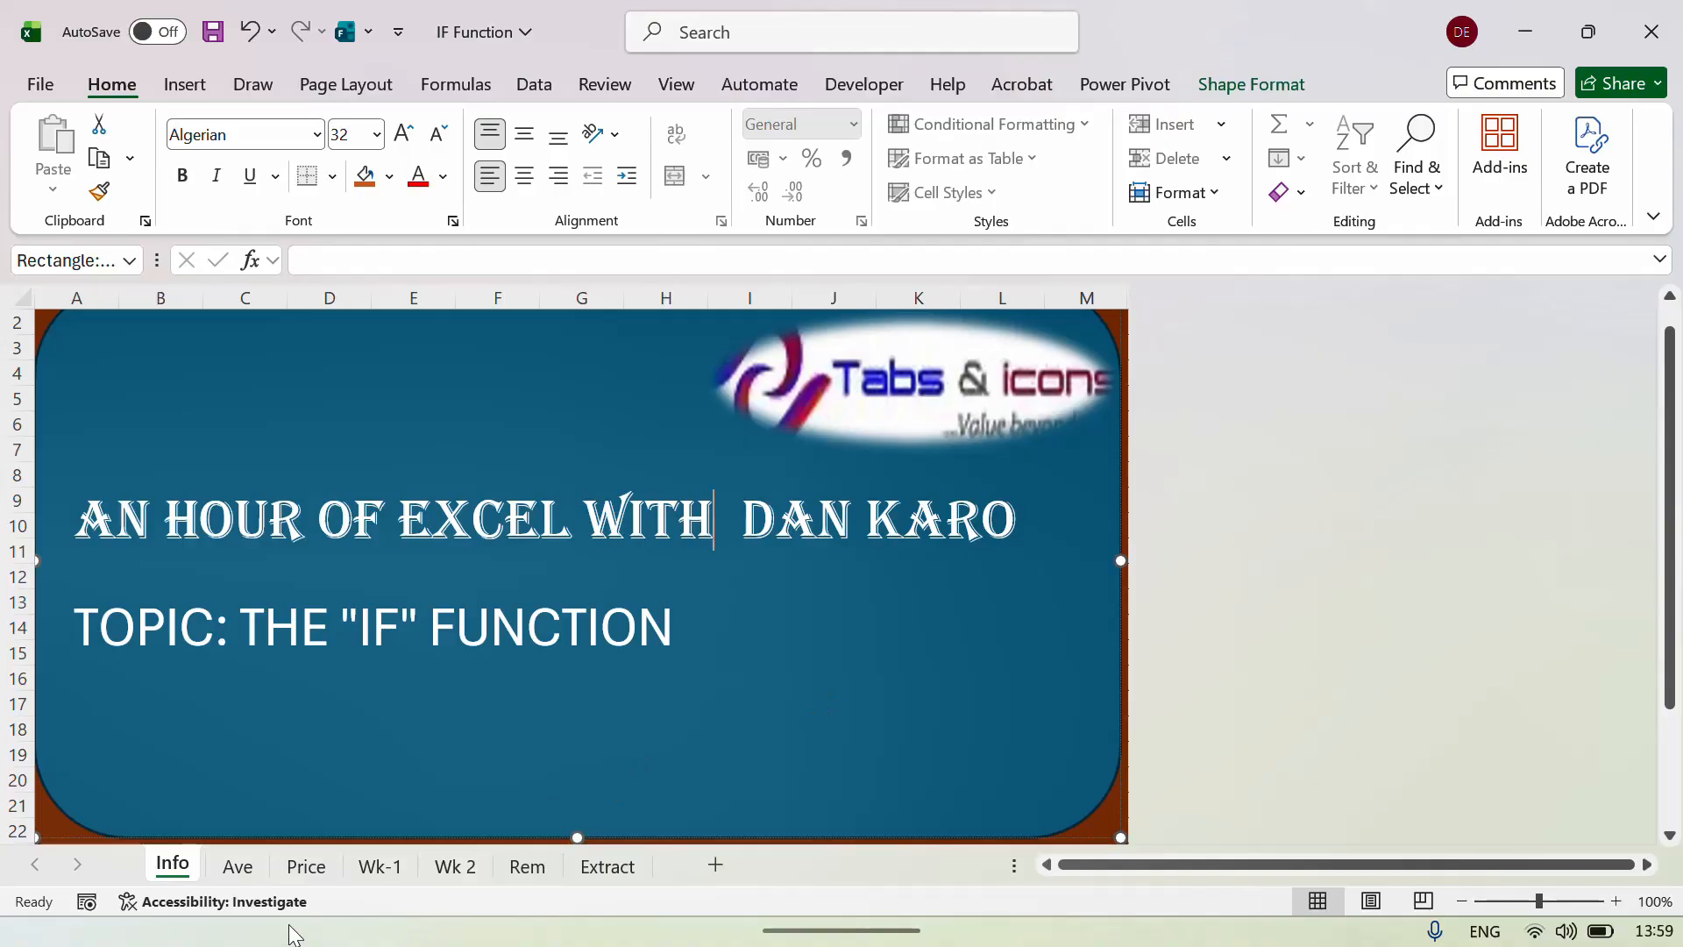
On the Ave sheet, move the =IF(LS,VT,VF) syntax box to the middle over columns I–K.
left_click(235, 868)
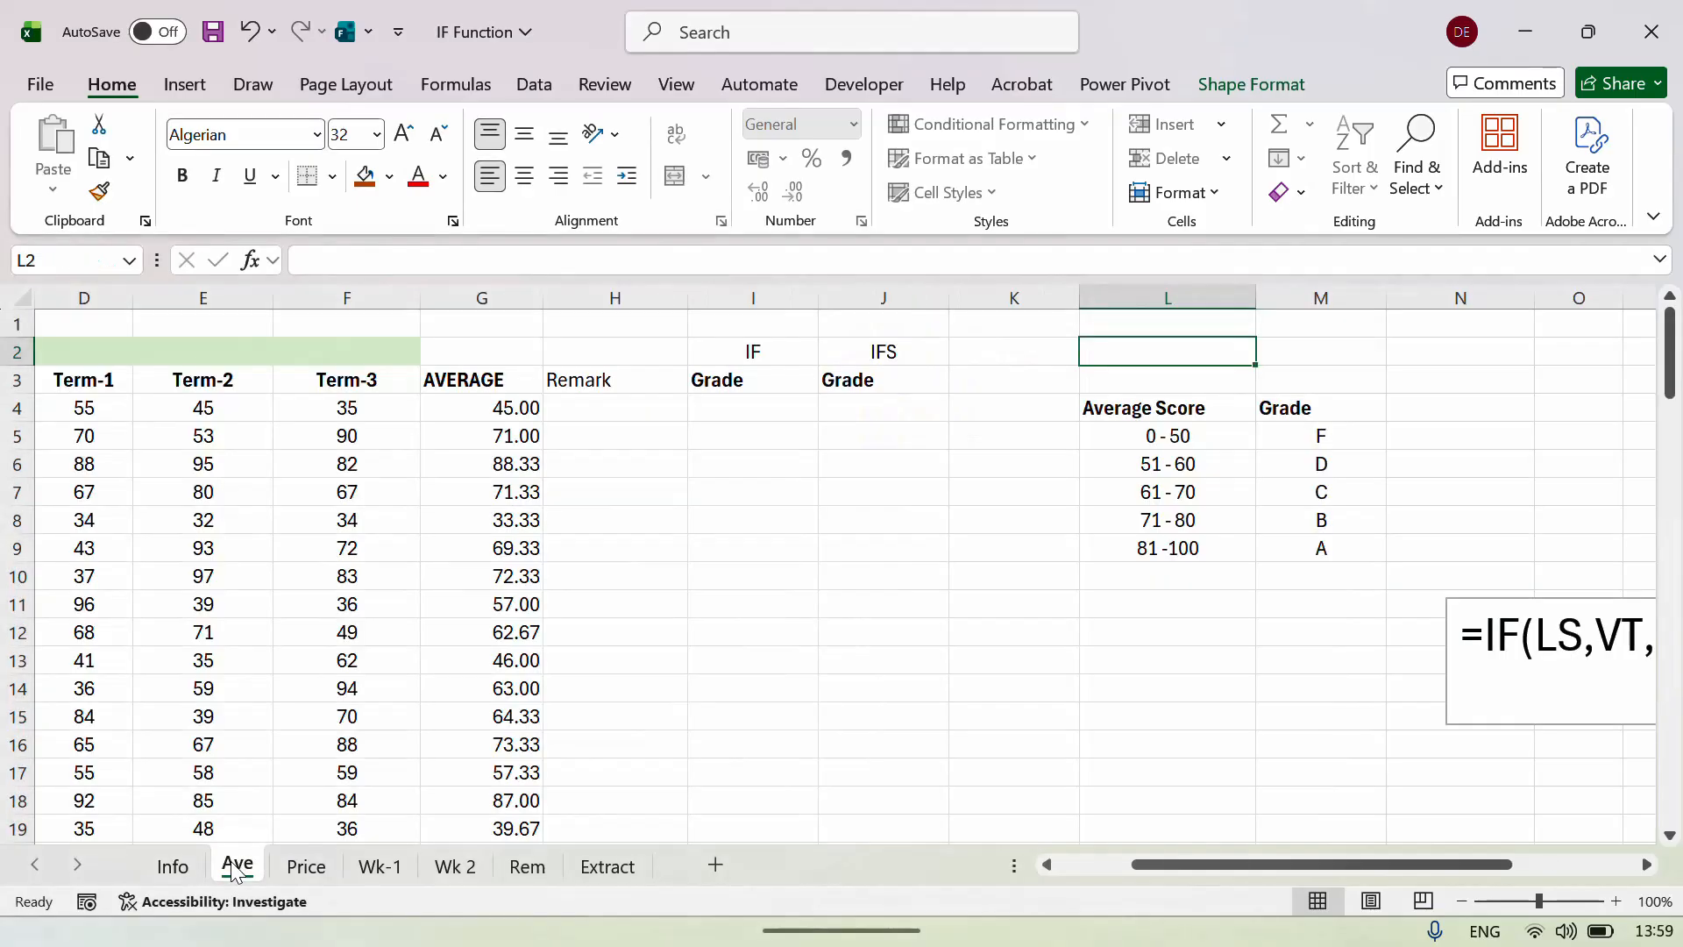
left_click(1448, 639)
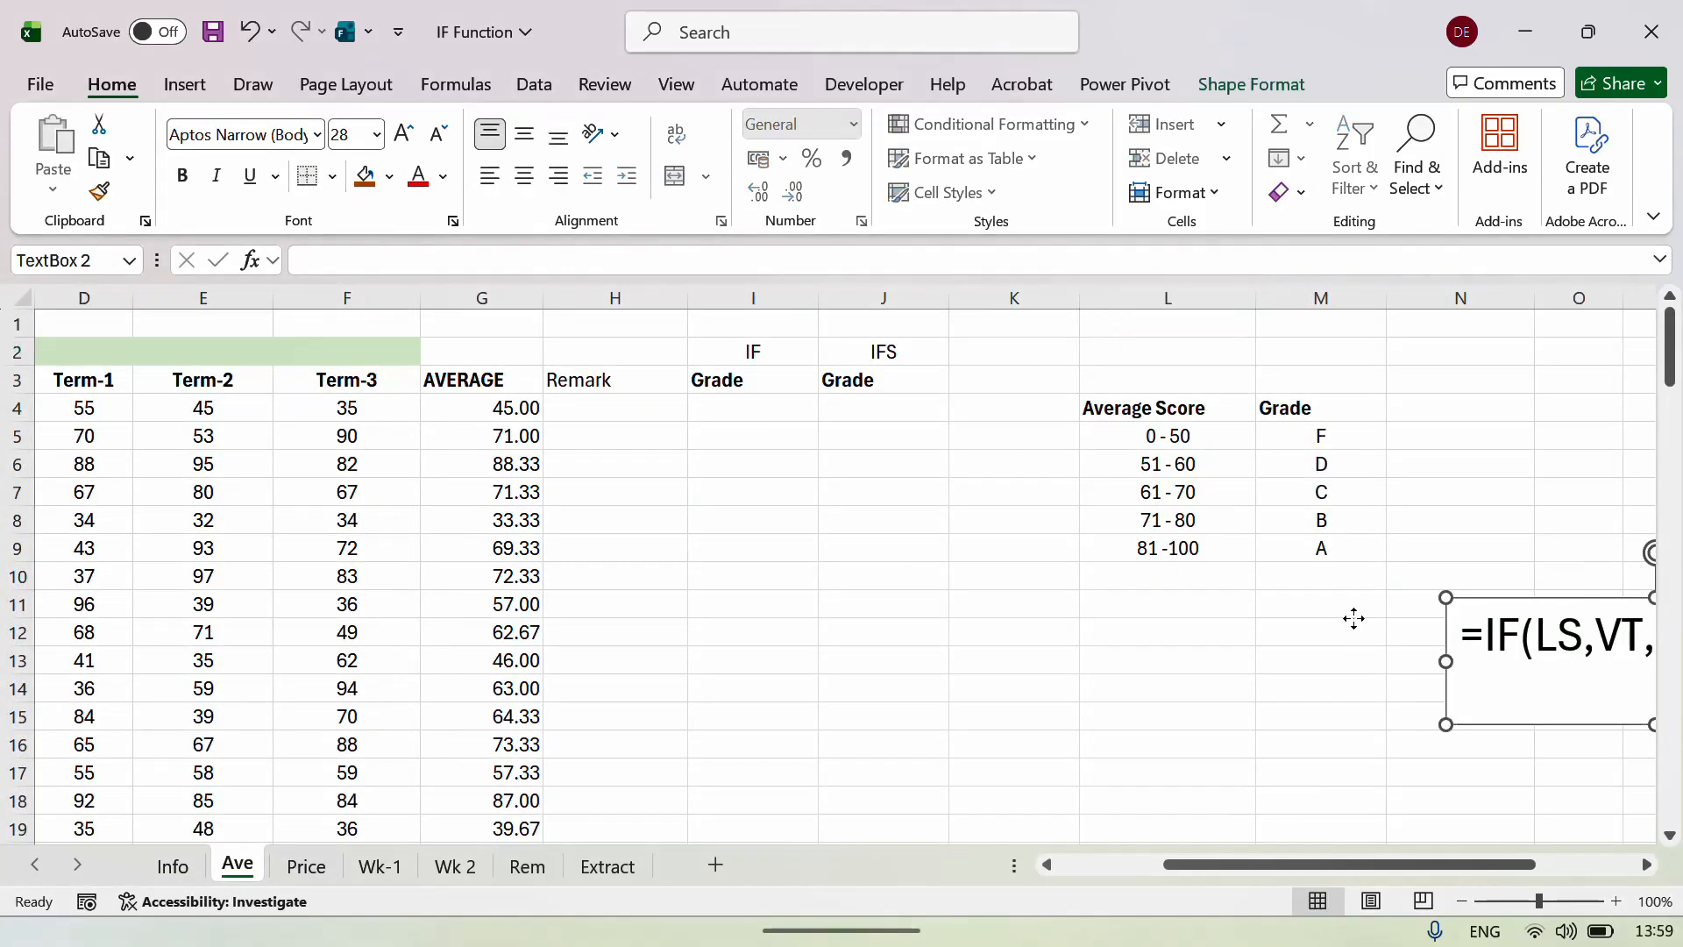
left_click_drag(1448, 627, 680, 549)
Highlight the whole syntax text, then the VT and VF arguments, to explain each part.
left_click(758, 590)
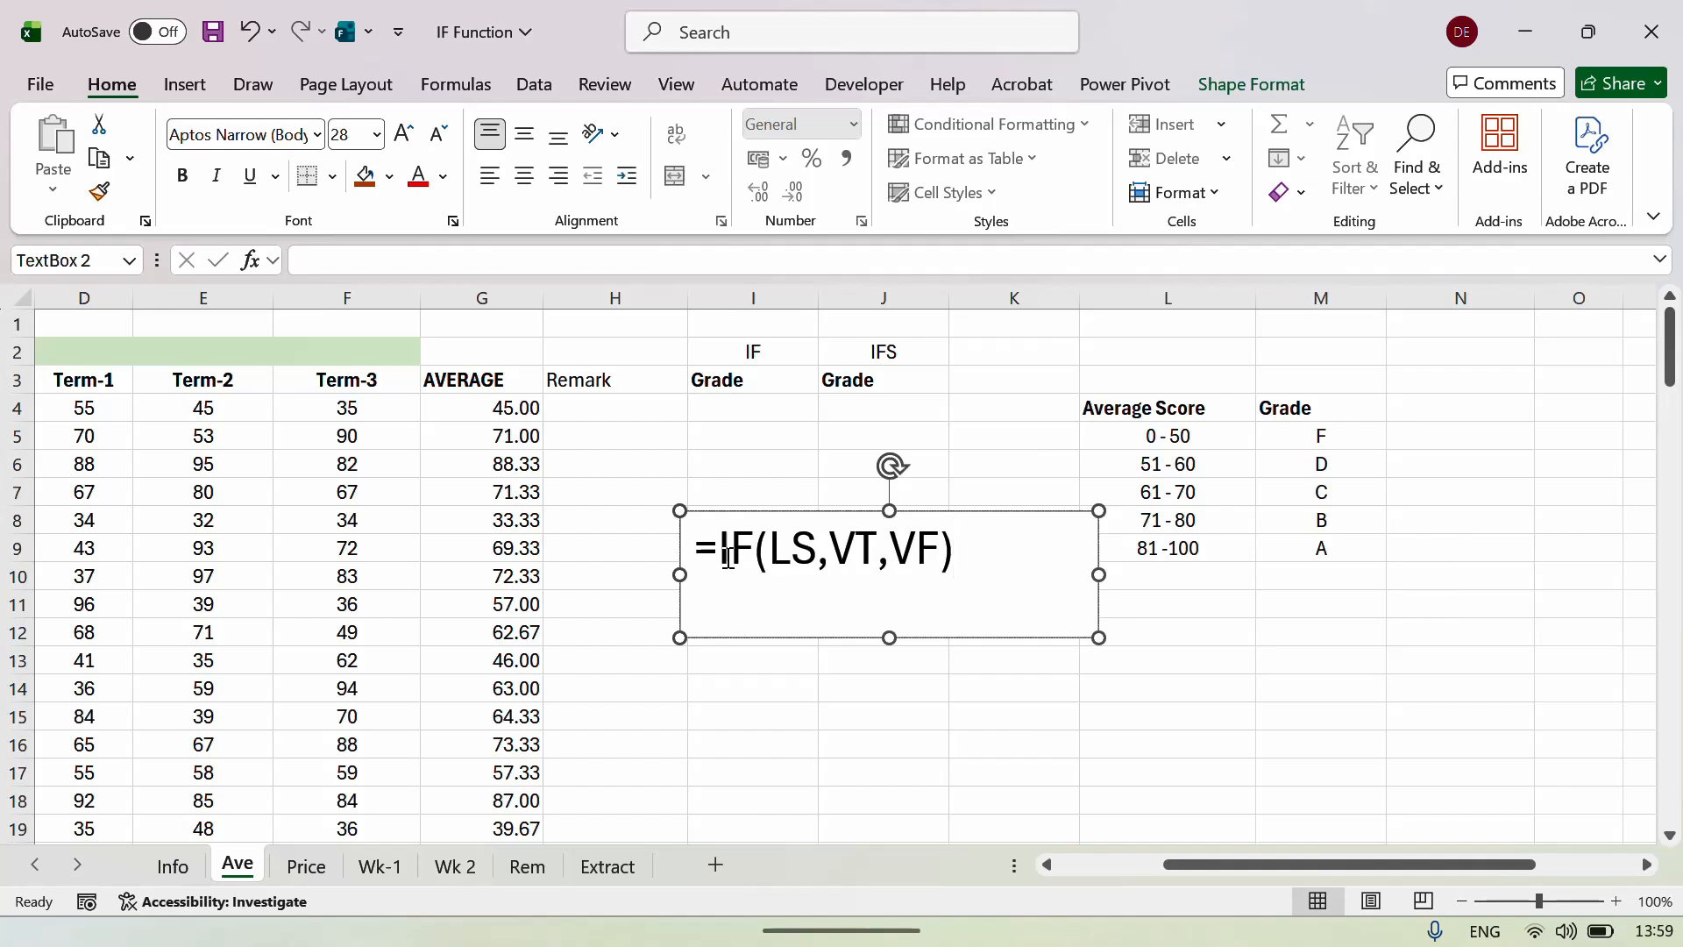
left_click_drag(694, 549, 986, 554)
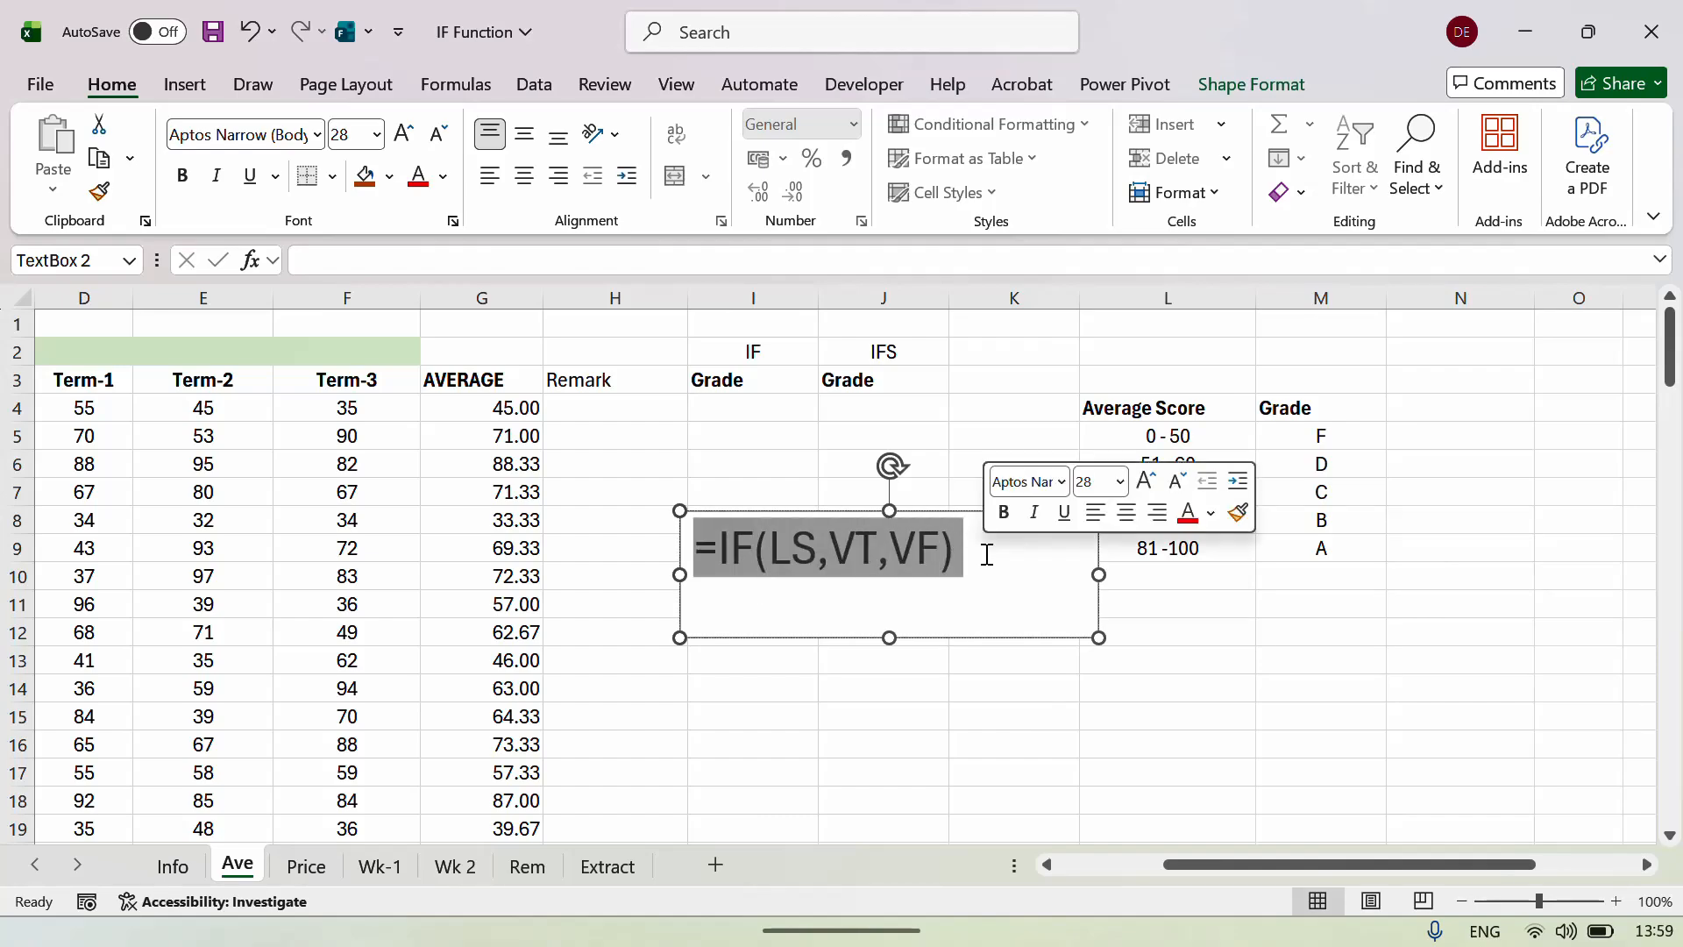
left_click(852, 589)
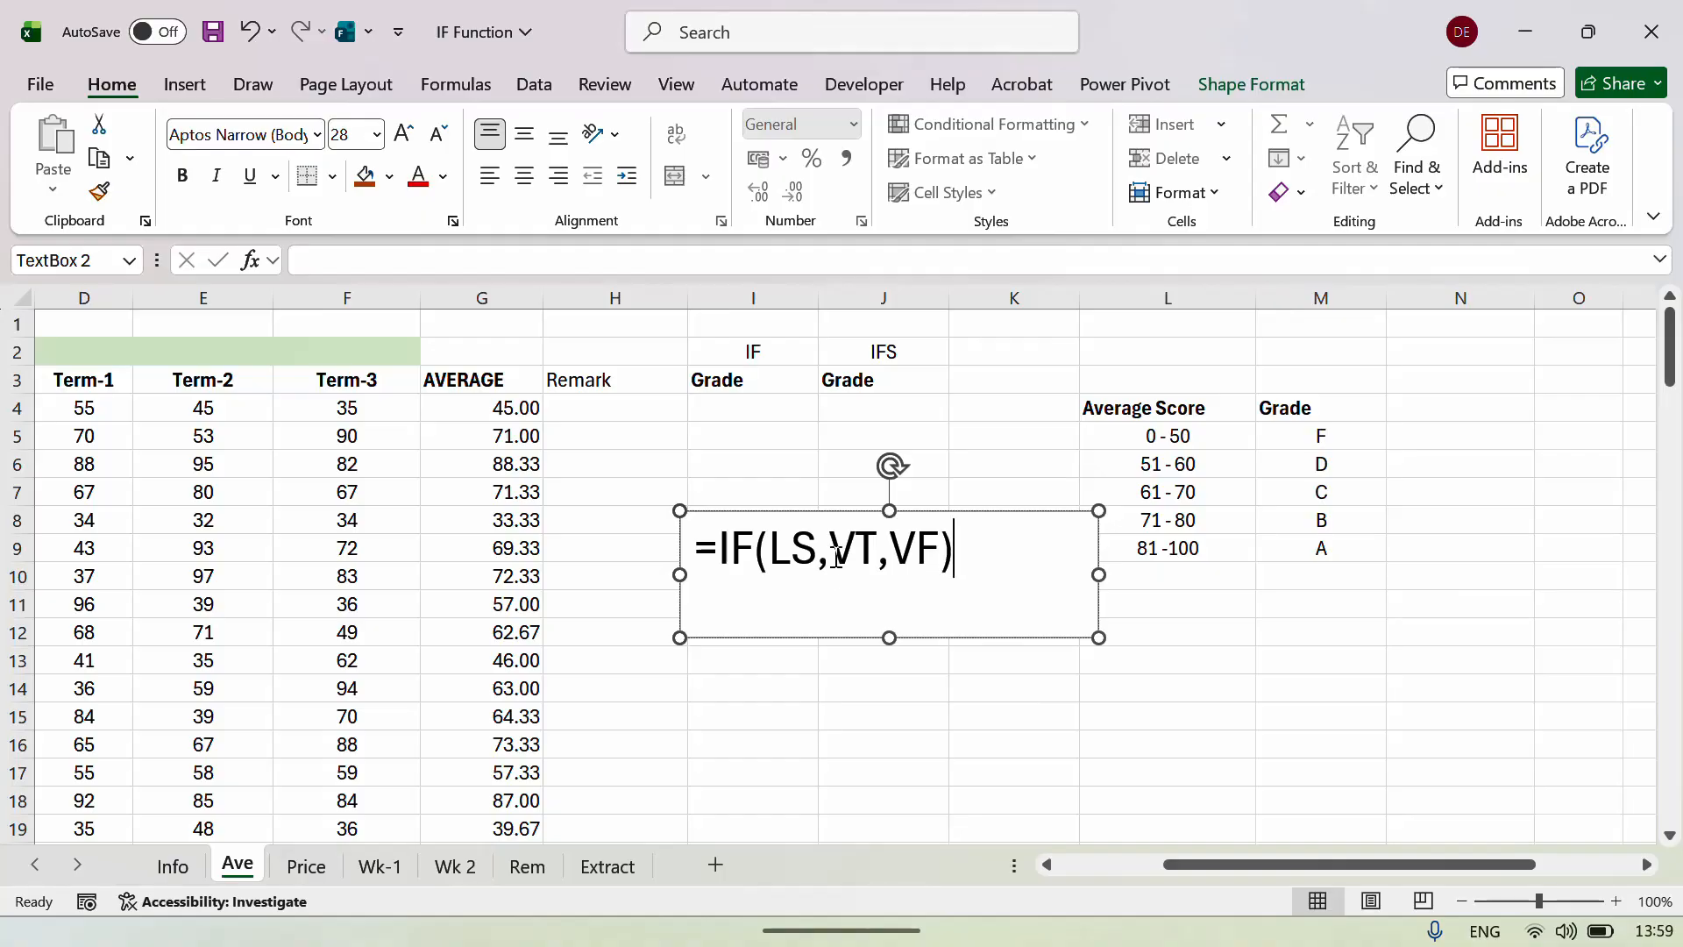
left_click_drag(829, 548, 873, 547)
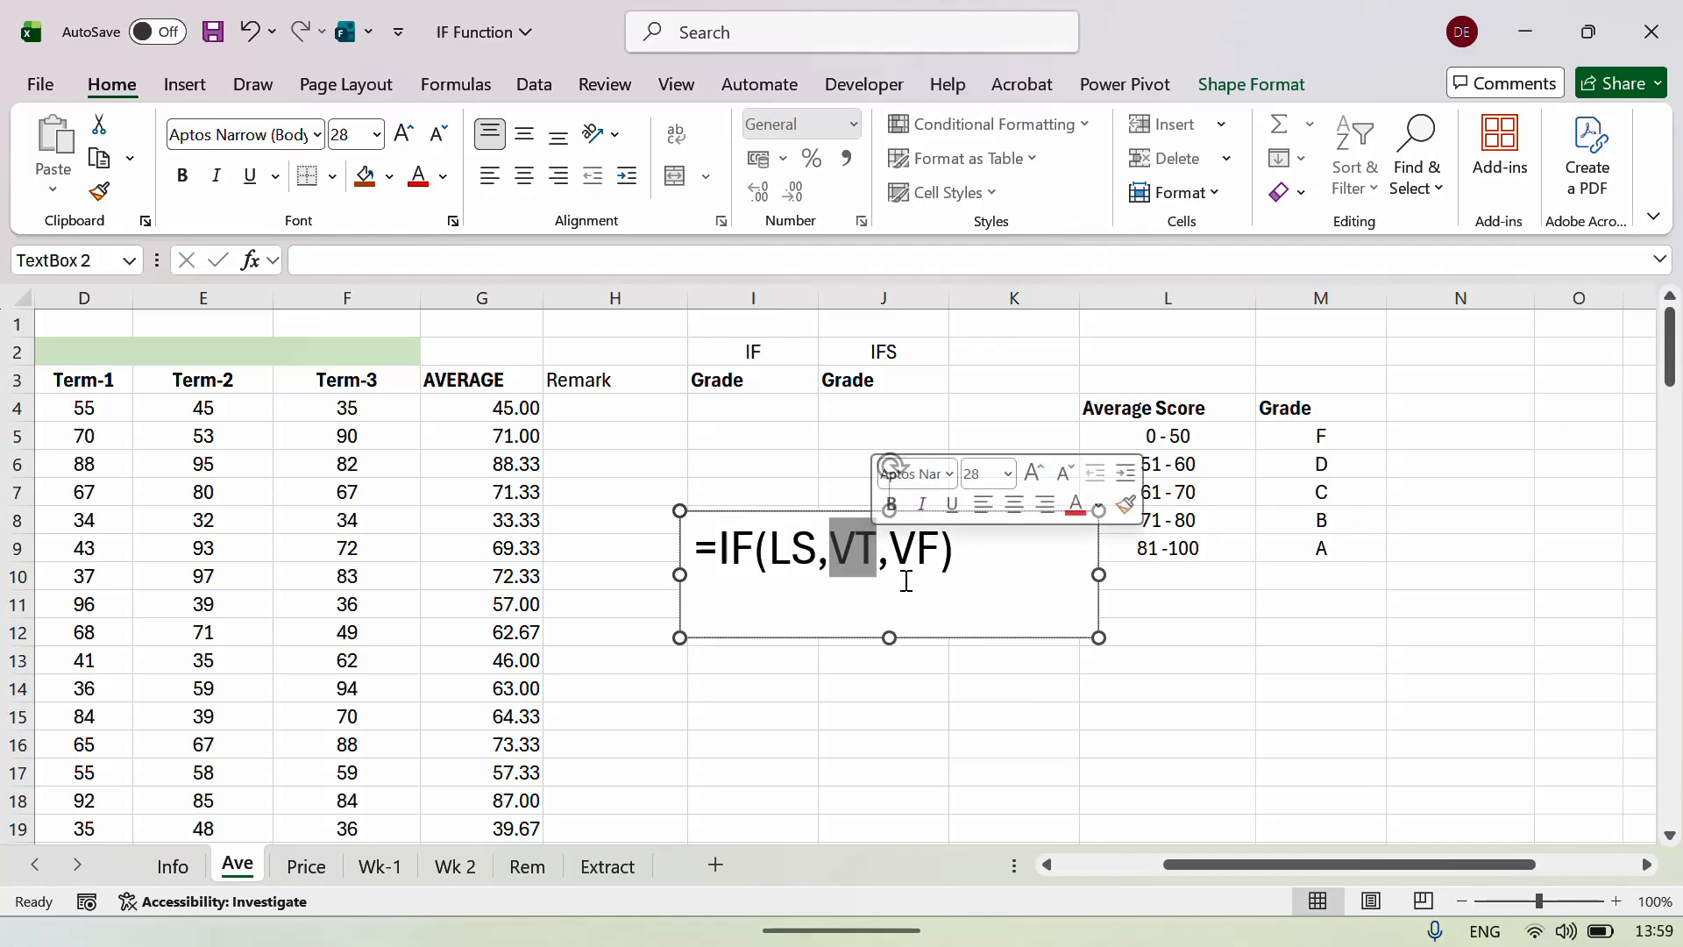
left_click(892, 549)
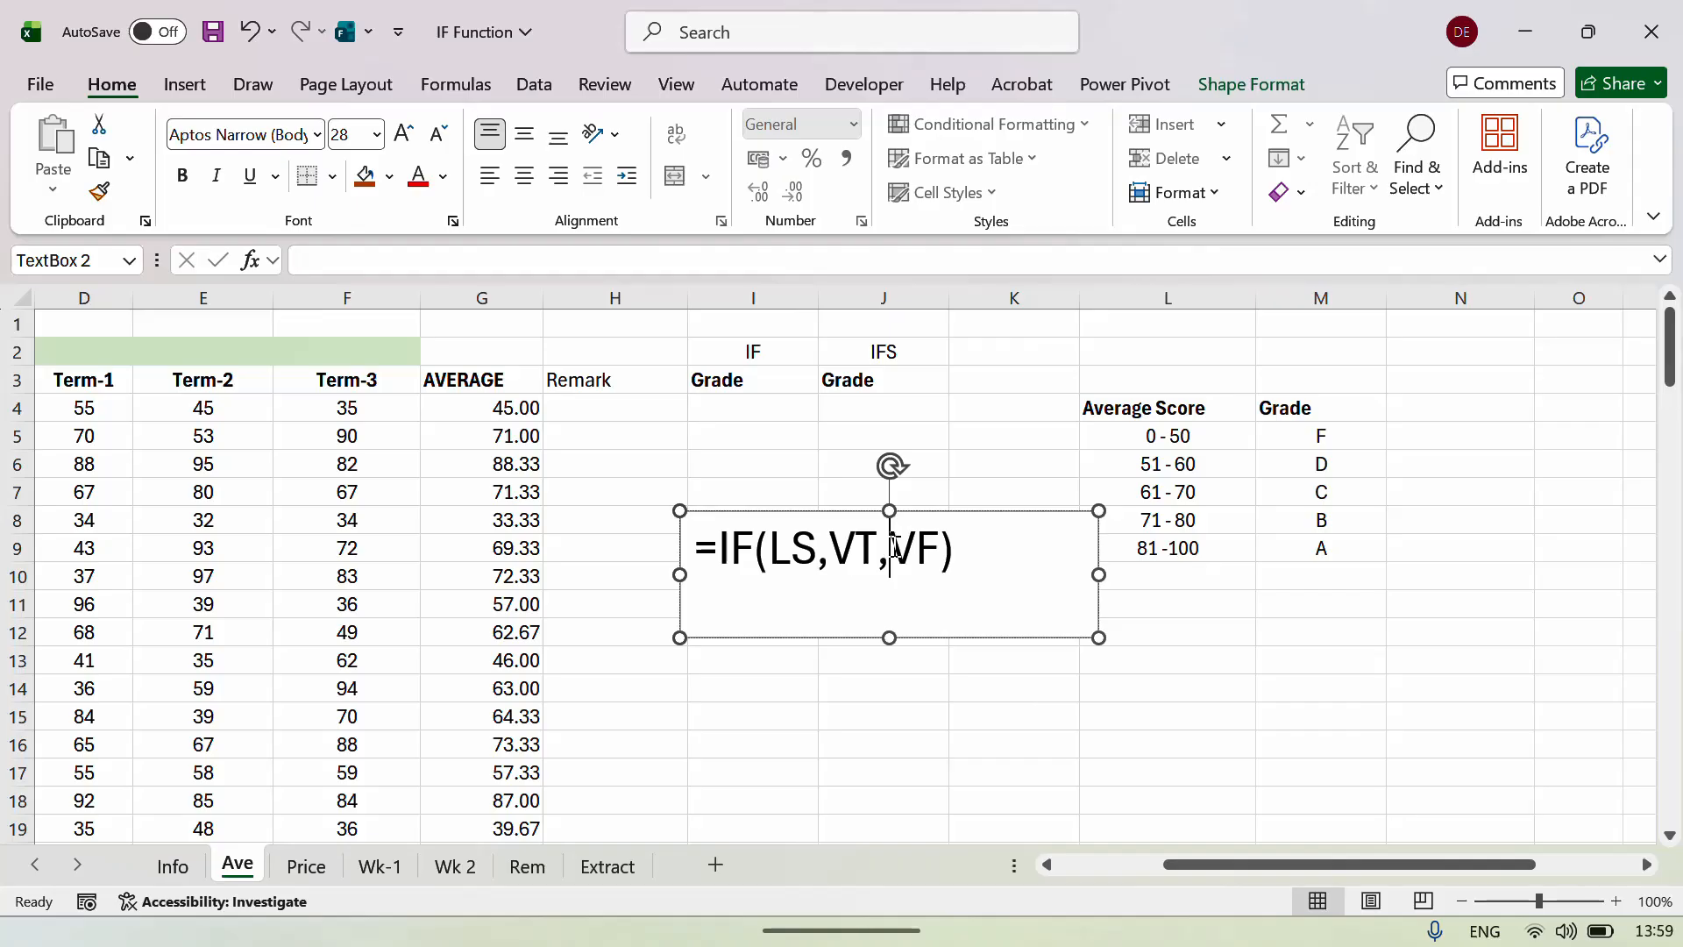
left_click_drag(892, 550, 933, 550)
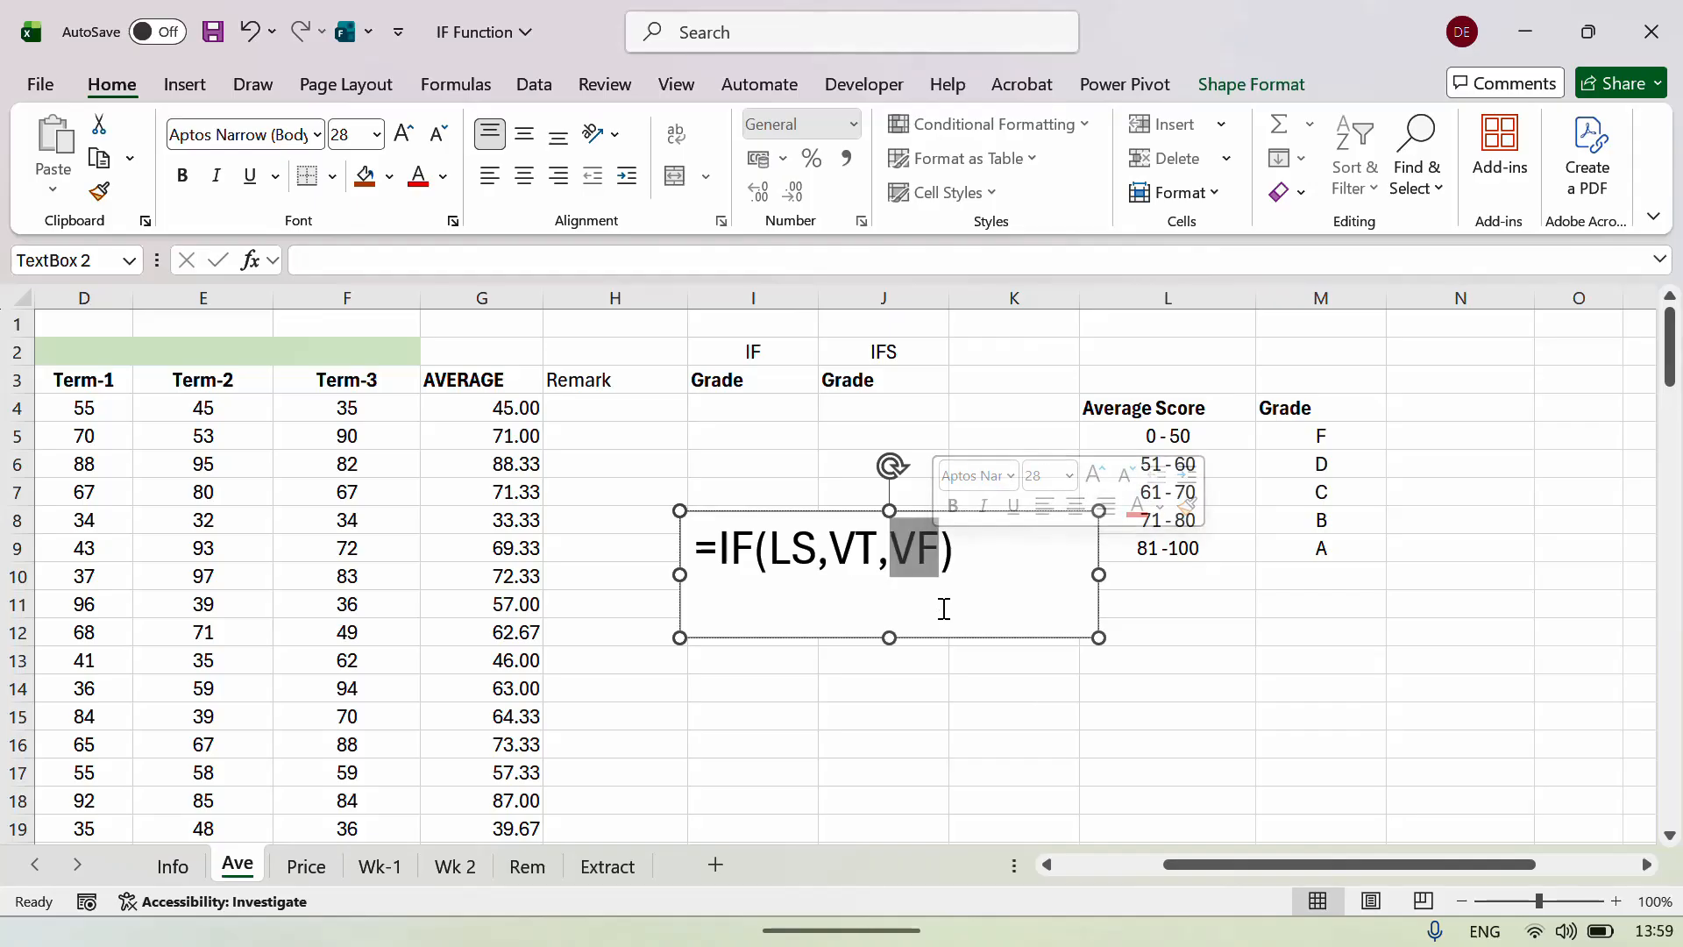
left_click(944, 687)
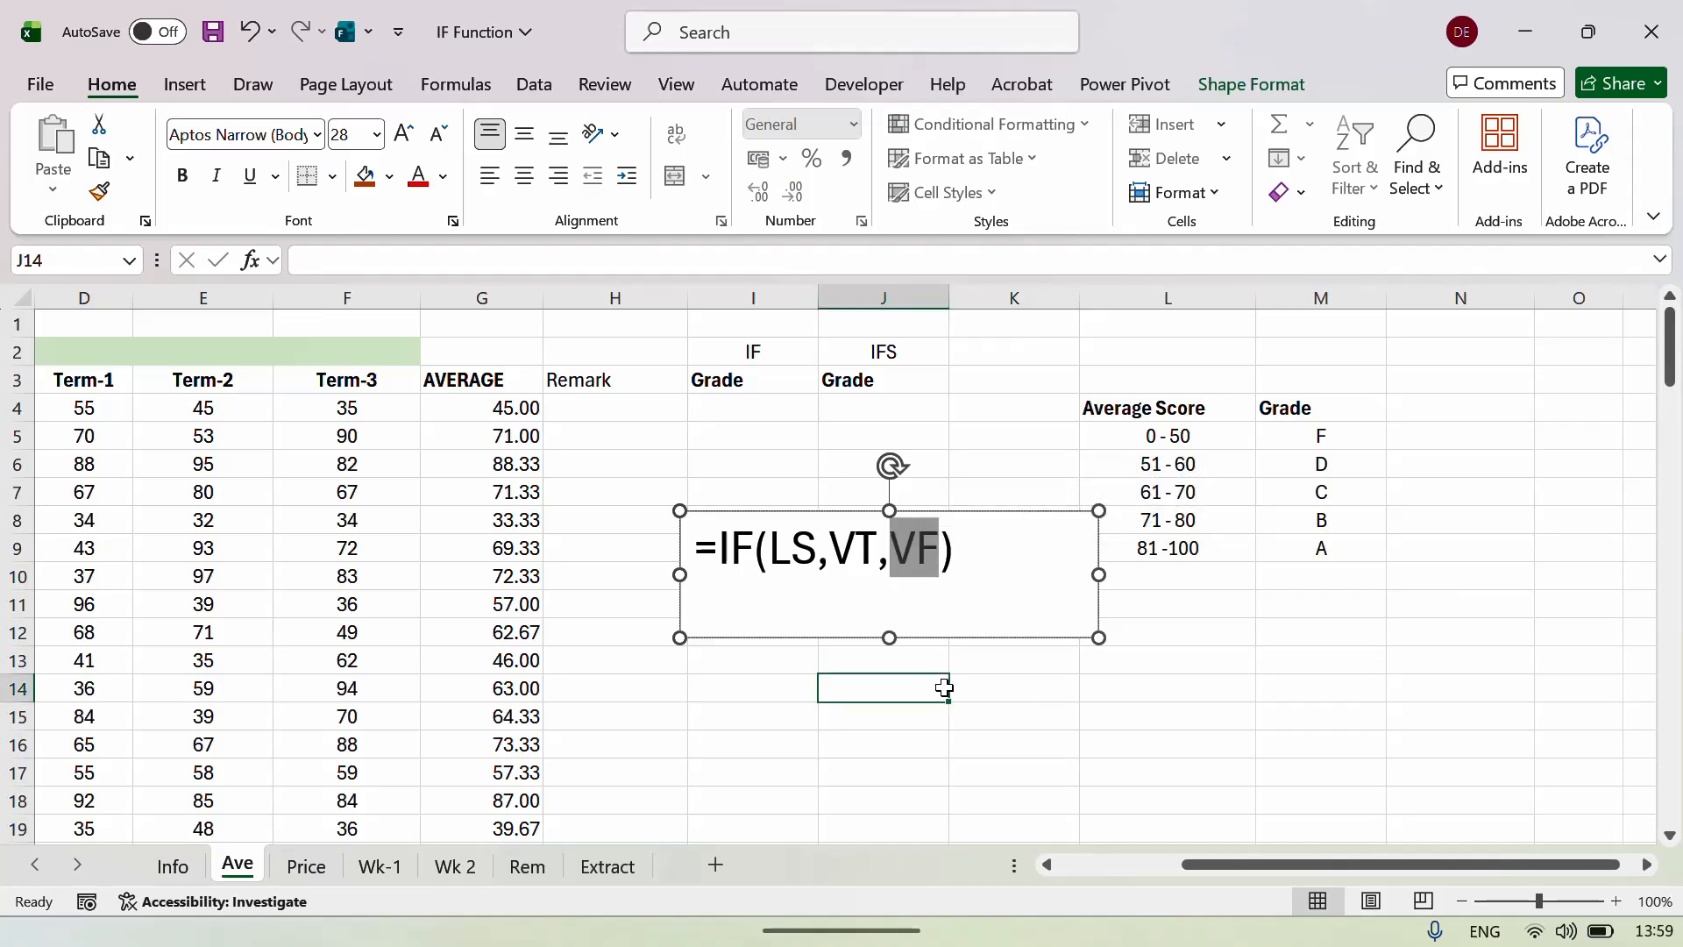
left_click(826, 543)
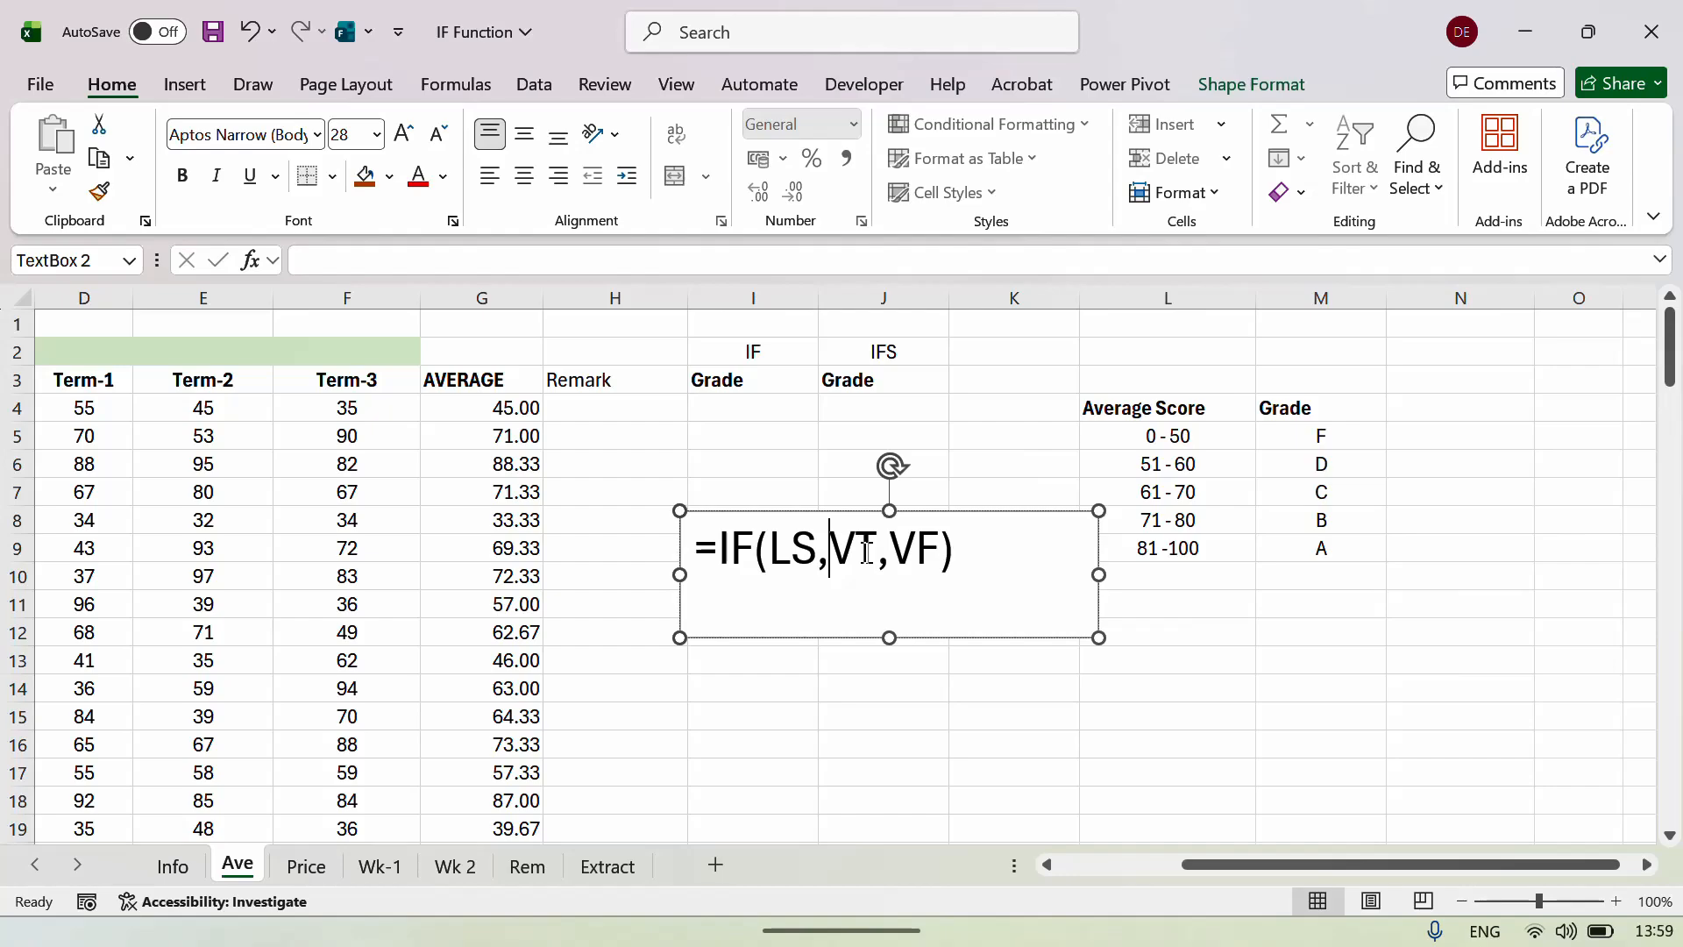
left_click(688, 530)
Move the syntax box onto columns L–M and highlight its VT argument.
left_click_drag(680, 534, 1100, 588)
left_click(969, 609)
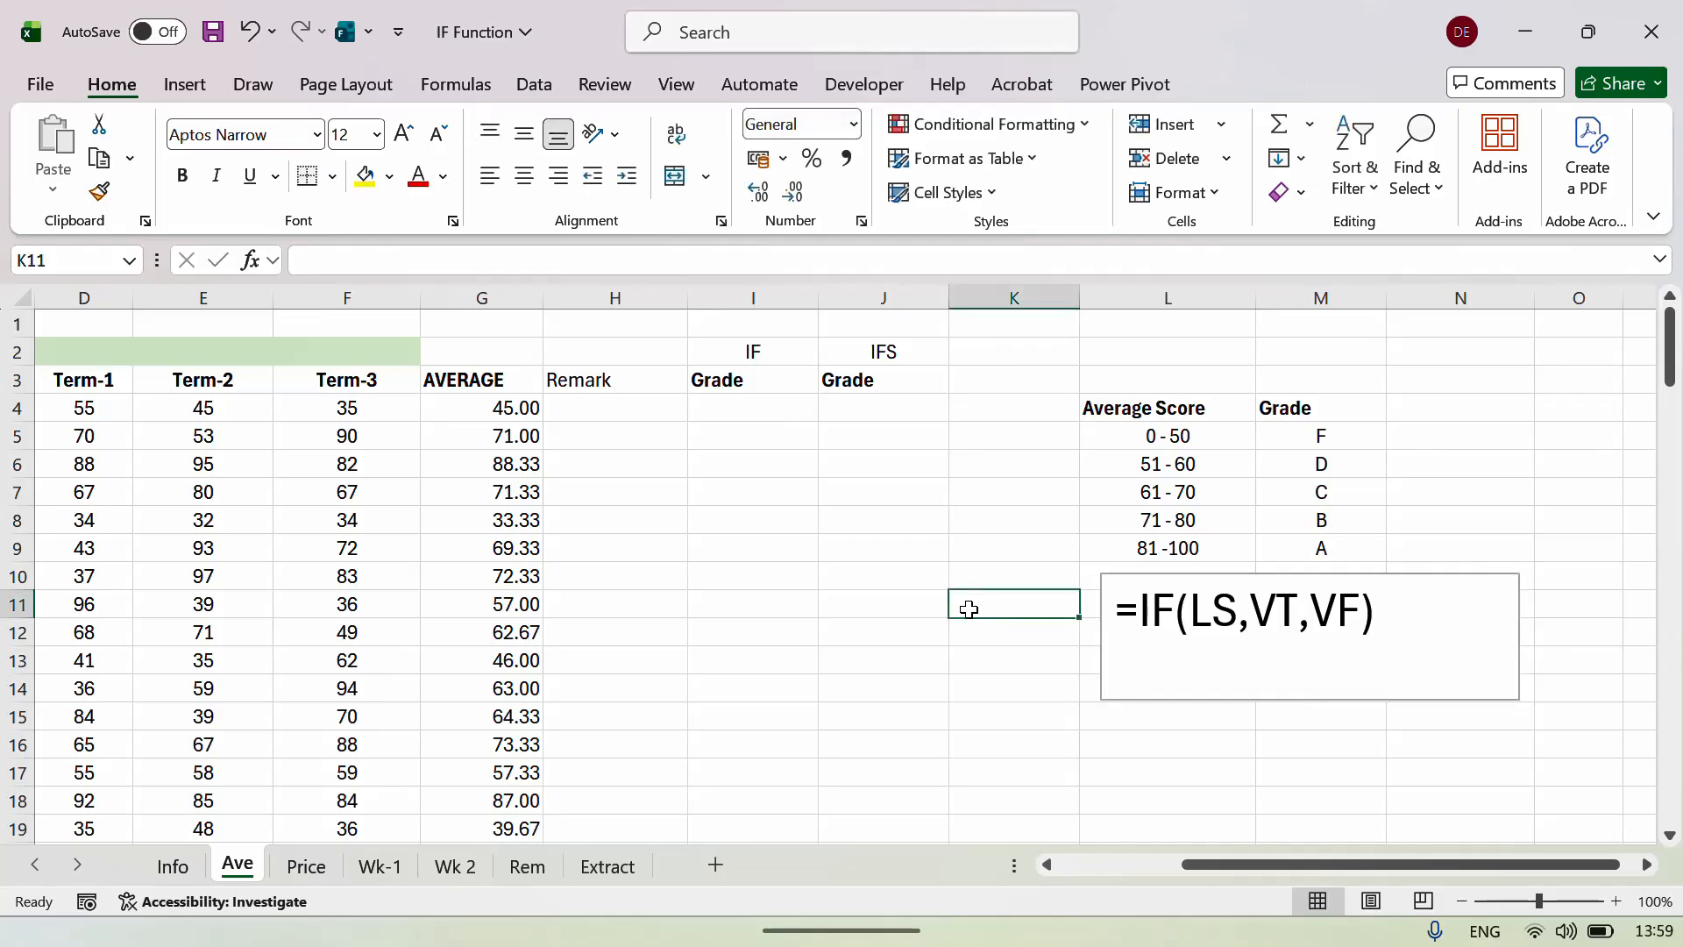
key("Right")
key("Right")
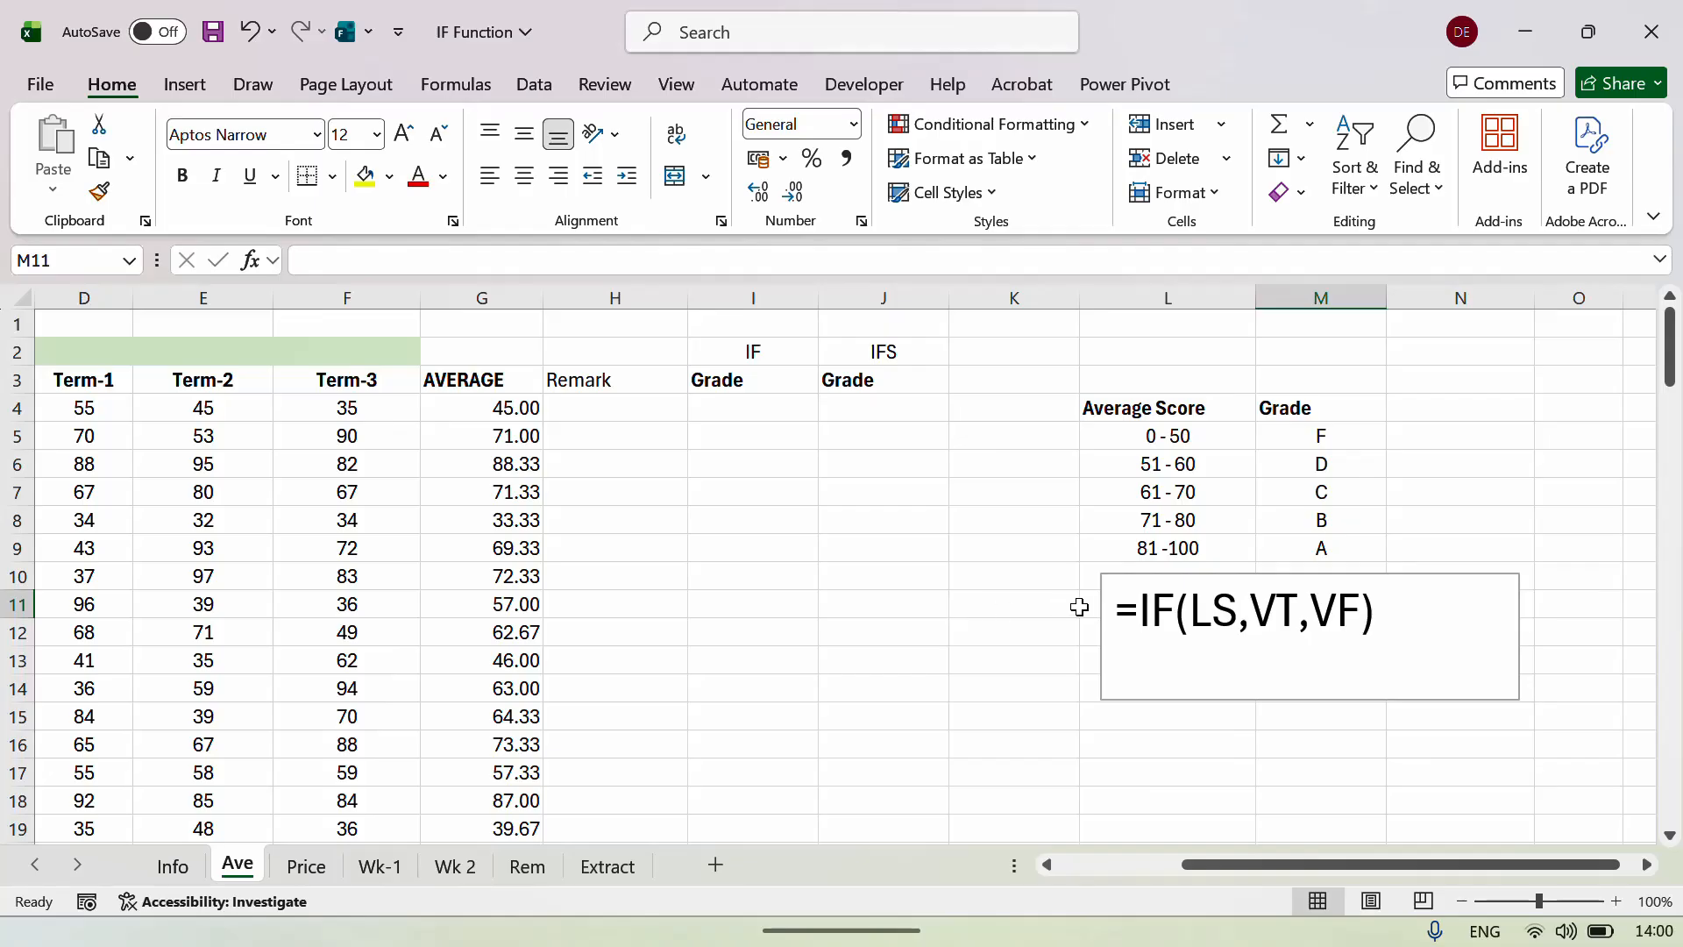
left_click(1251, 614)
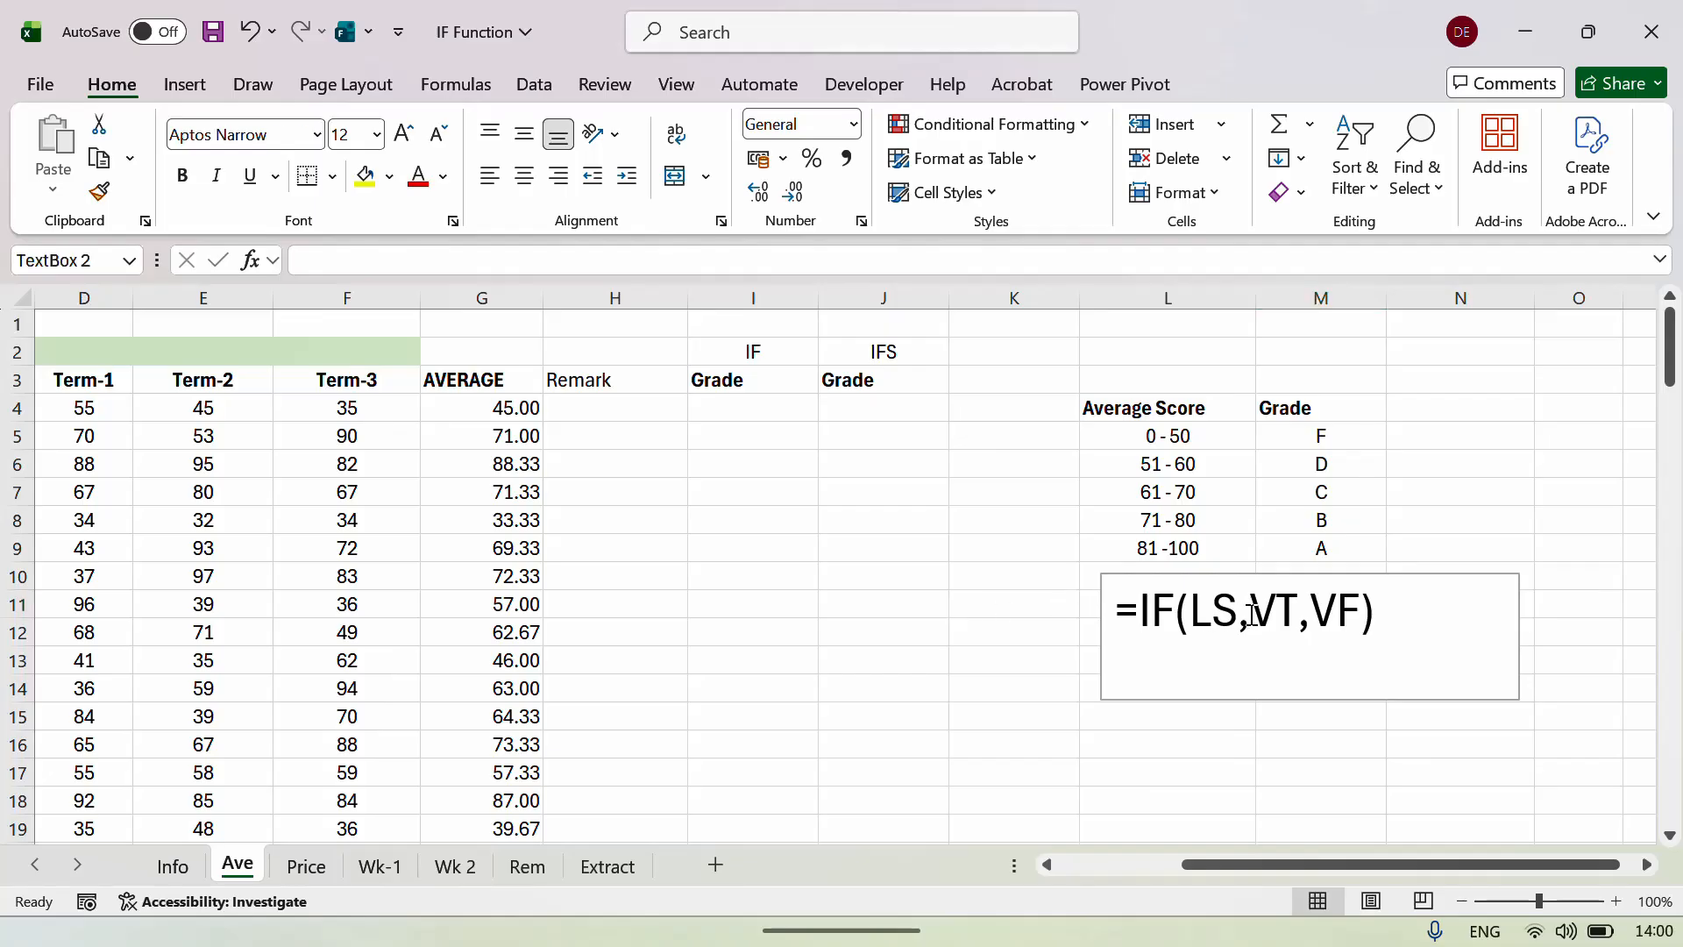
double_click(1271, 614)
left_click(921, 618)
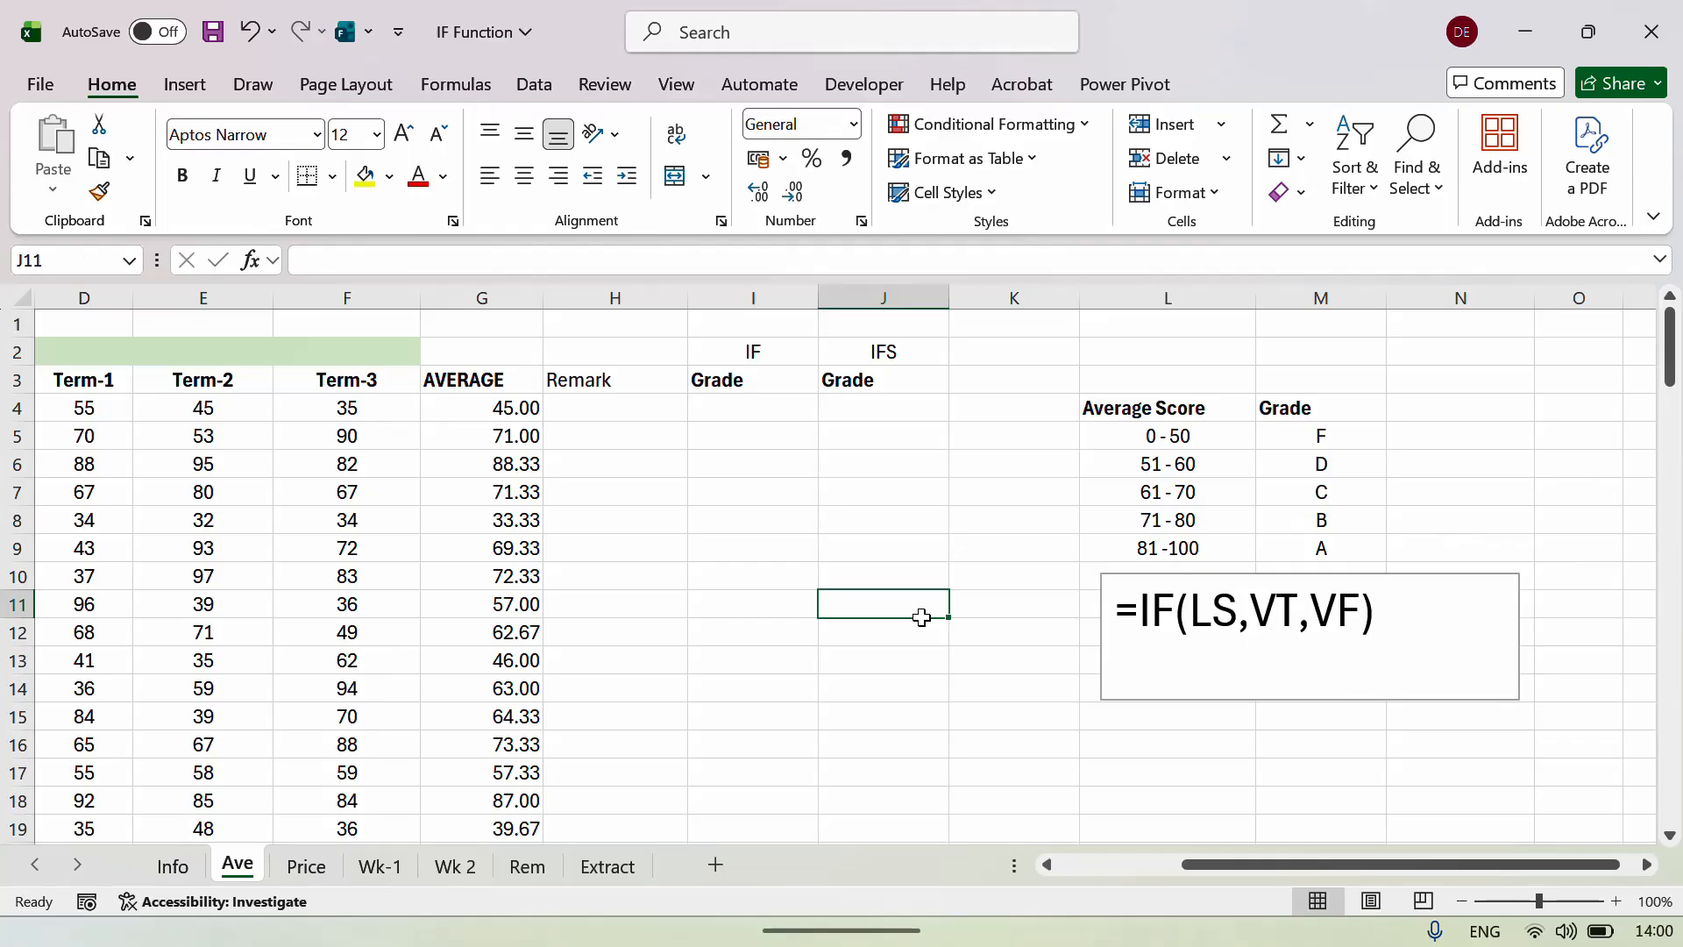
Shift the syntax box down to about M11:O15, below the grading table.
left_click(1103, 598)
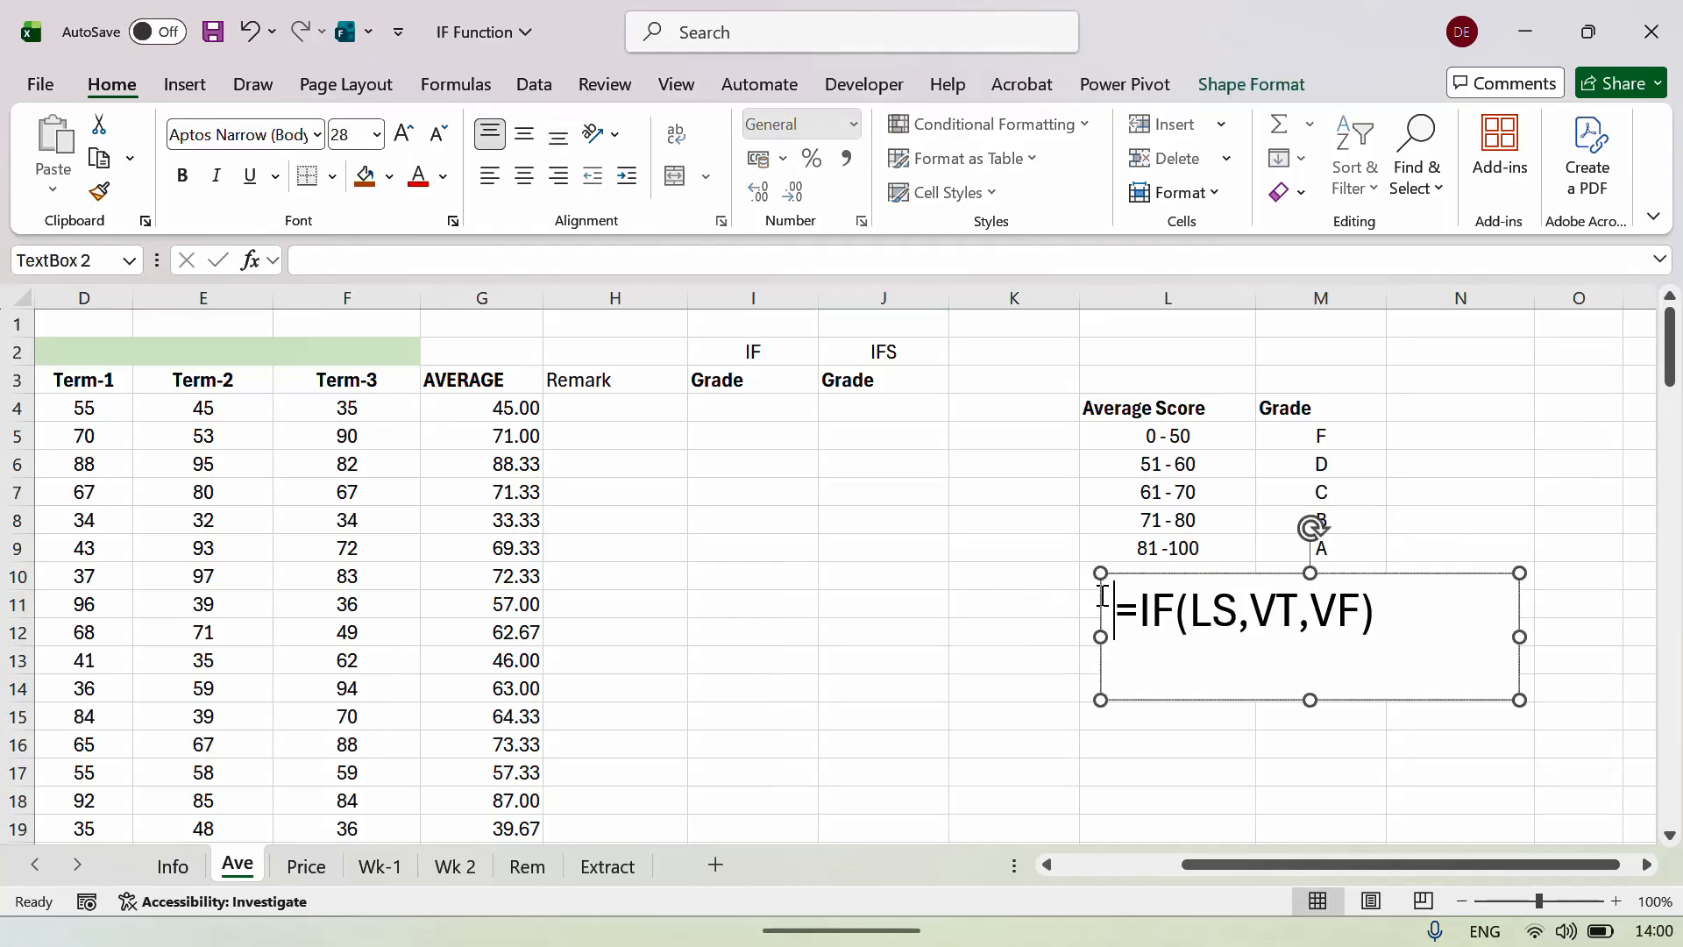
left_click_drag(1102, 594, 1234, 628)
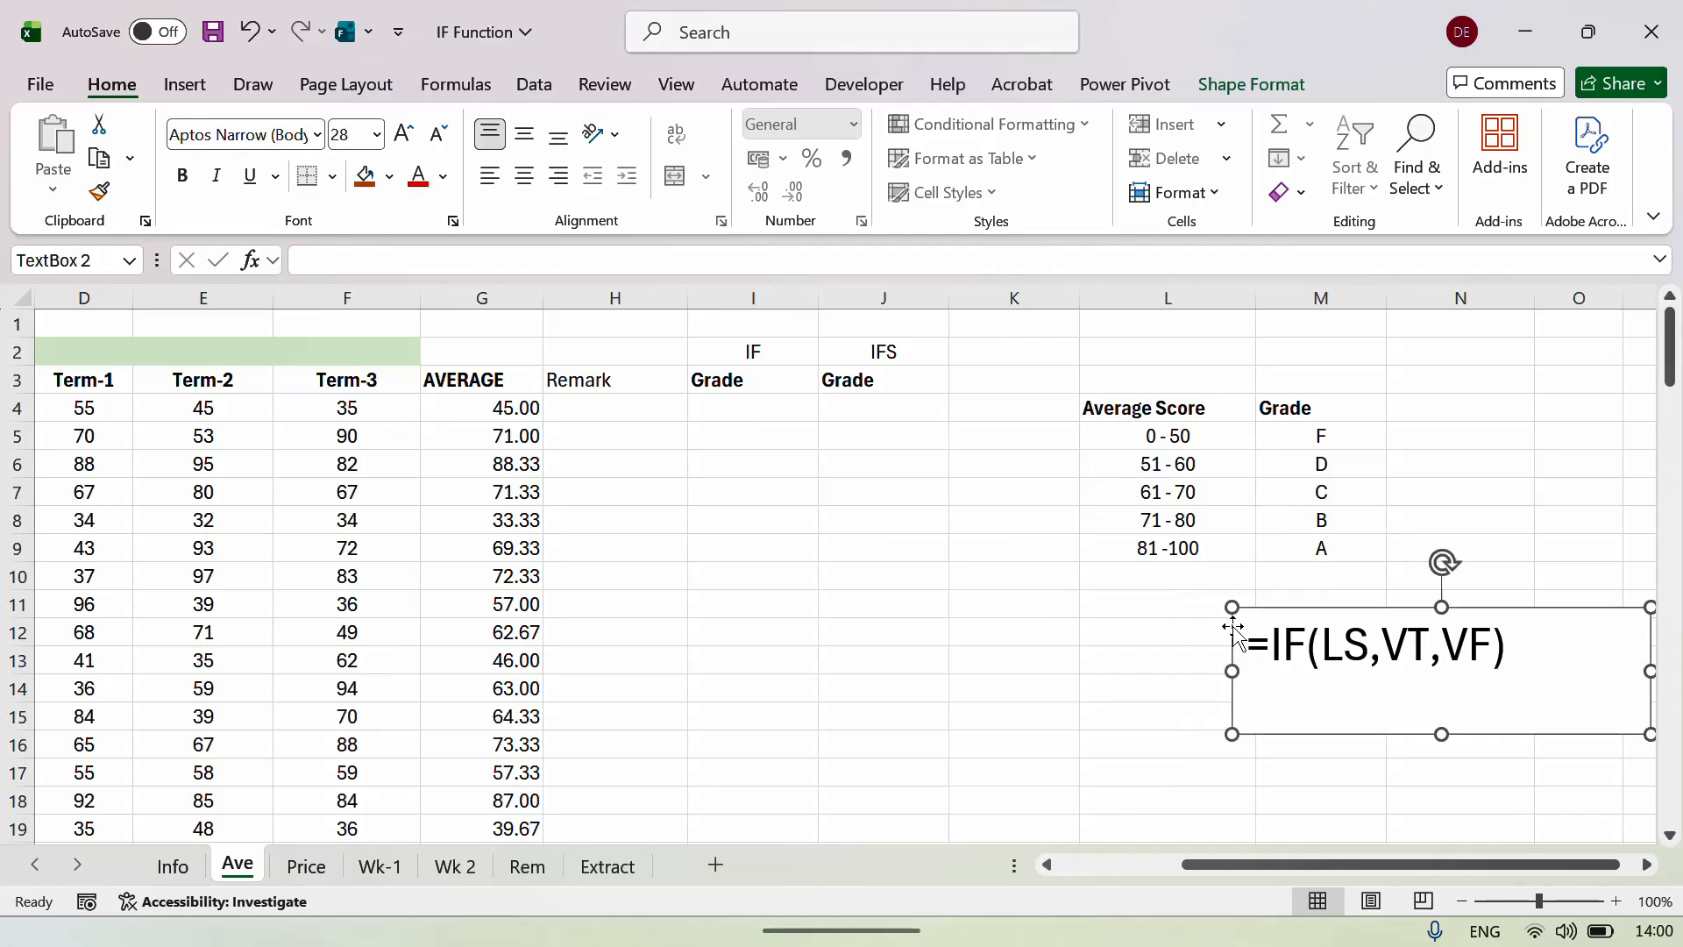
left_click(967, 449)
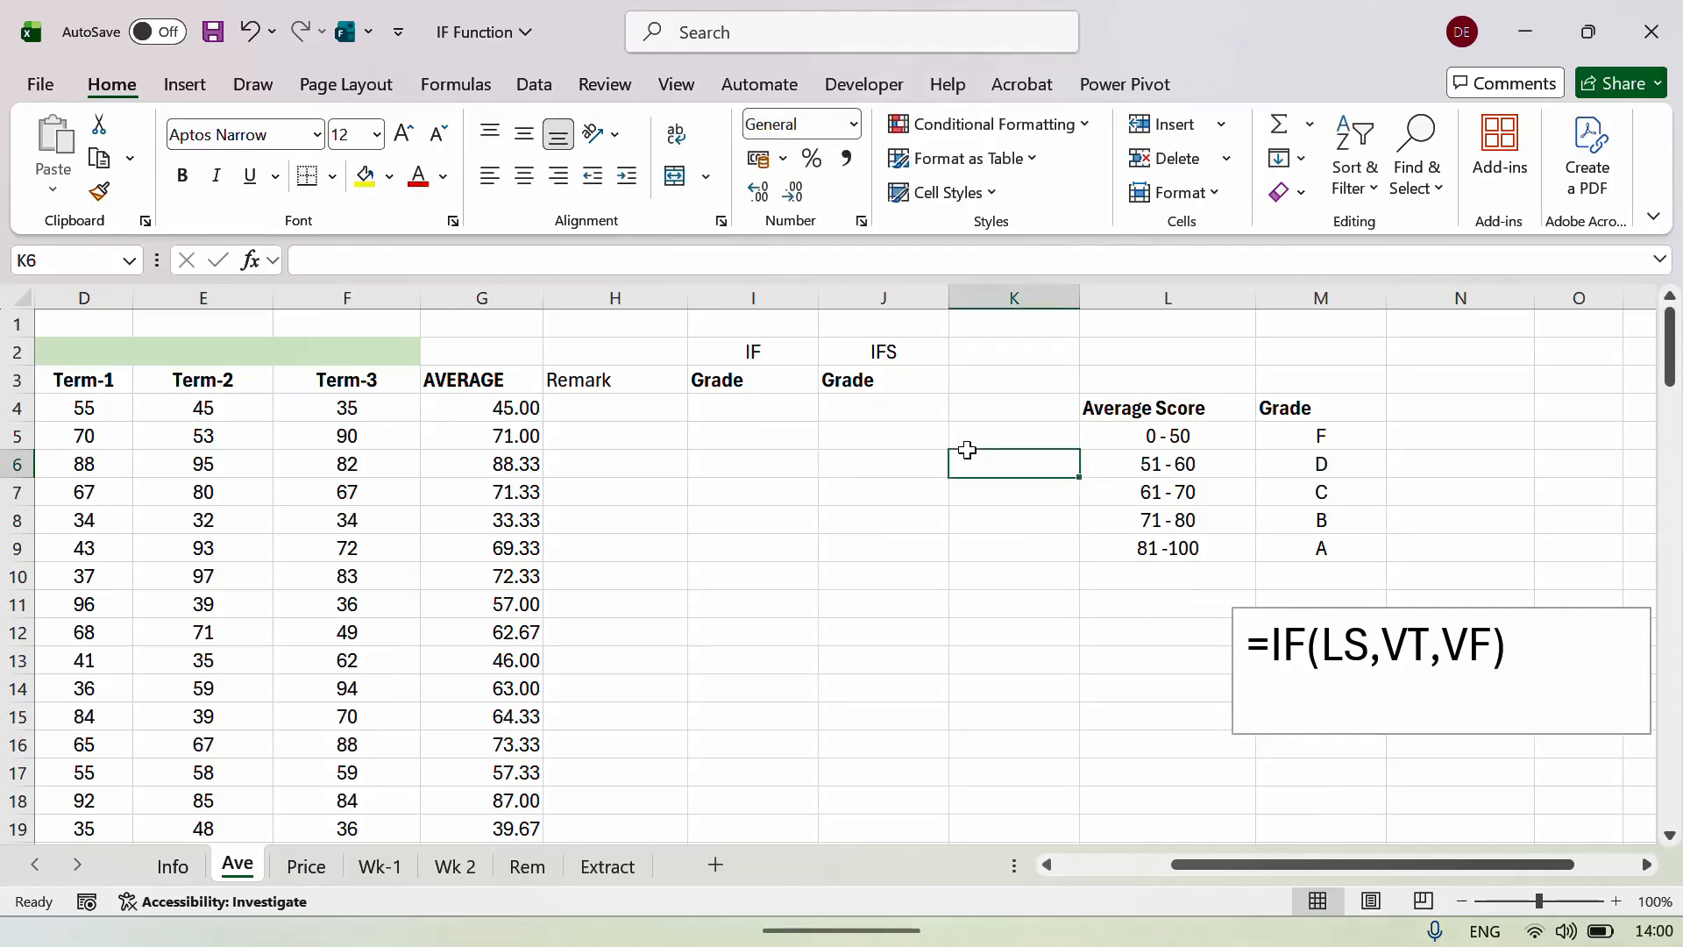
Enter 500 in K6 and 700 in K7.
key("Up")
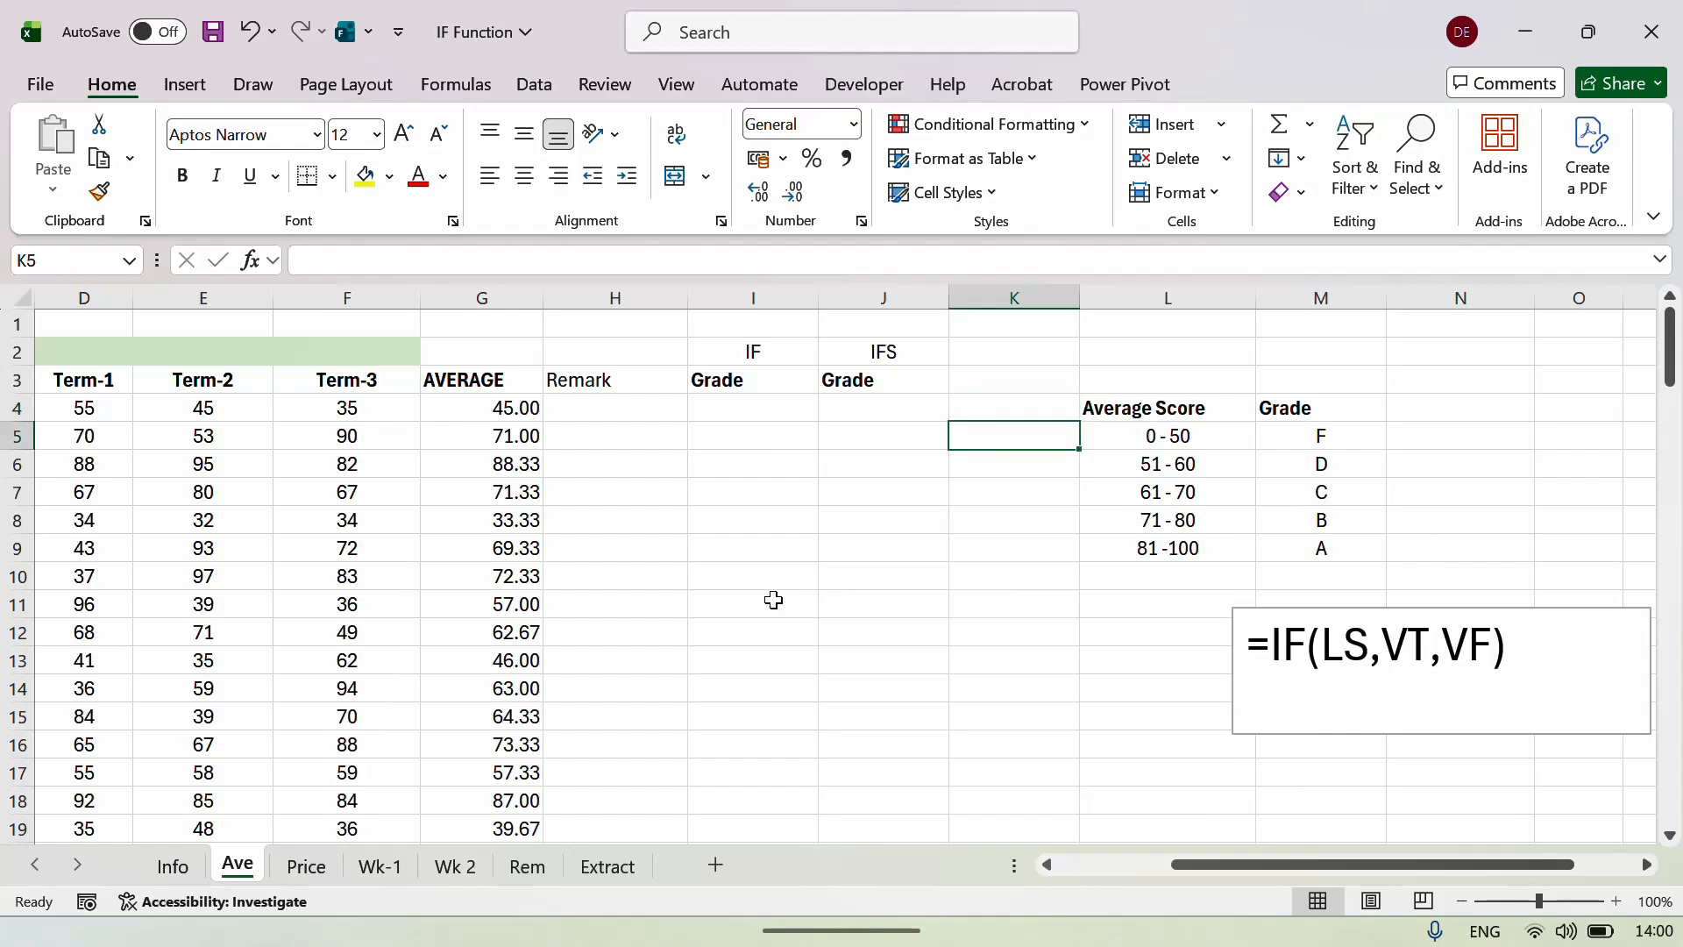
key("Down")
type("500")
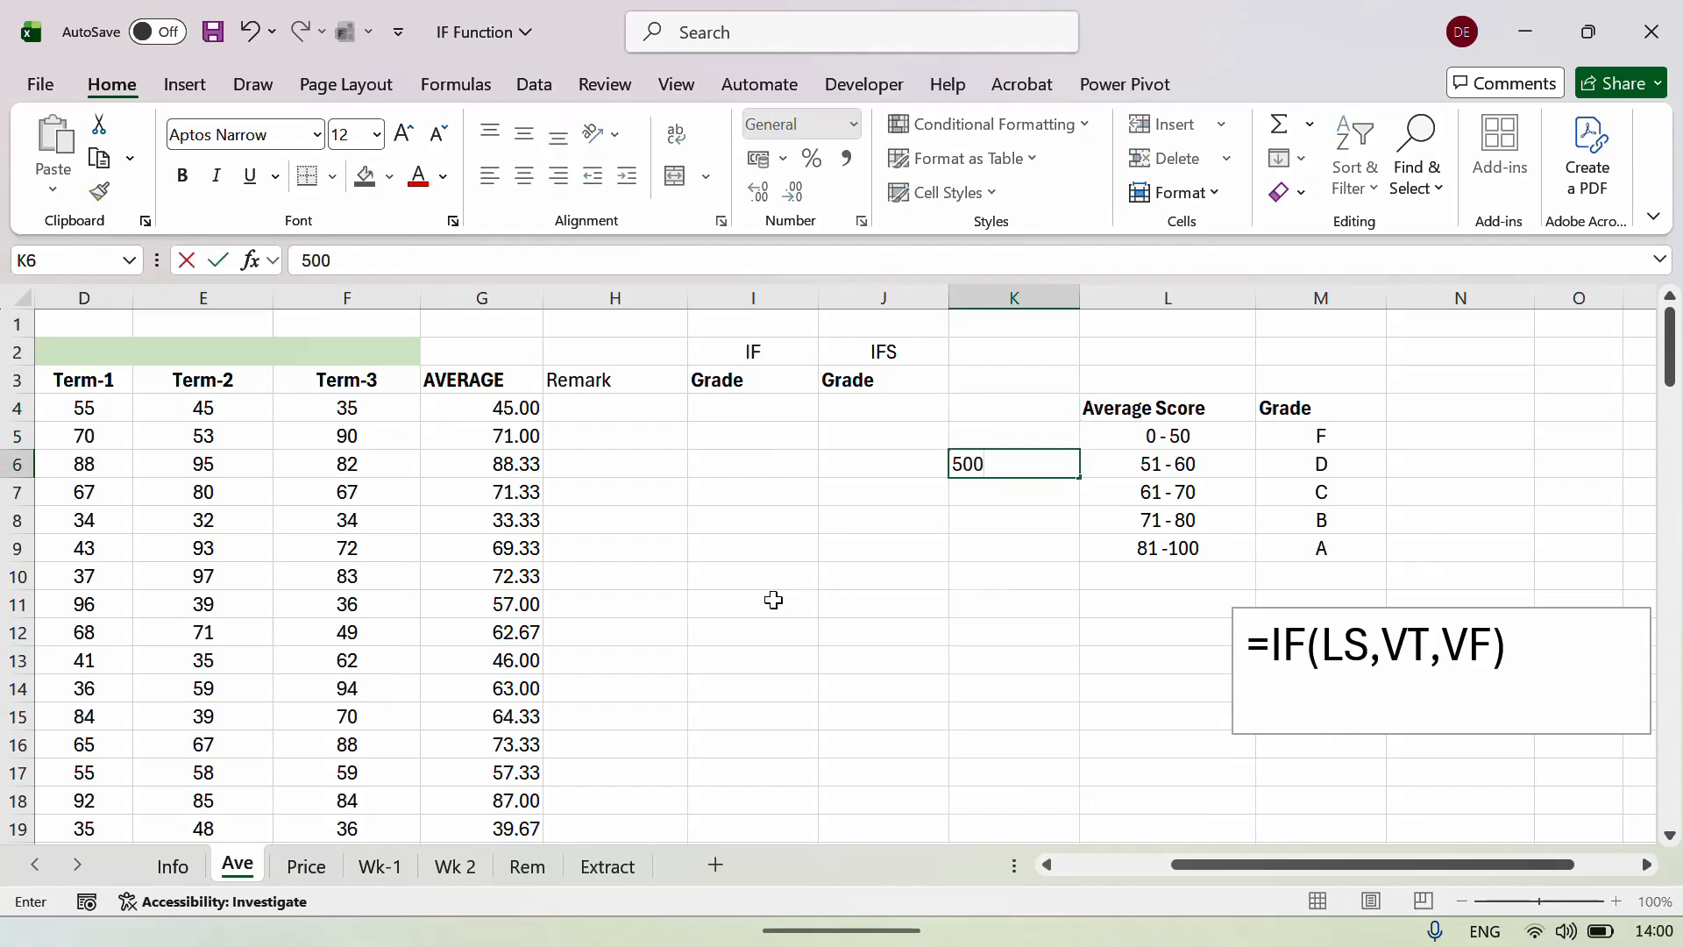
key("Return")
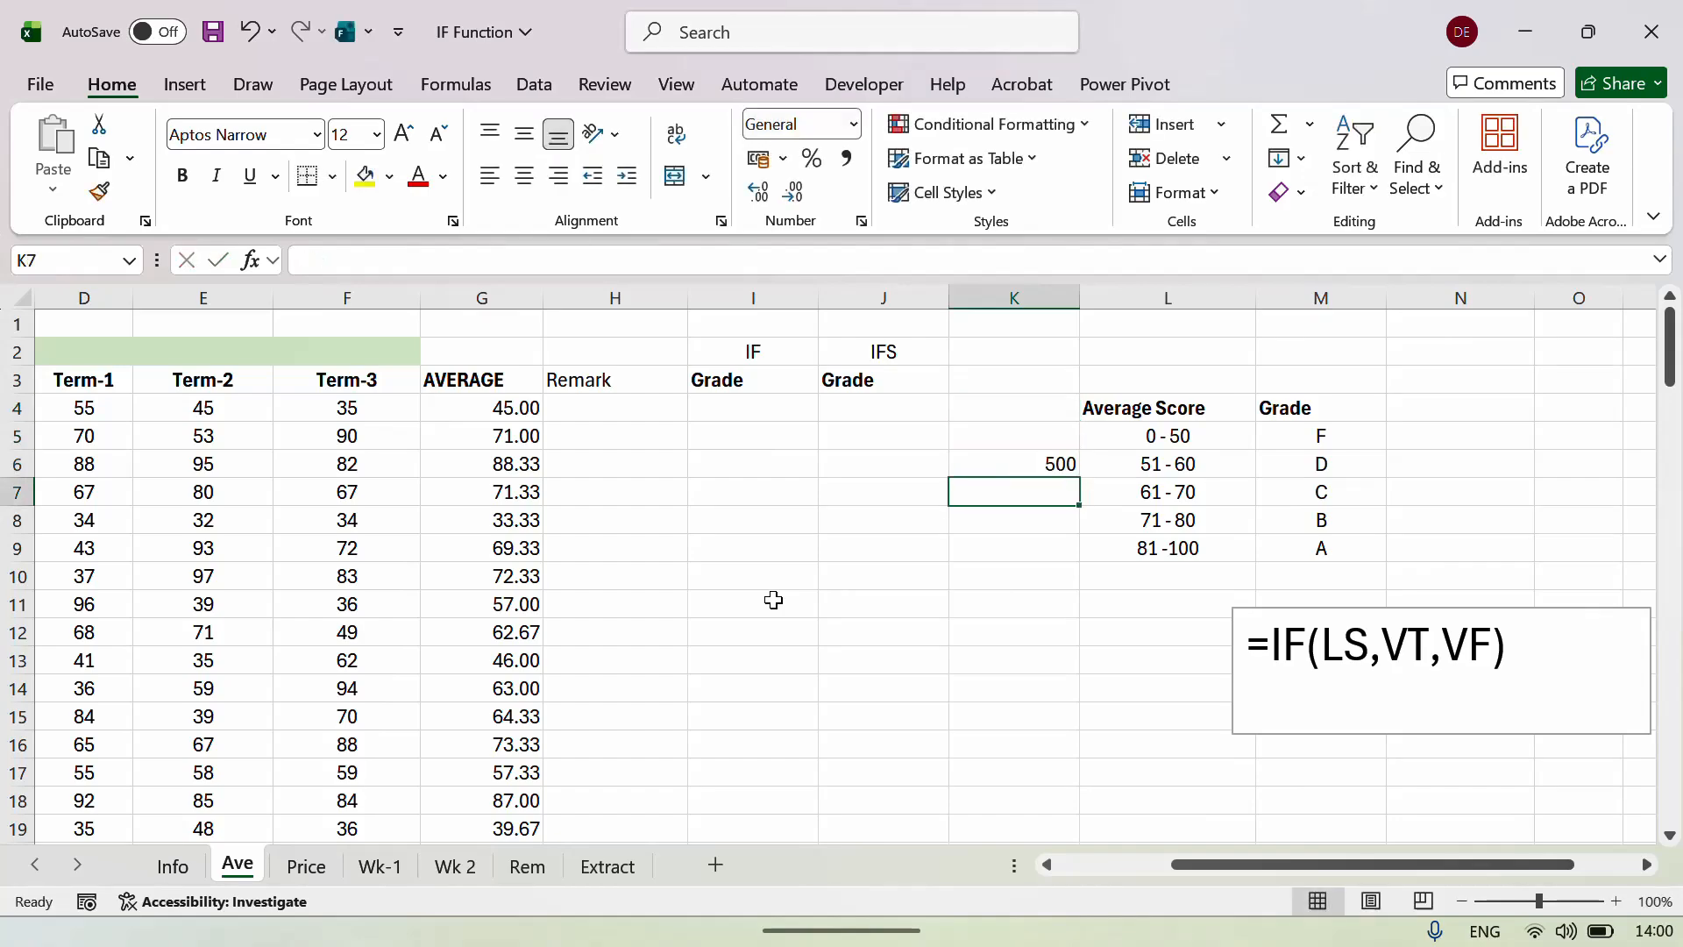
type("700")
key("Return")
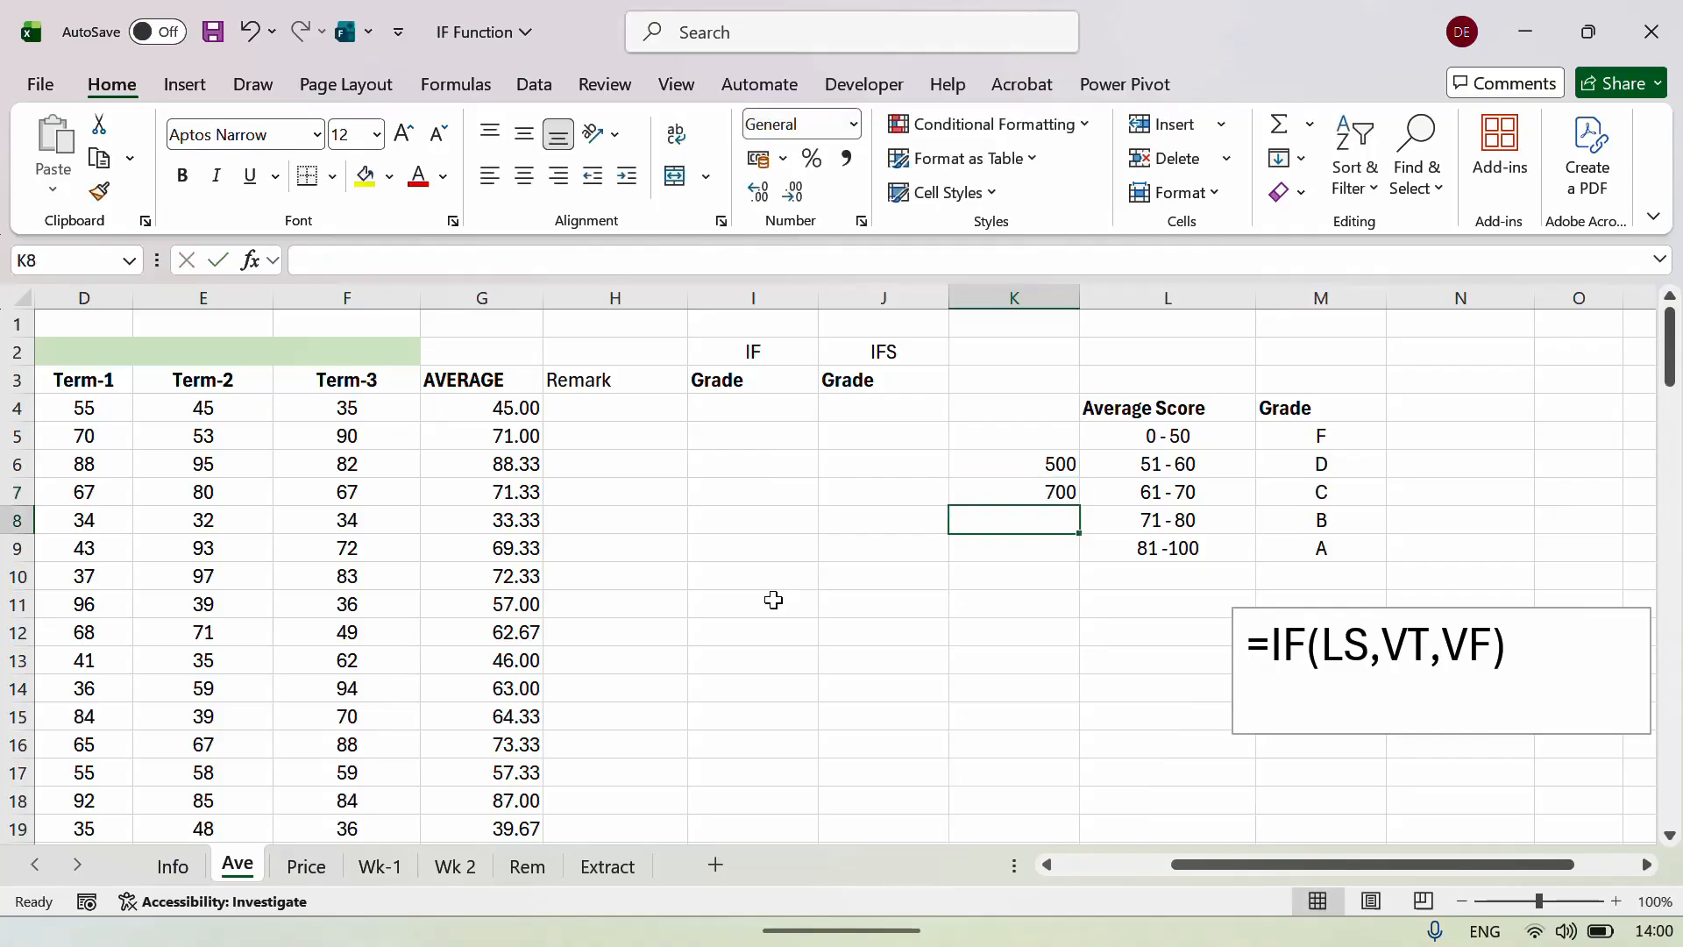
Enter =K7=K6 in K9 so it returns FALSE.
key("Down")
type("=")
key("Up")
key("Up")
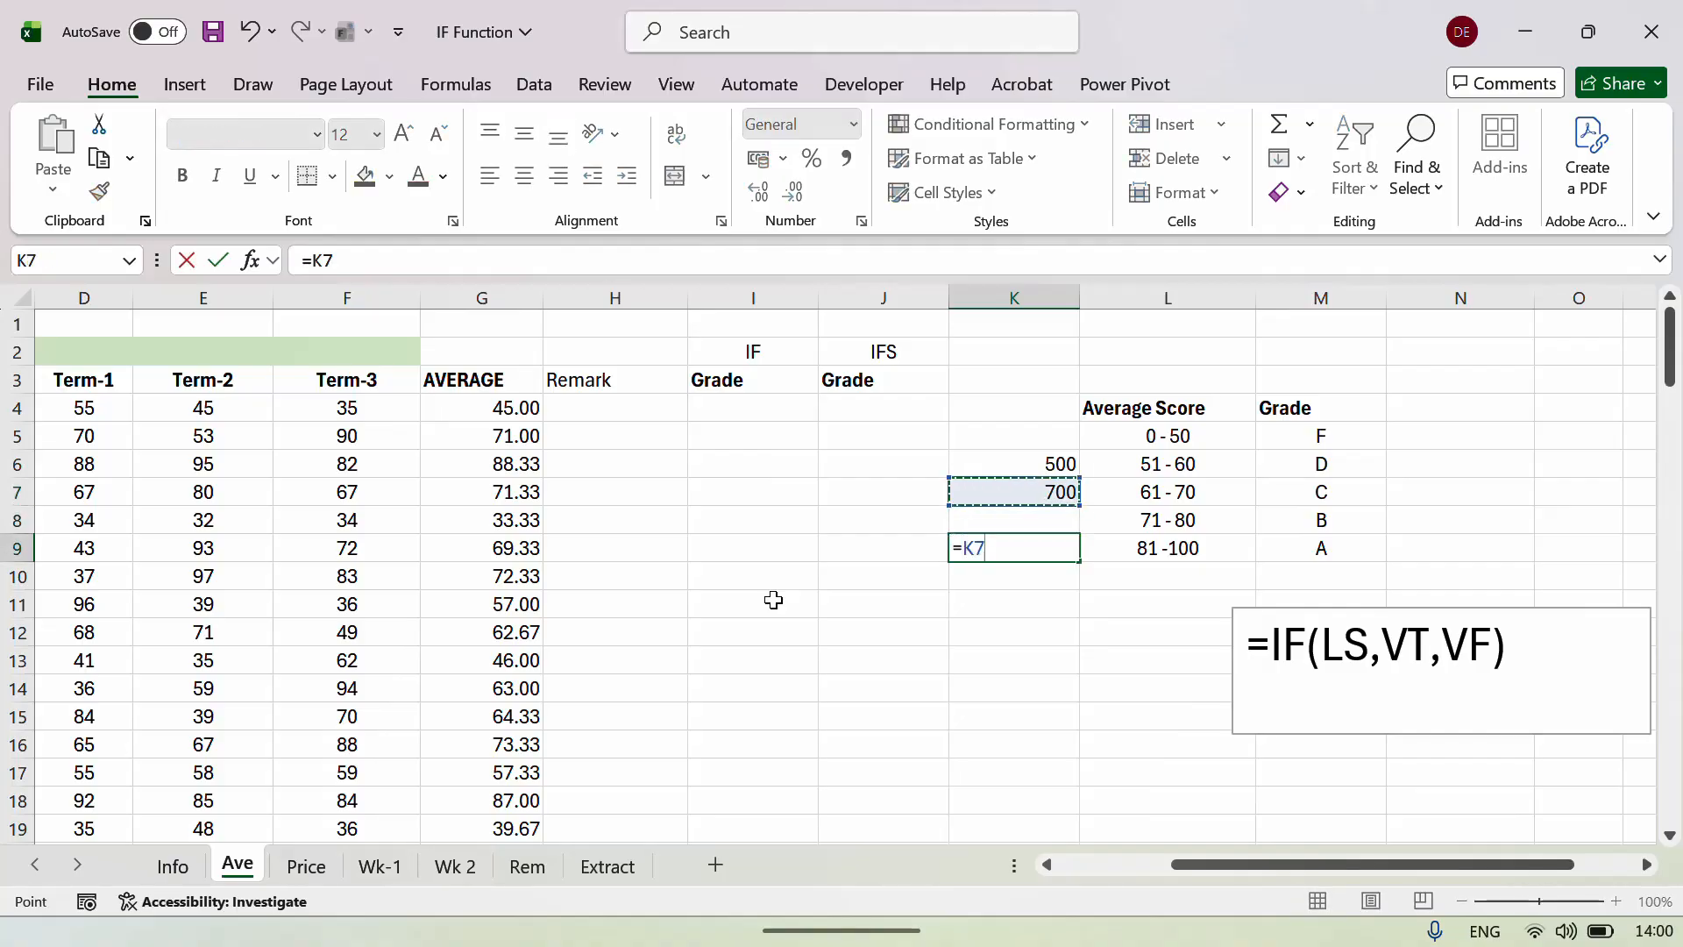
type("=")
key("Up")
key("Up")
key("Up")
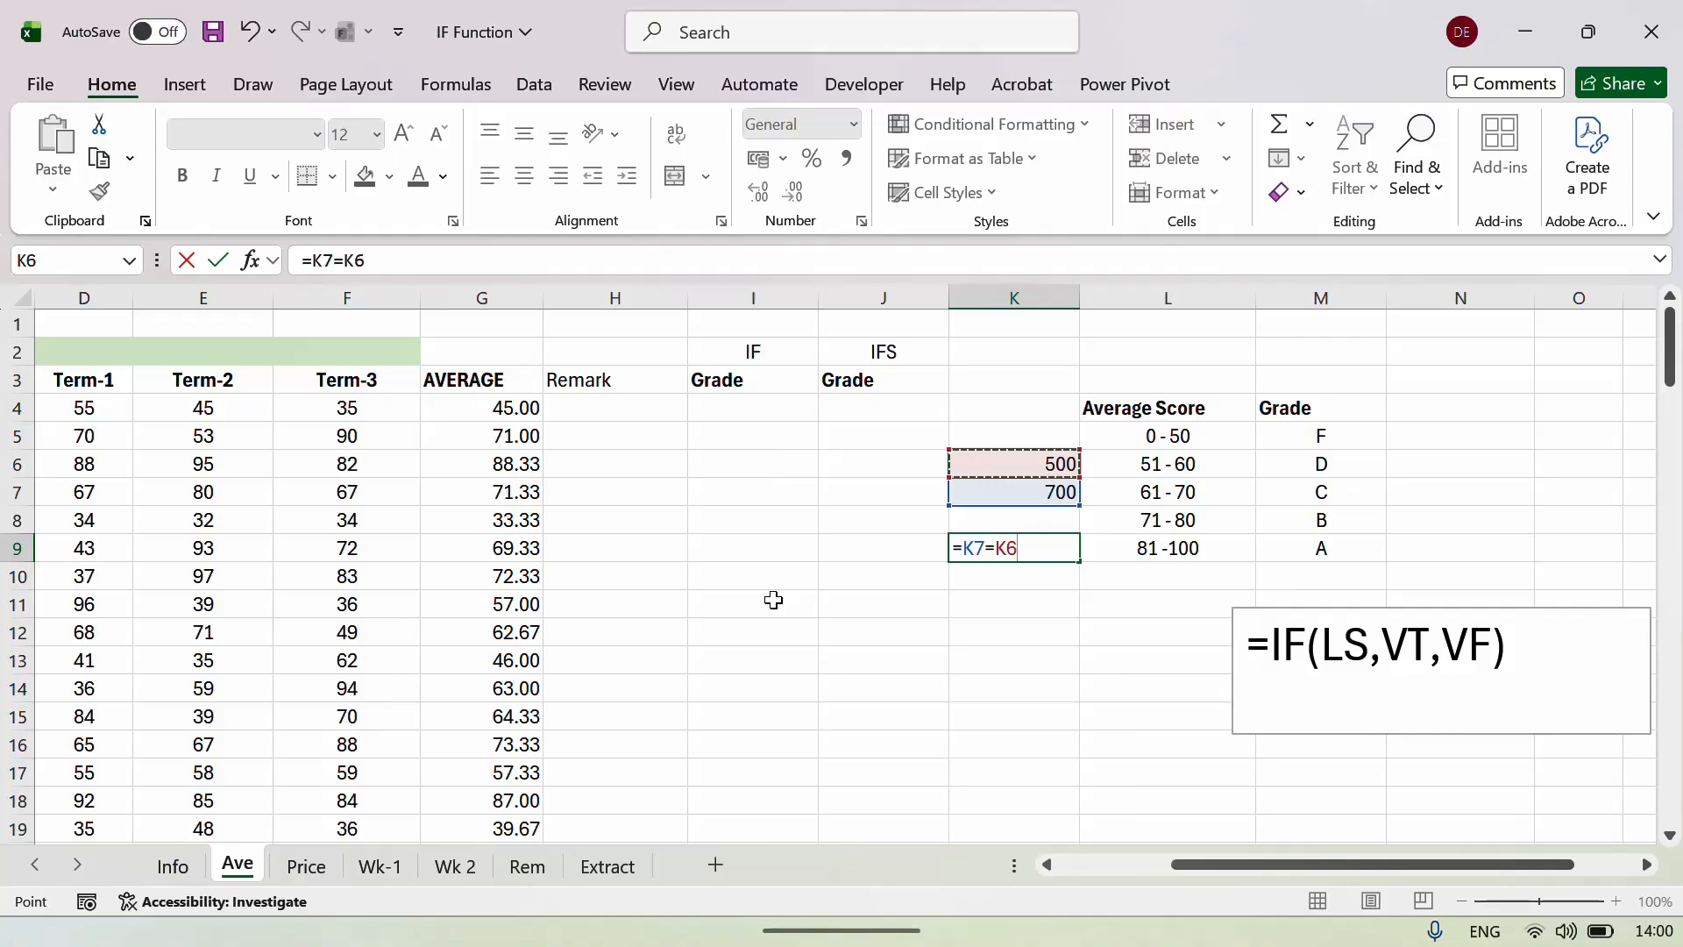
key("Return")
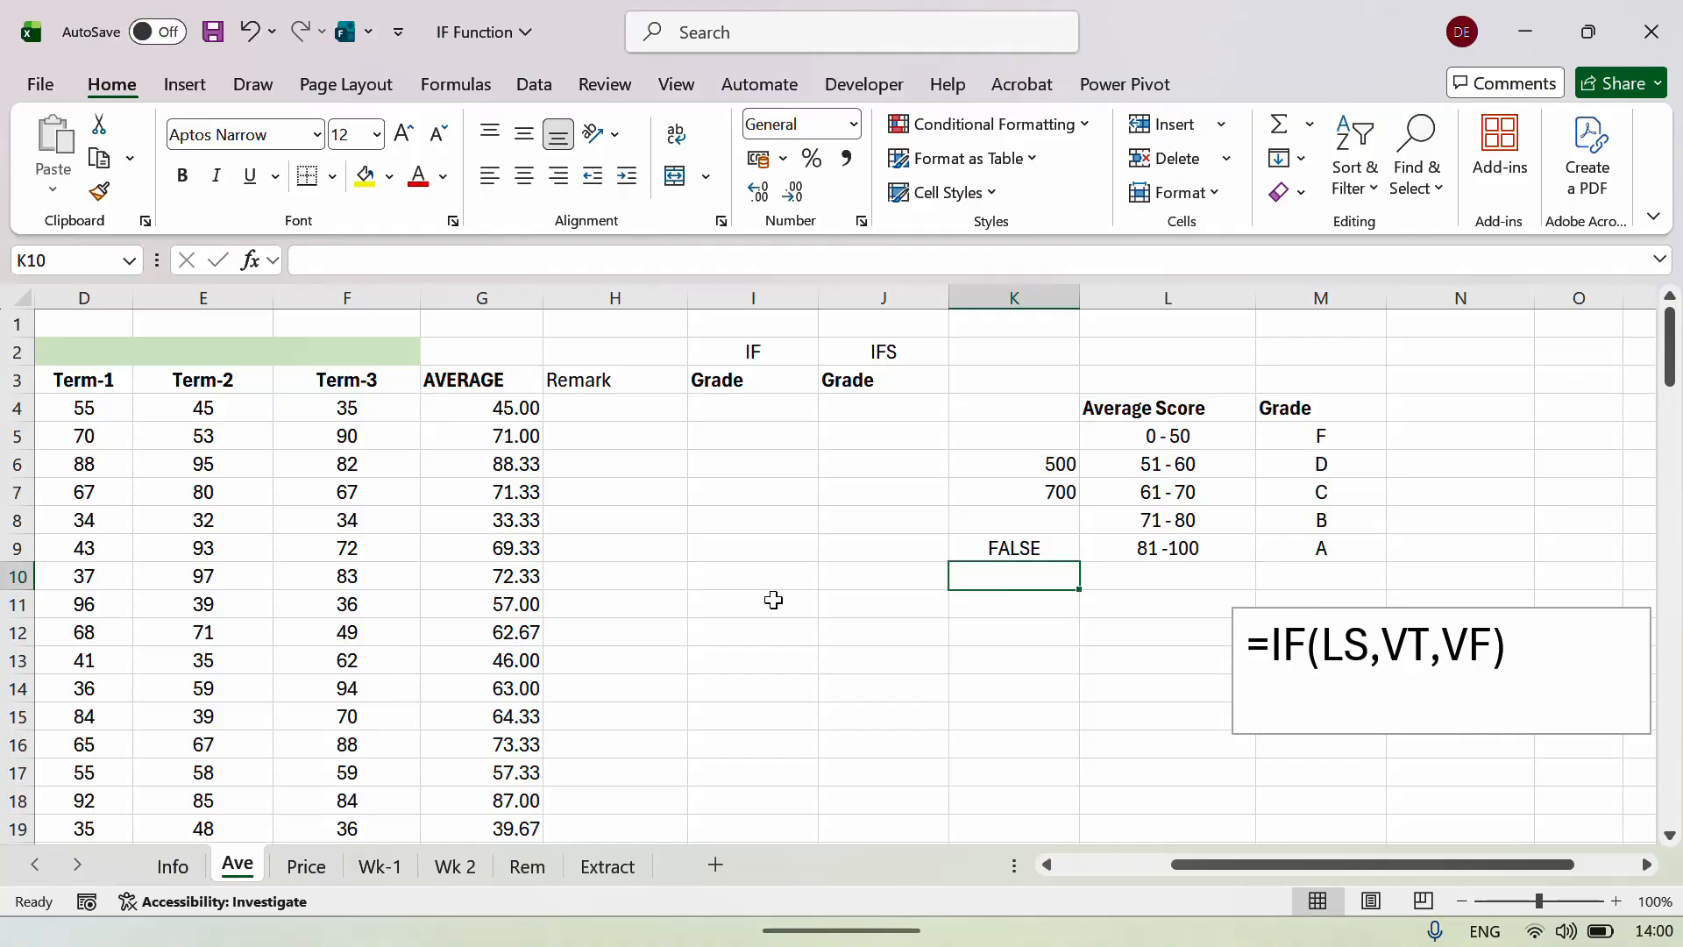
key("Up")
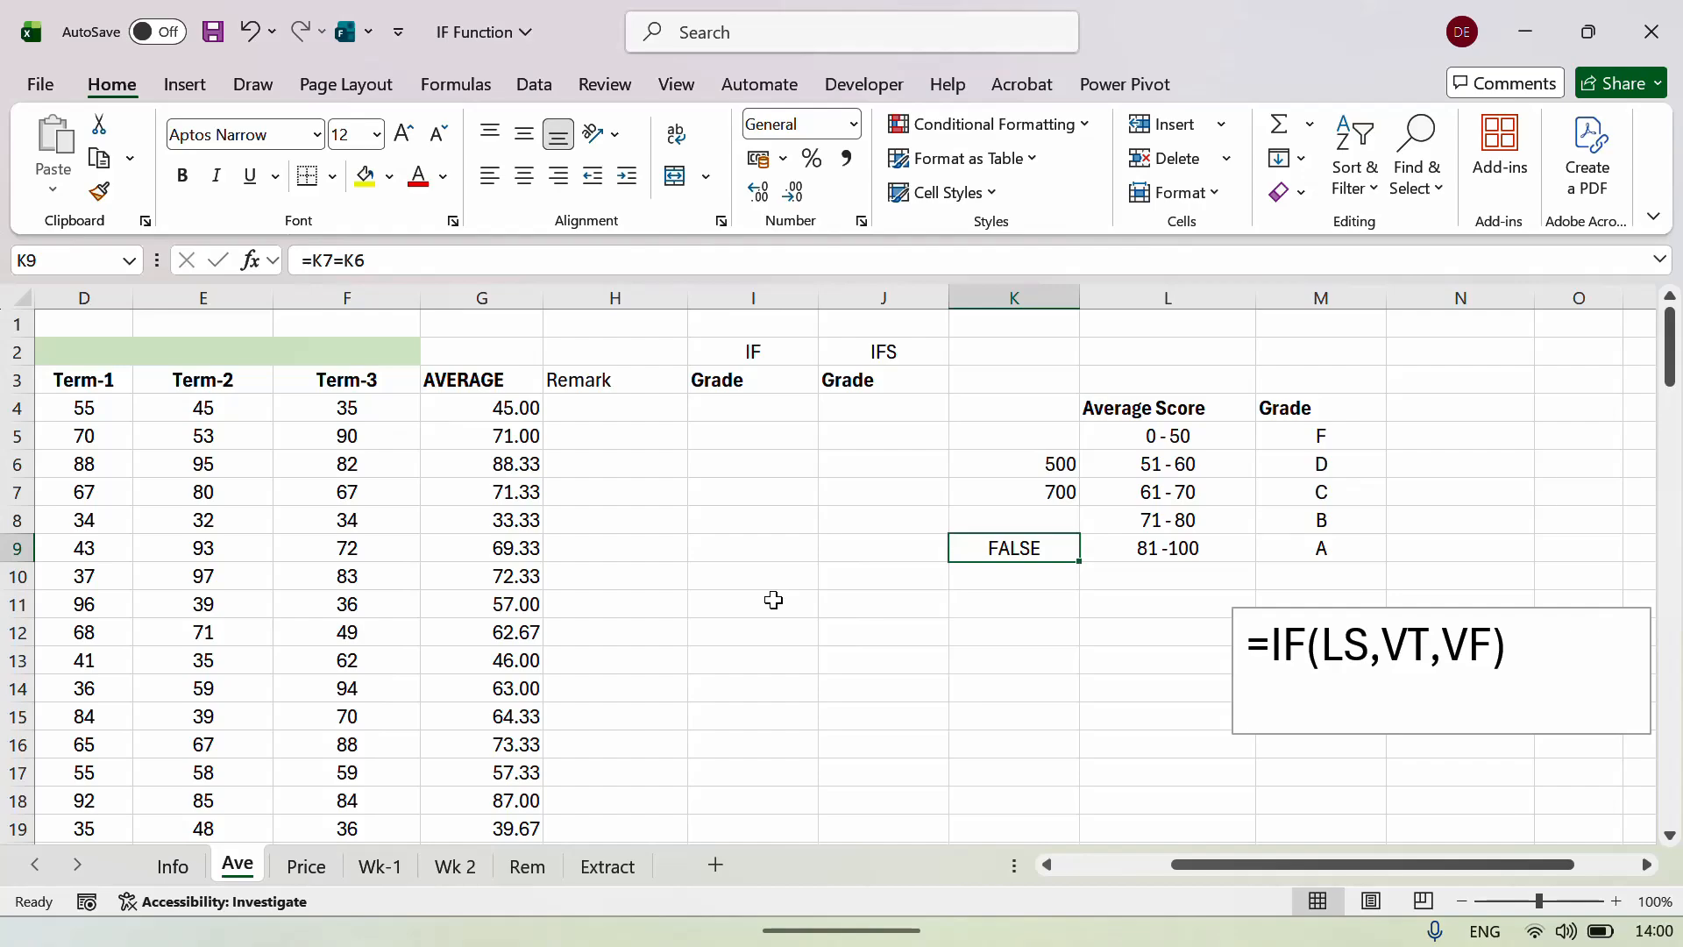
Change K6 to 700 so K9's =K7=K6 comparison shows TRUE.
key("Up")
key("Up")
key("Up")
type("700")
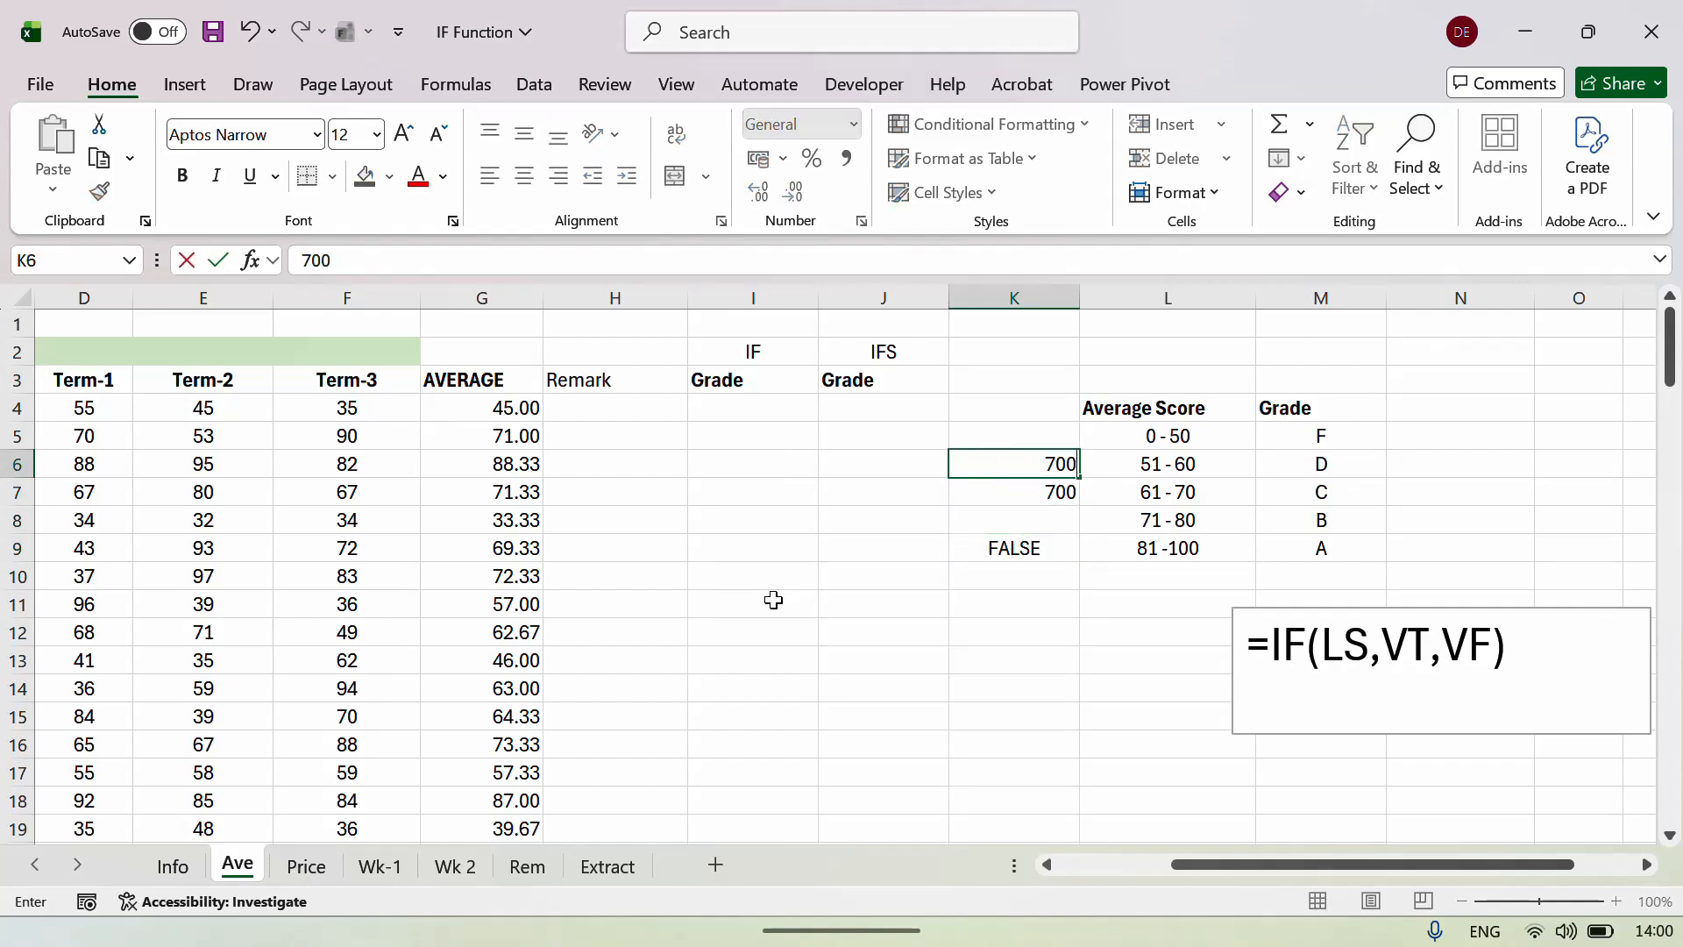
key("Return")
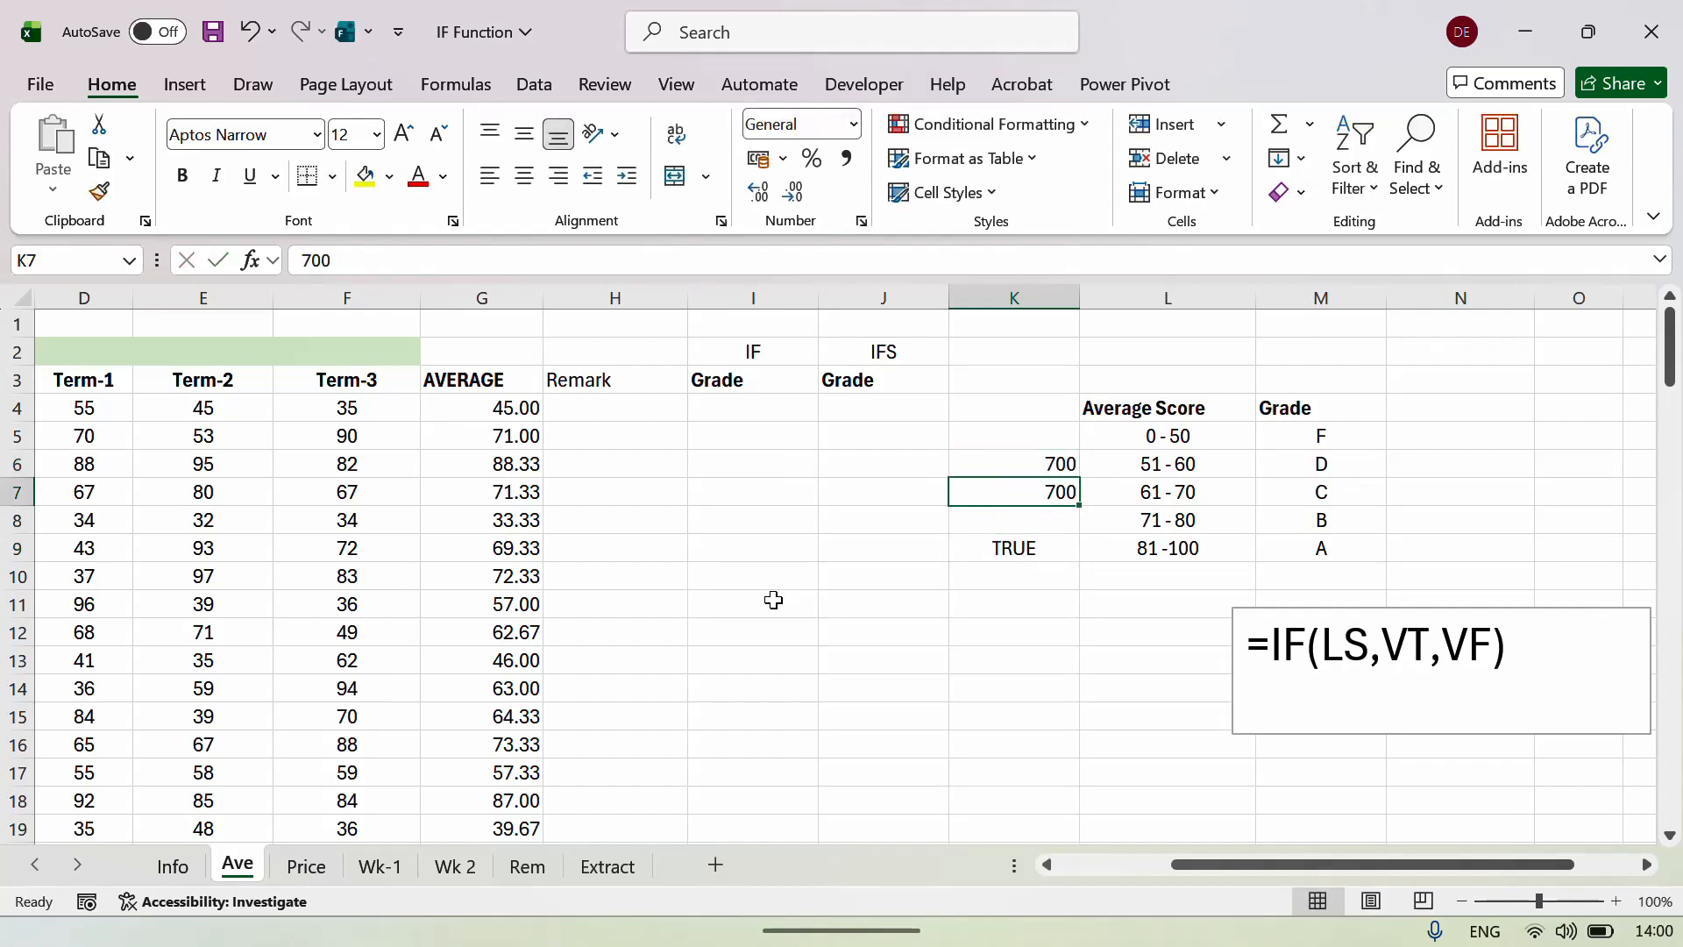
key("Down")
key("Down")
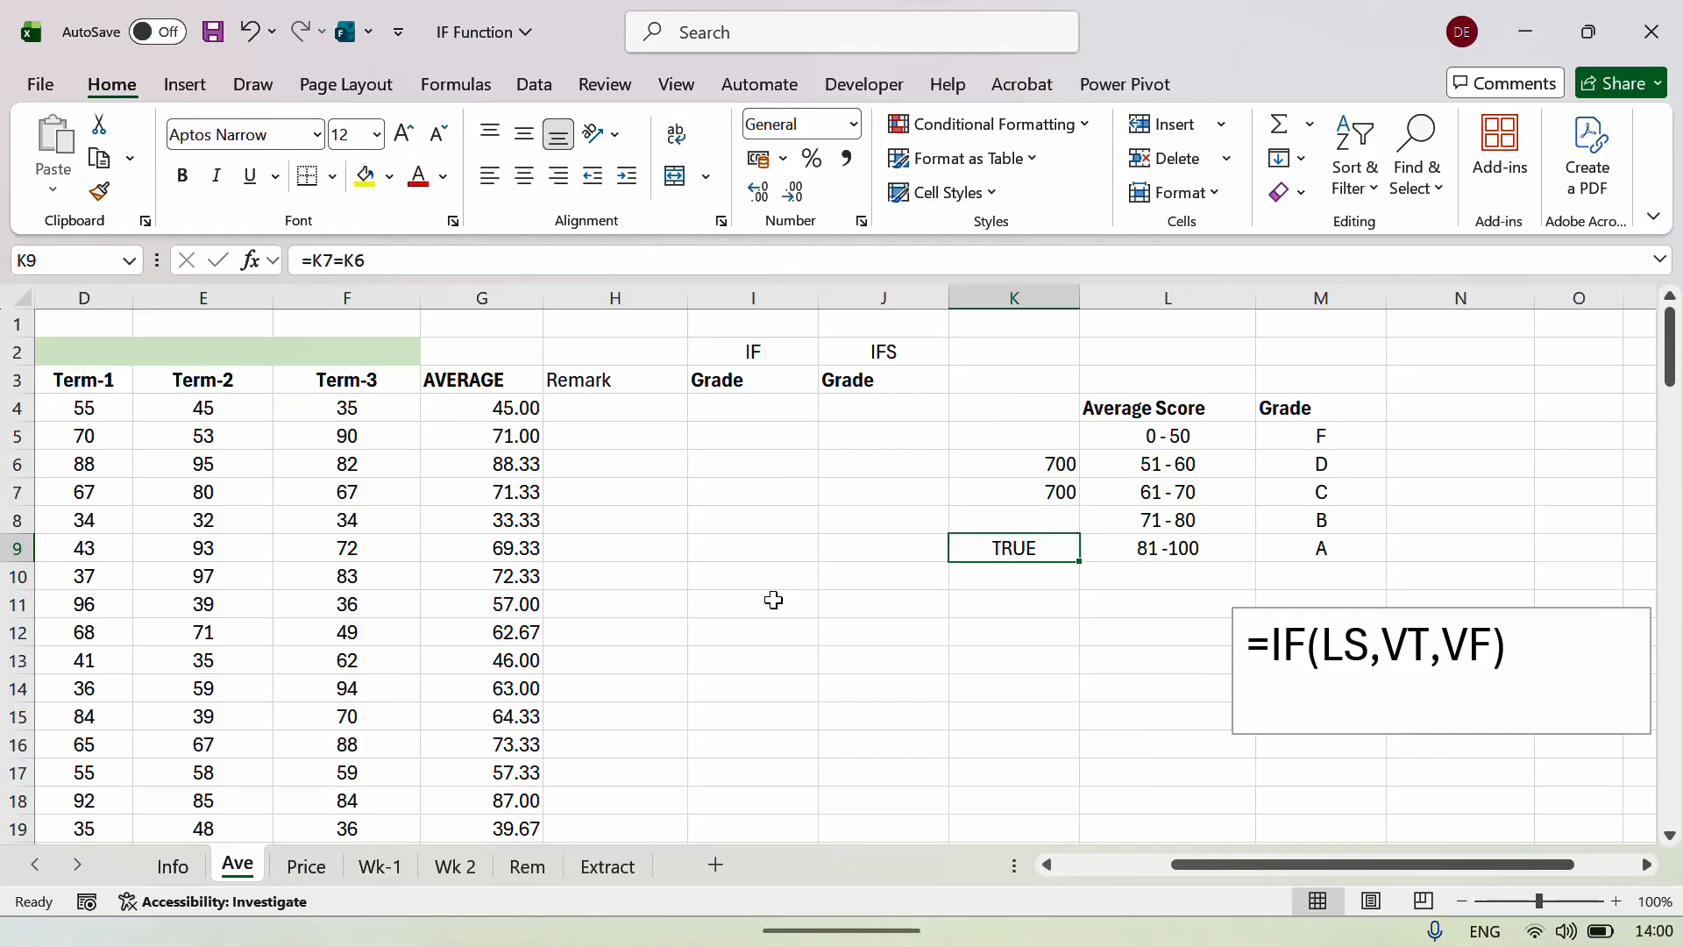
key("Up")
key("Up")
key("Up")
key("shift+Down")
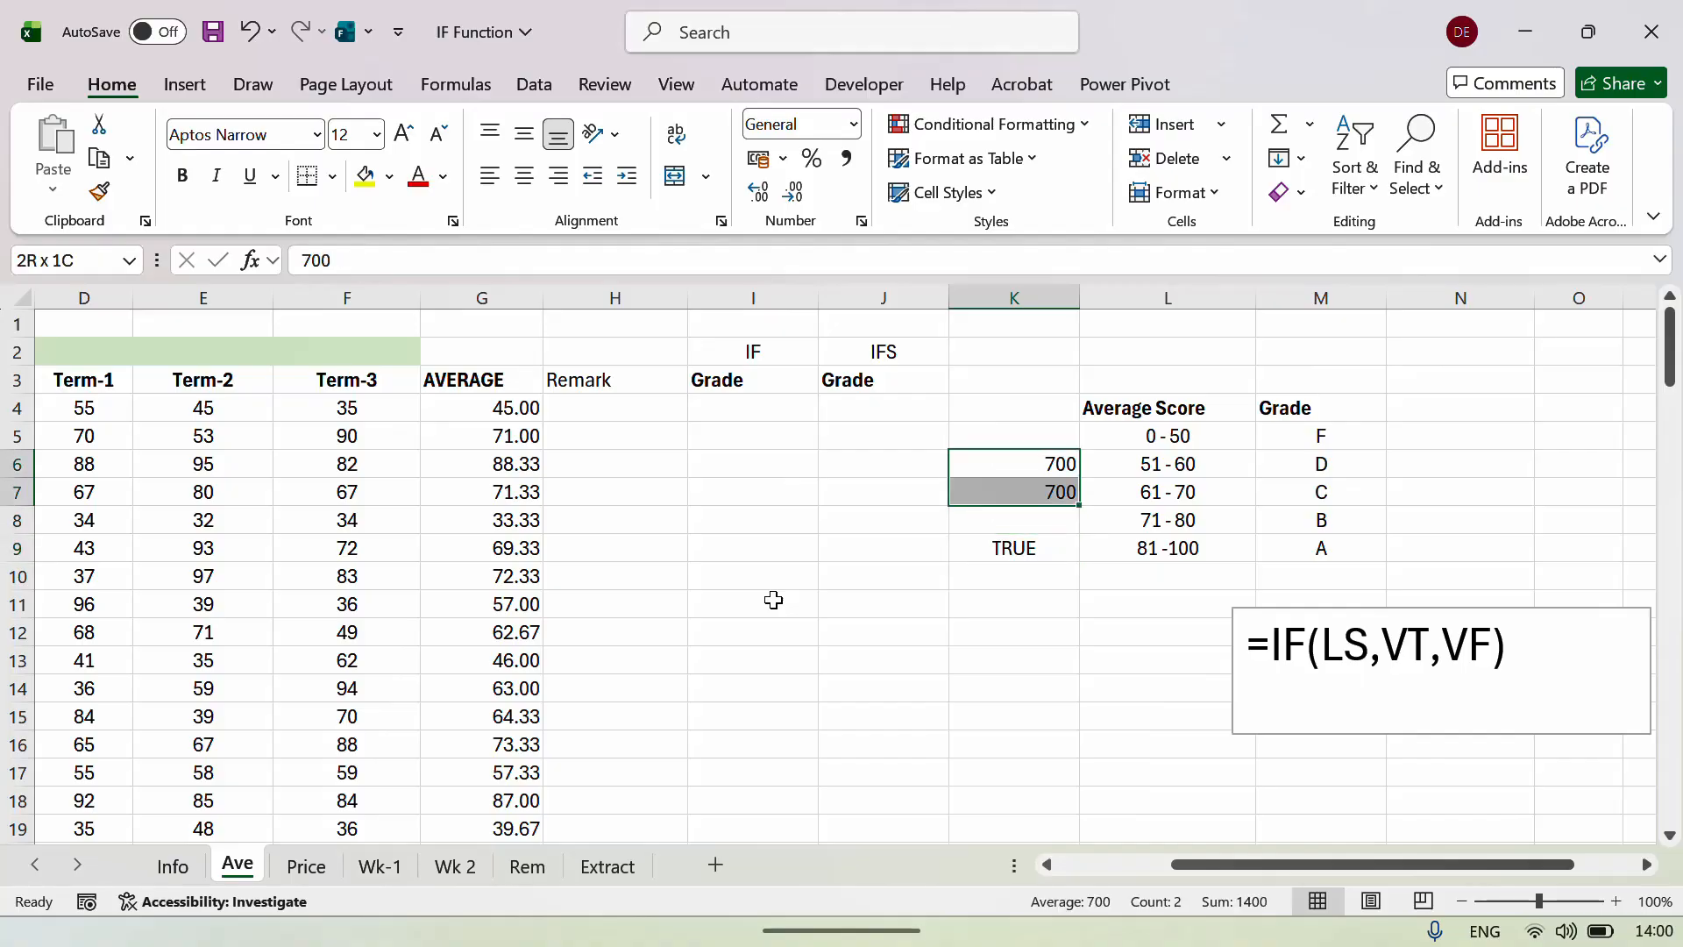
key("shift+Down")
key("shift+Down")
key("Down")
key("Up")
key("Up")
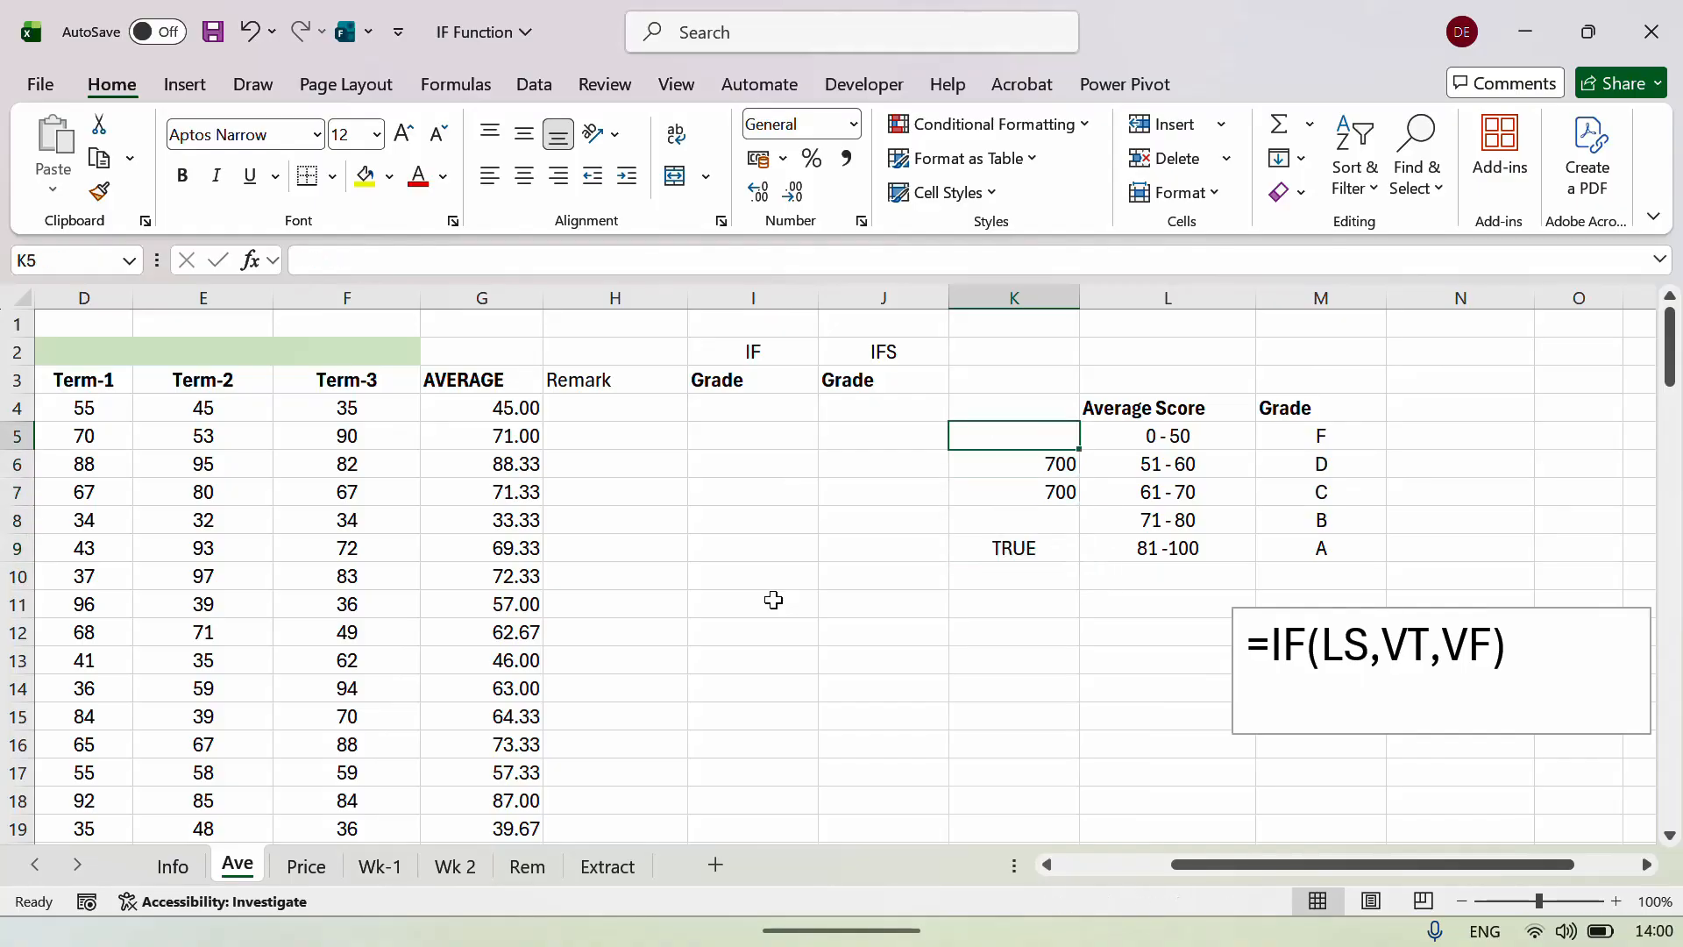
key("Down")
key("Down")
key("Down")
key("Down")
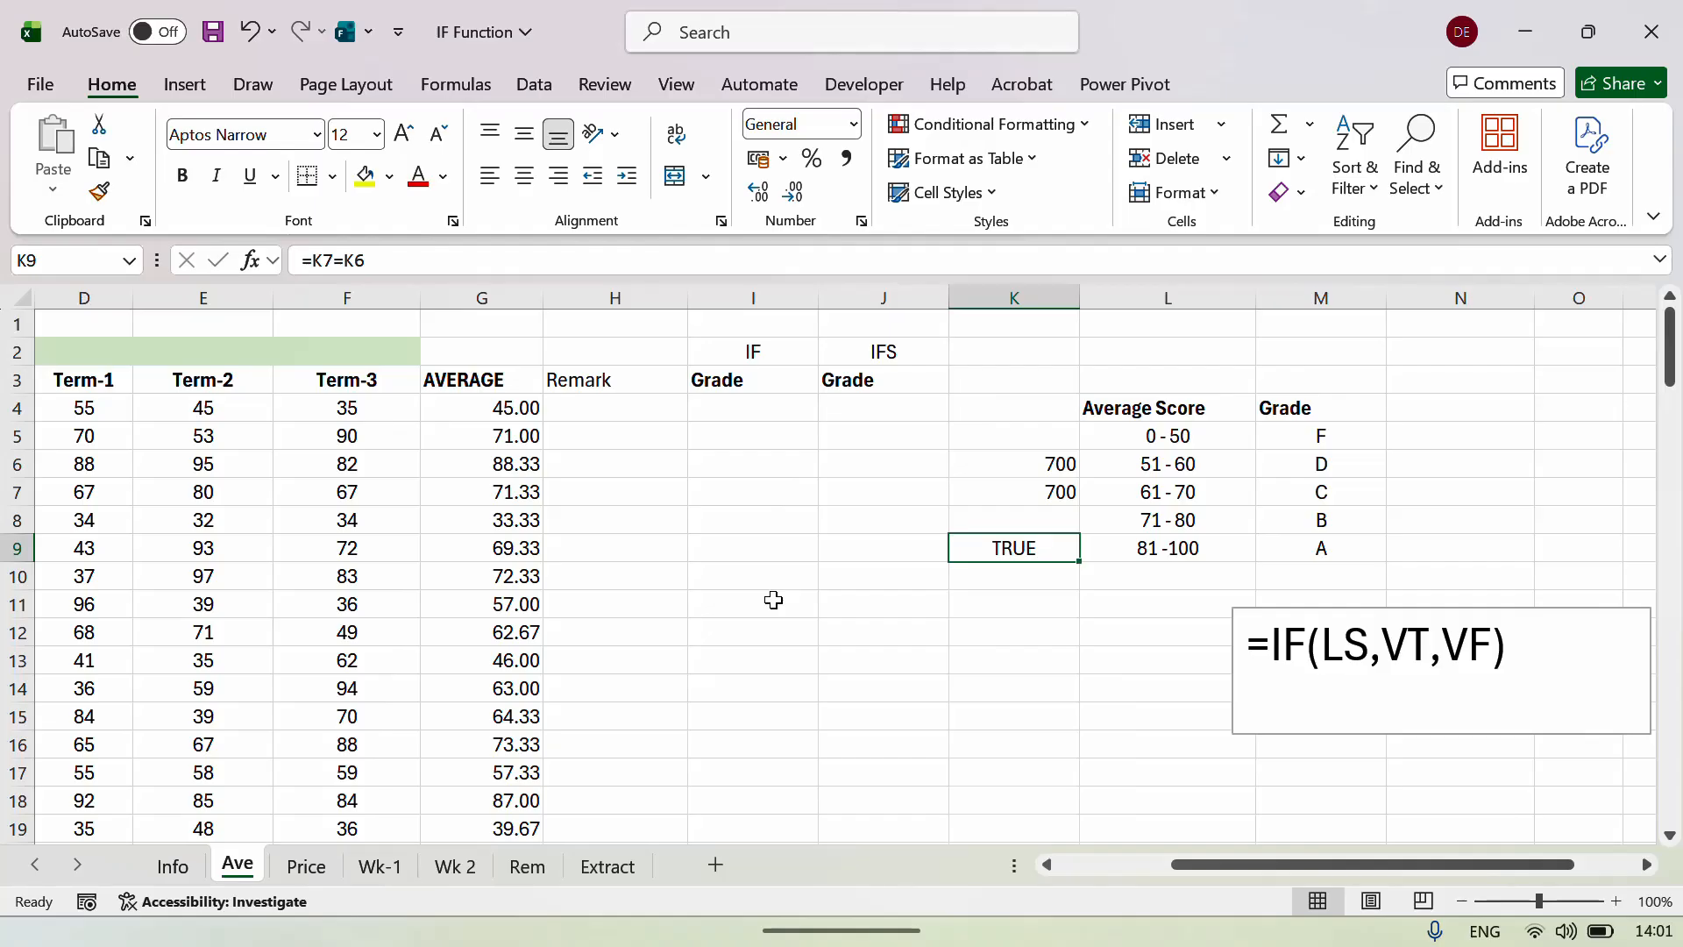
key("Up")
key("Up")
key("Up")
key("Up")
Clear the 700, 700 and TRUE demo values from K5:K10.
key("shift+Down")
key("shift+Down")
key("shift+Down")
key("shift+Down")
key("shift+Down")
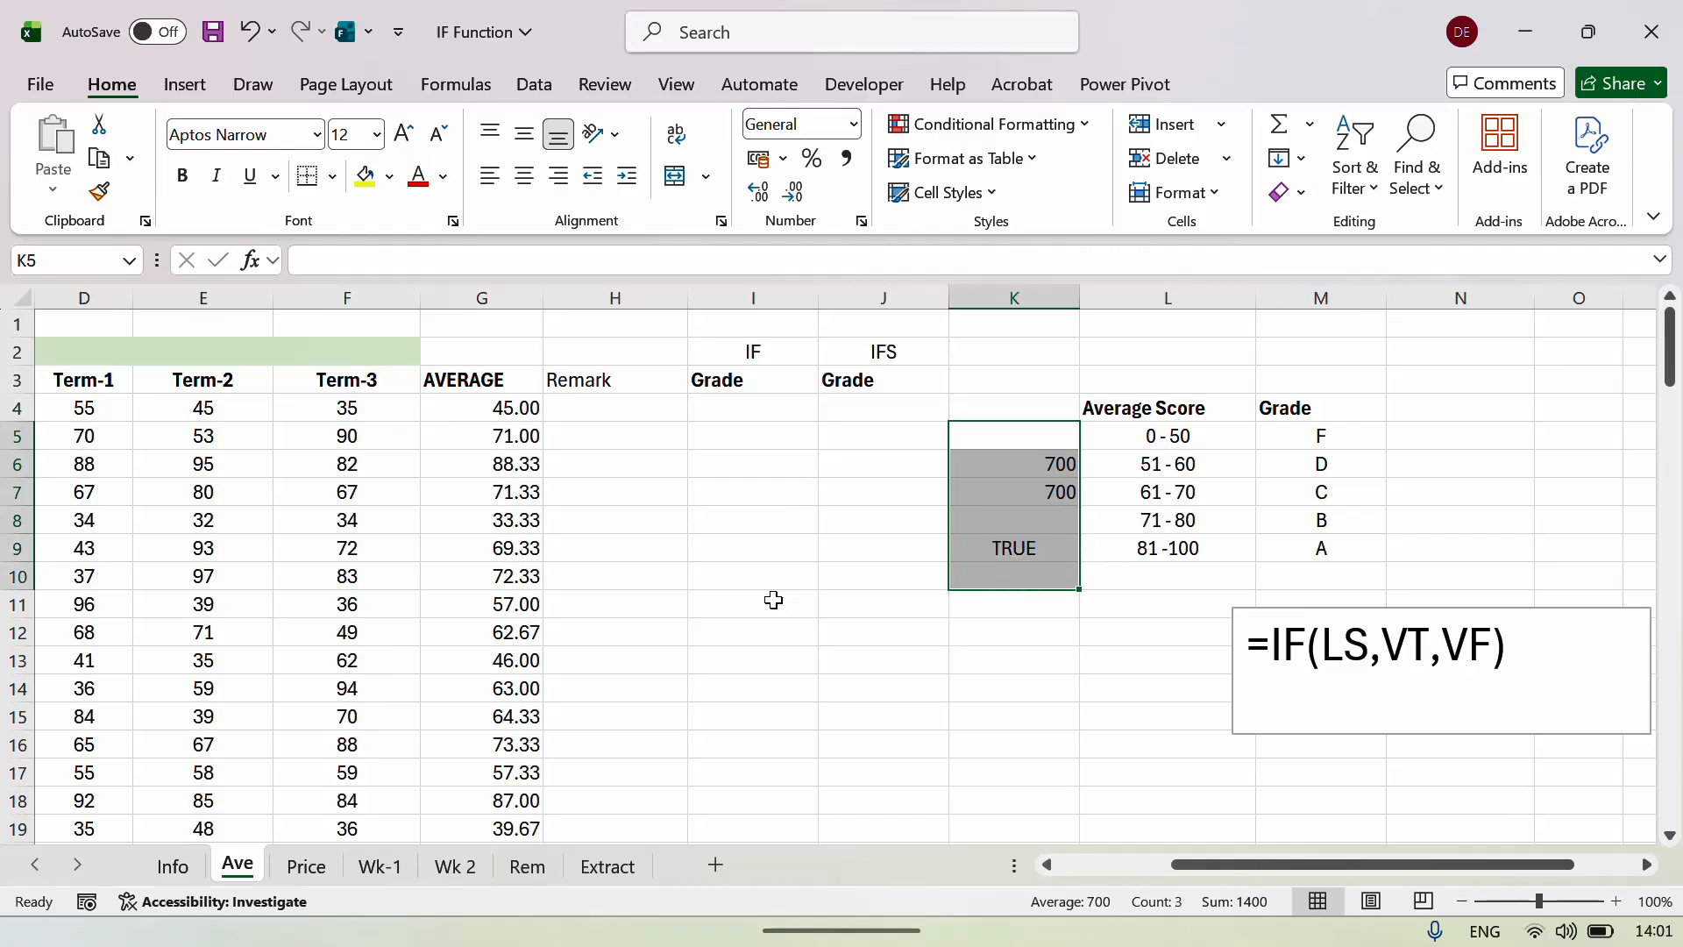
key("Delete")
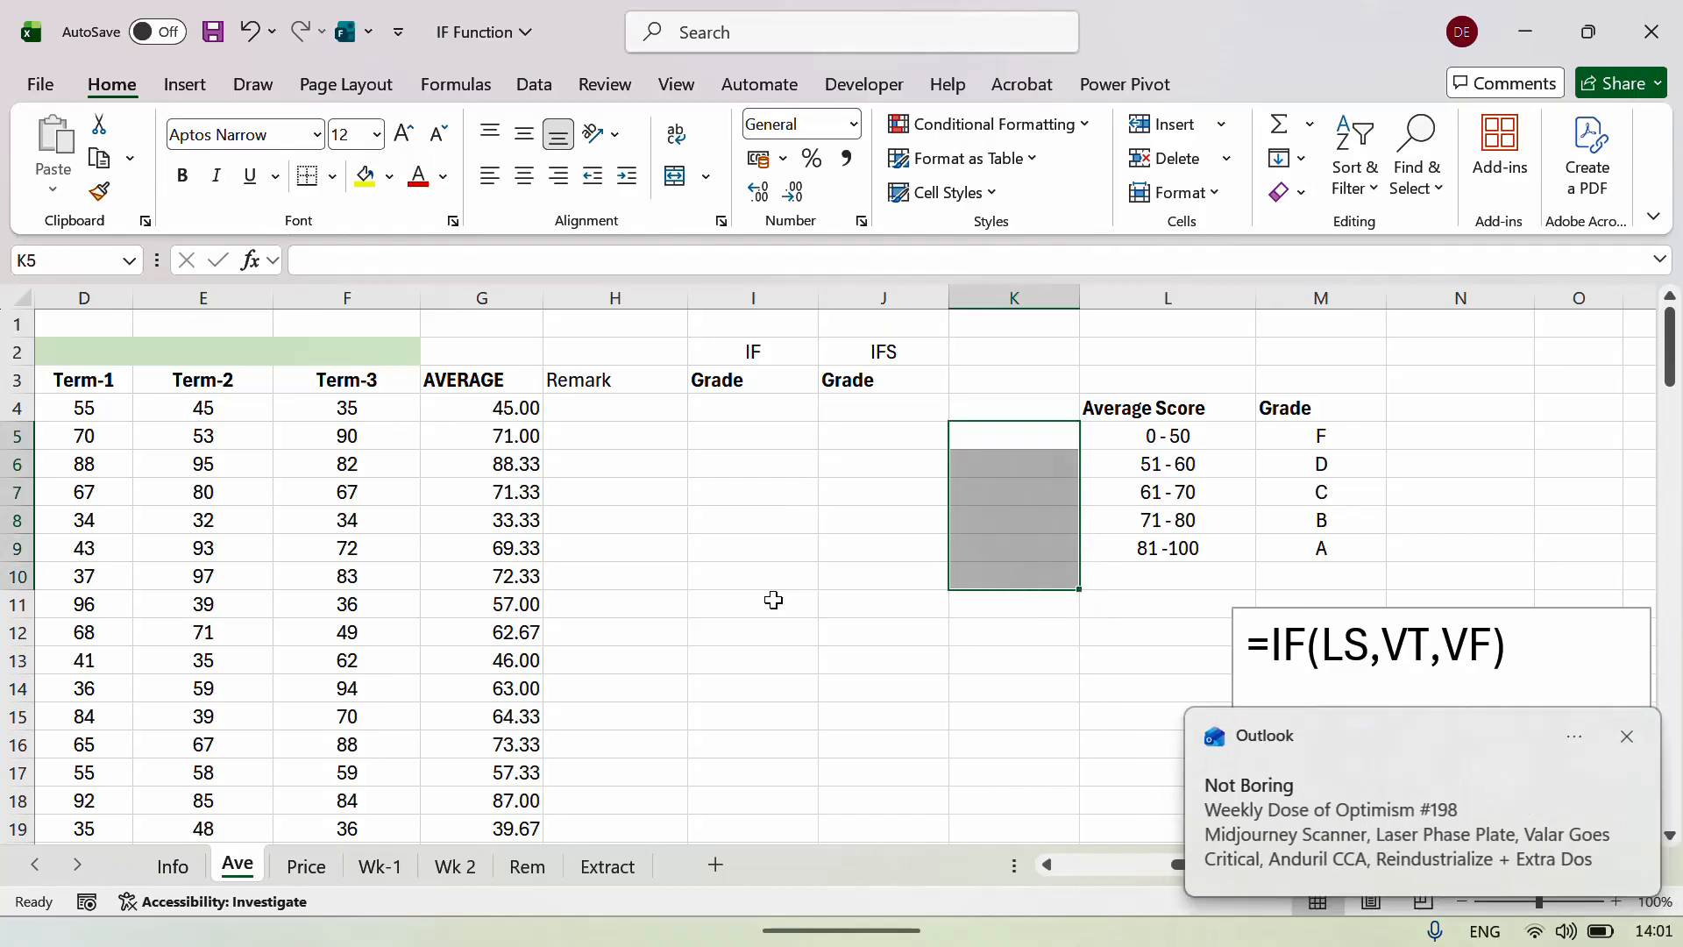
key("Left")
key("Left")
key("Left")
key("Up")
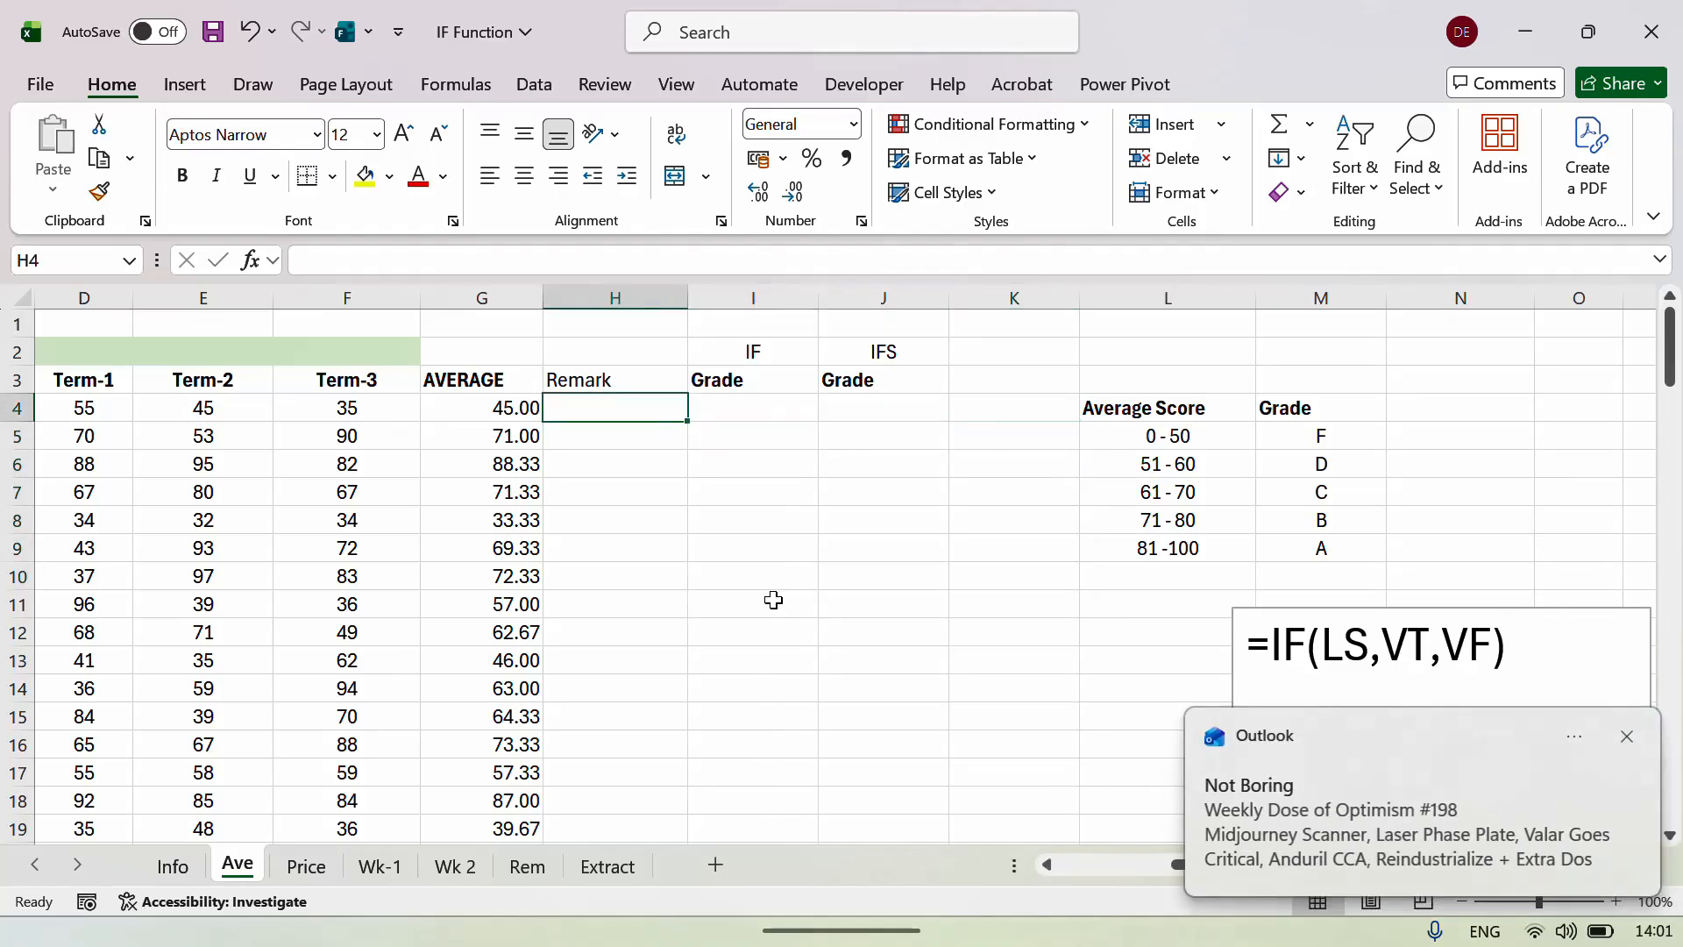
key("Left")
Make the Remark heading in H3 bold.
key("Left")
key("Left")
key("Left")
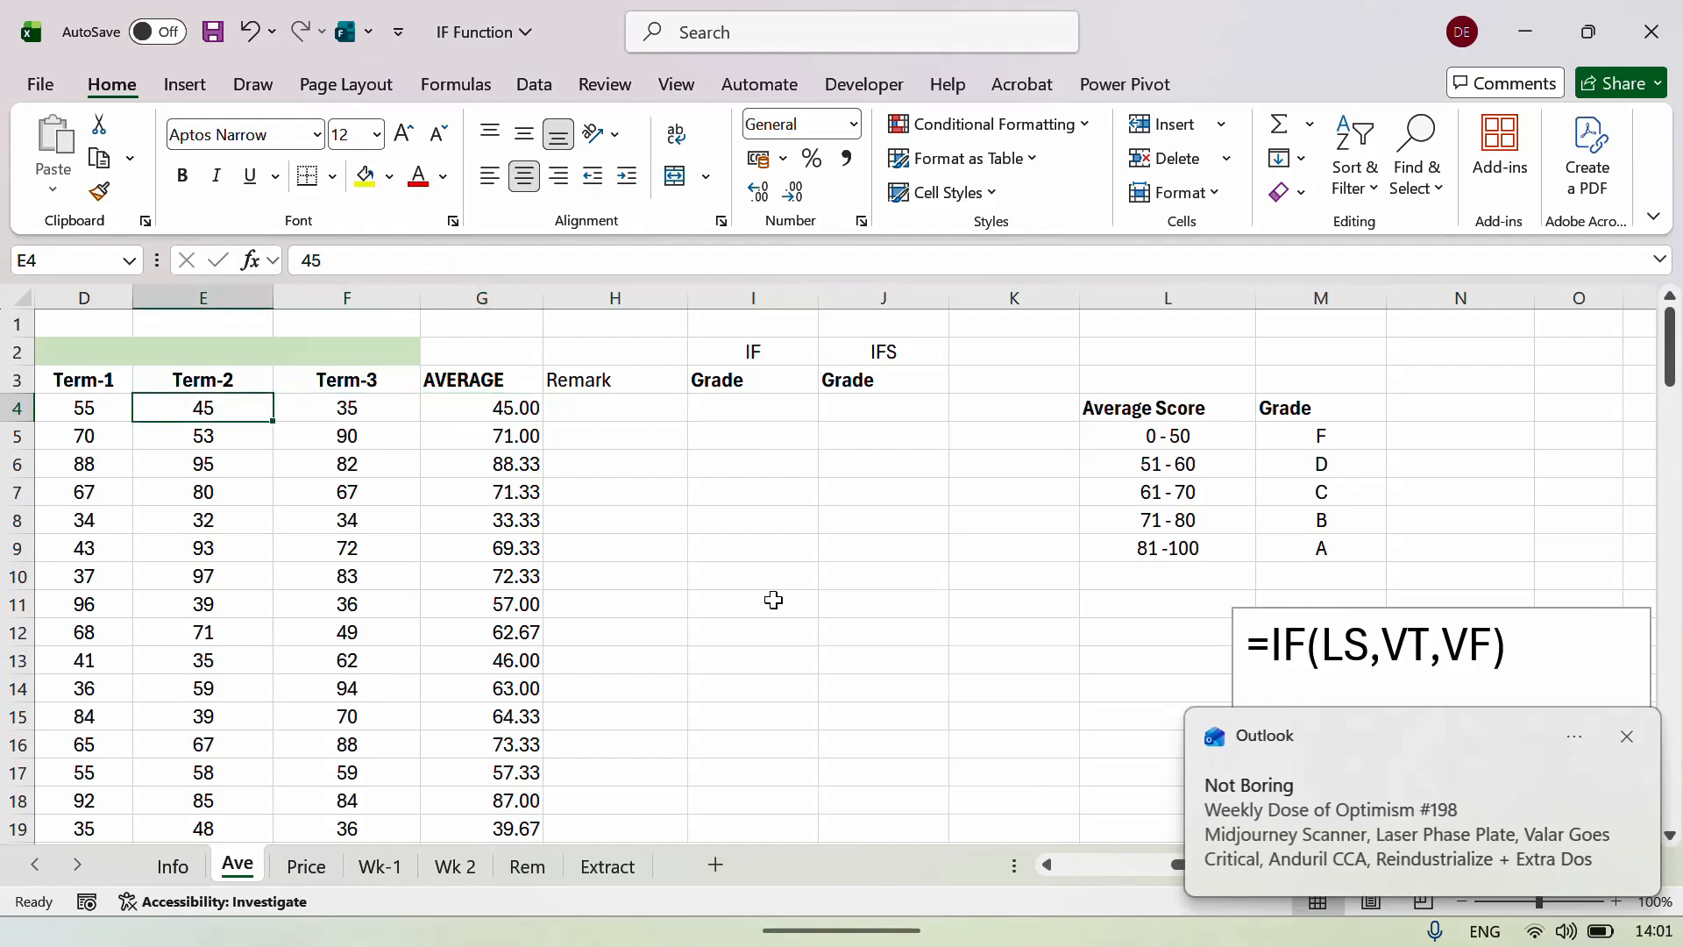
key("Right")
key("Right")
key("Up")
key("Left")
key("Left")
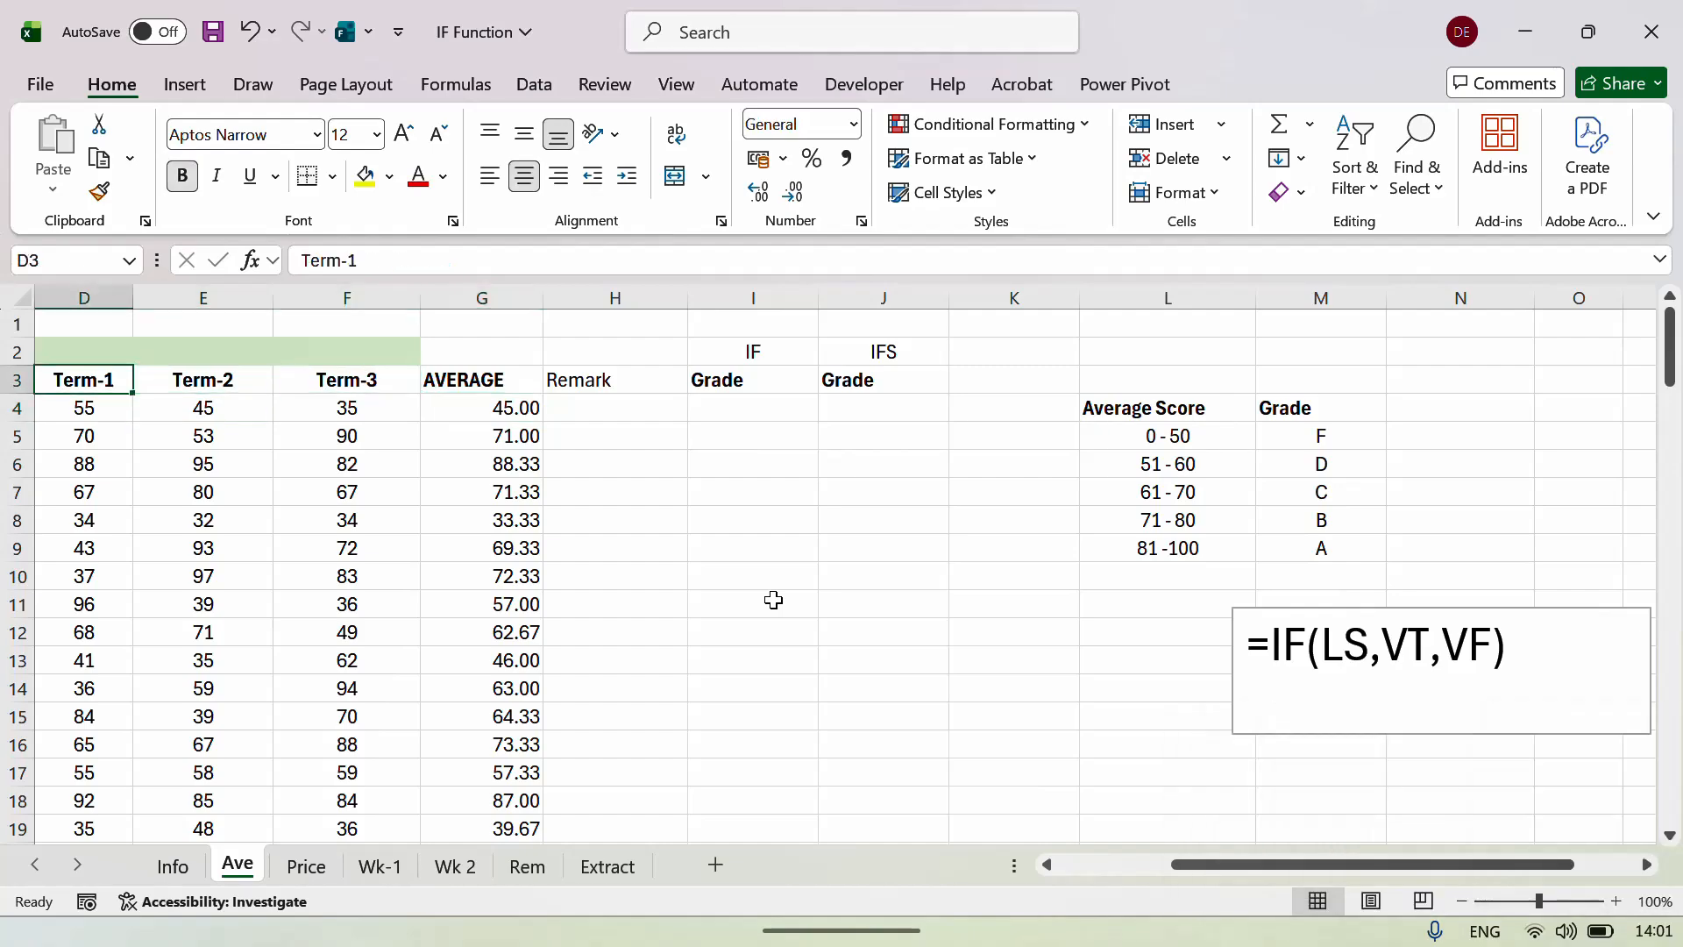
key("Left")
key("Left")
key("Right")
key("Right")
key("Down")
key("Right")
key("Right")
key("Right")
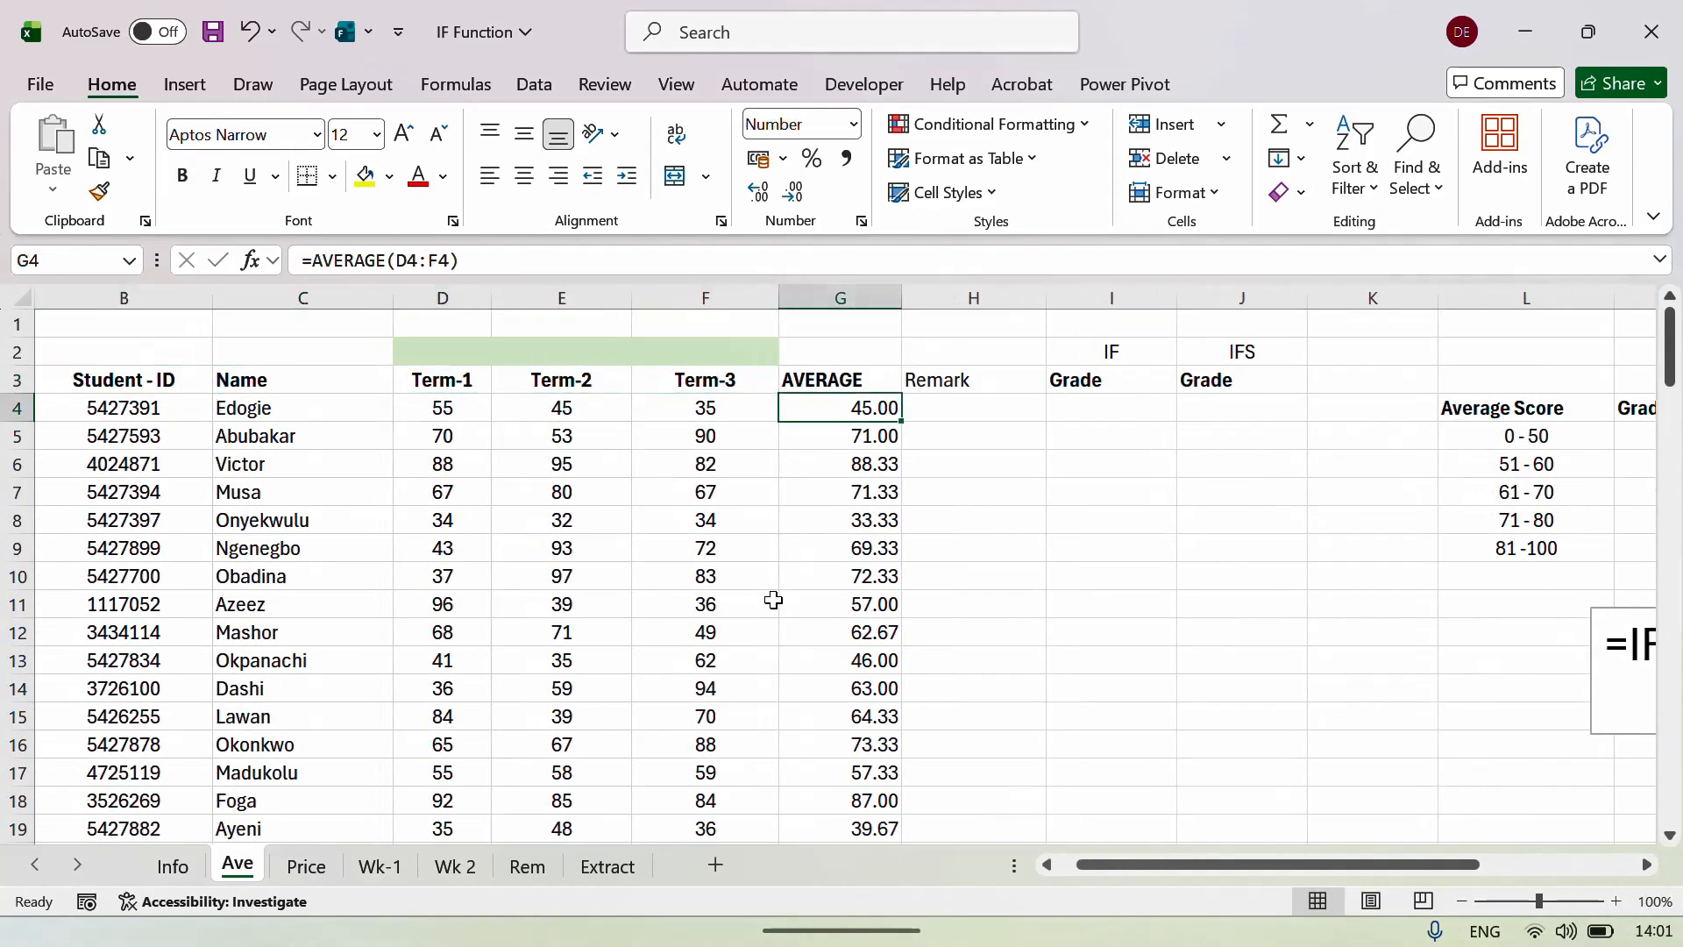
key("Right")
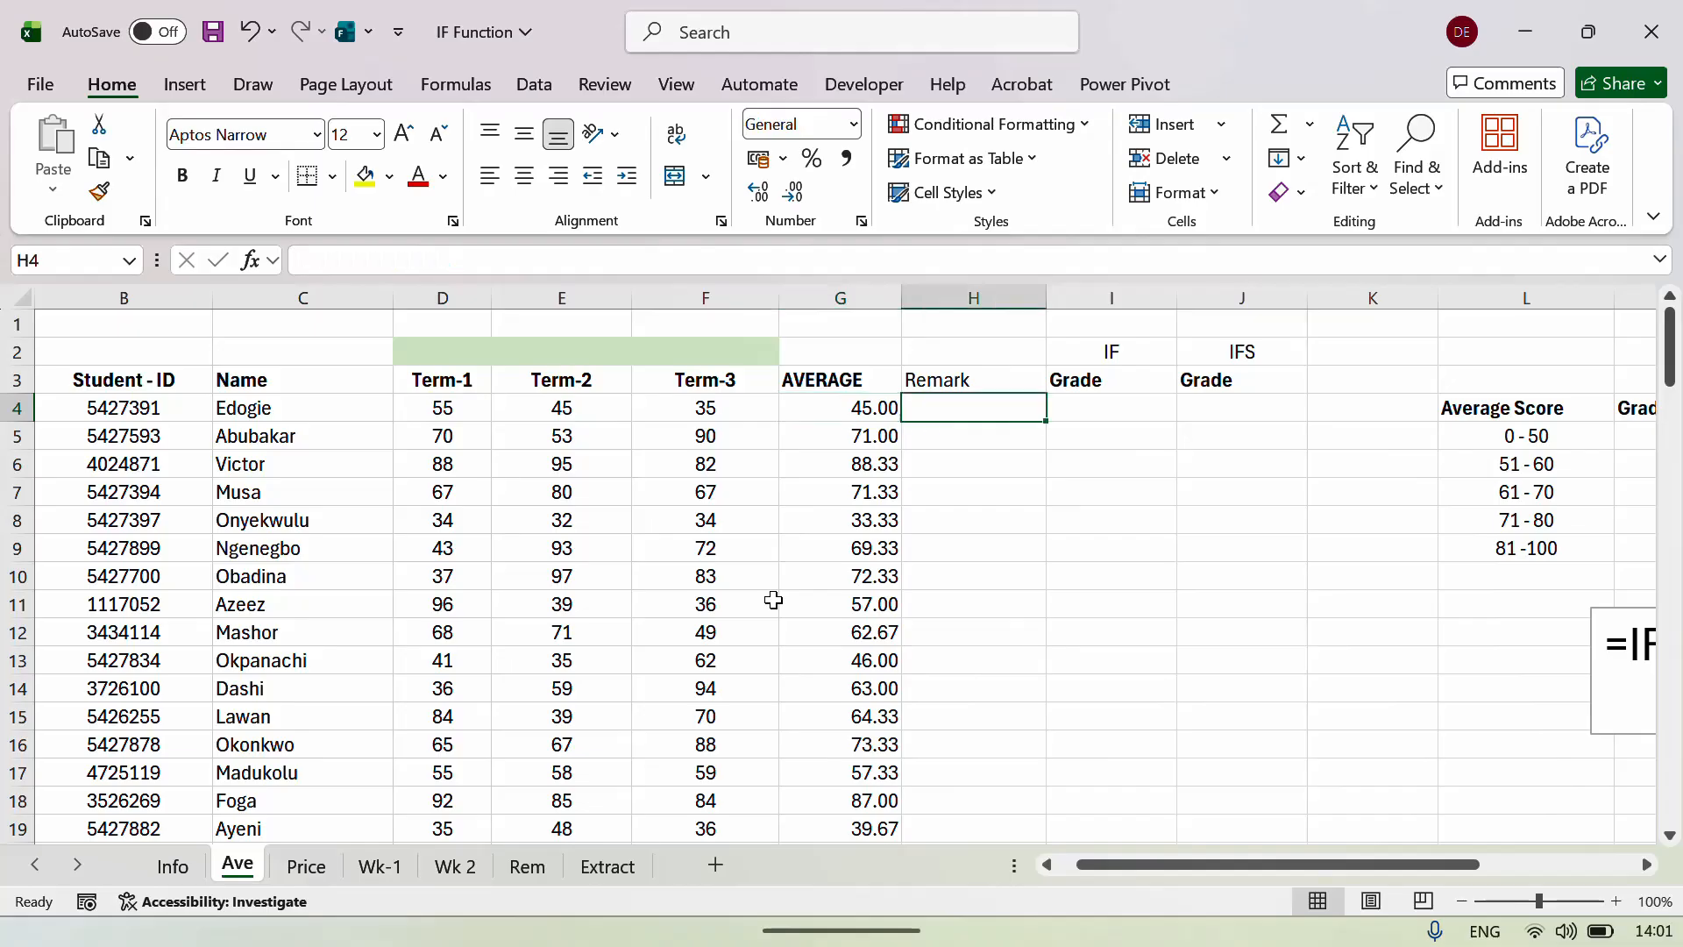
key("Up")
key("ctrl+b")
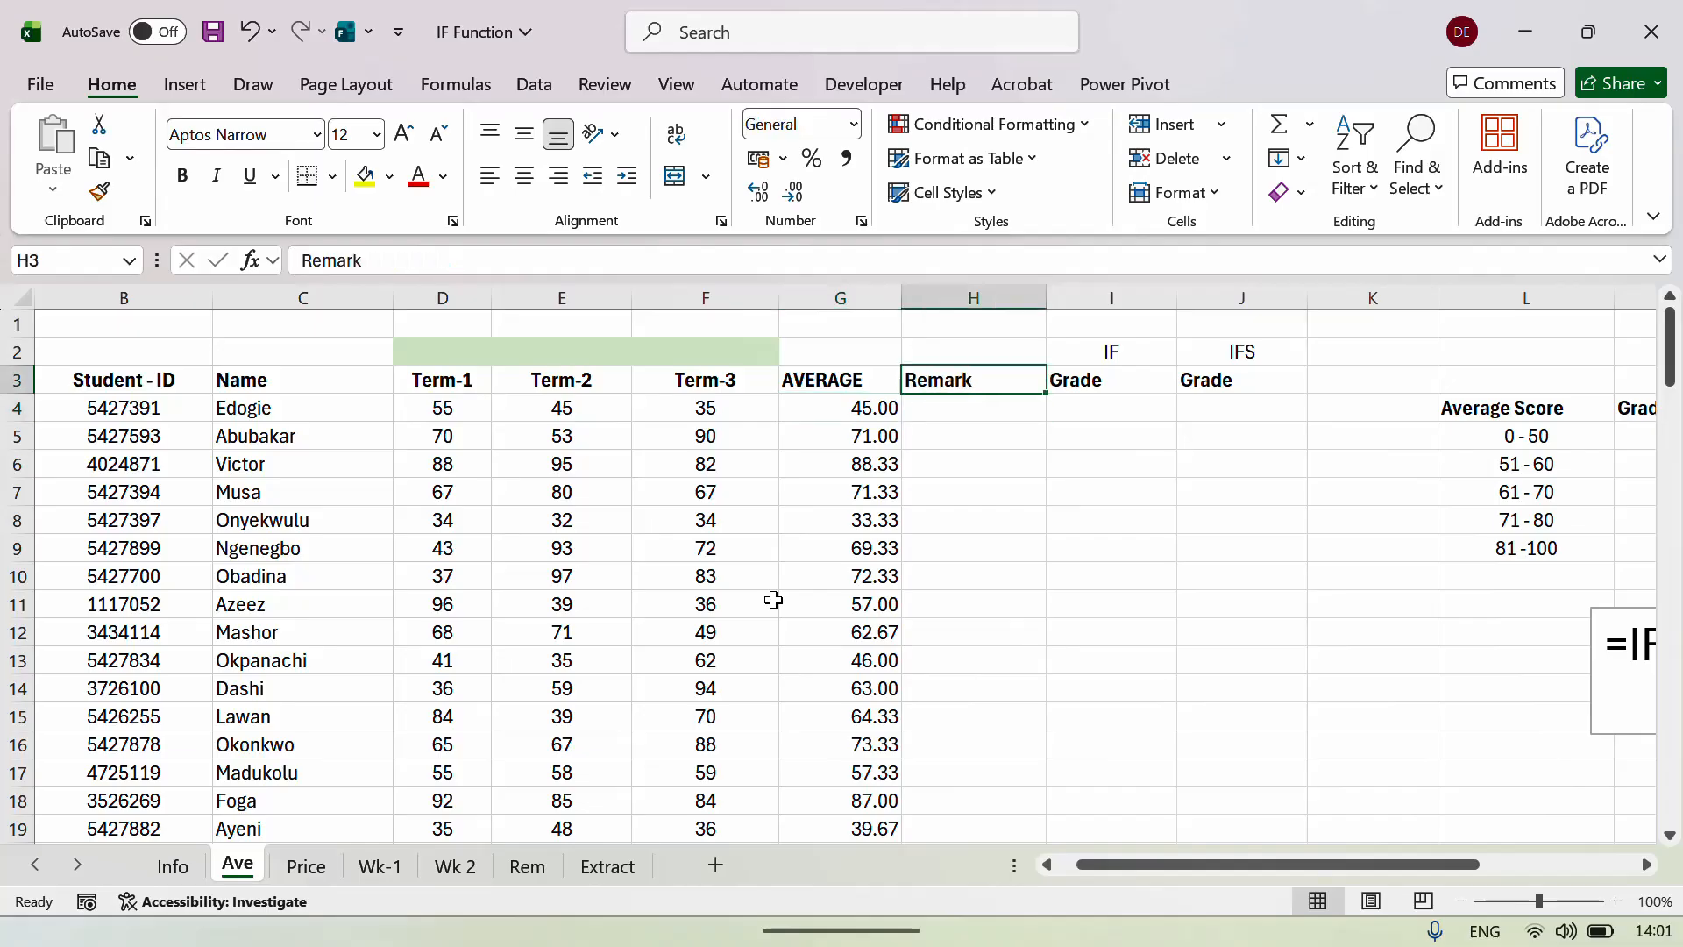
key("Down")
key("Left")
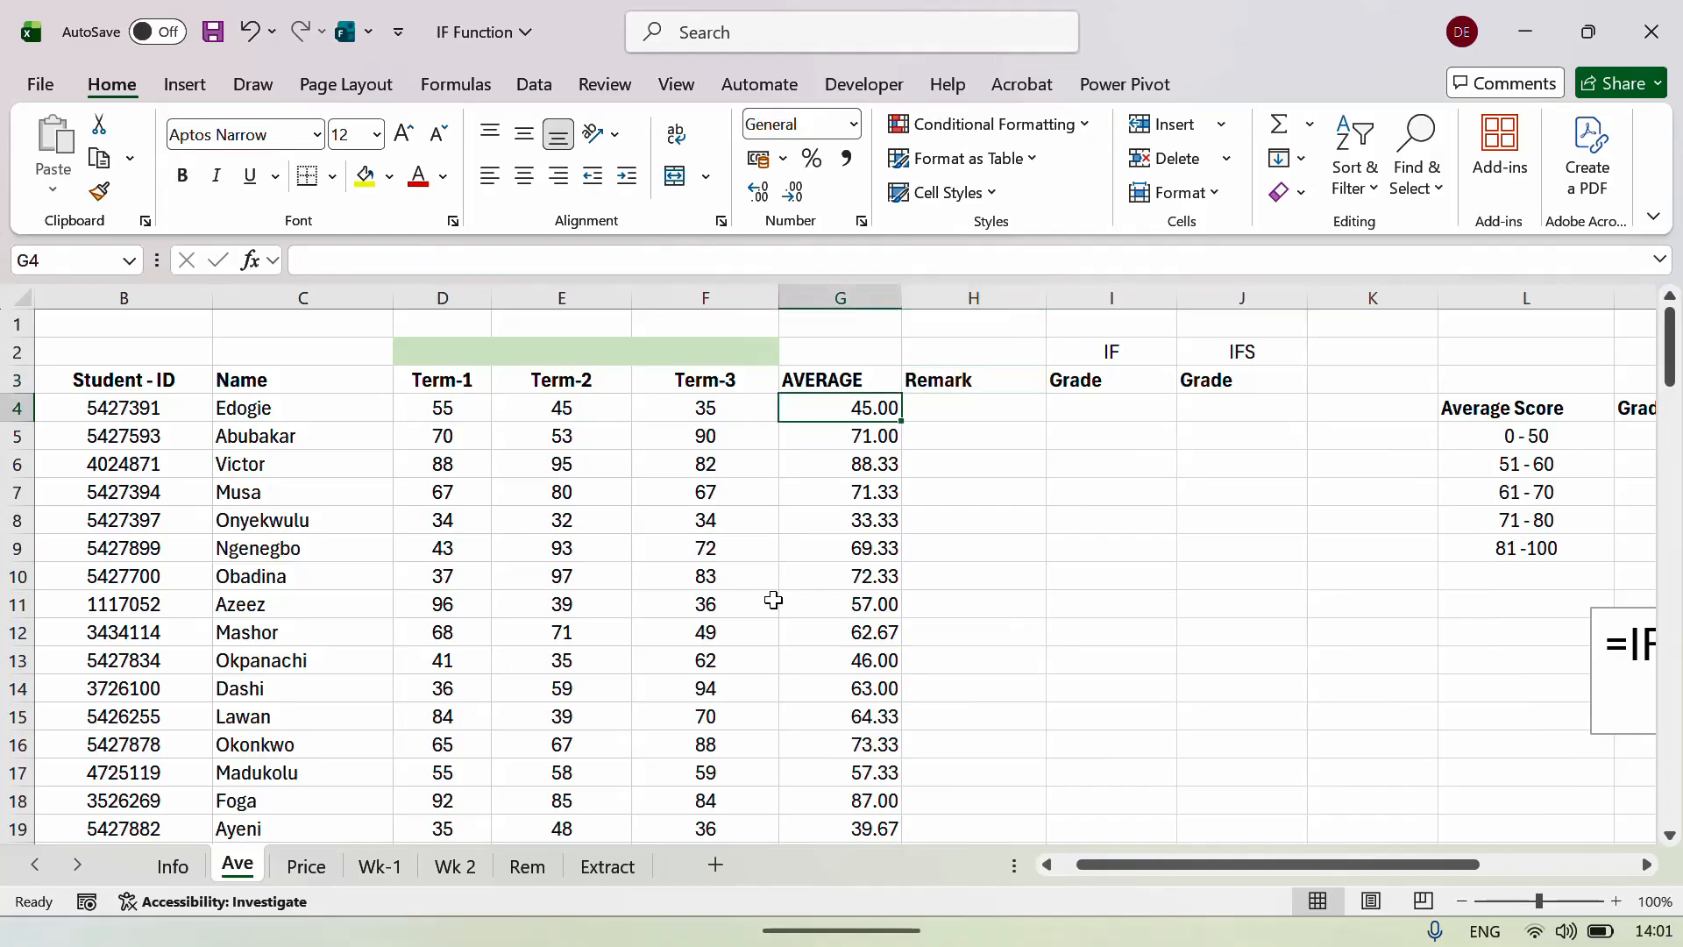
key("Right")
key("Right")
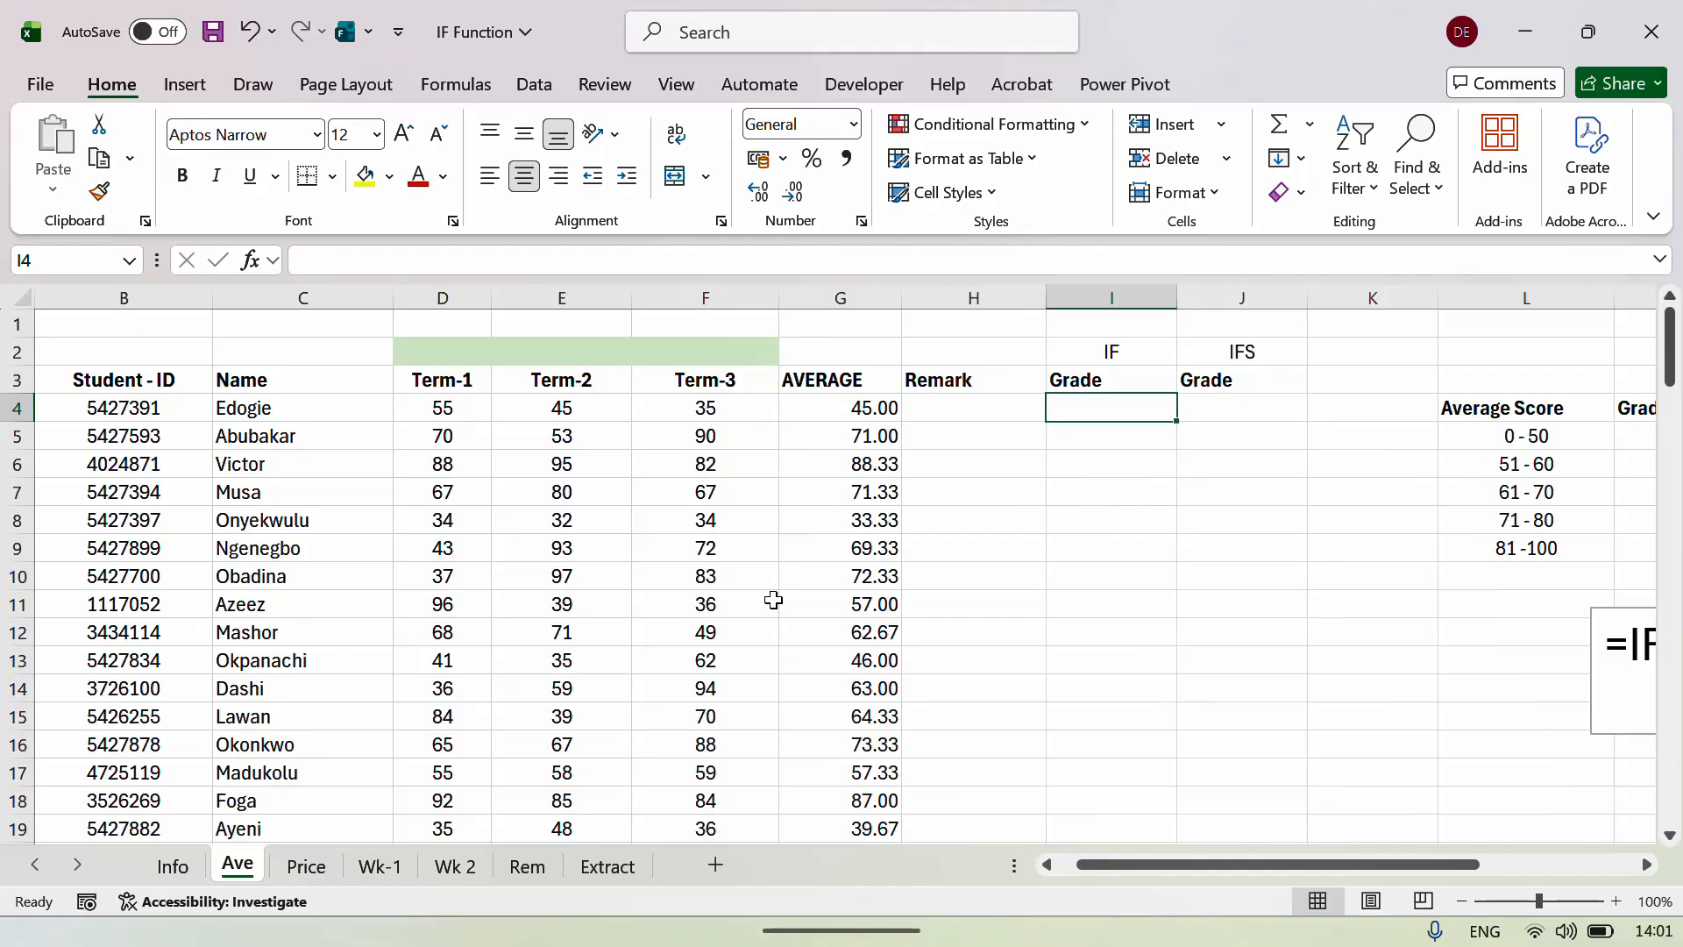
key("Right")
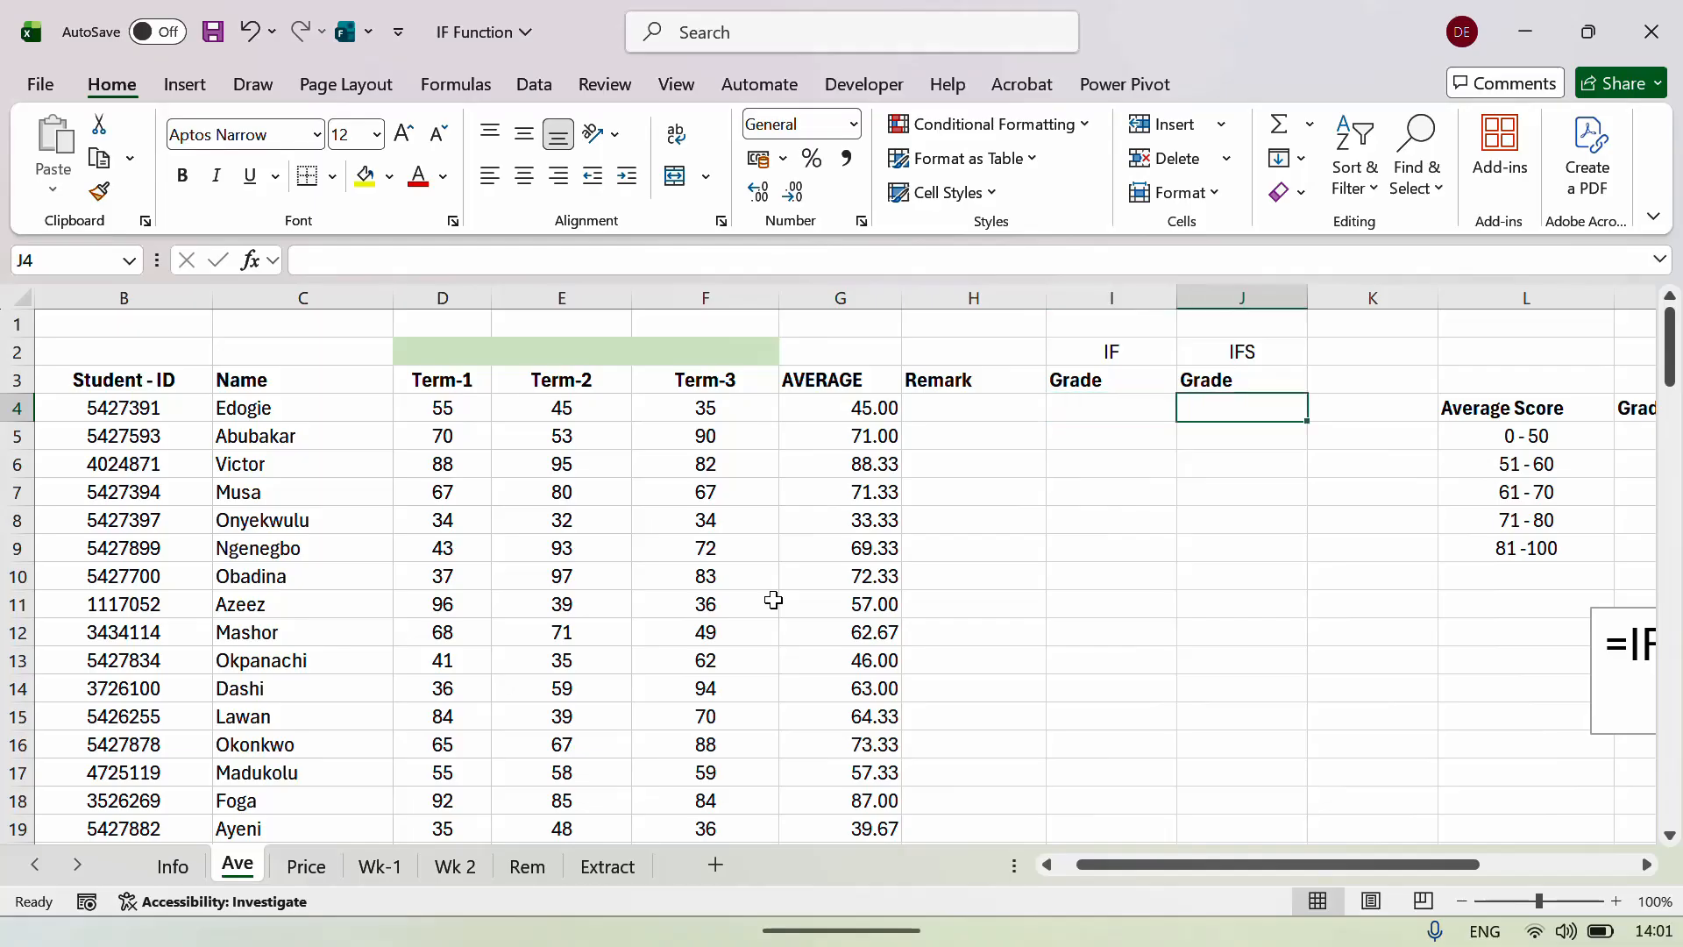
Enter <50 in H1 and FAIL in I1.
key("Up")
key("Up")
key("Down")
key("Down")
key("Down")
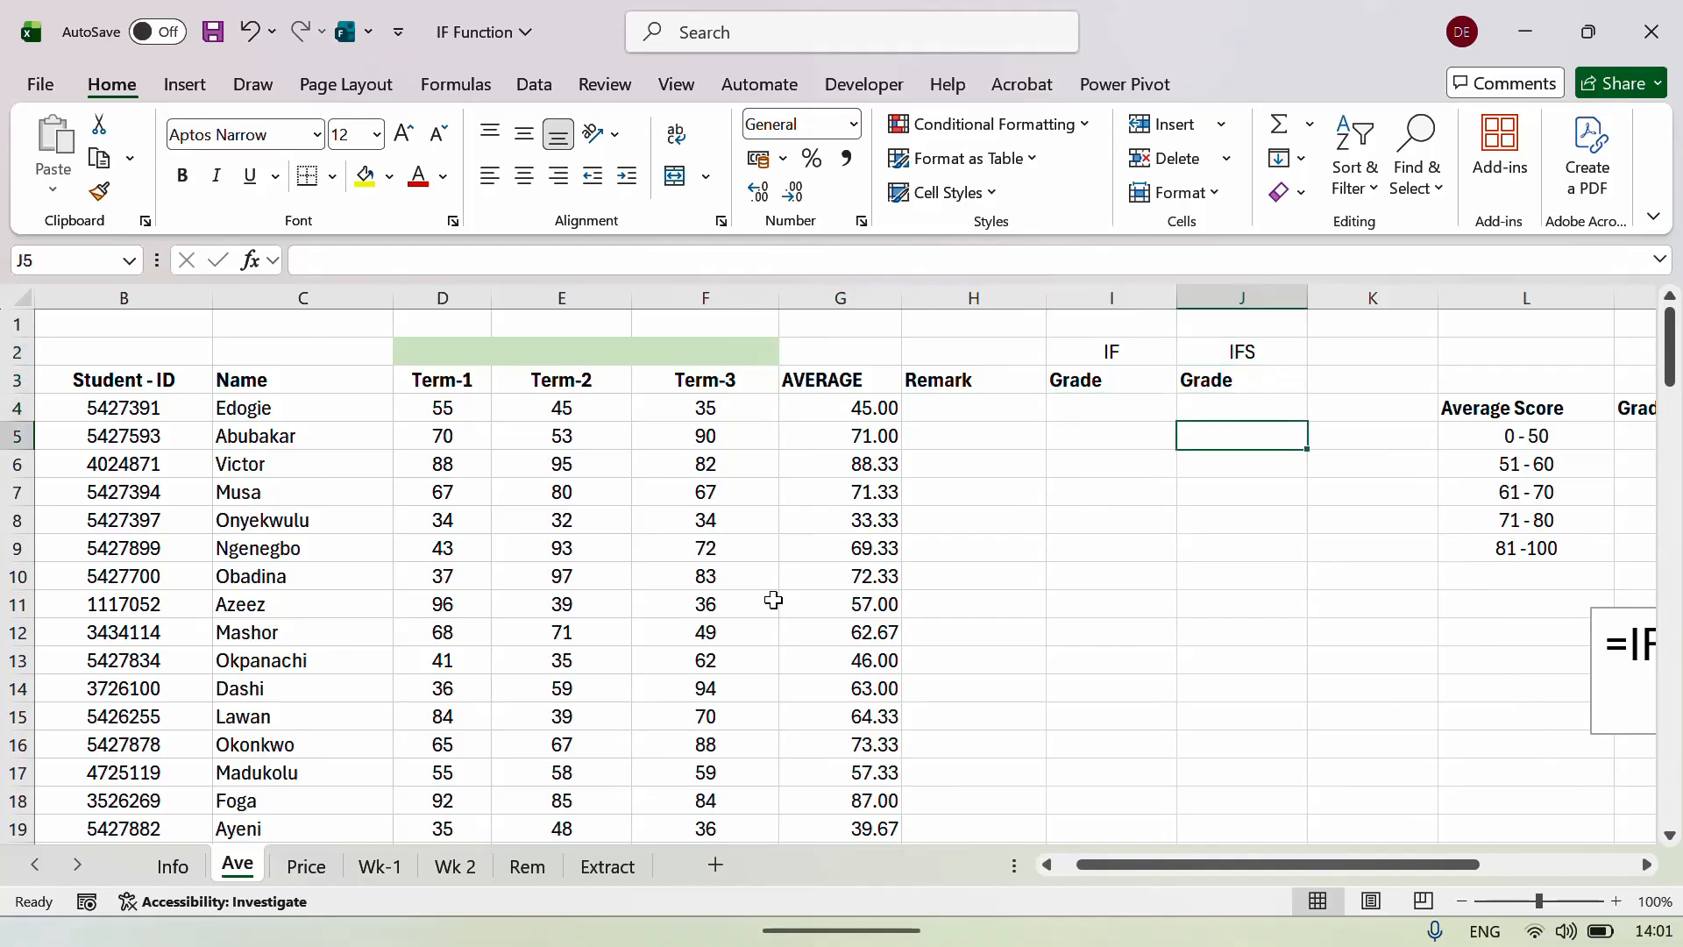
key("Left")
key("Left")
key("Up")
key("Up")
key("Up")
key("Up")
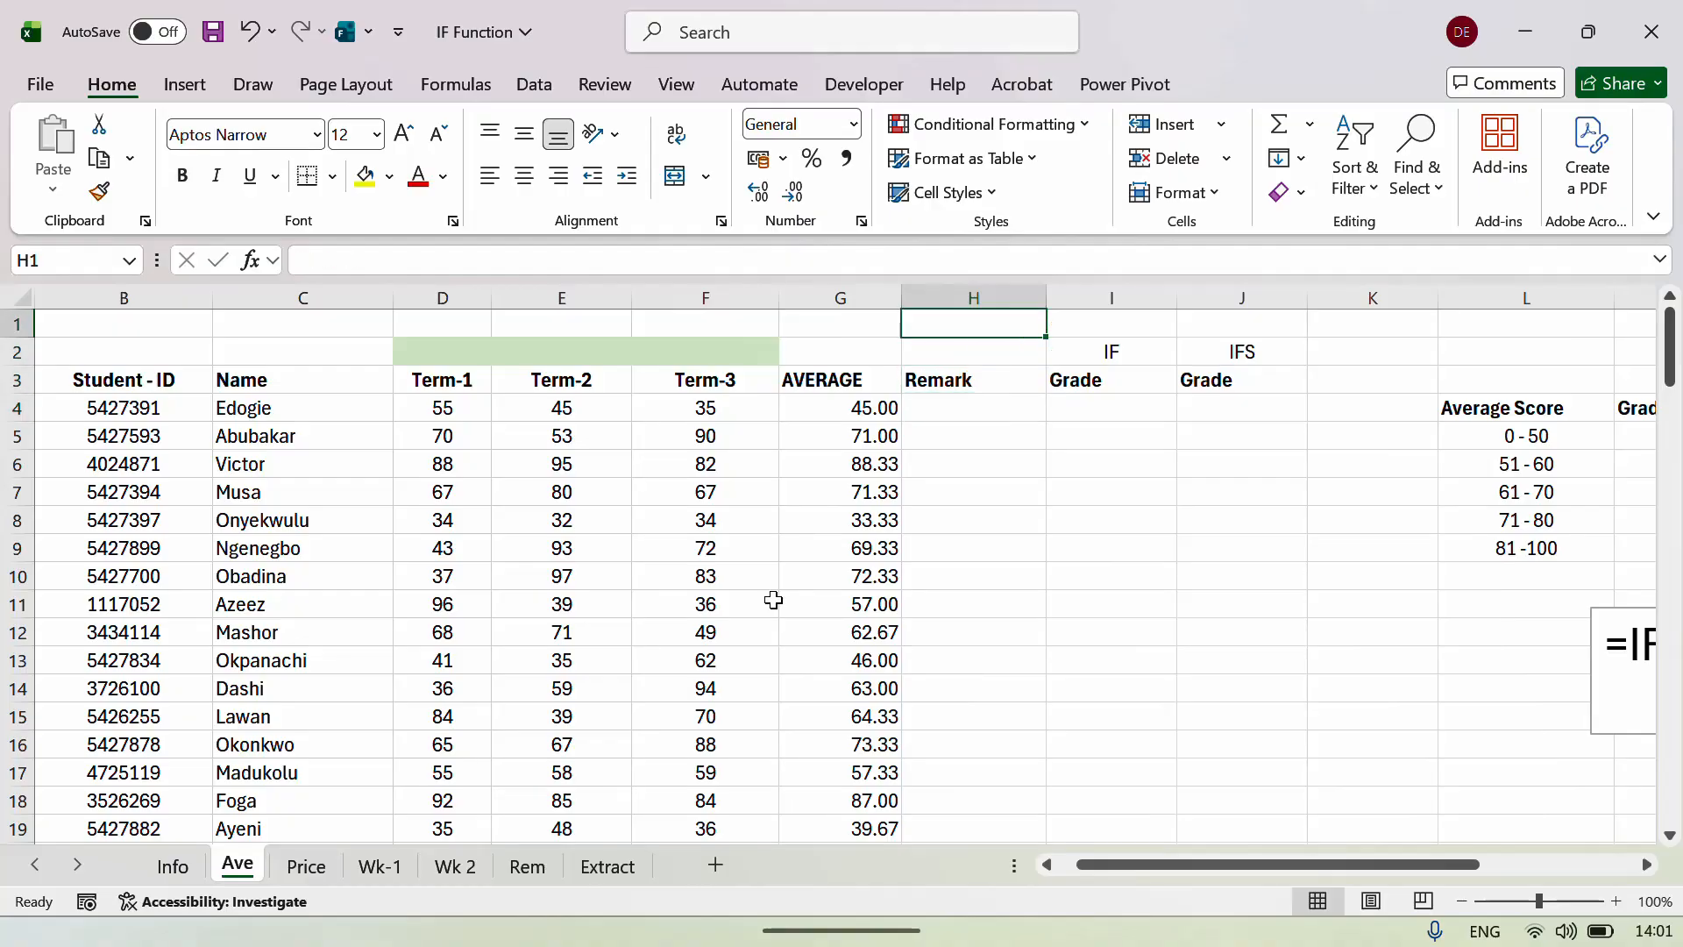
type("LESS")
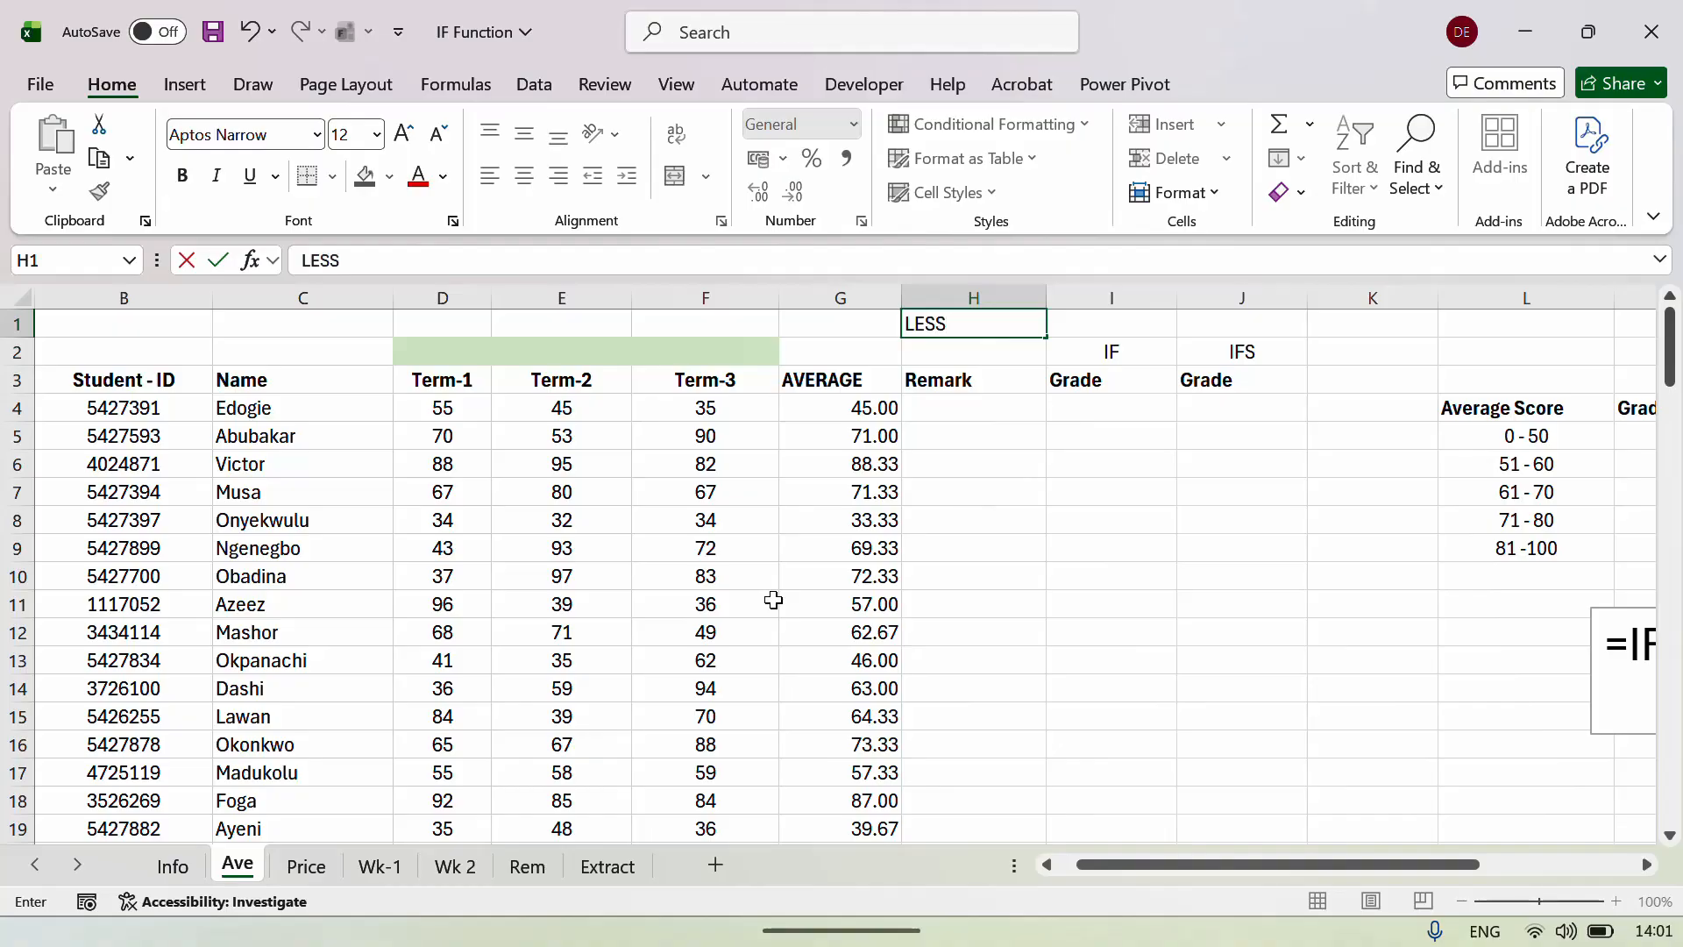
key("BackSpace")
key("BackSpace")
key("BackSpace")
key("BackSpace")
type("<50")
key("Tab")
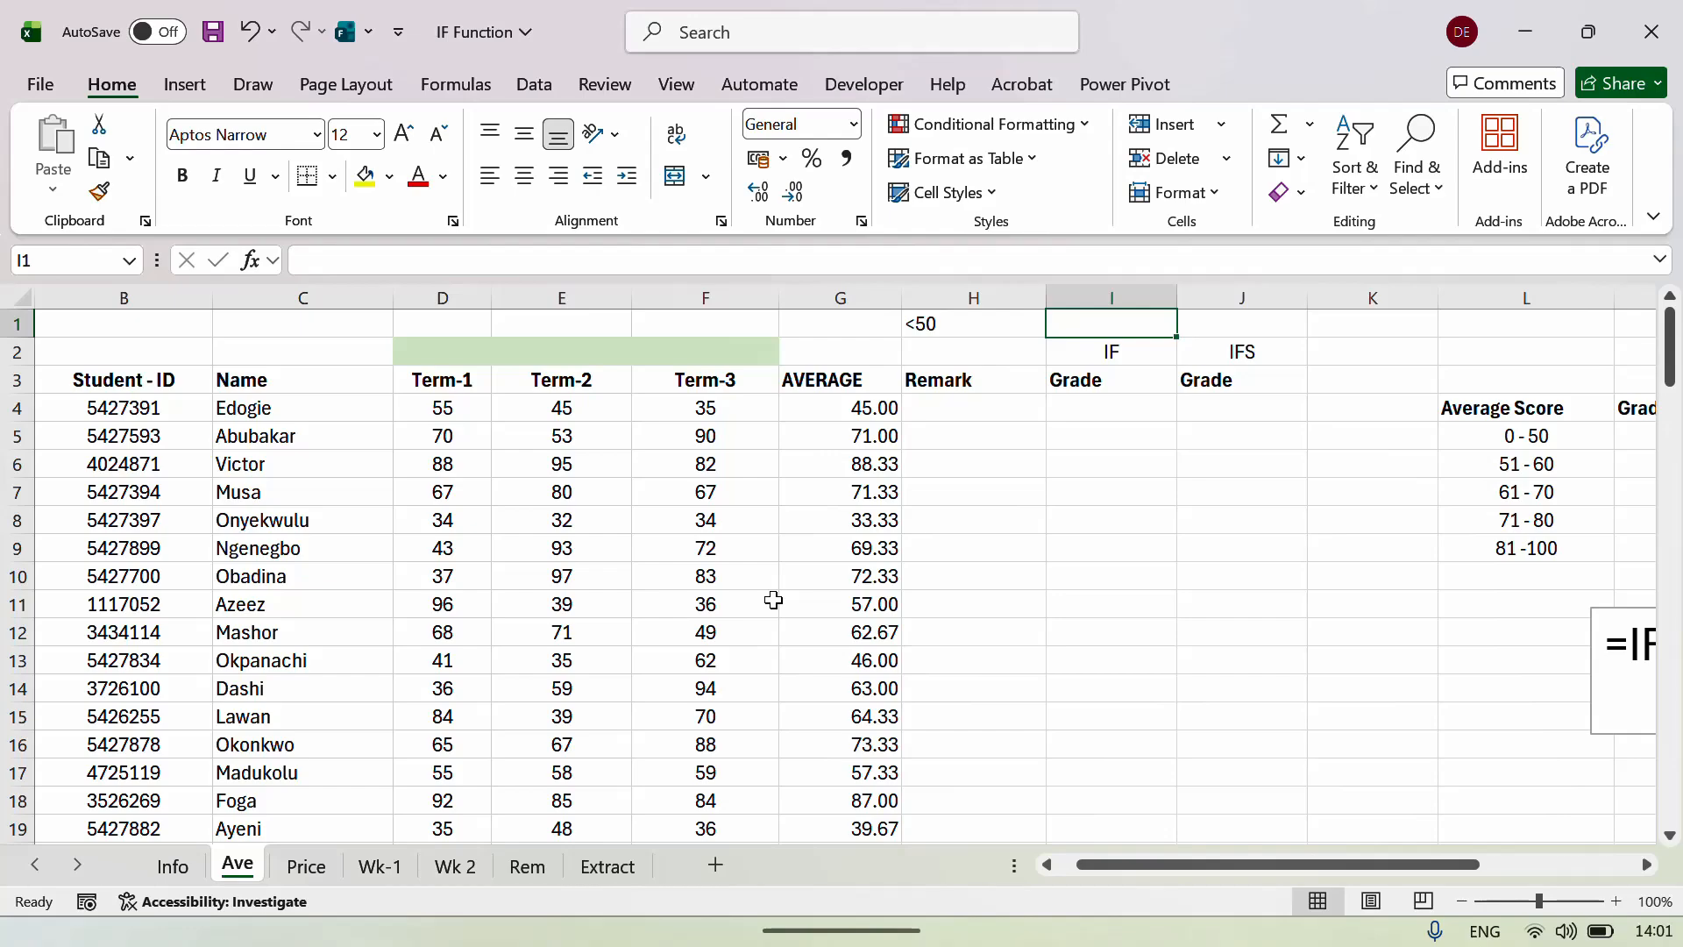
type("FAIL")
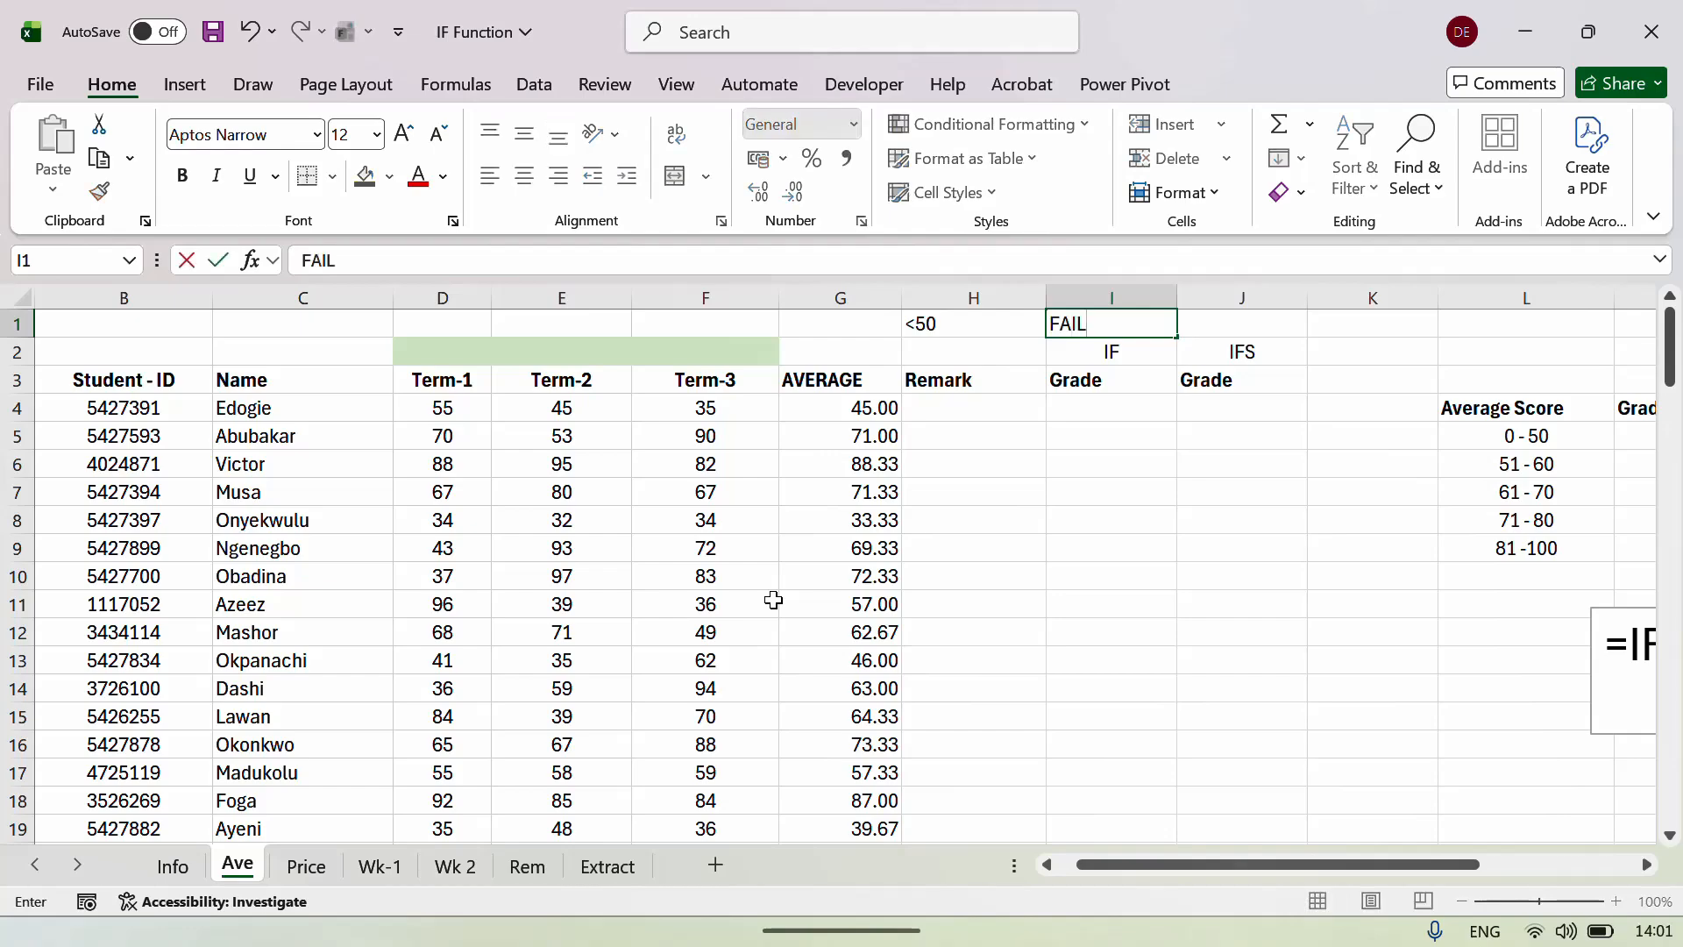
key("Tab")
Insert a new row 2 and enter >=50 in H2 and PASS in I2.
key("Down")
key("alt+i")
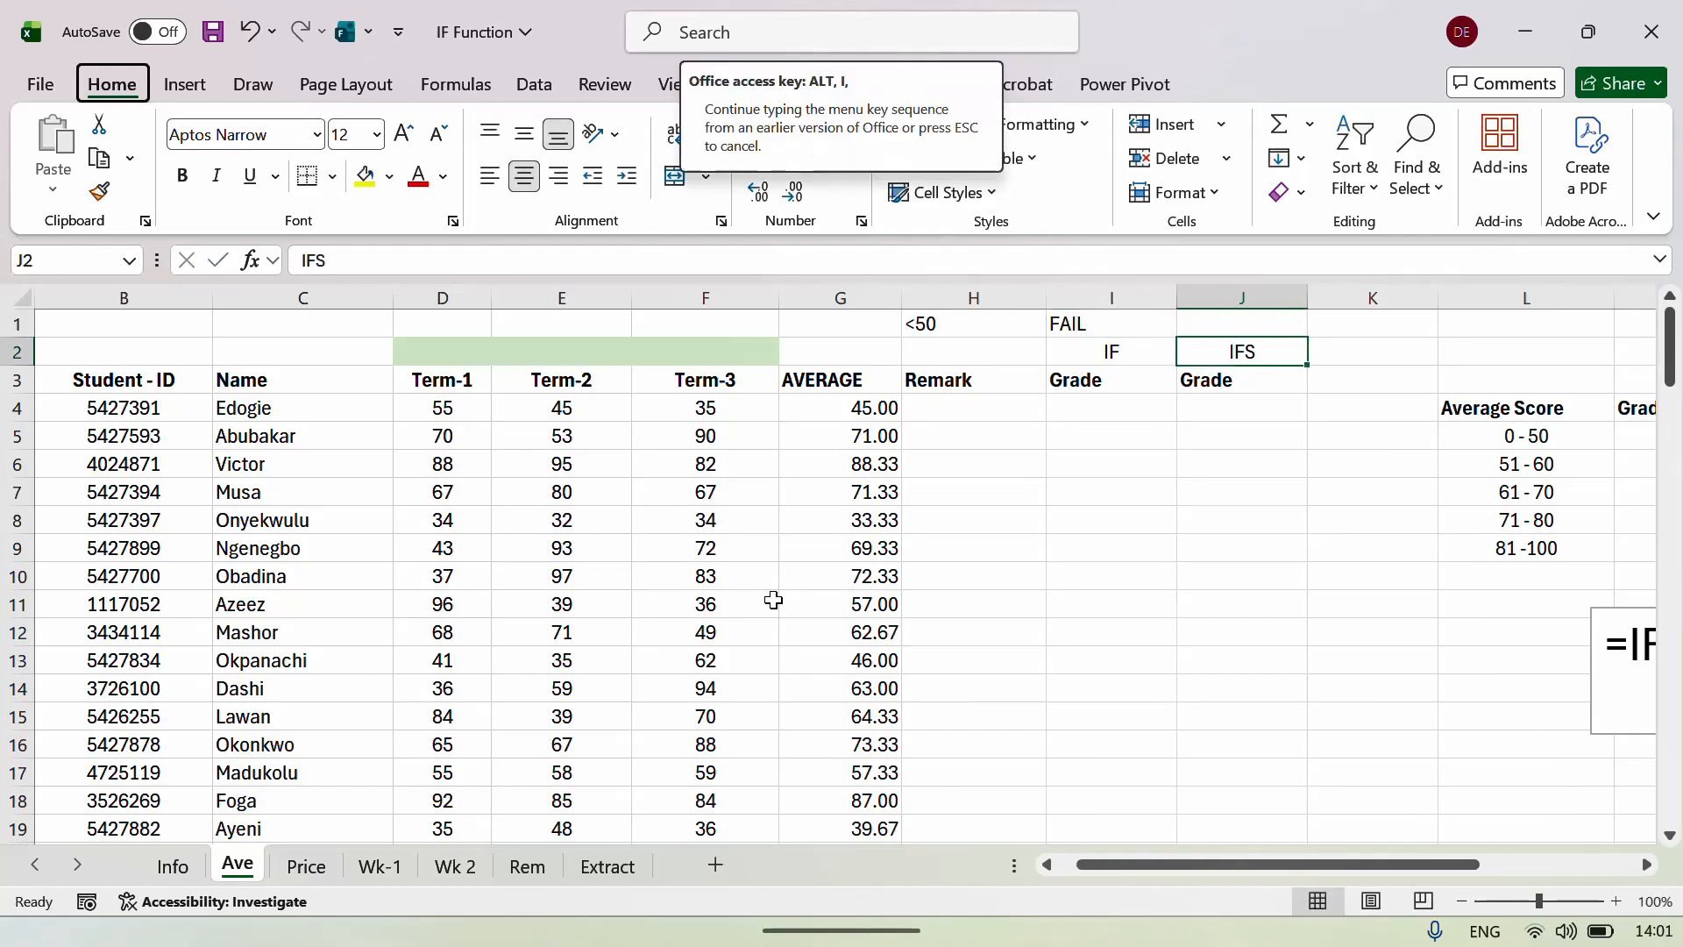
key("r")
key("Left")
key("Left")
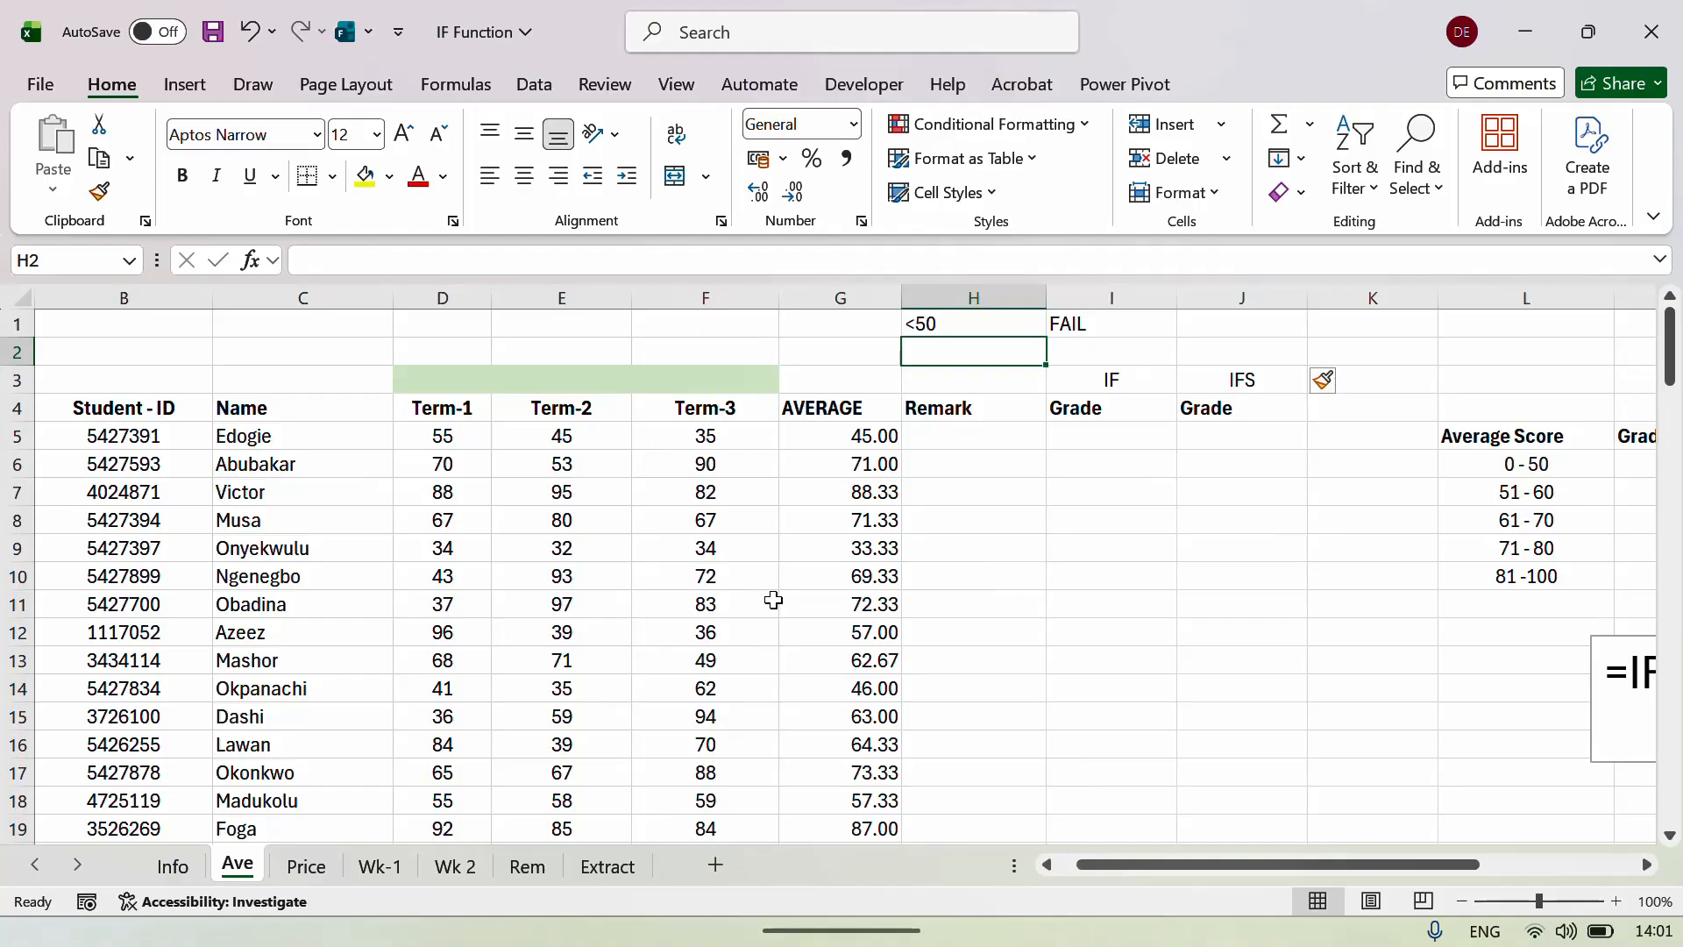
type(">=50")
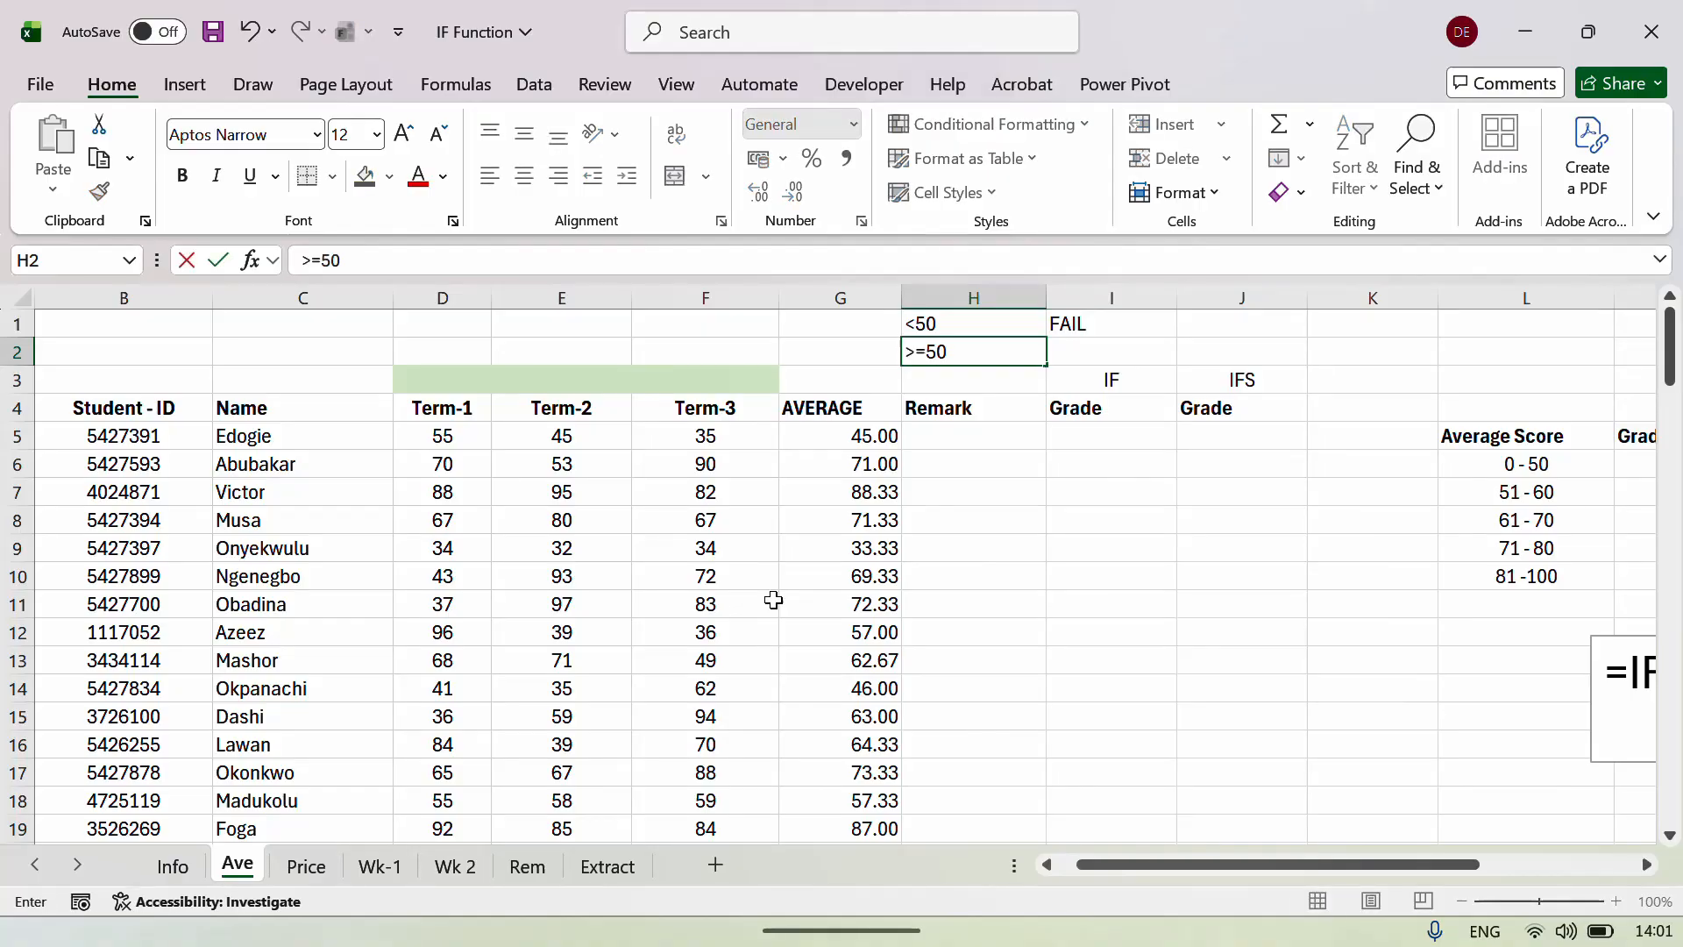
key("Tab")
type("PASS")
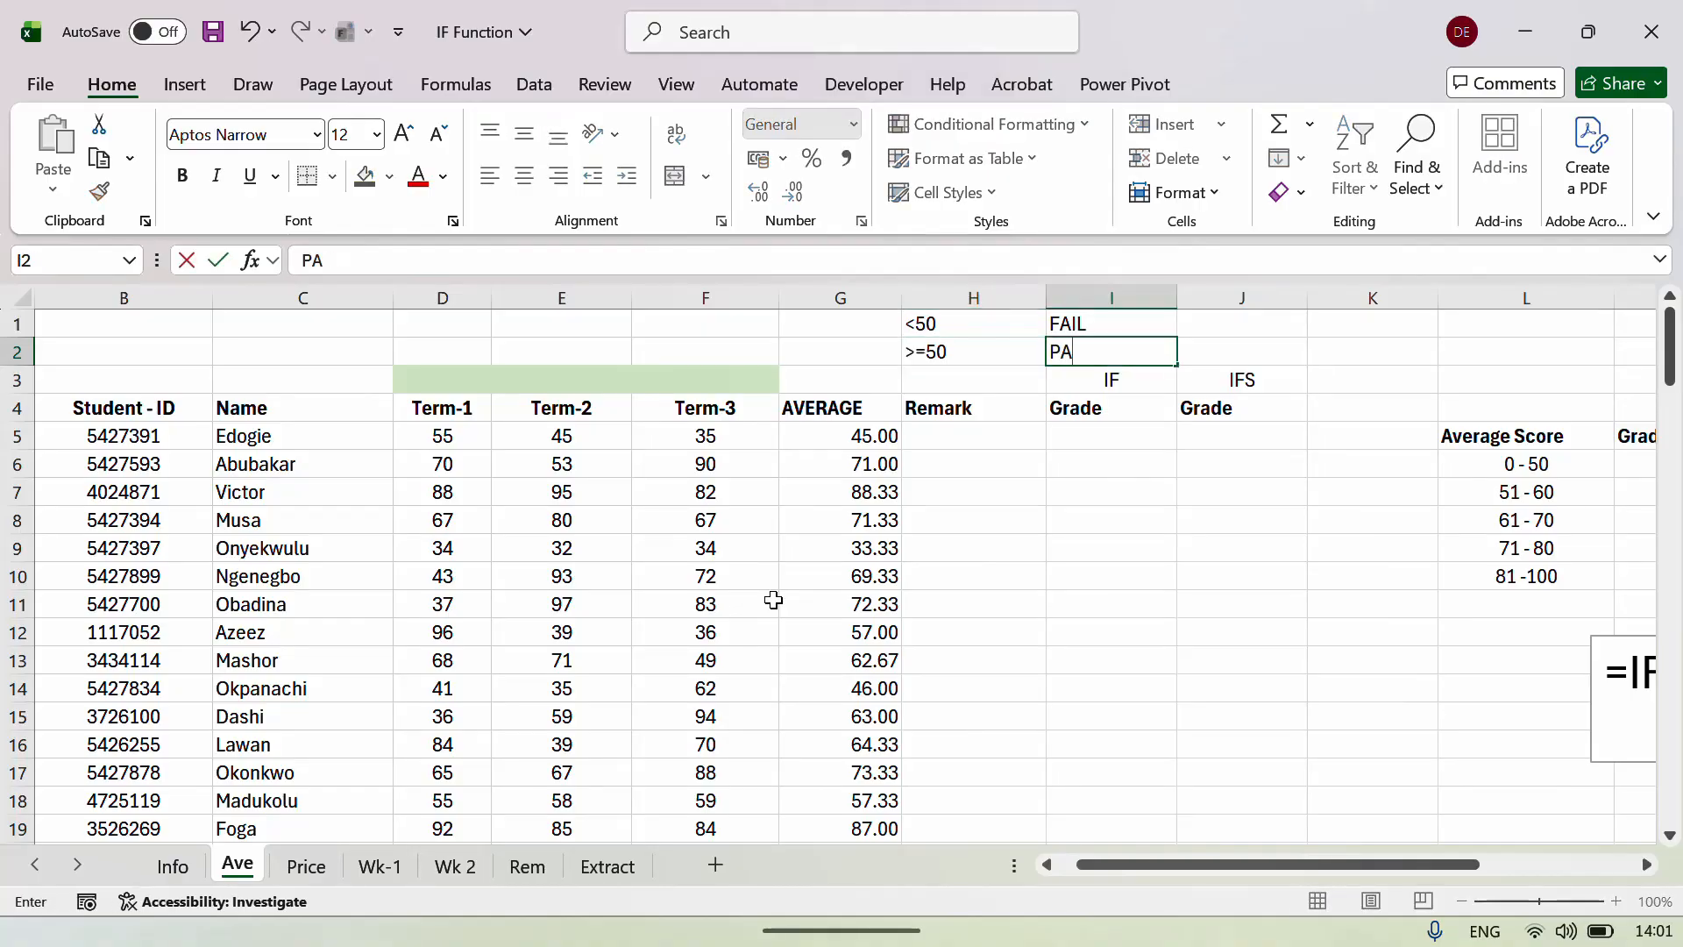
key("Return")
key("Down")
key("Down")
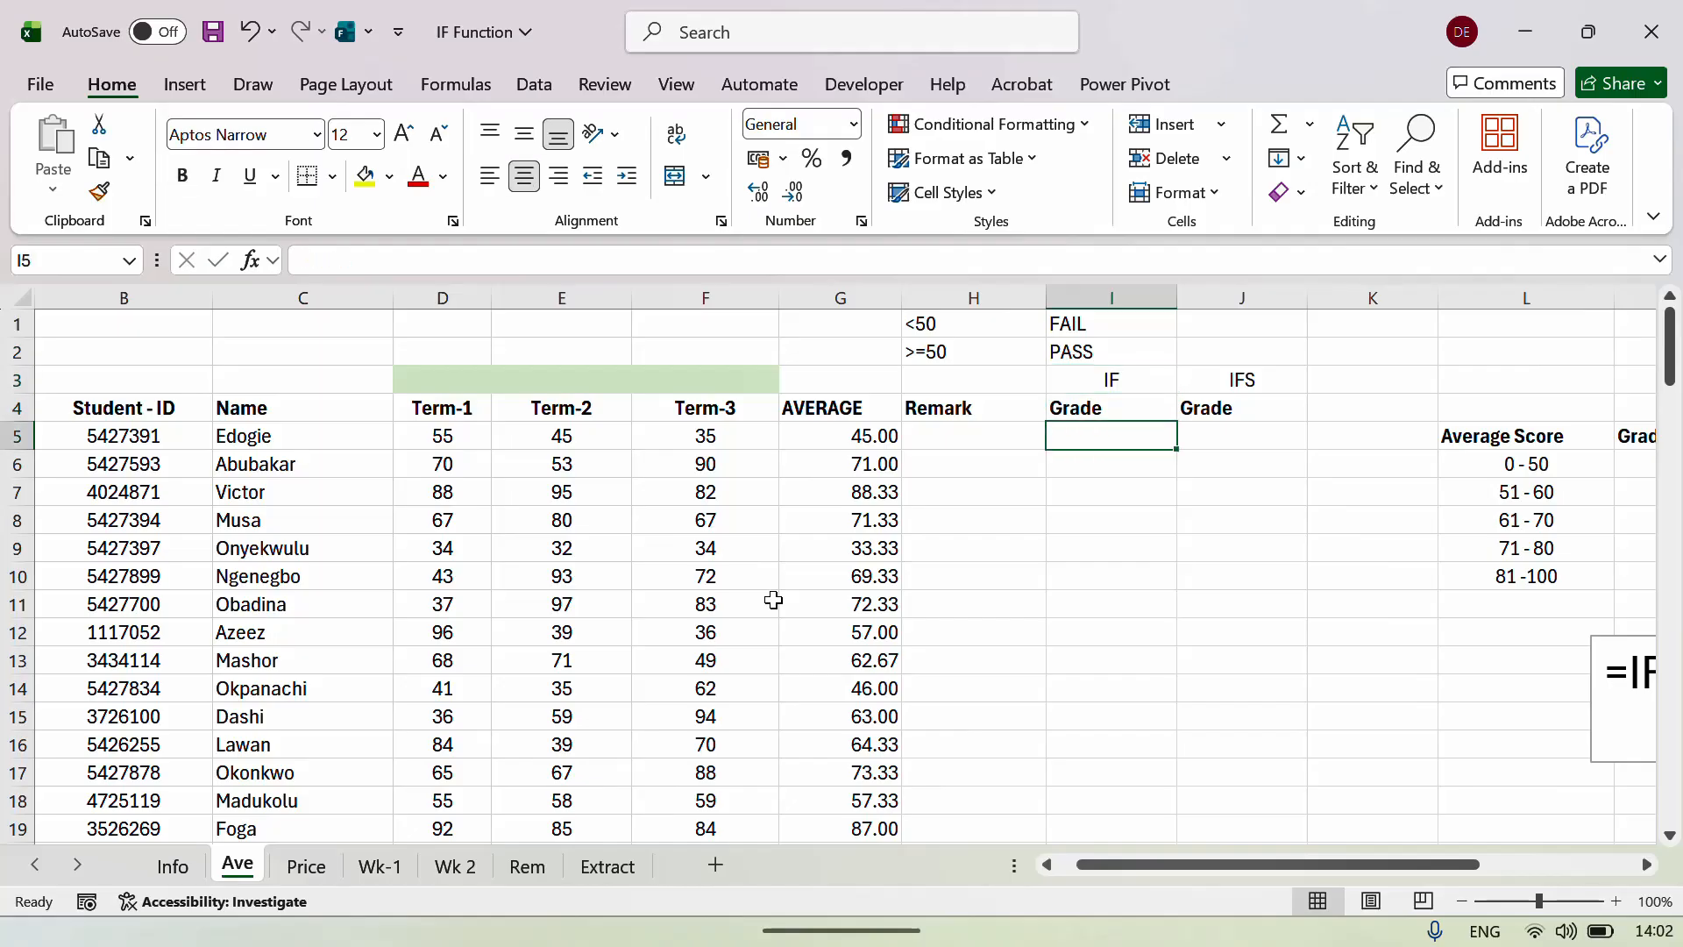
key("Left")
key("Left")
key("Right")
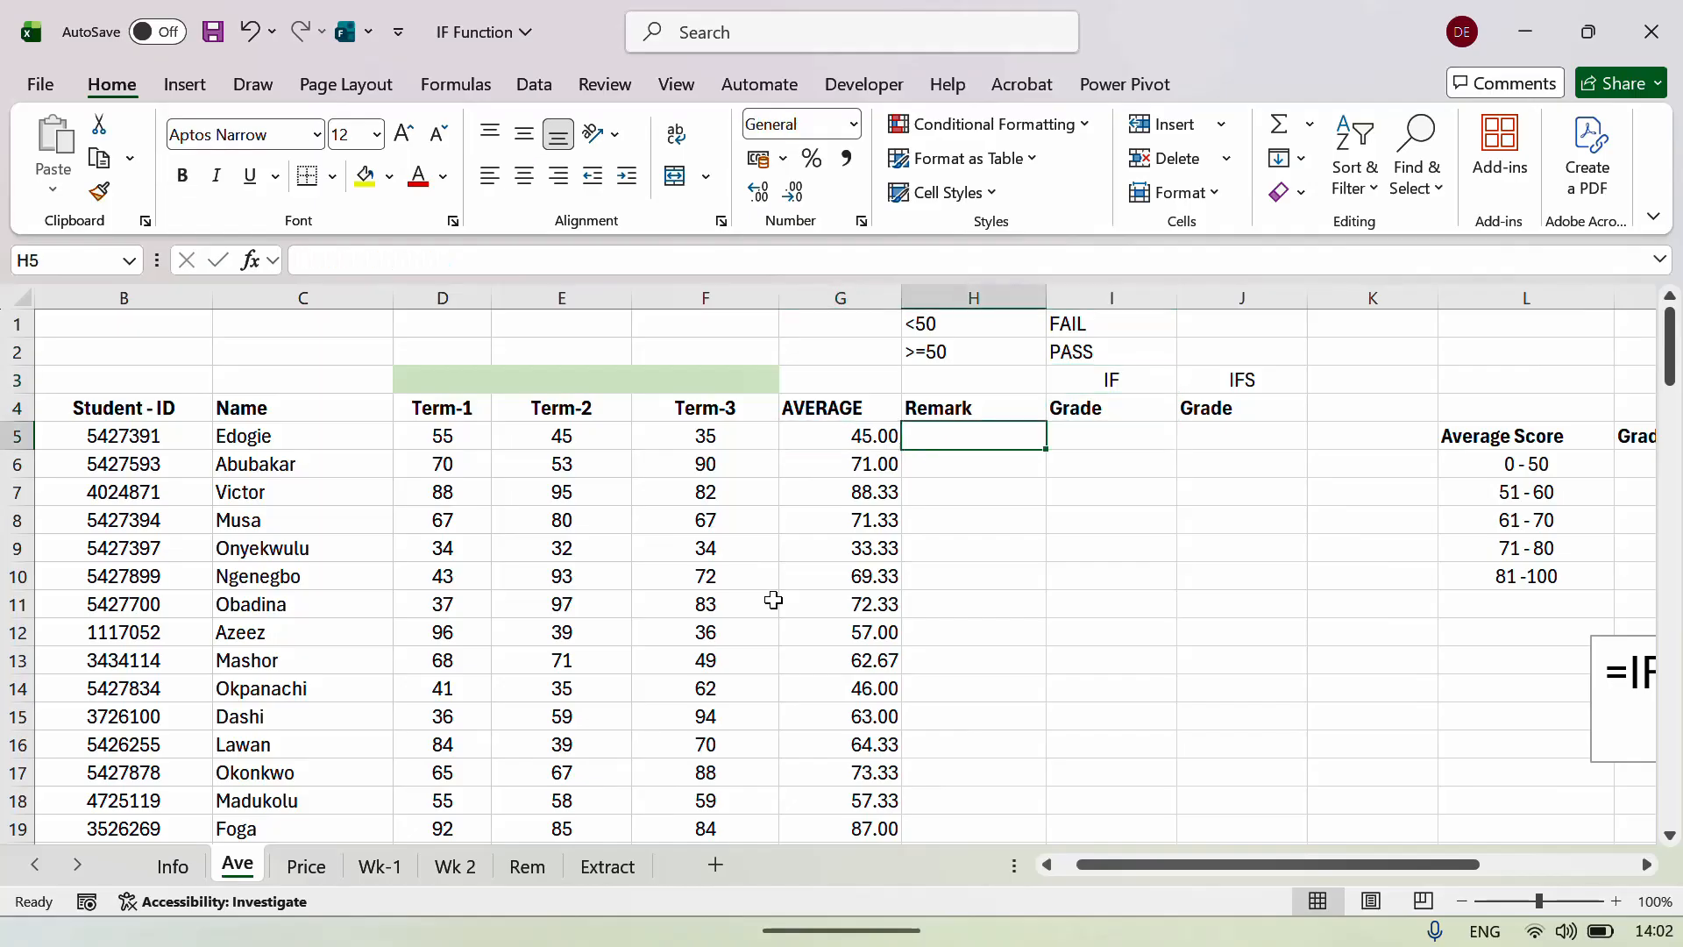
key("Left")
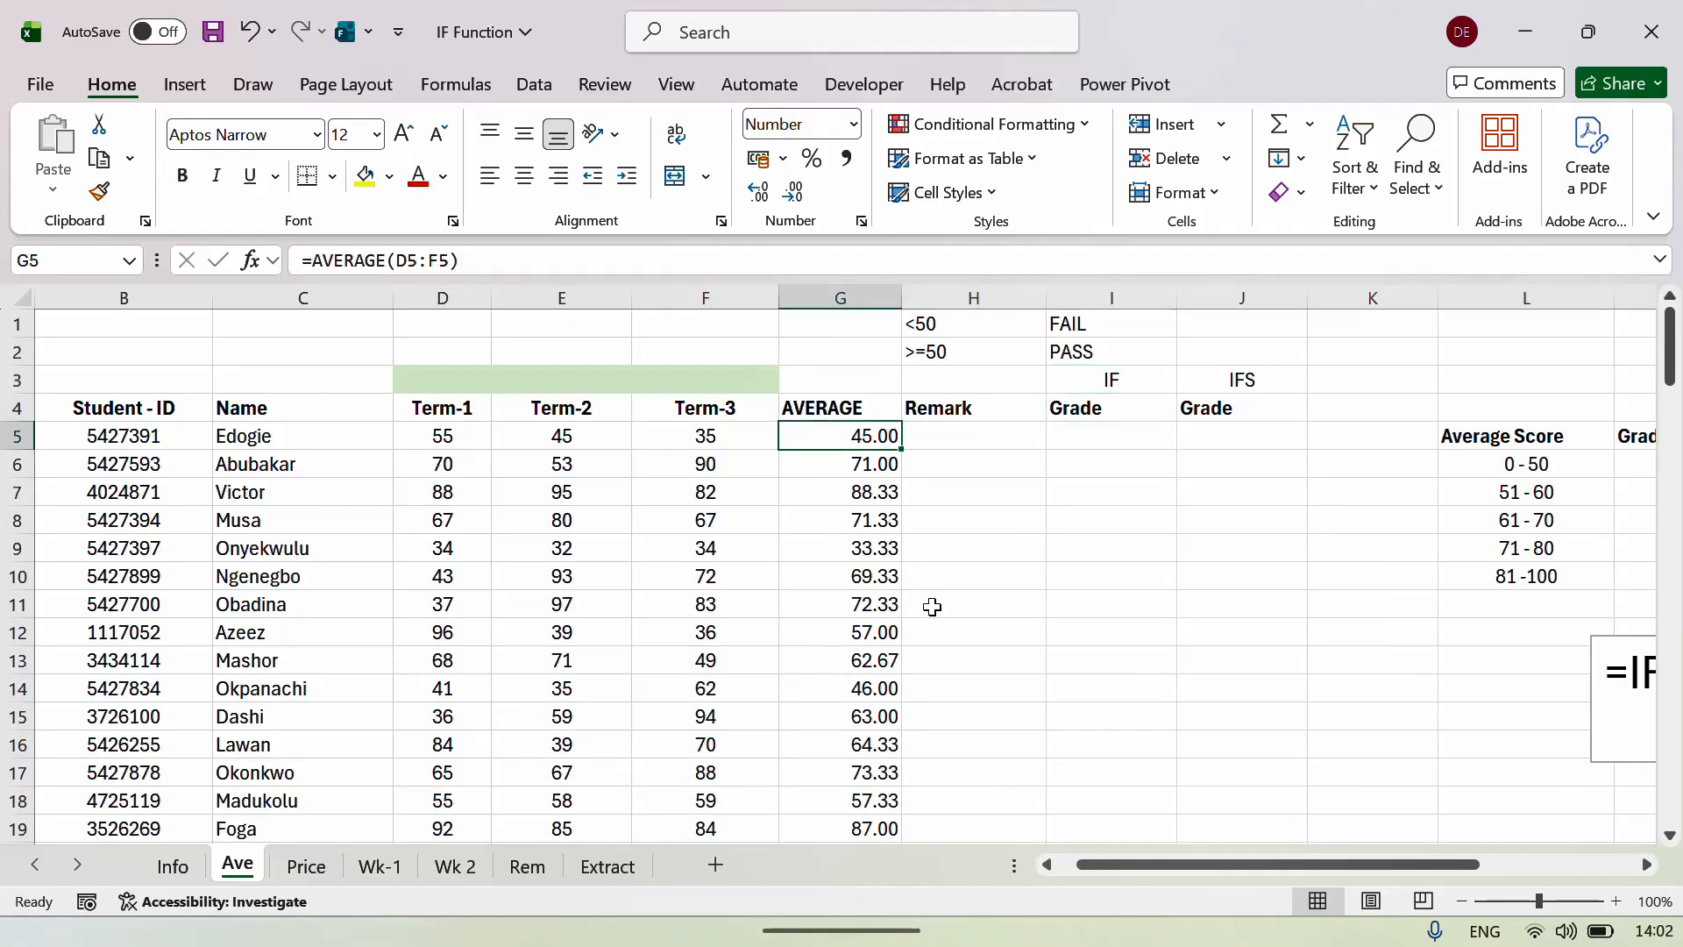
Move the syntax box over columns D–F and begin =IF( in Remark cell H5.
left_click(1609, 722)
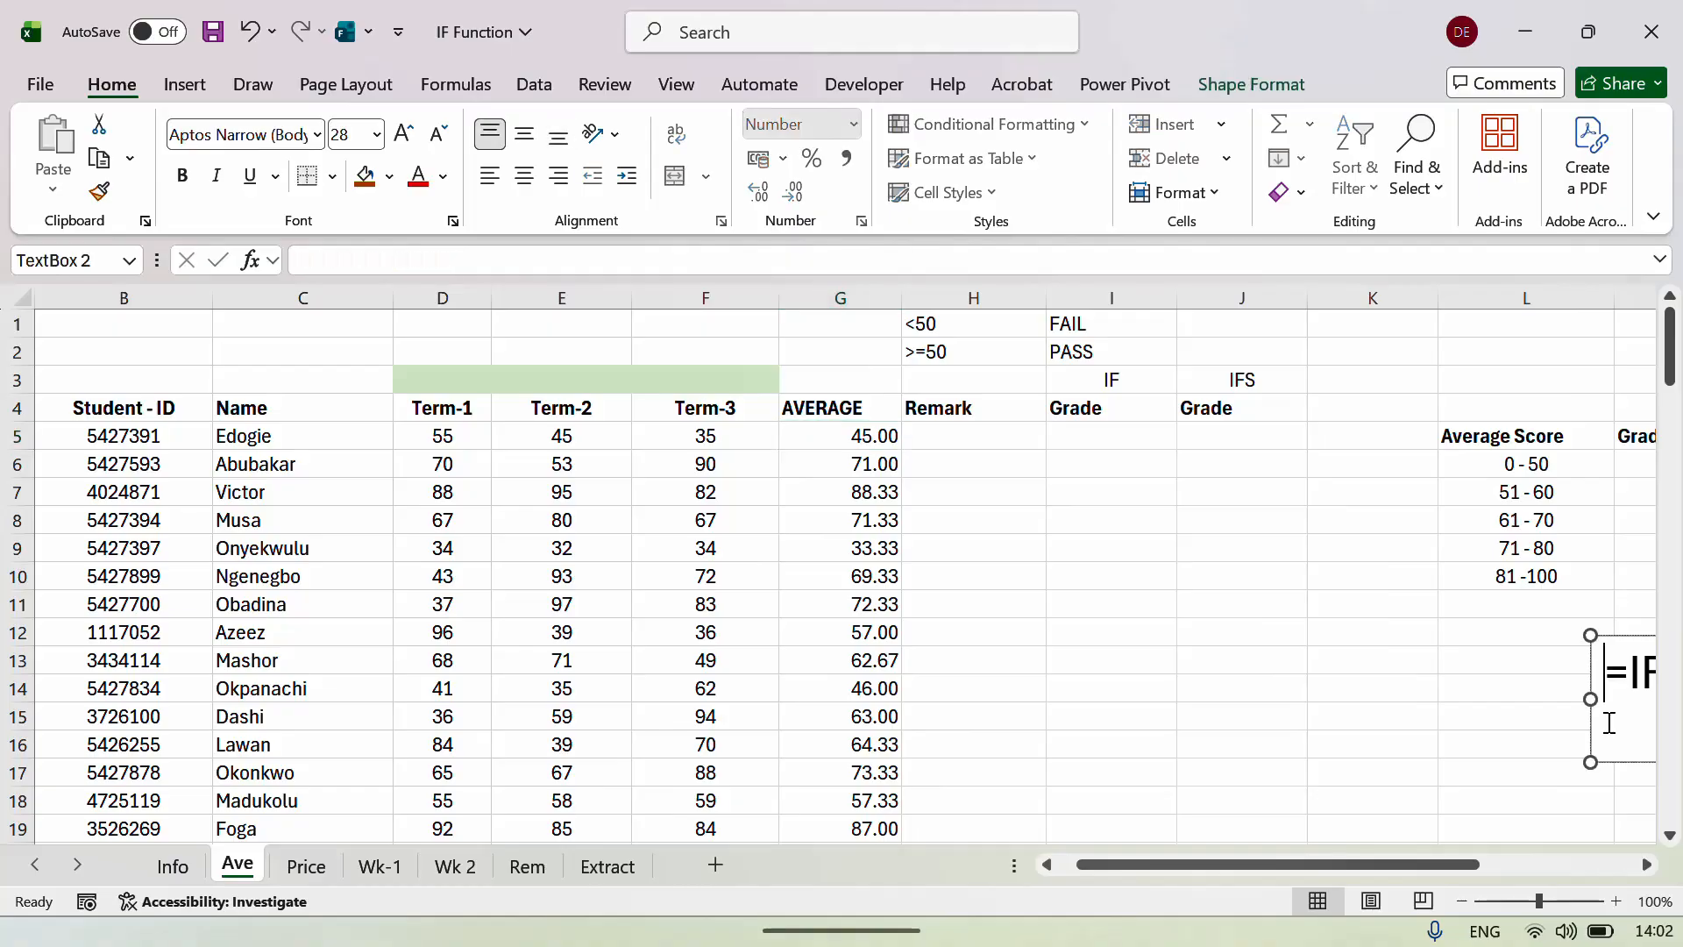
left_click_drag(1601, 690, 338, 604)
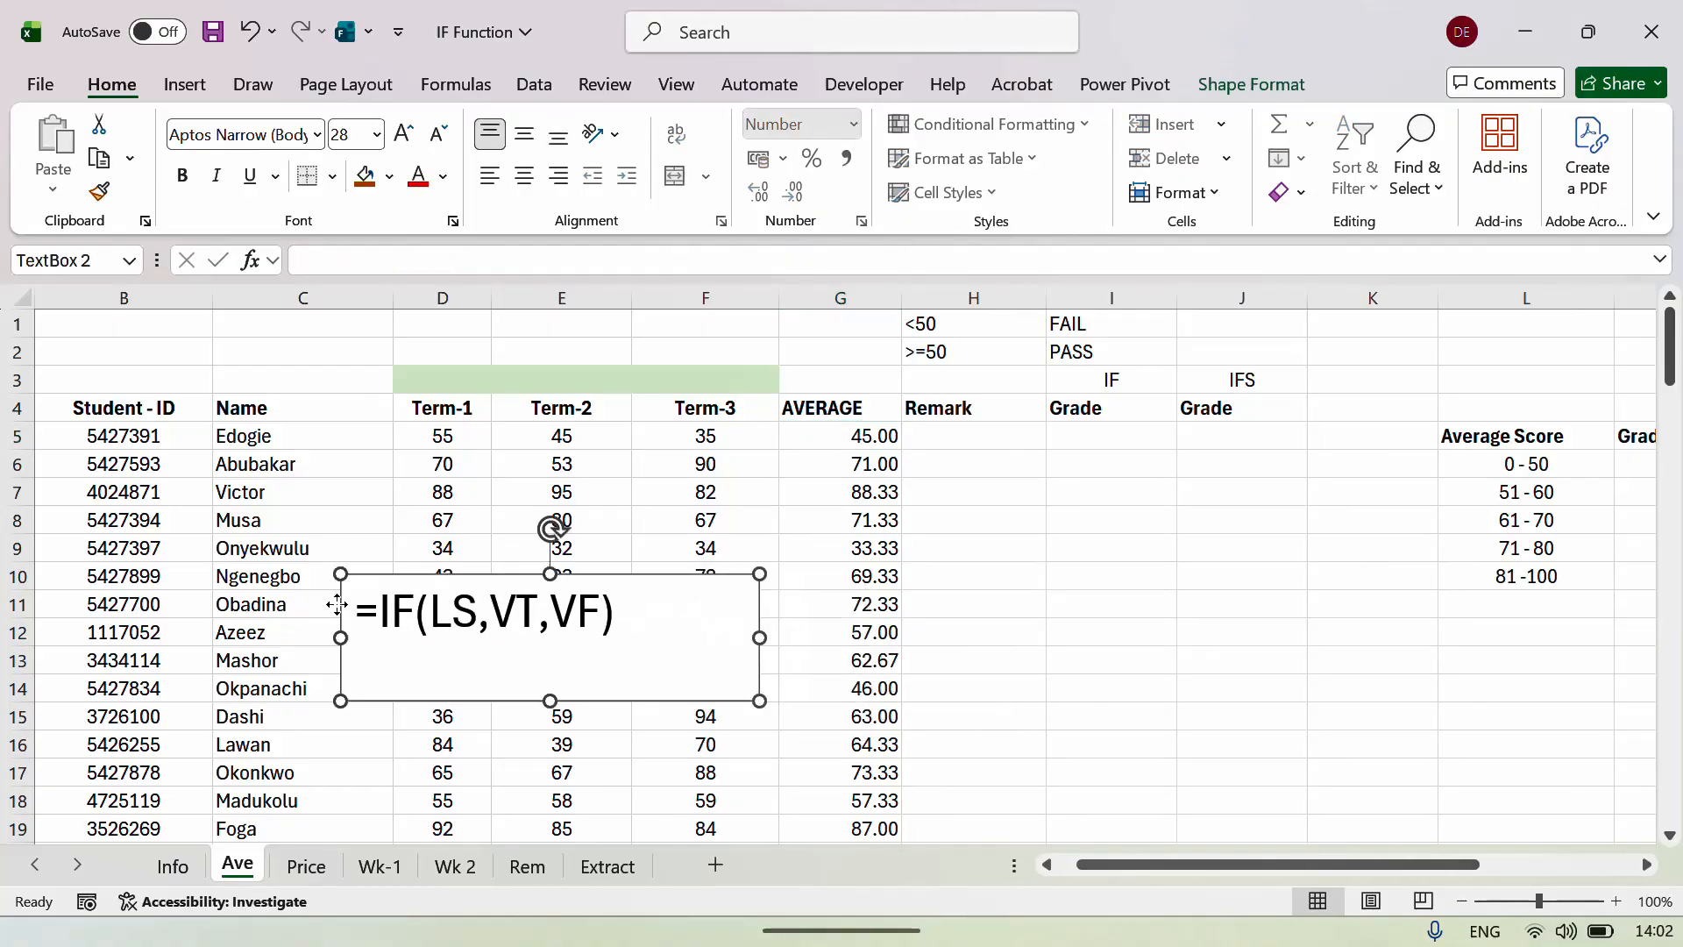
left_click(980, 436)
type("=IF(")
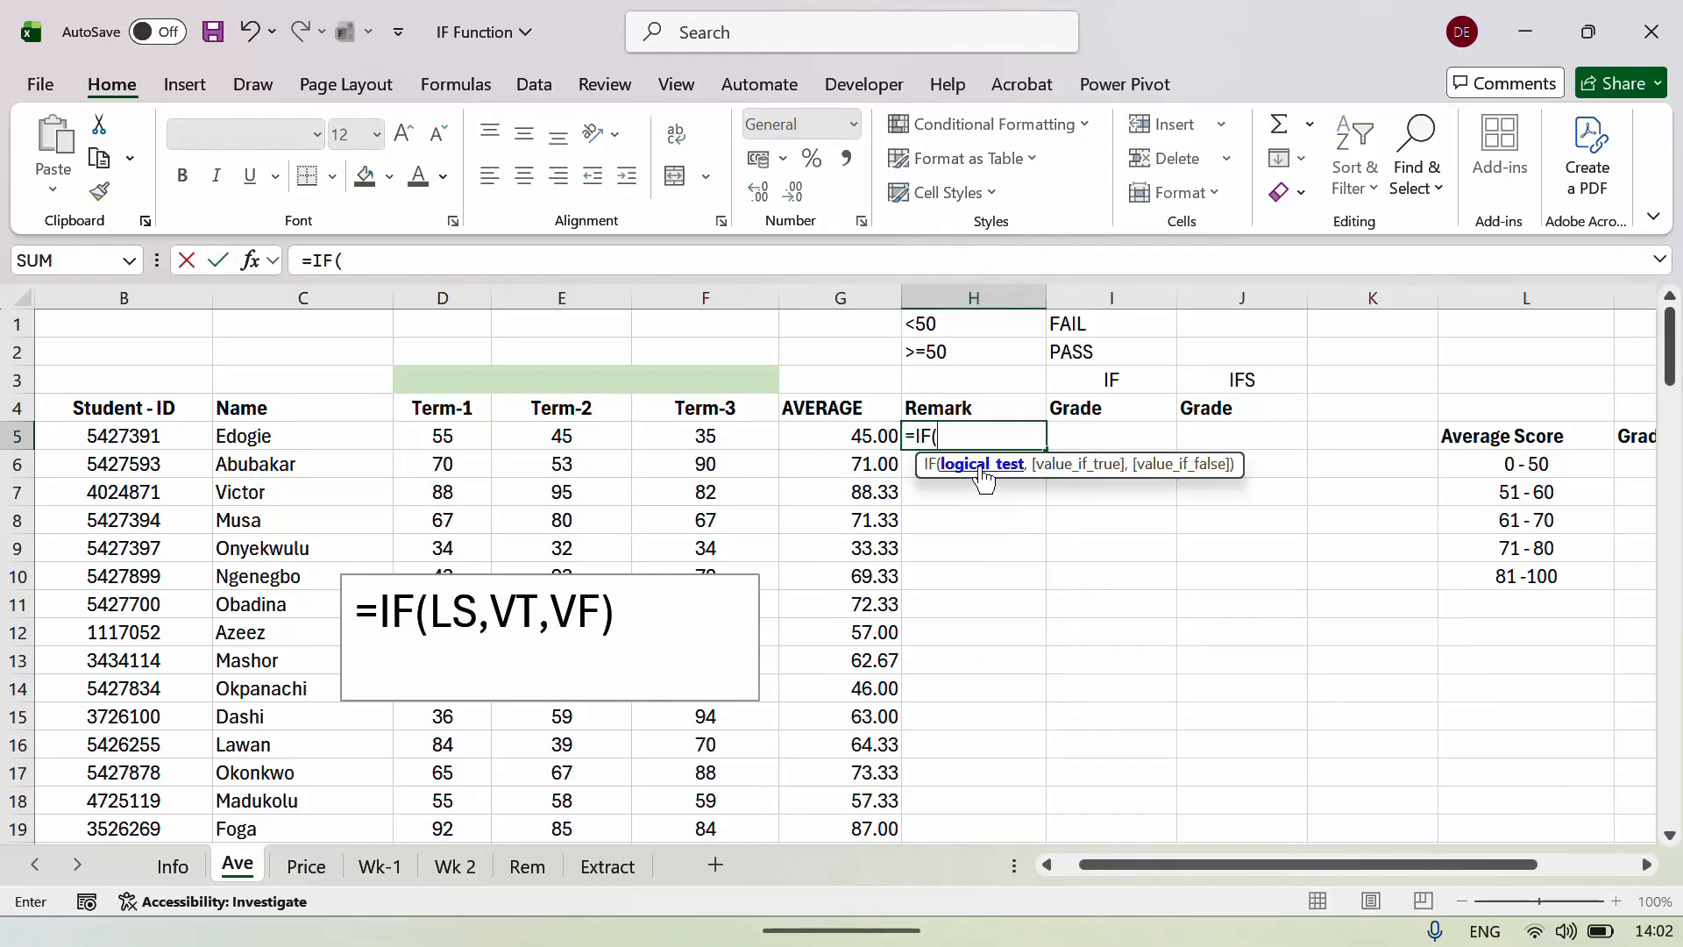
Build H5's IF test G5<50 with "FAIL" as the true result.
left_click(860, 434)
type("<")
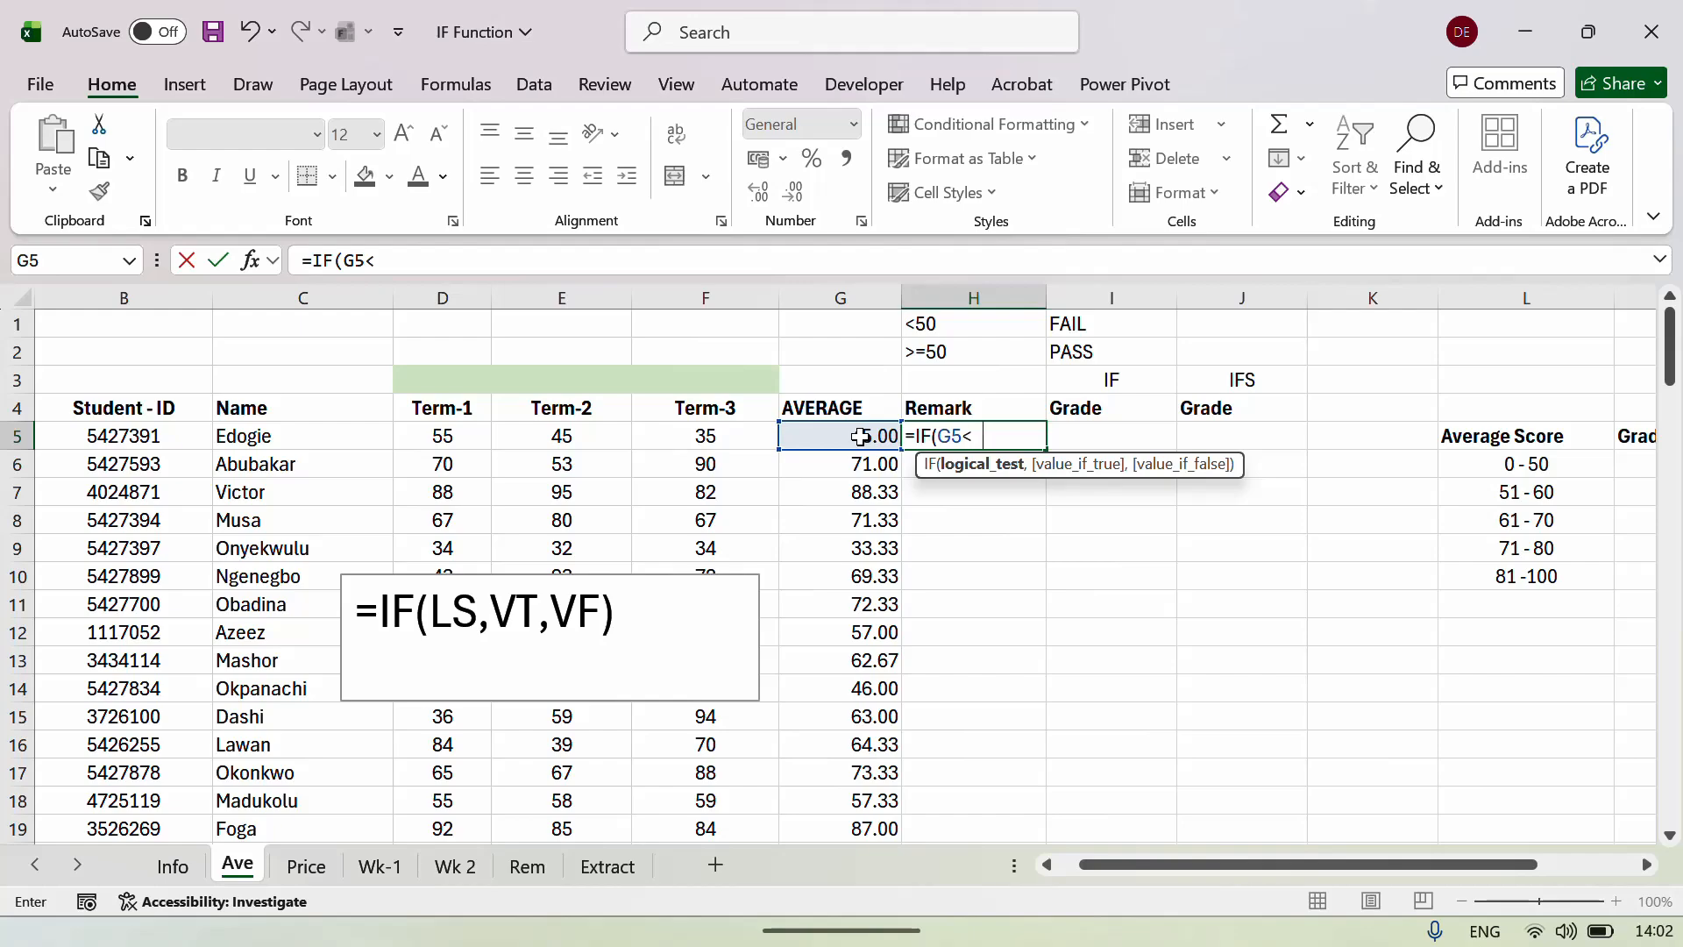
type("50")
type(",")
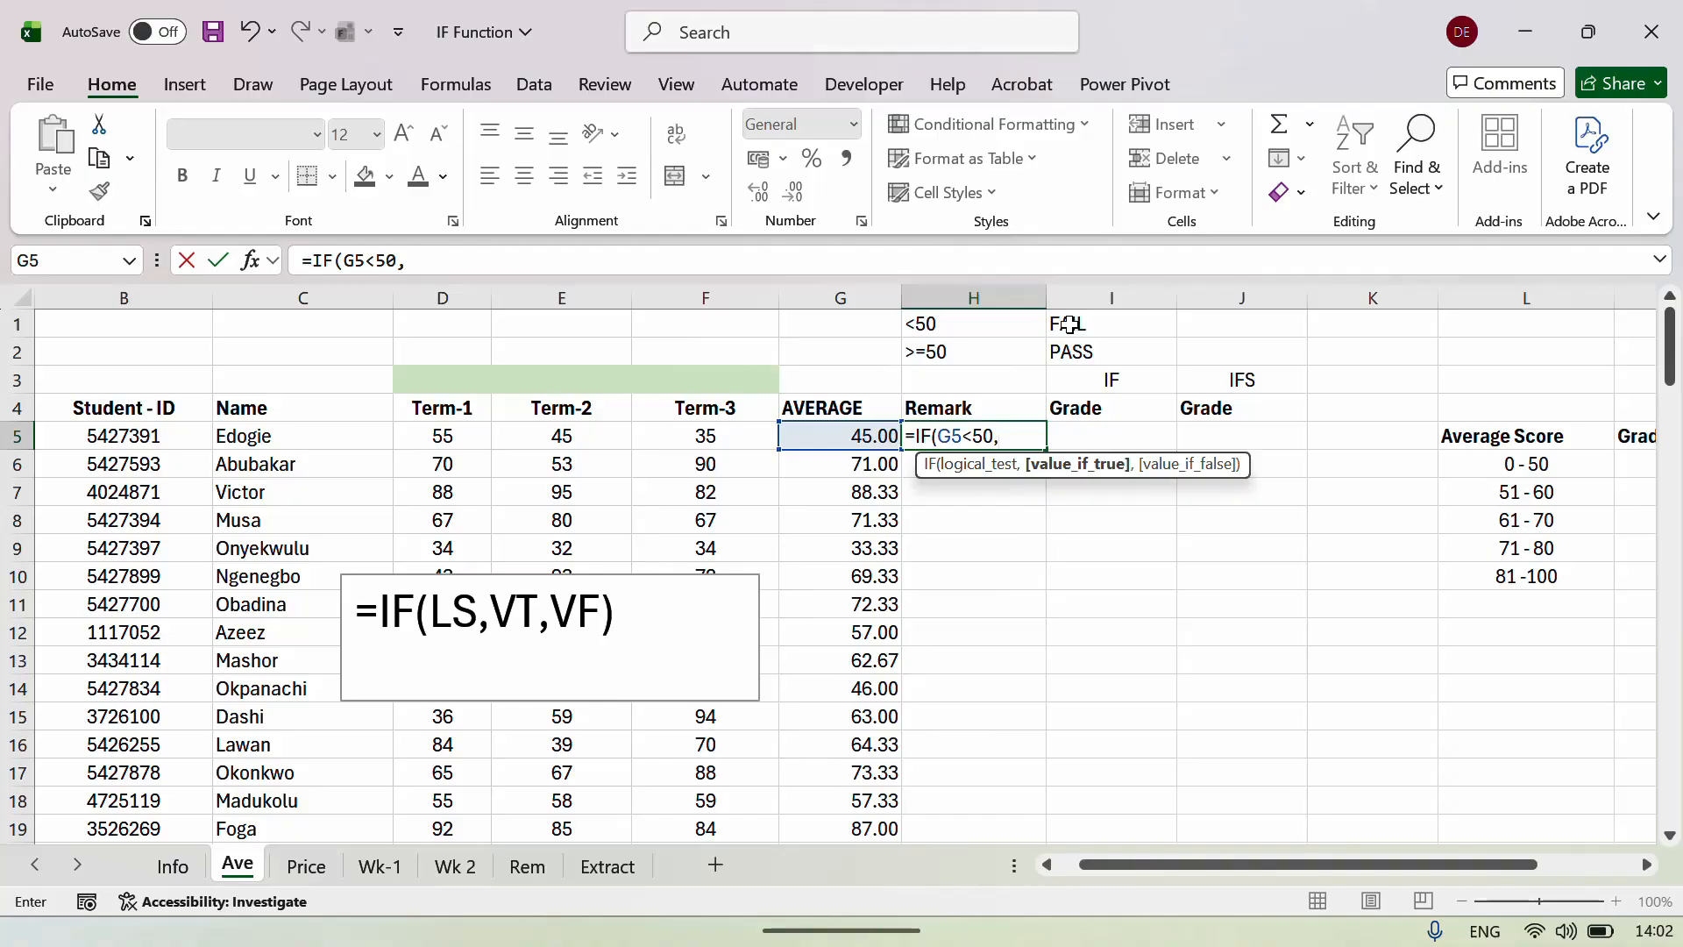
type("\"FAIL\"\"")
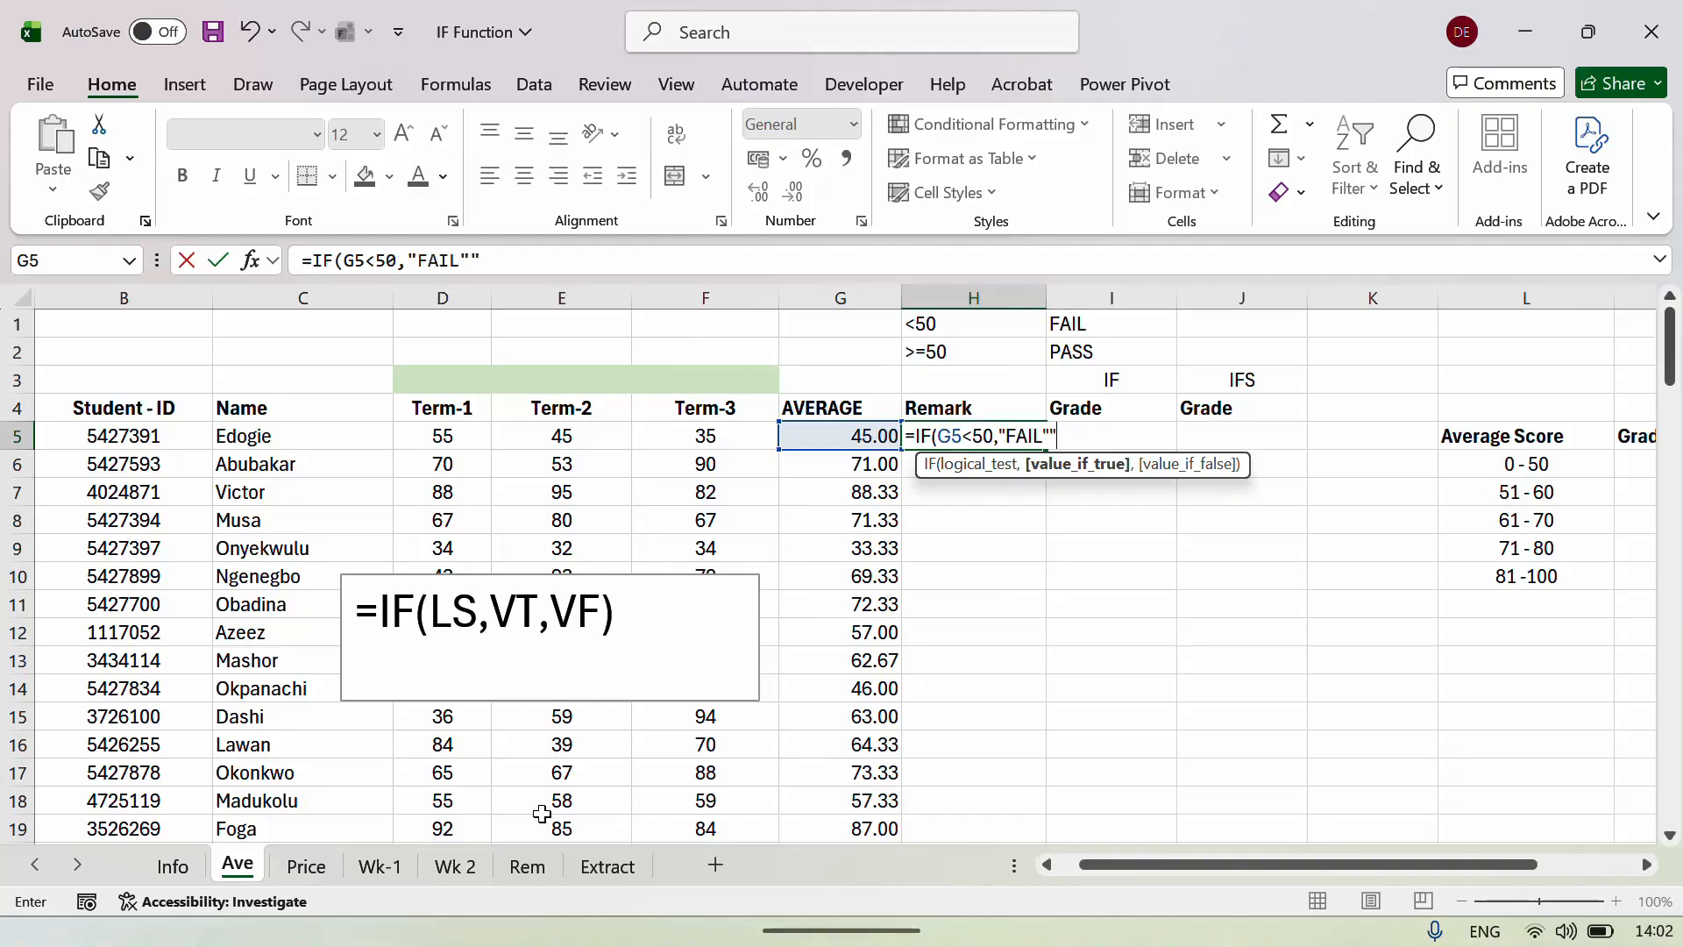
key("BackSpace")
type(",")
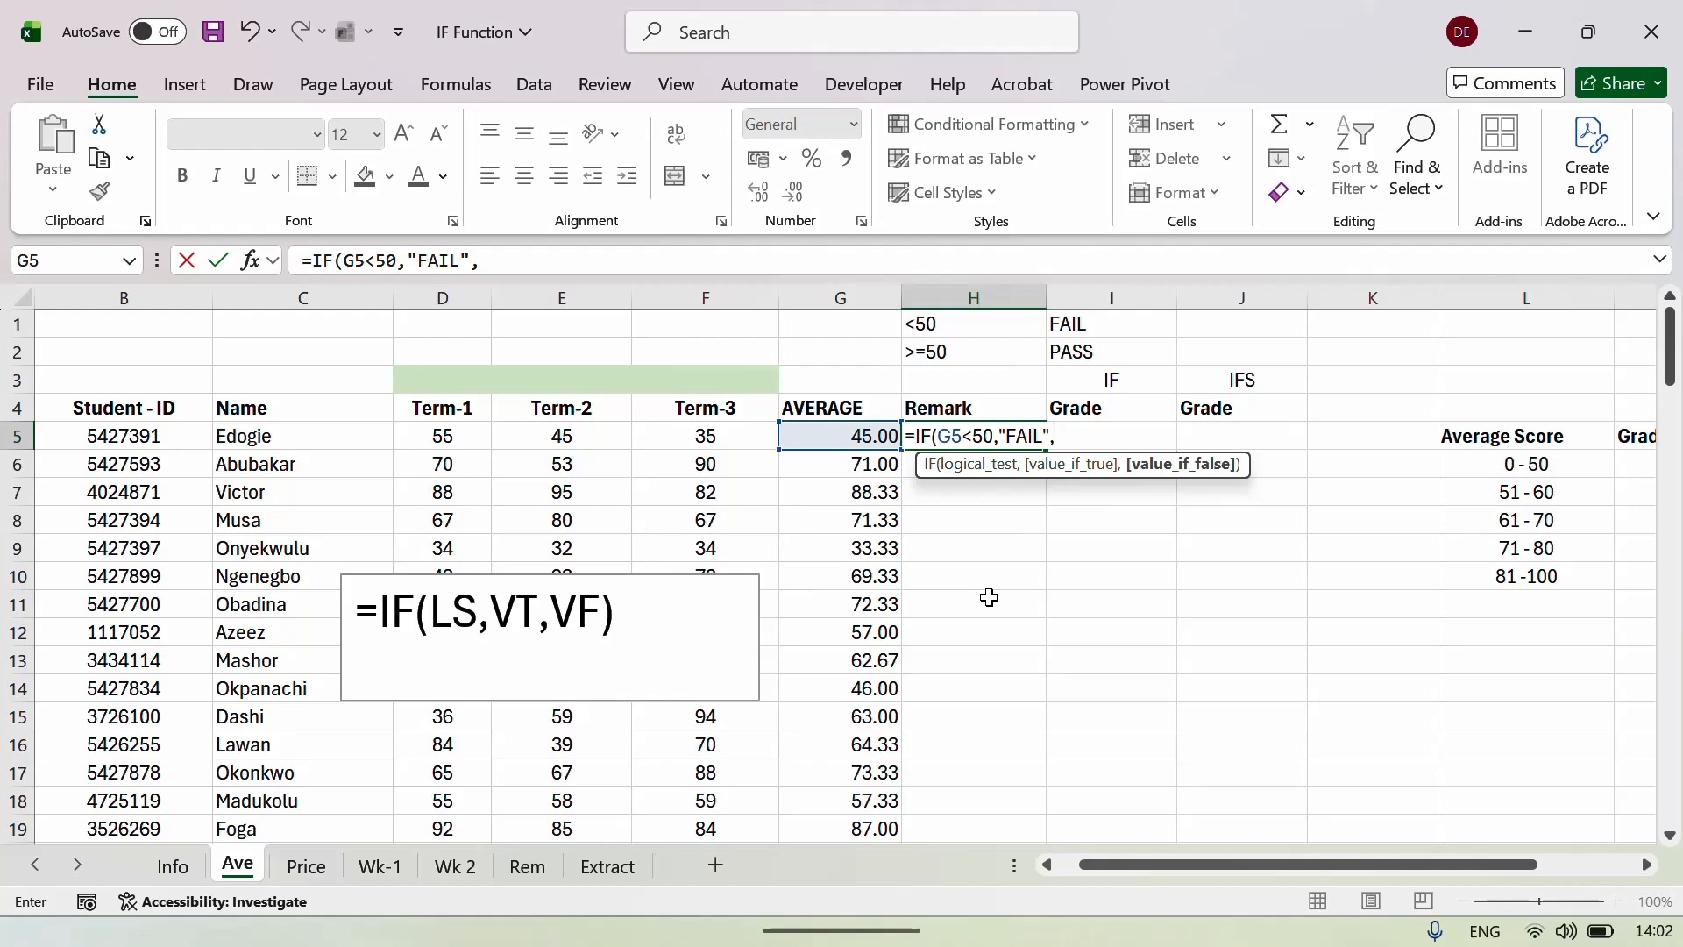
Add "PASS" as the false result and commit =IF(G5<50,"FAIL","PASS") in H5.
type("Remark")
type("Remark")
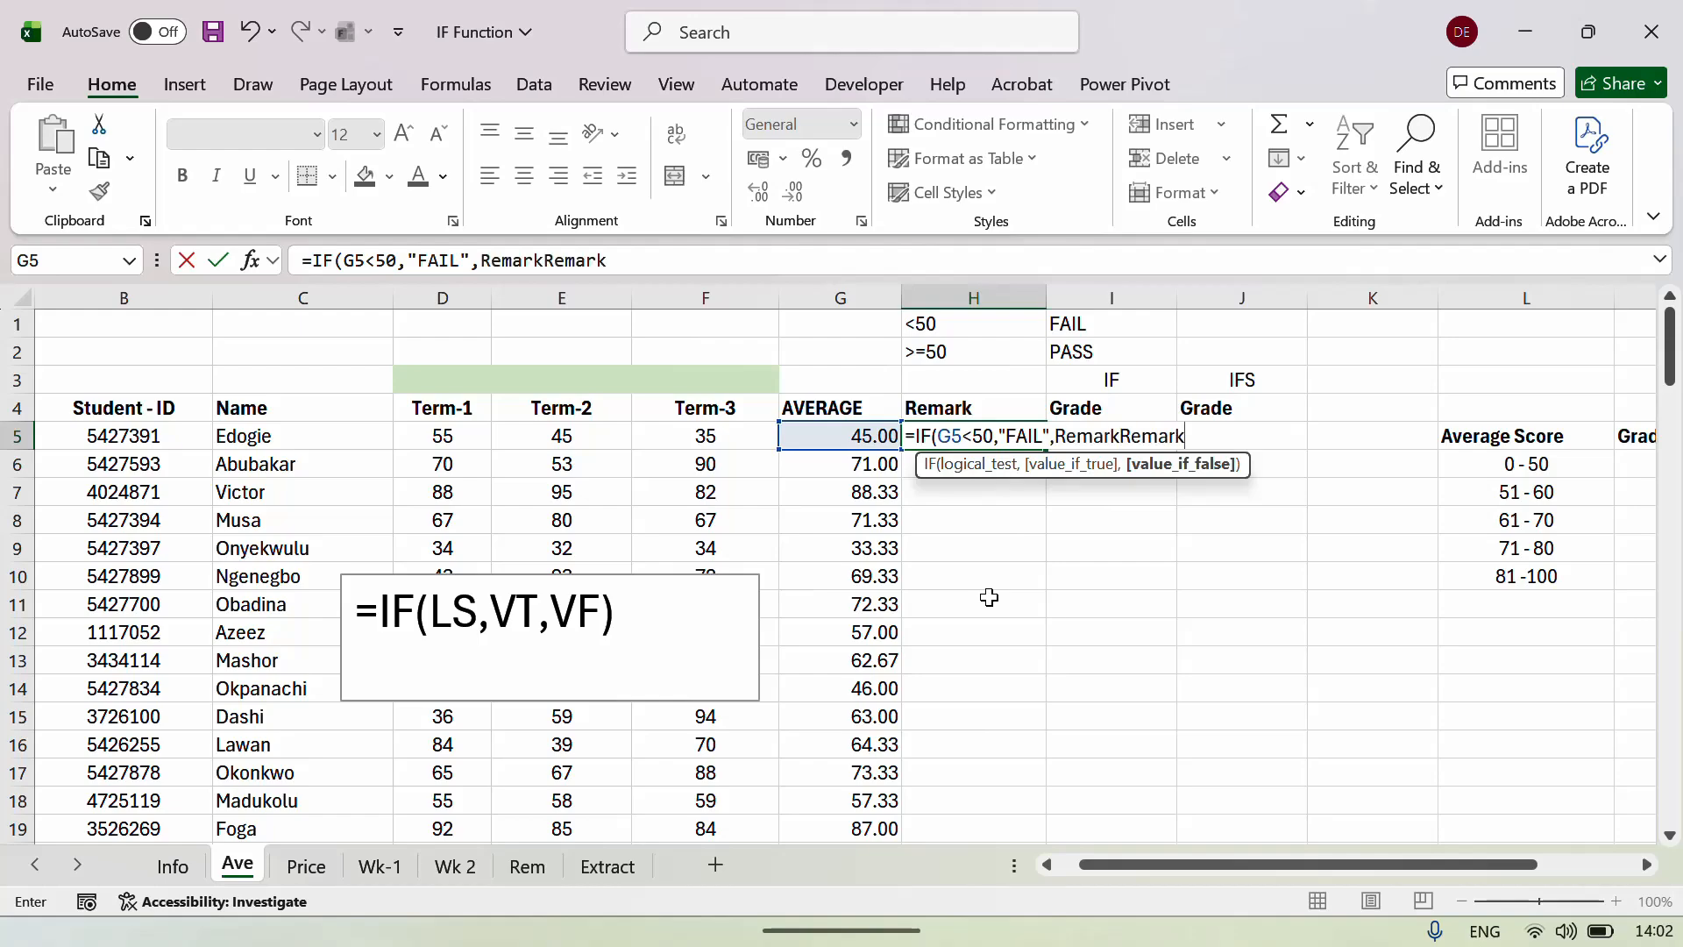
key("BackSpace")
key("BackSpace")
key("BackSpace")
key("BackSpace")
key("BackSpace")
key("BackSpace")
key("BackSpace")
key("BackSpace")
key("BackSpace")
key("BackSpace")
key("BackSpace")
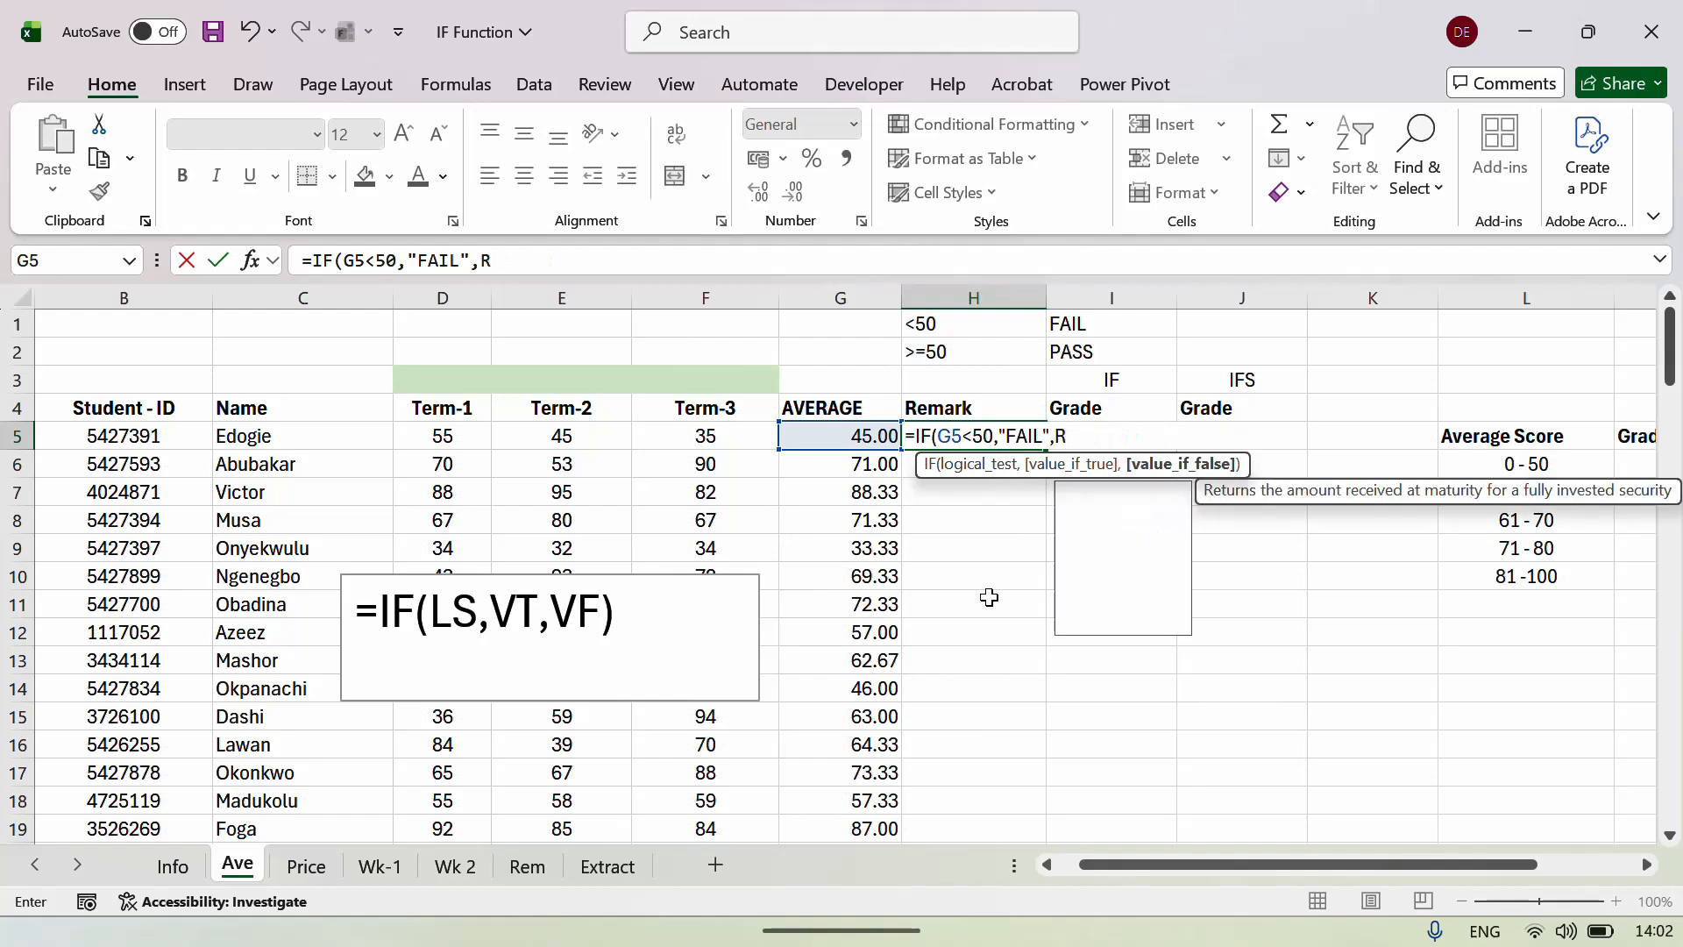
key("BackSpace")
type("\"")
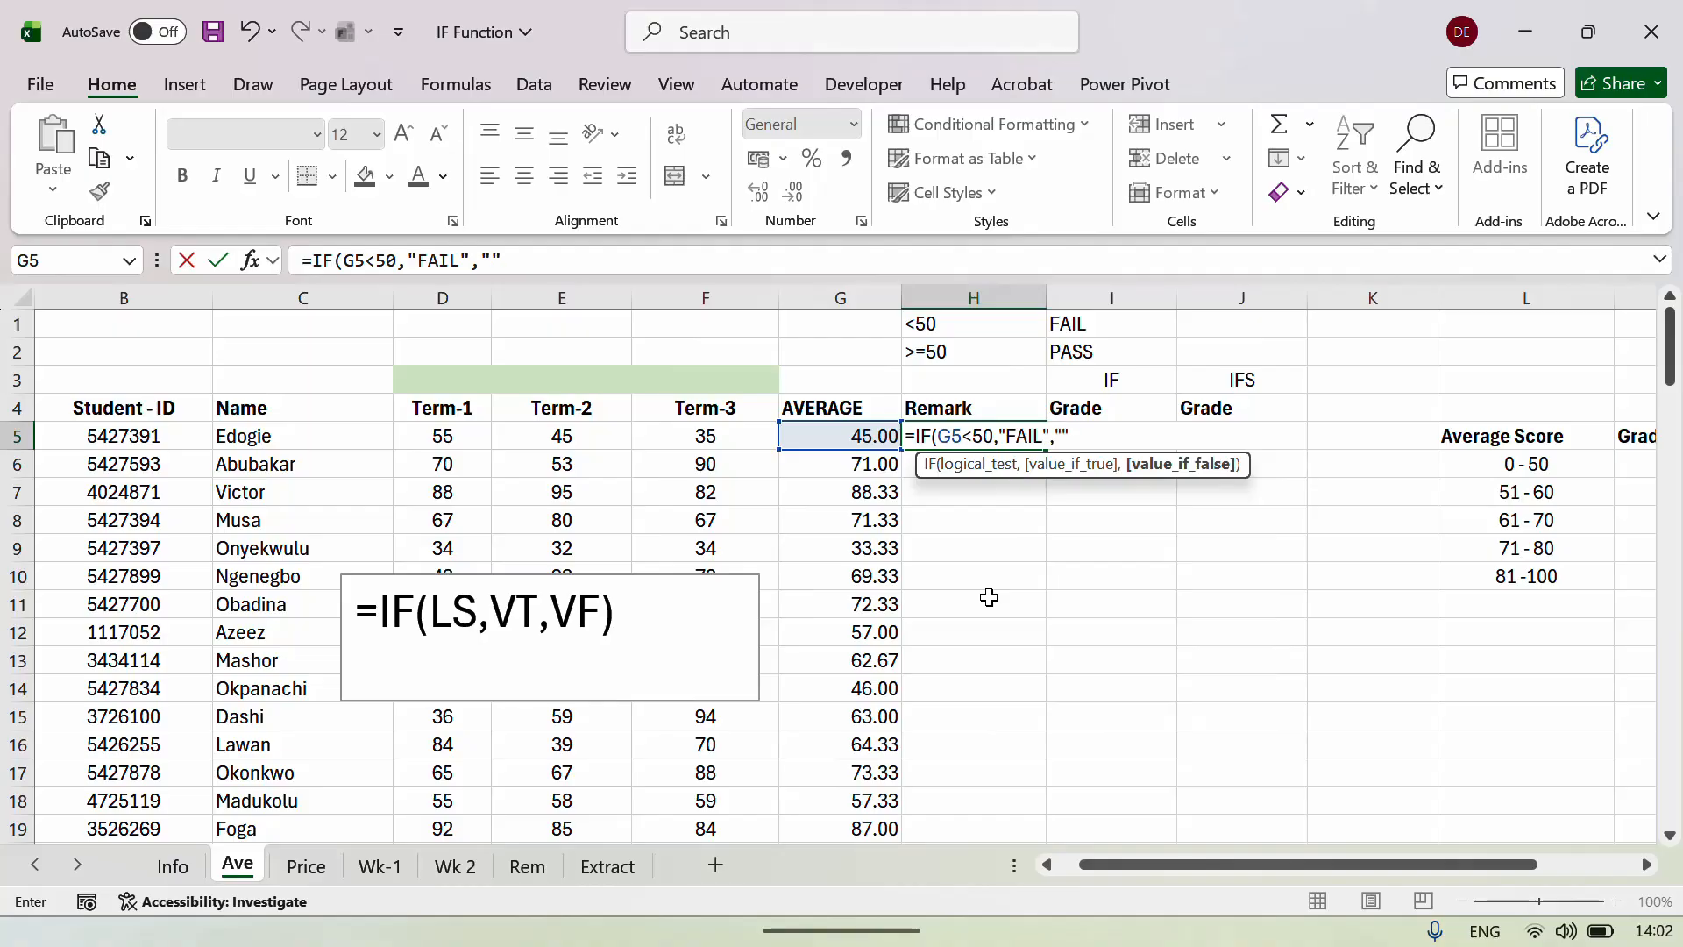
type("PASS\"\"")
key("BackSpace")
key("Return")
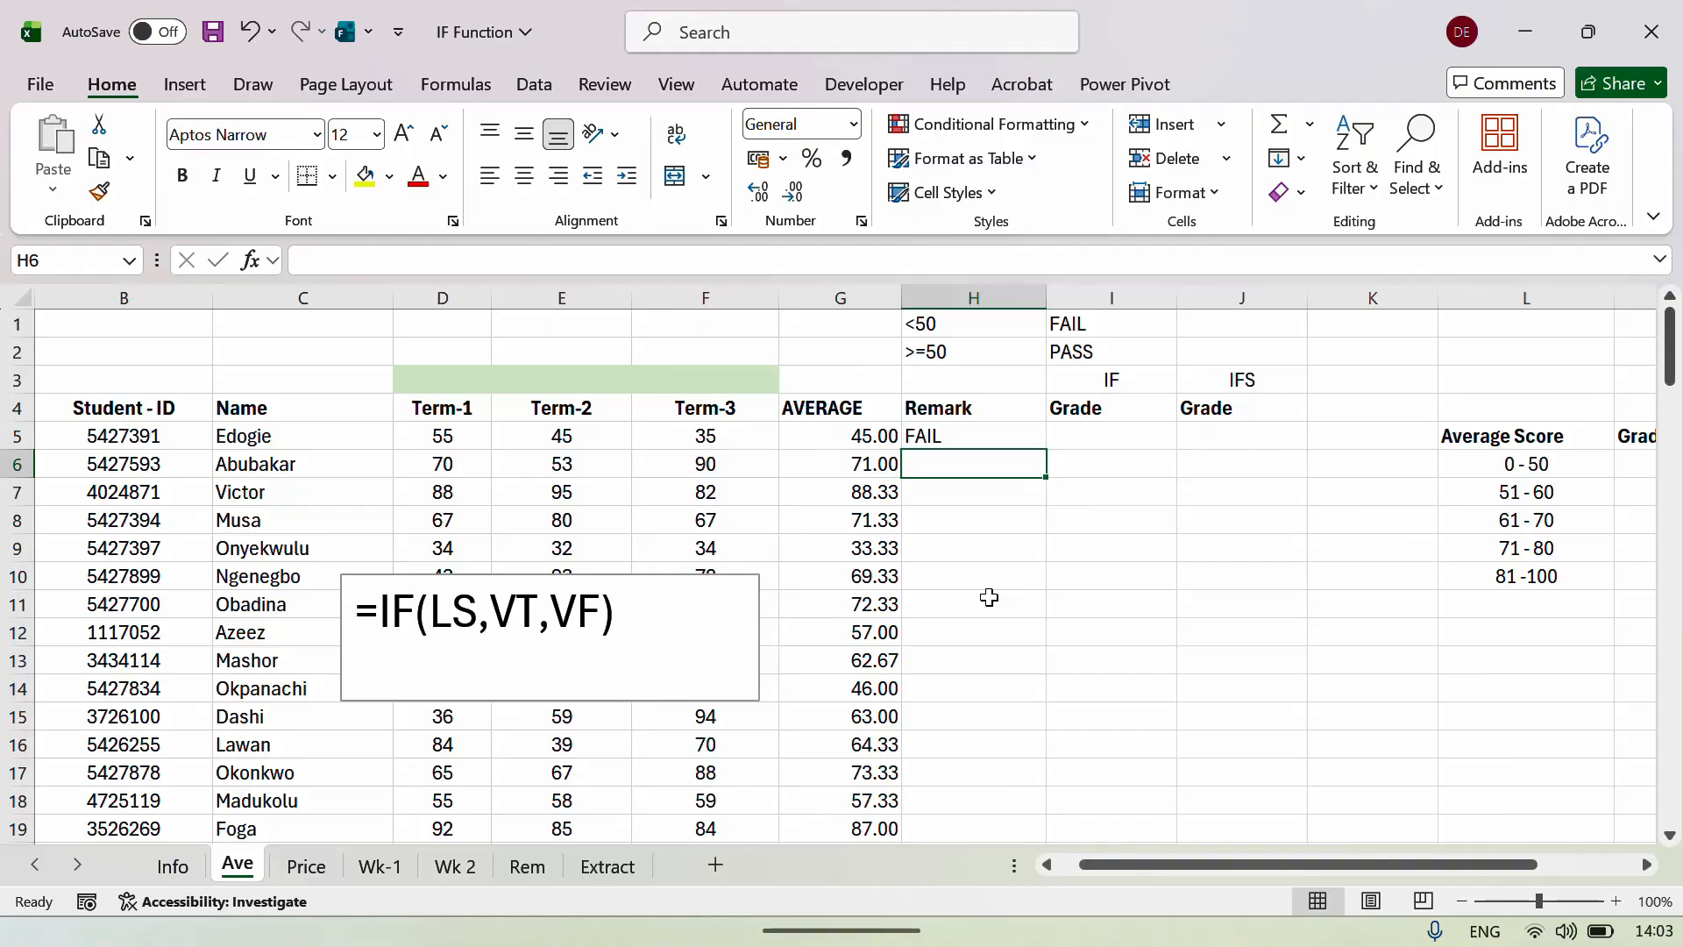
key("Up")
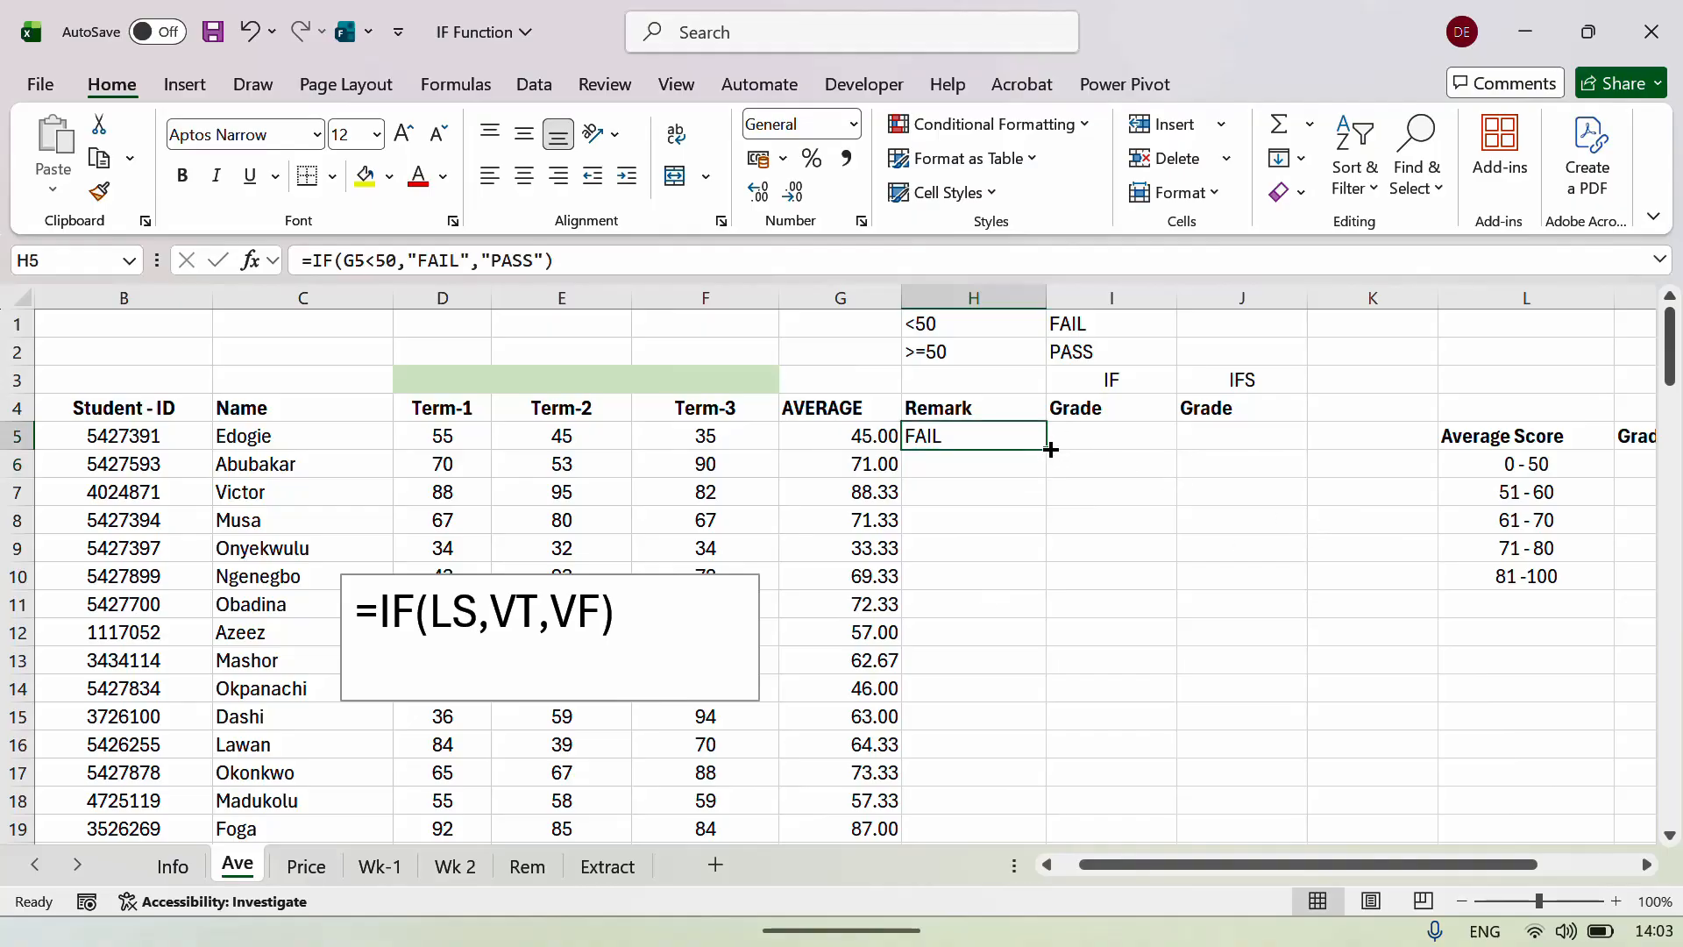
left_click(871, 435)
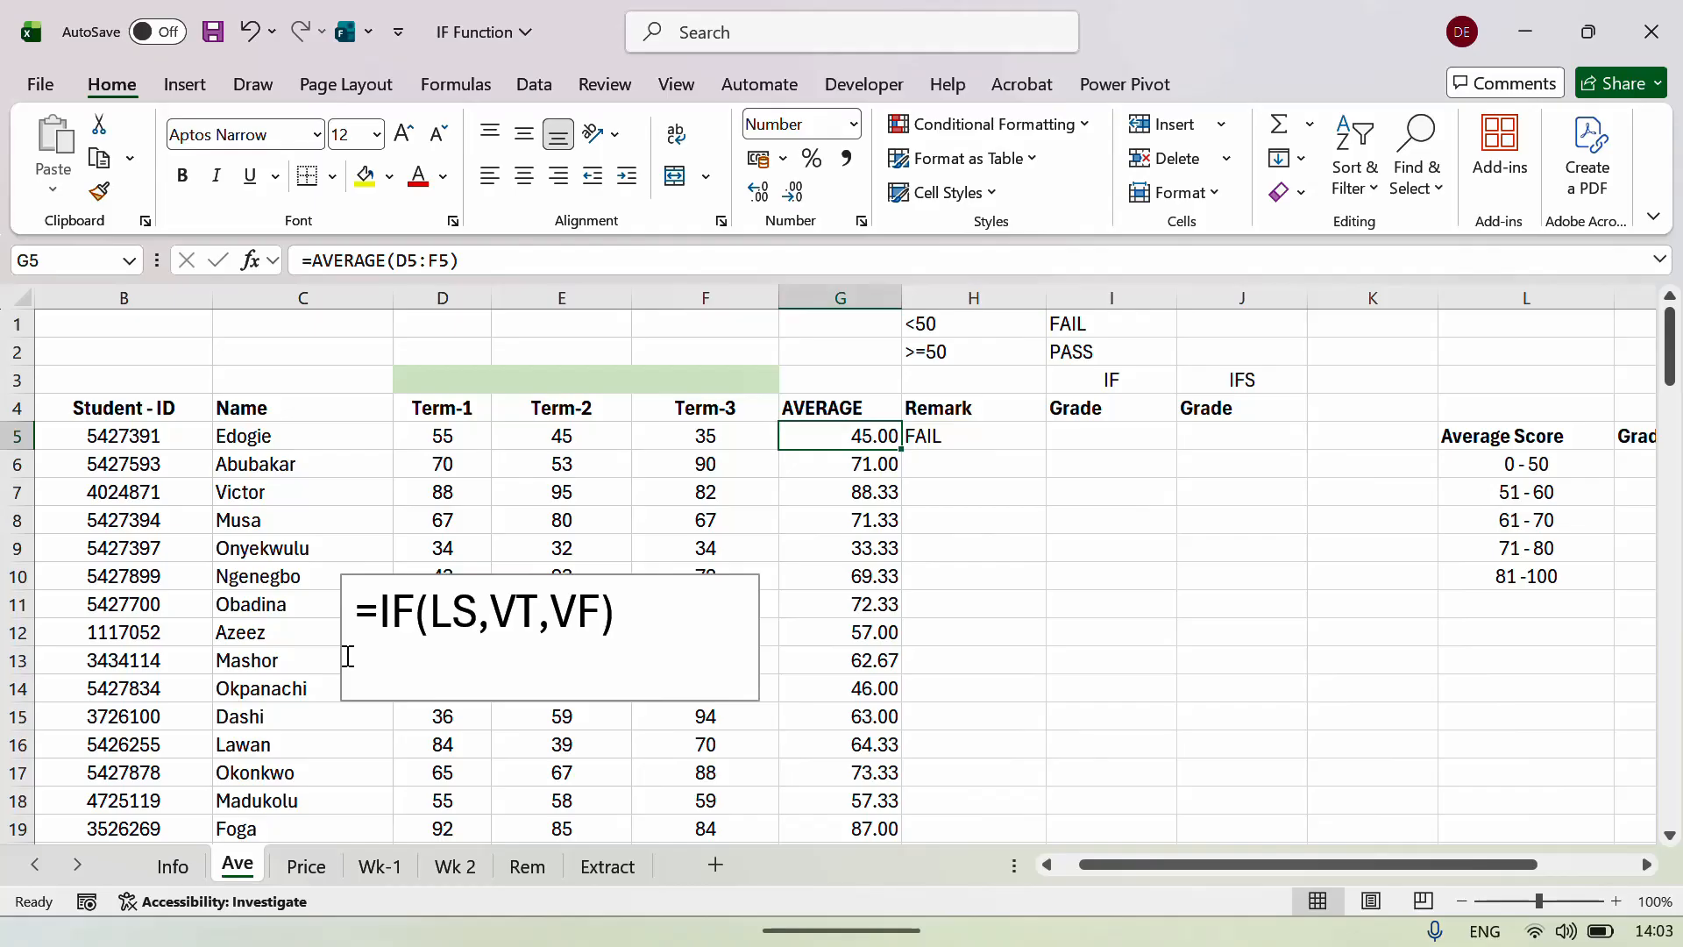
type("67")
key("Return")
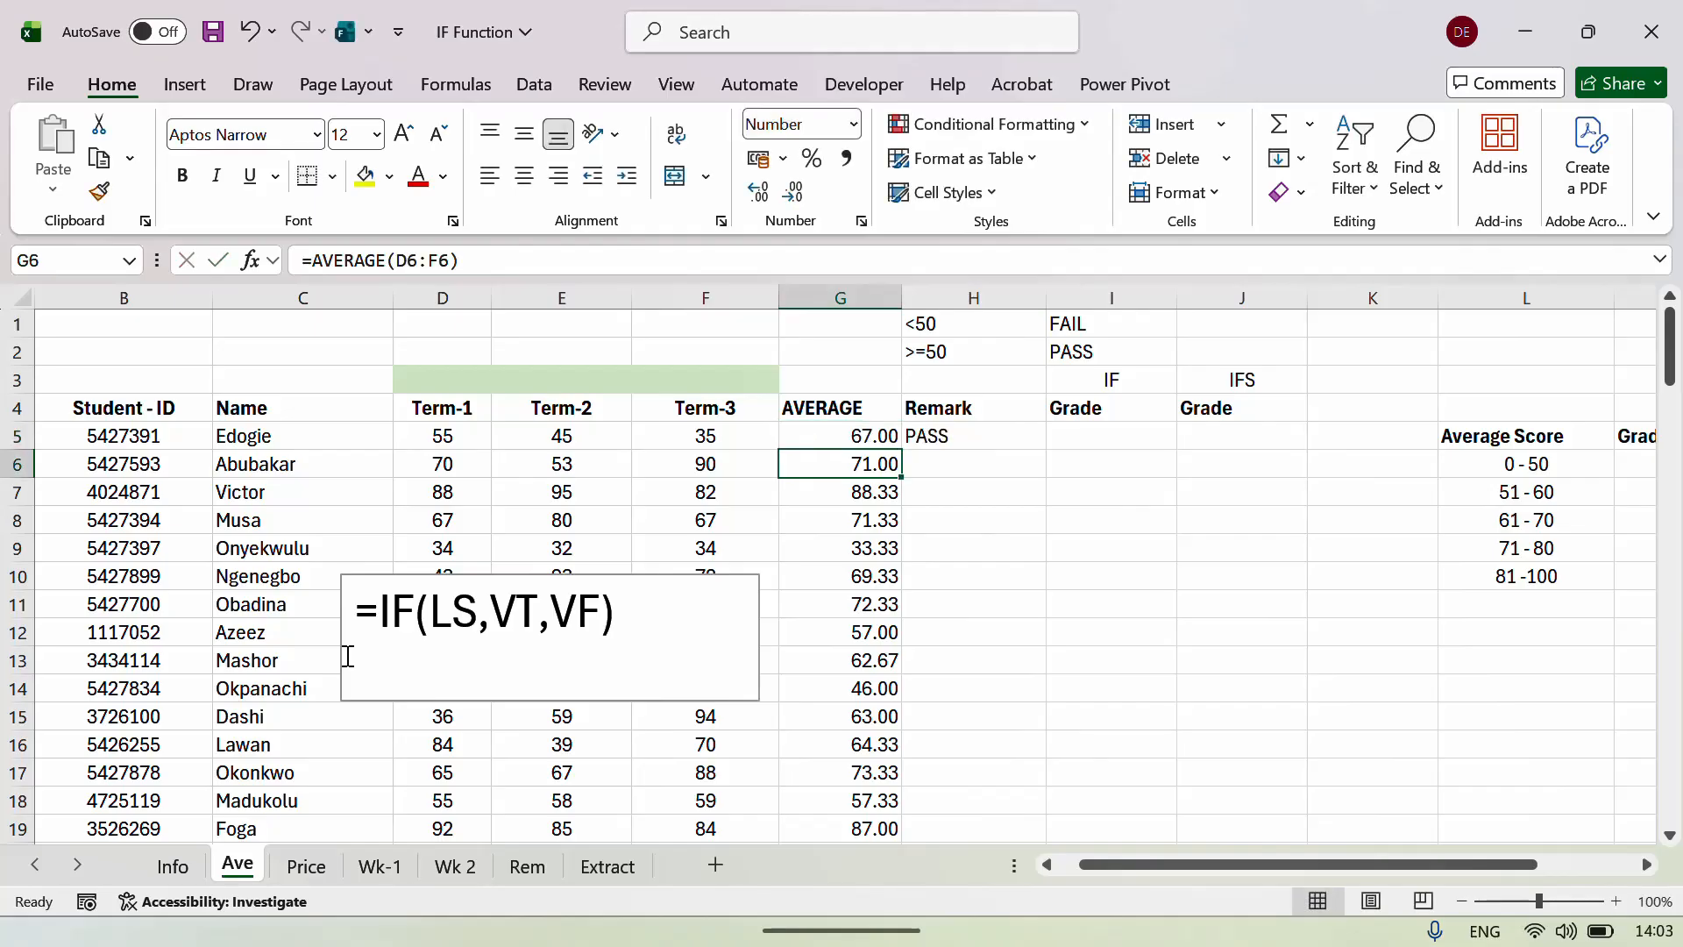
key("ctrl+z")
key("Right")
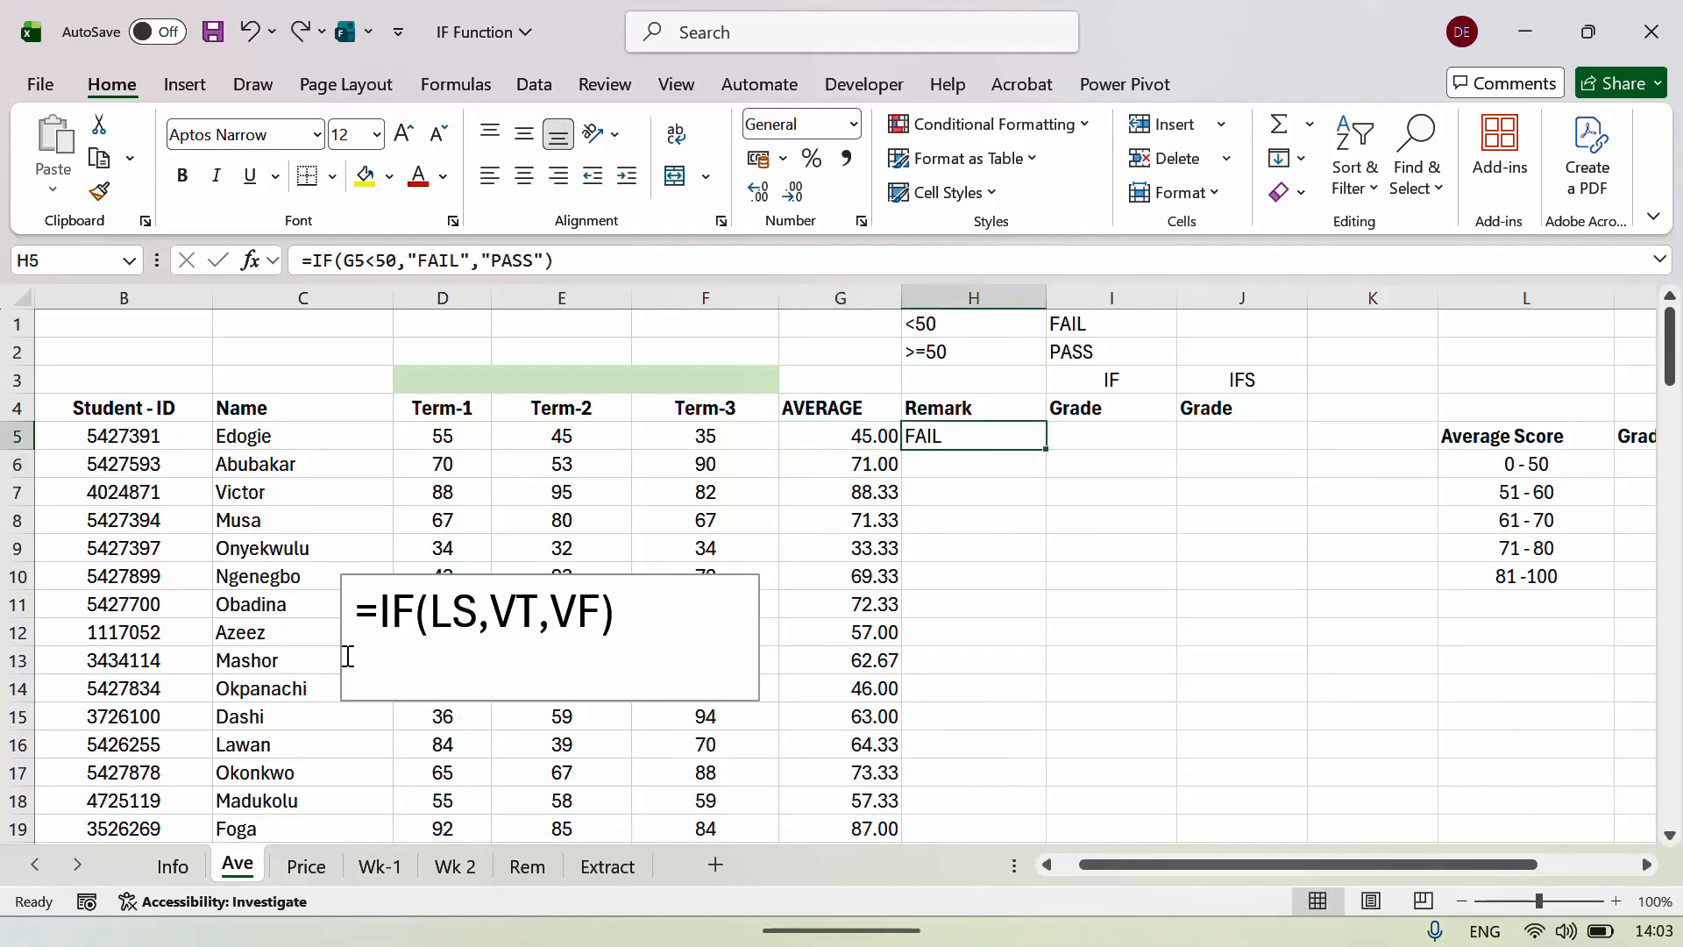
Fill the Remark formula down column H; 33.33 and 46.00 show FAIL, others PASS.
double_click(1051, 440)
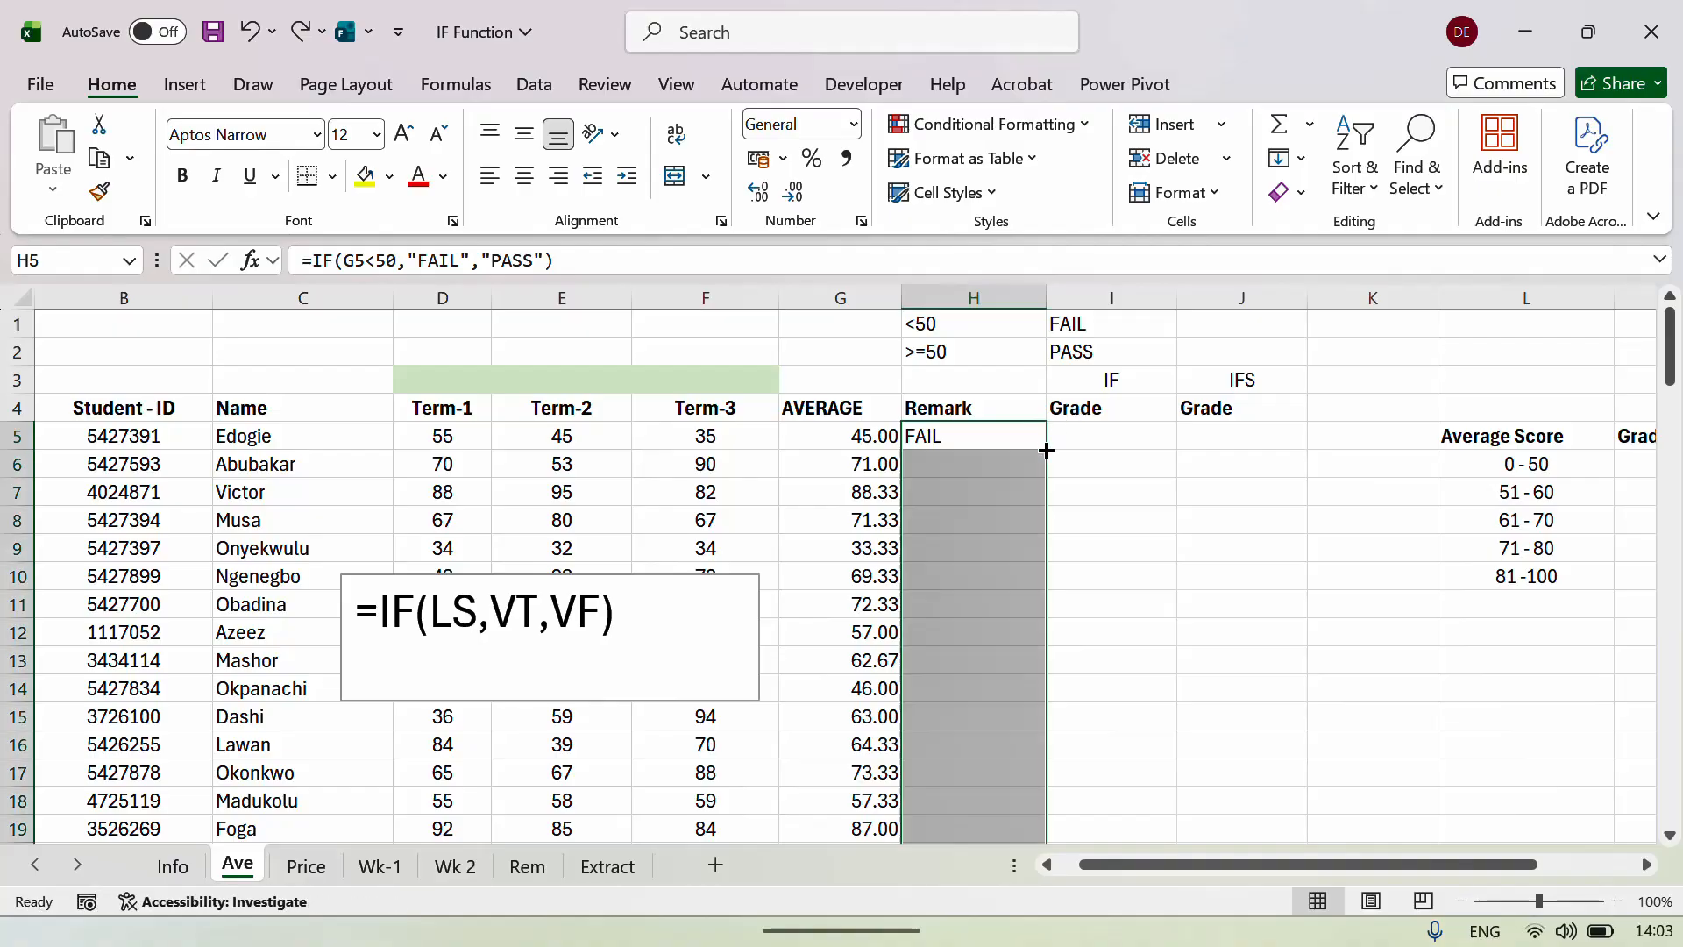
left_click(929, 496)
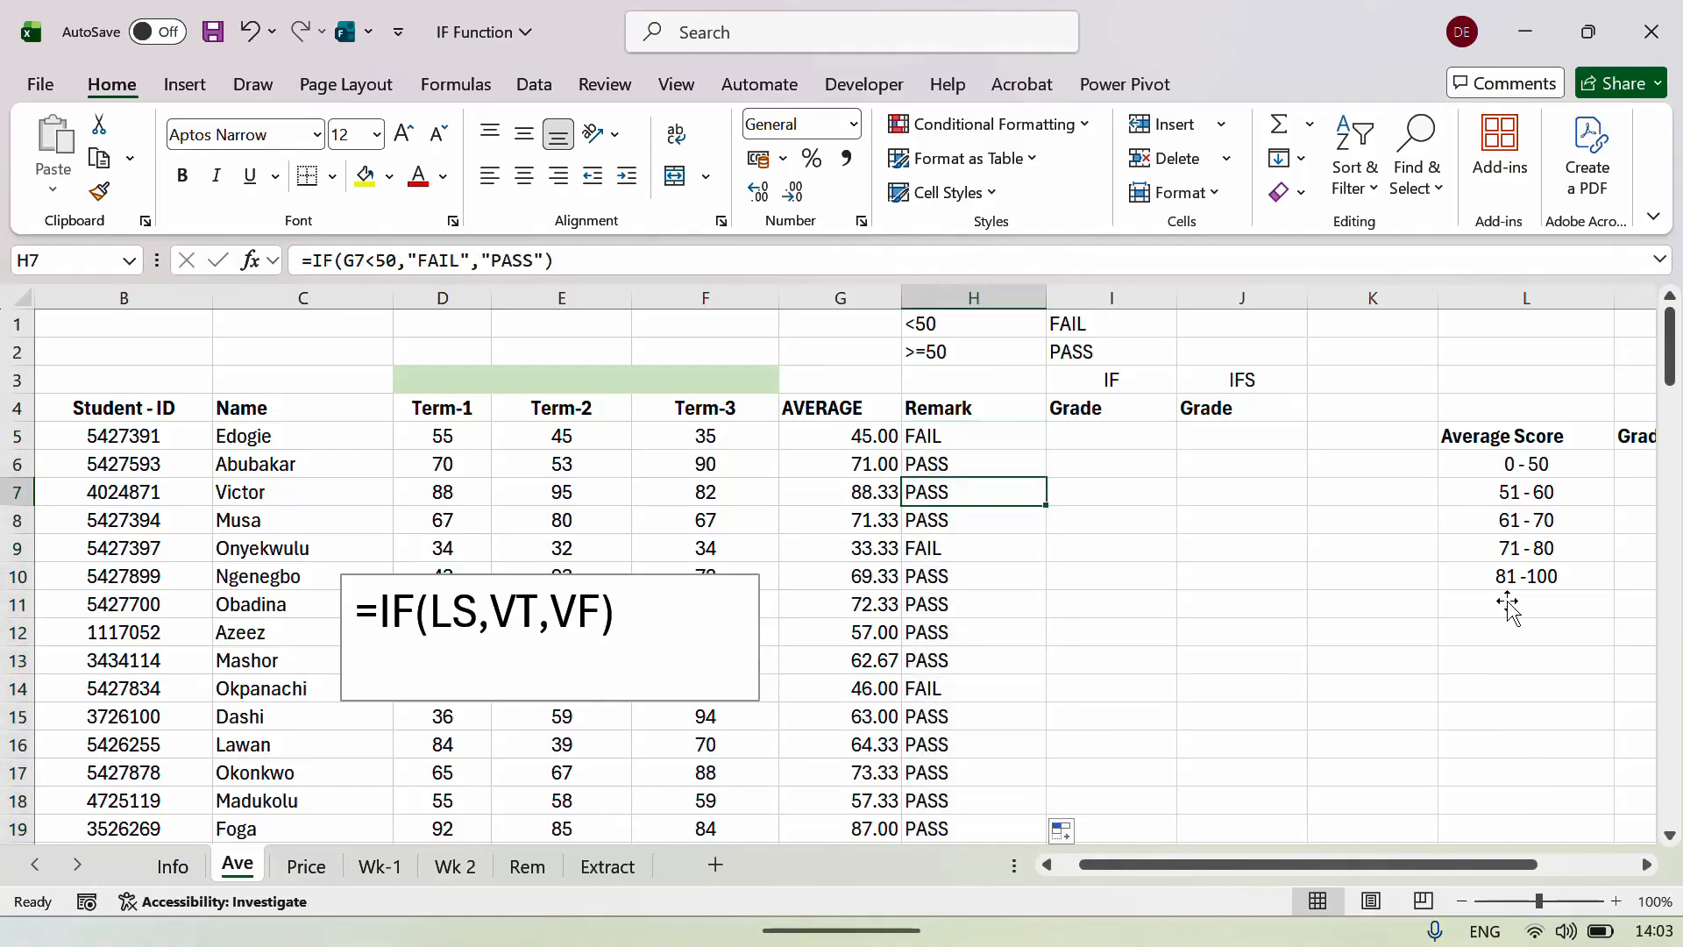
key("Left")
key("Right")
key("Left")
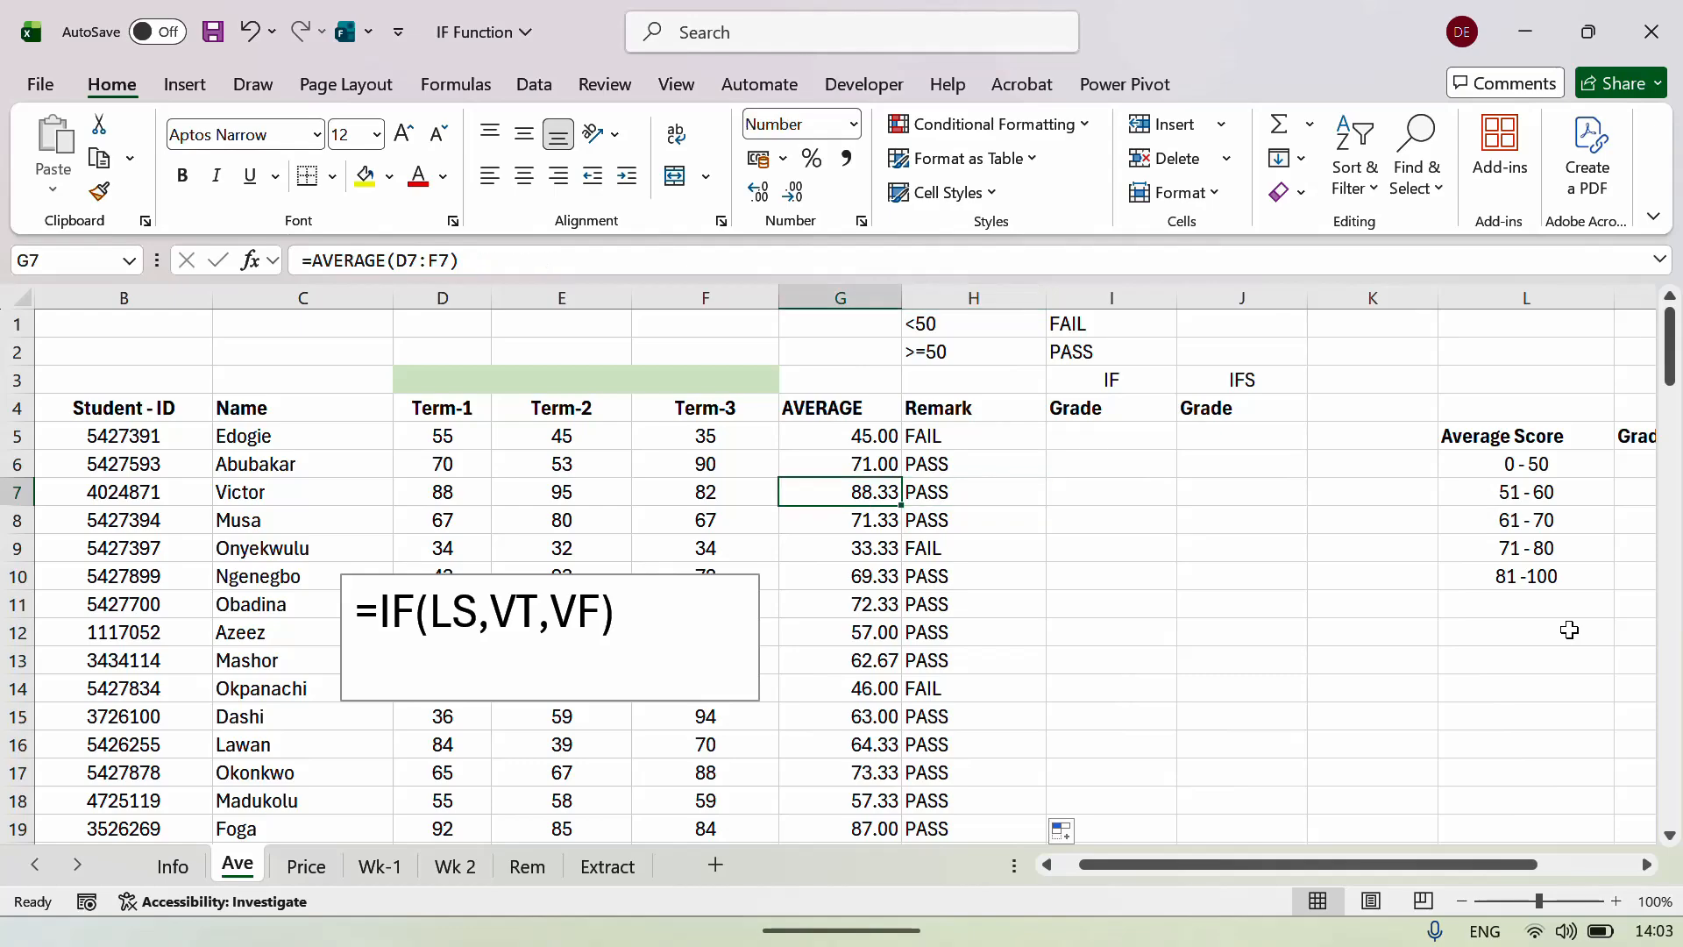
key("Right")
key("Down")
key("Down")
key("Left")
key("Down")
key("Right")
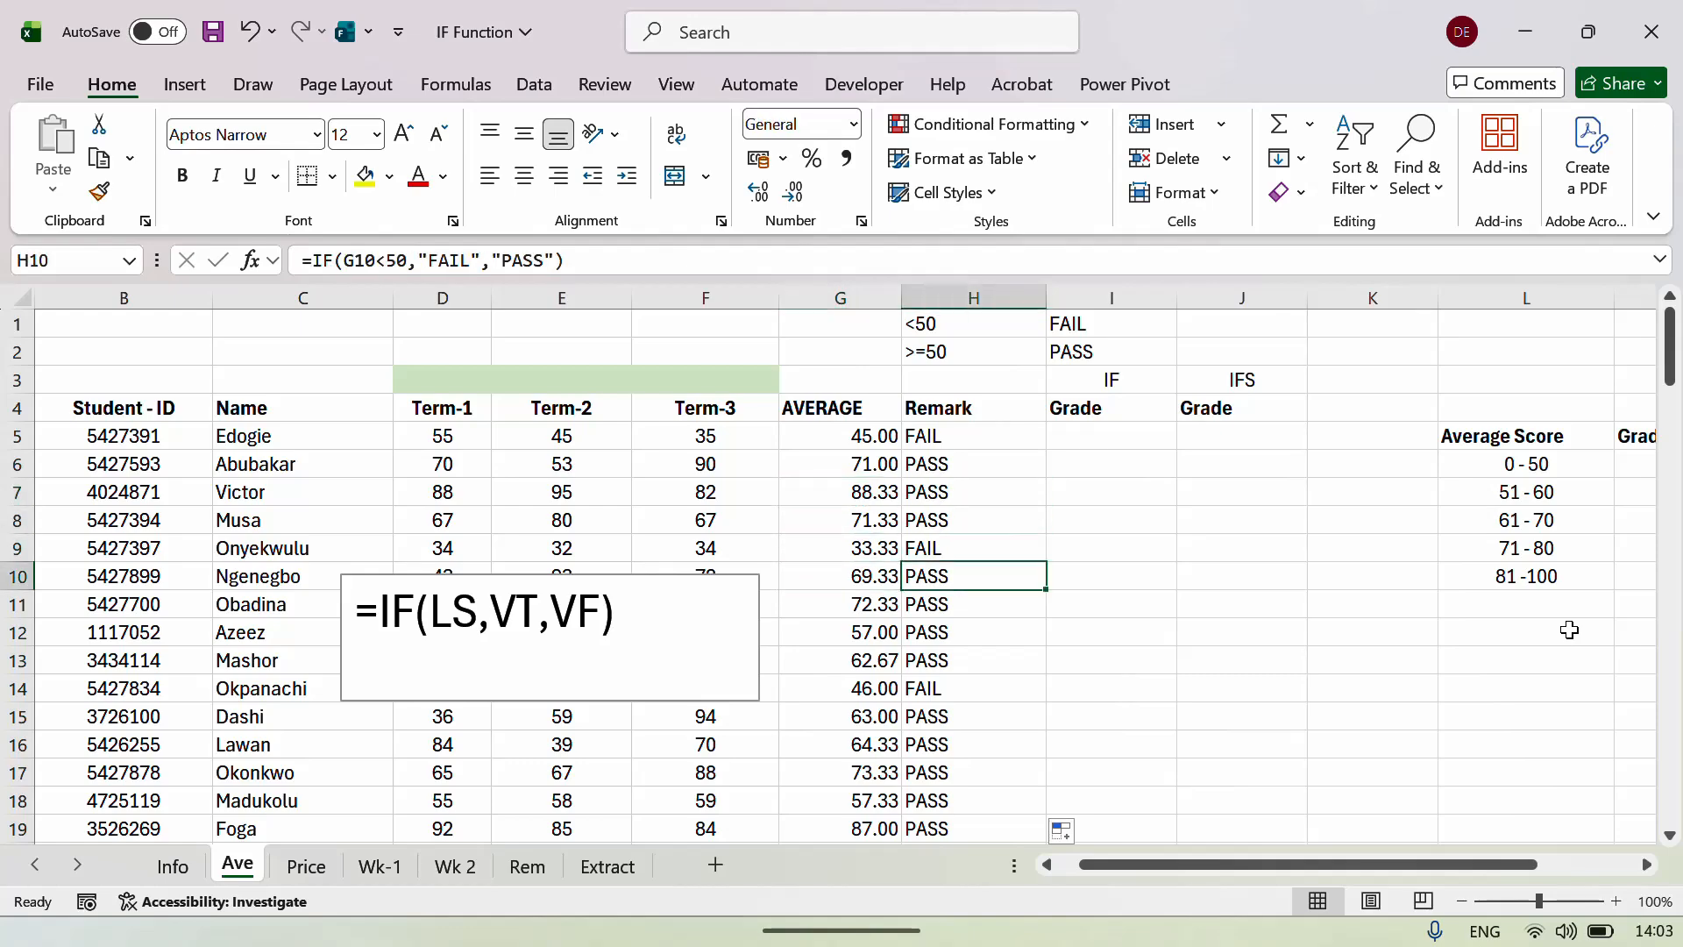
key("Left")
key("Down")
key("Down")
key("Up")
key("Right")
key("Up")
key("Up")
key("Up")
key("Up")
key("Up")
key("Up")
key("Up")
key("Right")
key("Right")
key("Right")
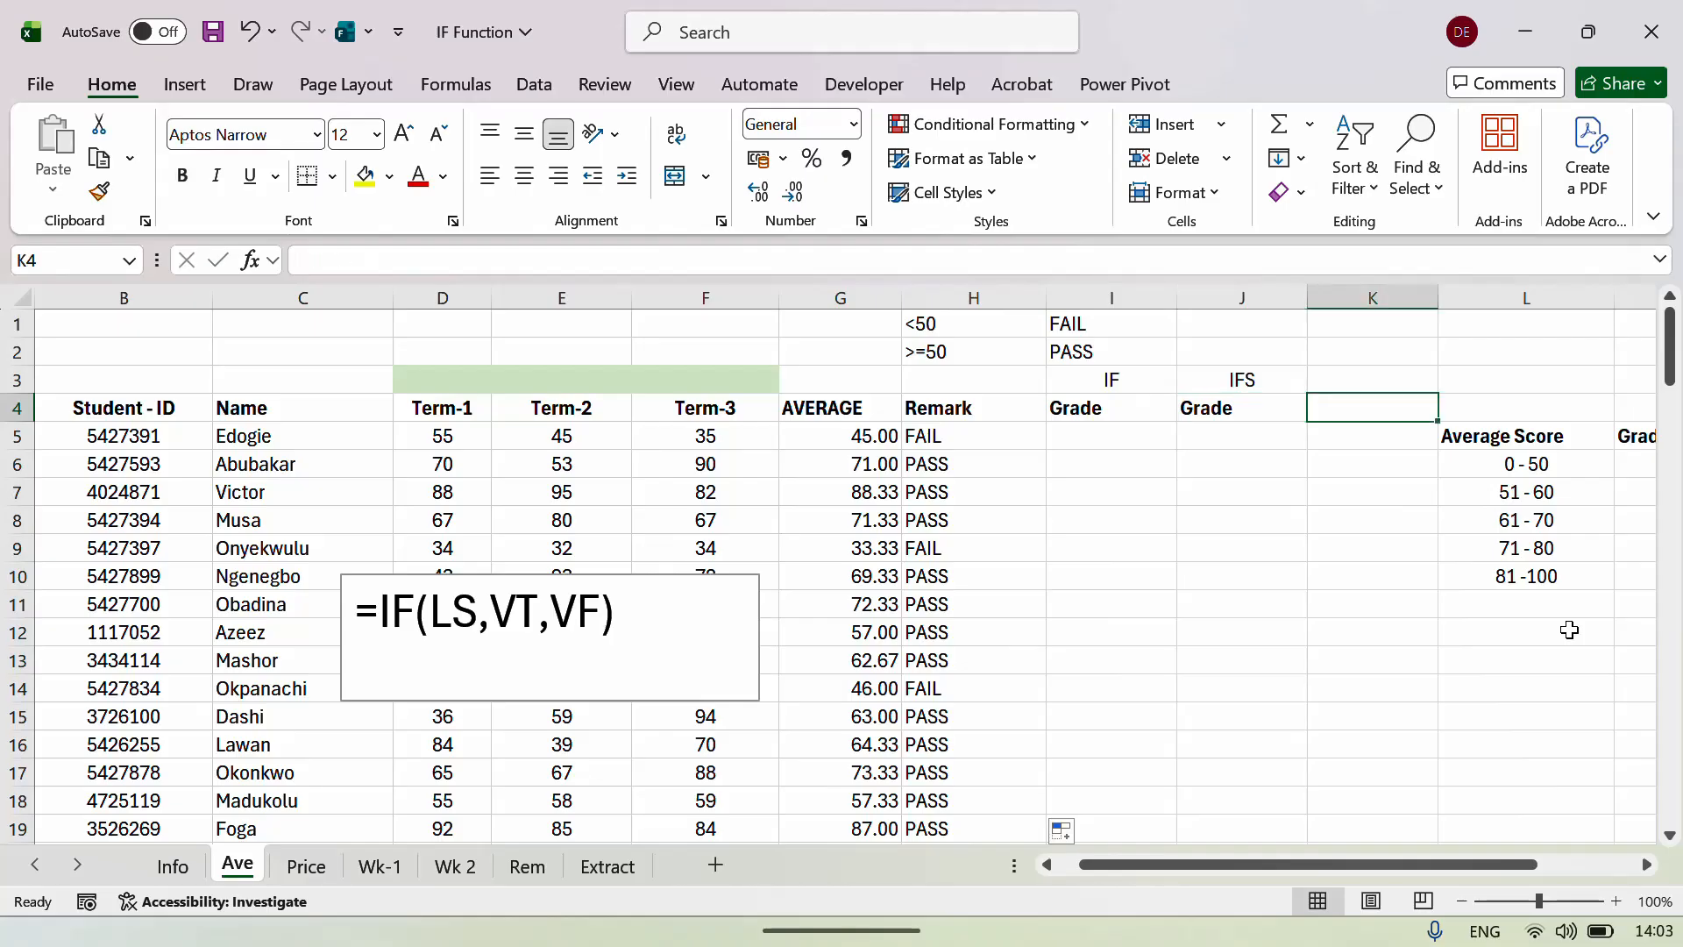
key("Left")
key("Left")
key("Left")
key("Left")
key("Right")
key("Down")
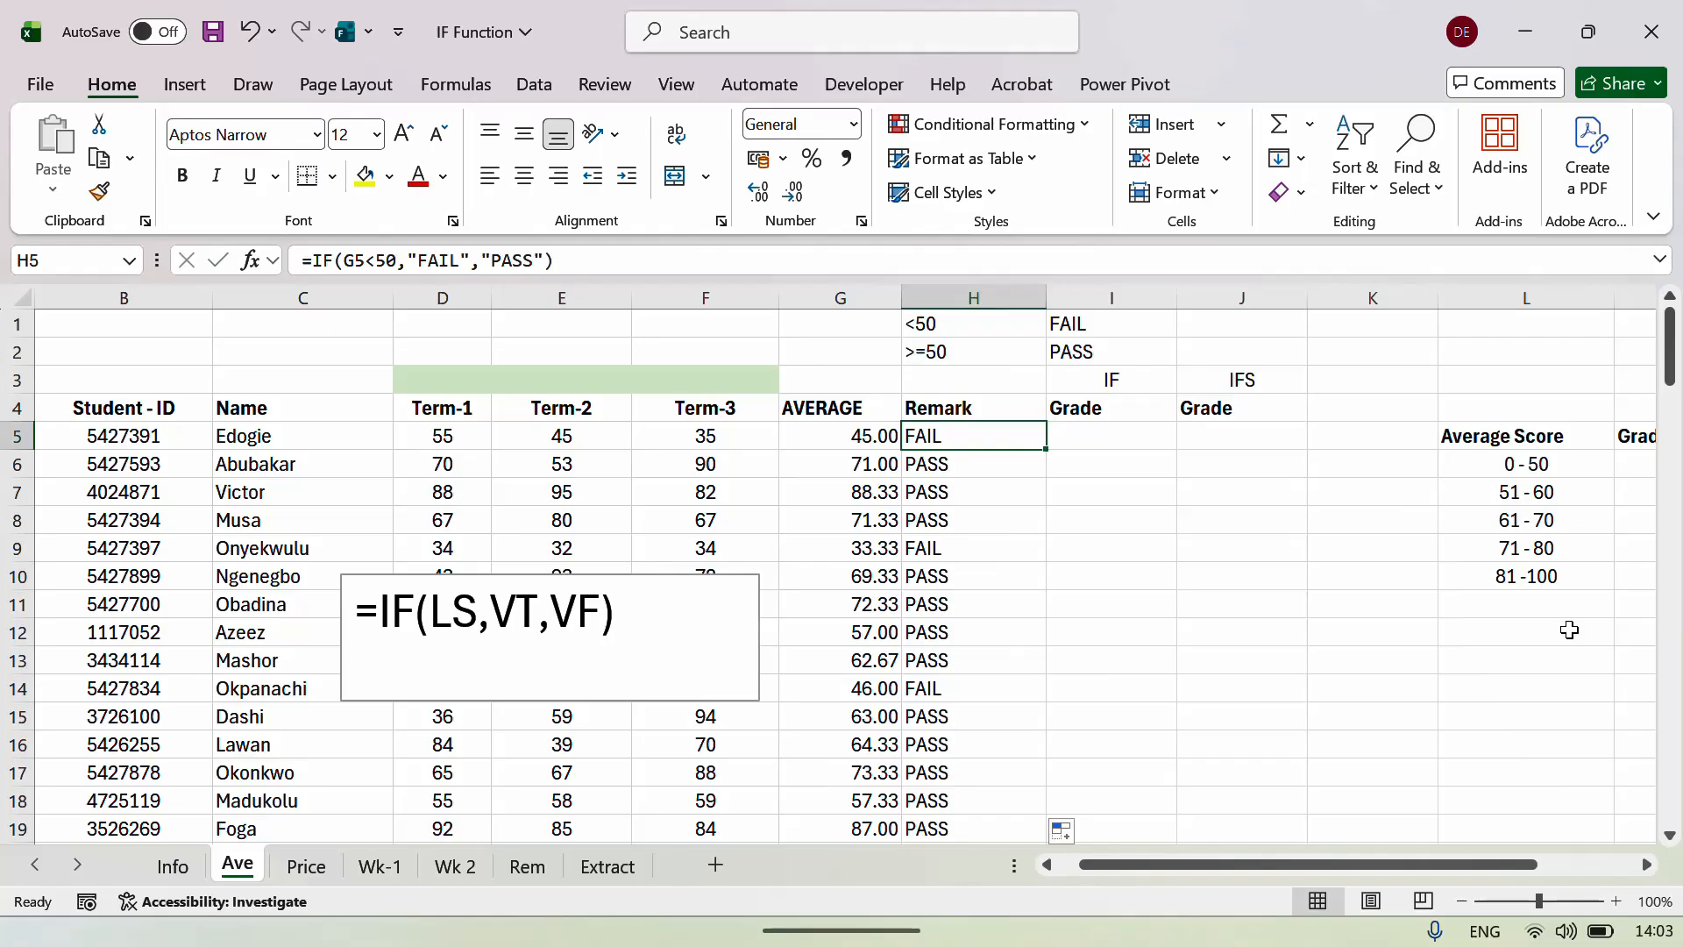
Compare the G5 average formula with the H5 Remark formula.
key("Left")
key("Right")
key("Left")
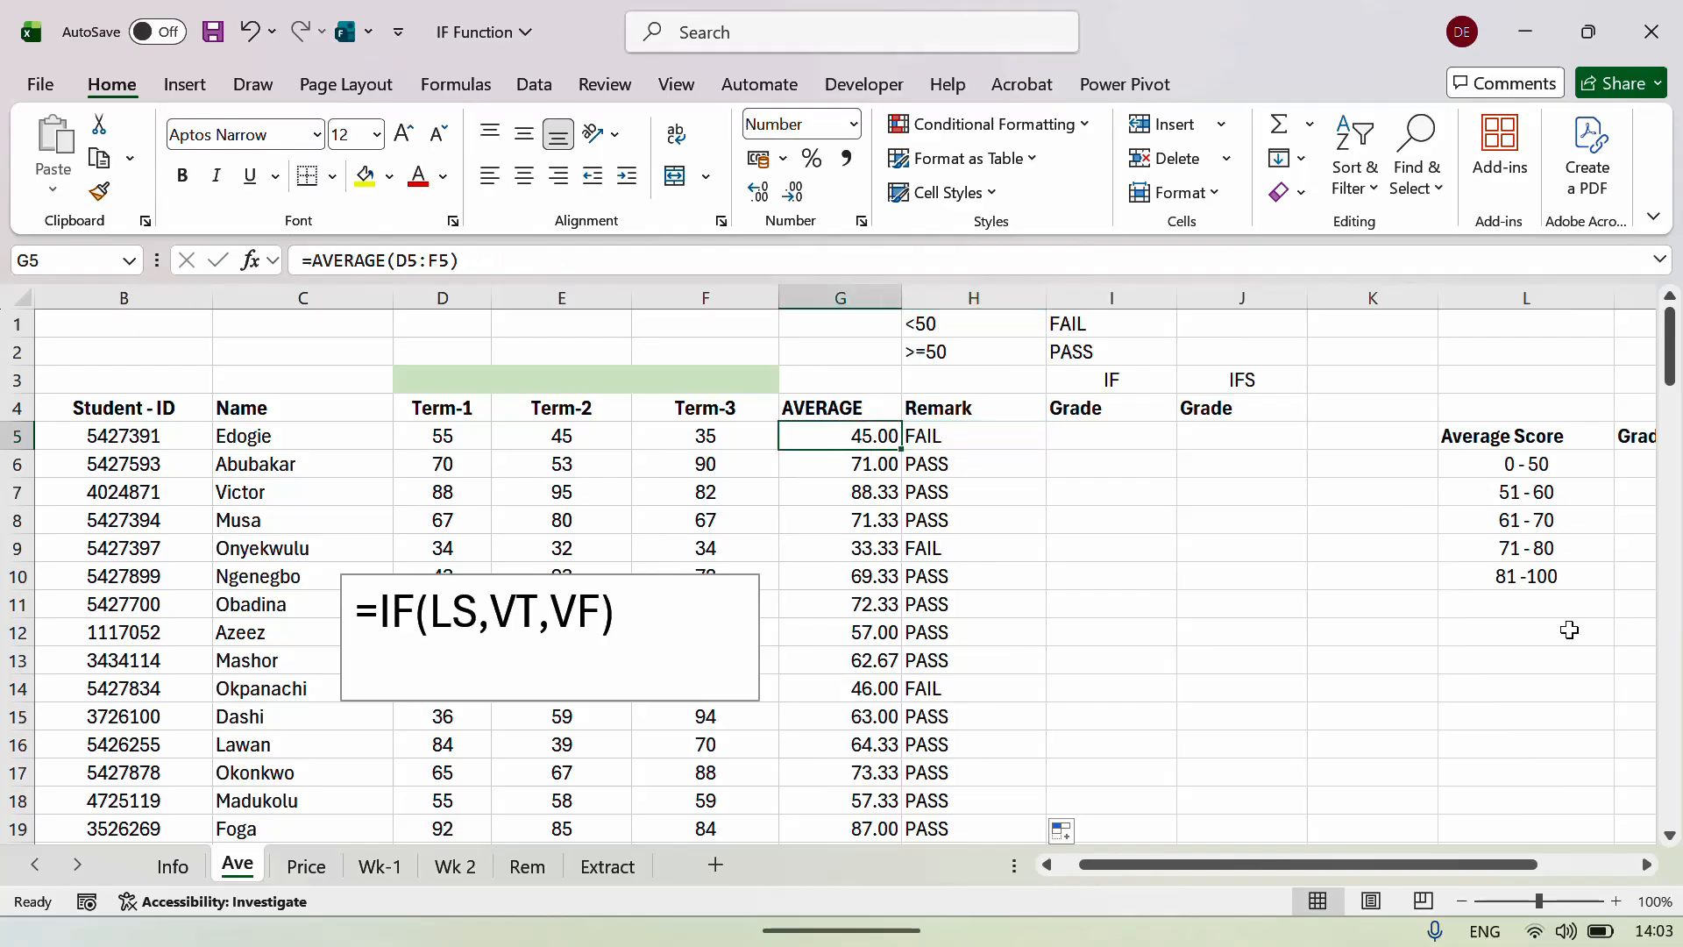
key("Right")
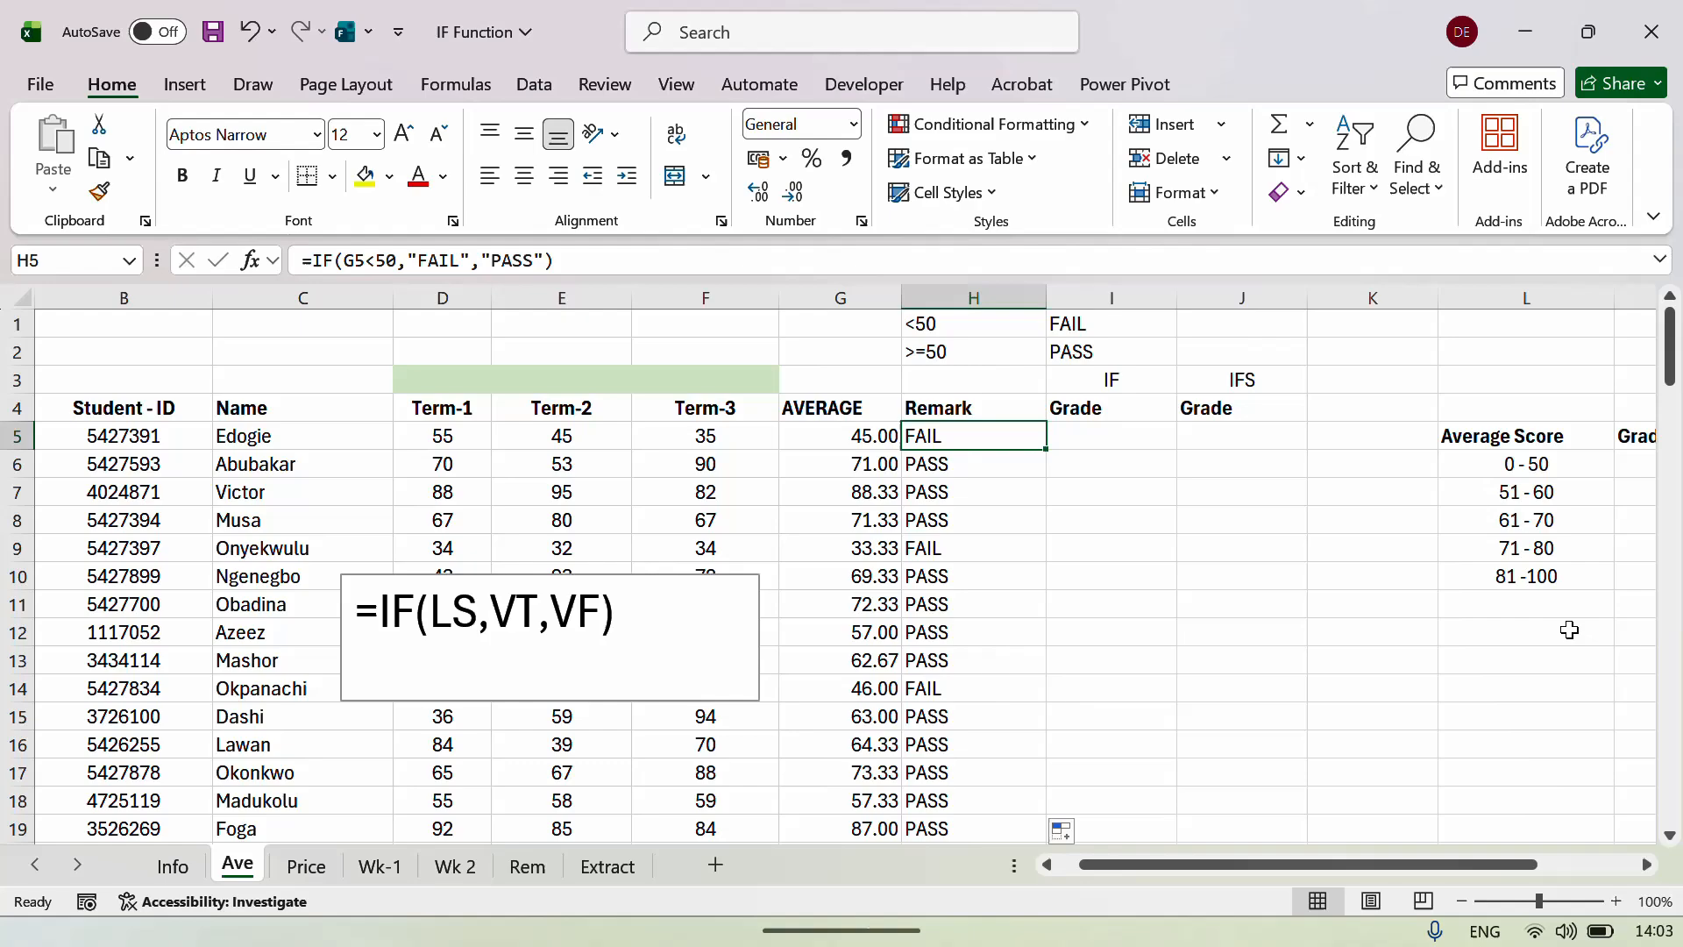
key("Right")
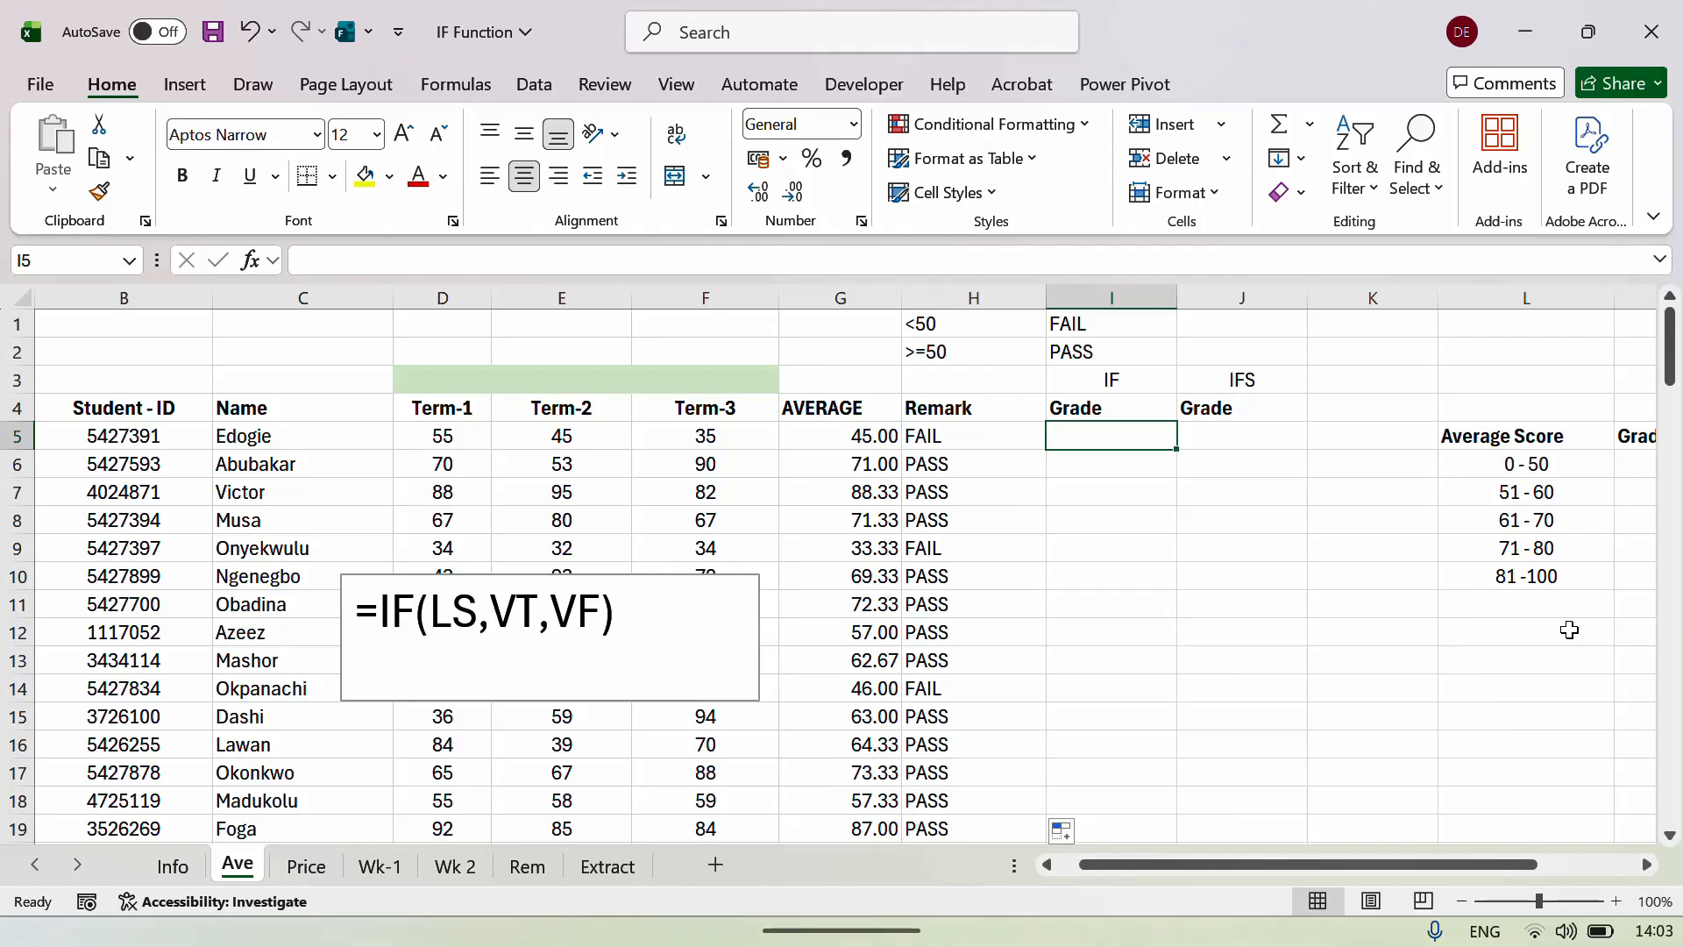
key("Left")
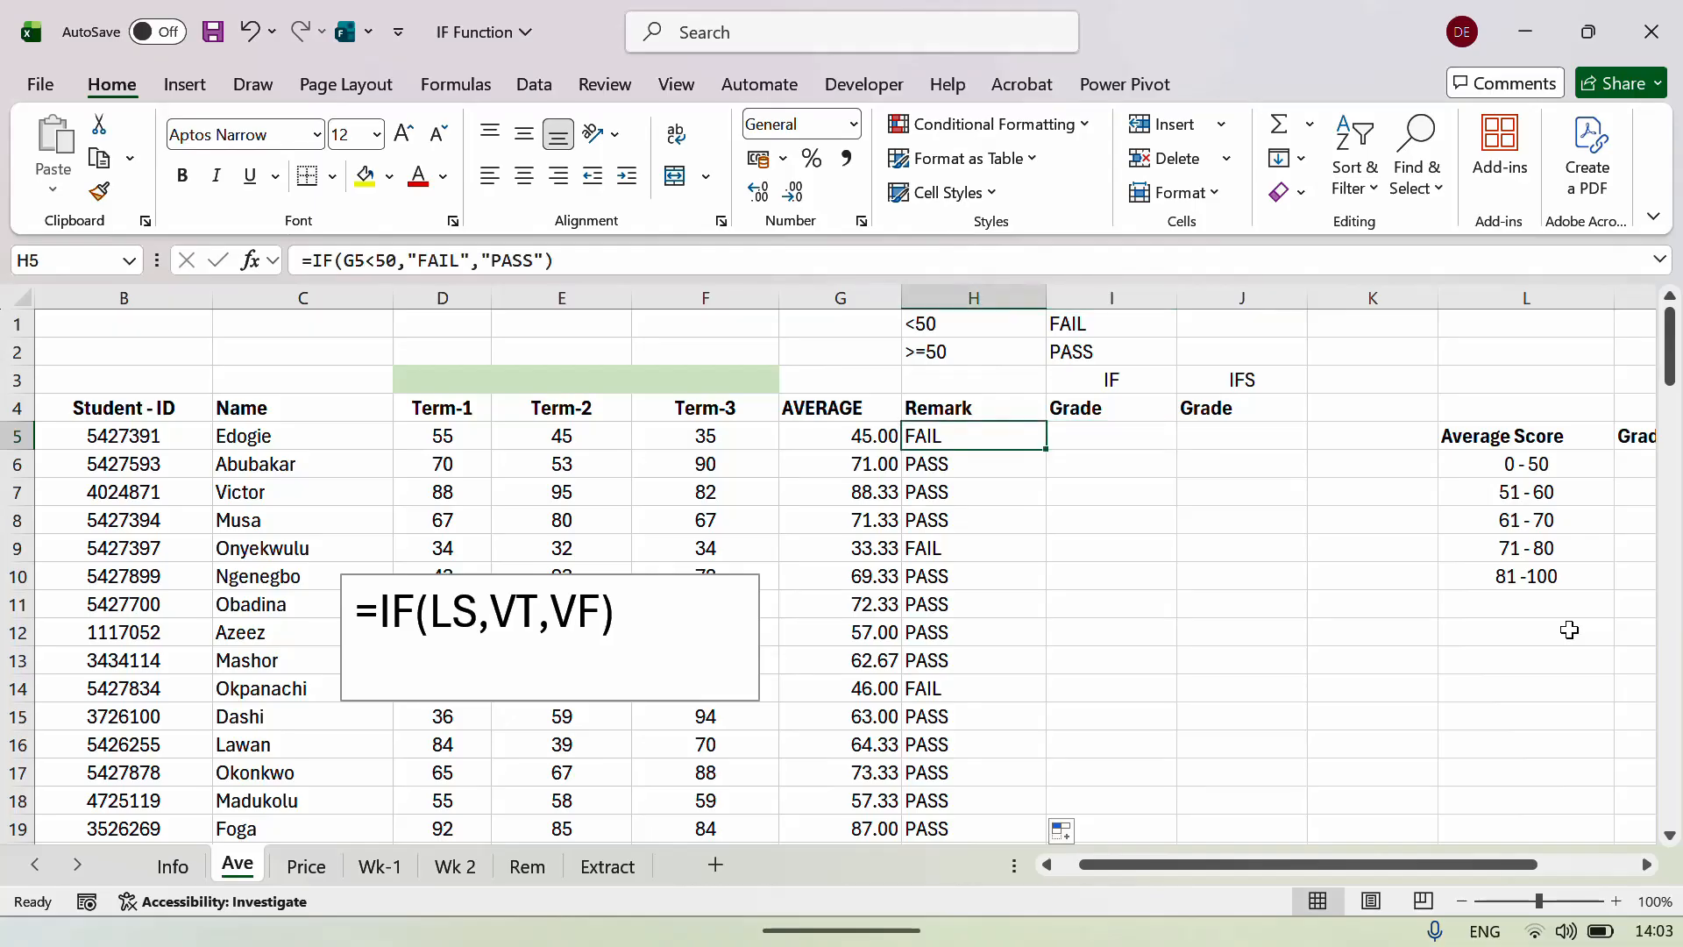
key("Right")
key("Right")
key("Right")
key("Right")
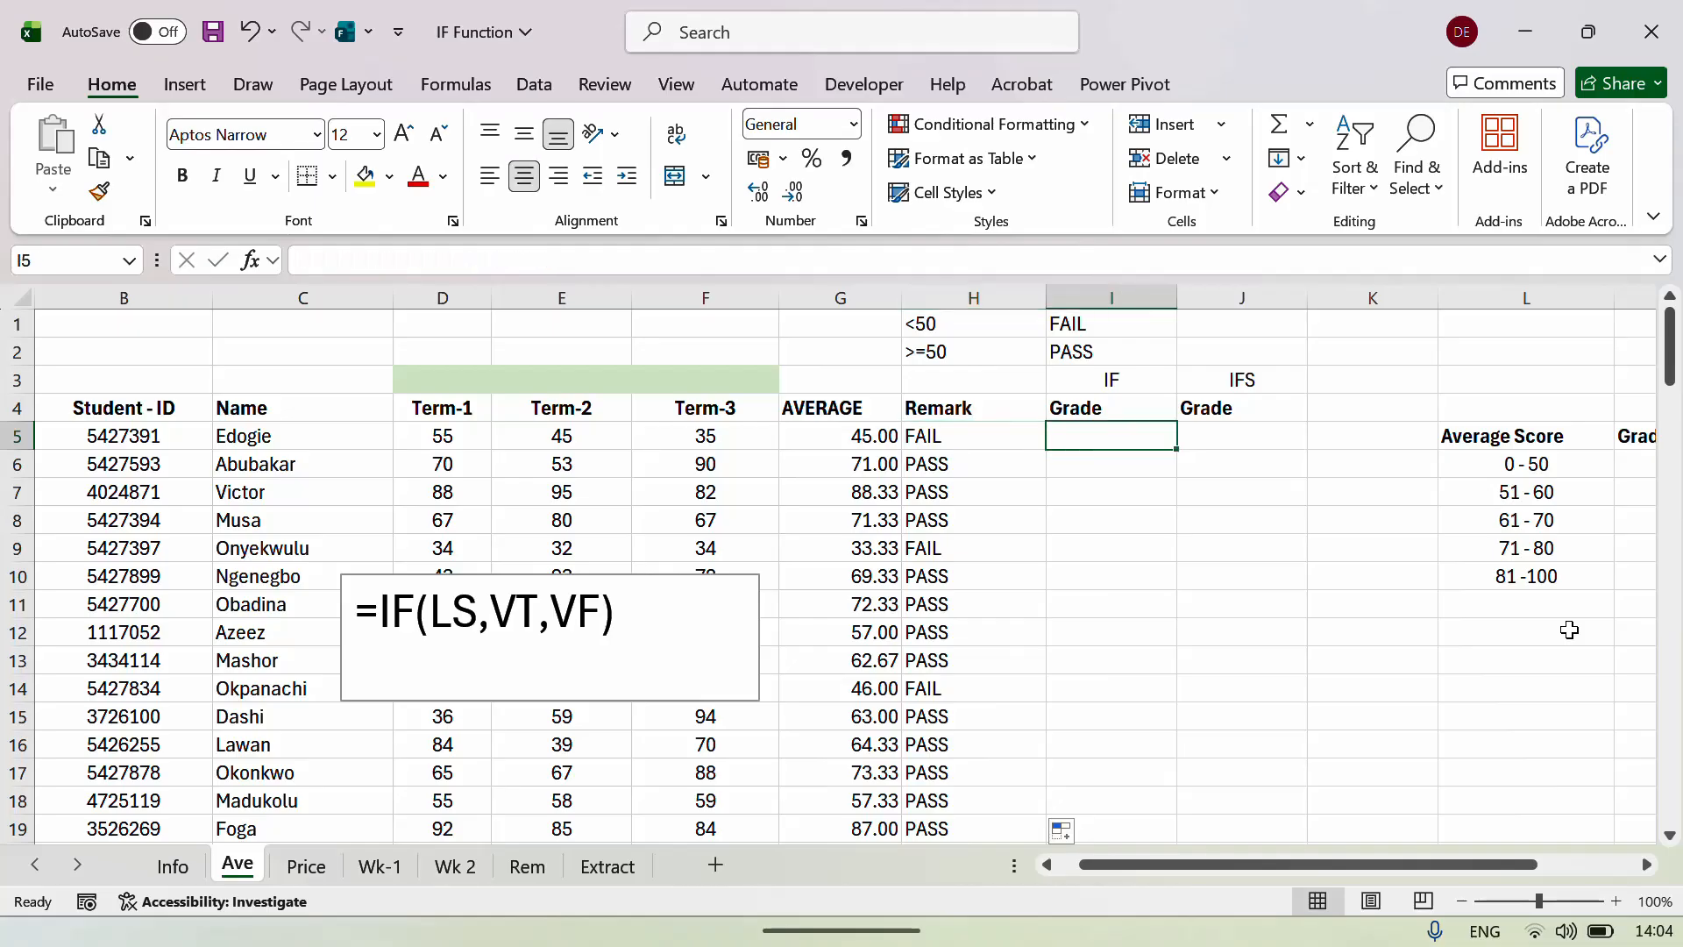
key("Right")
key("Right")
key("Right")
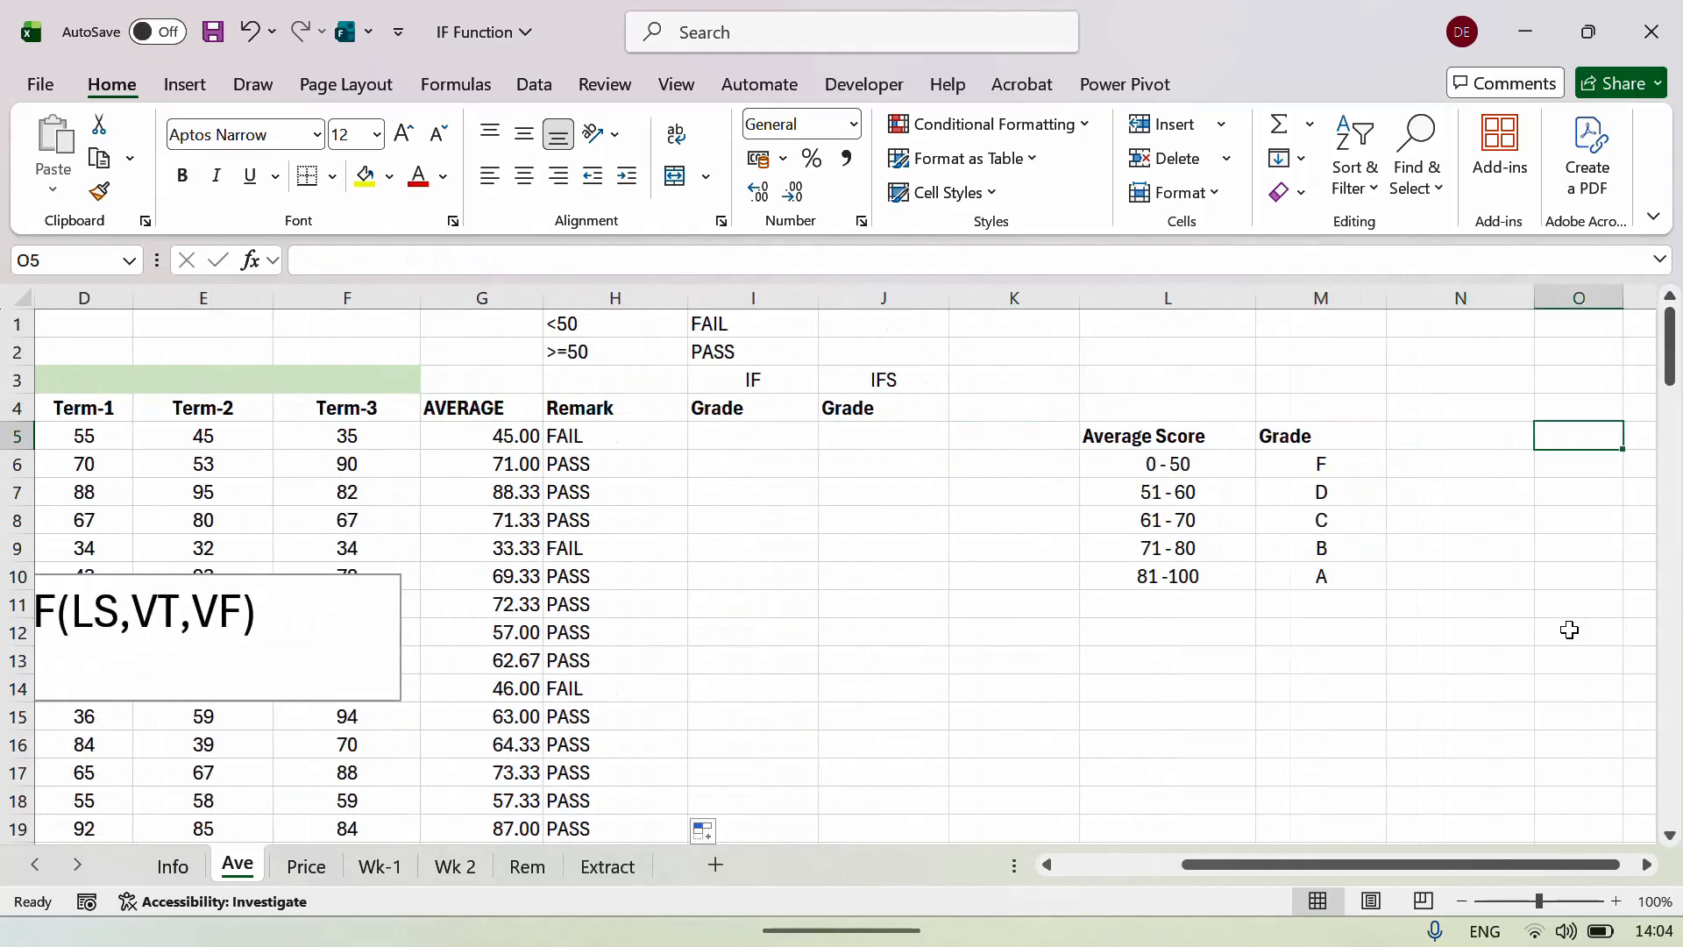
key("Left")
key("Left")
key("Left")
key("Down")
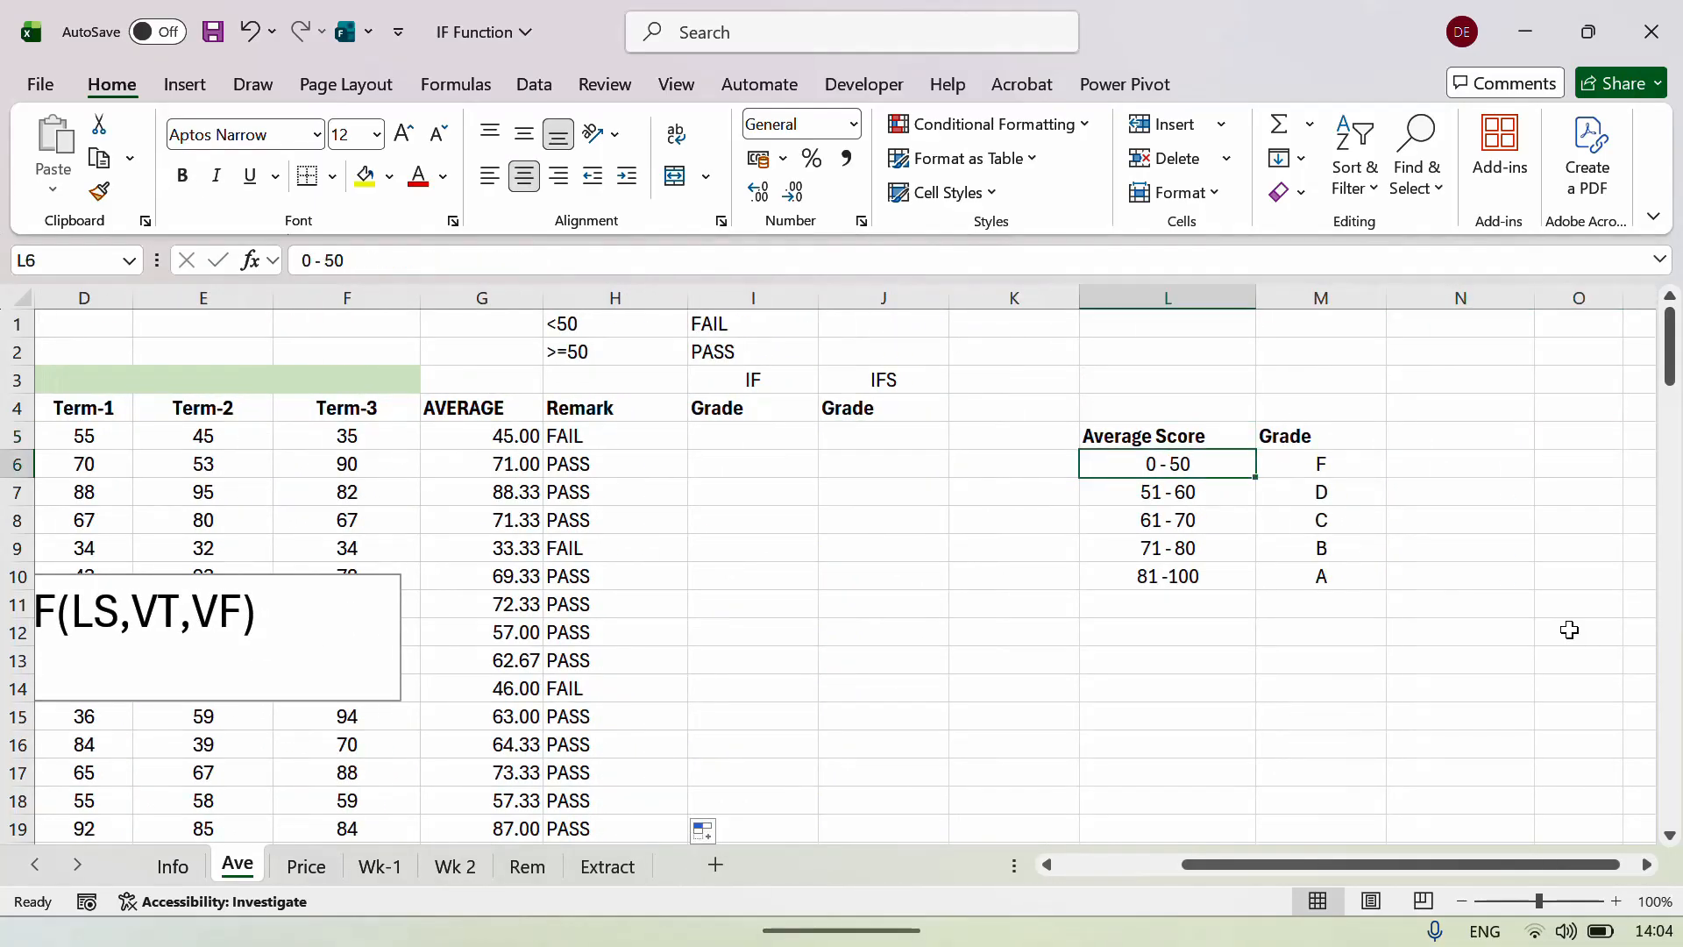
key("Right")
key("Left")
key("Right")
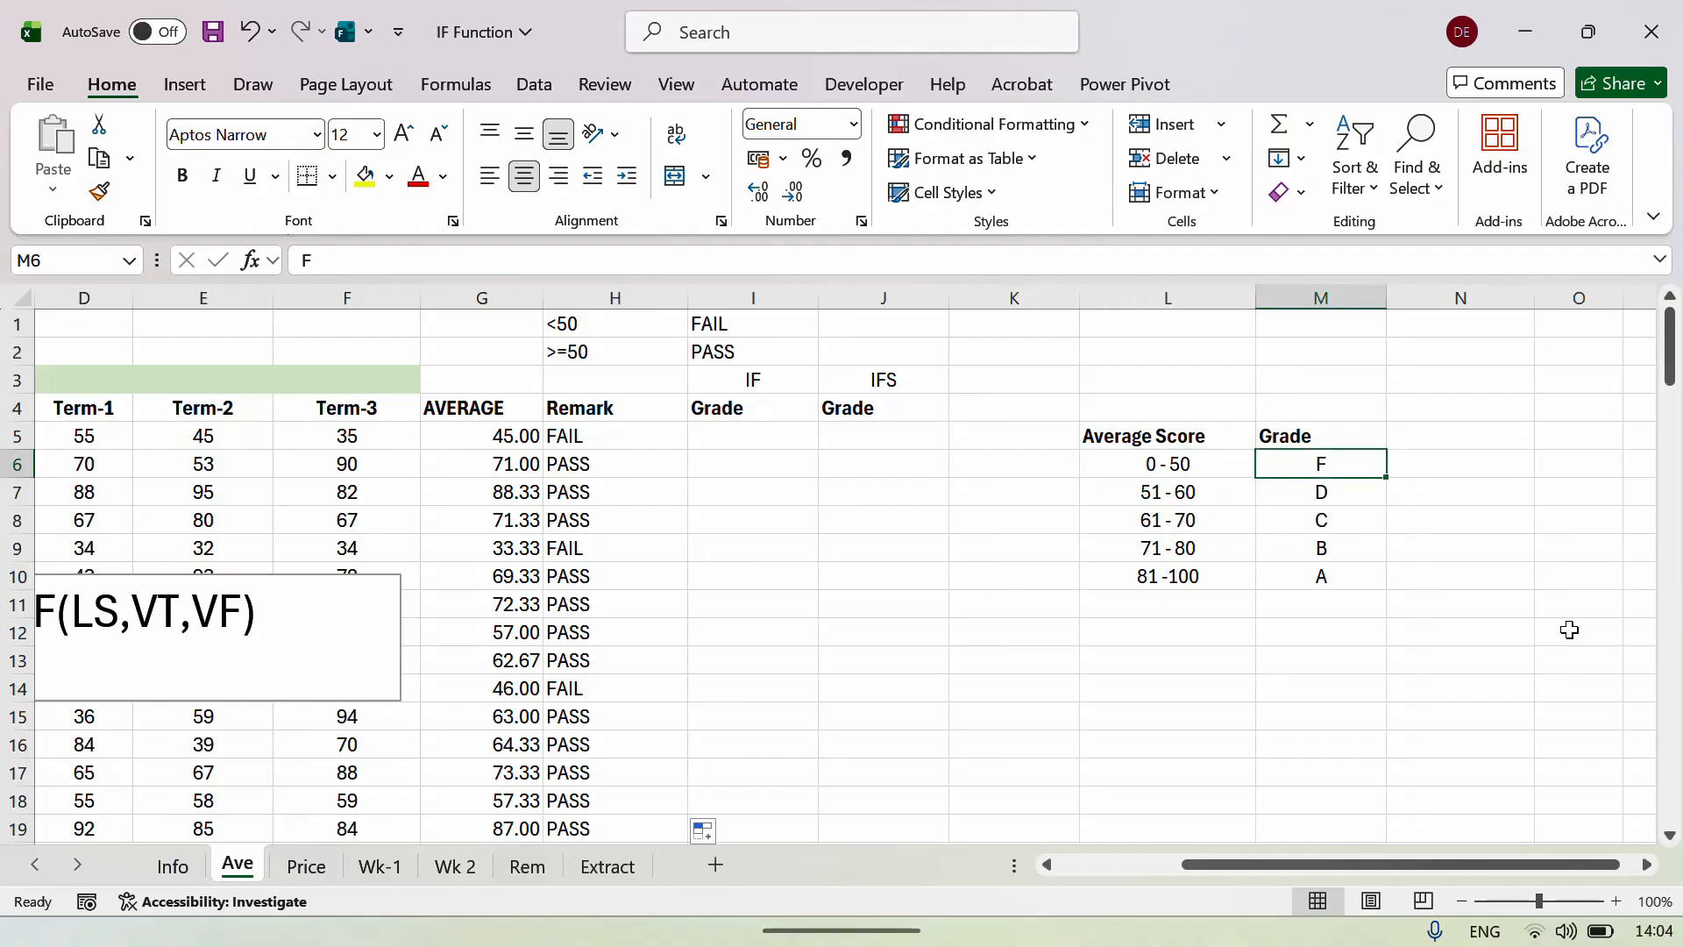
key("Down")
key("Left")
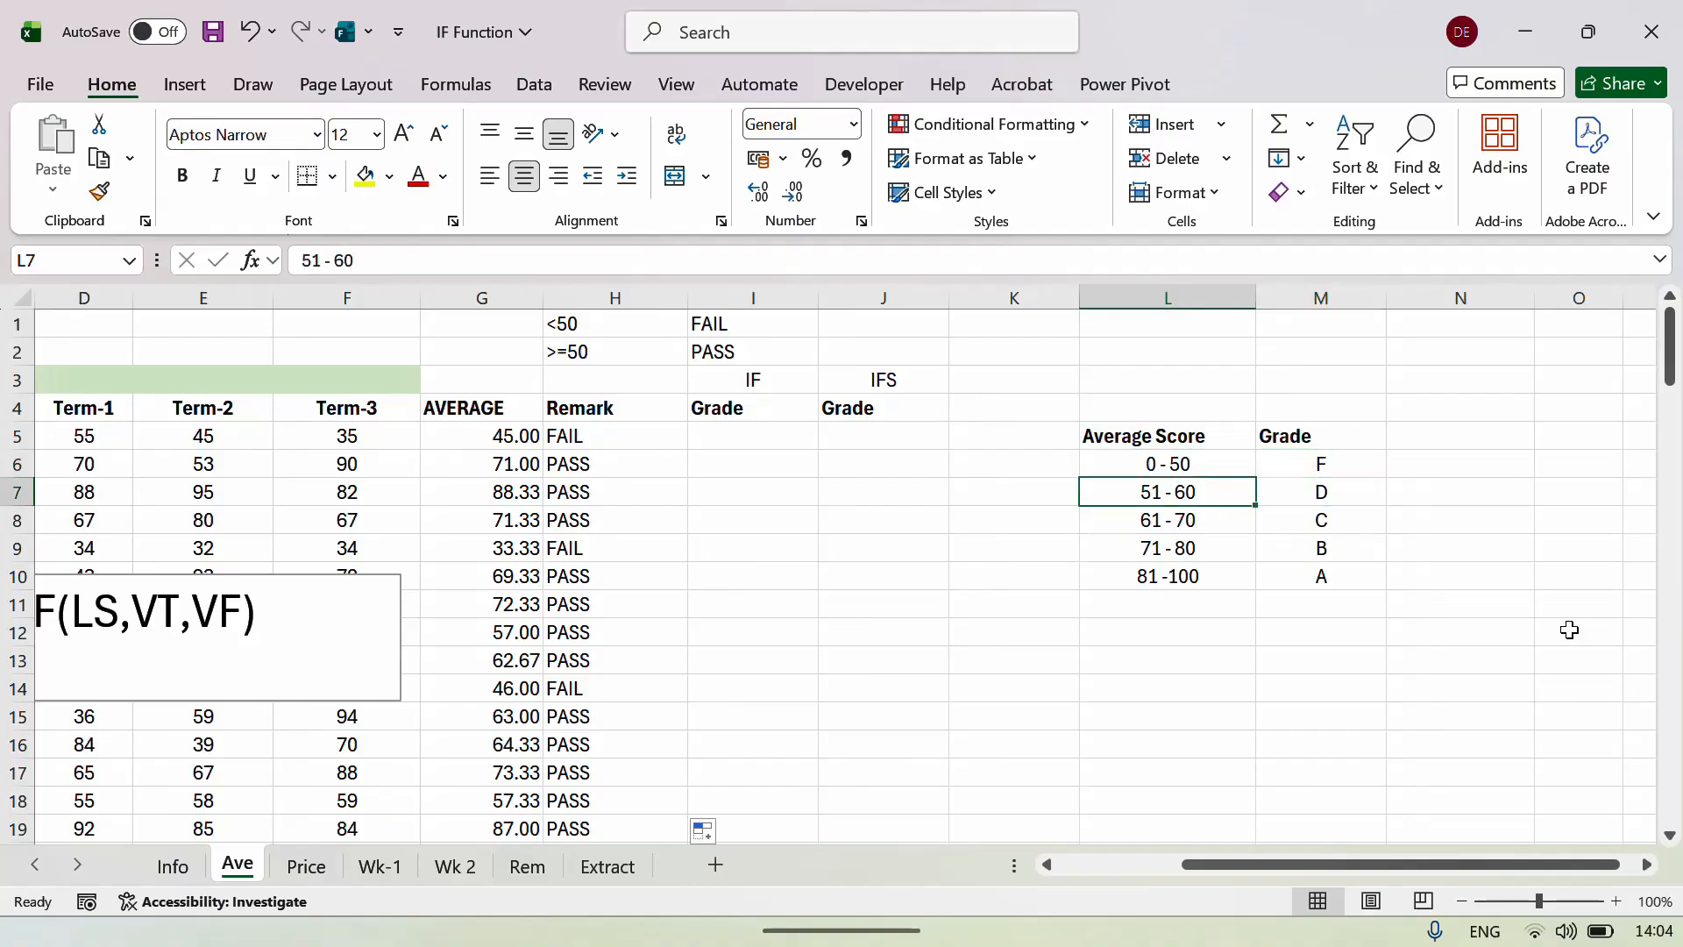
key("Right")
key("Down")
key("Left")
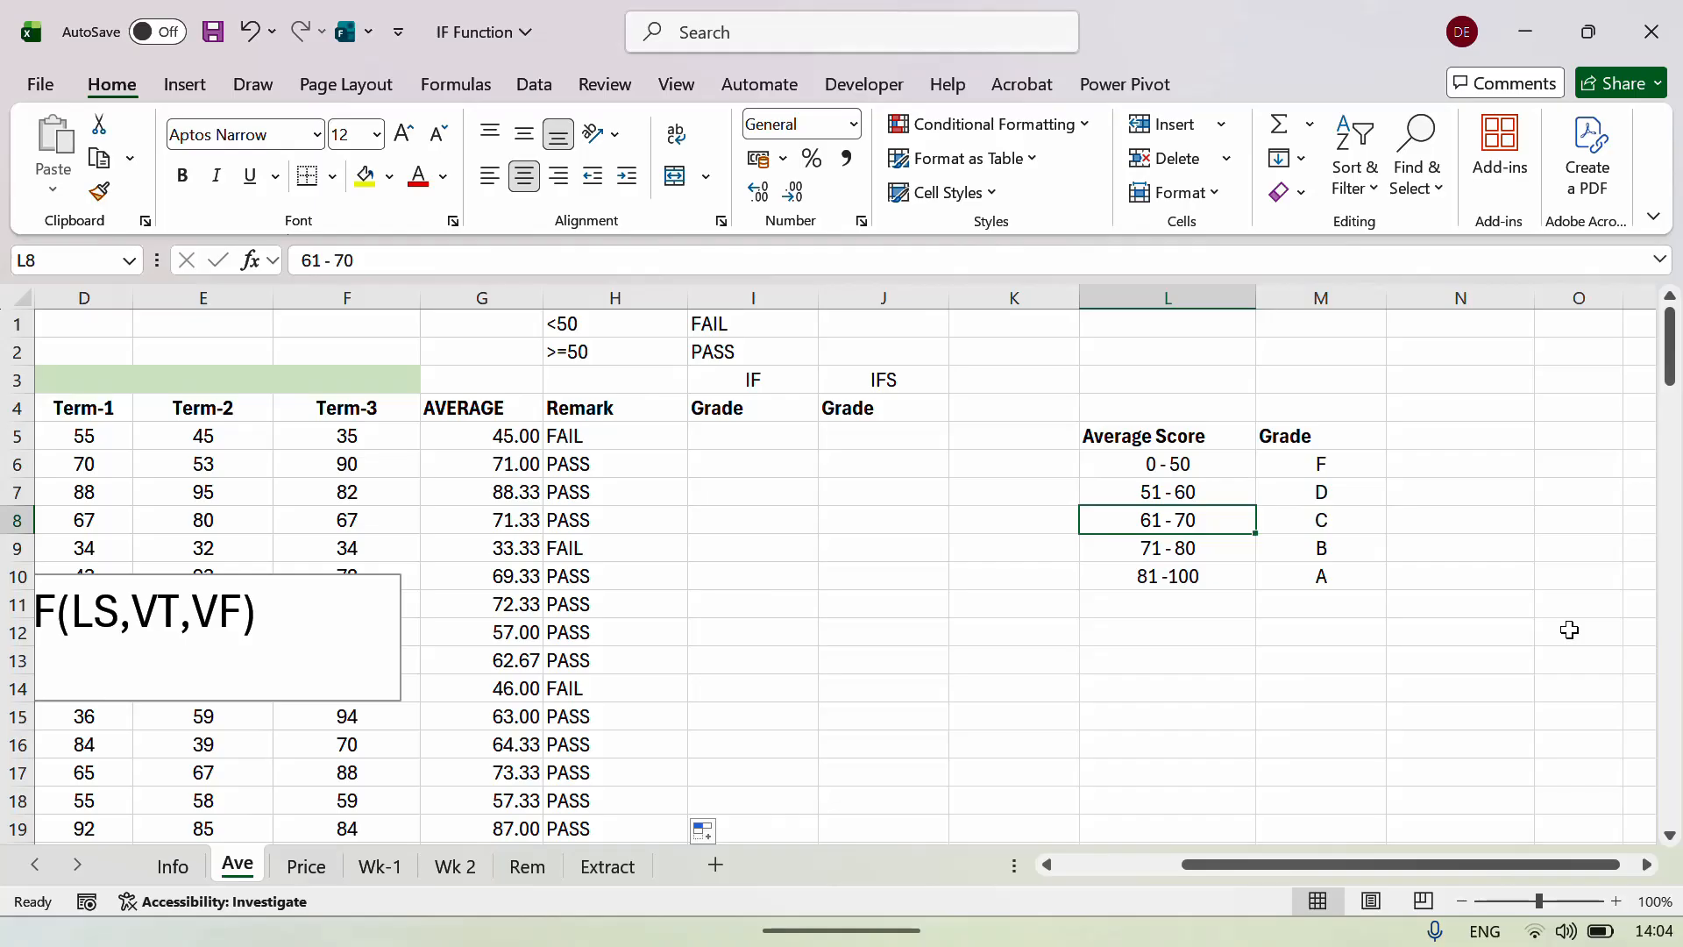
key("Right")
key("Down")
key("Down")
key("Left")
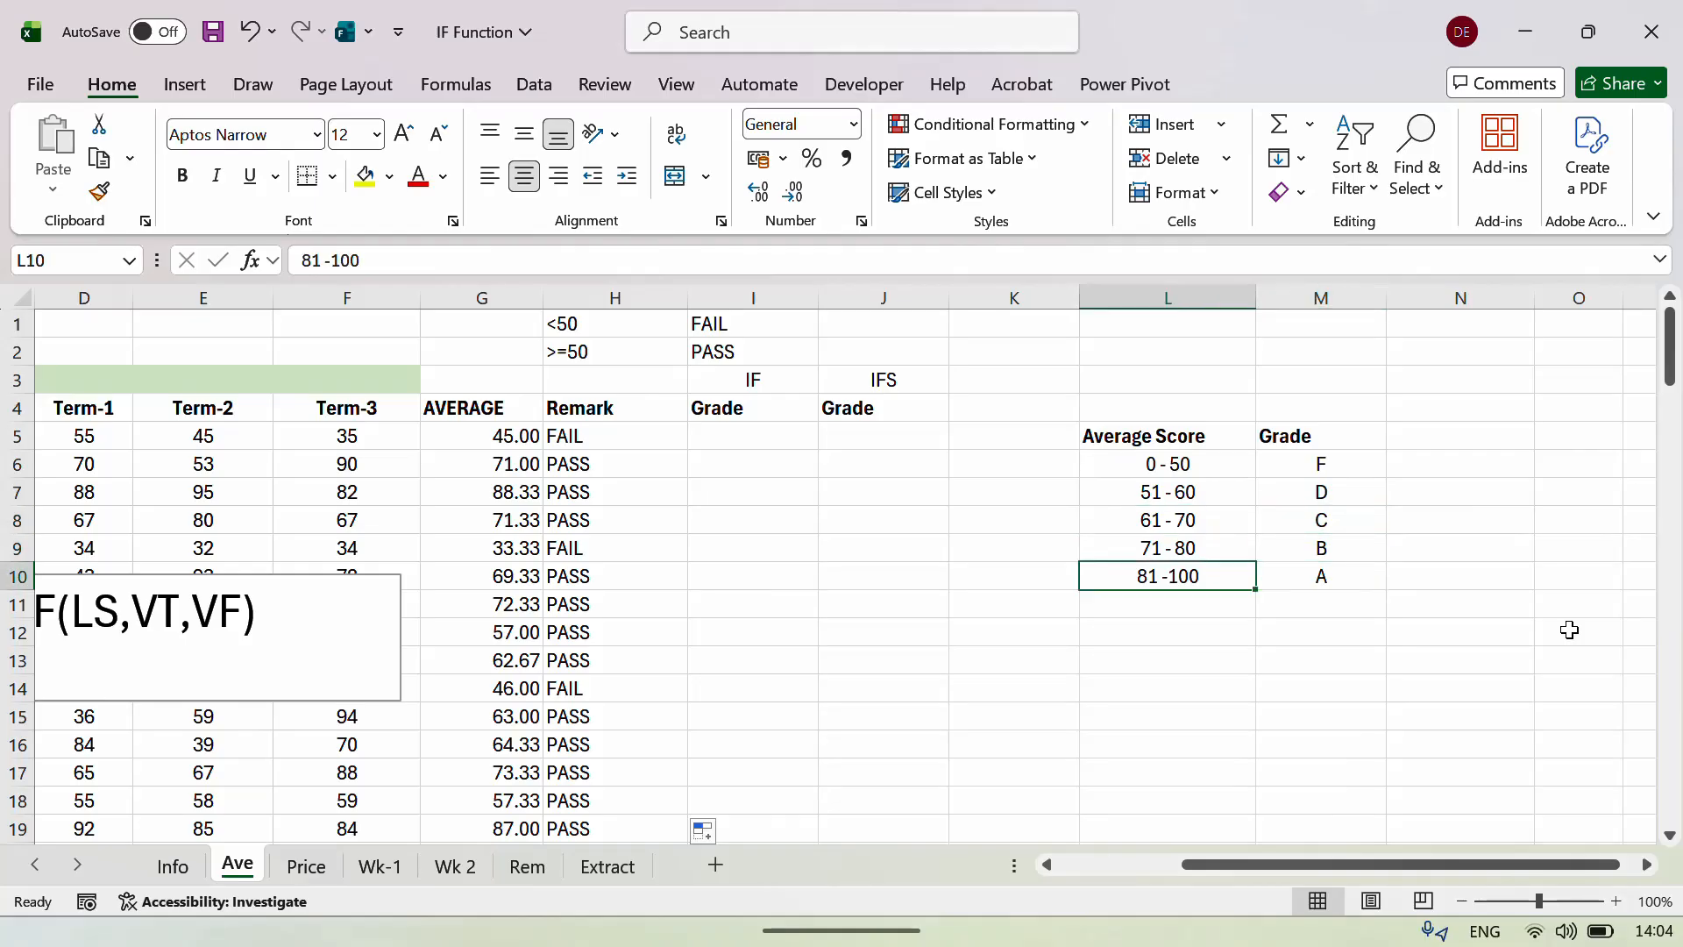
key("Right")
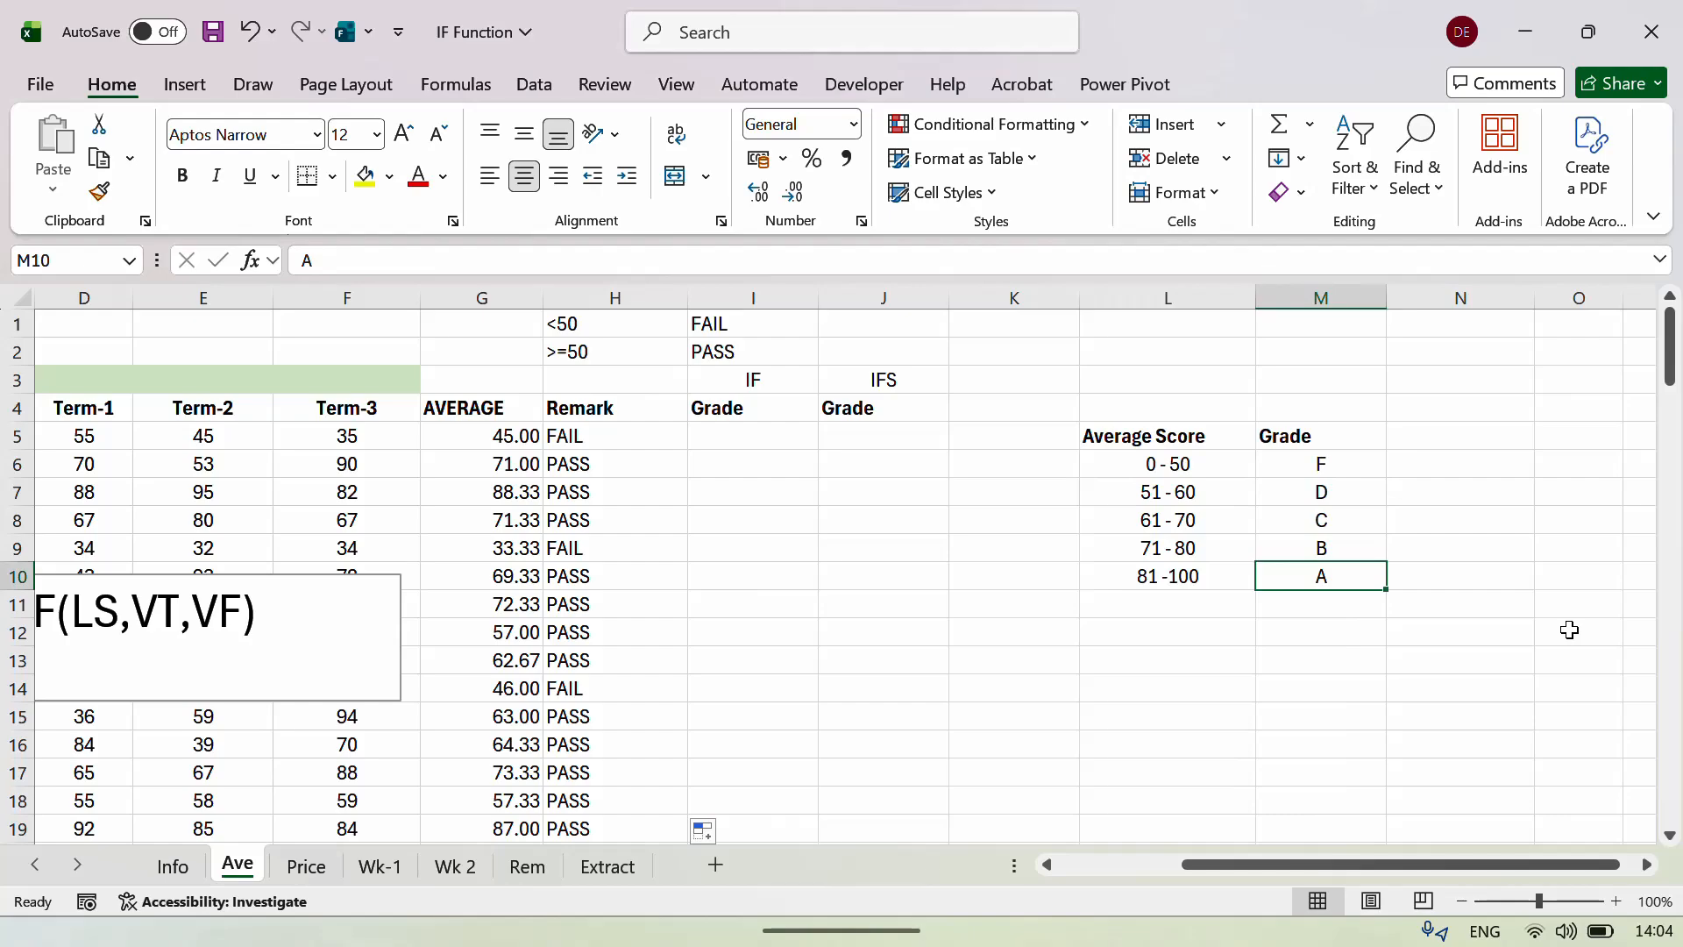
key("Left")
key("Left")
key("Left")
key("Up")
key("Up")
key("Up")
key("Up")
key("Up")
key("Left")
key("Left")
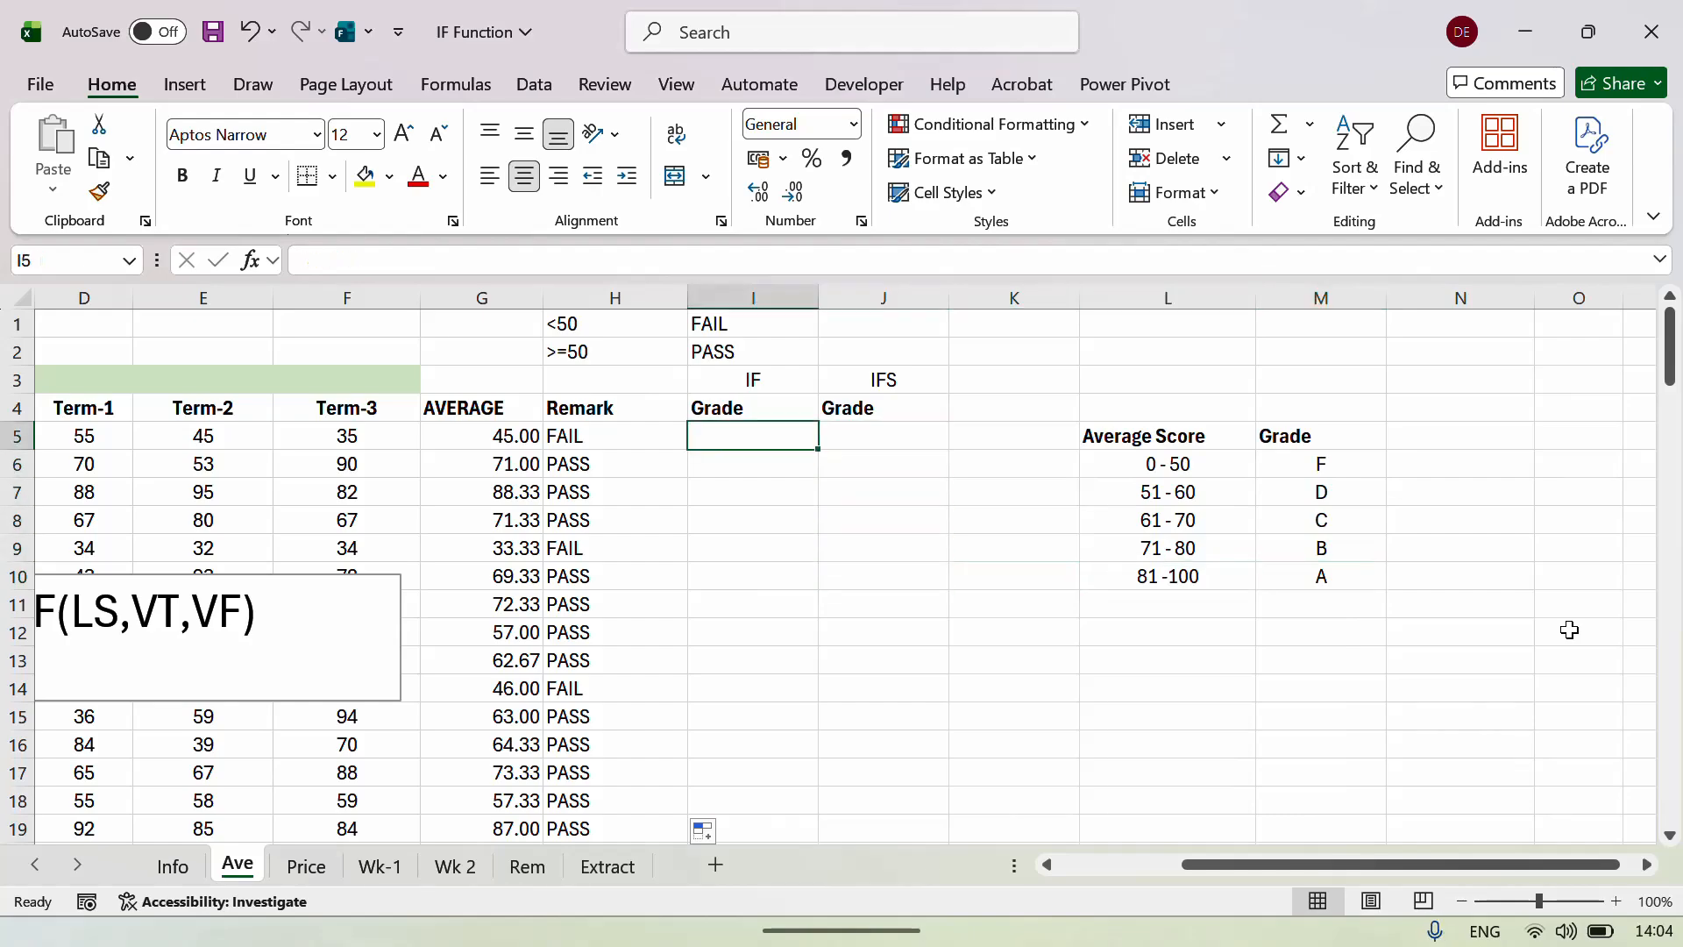
key("Left")
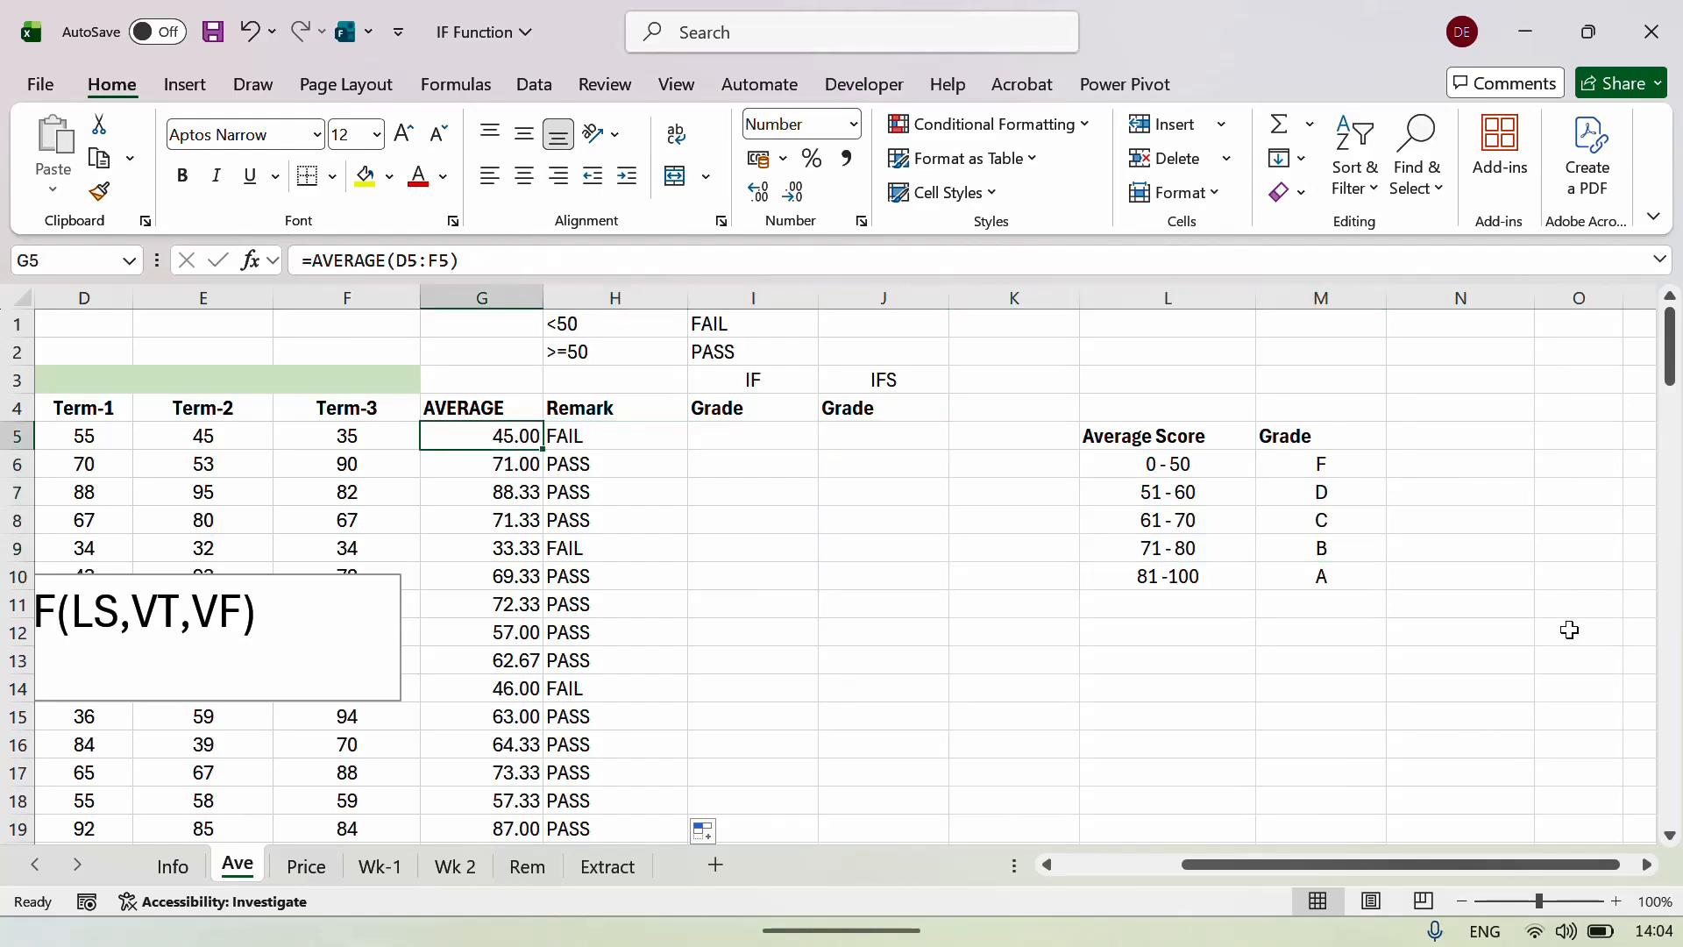
key("Down")
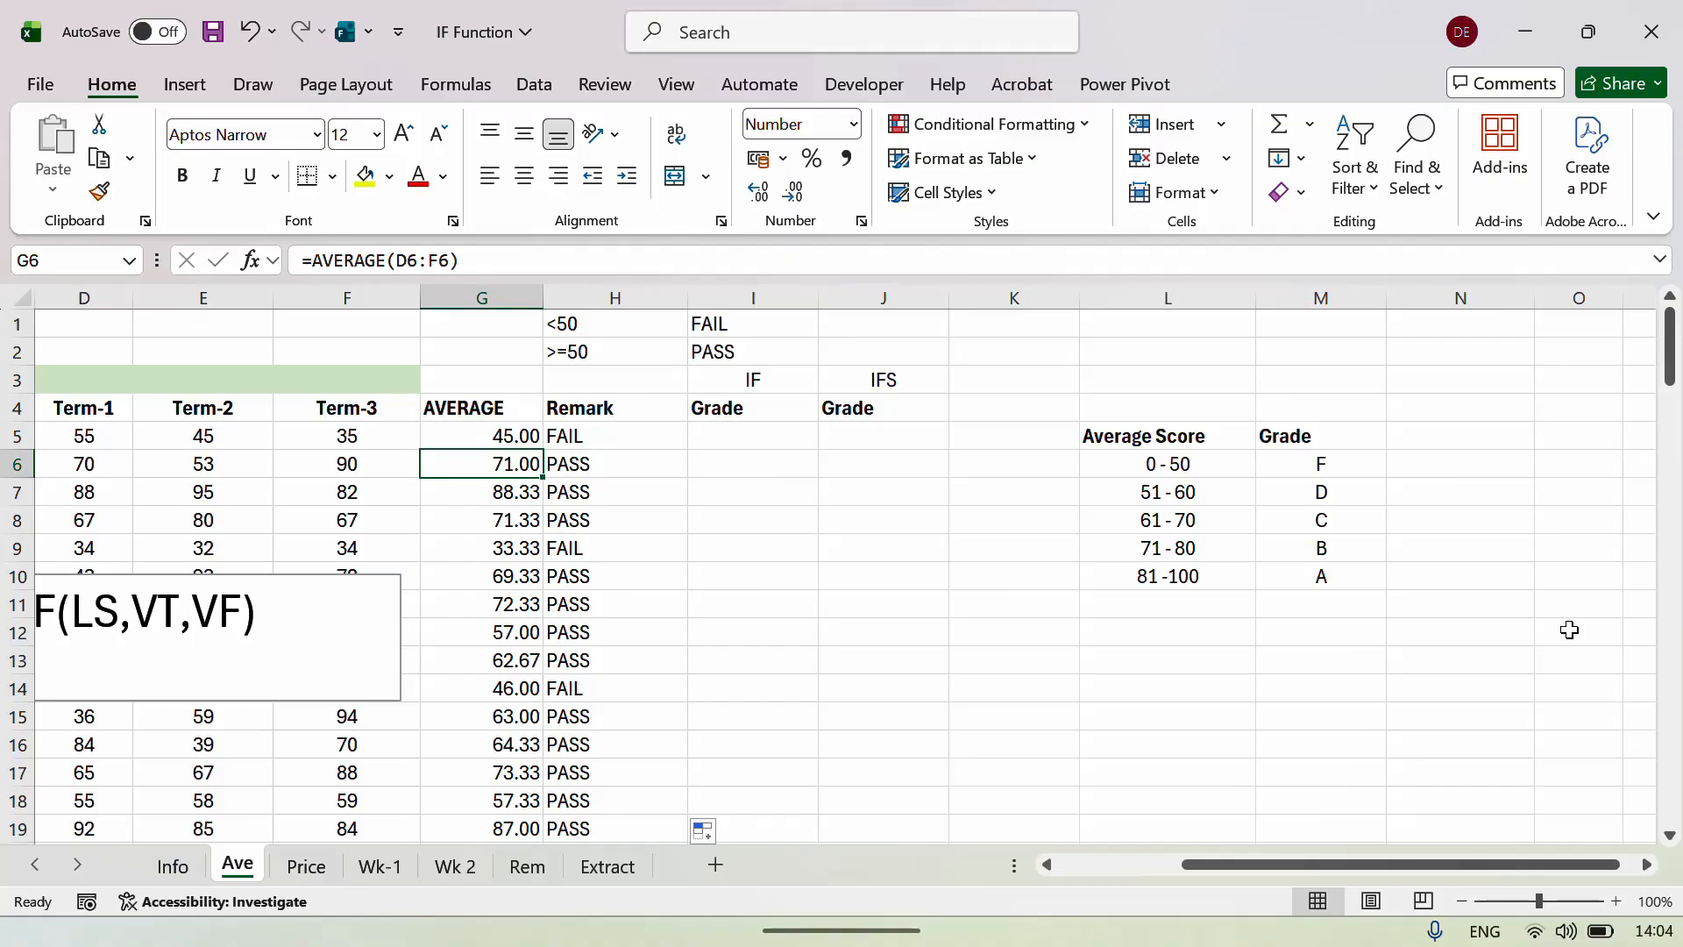
key("Right")
key("Right")
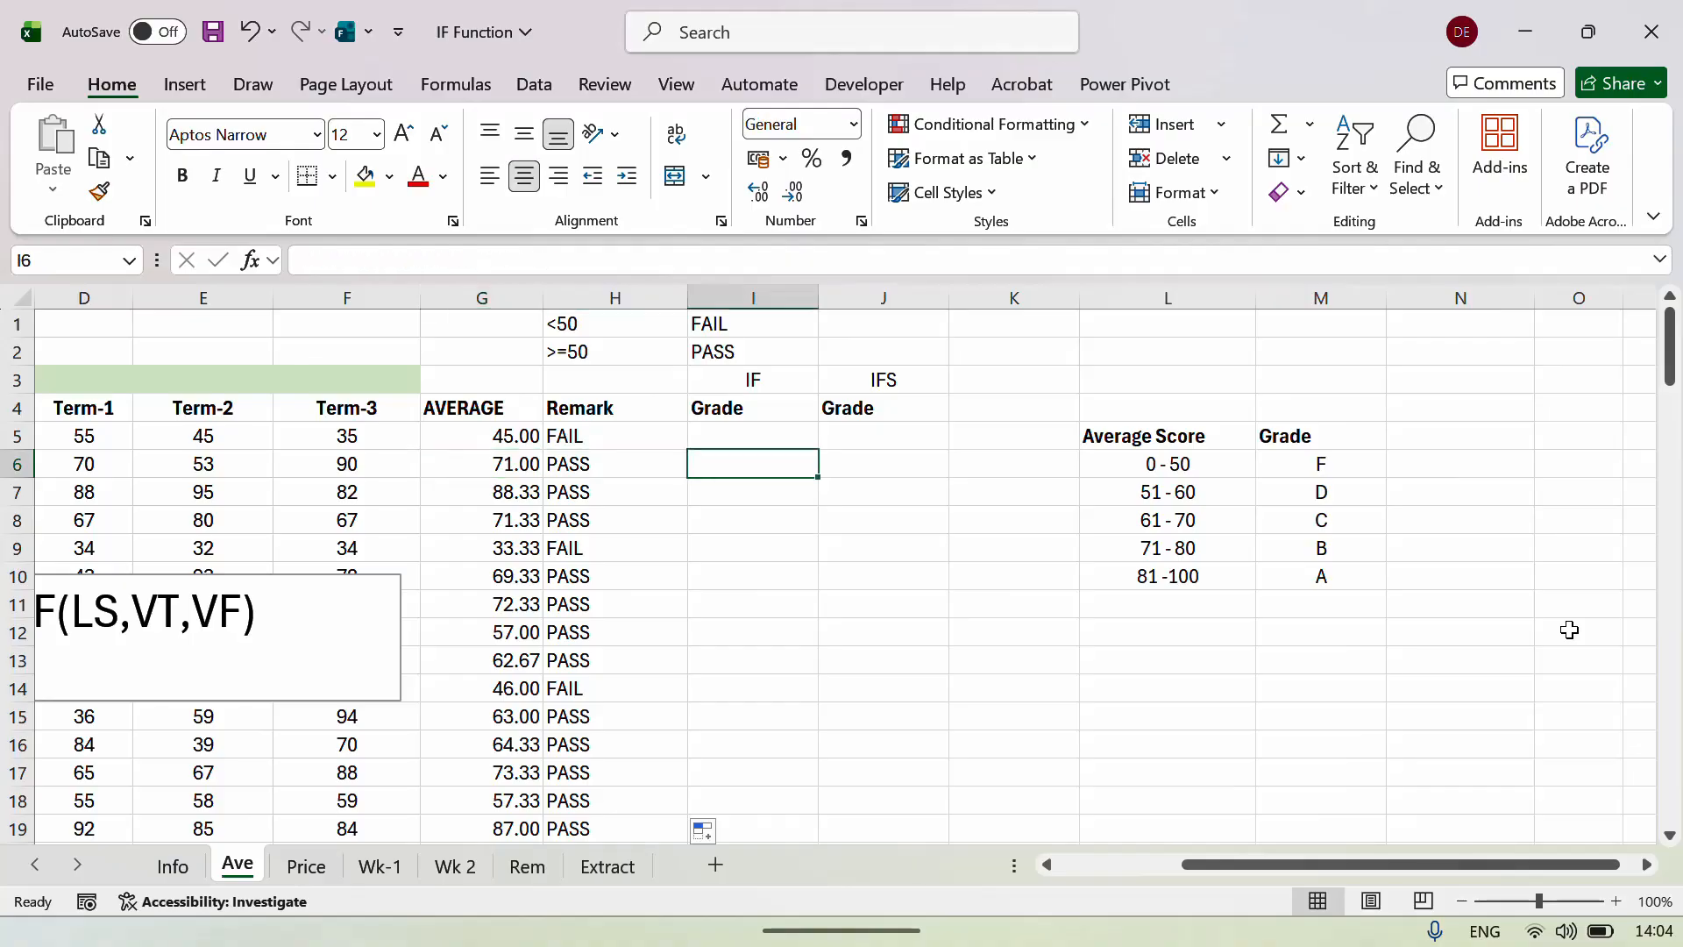
key("Up")
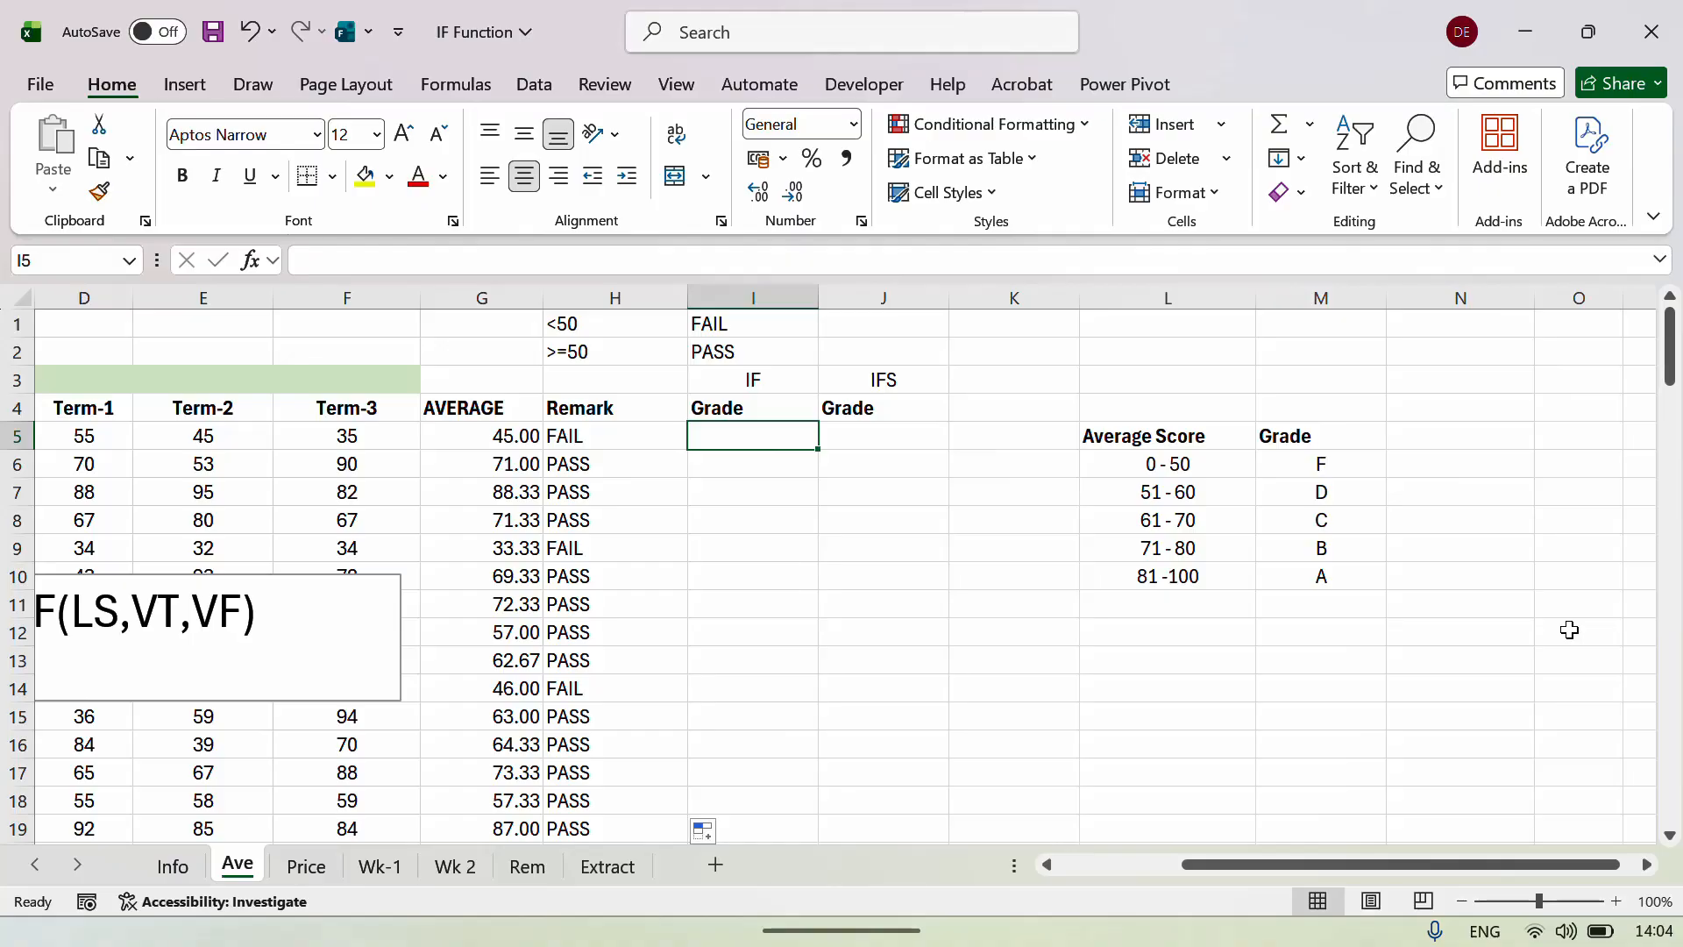
Start I5's nested IF on G5: below 51 returns F, below 61 returns D.
type("=IF(")
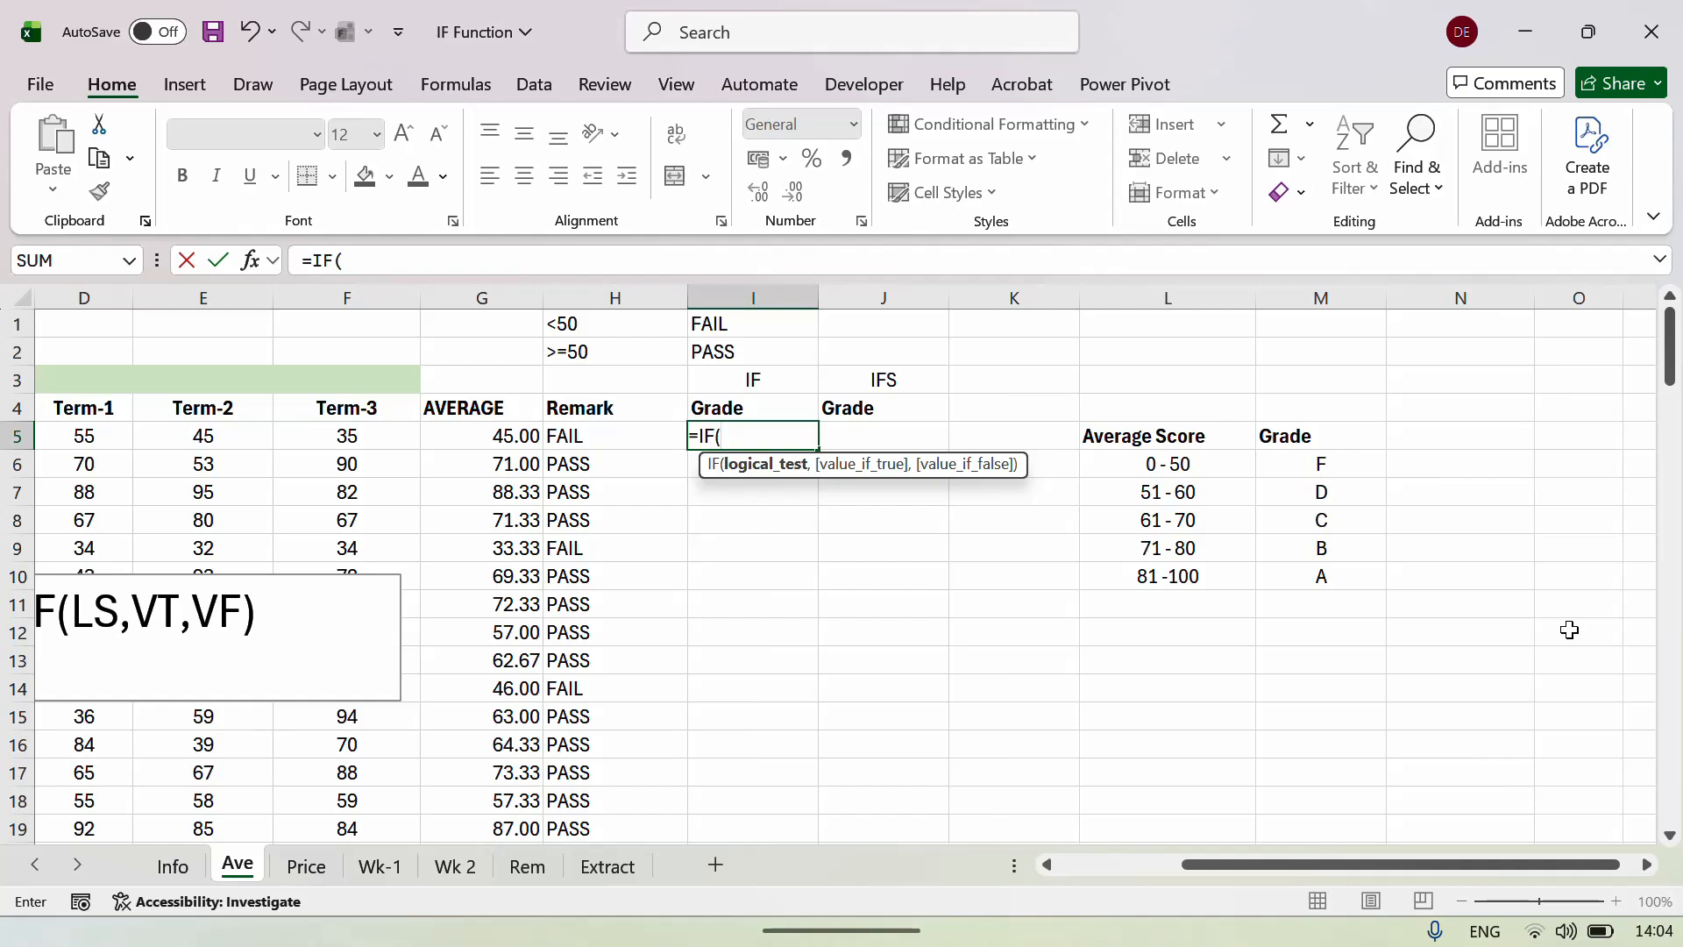
key("Left")
key("Left")
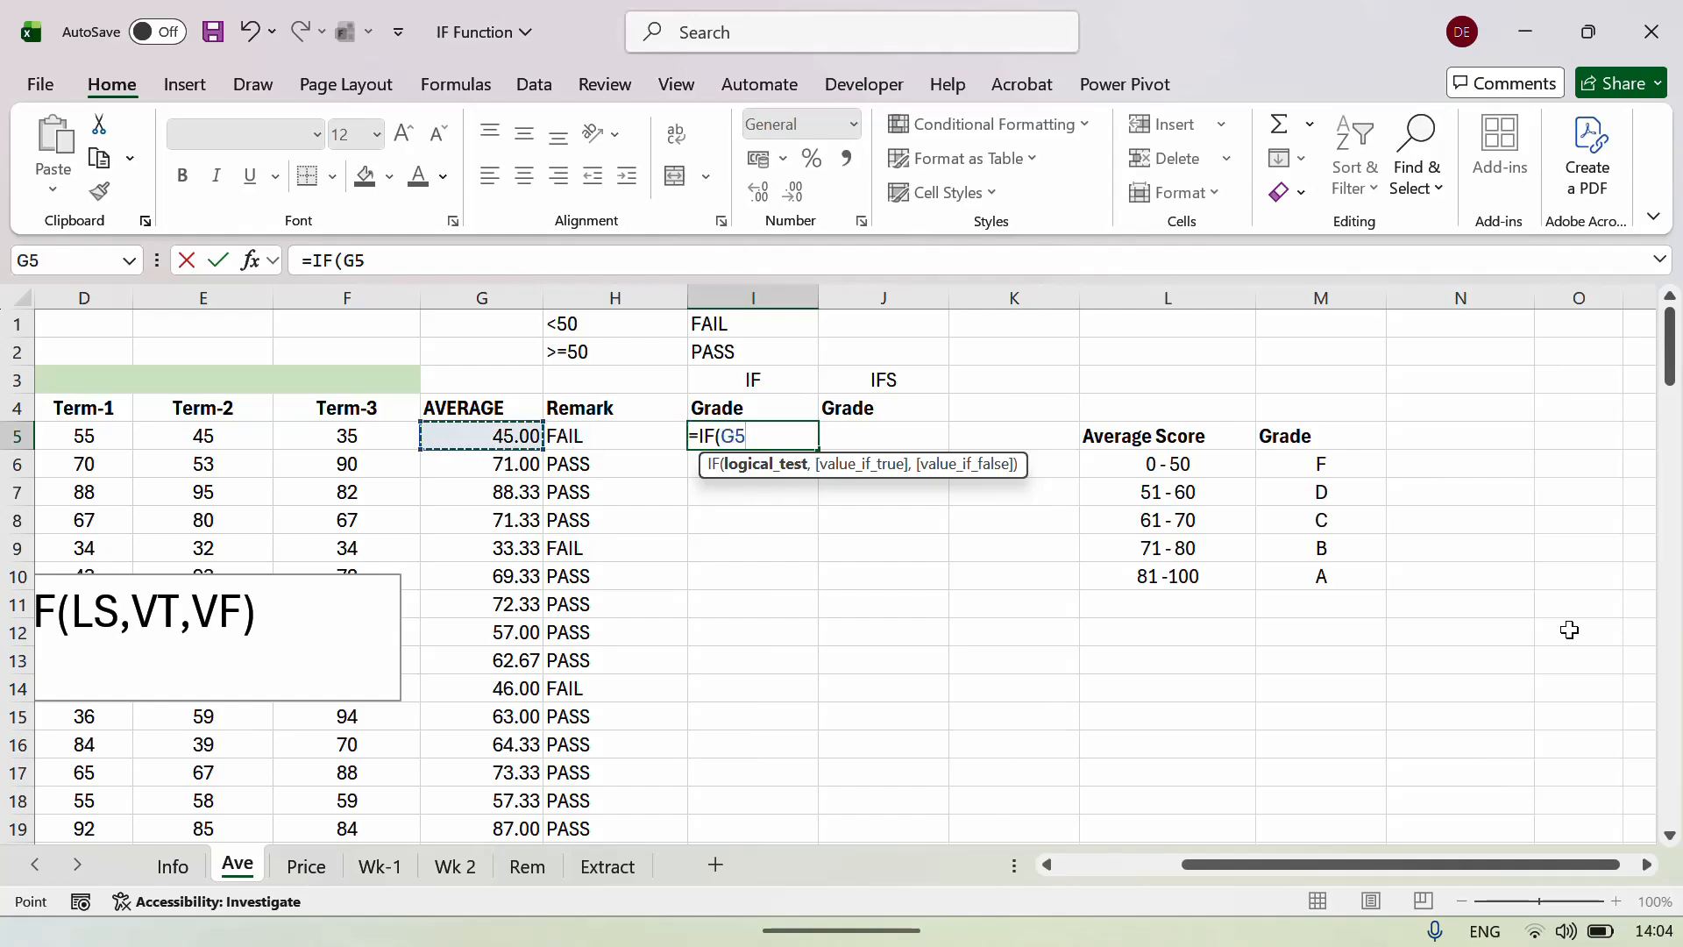
type("<51")
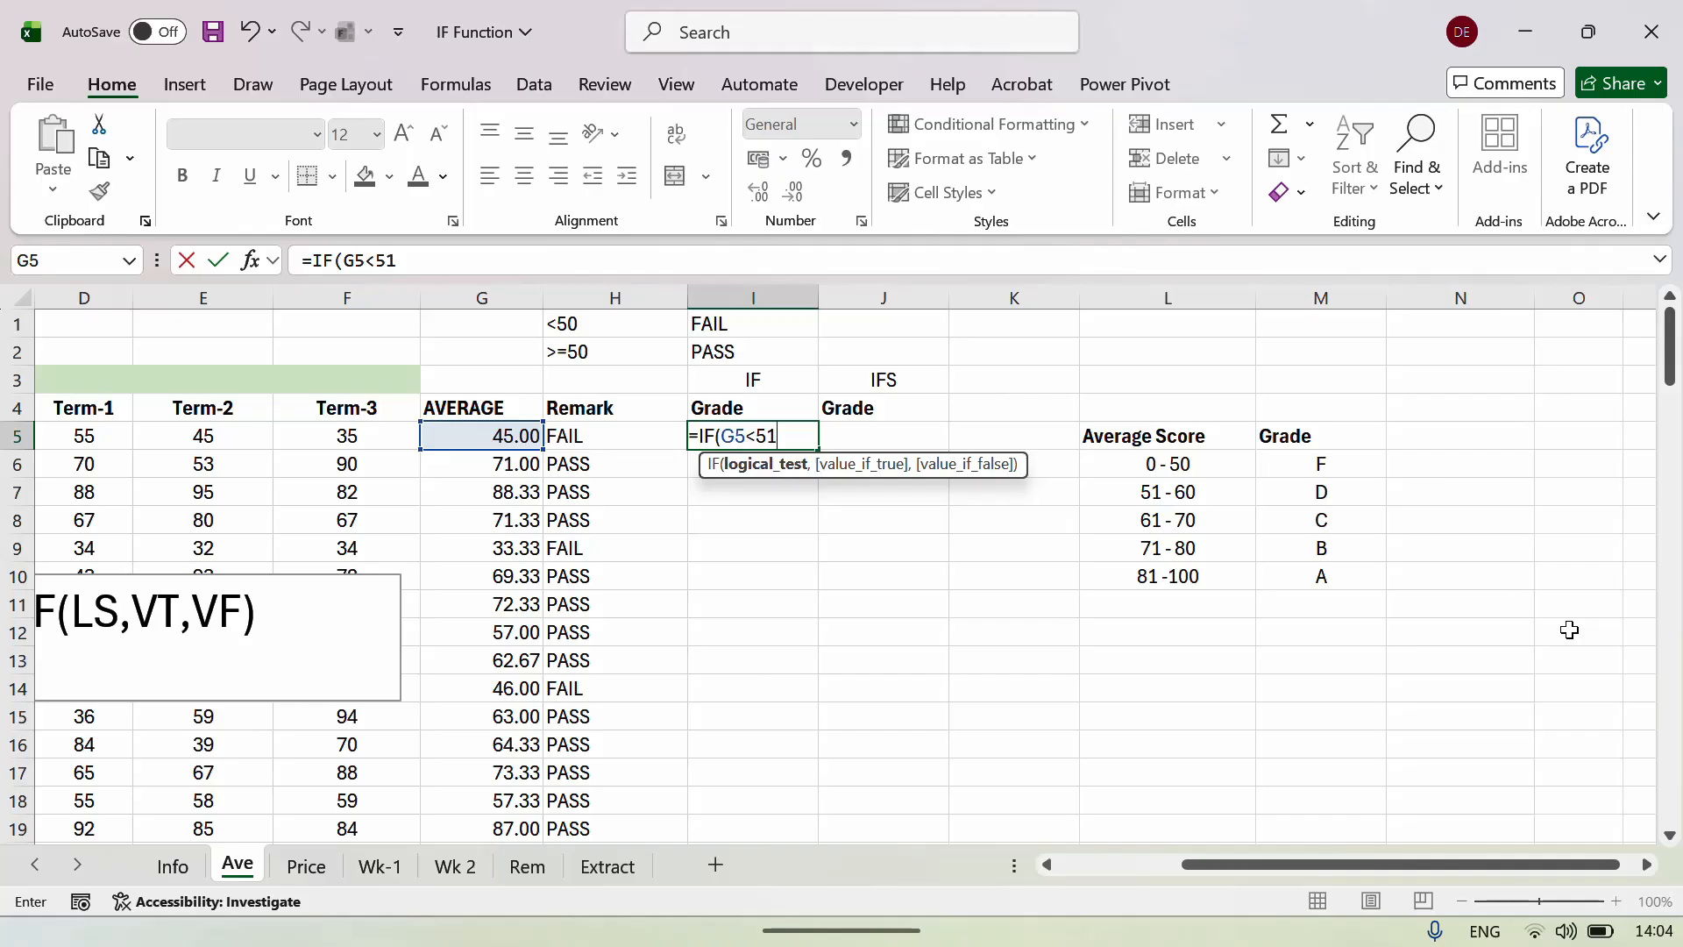
type(",")
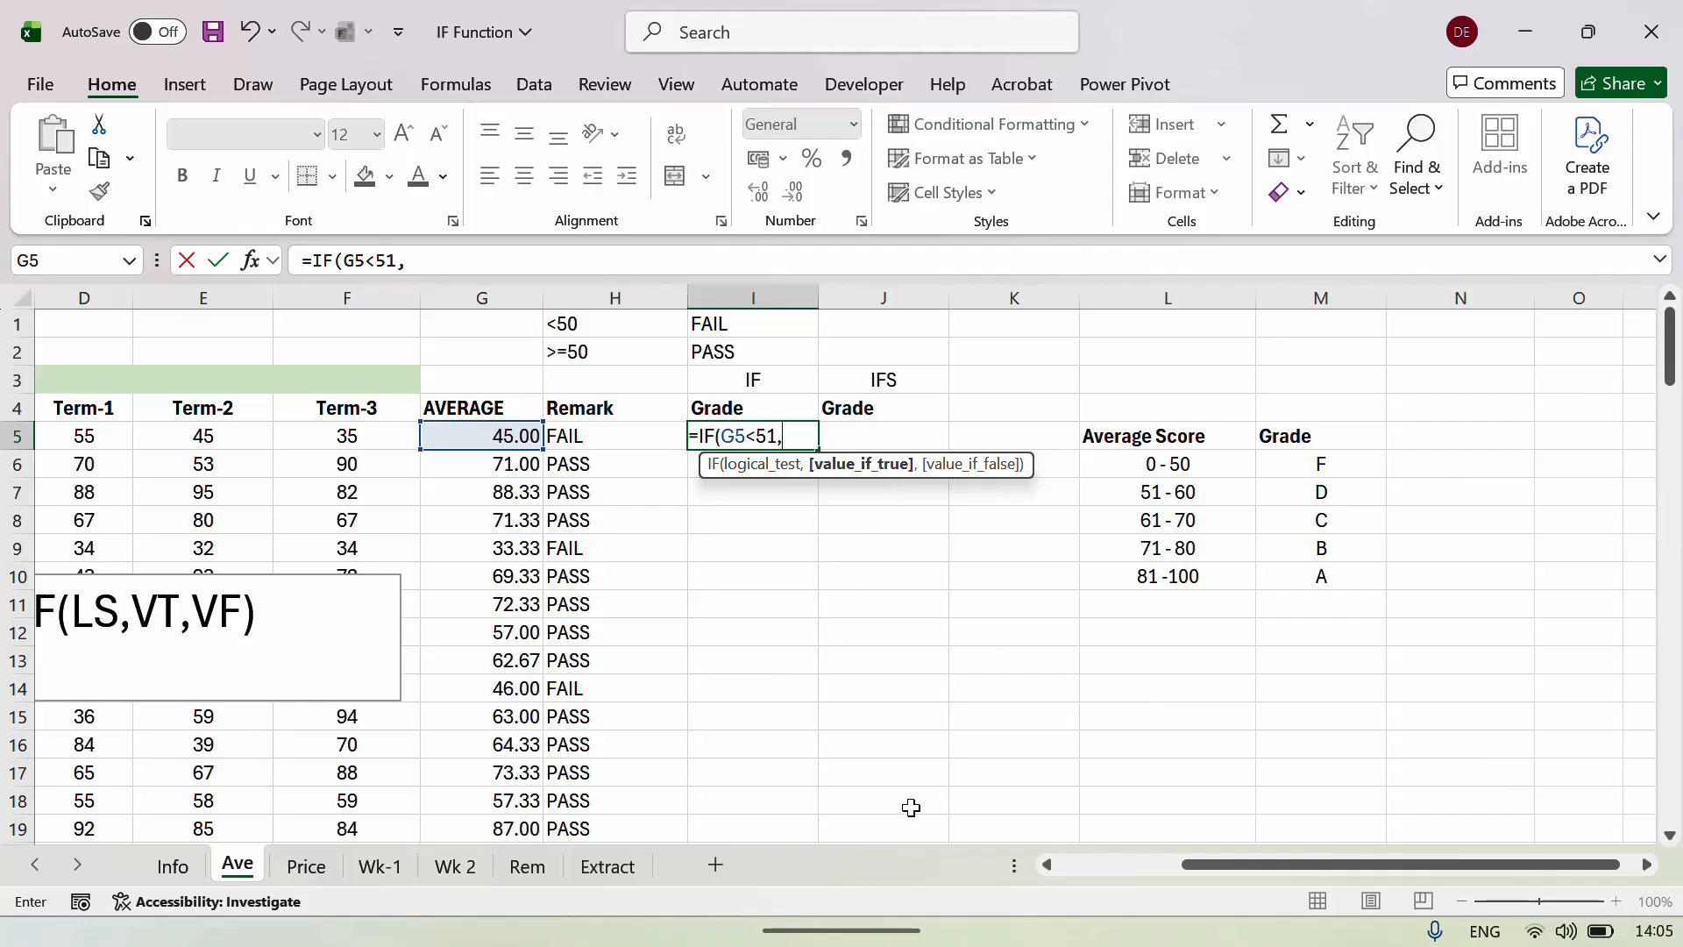
type("\"F\",")
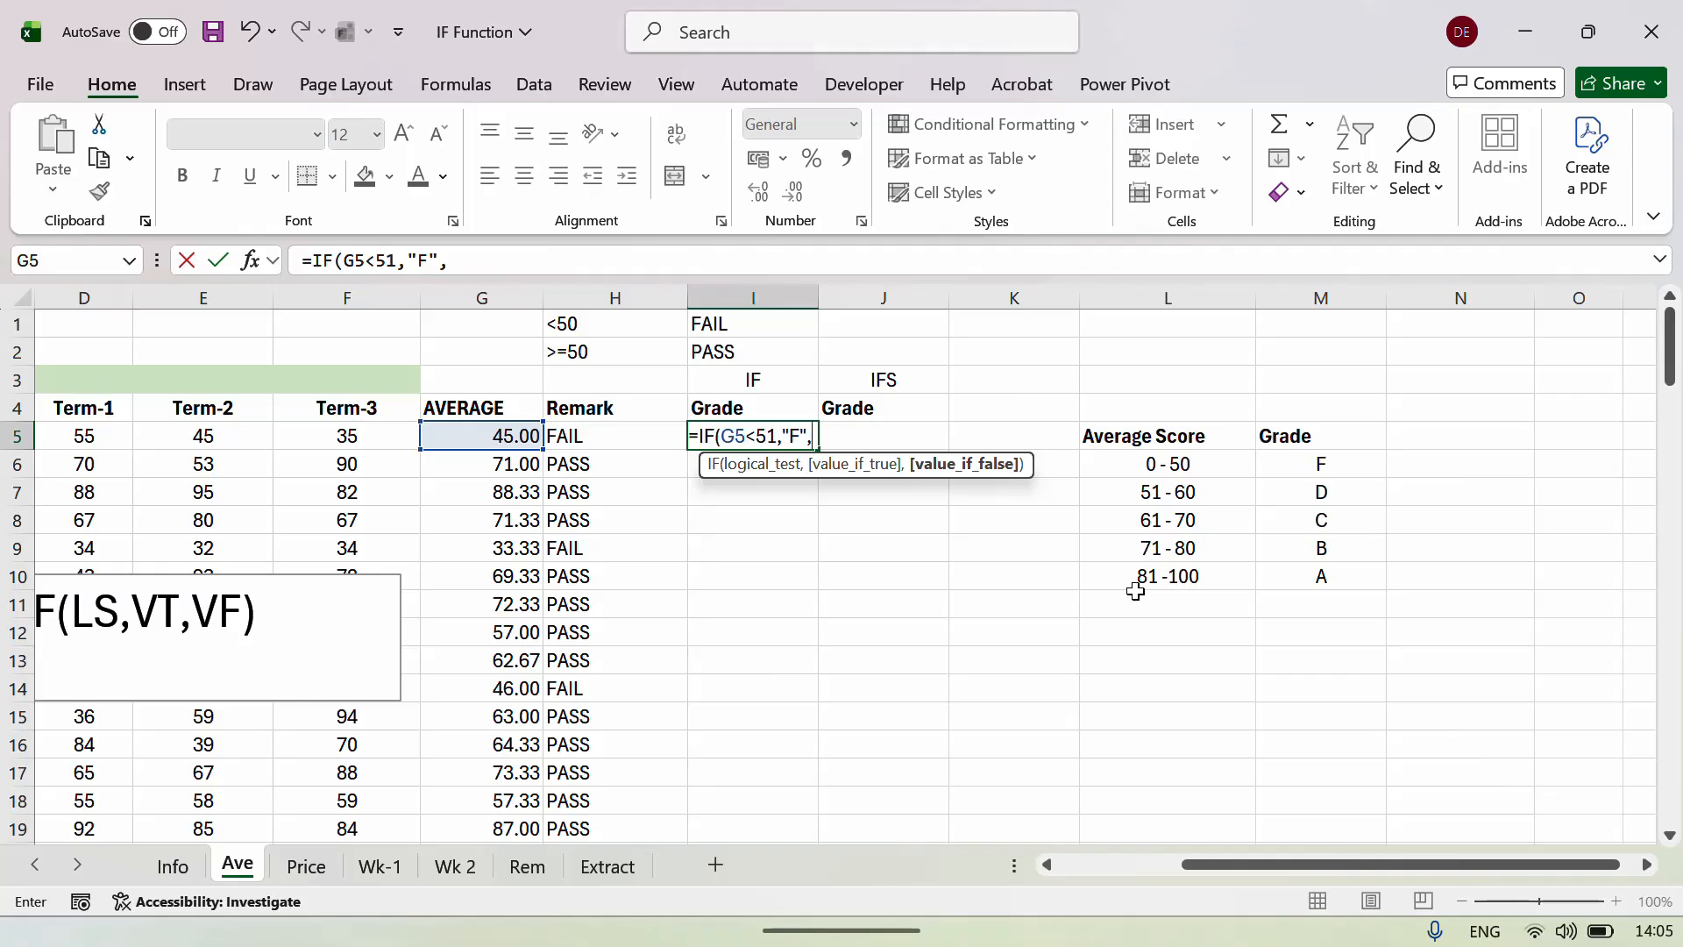
type("IF")
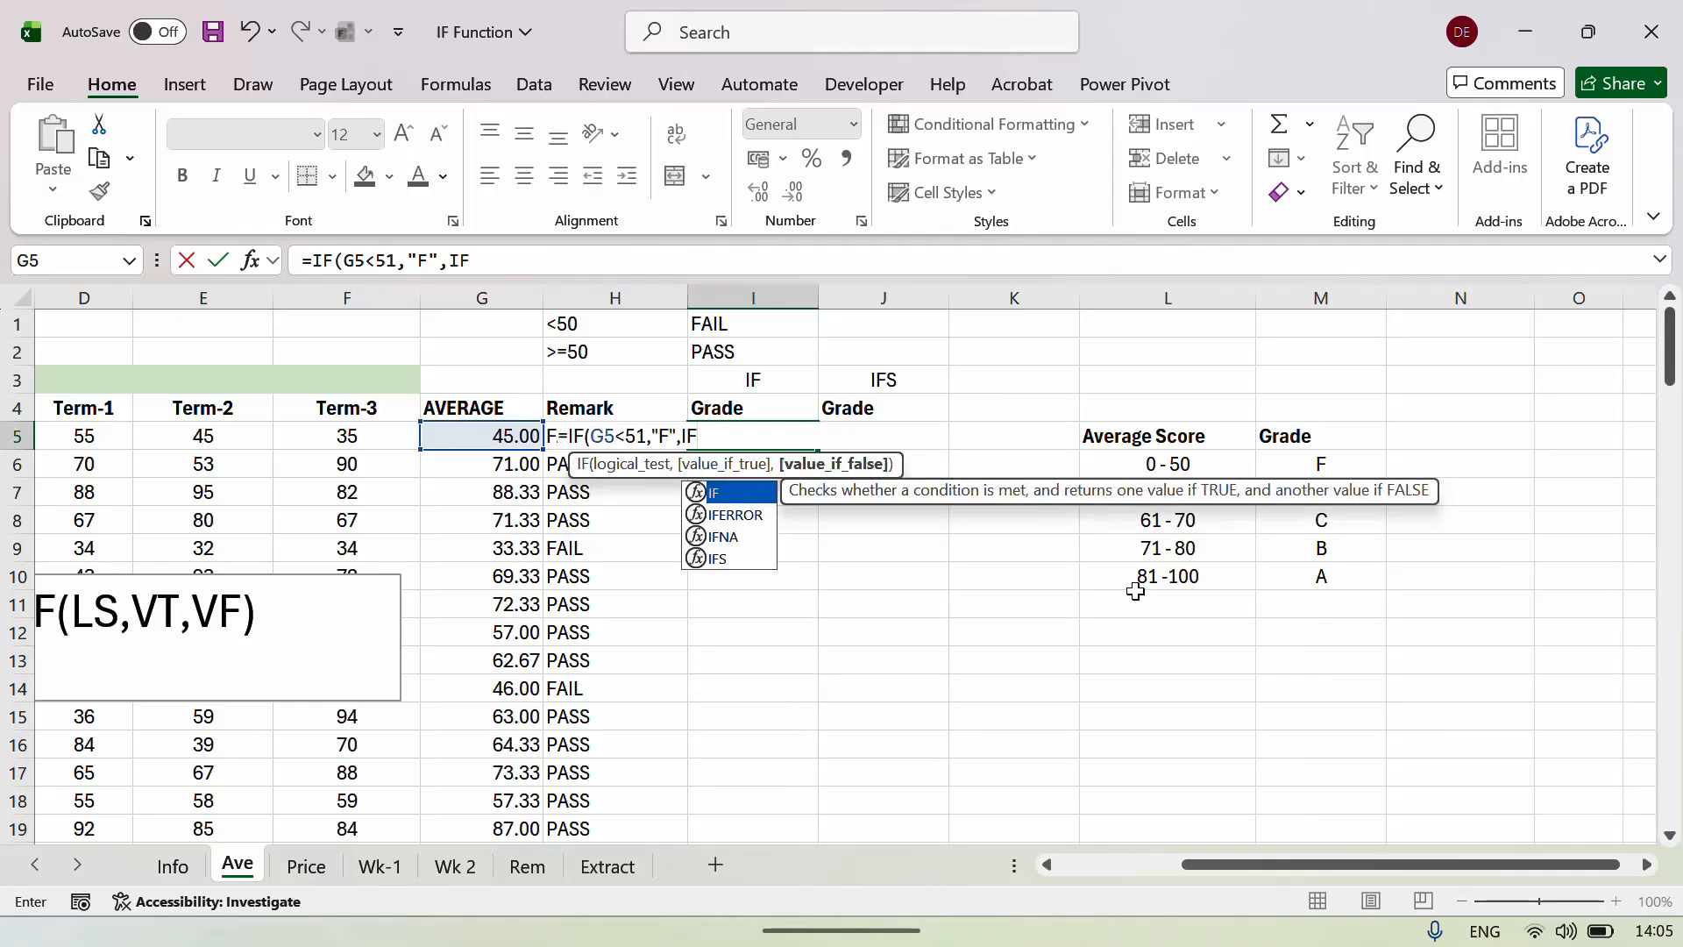
type("(")
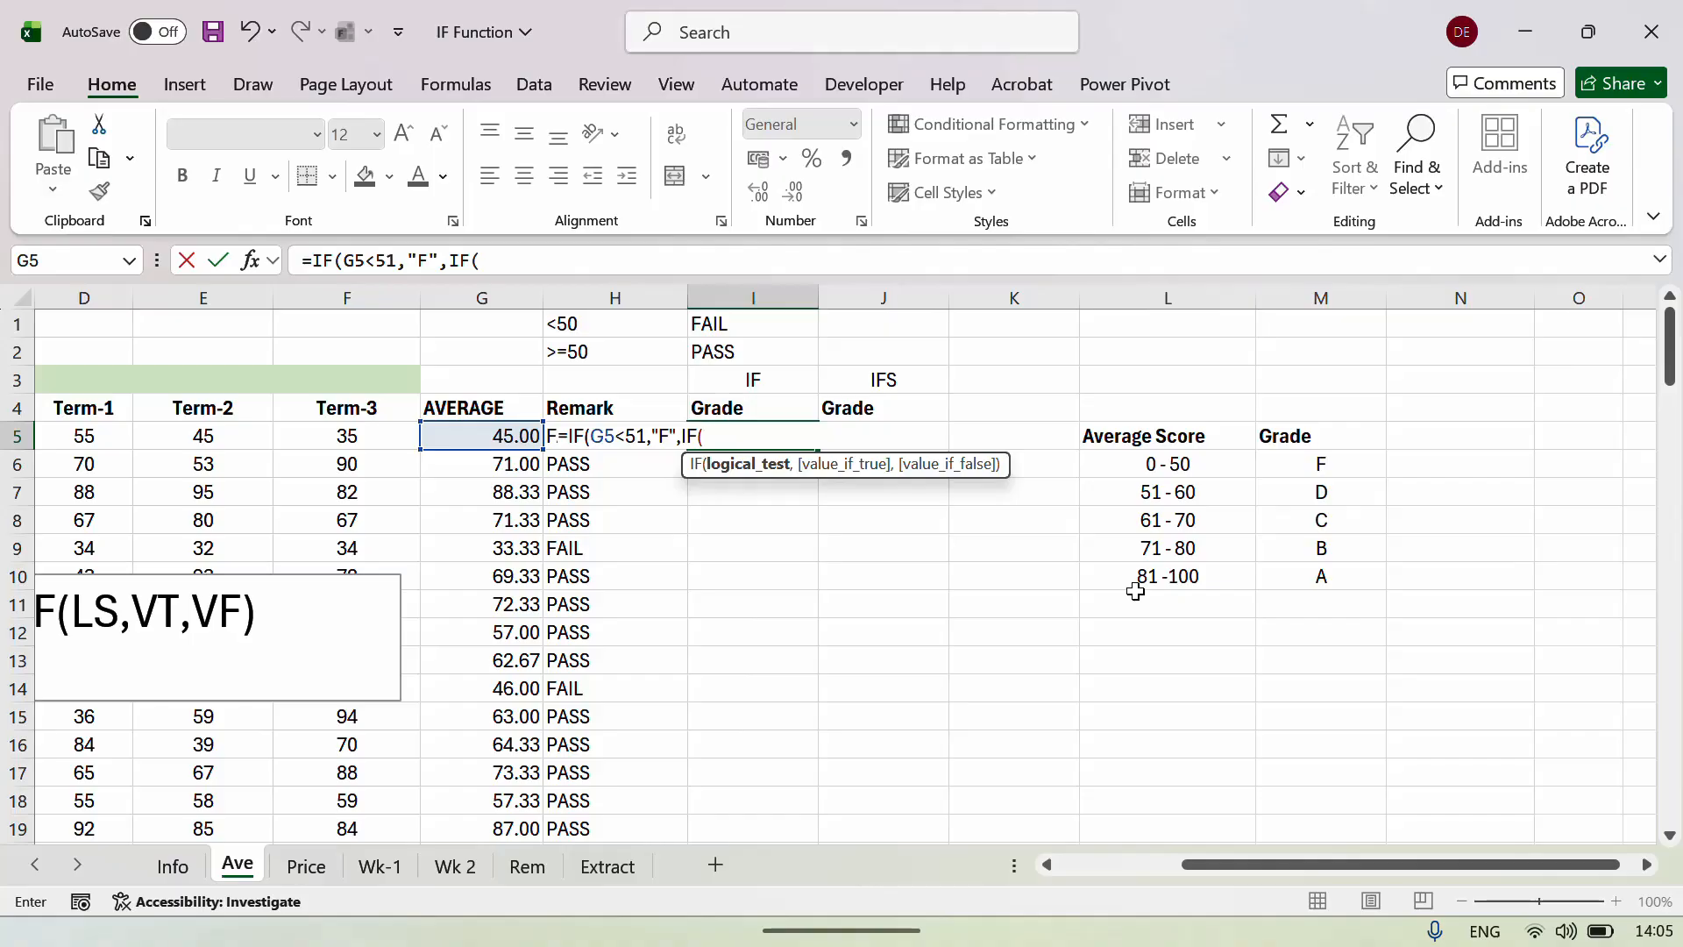
key("Down")
key("Left")
key("Left")
key("Up")
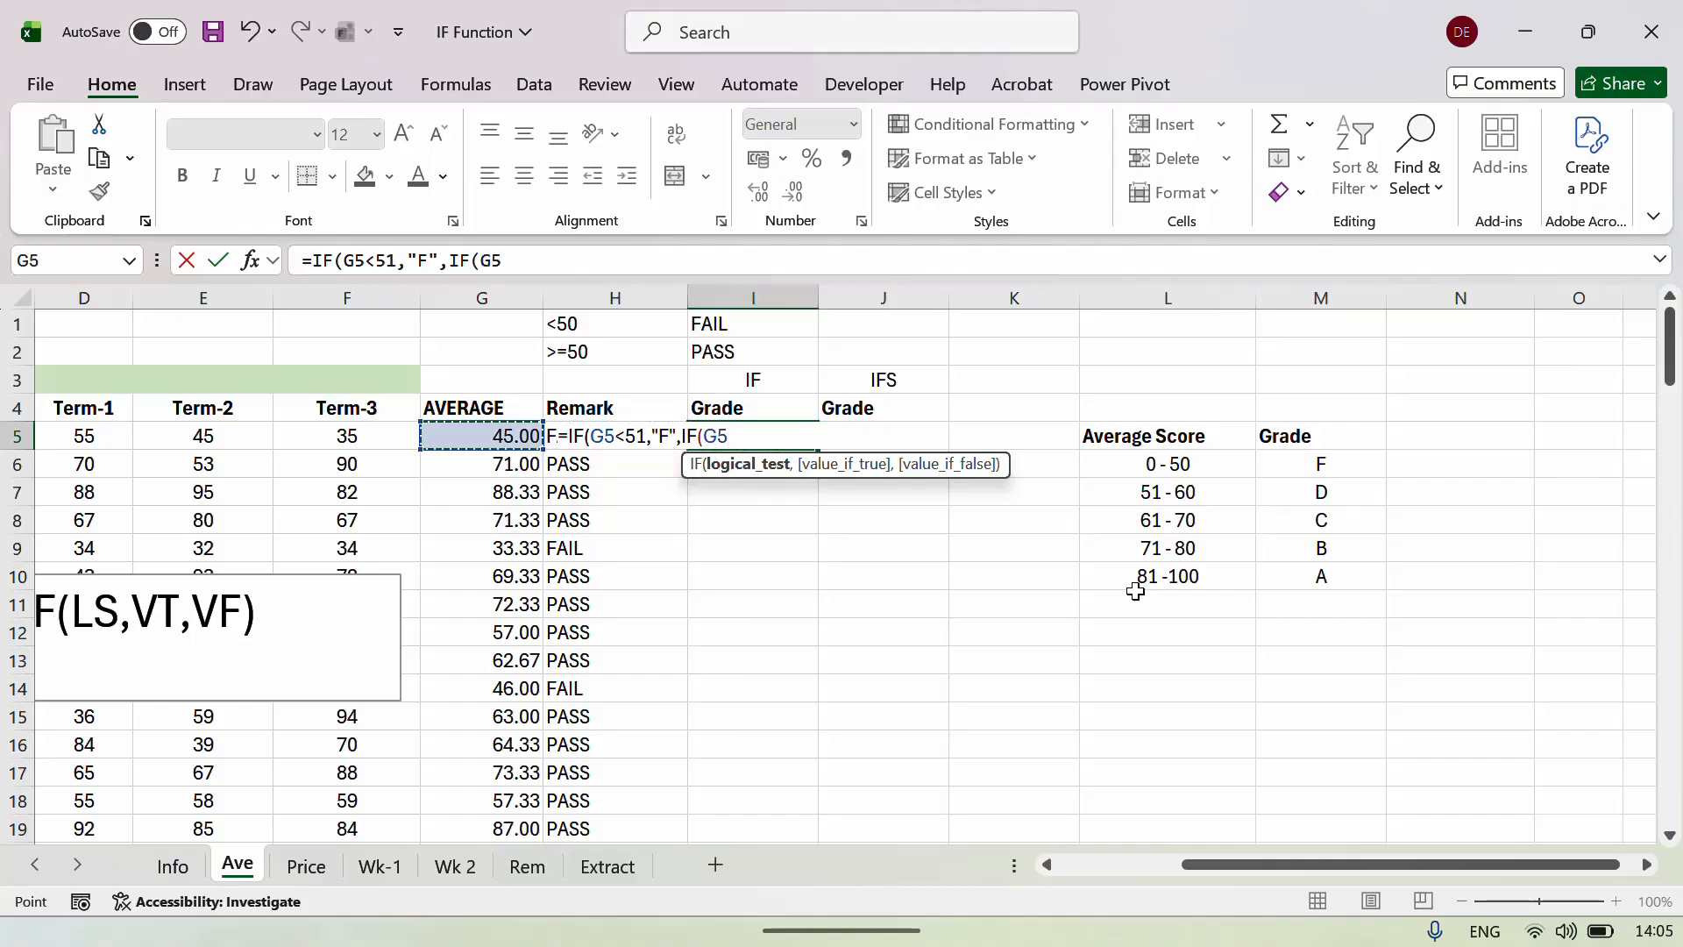
type("<")
type("61")
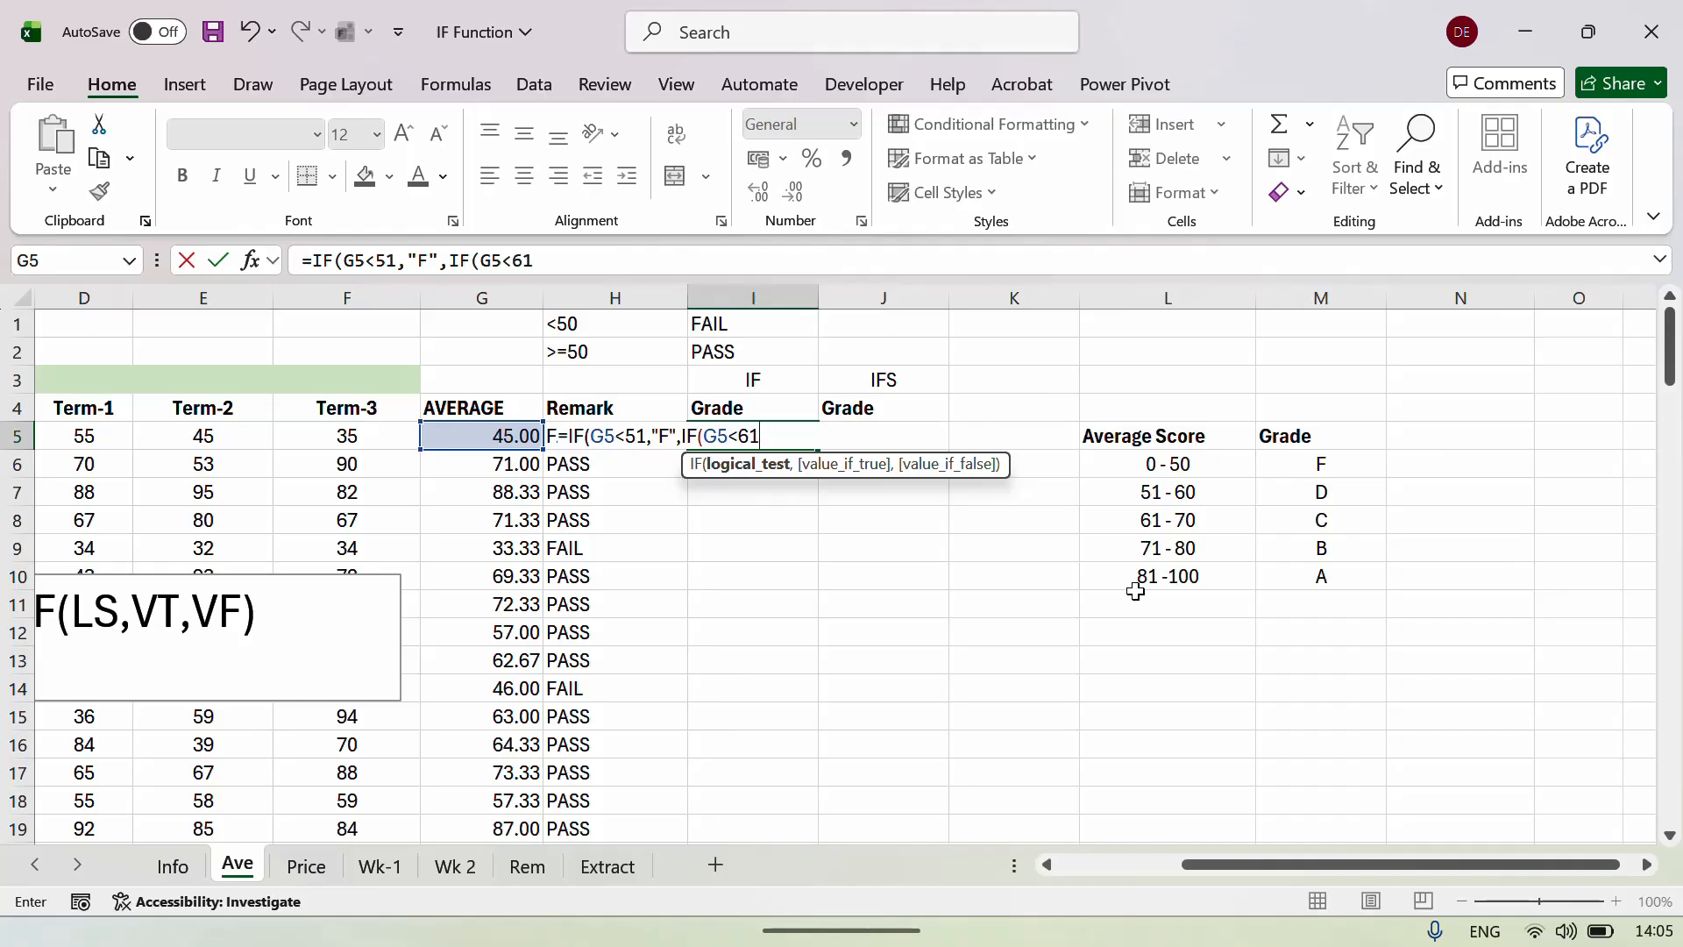
Add the remaining bands: below 71 gives C, below 81 gives B, otherwise A.
type(",")
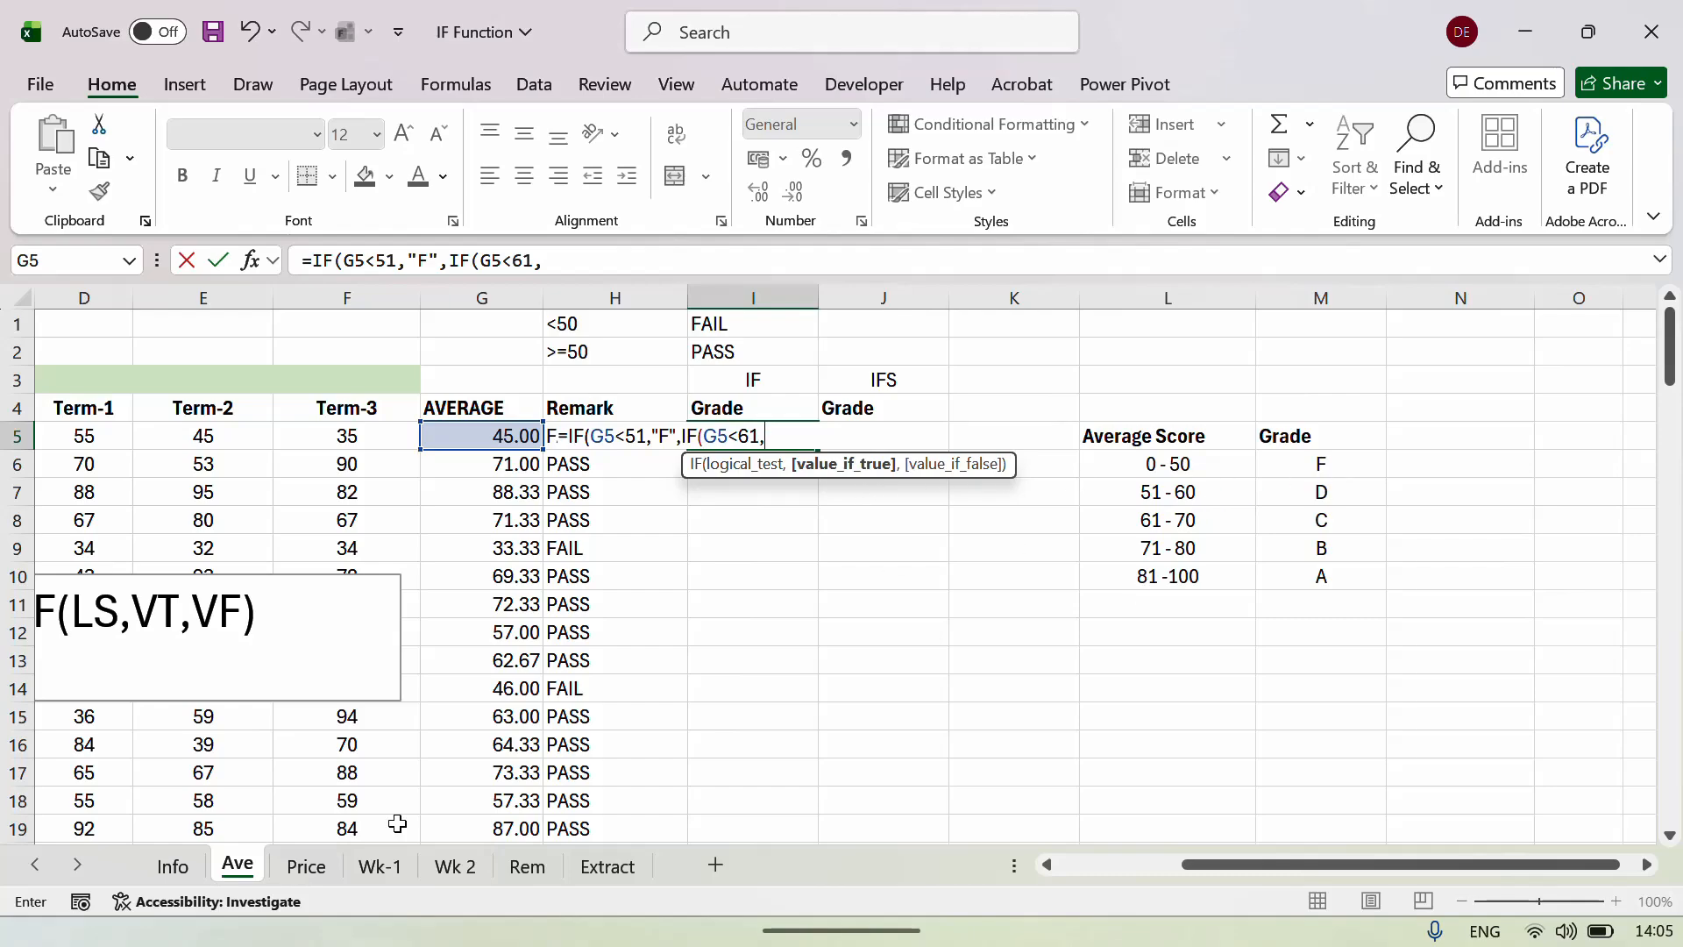
type("\"D\",")
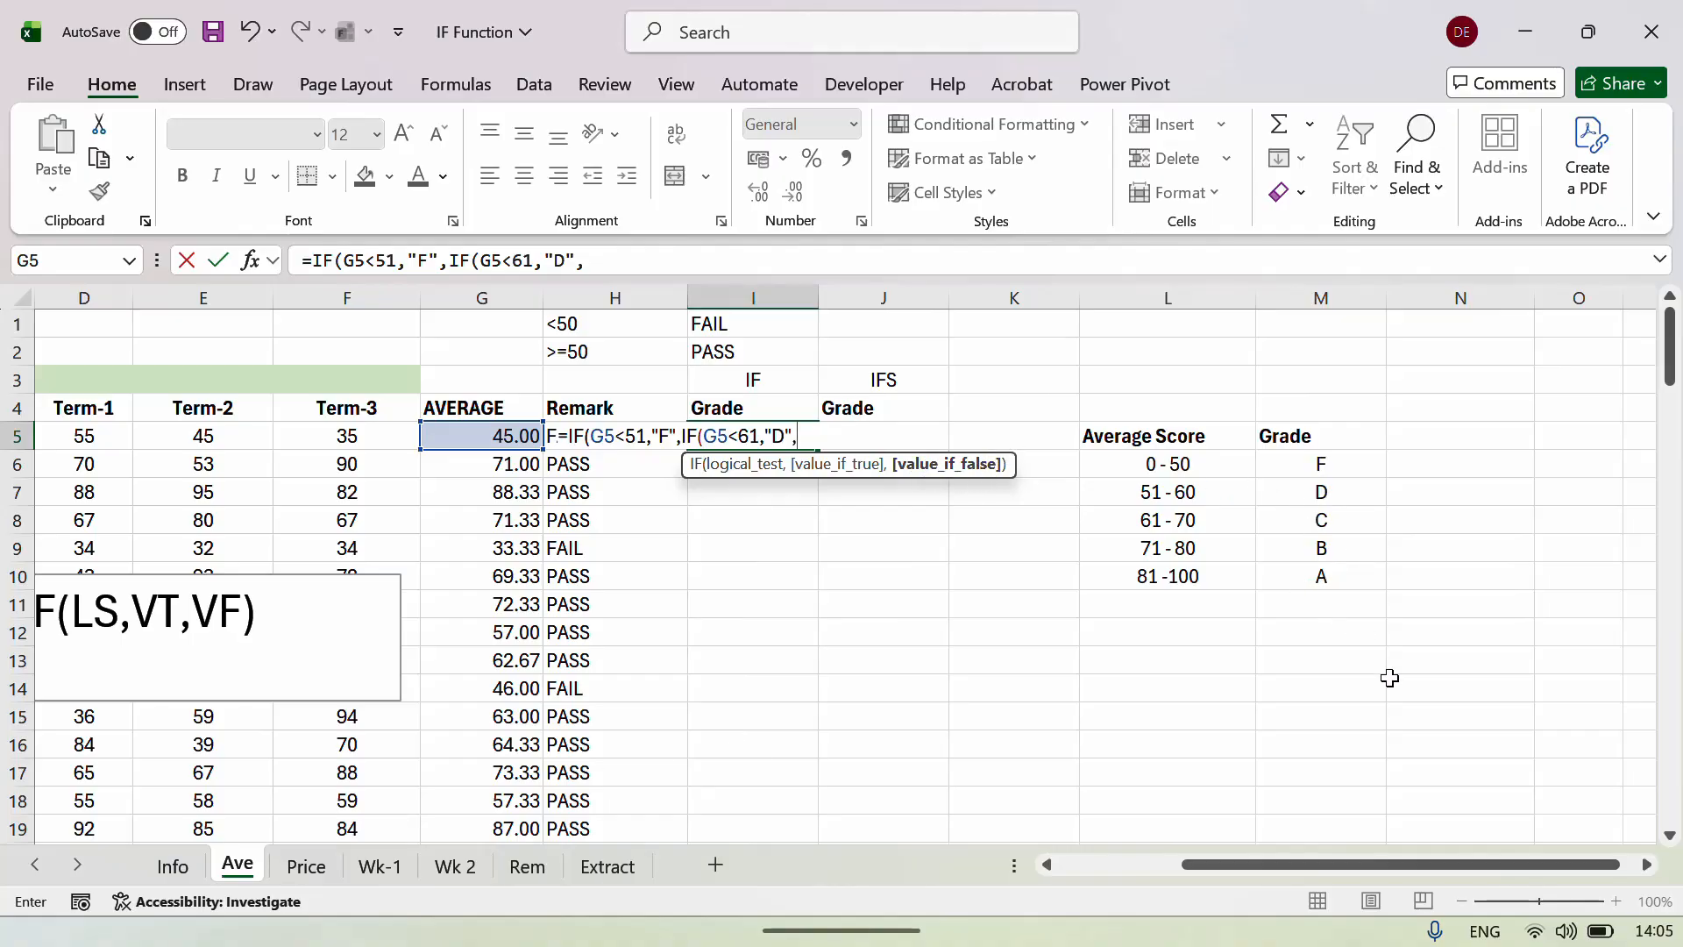
type("IF(")
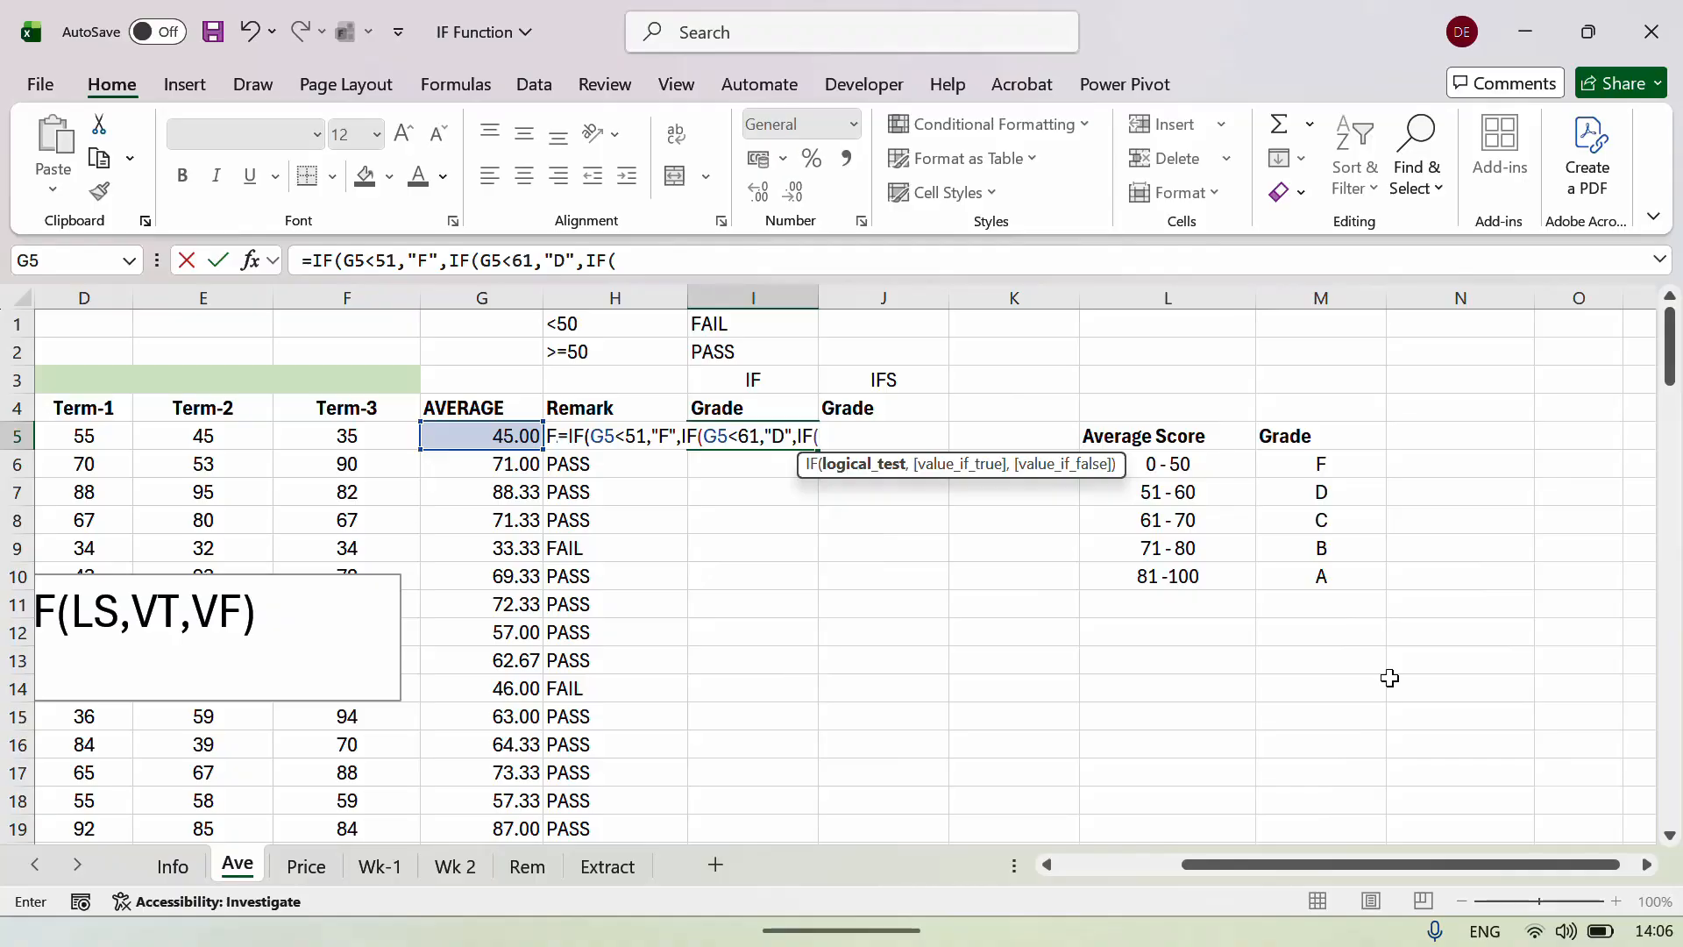
type("G5<")
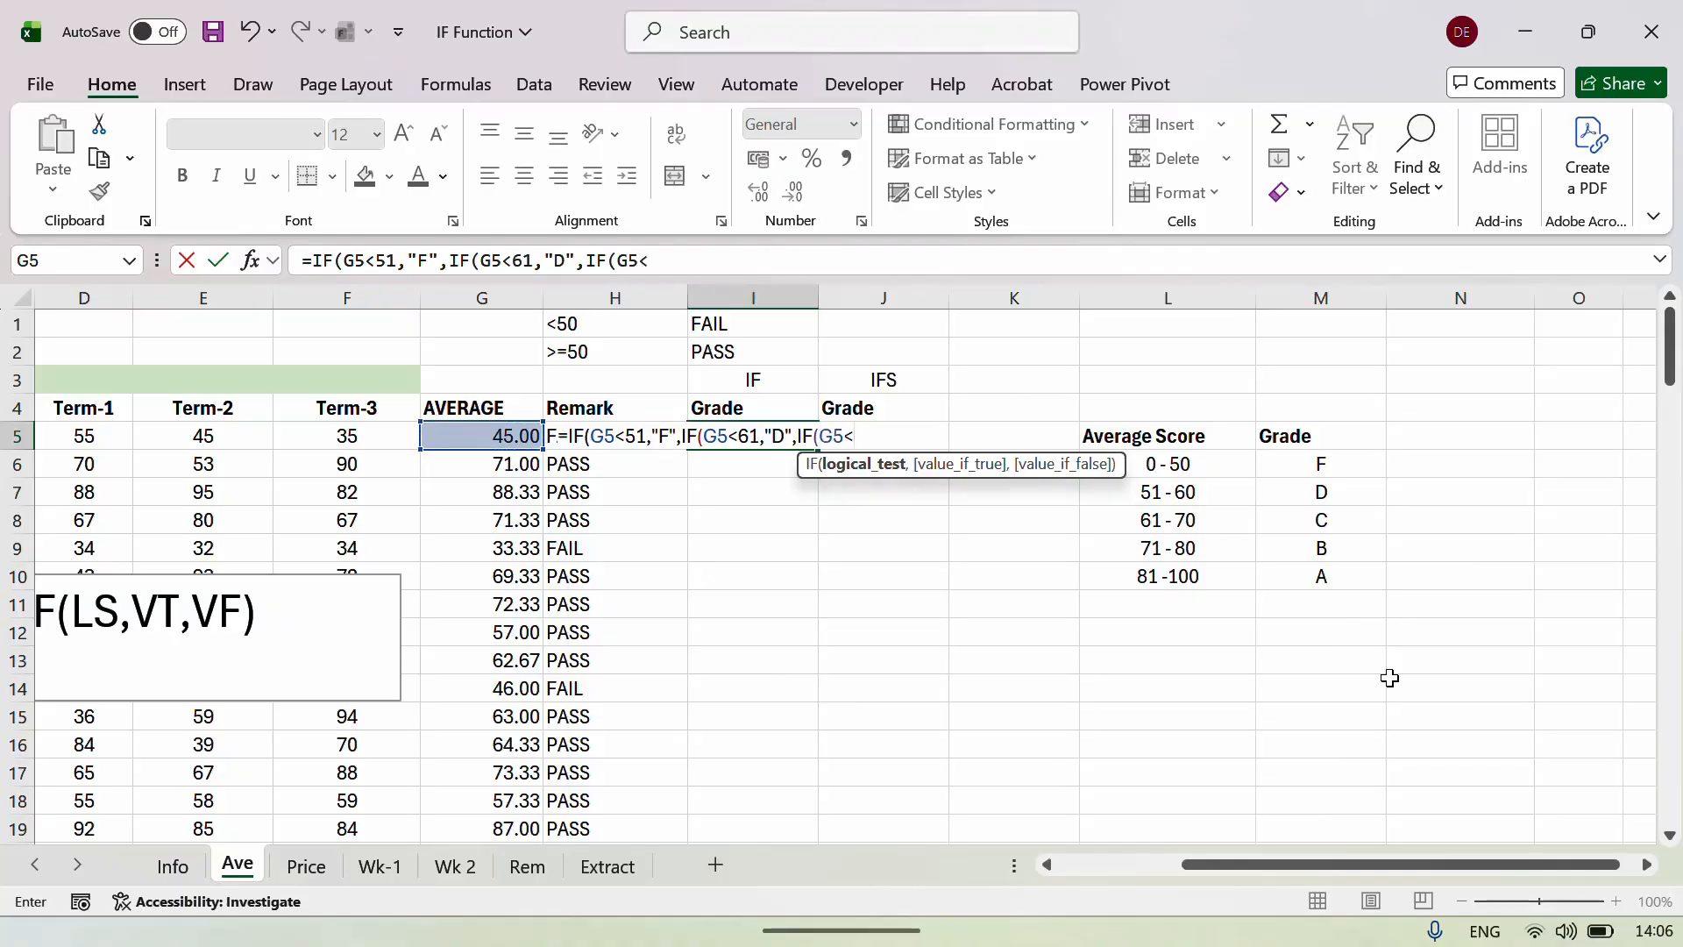
type("71,")
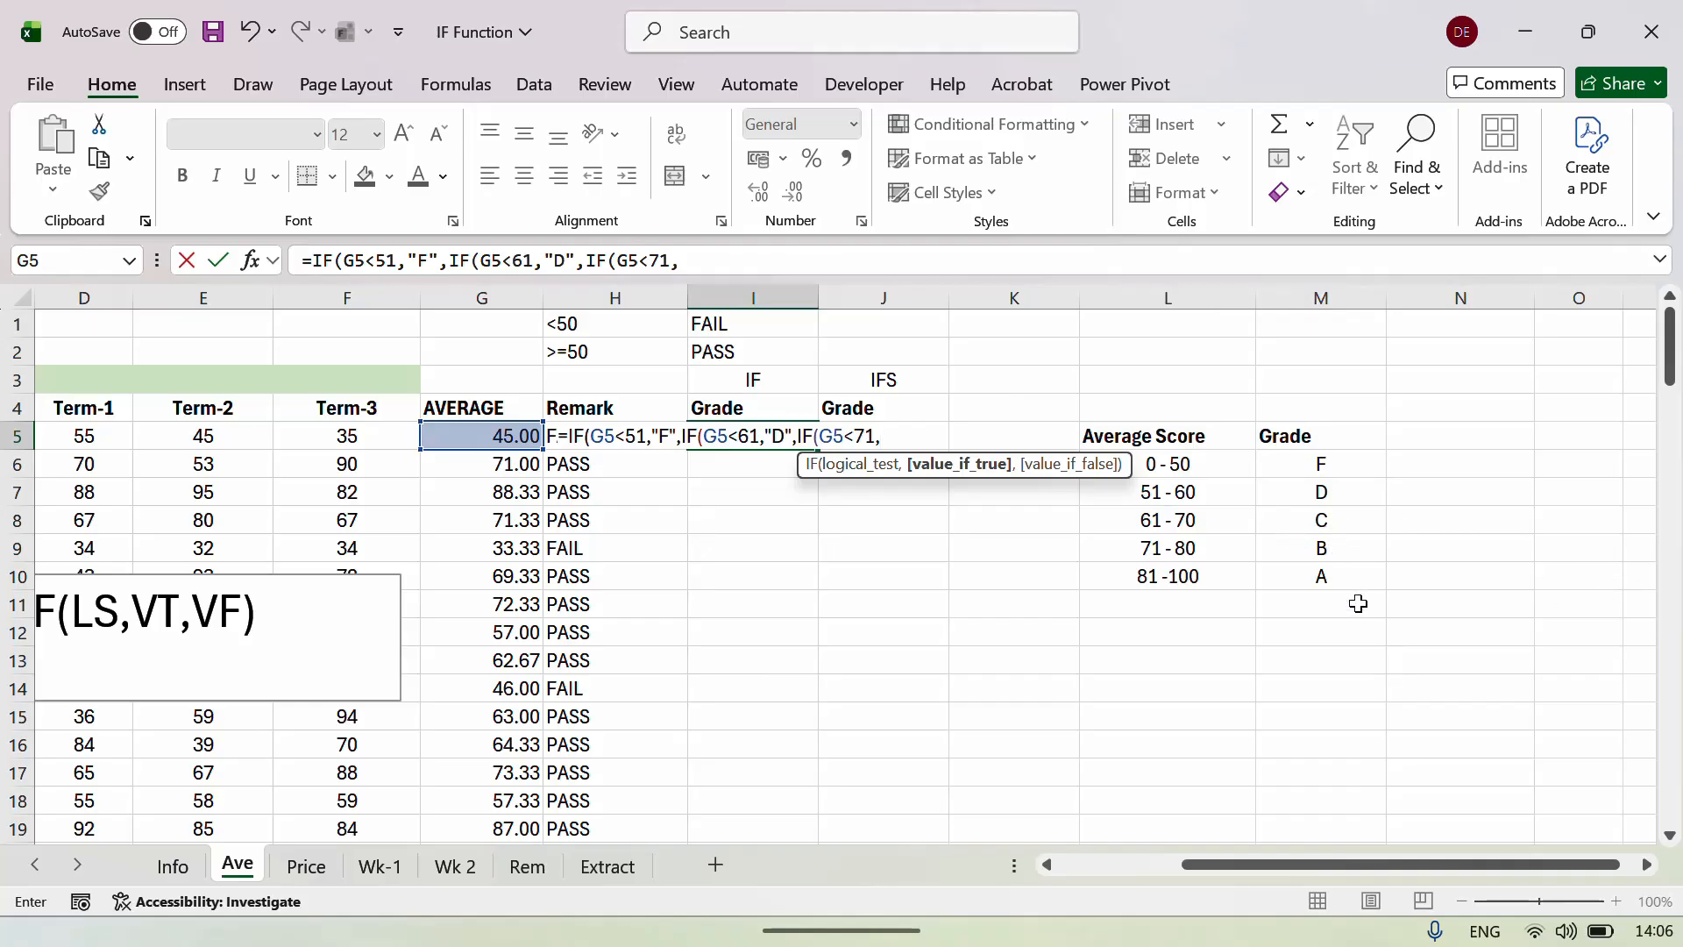
type("\"C\",")
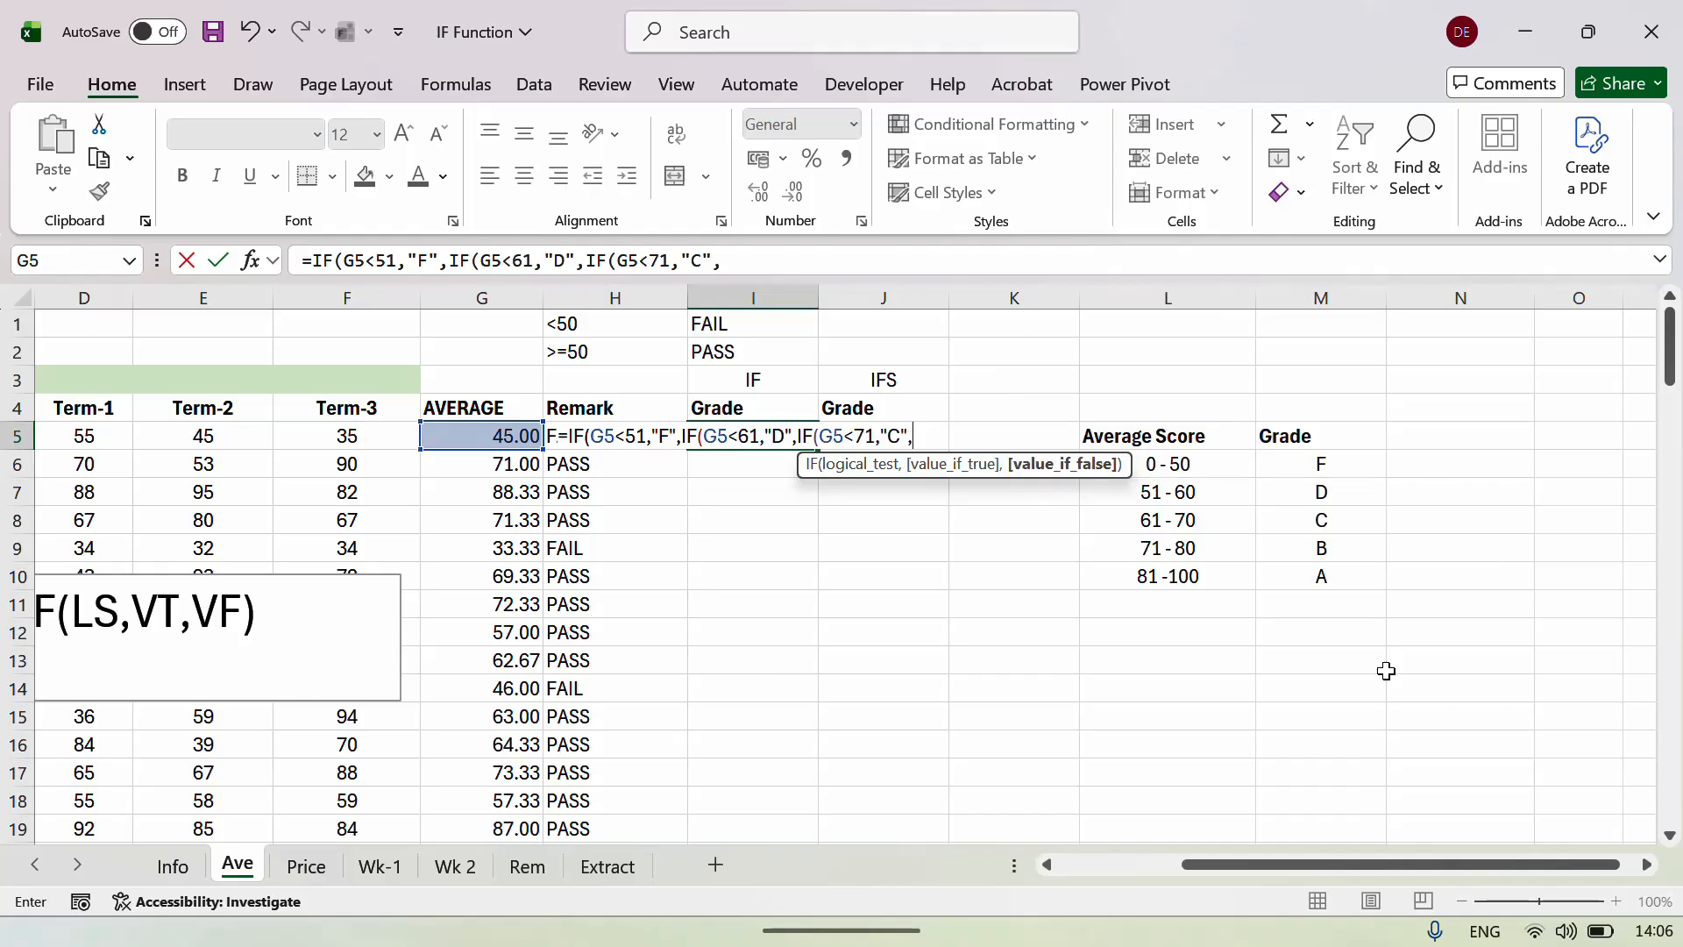
type("IF(")
key("Right")
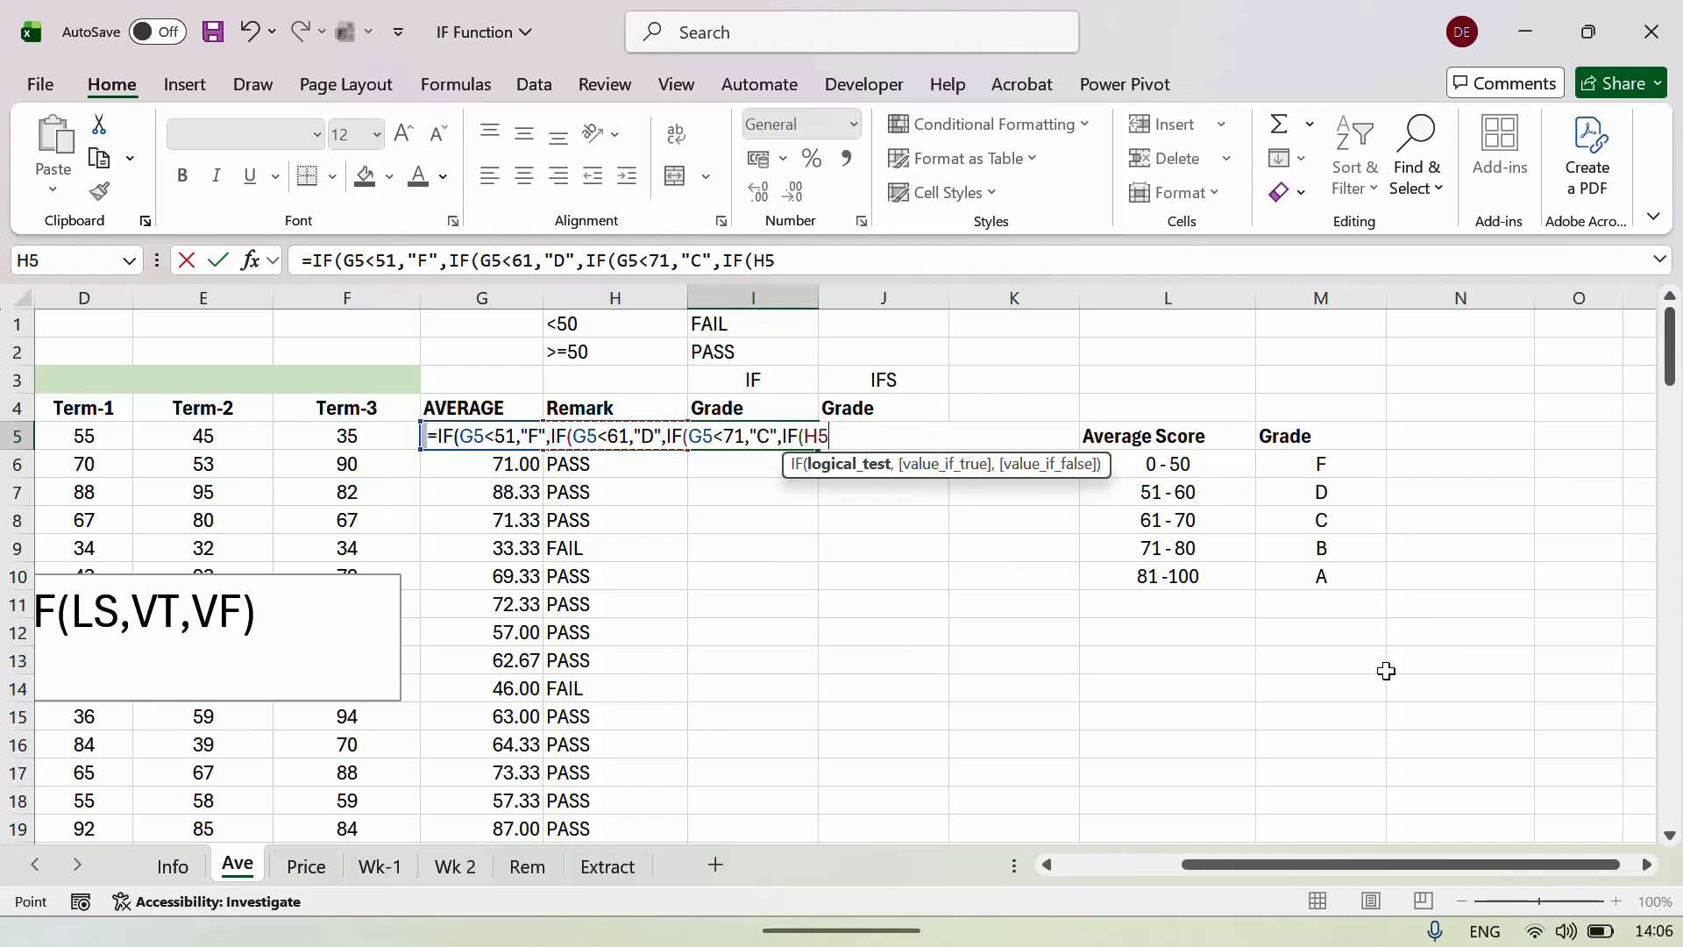
key("Left")
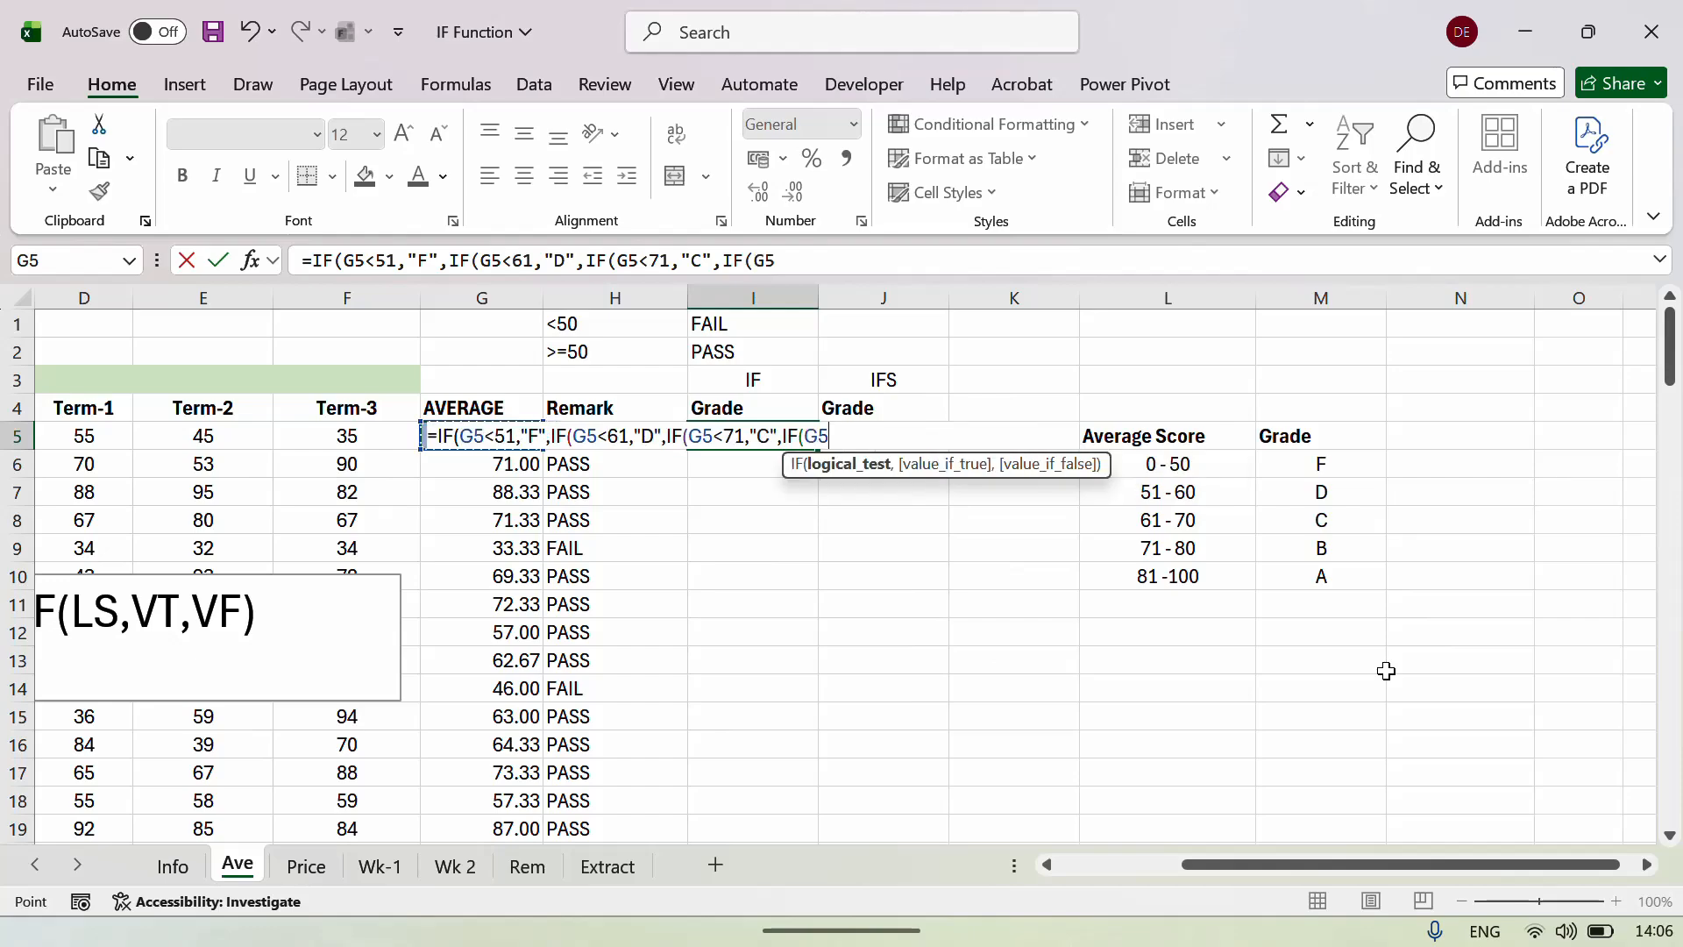
type("<81,")
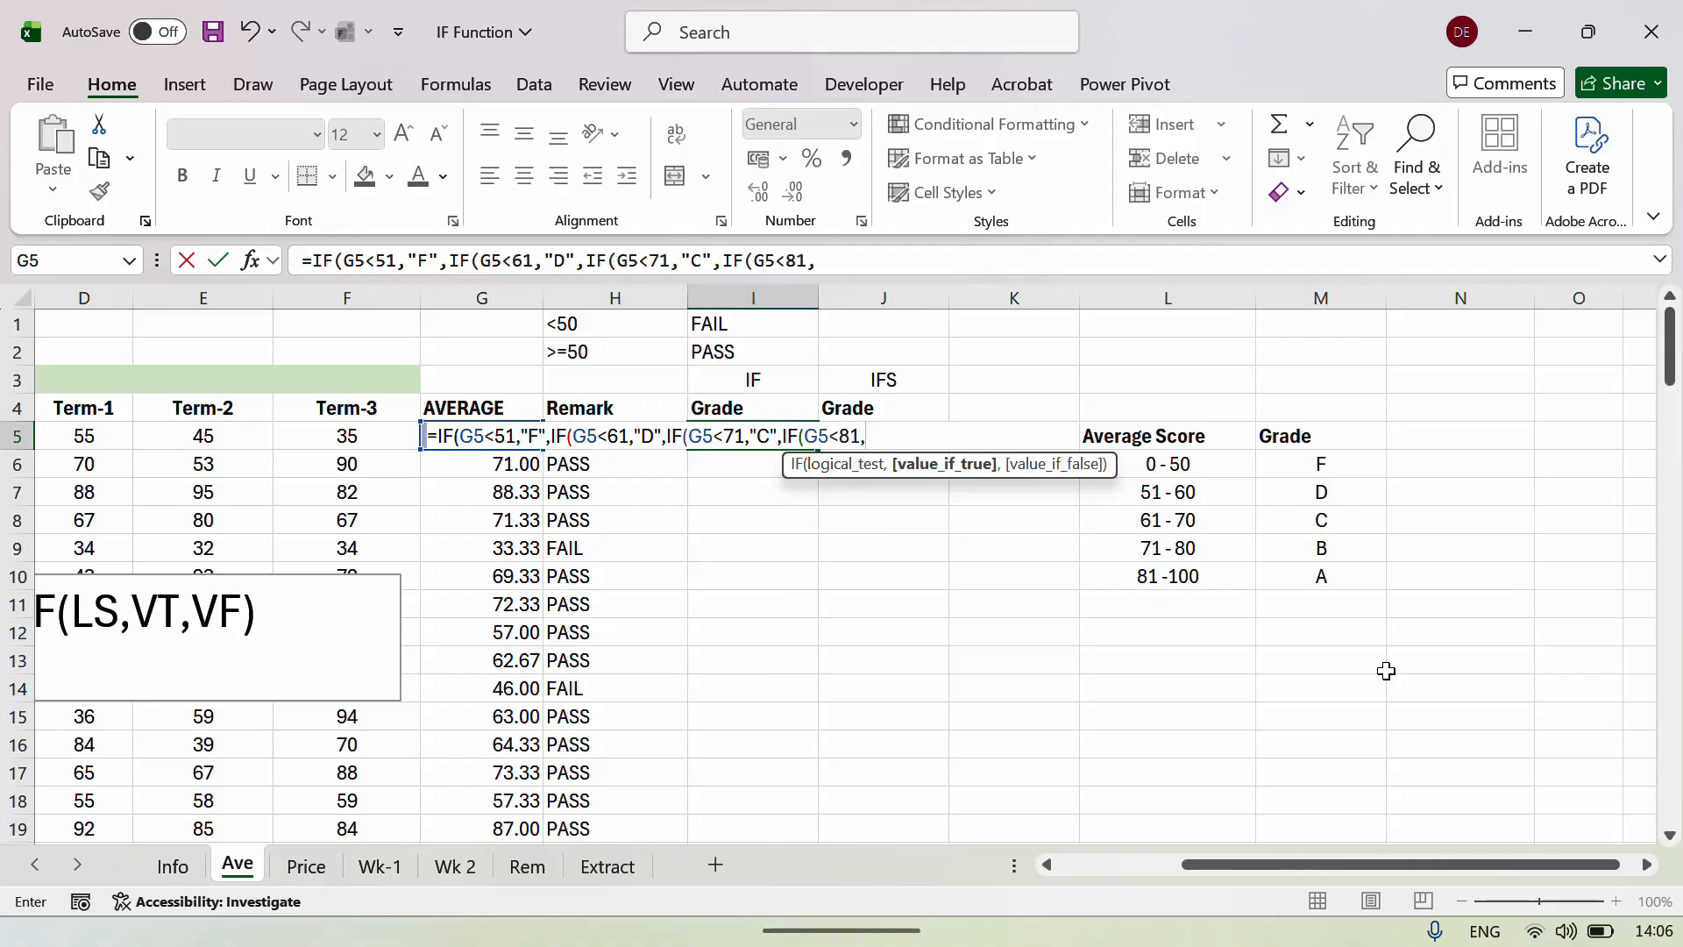
type("\"\"")
key("BackSpace")
type("B")
key("BackSpace")
type(",")
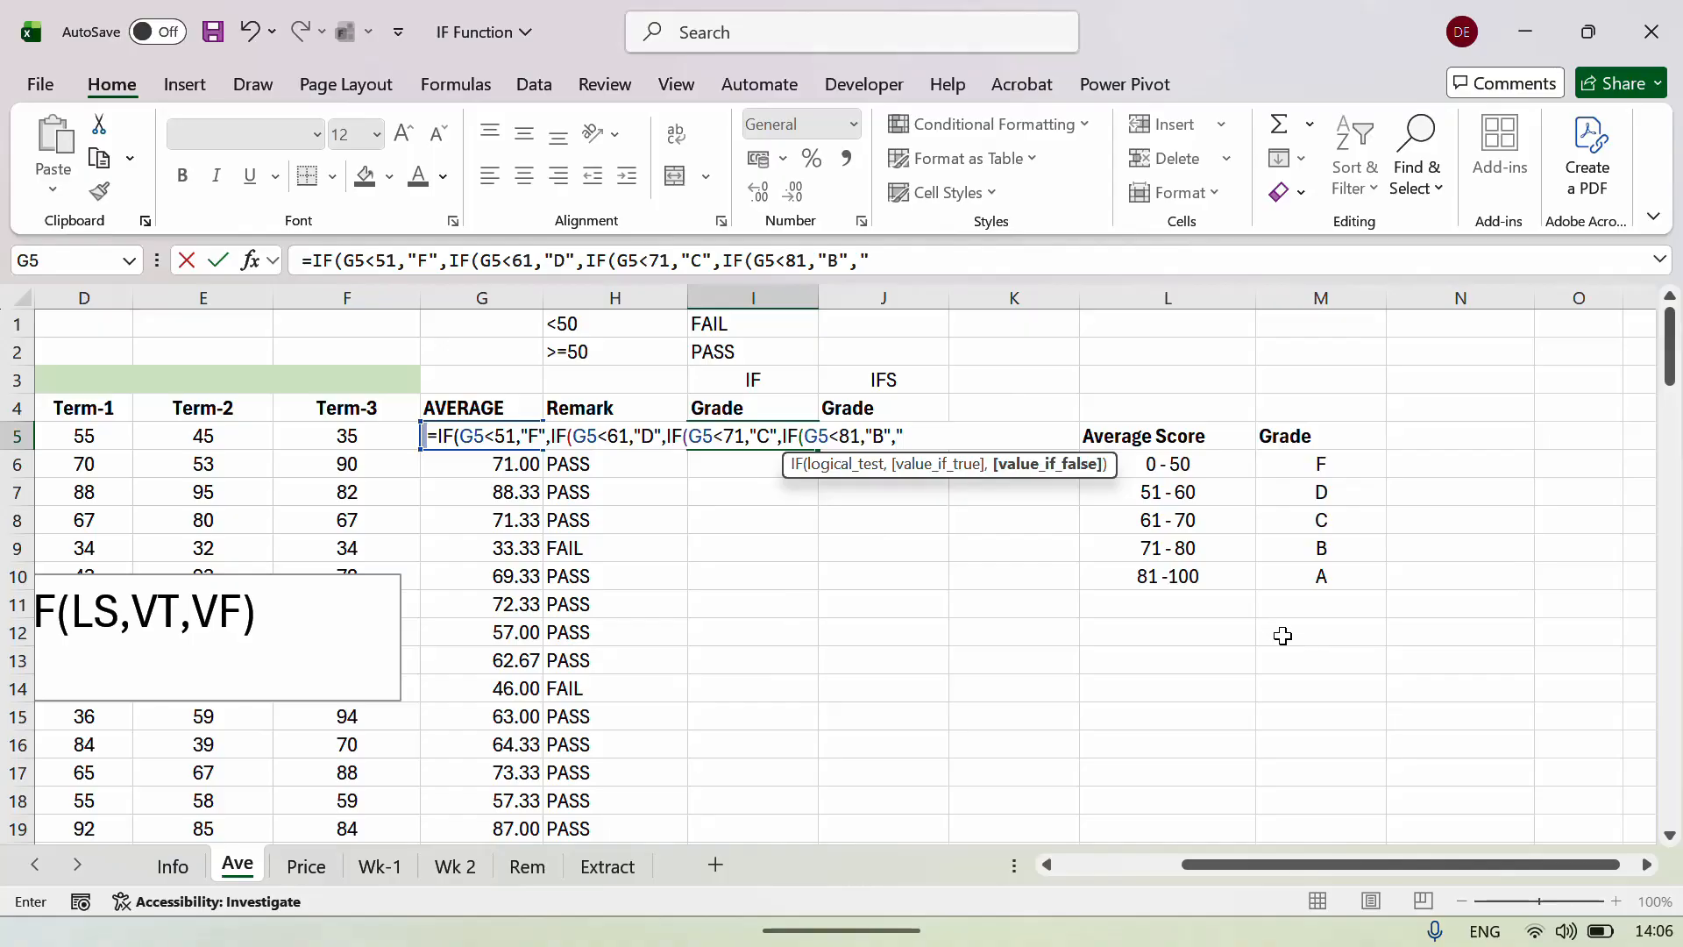
type("A\"\"")
Commit the I5 formula, accepting Excel's added closing brackets so it shows F for 45.00.
key("Return")
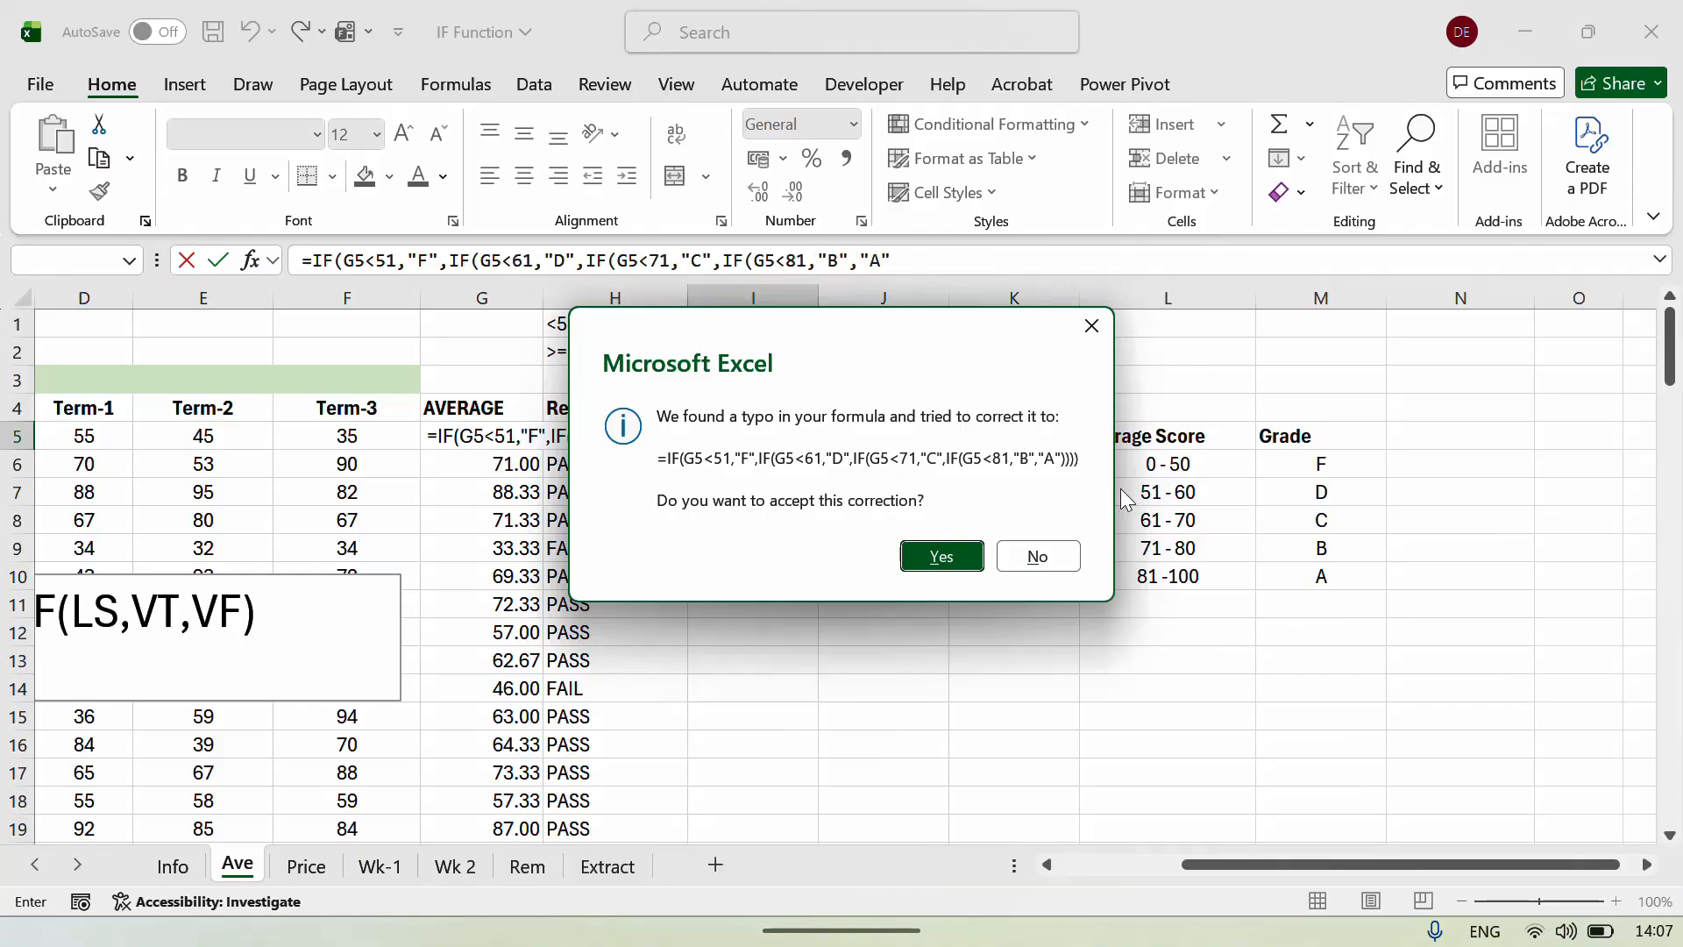
left_click_drag(903, 343, 1298, 382)
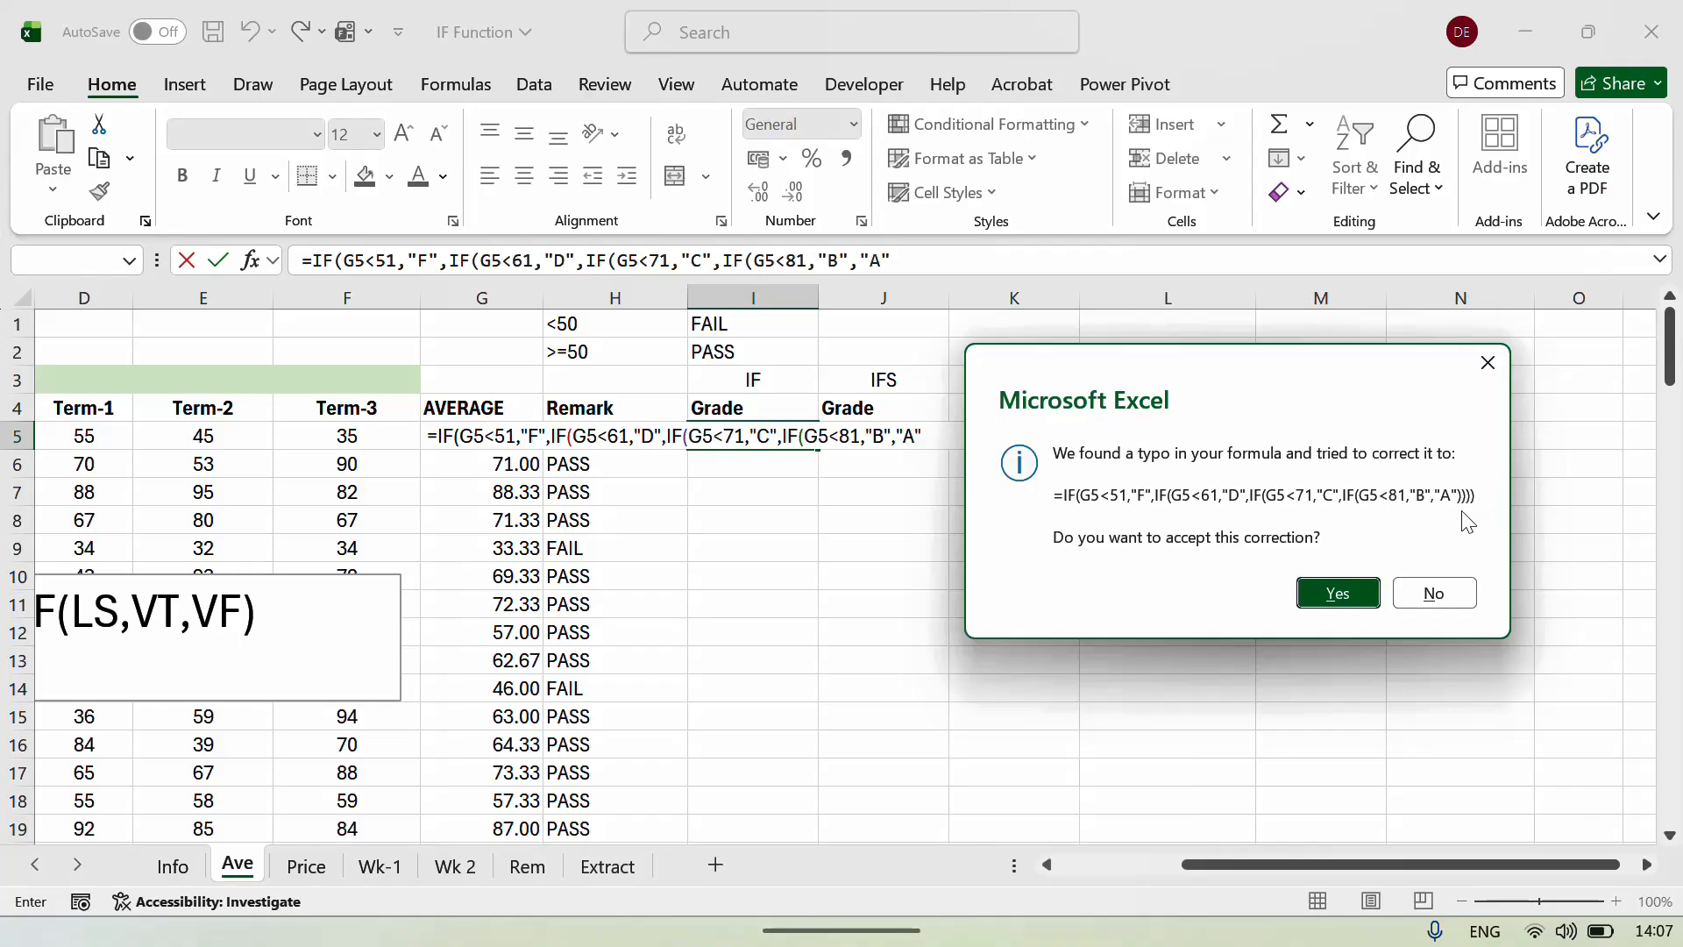
left_click(1341, 593)
left_click(761, 435)
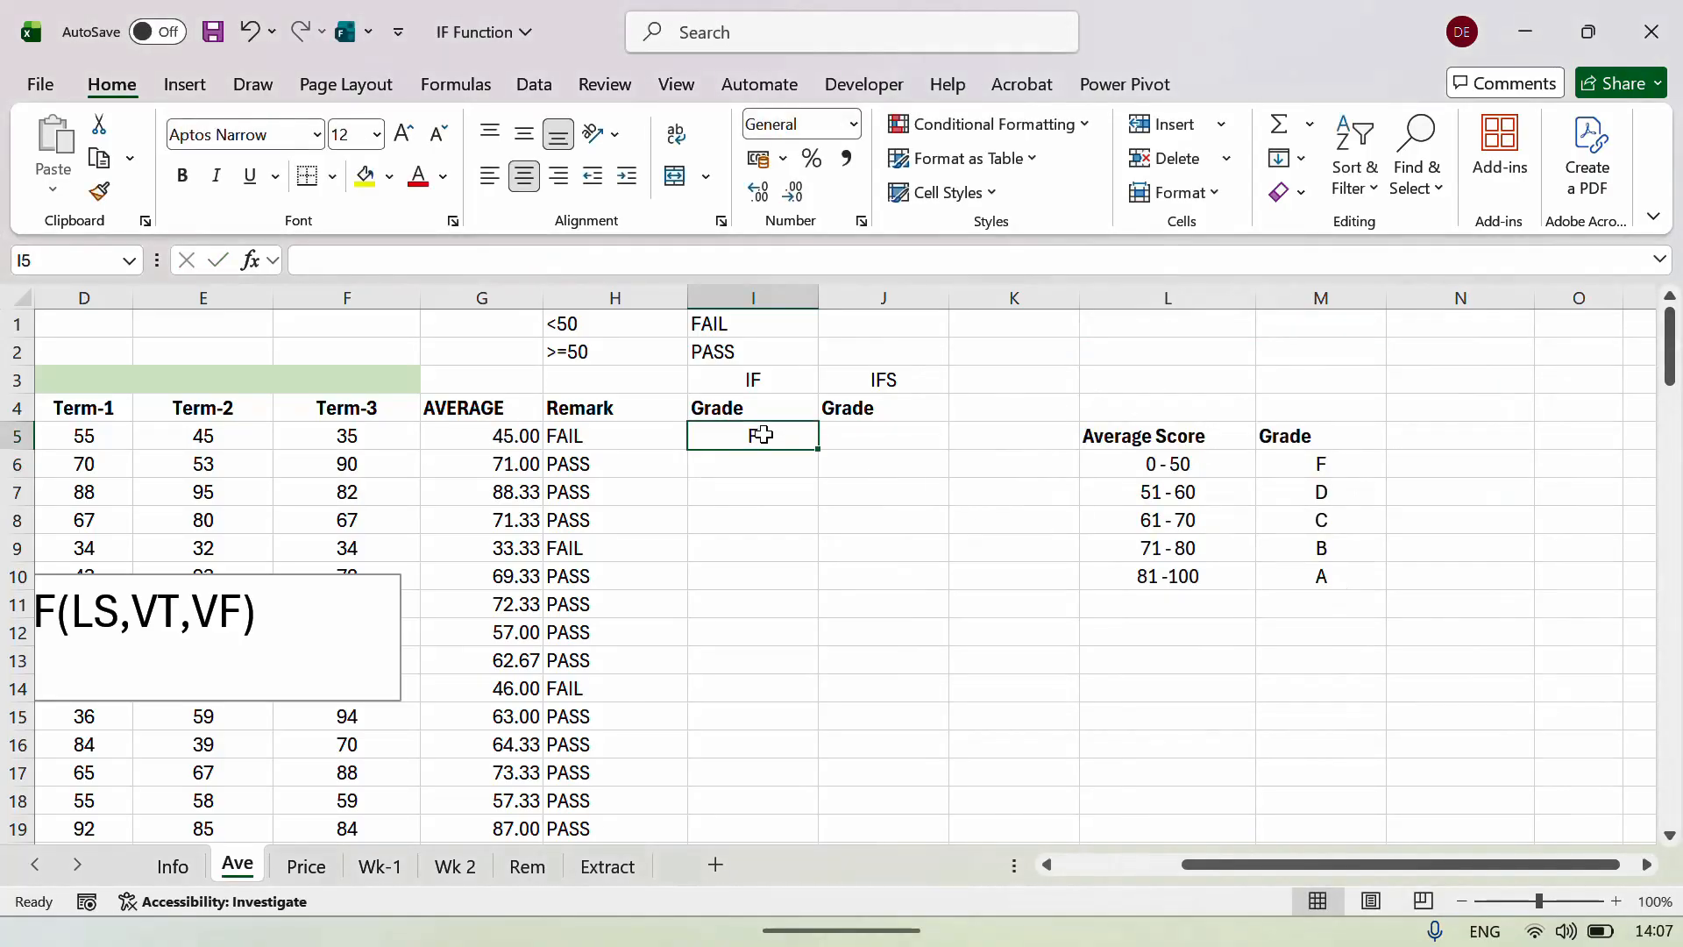
Fill I5's grade formula down column I and check the empty IFS Grade cell J5.
double_click(814, 449)
left_click(854, 437)
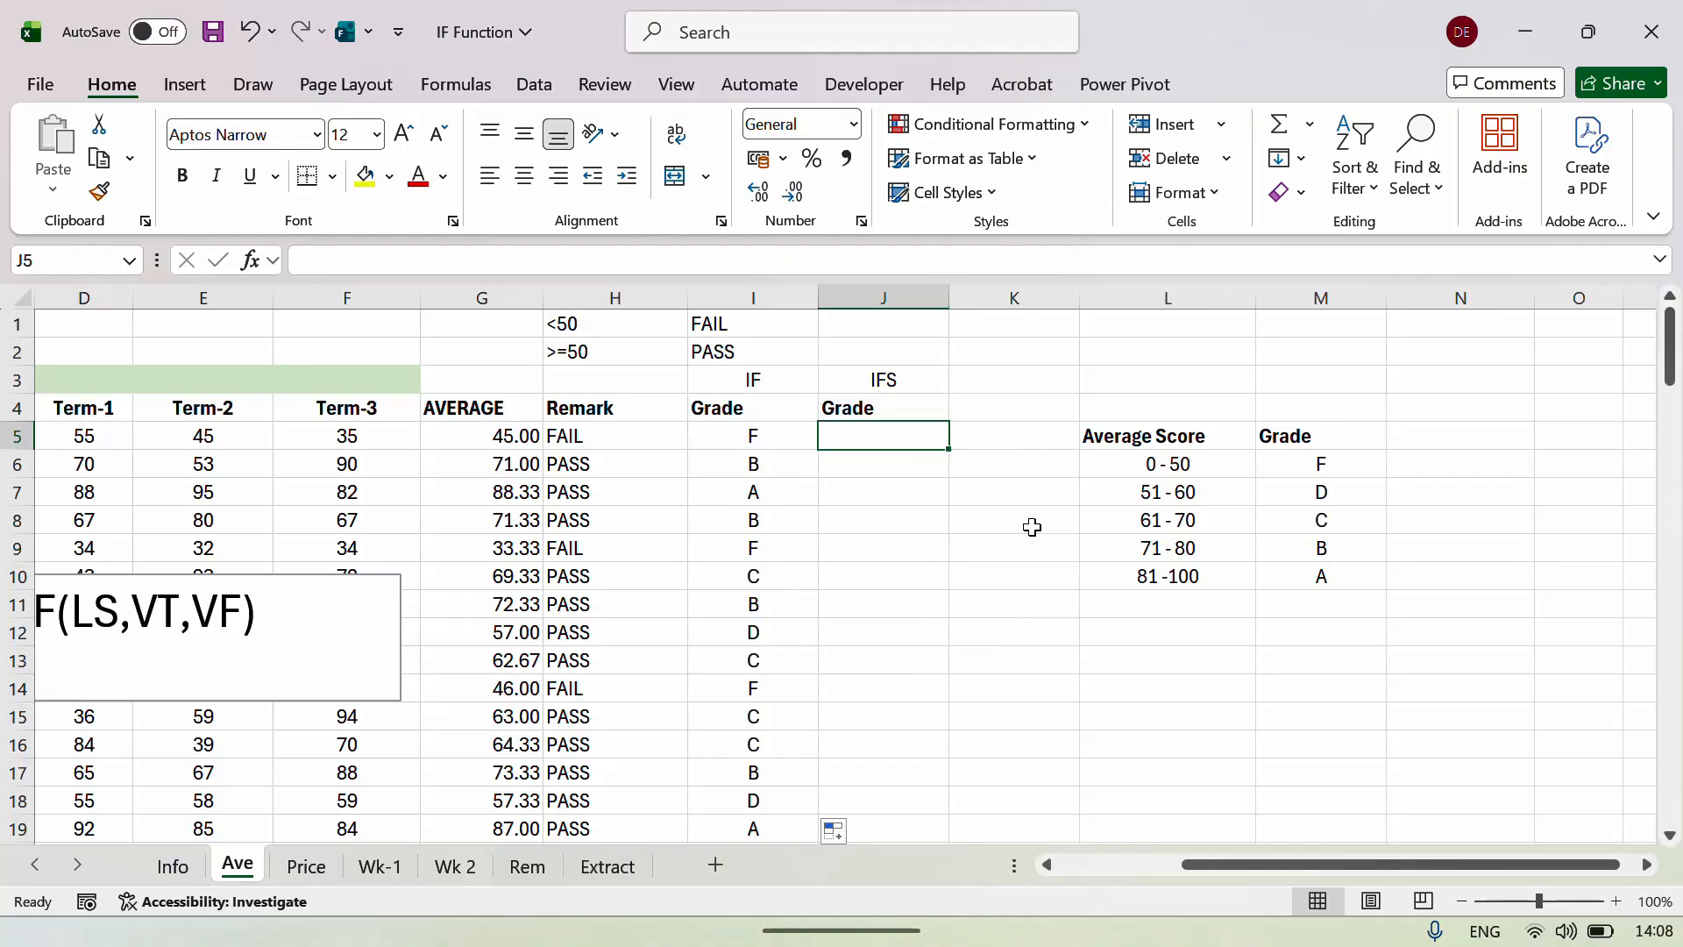
key("Left")
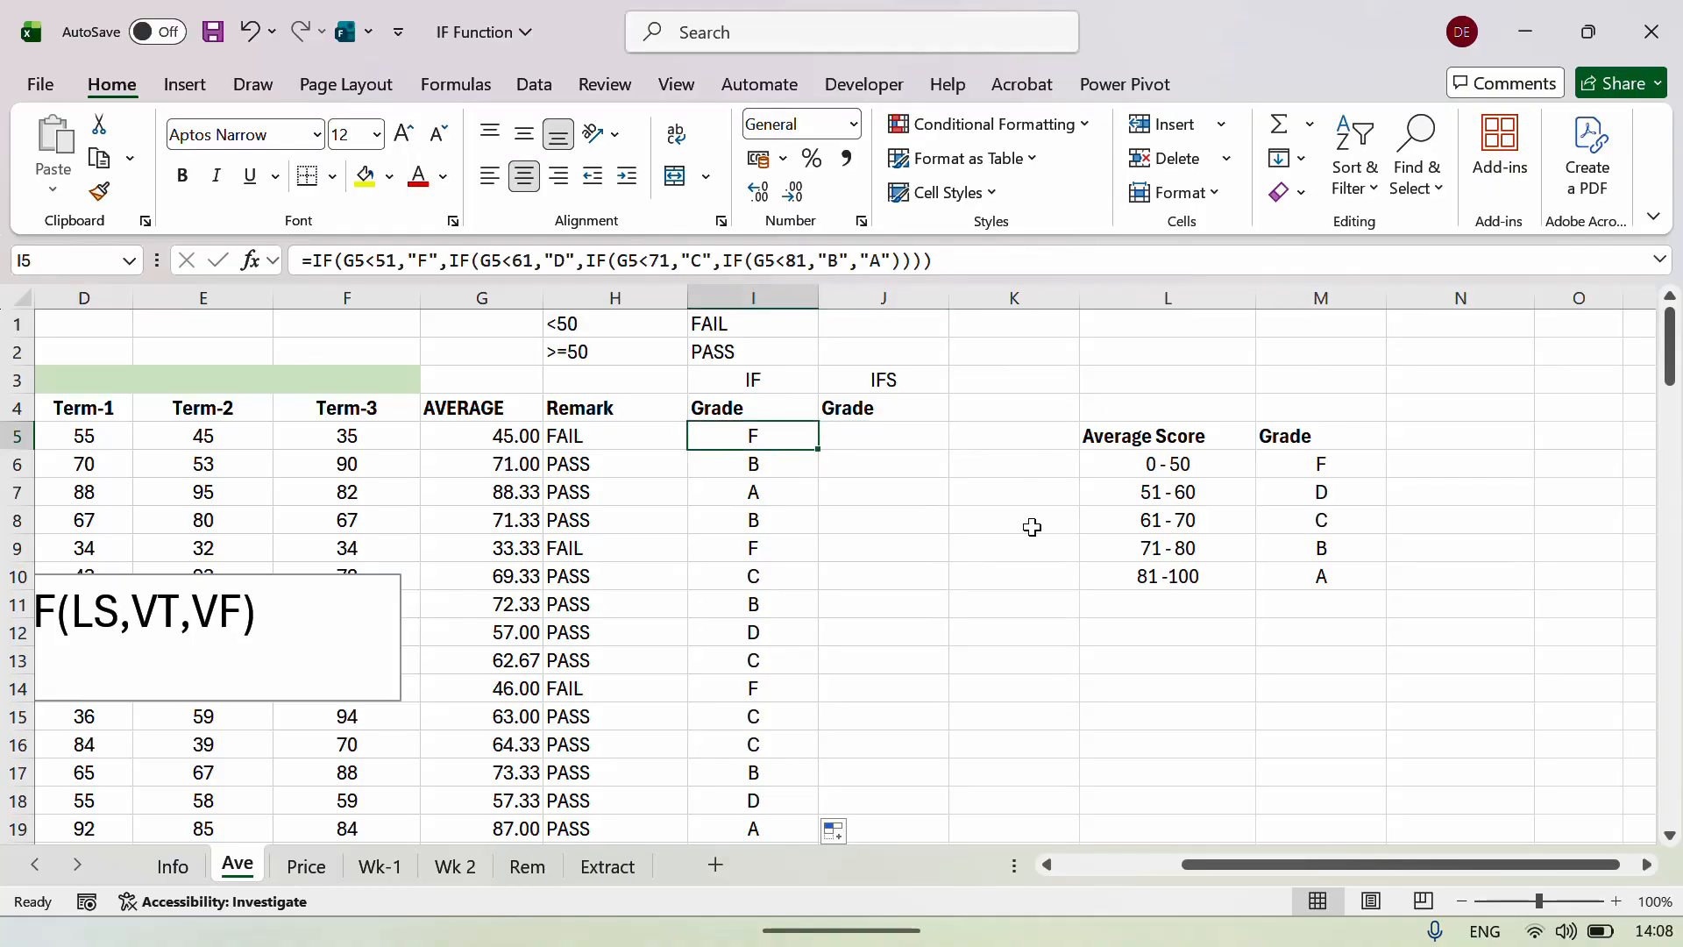
key("Right")
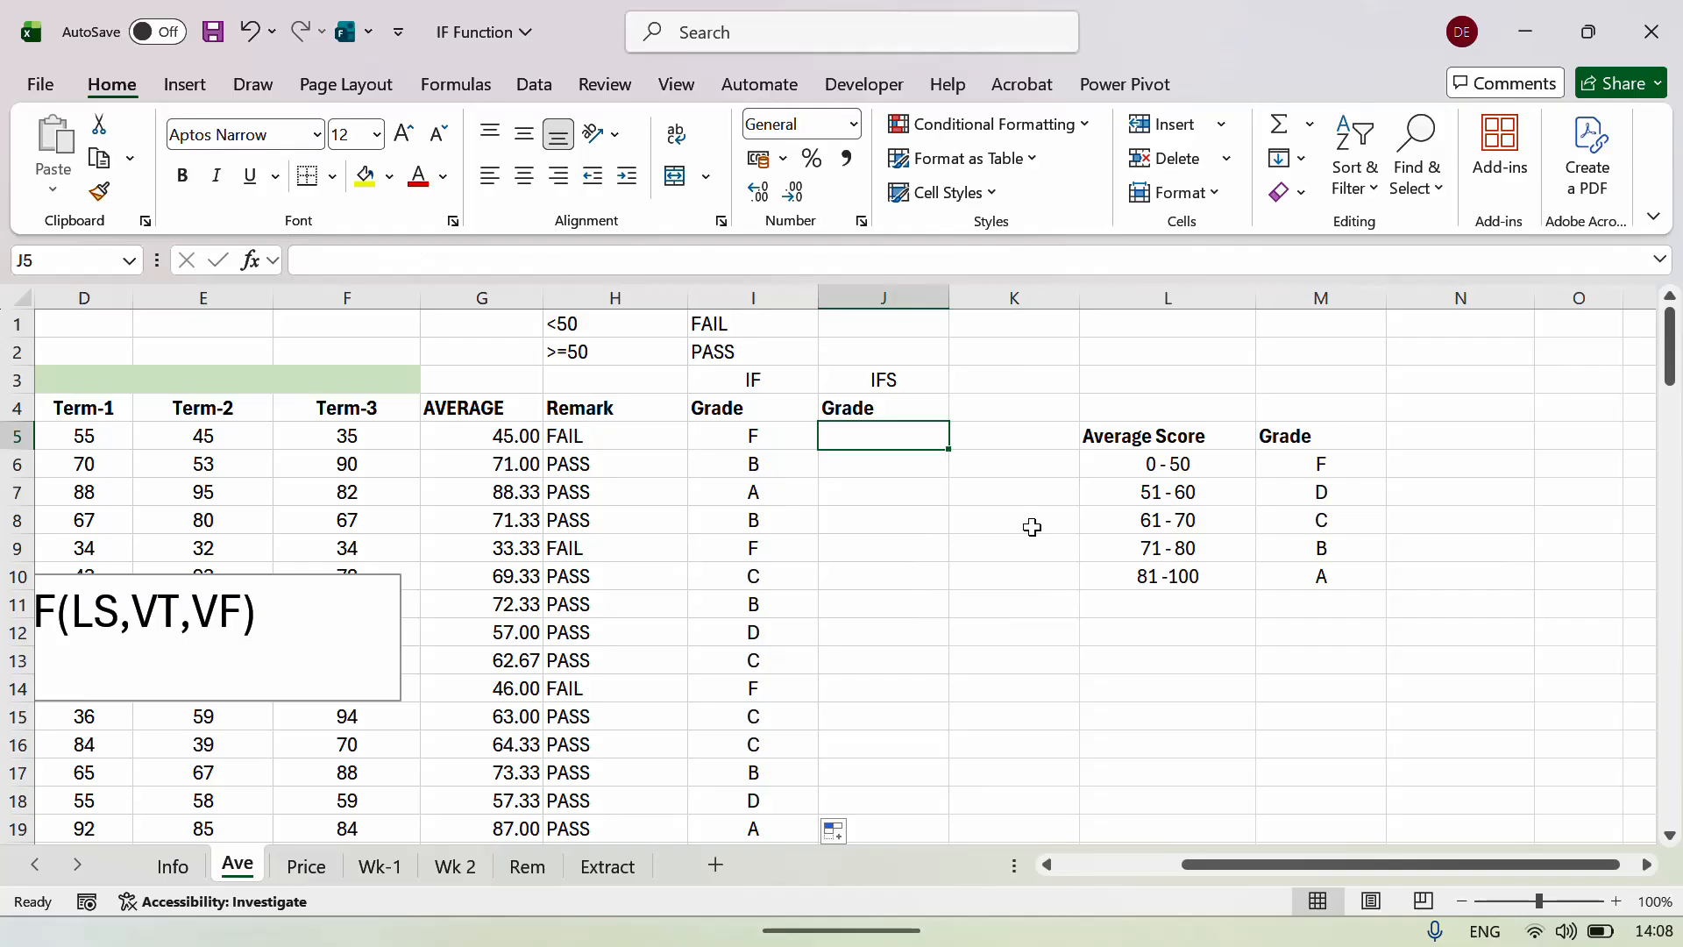
key("Up")
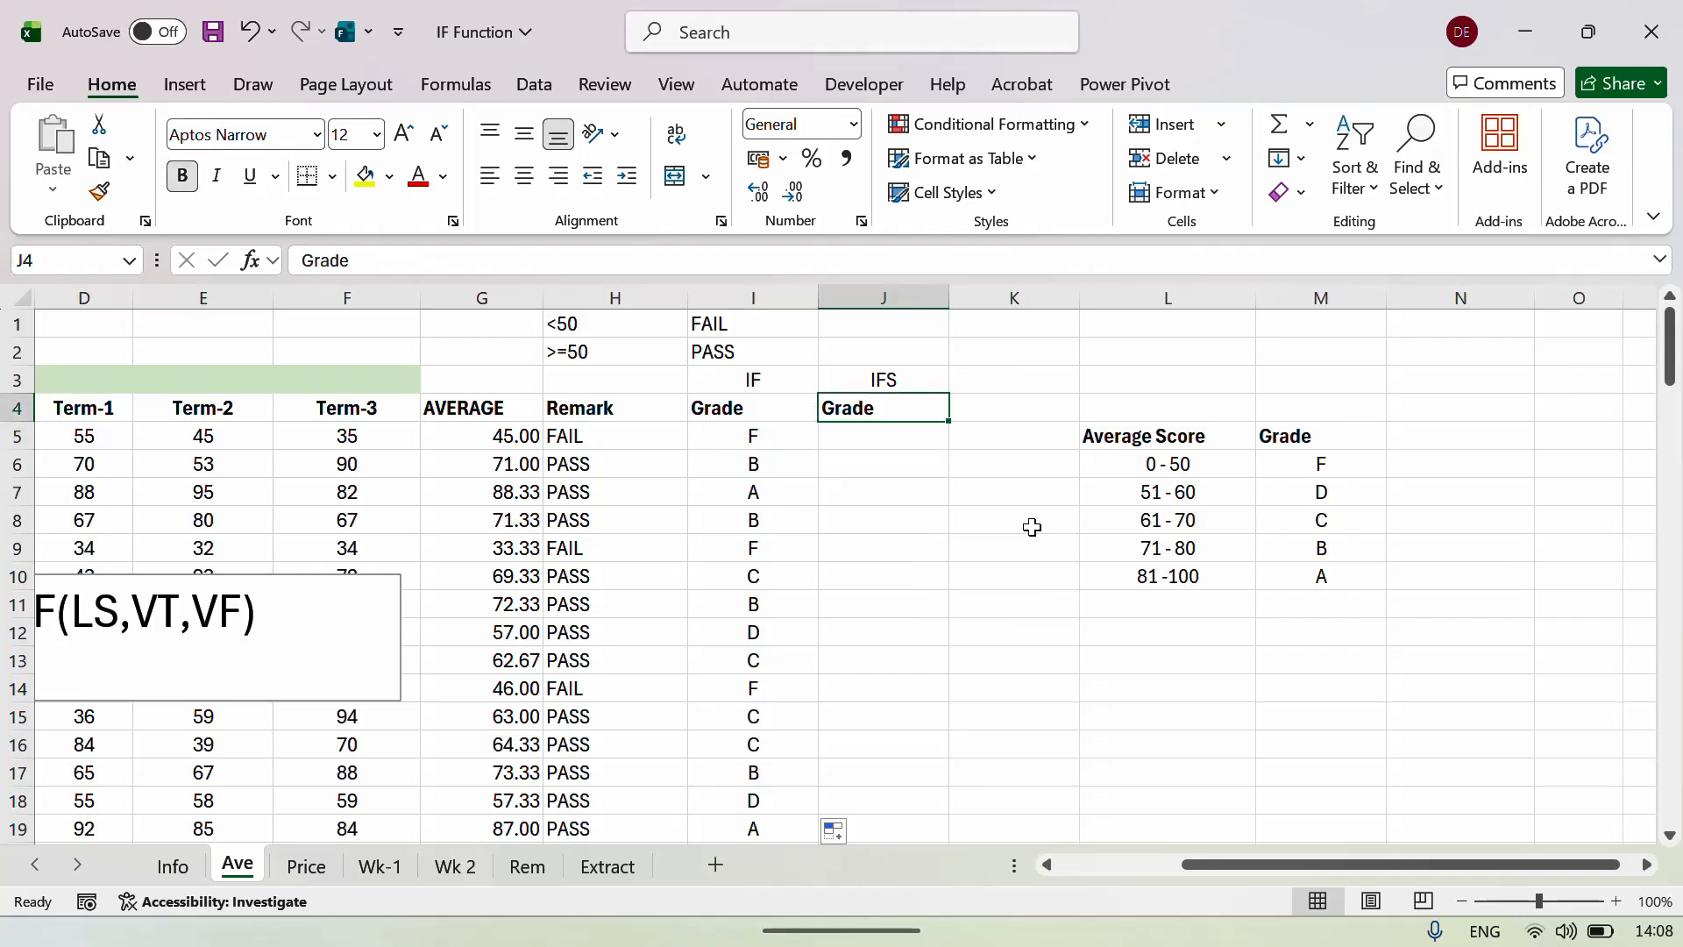
key("Up")
key("Down")
key("Down")
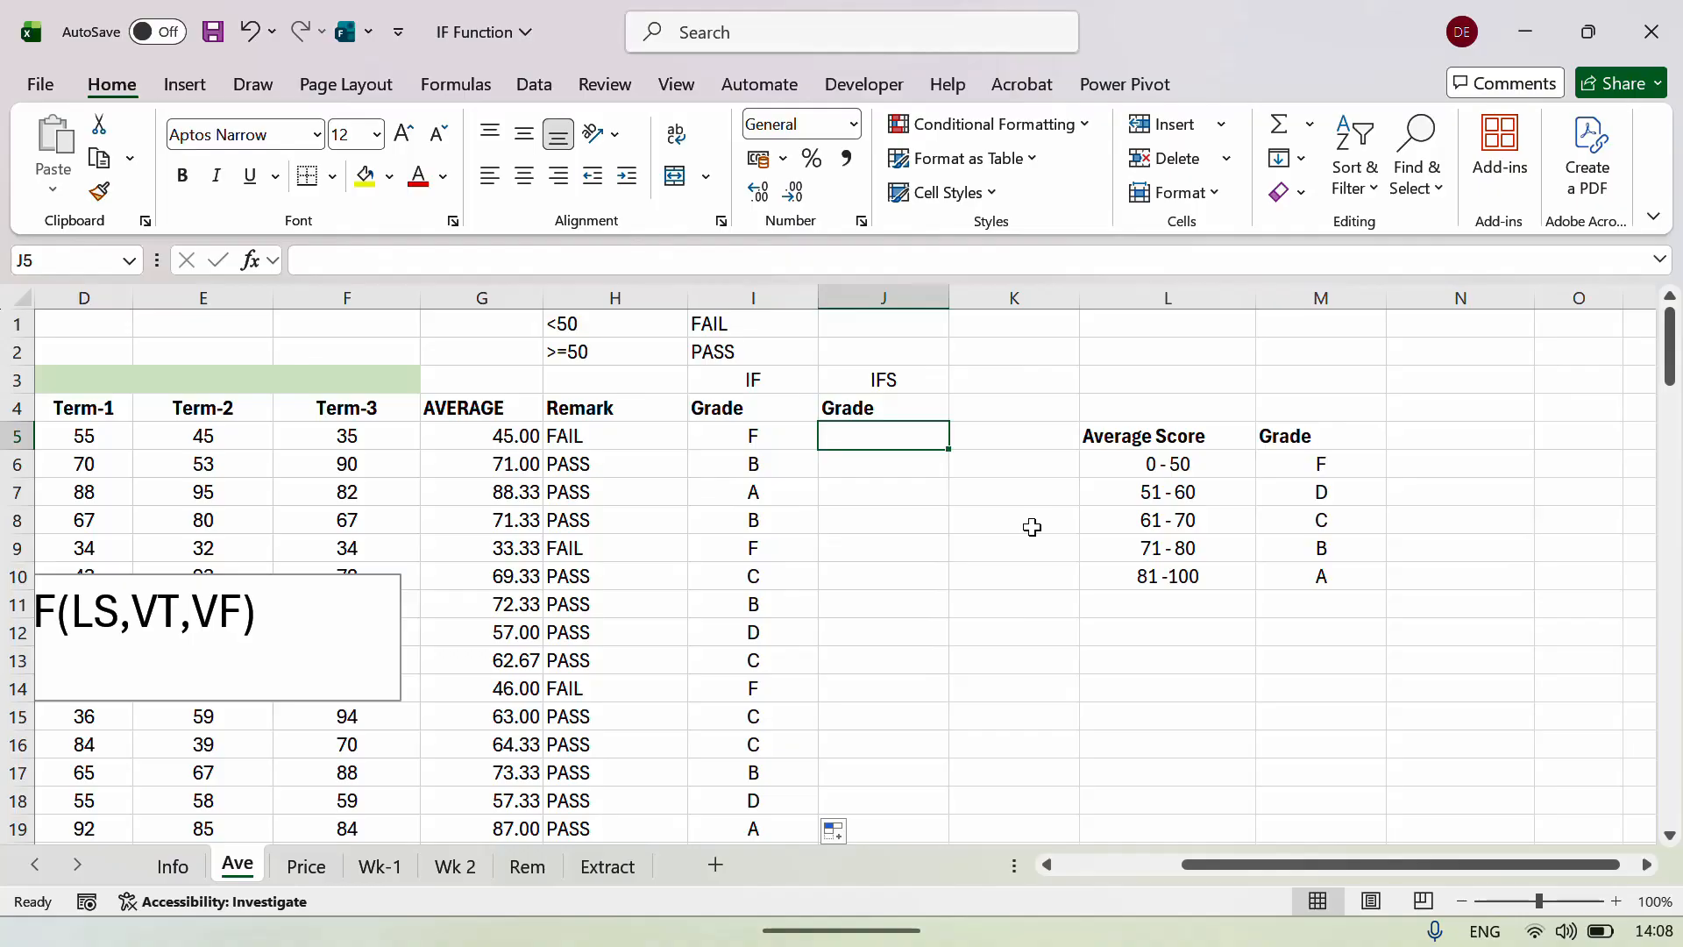
Begin J5's IFS formula with the first test: G5 below 51 returns F.
type("=")
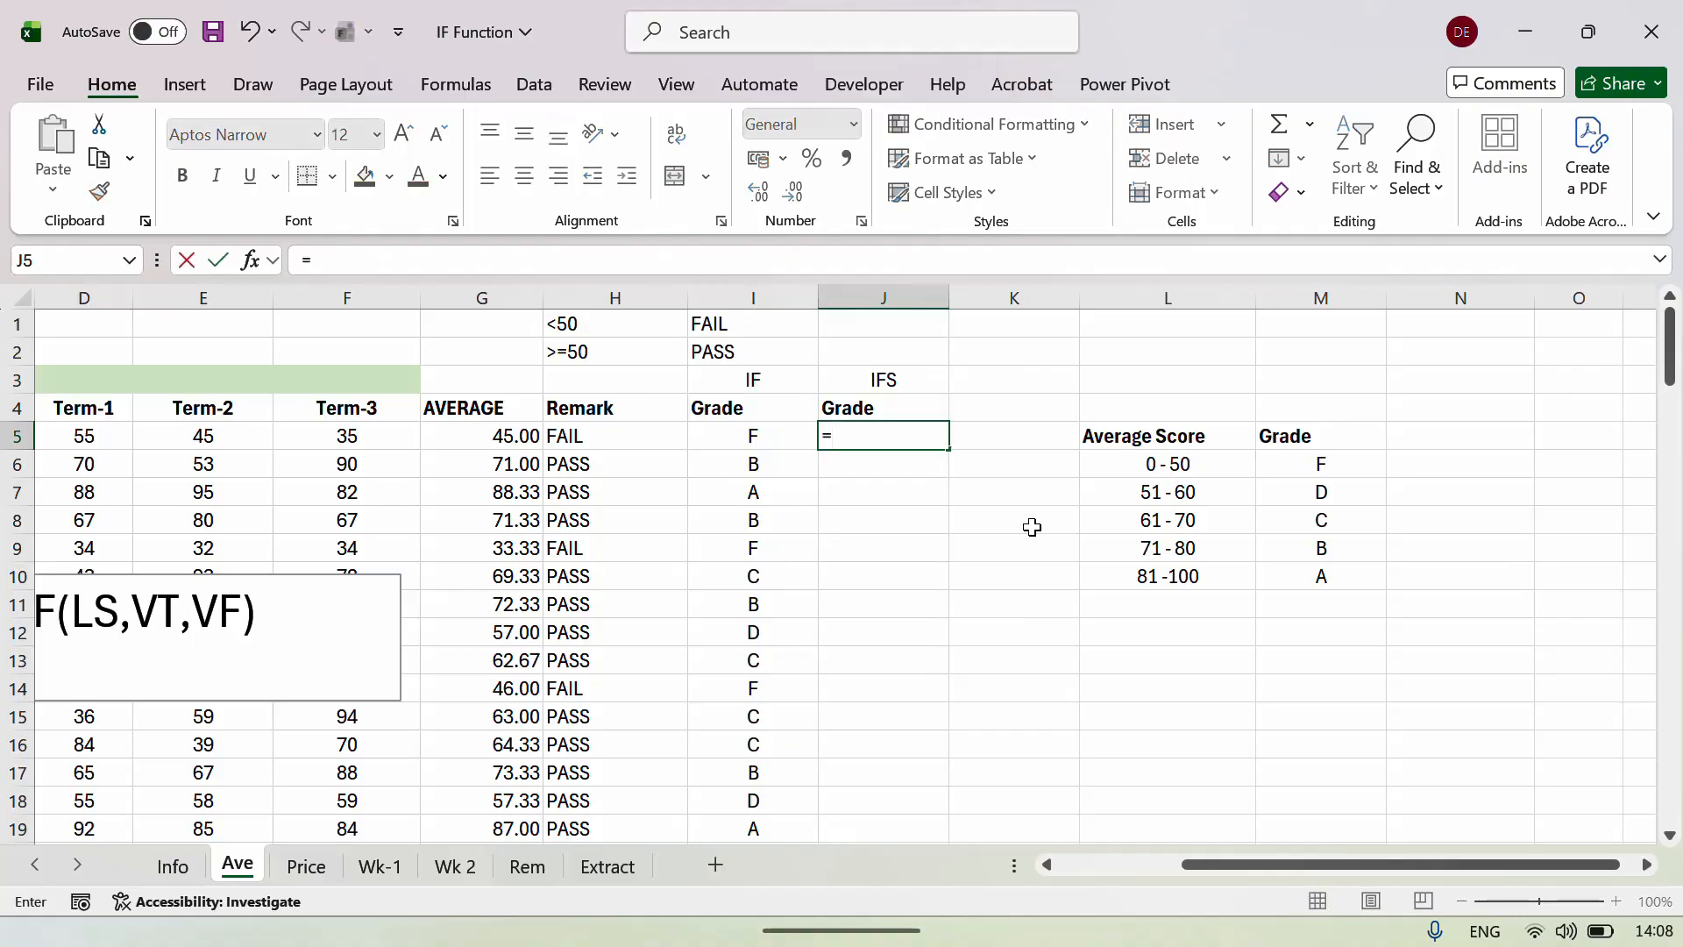
type("IFS")
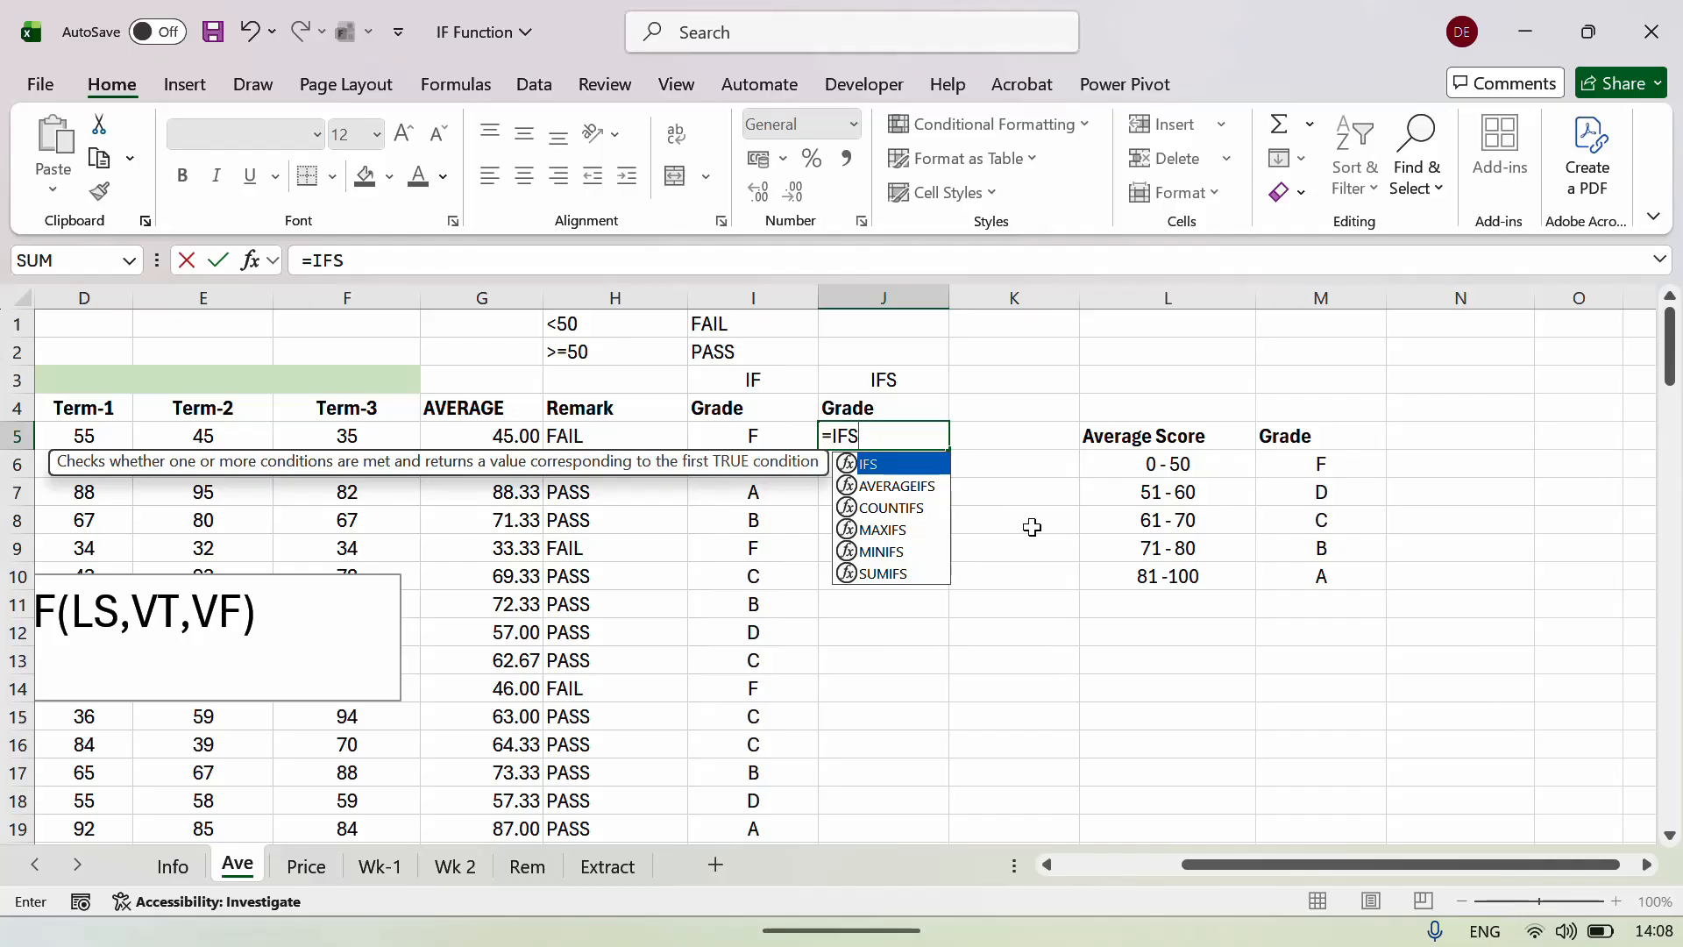
type("(")
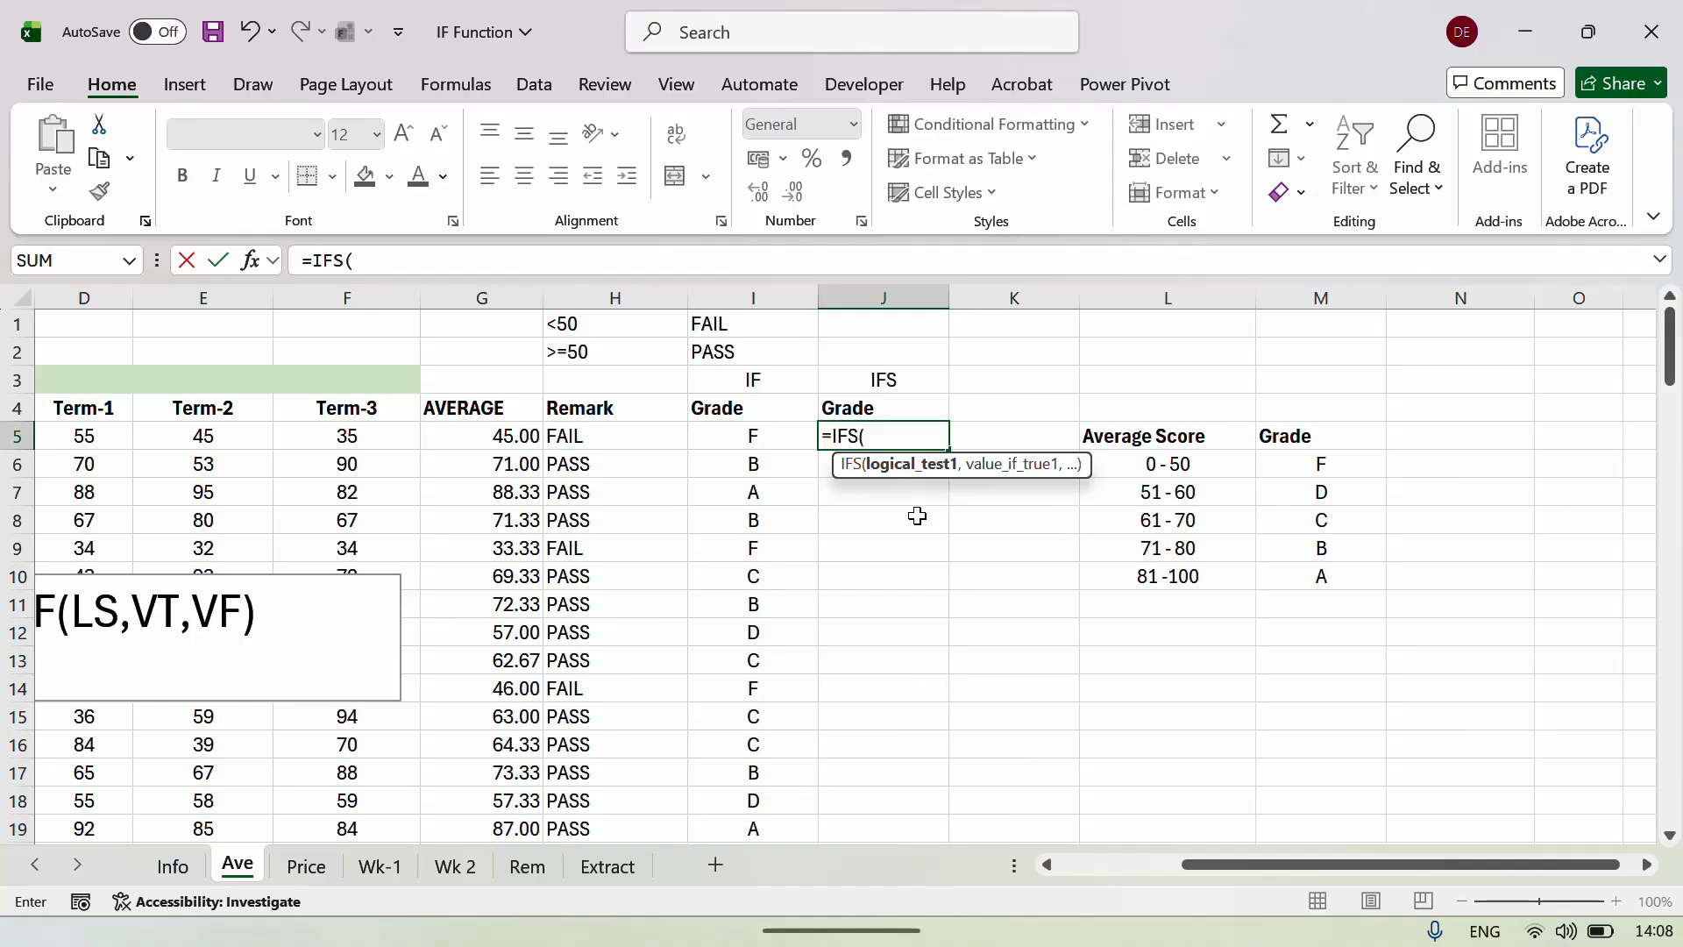
key("BackSpace")
key("BackSpace")
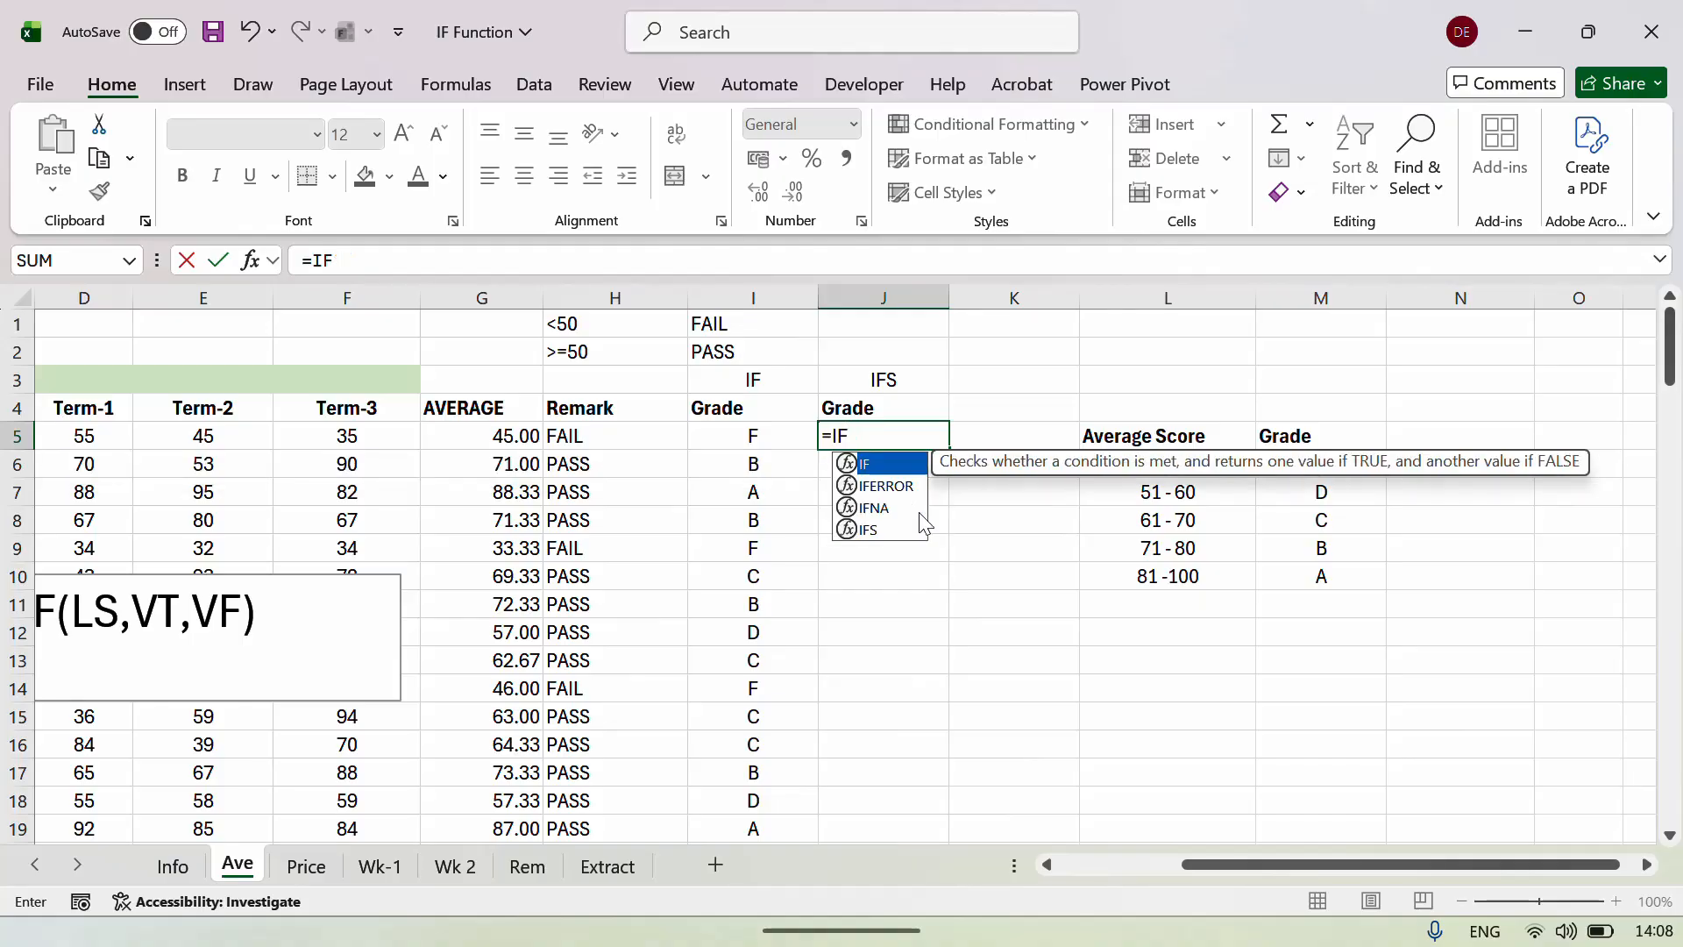
type("(")
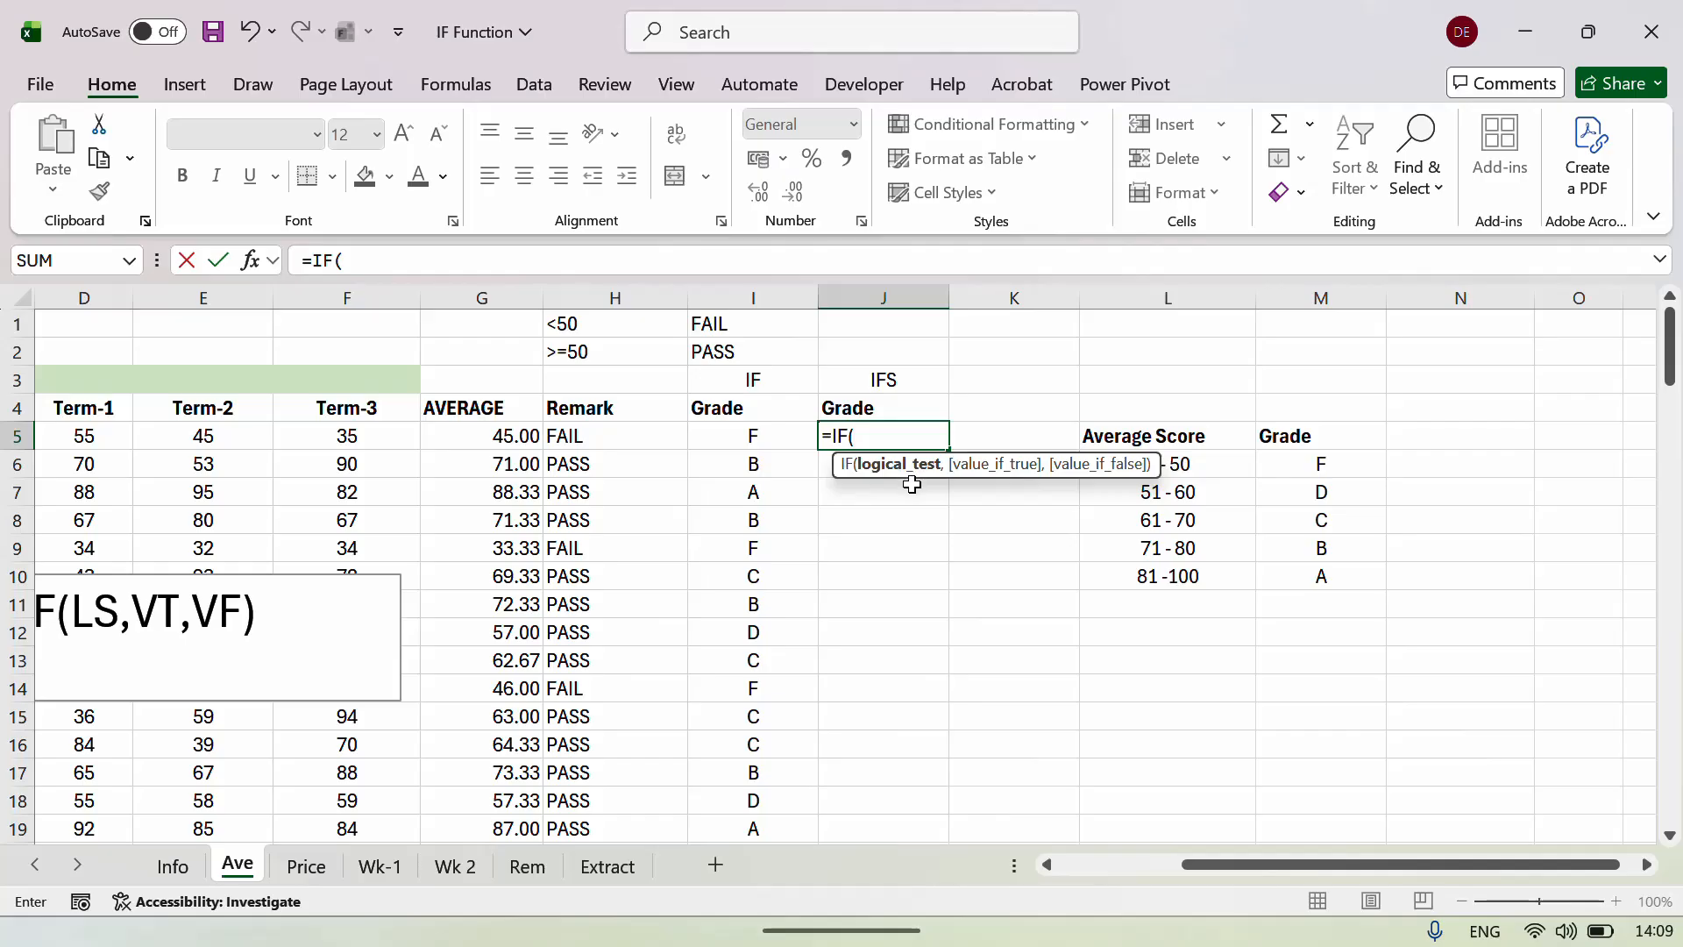
key("BackSpace")
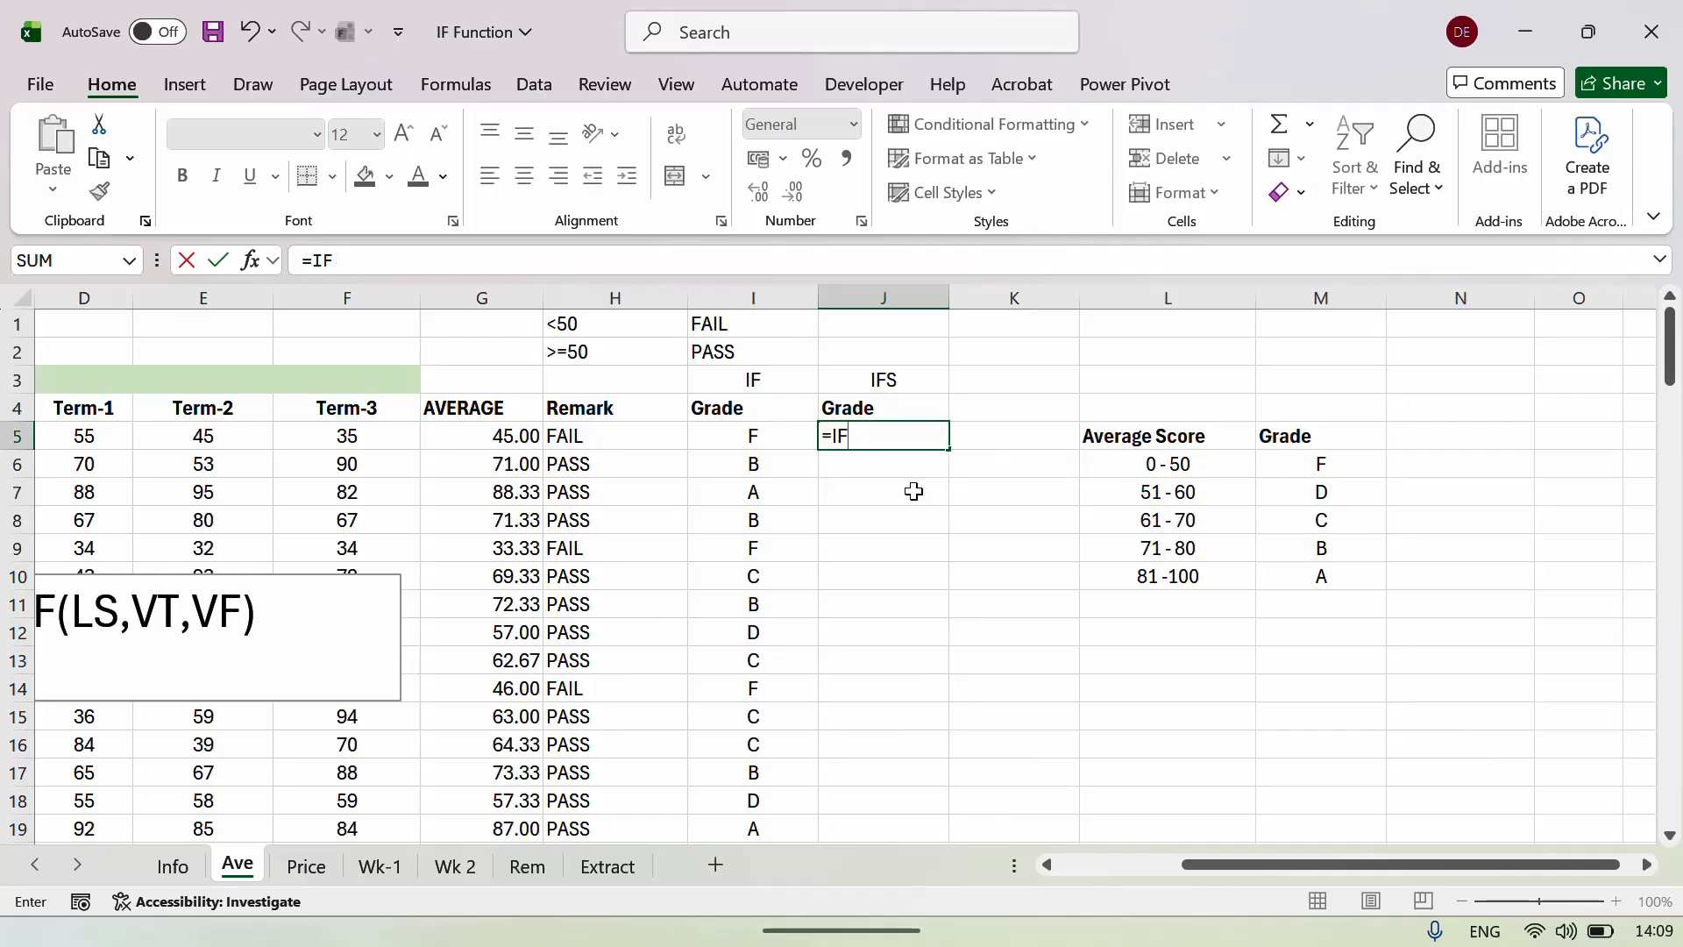
type("S")
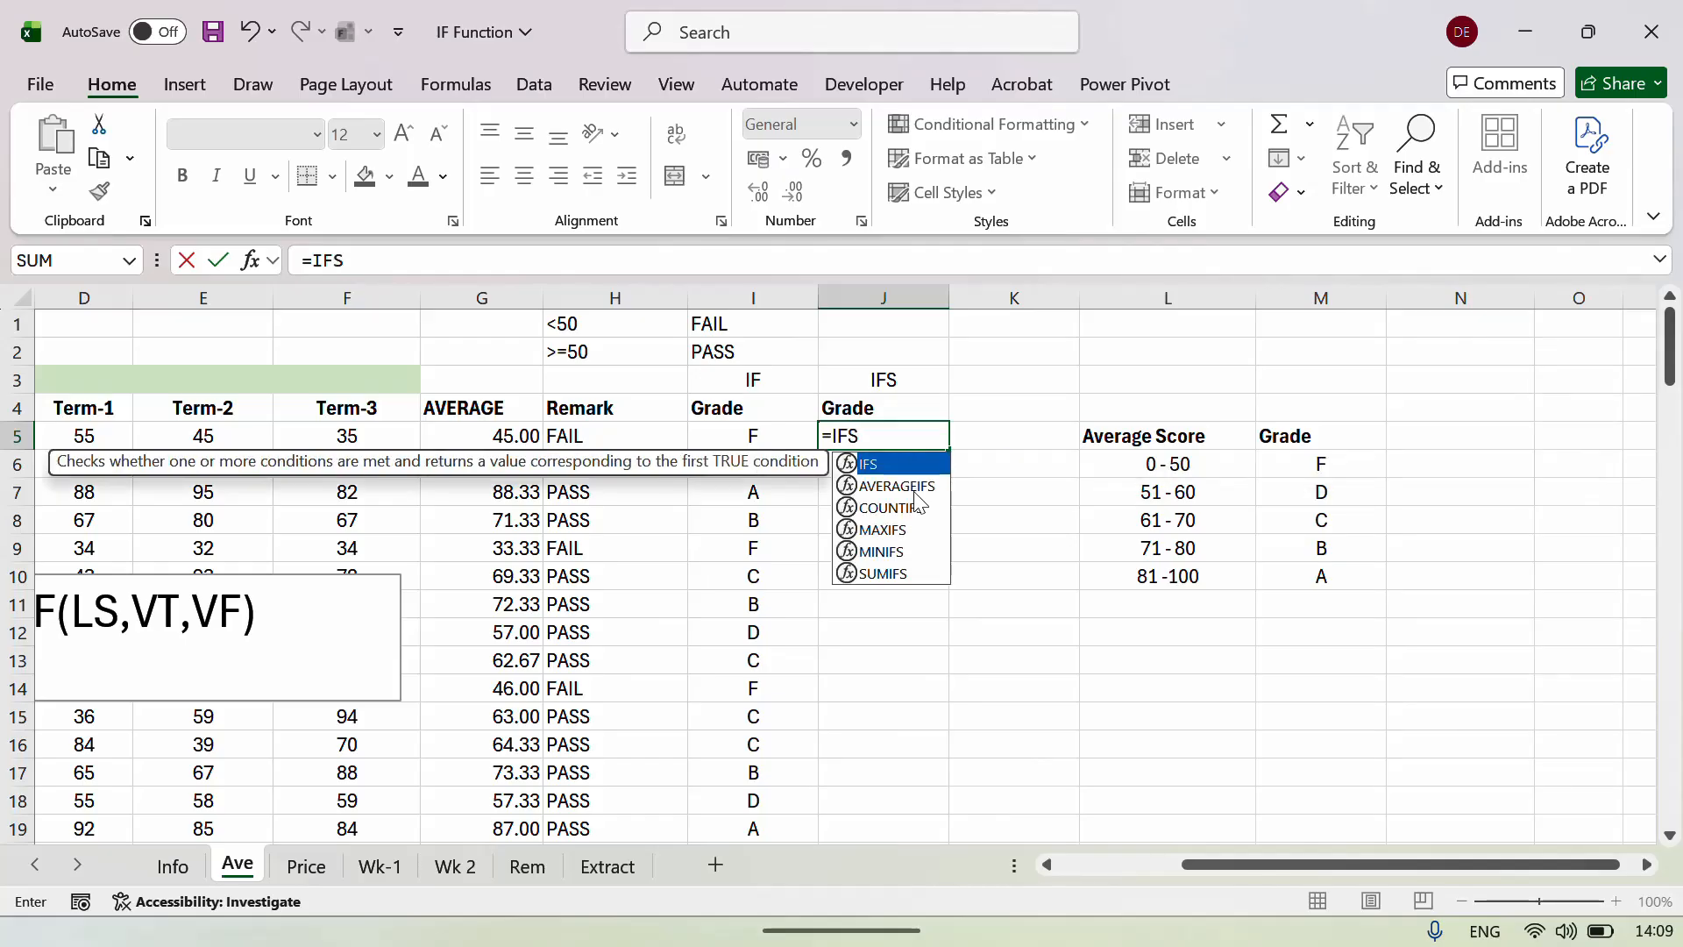
type("(")
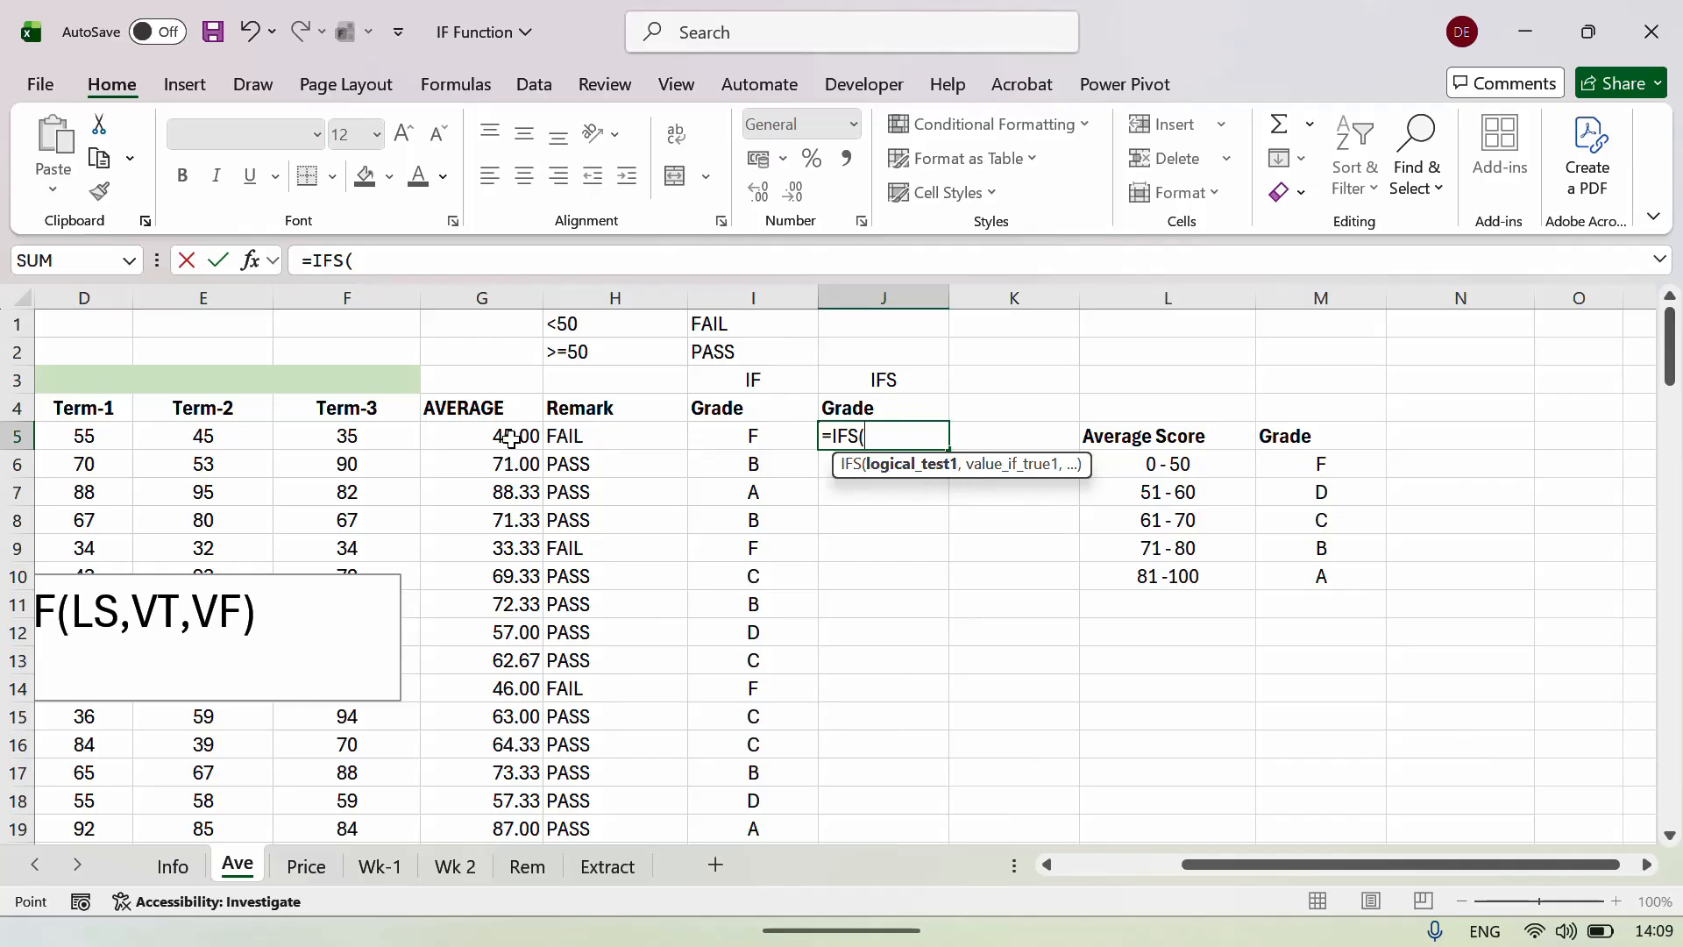
left_click(511, 439)
type("<")
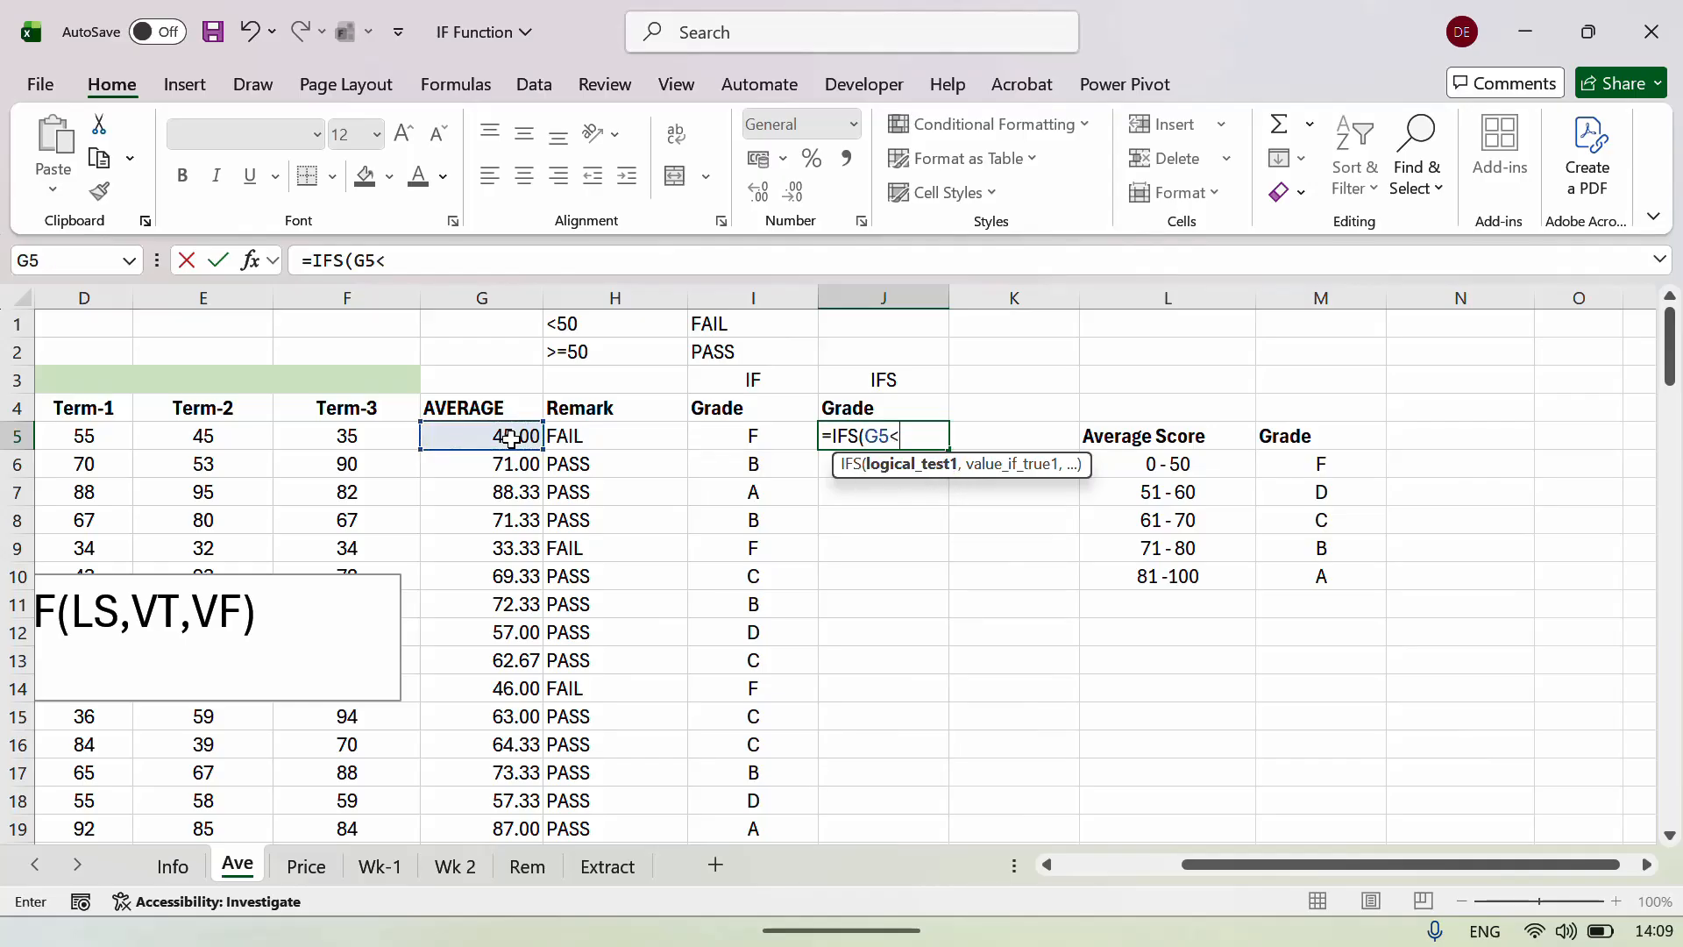
type("51,\"F")
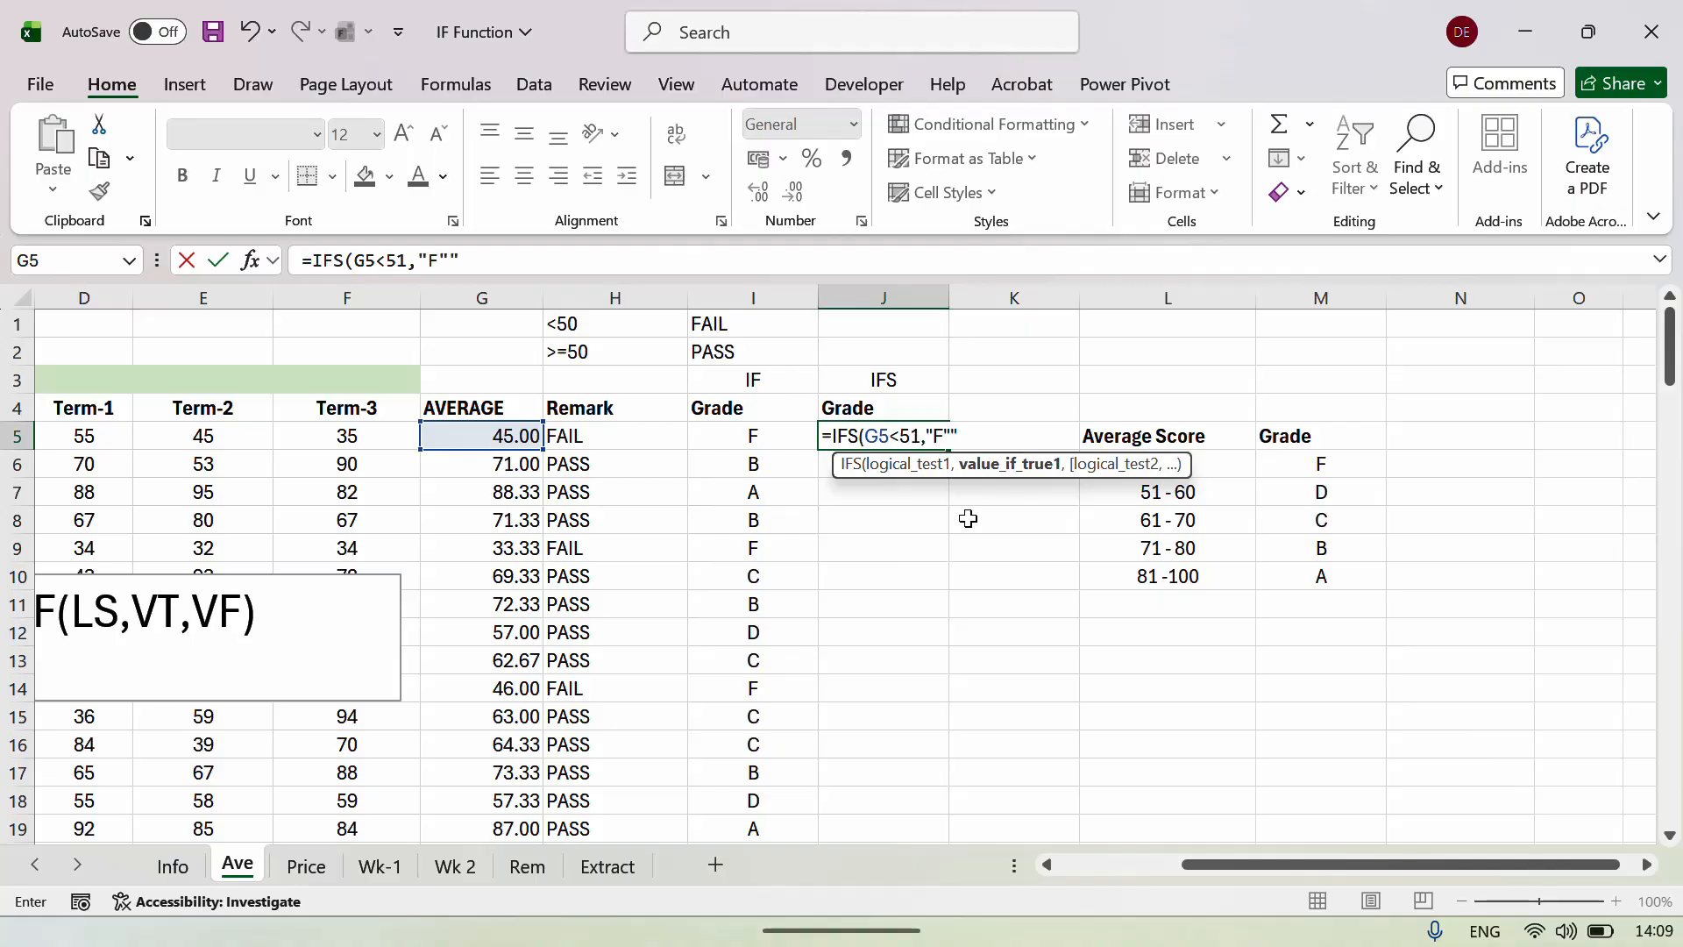
type(",")
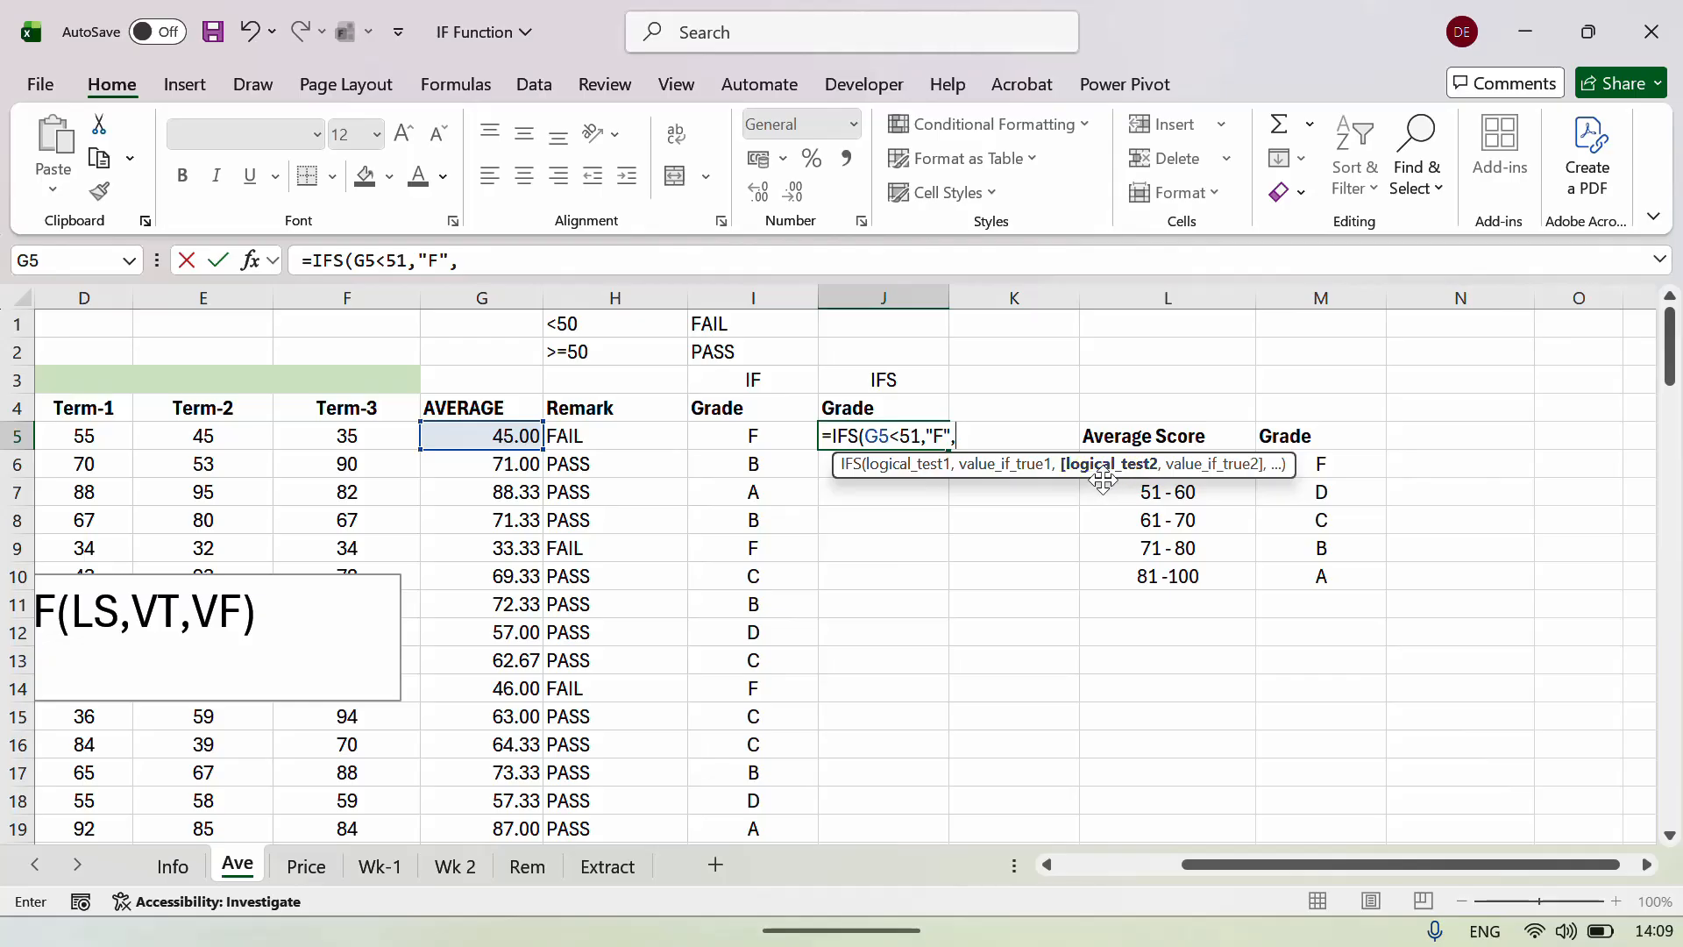
Add IFS tests for G5 below 61 returning D and below 71 returning C.
left_click(513, 436)
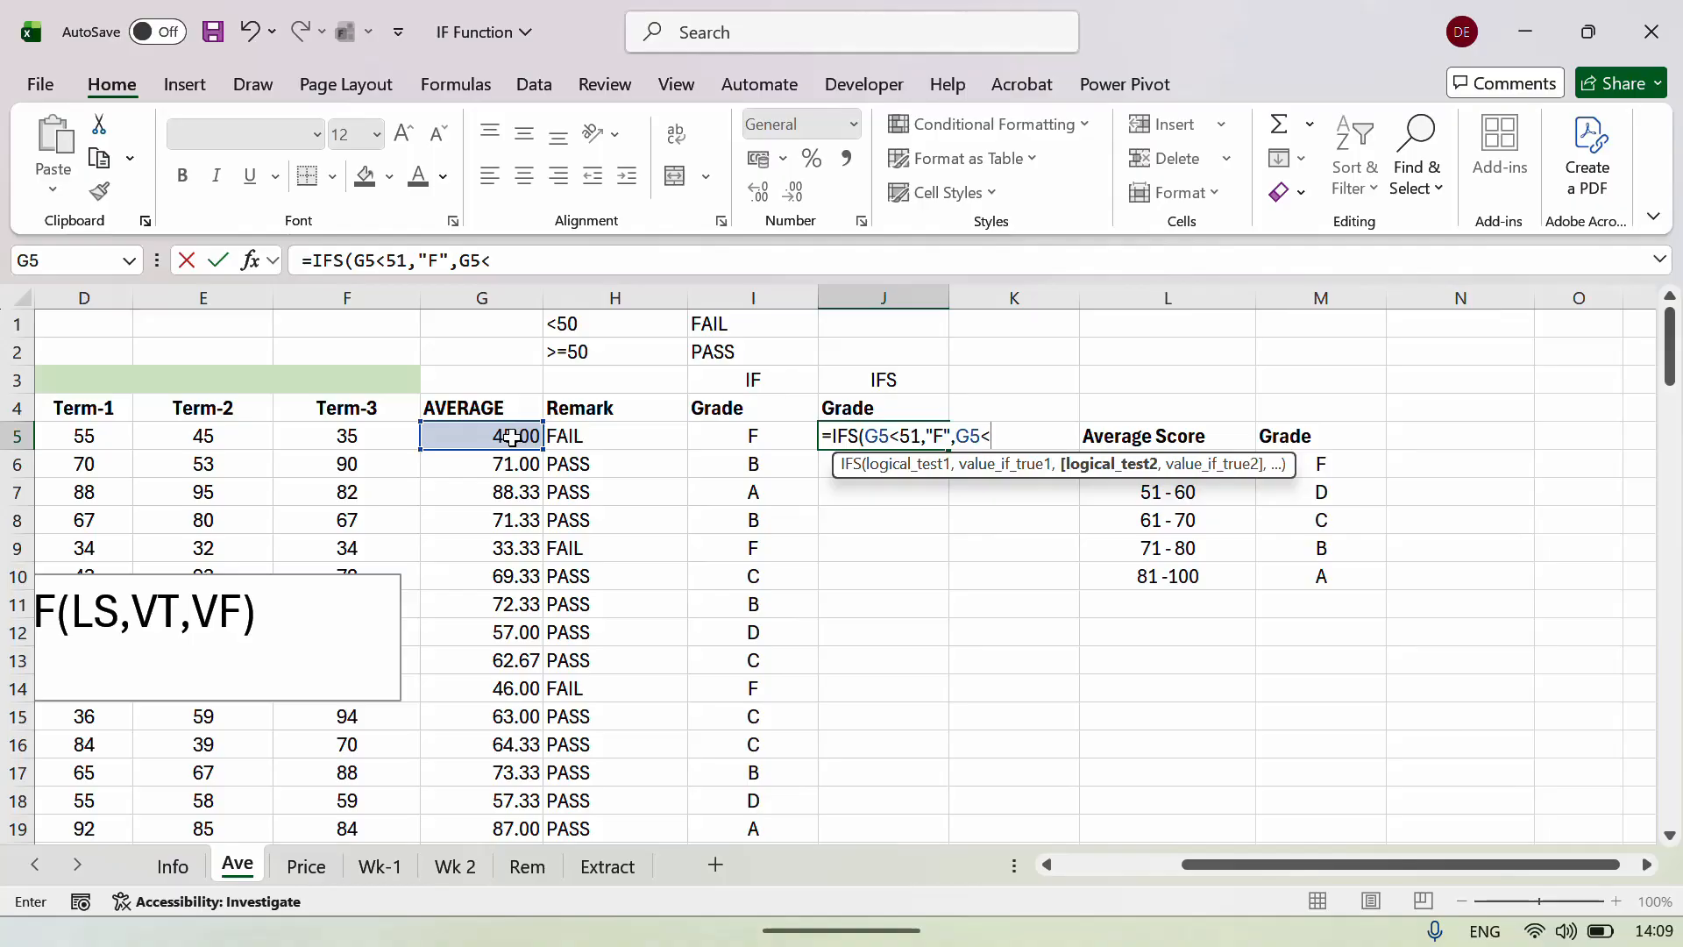
type("<61,")
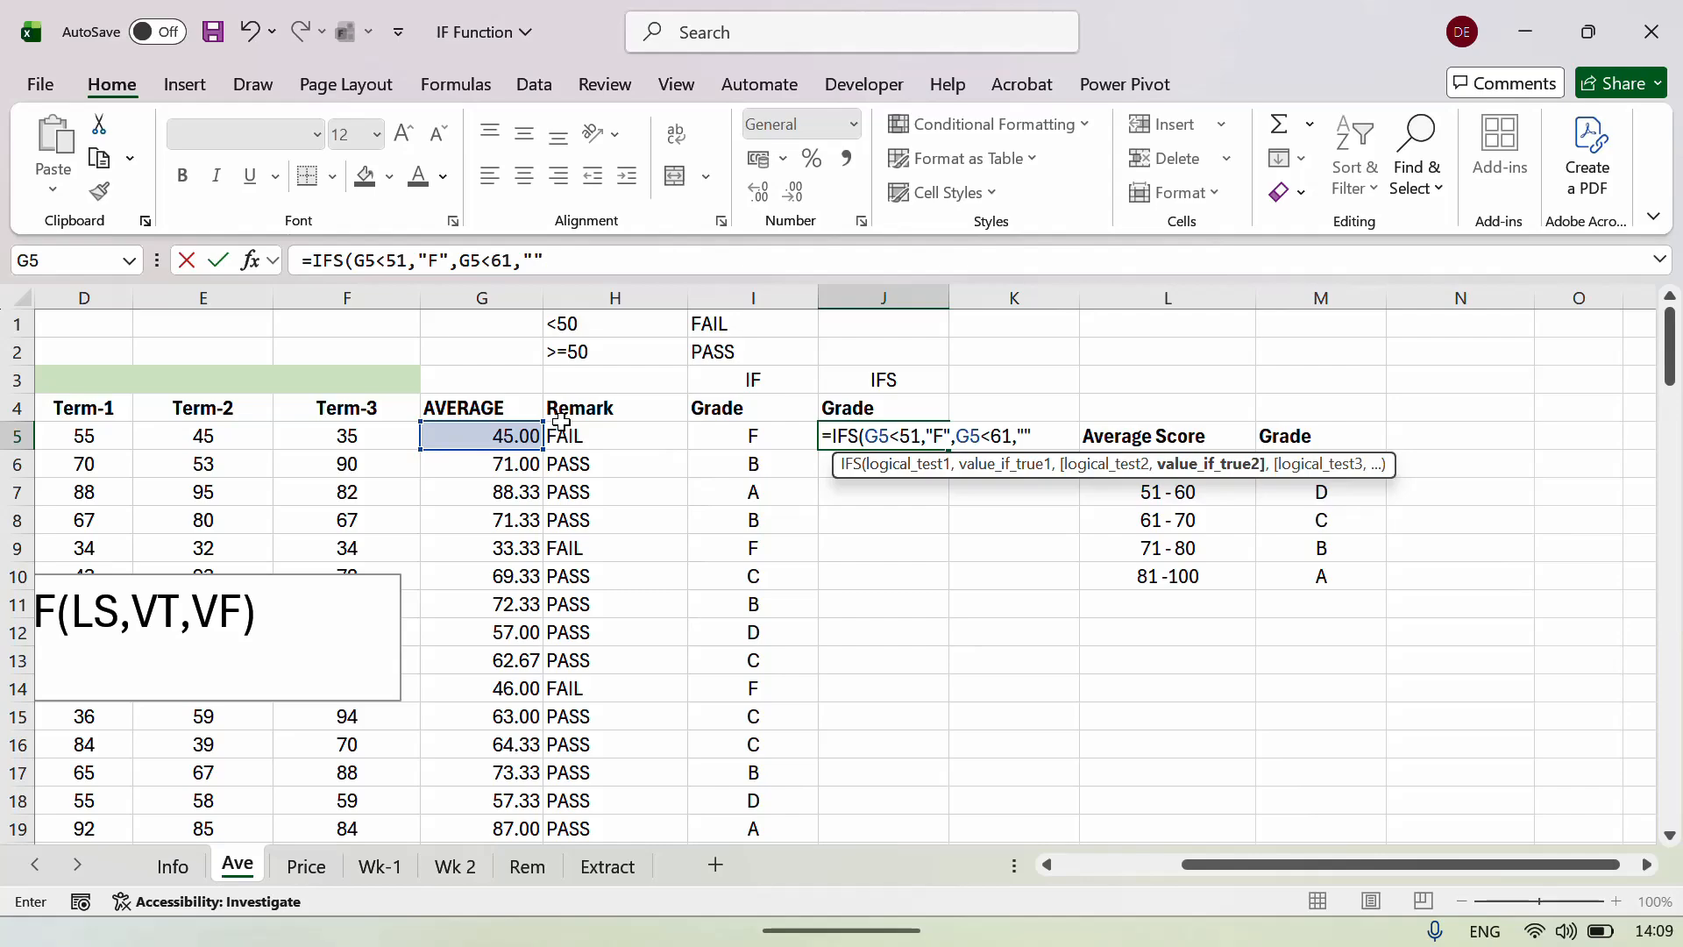
type("\"D")
type("\"\"")
type(",")
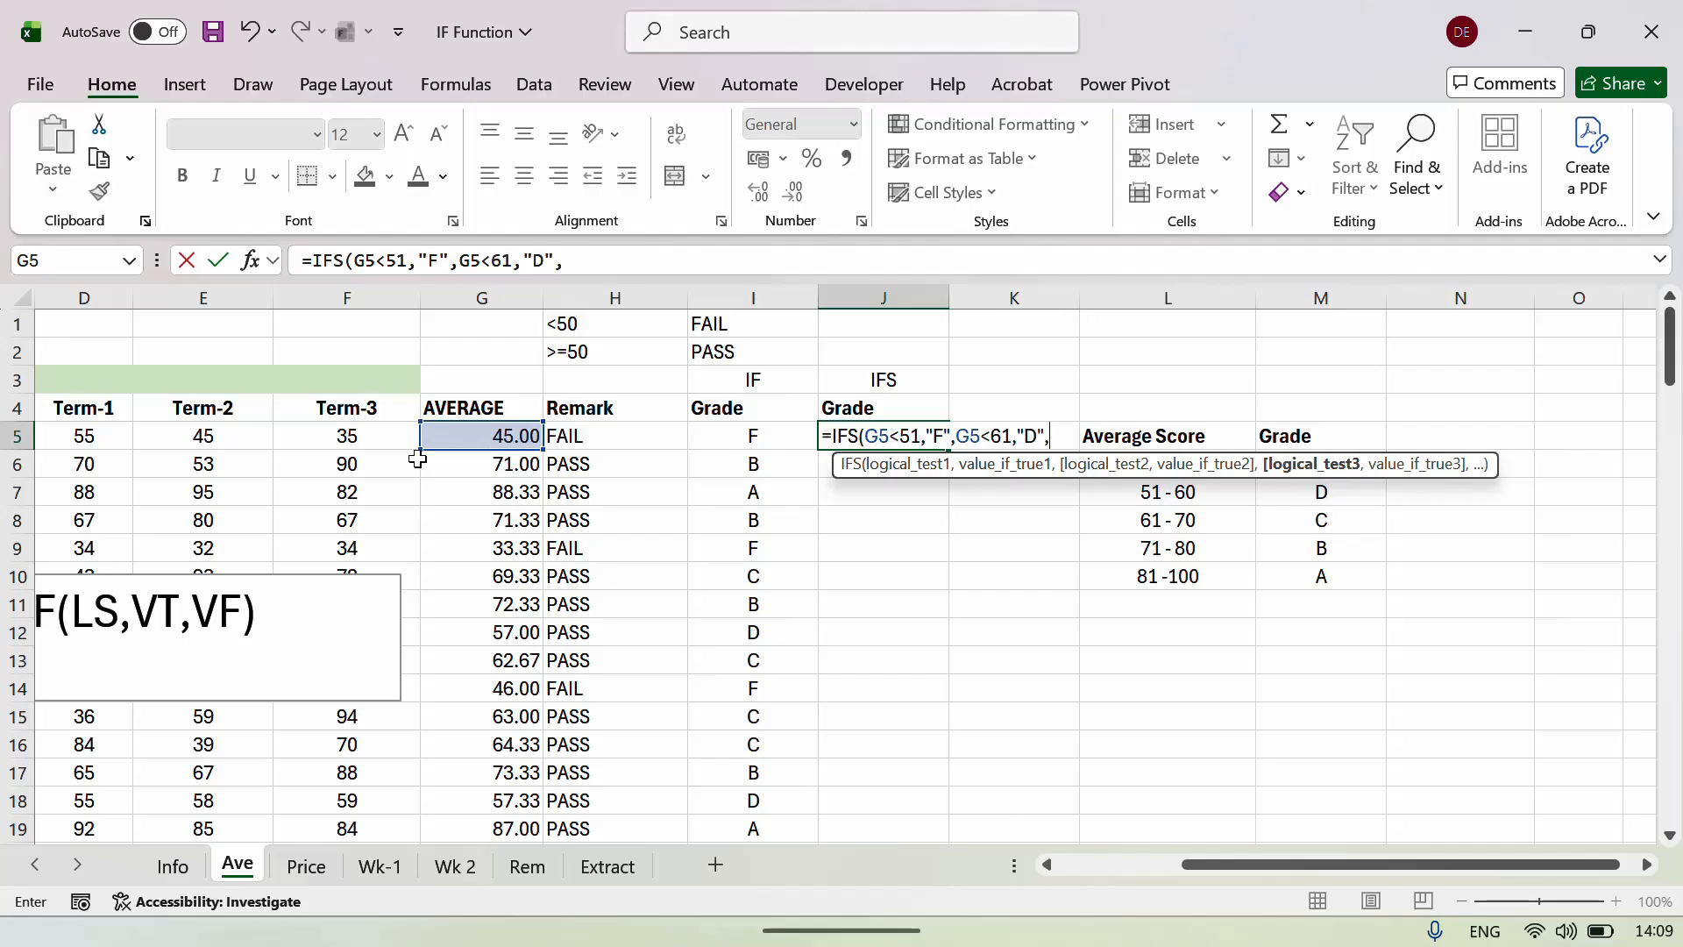
left_click(457, 436)
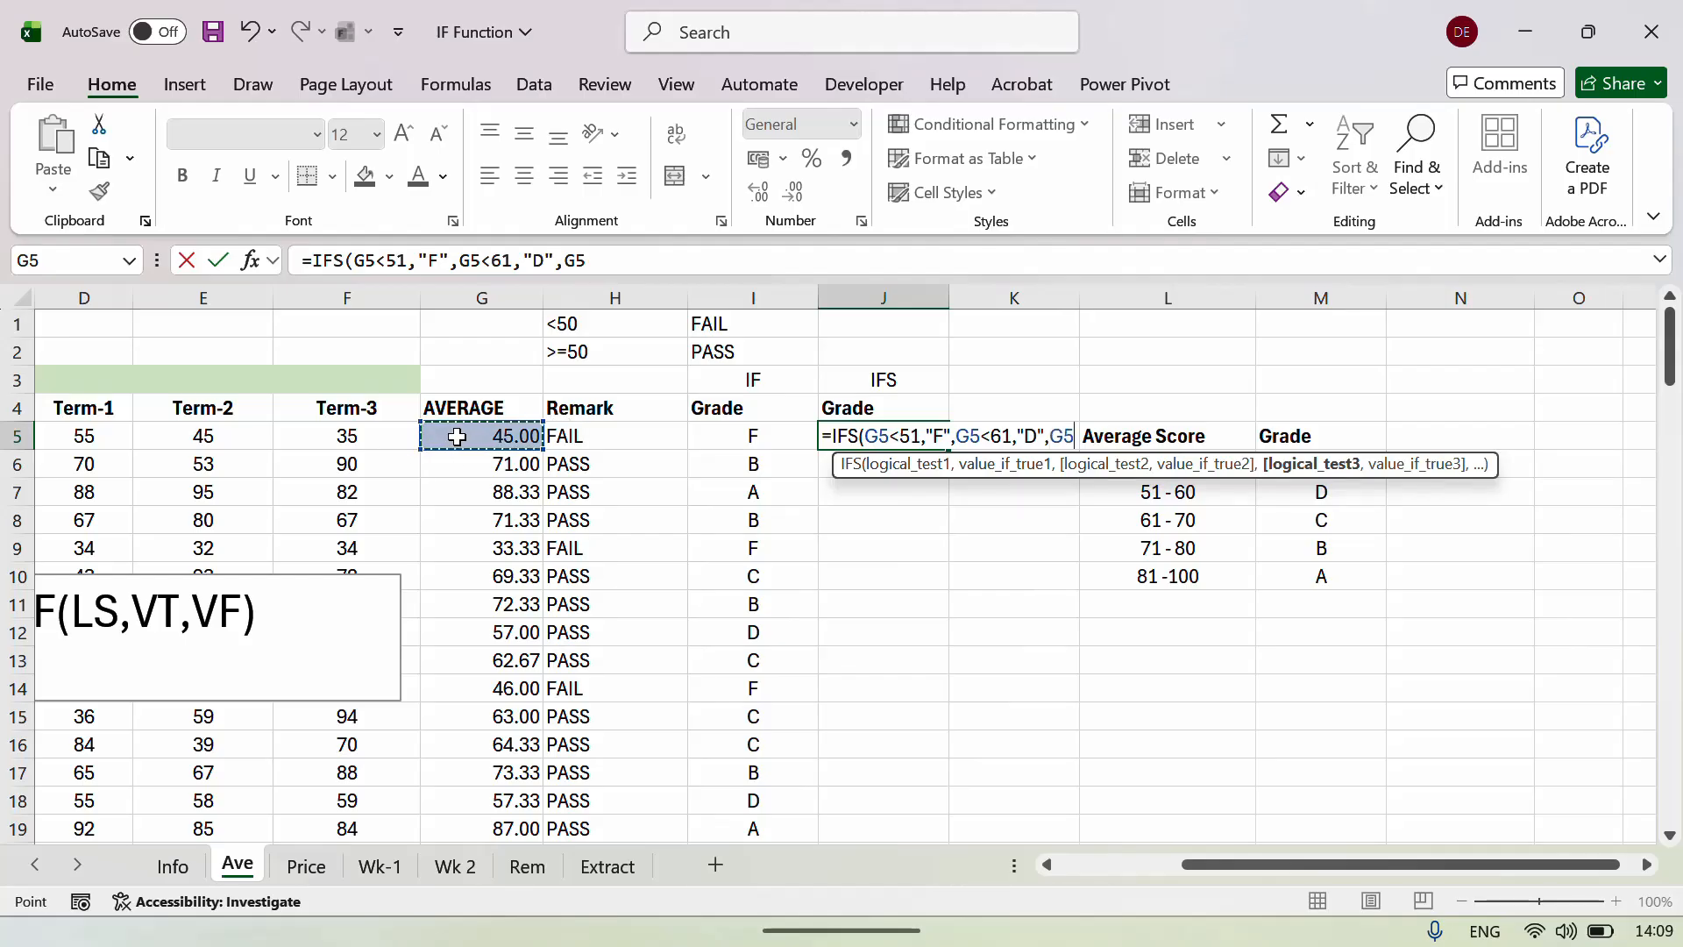
type("<")
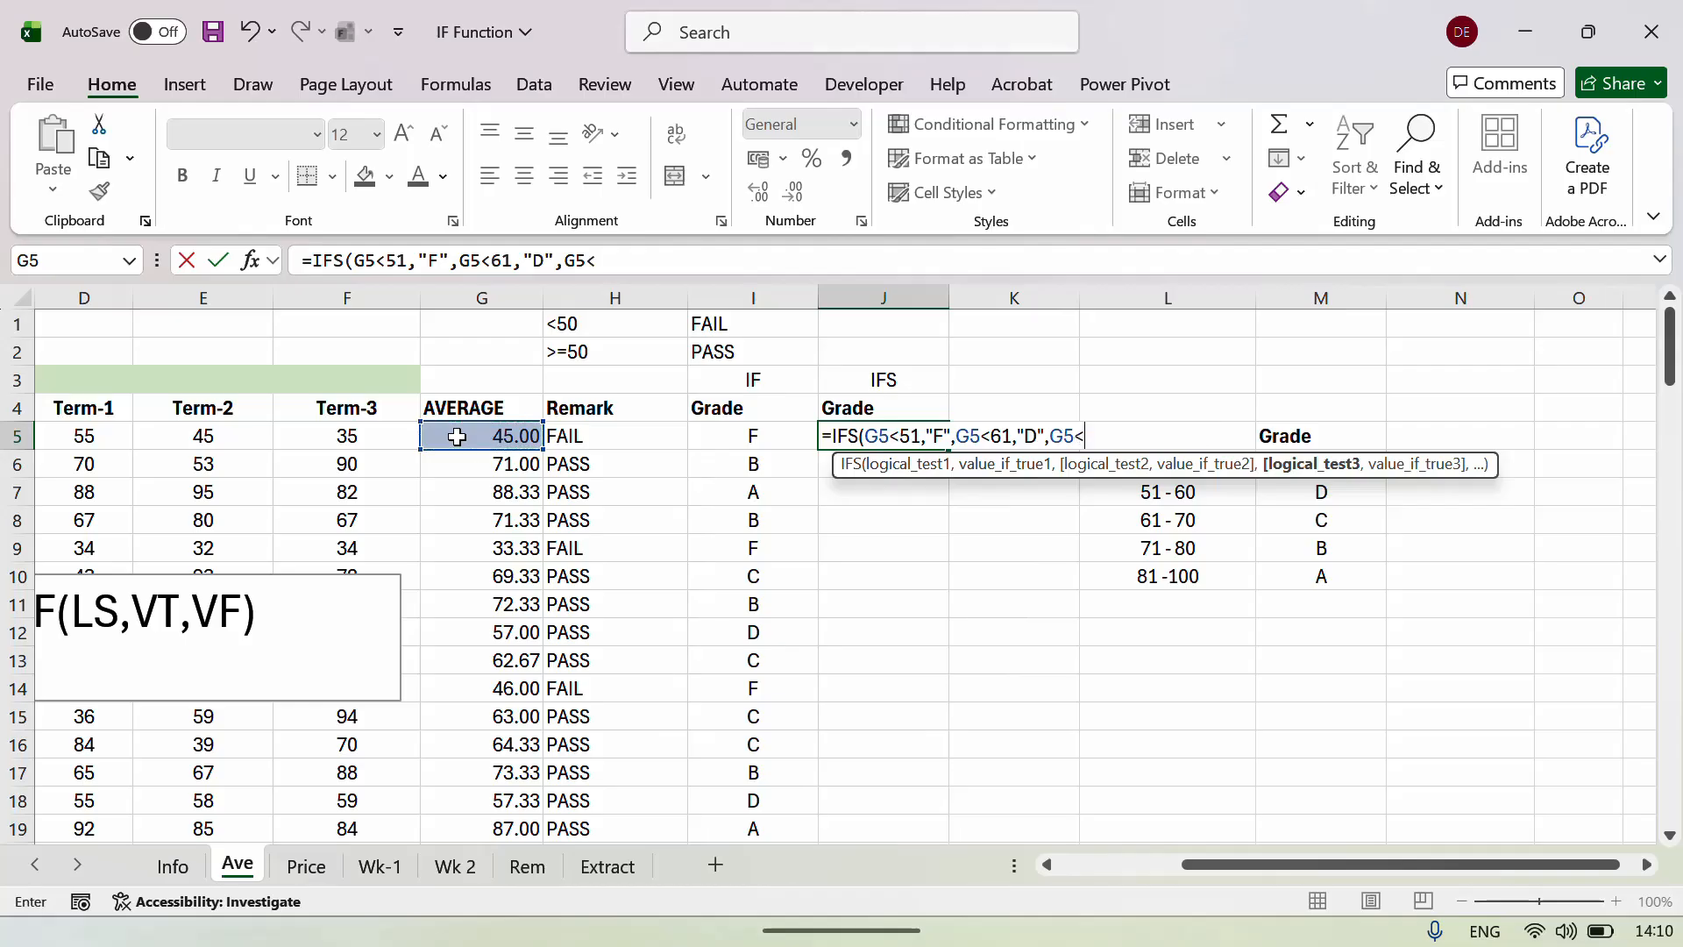
type("71,\"C")
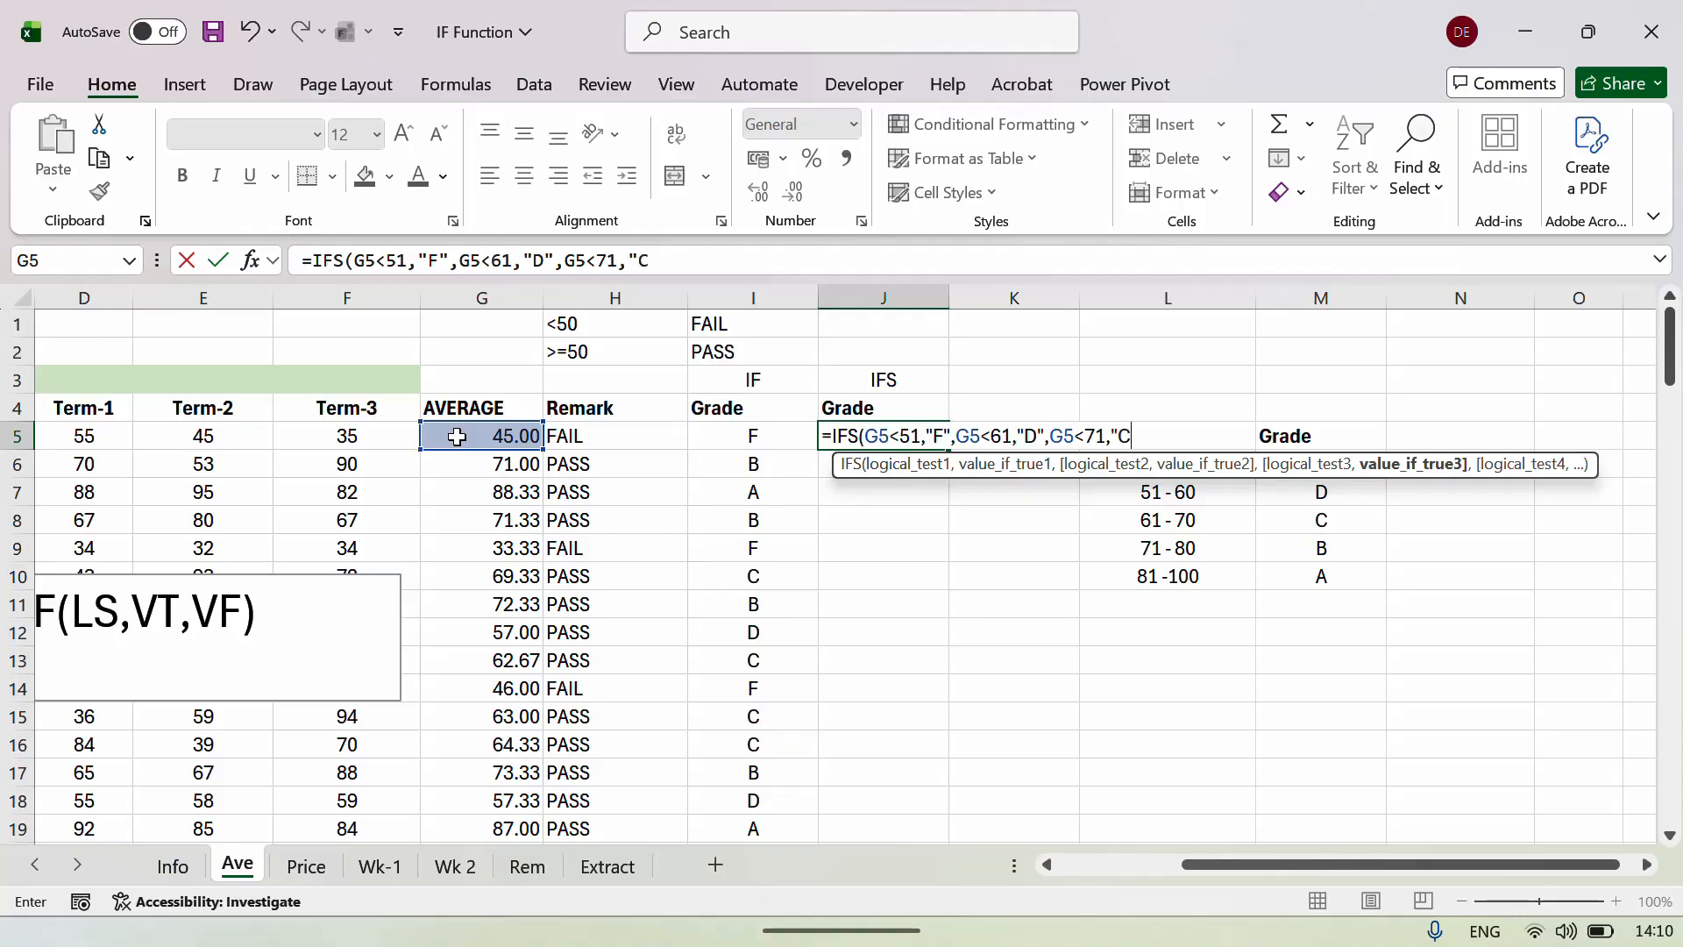
type("\",")
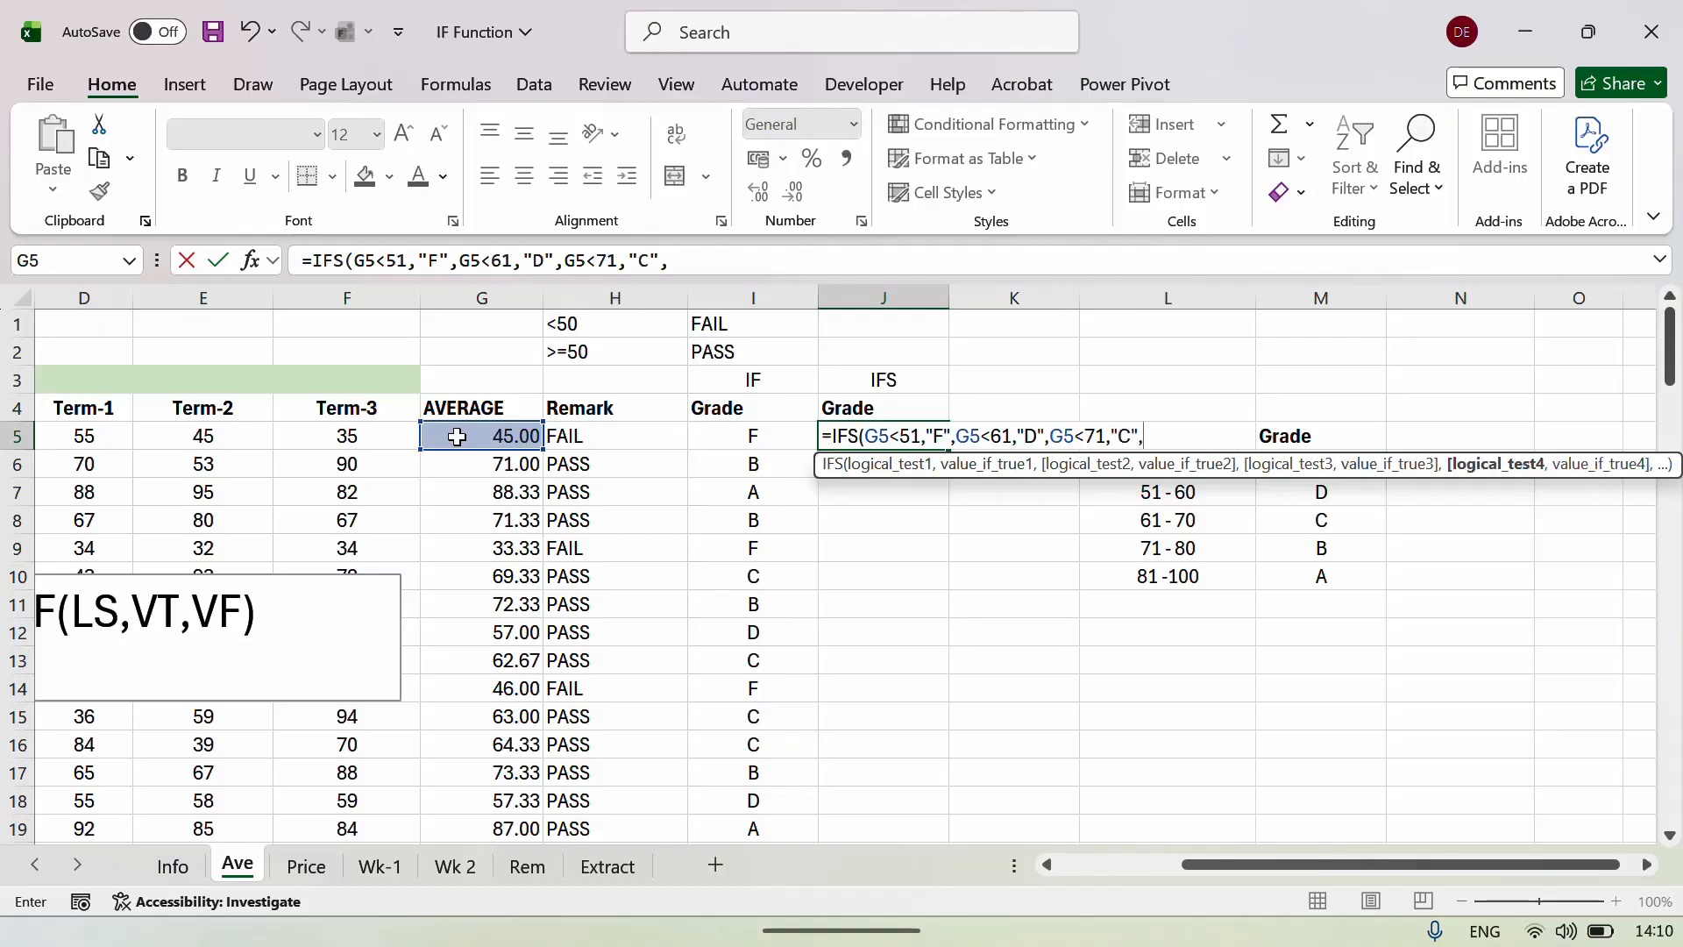
Add the fourth IFS test: G5 below 81 returns B.
left_click(502, 437)
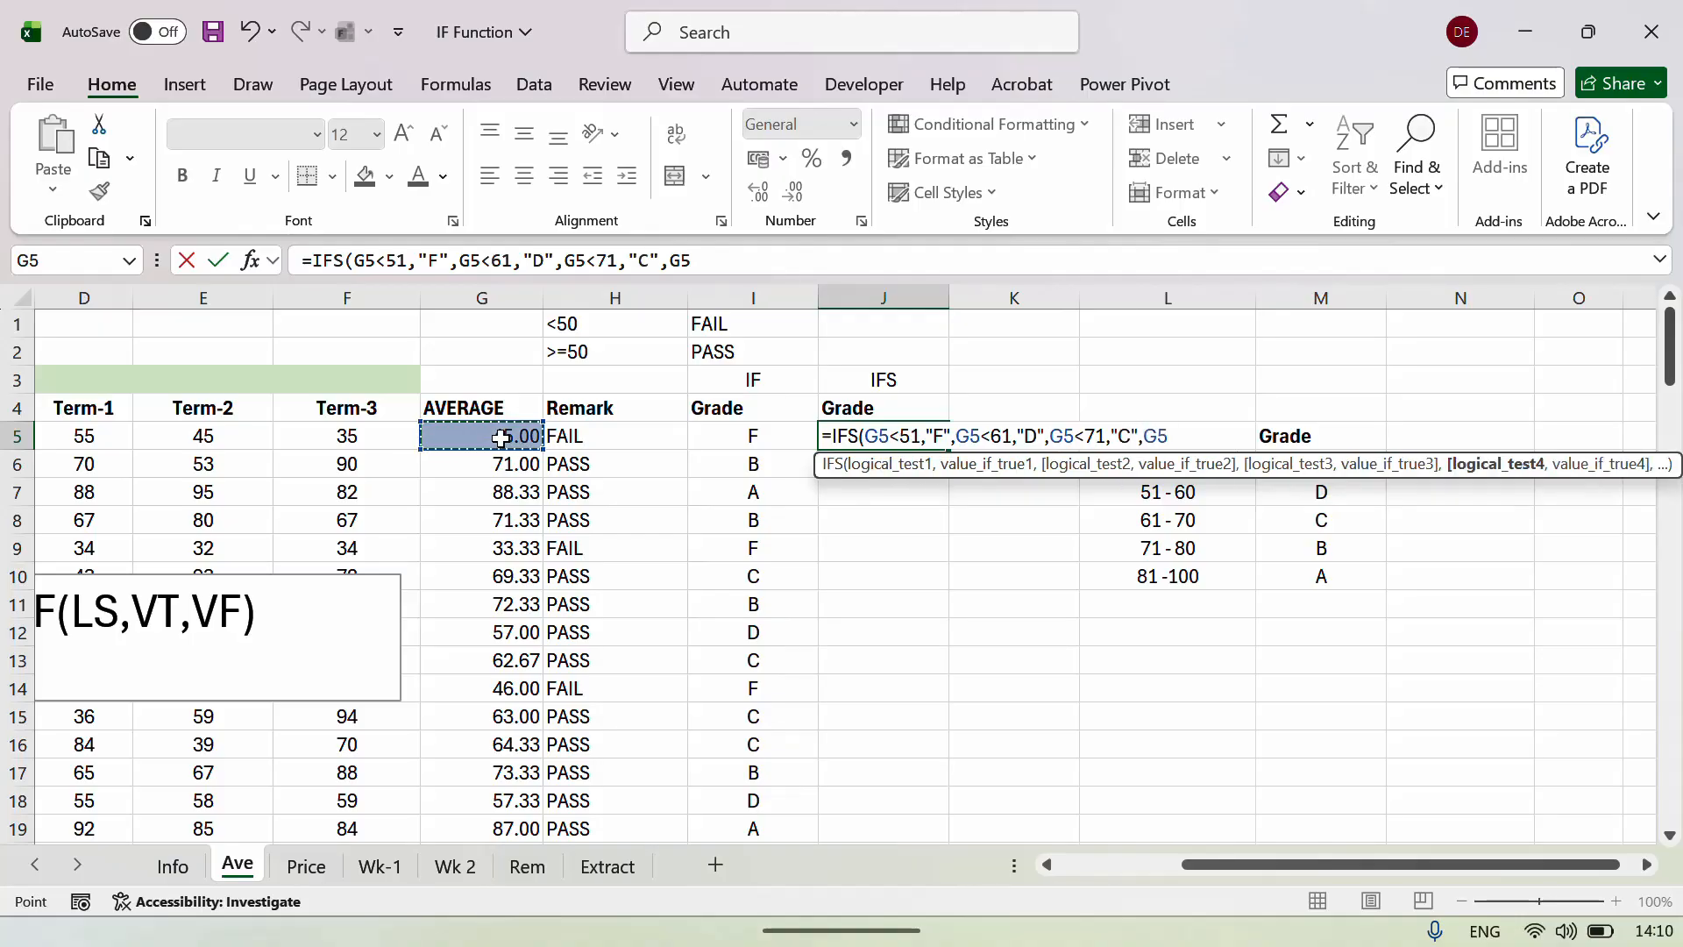
type("<81")
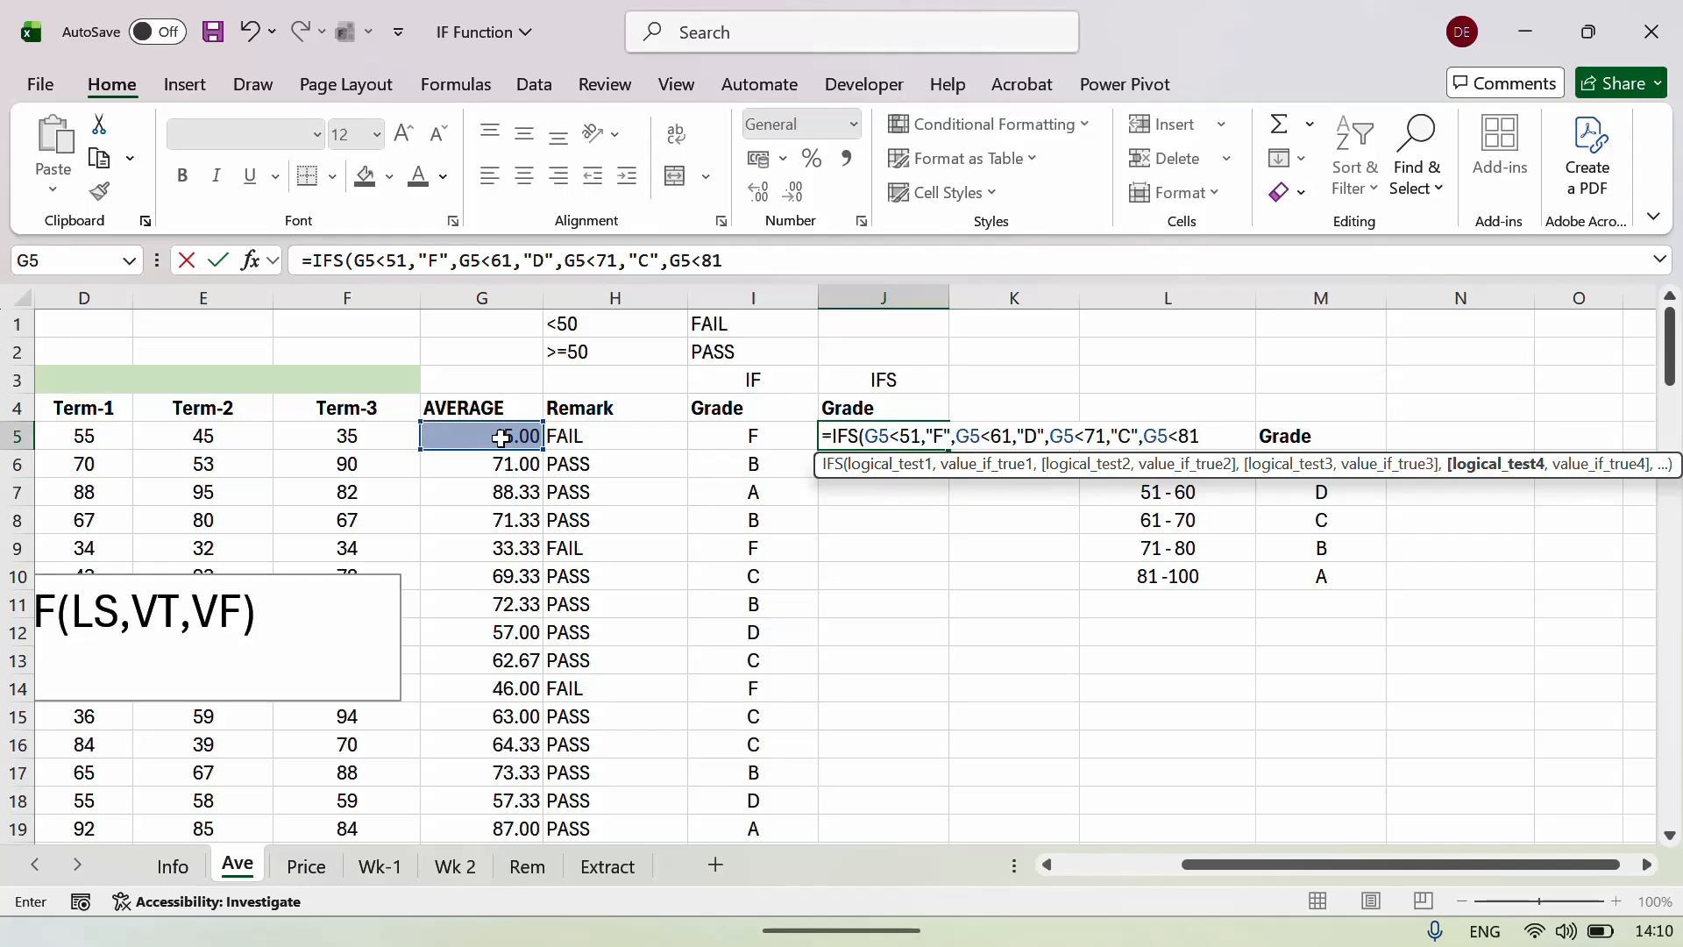
key("BackSpace")
key("BackSpace")
type("=80")
key("BackSpace")
key("BackSpace")
key("BackSpace")
type("81,")
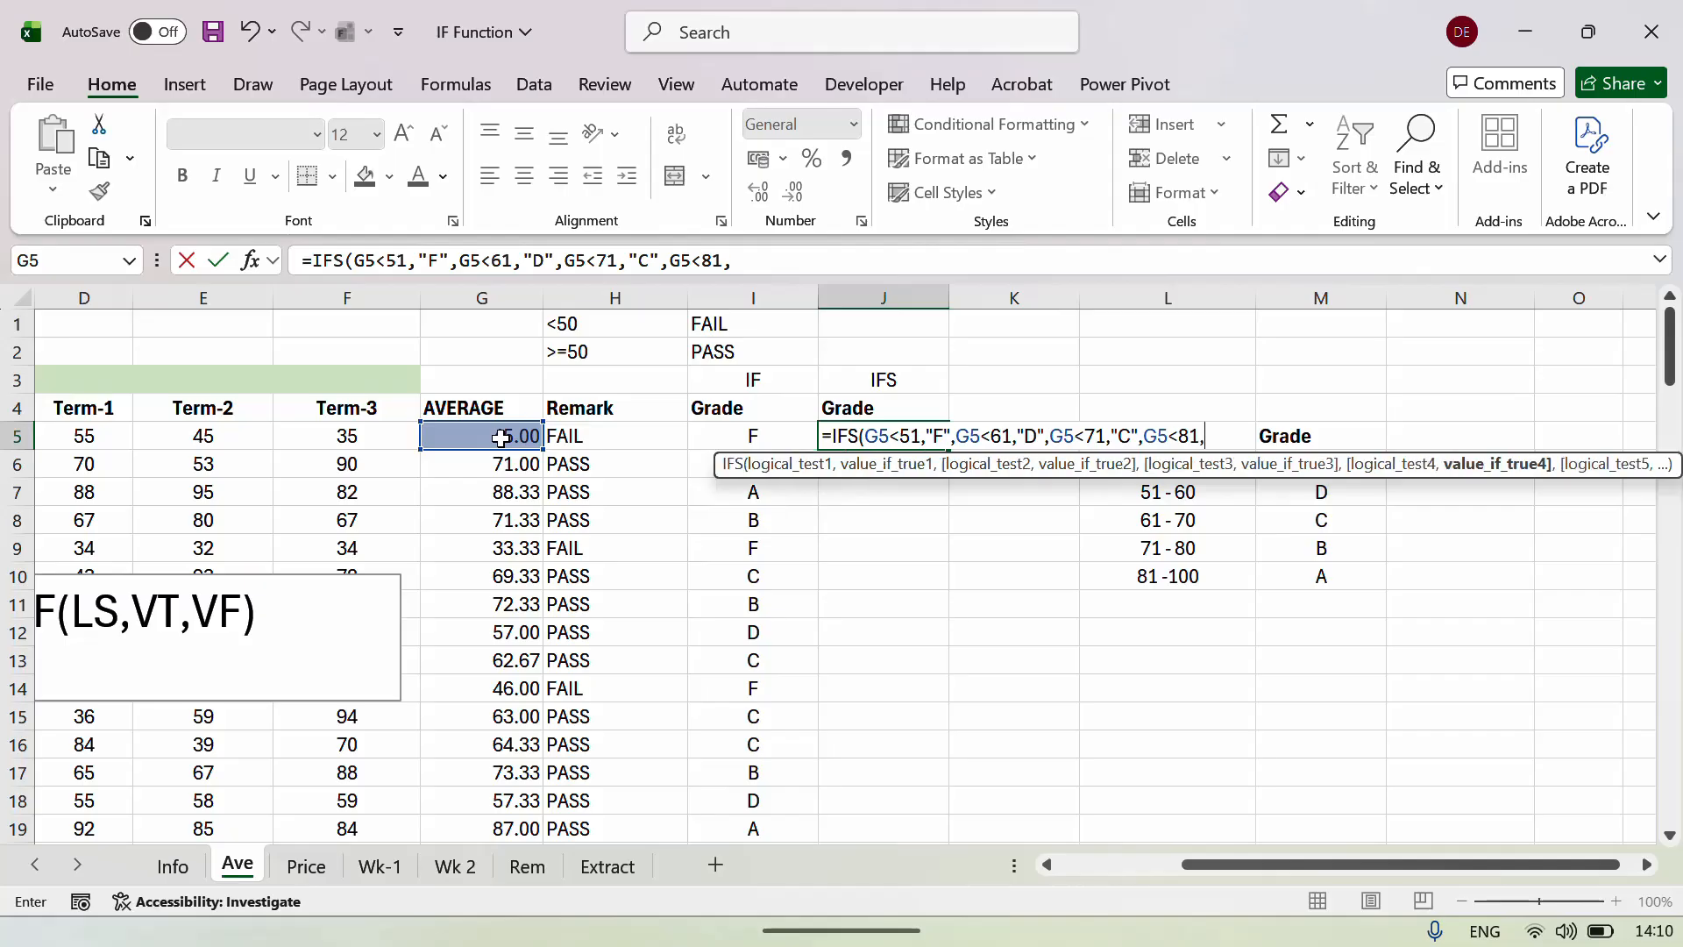
type("\"")
type("B")
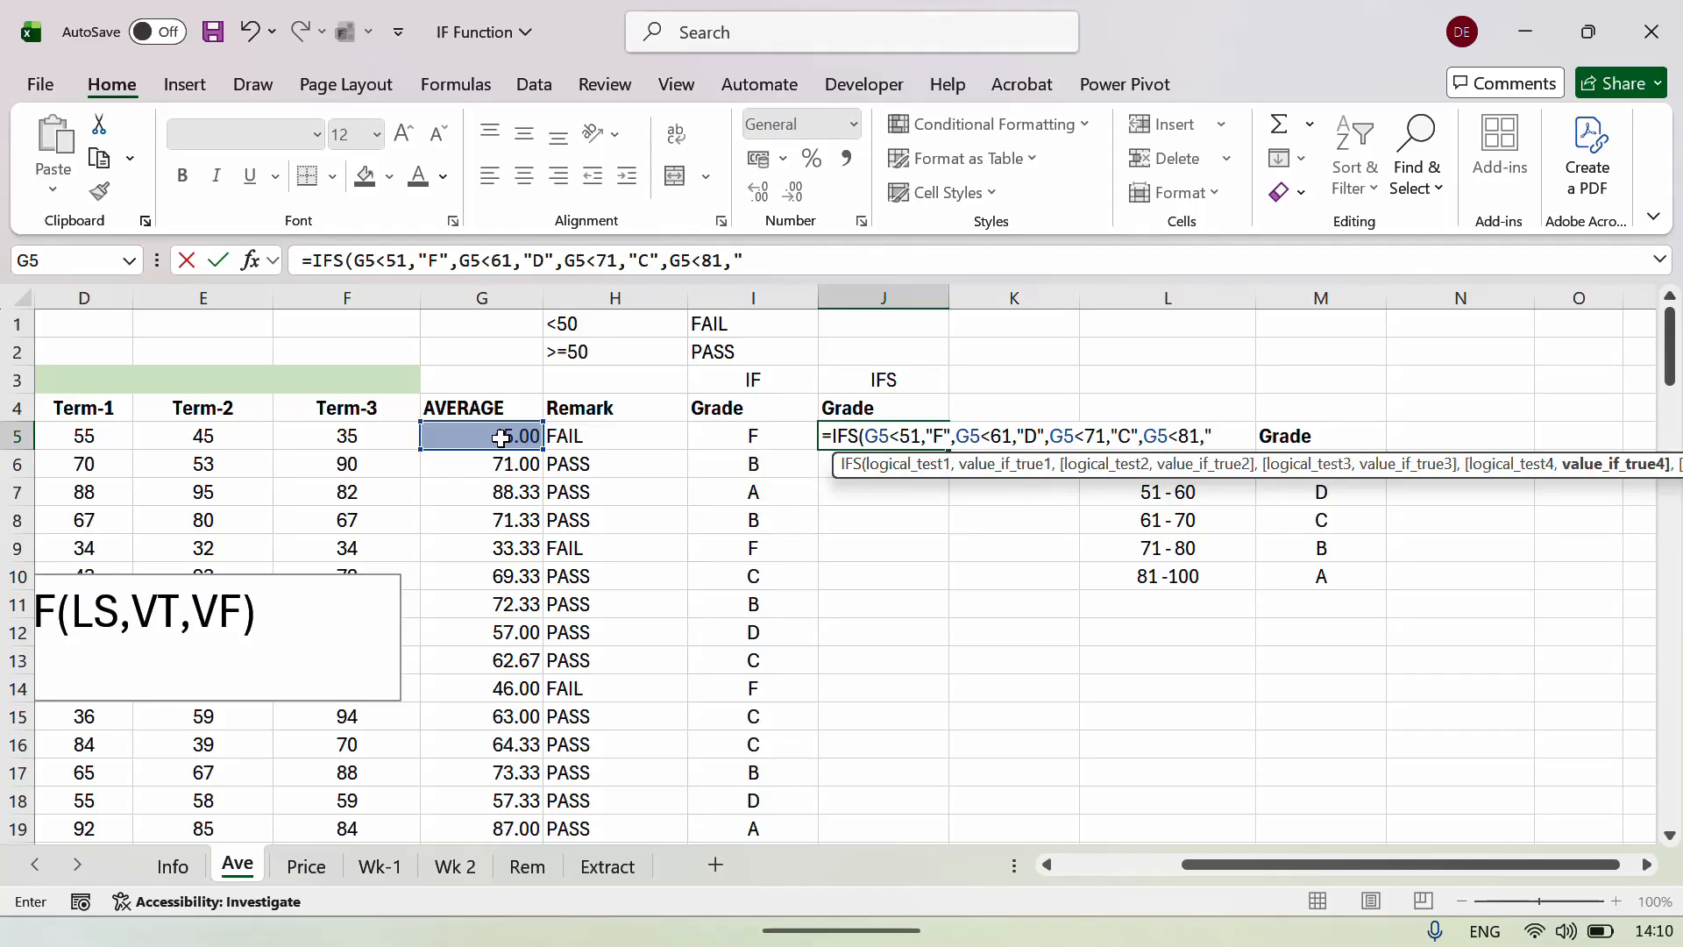
type("\"")
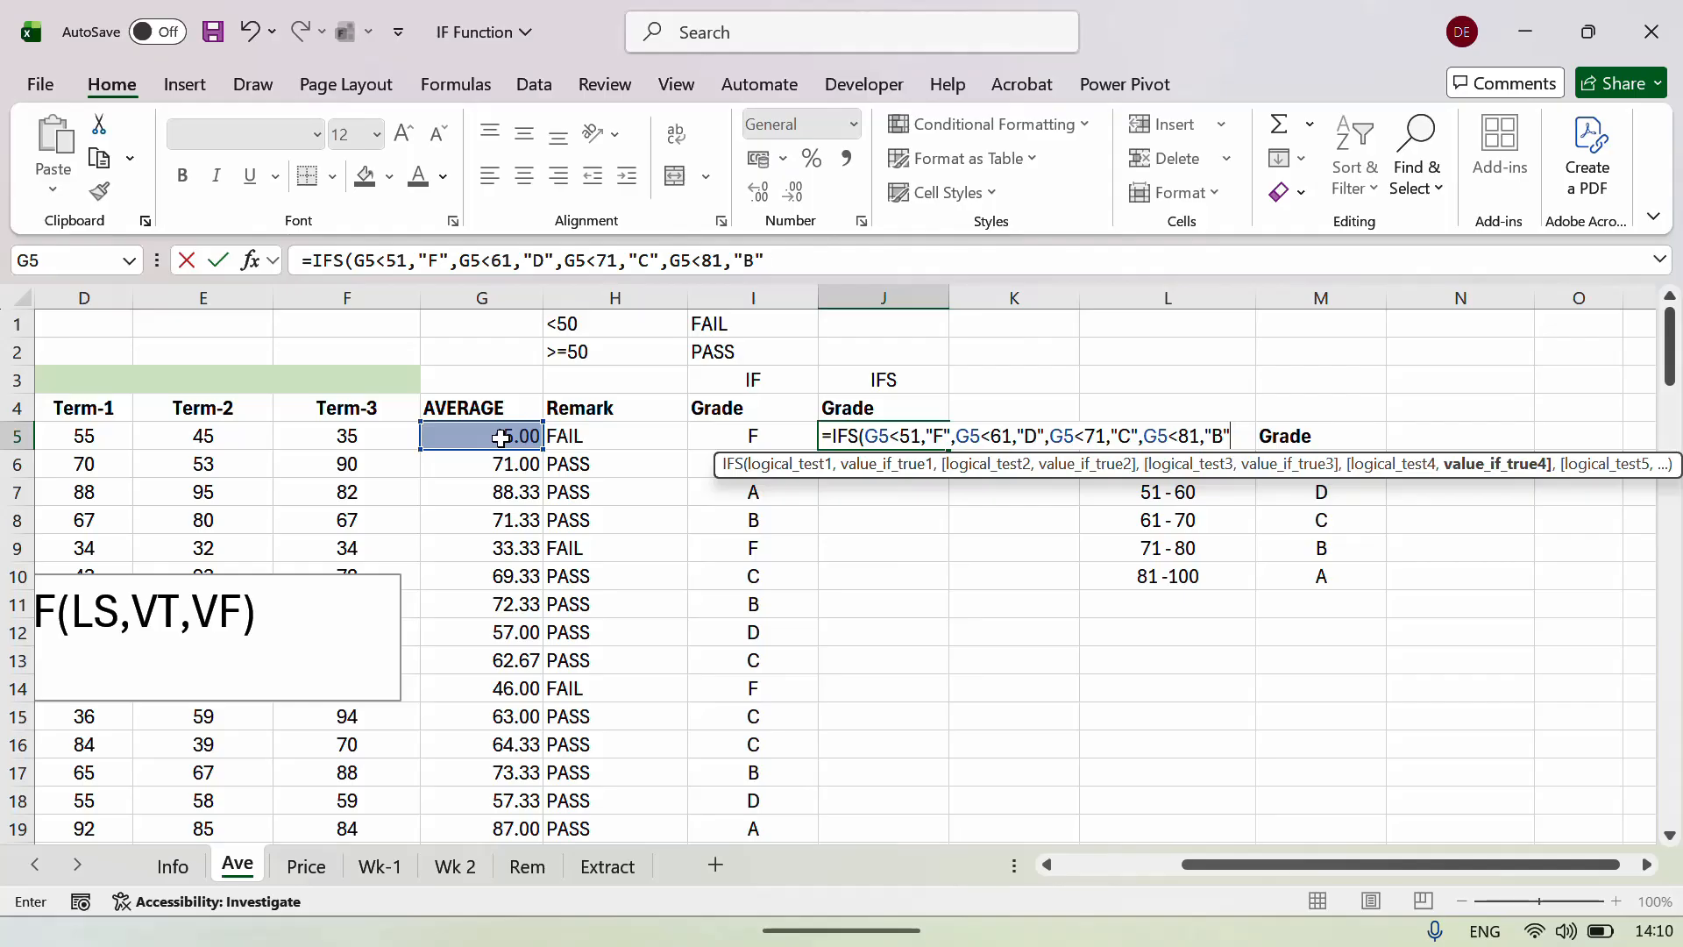
type(",")
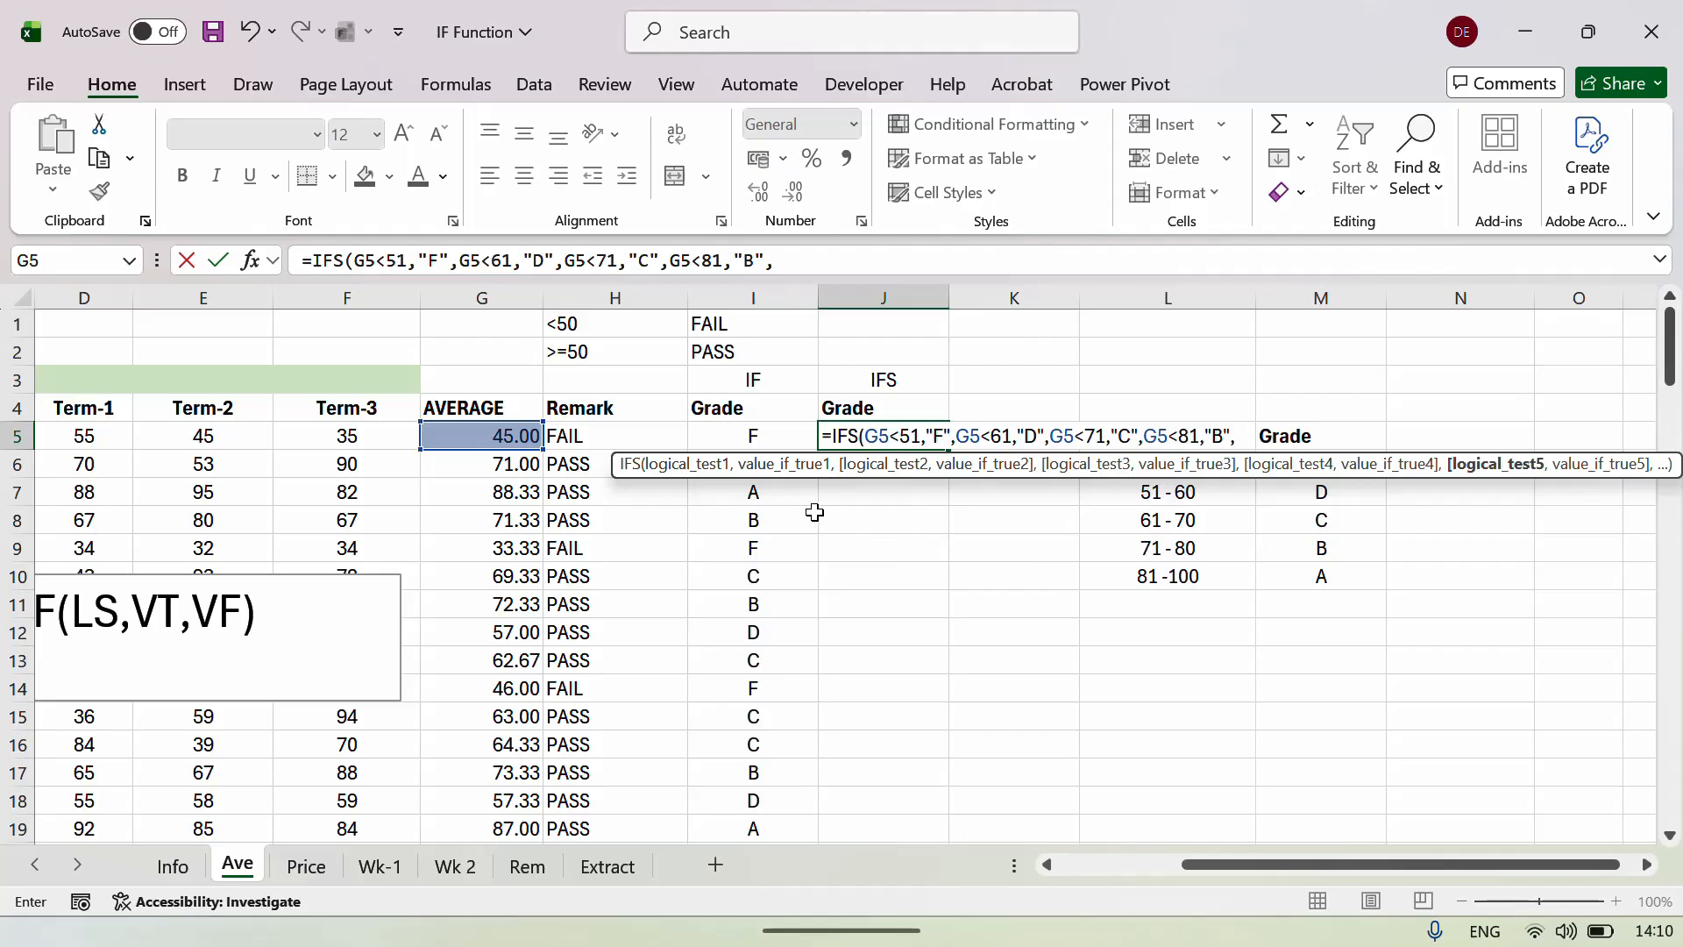
Finish with G5 above 80 returning A and commit the formula, which shows F.
left_click(472, 438)
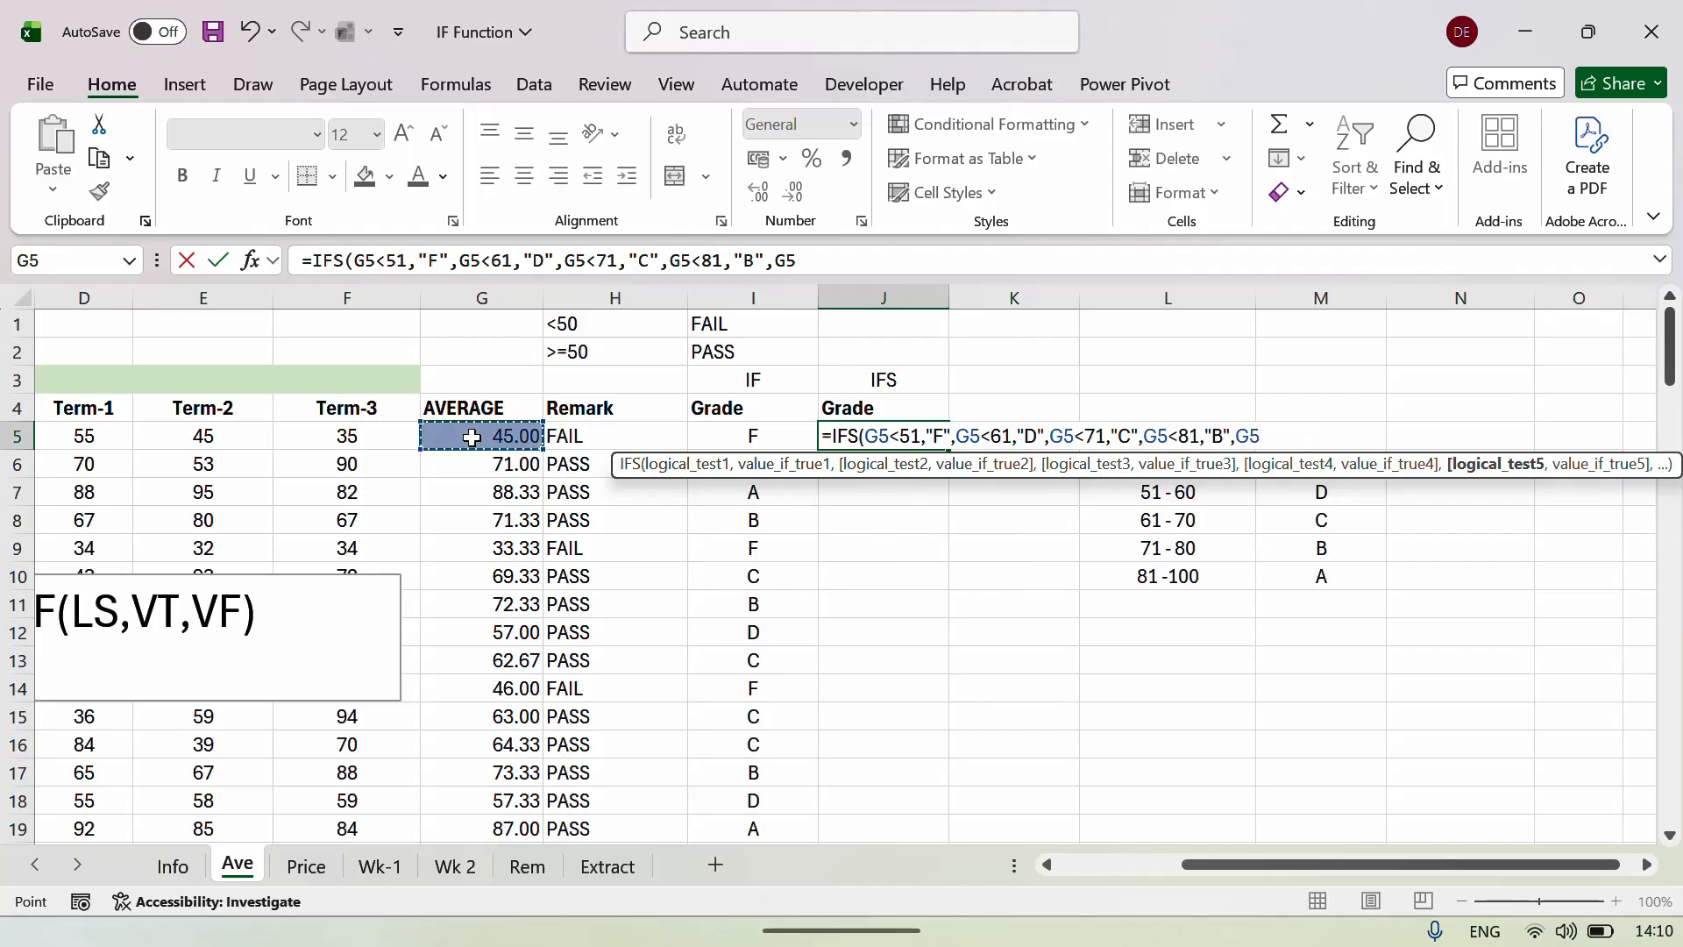
type(">80")
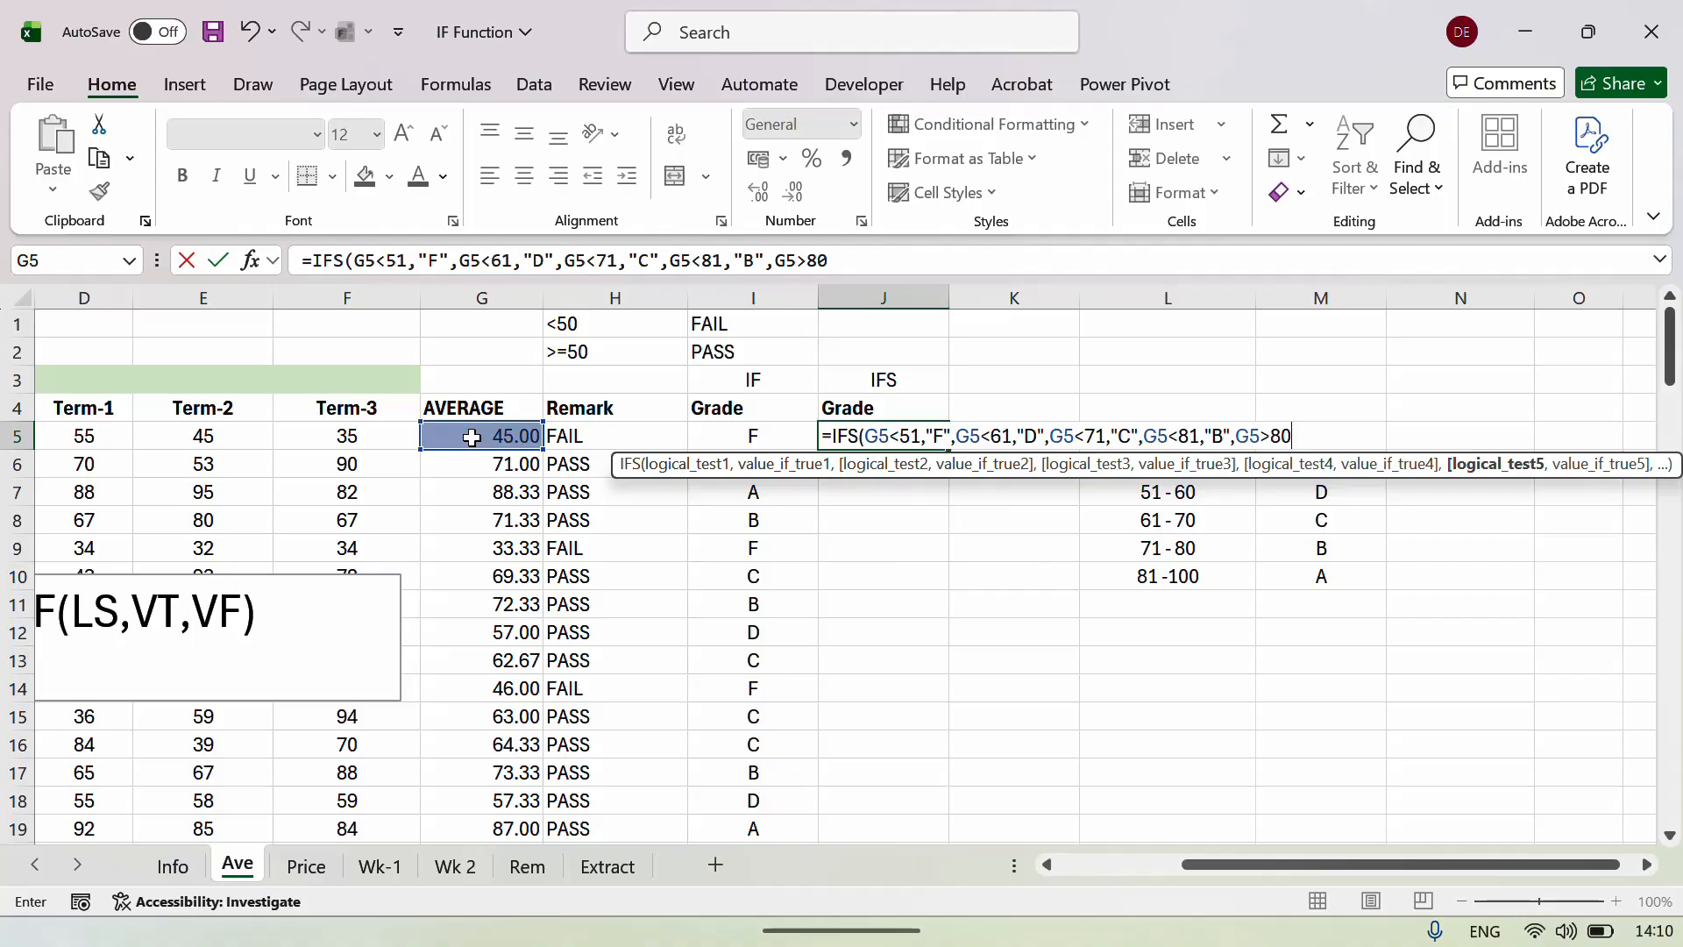
type(",")
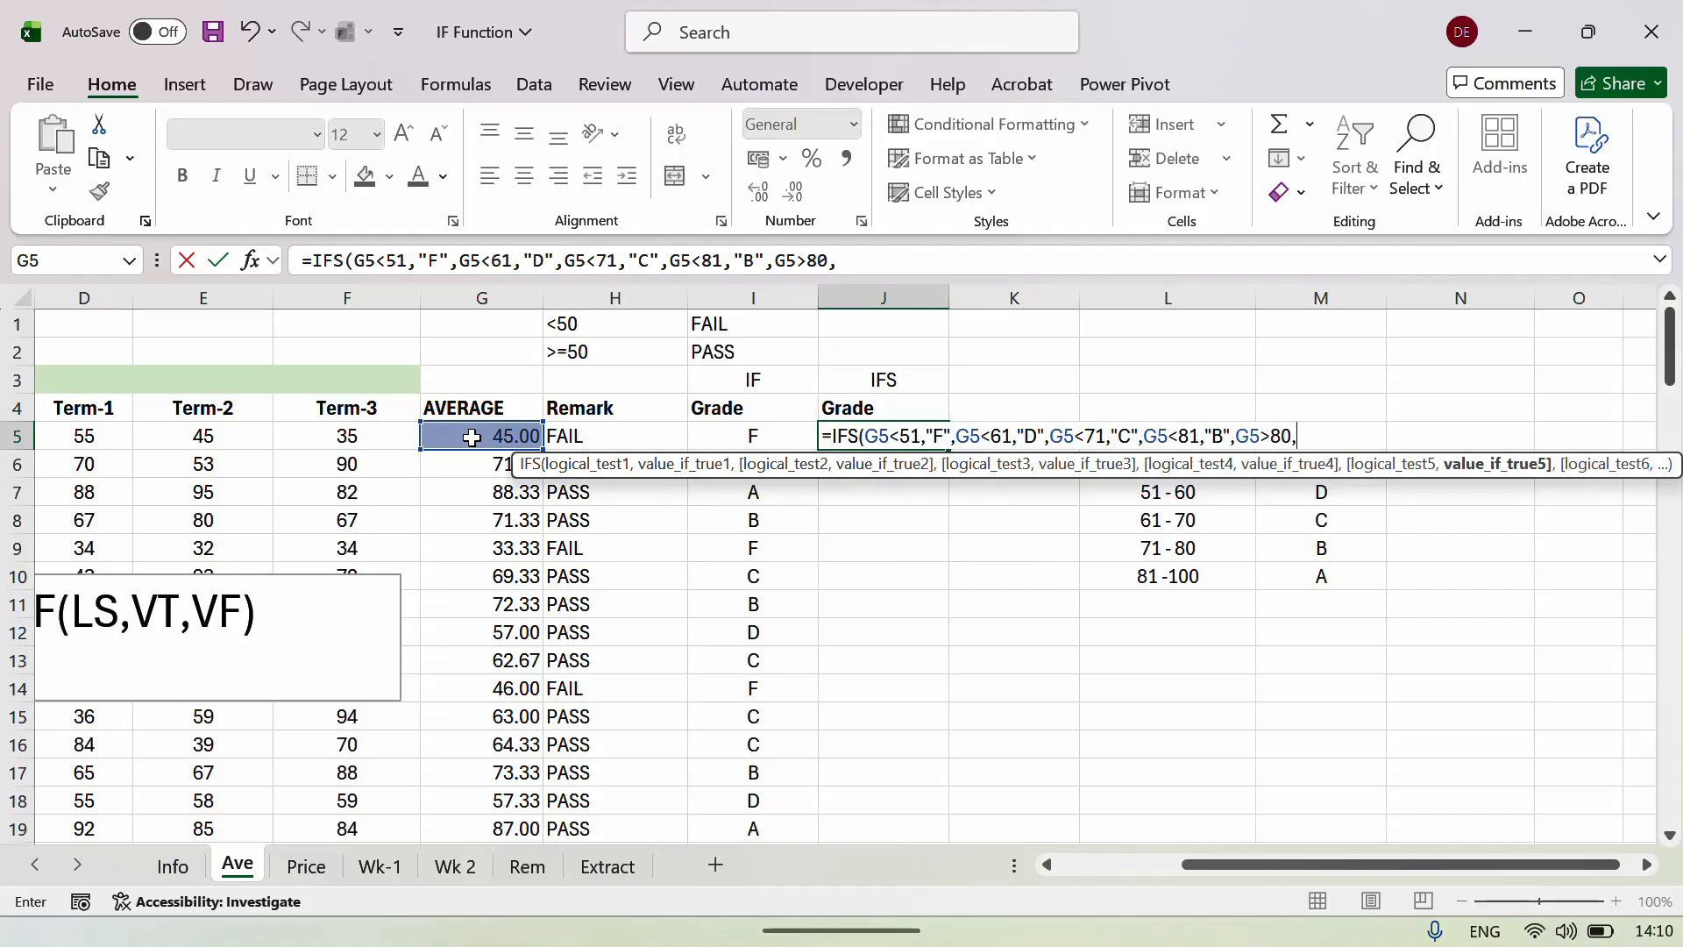
type("\"F\"")
key("BackSpace")
type("A")
key("Return")
key("Up")
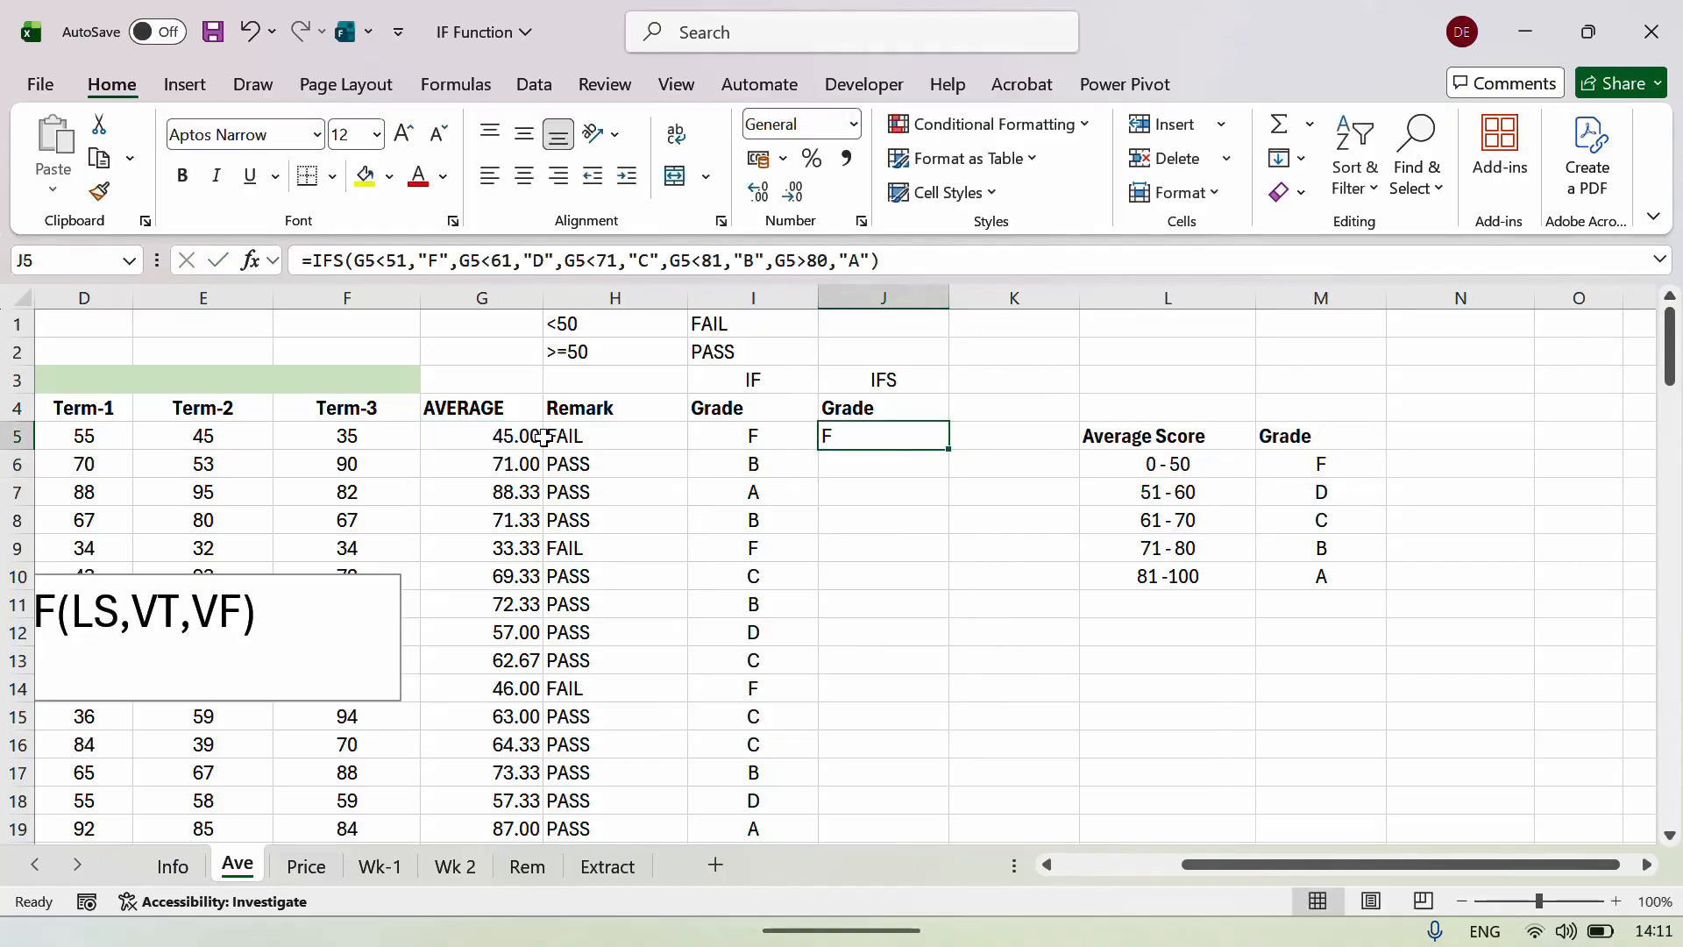
Fill the IFS formula down column J and check the IF and IFS labels.
double_click(949, 450)
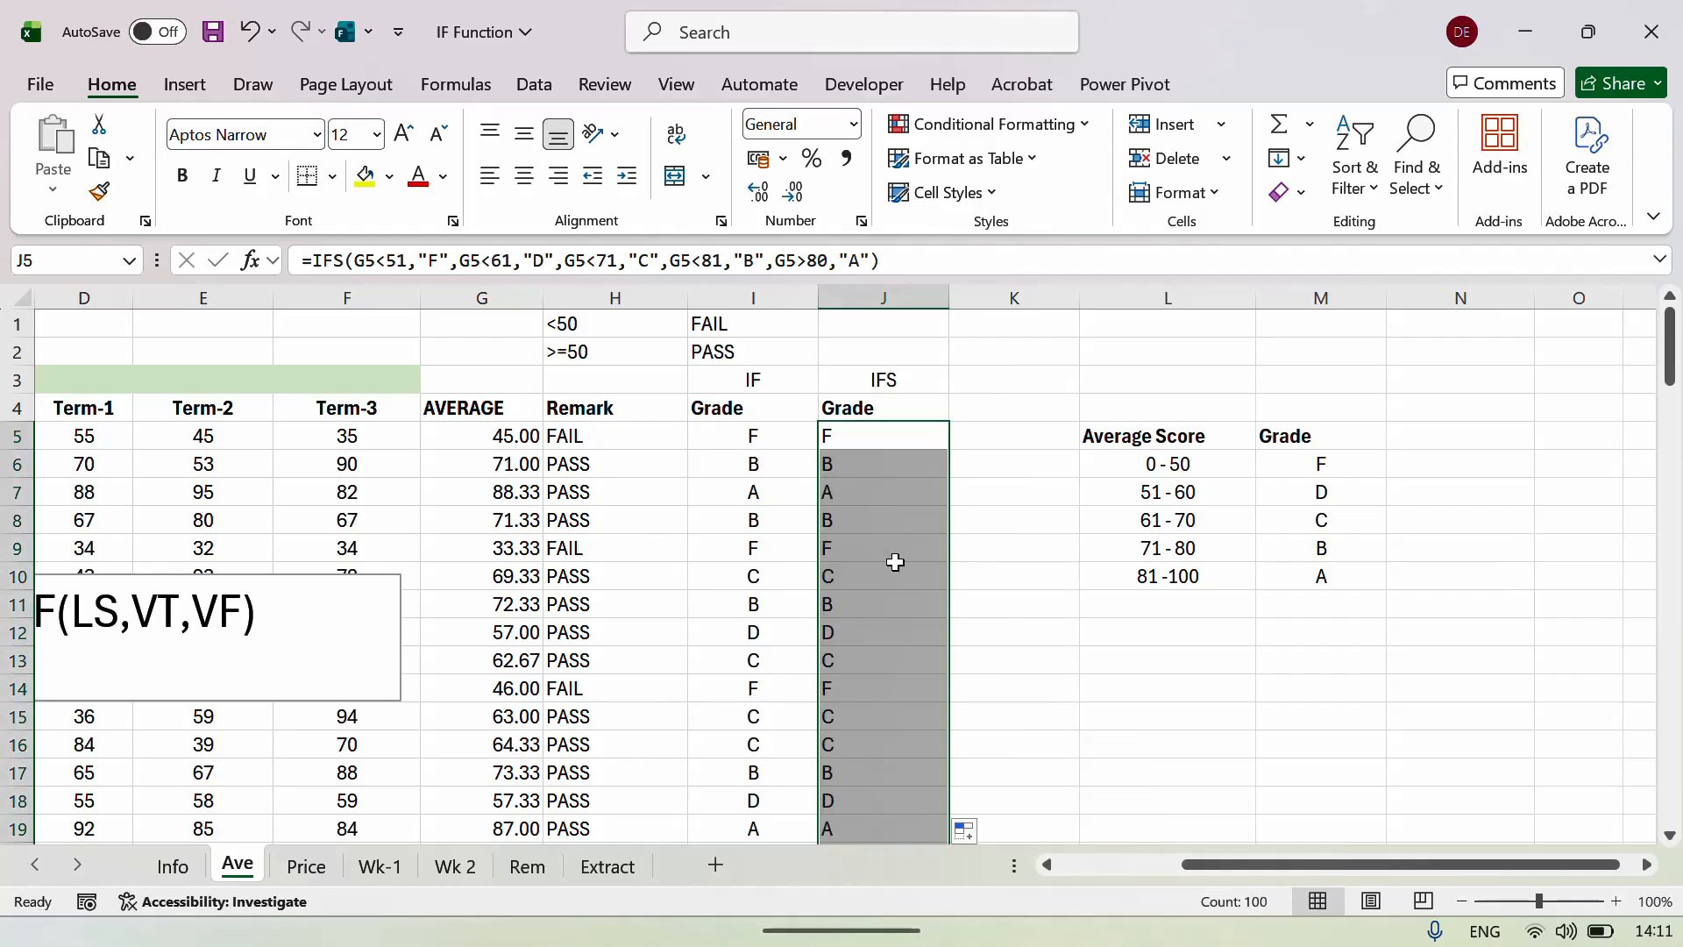
left_click(895, 562)
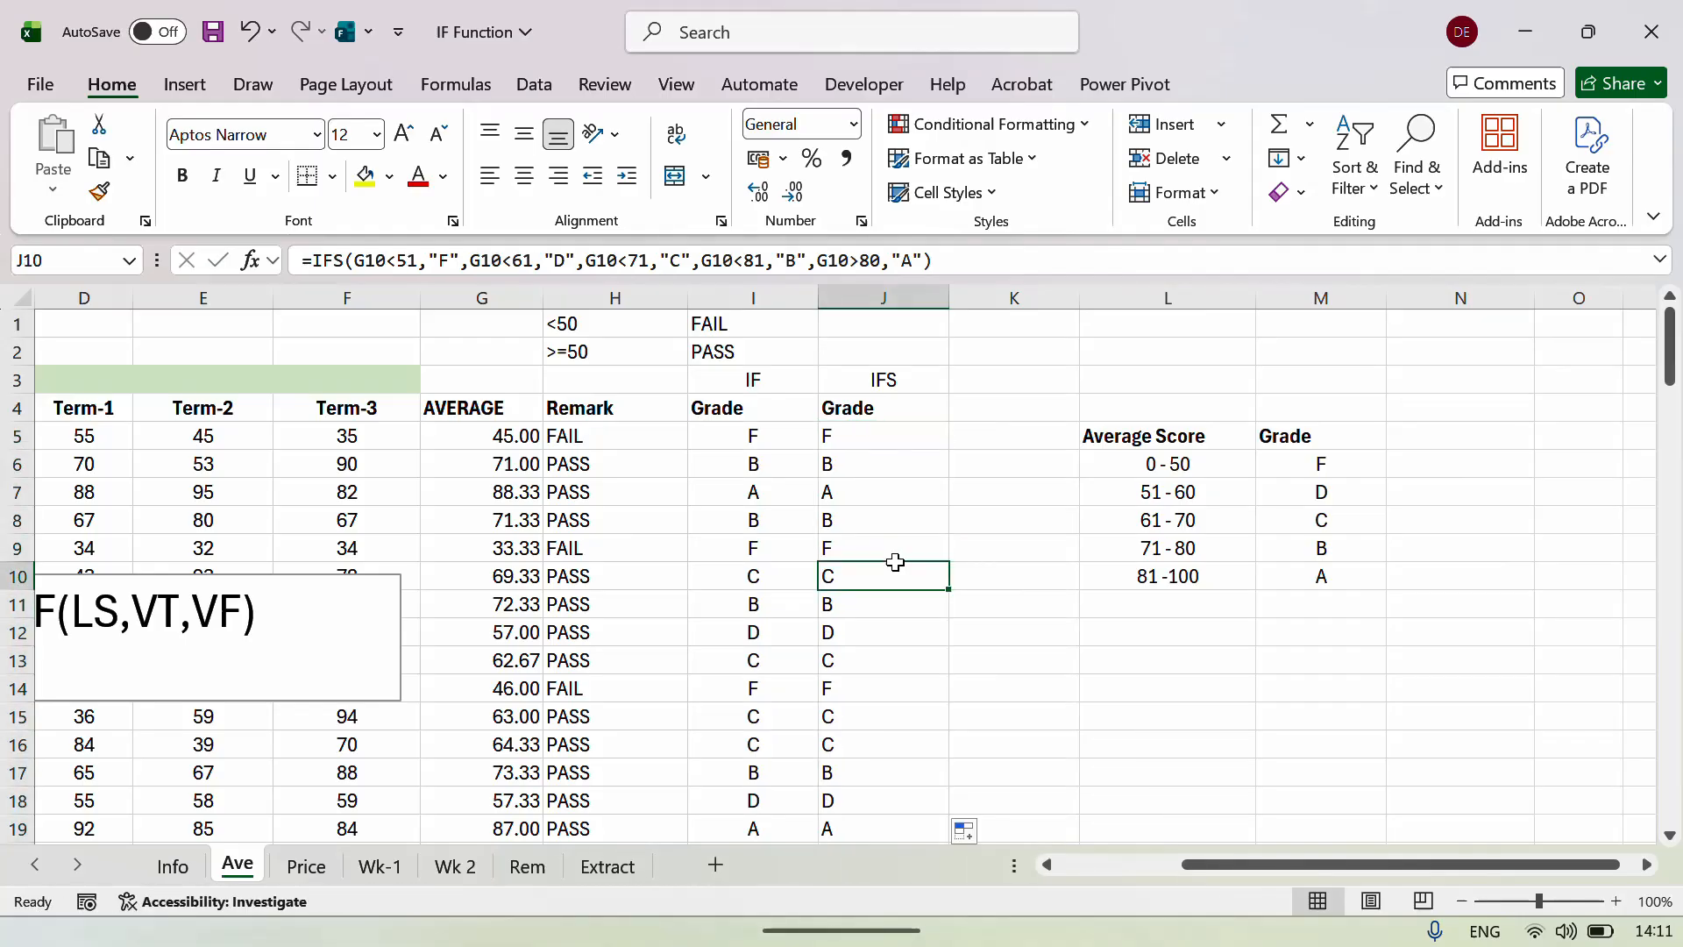
left_click(770, 375)
left_click(866, 374)
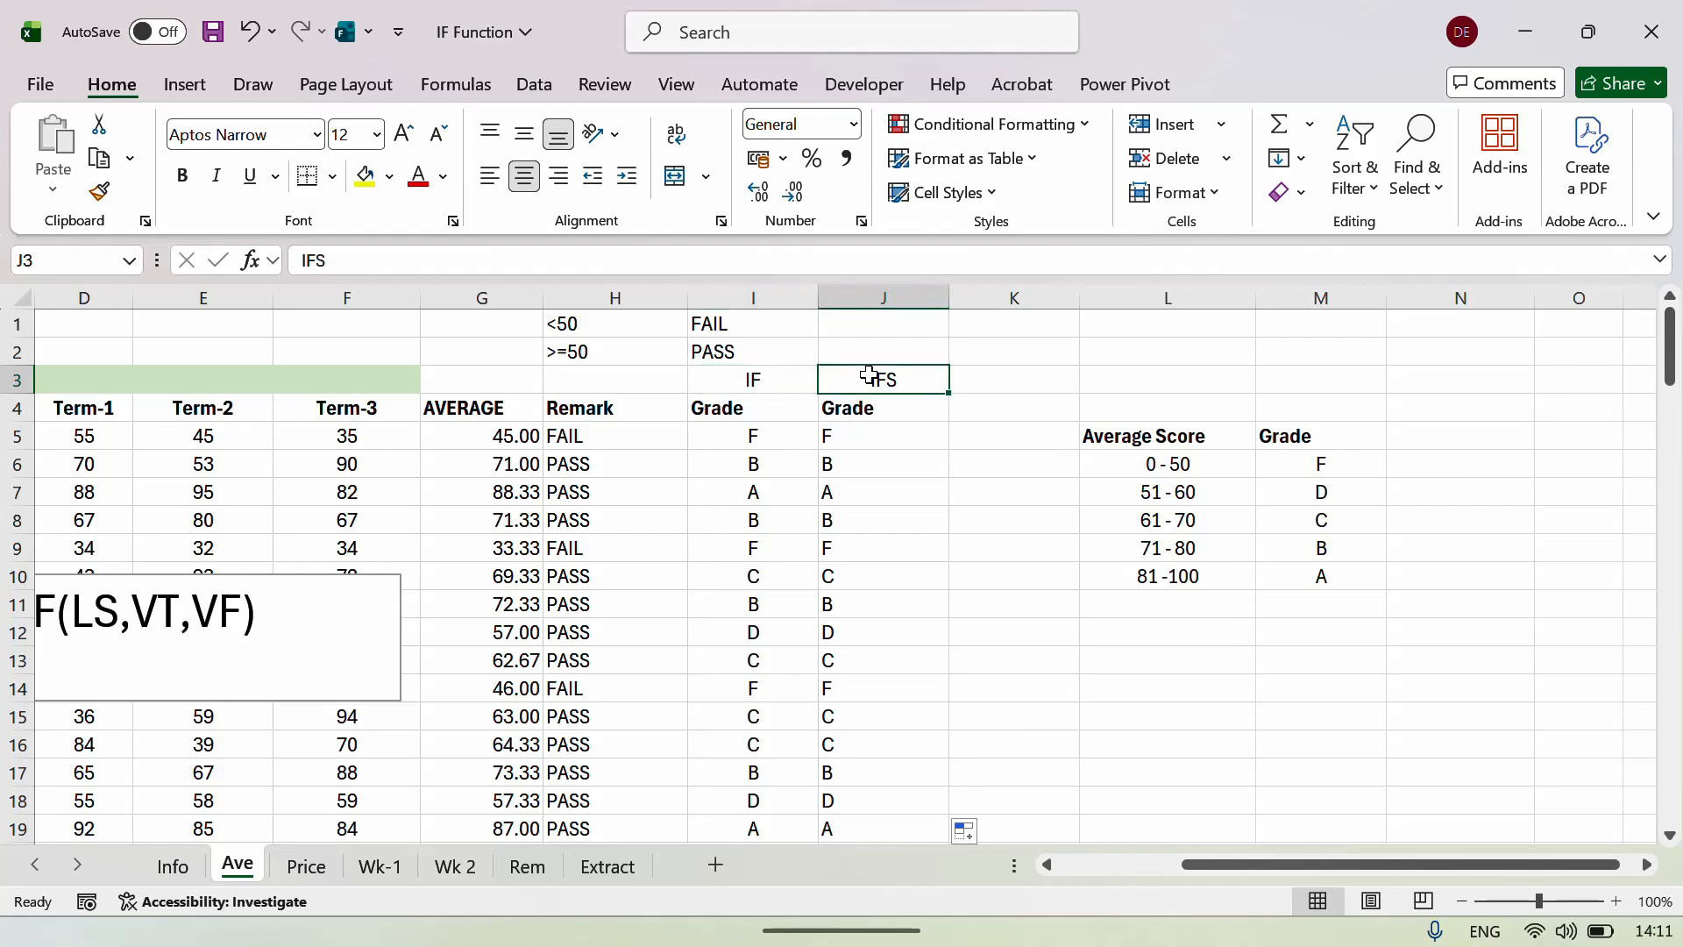
Centre-align columns I and J with Alt, H, A, C.
left_click(760, 298)
key("shift+Right")
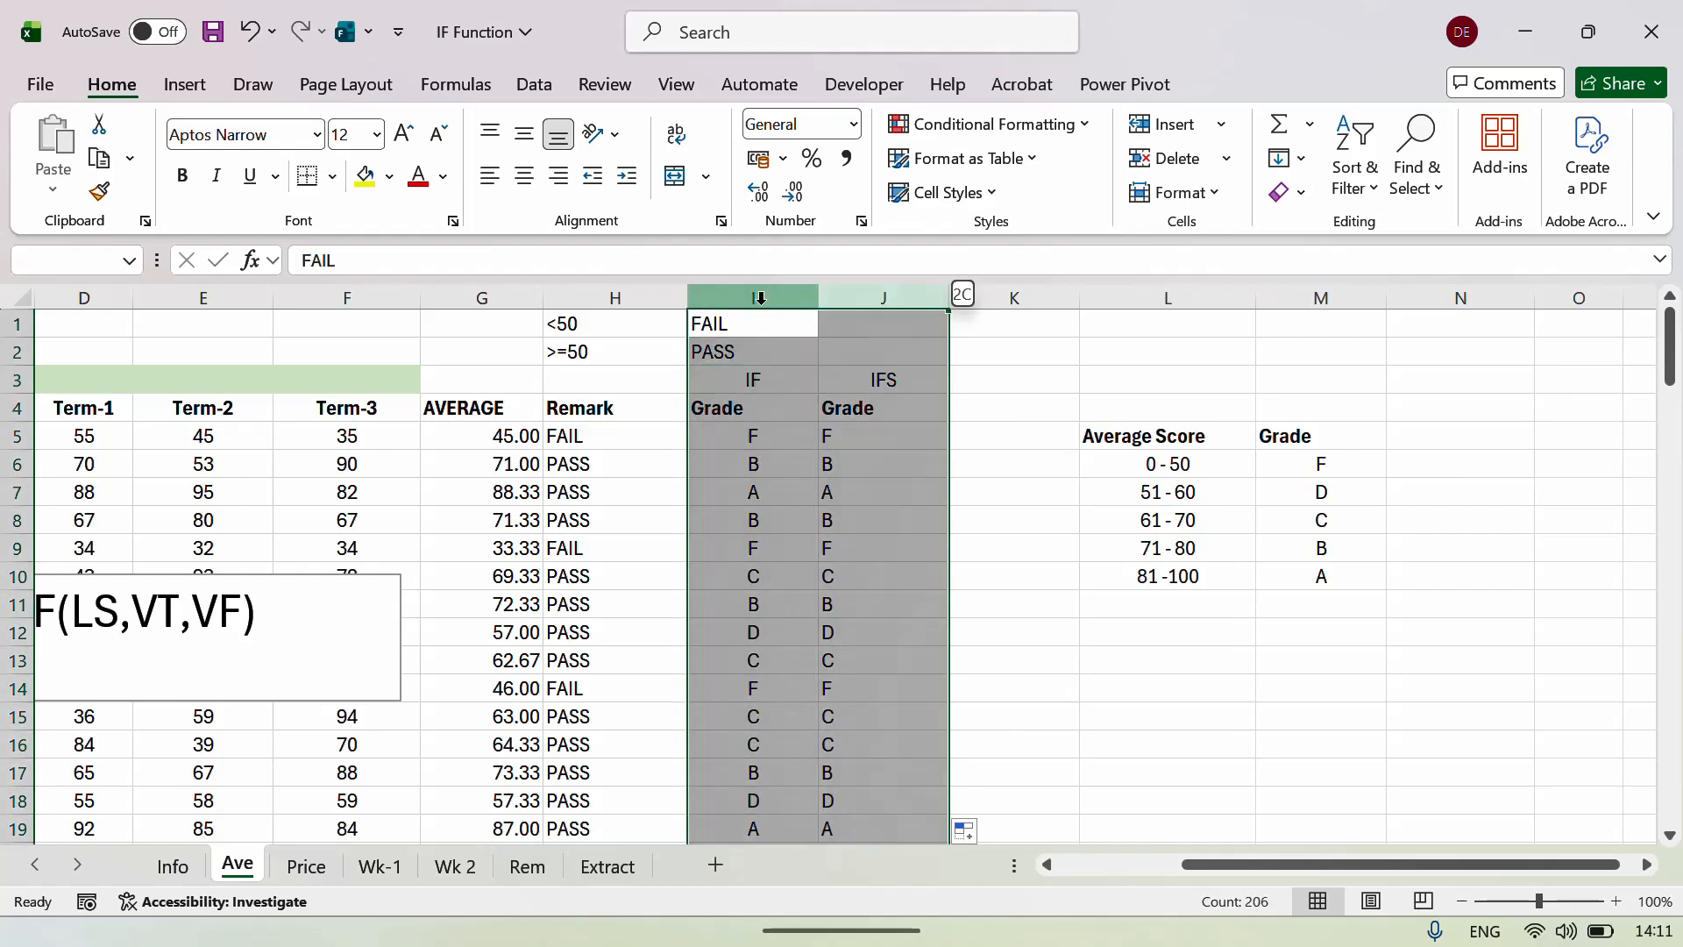
key("alt")
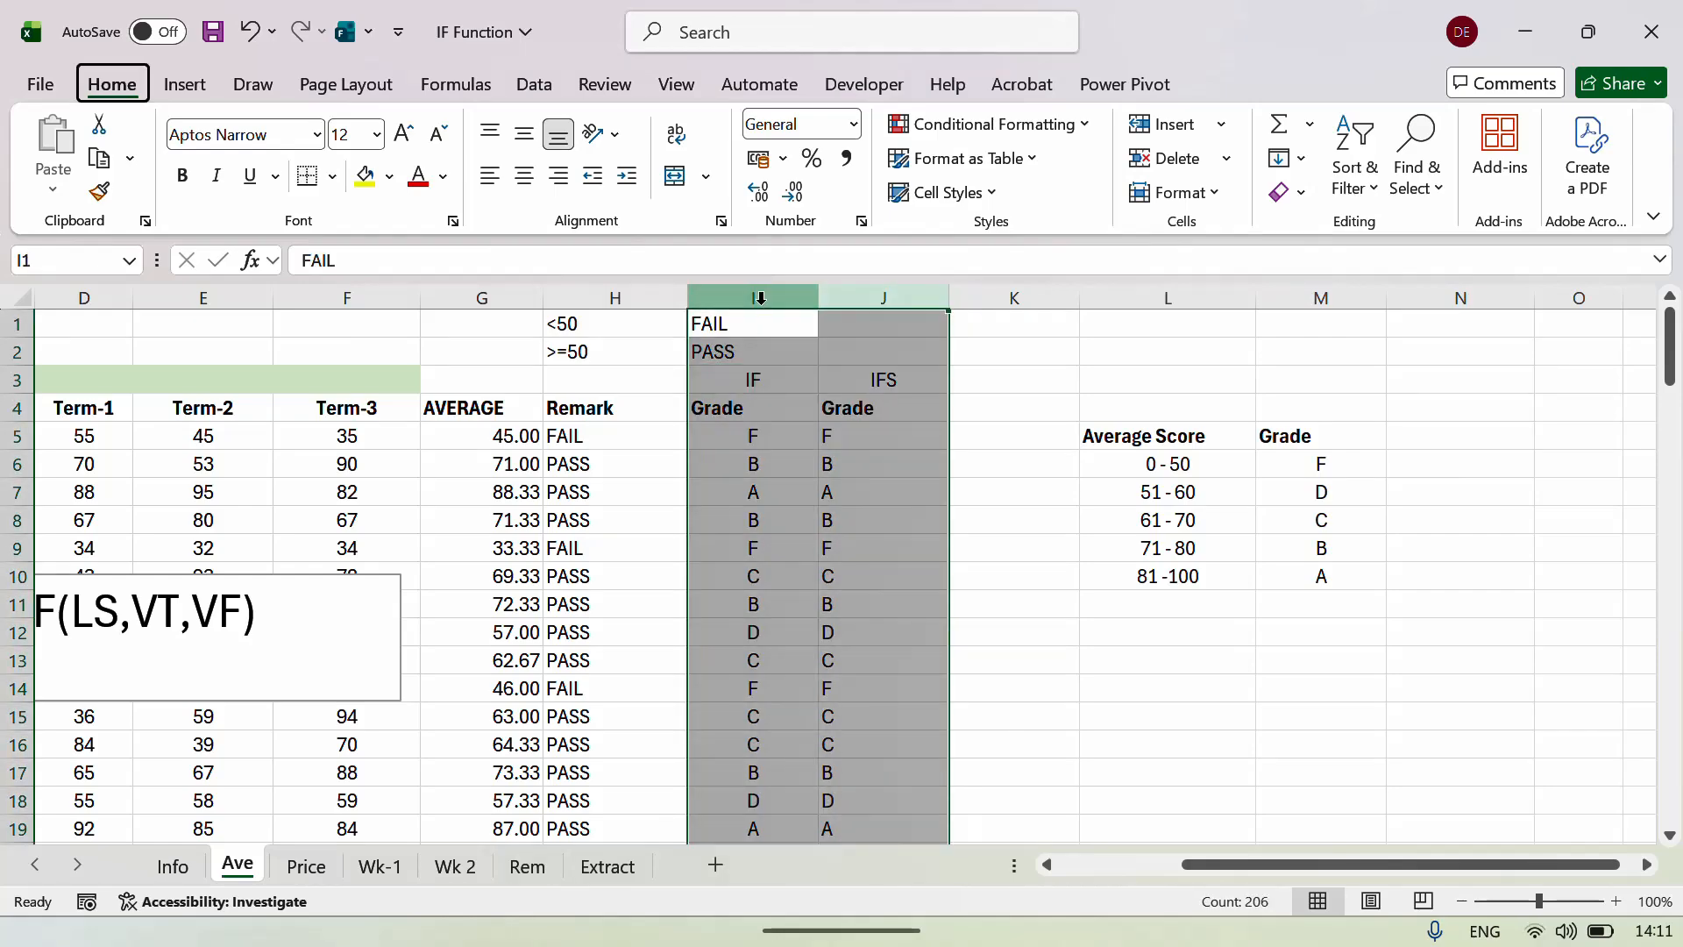
key("h")
key("a")
key("c")
key("Down")
key("Down")
key("Down")
key("Up")
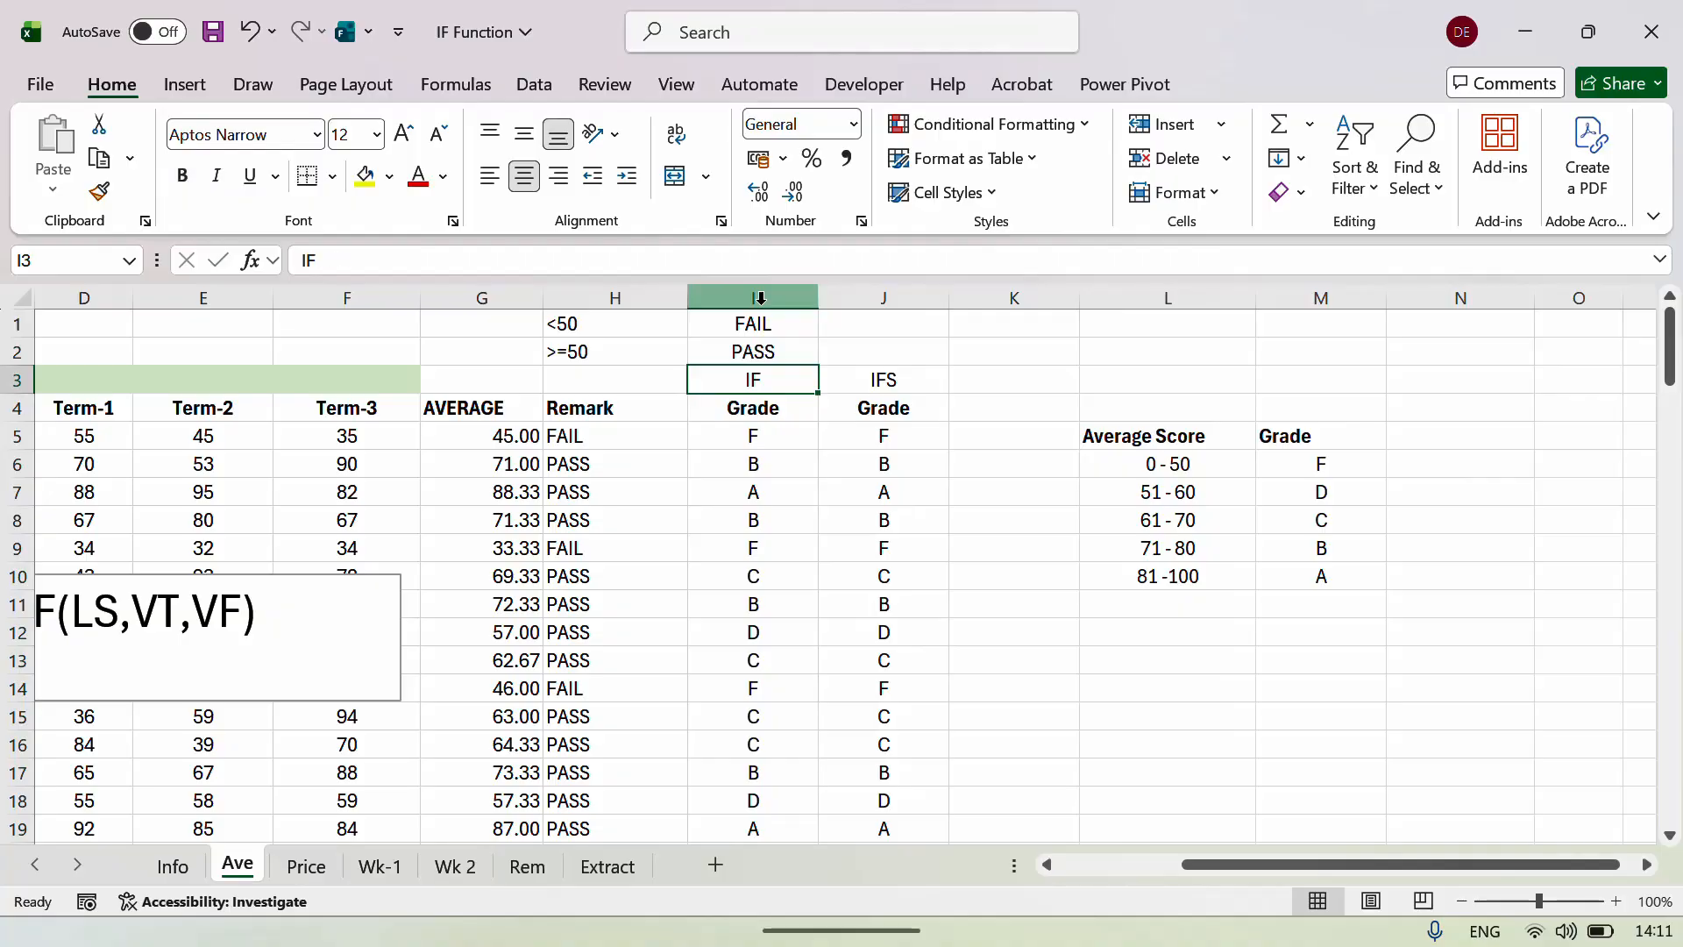
key("Up")
key("Up")
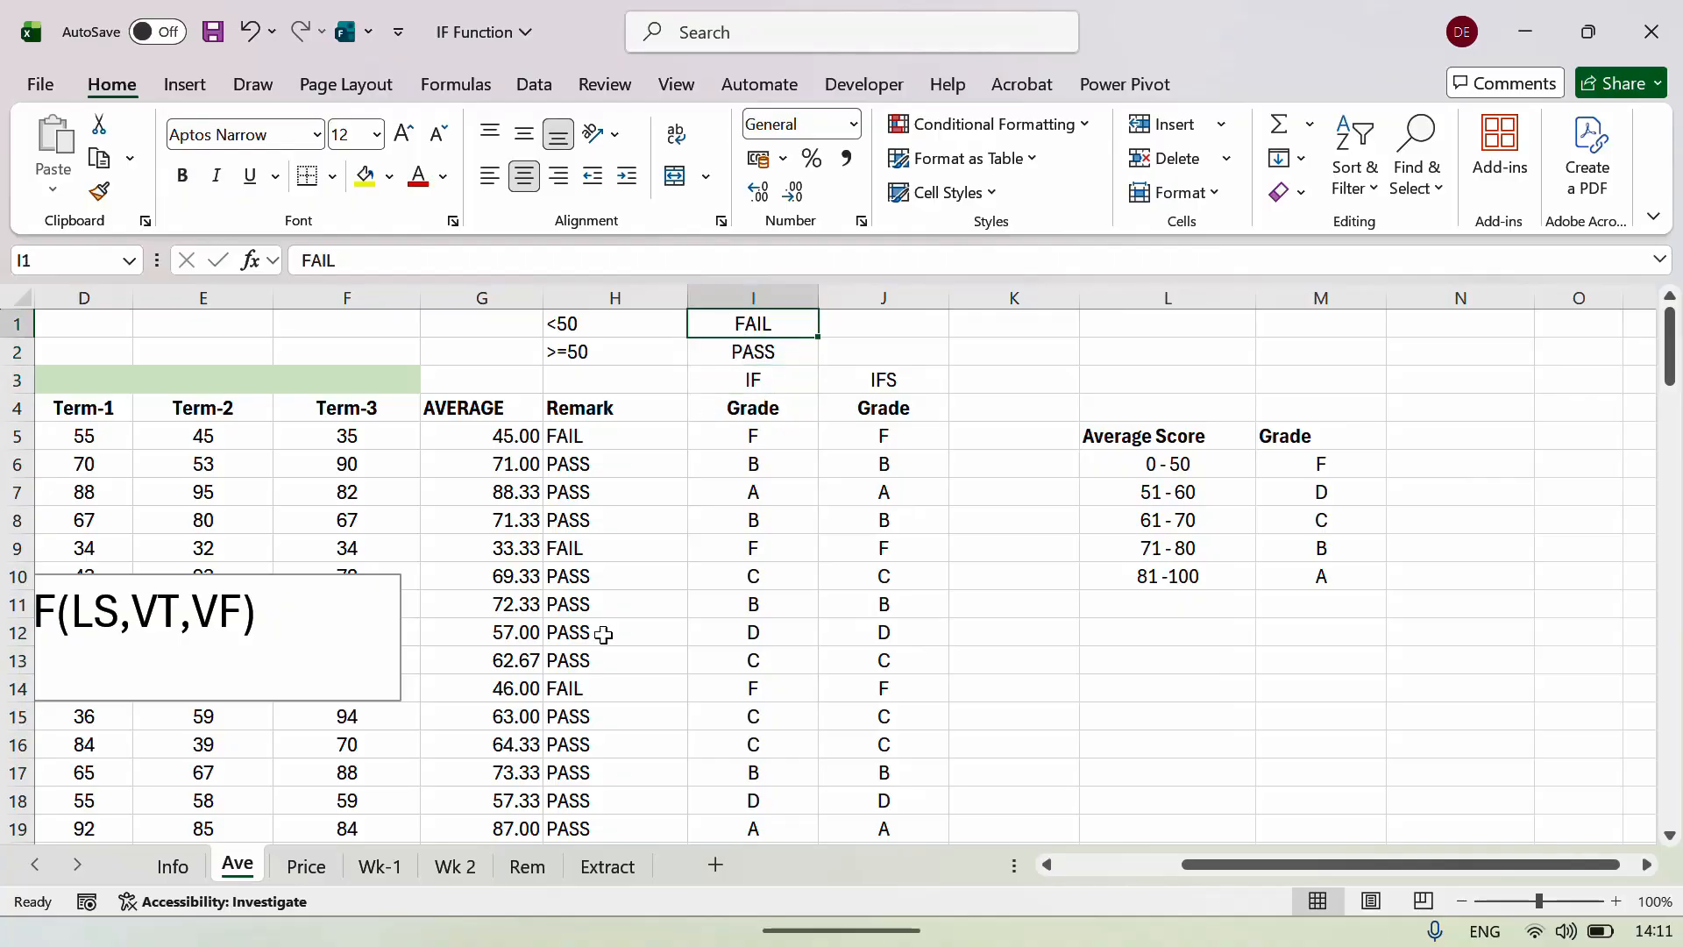
On the Price sheet, drag the instruction picture over the student list near row 11.
left_click(302, 866)
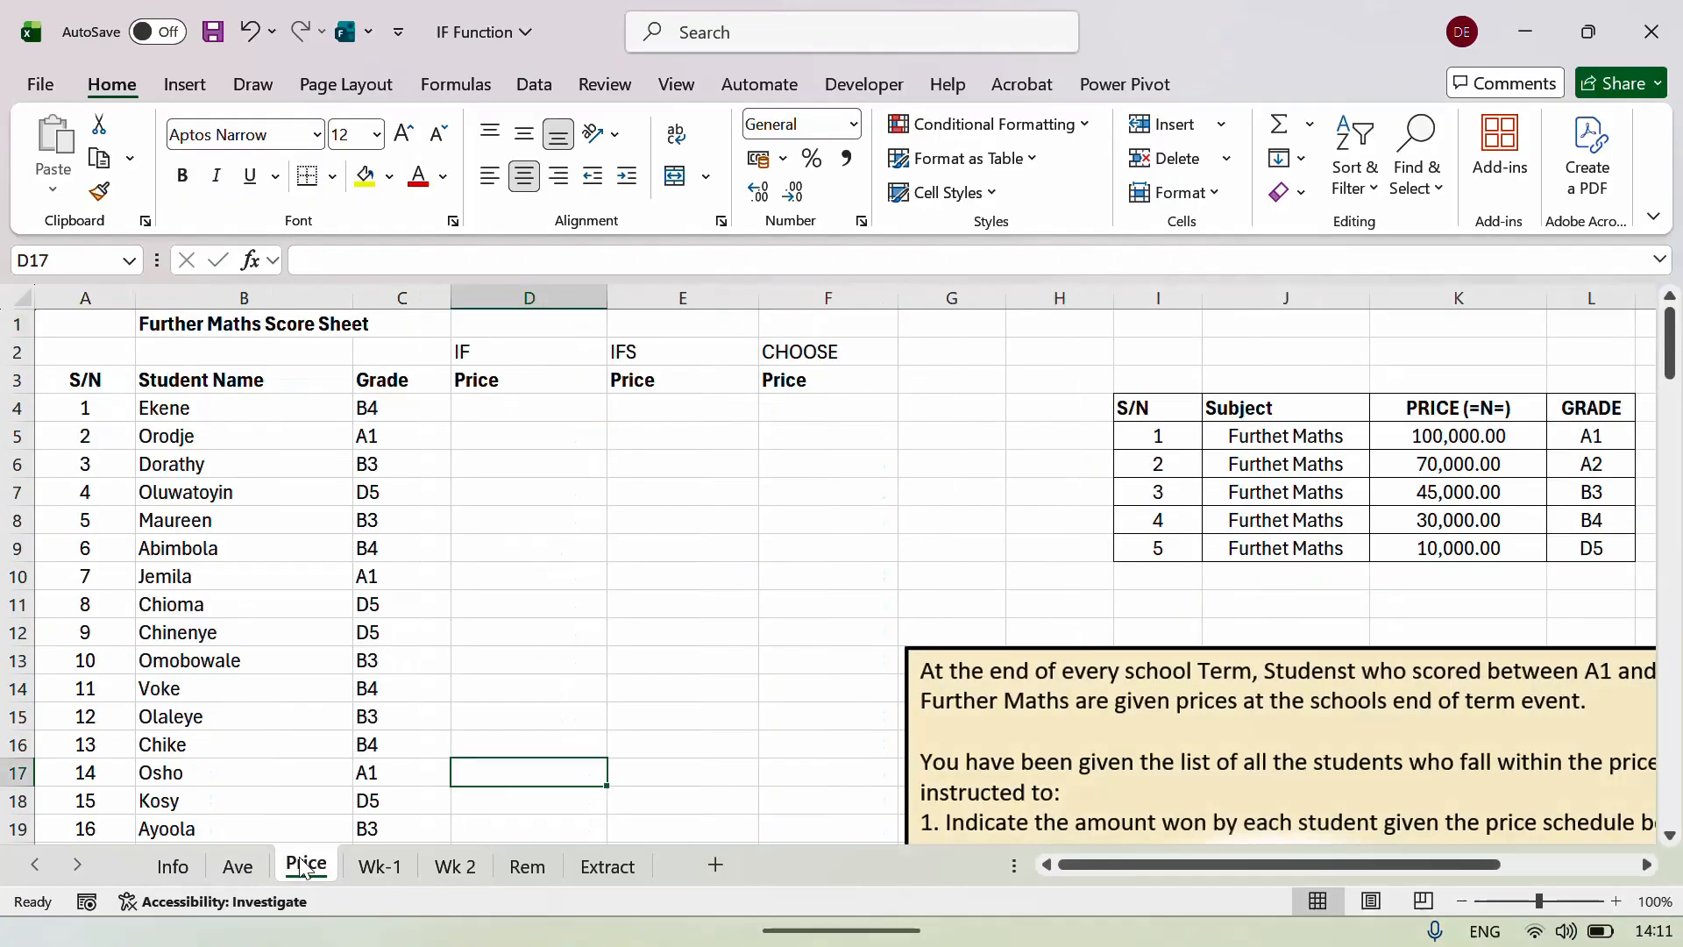
left_click(581, 397)
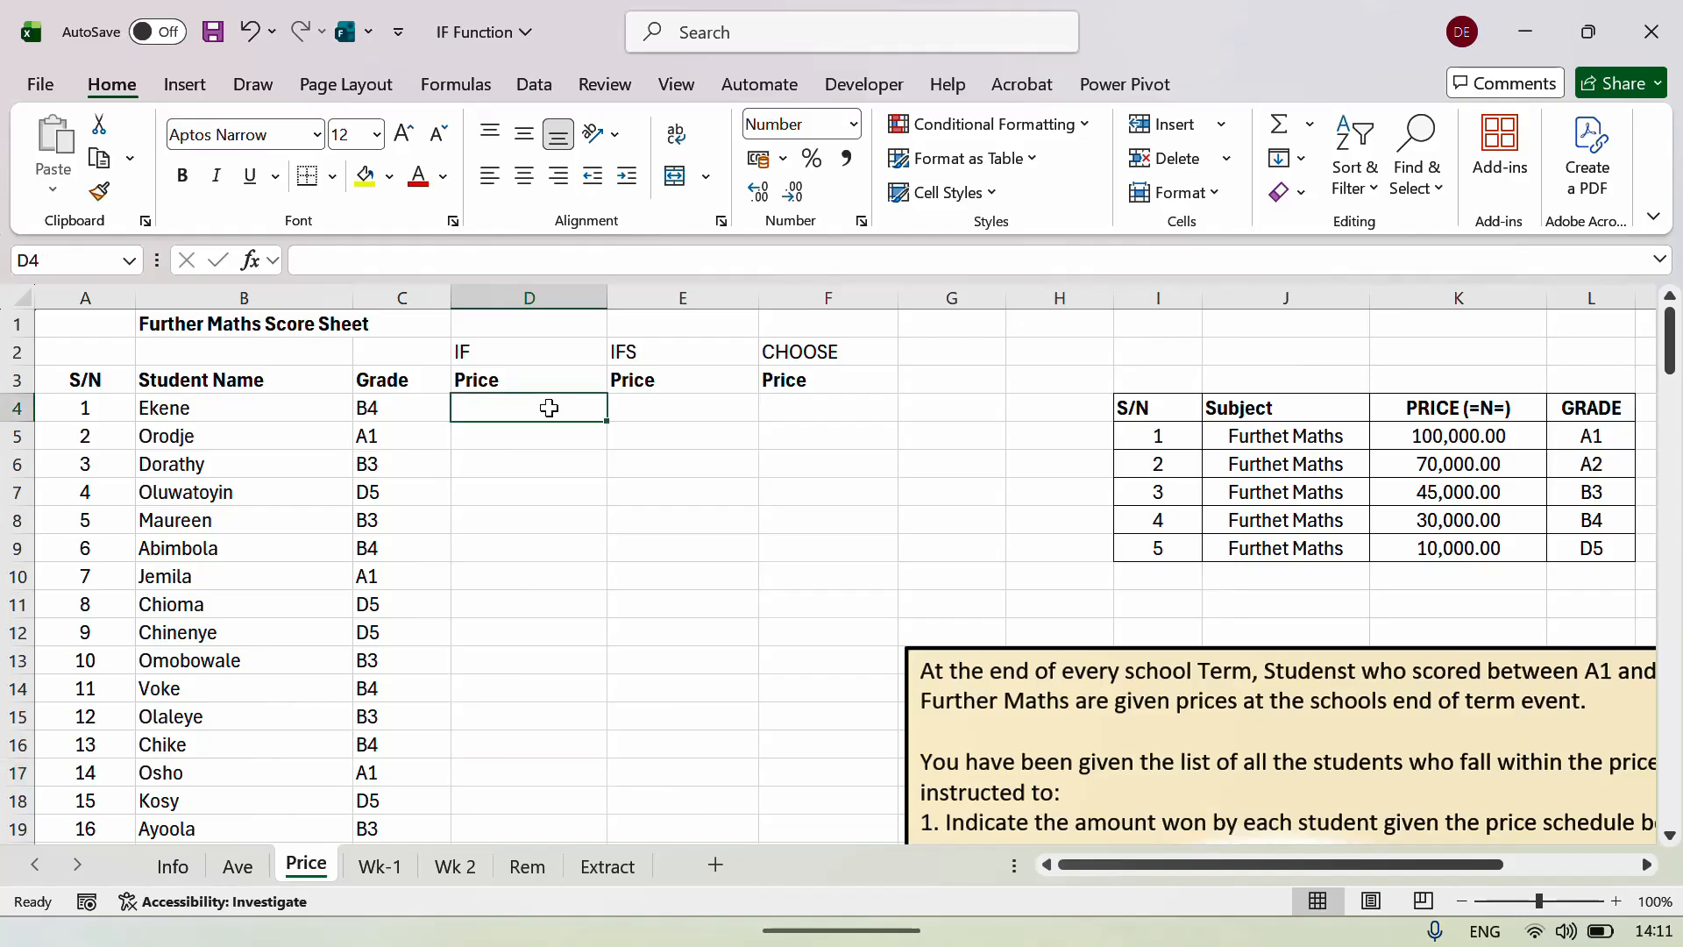
left_click(962, 702)
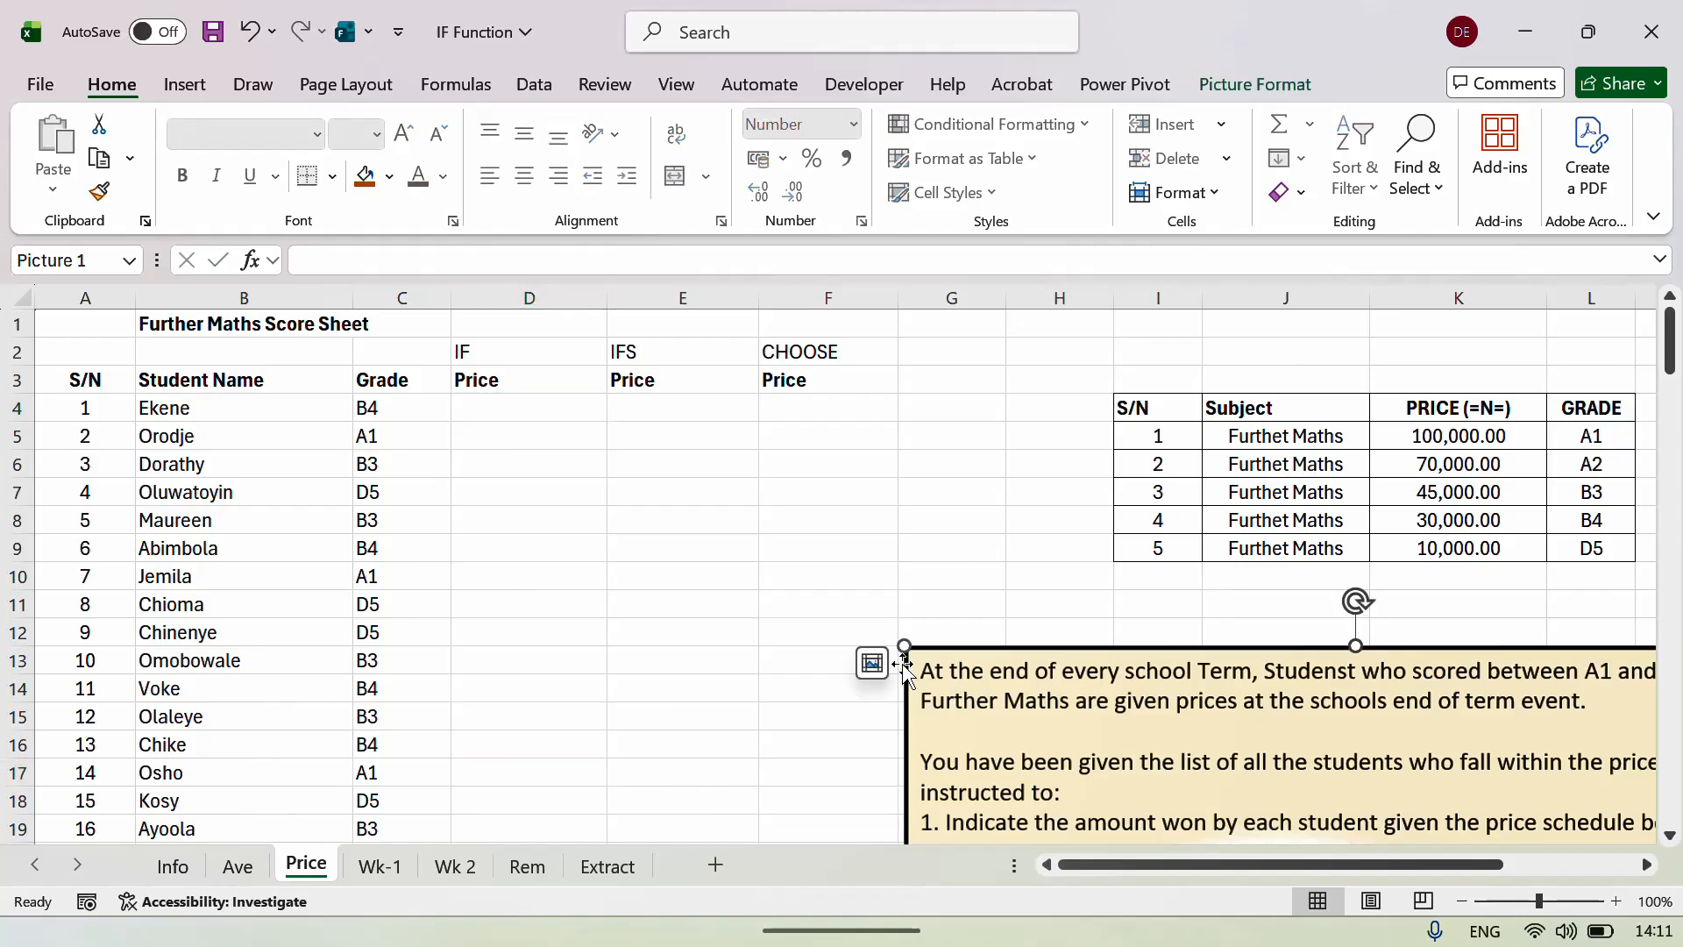
left_click_drag(901, 661, 459, 425)
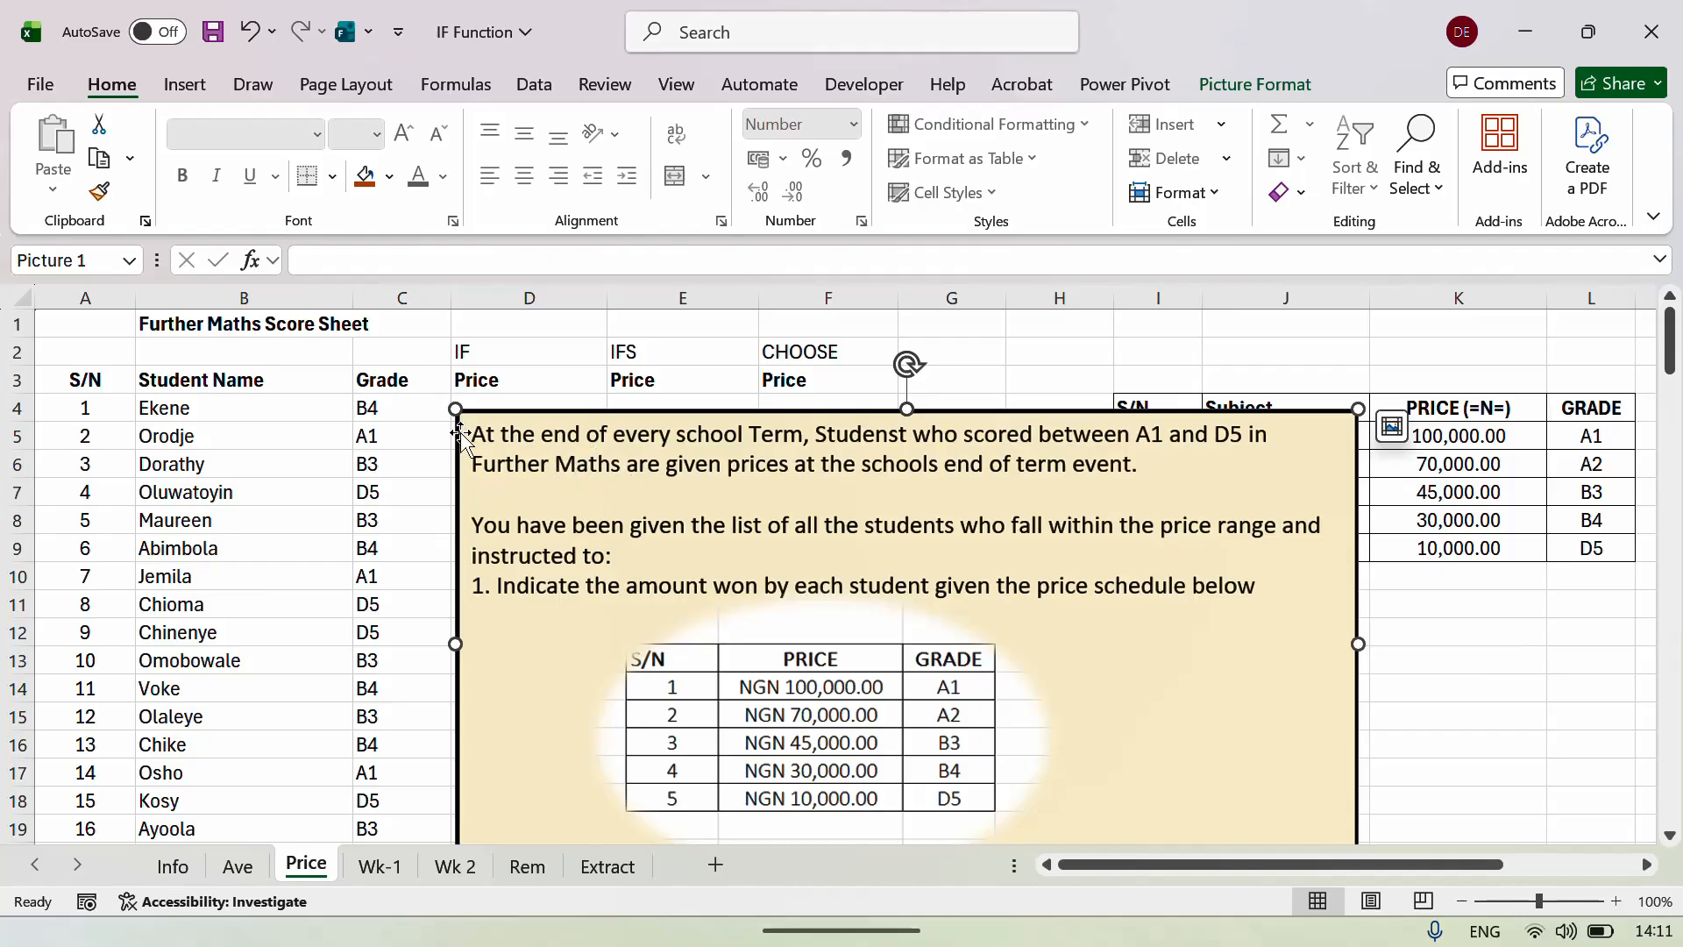
left_click_drag(454, 431, 245, 615)
Inspect the grade-to-price lookup table, checking grades A1 and A2 against their prices.
left_click(1219, 456)
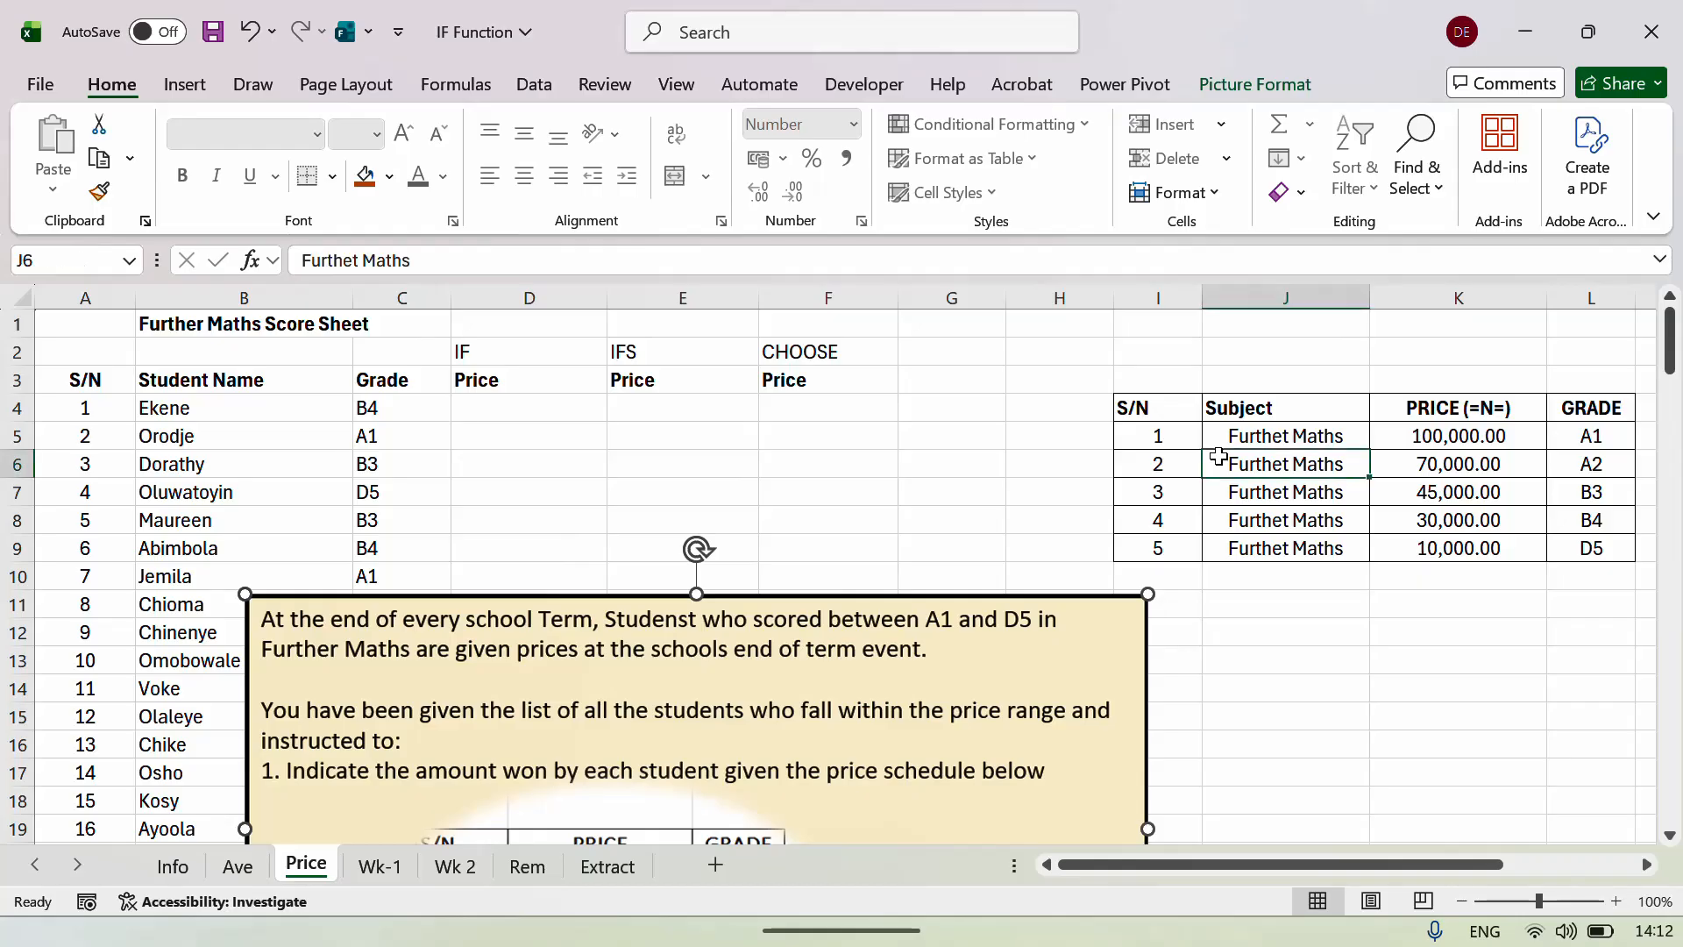
key("Right")
key("Right")
key("Right")
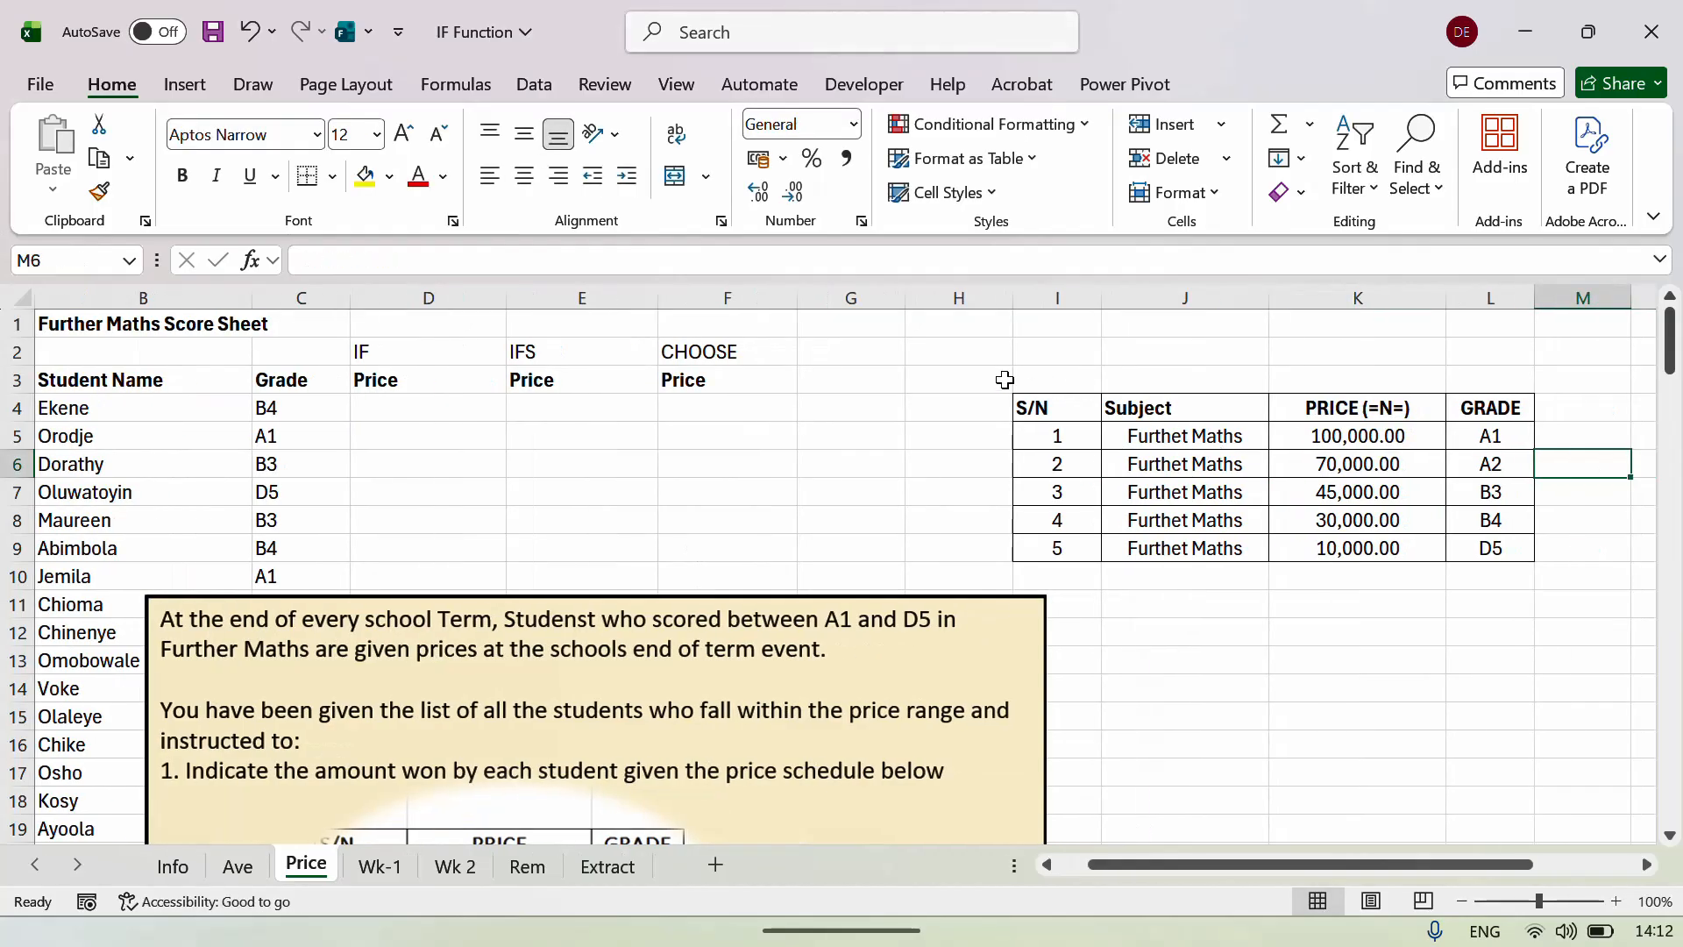
left_click_drag(1003, 375, 1557, 572)
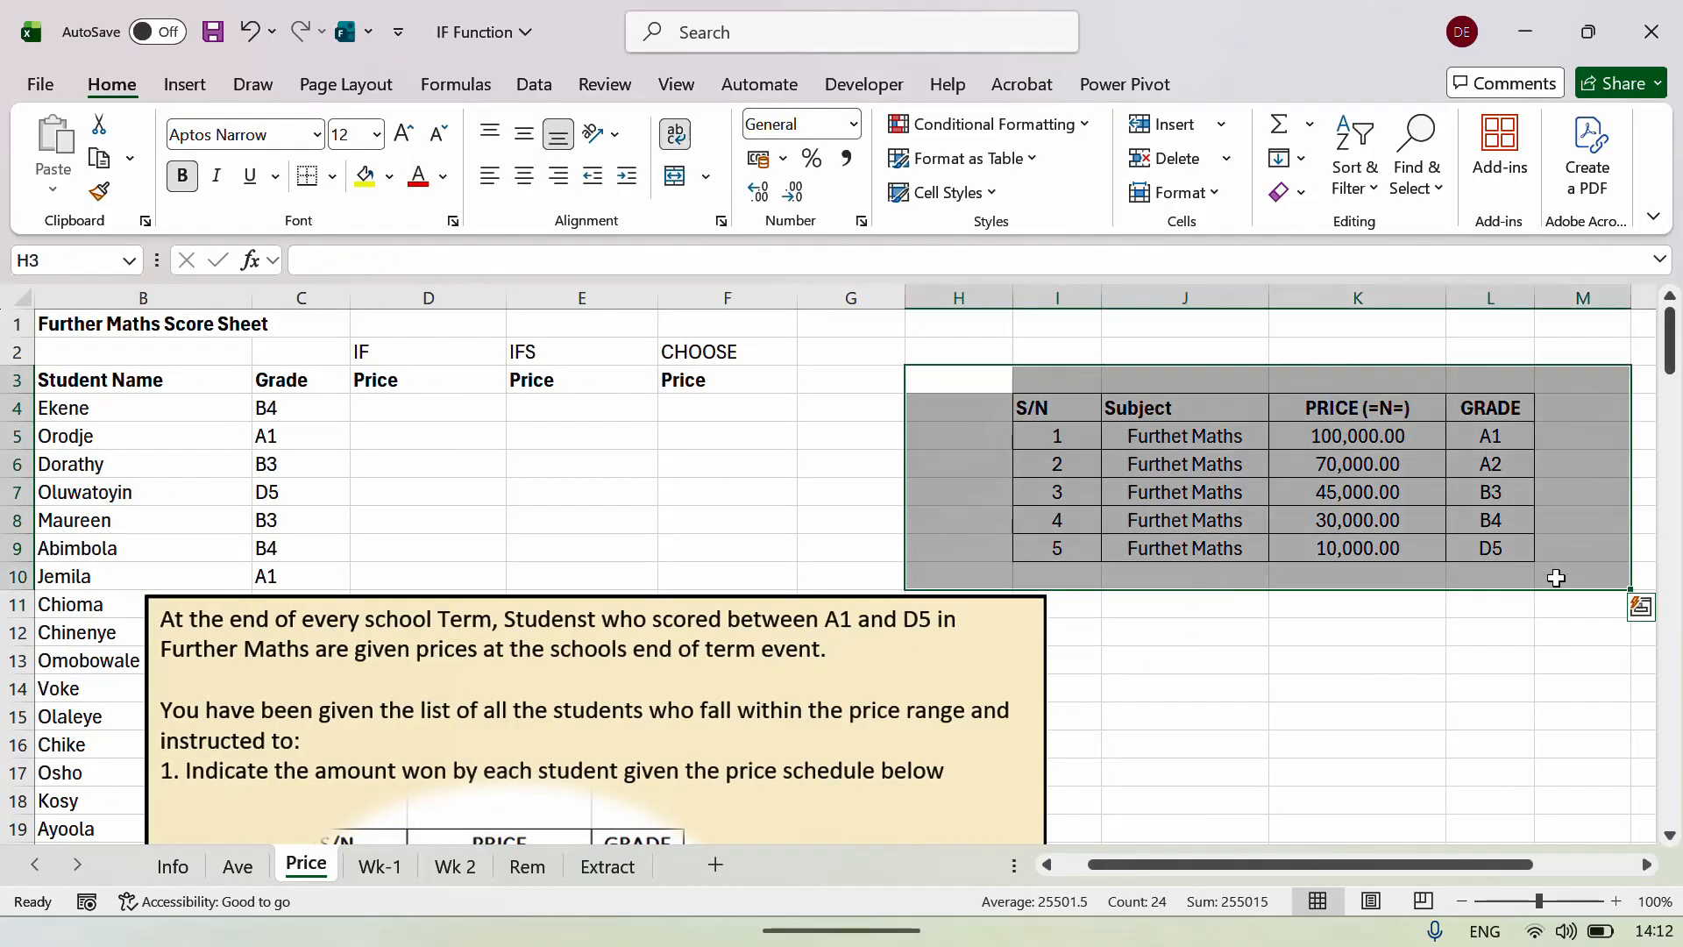
left_click(1478, 438)
left_click(1390, 437)
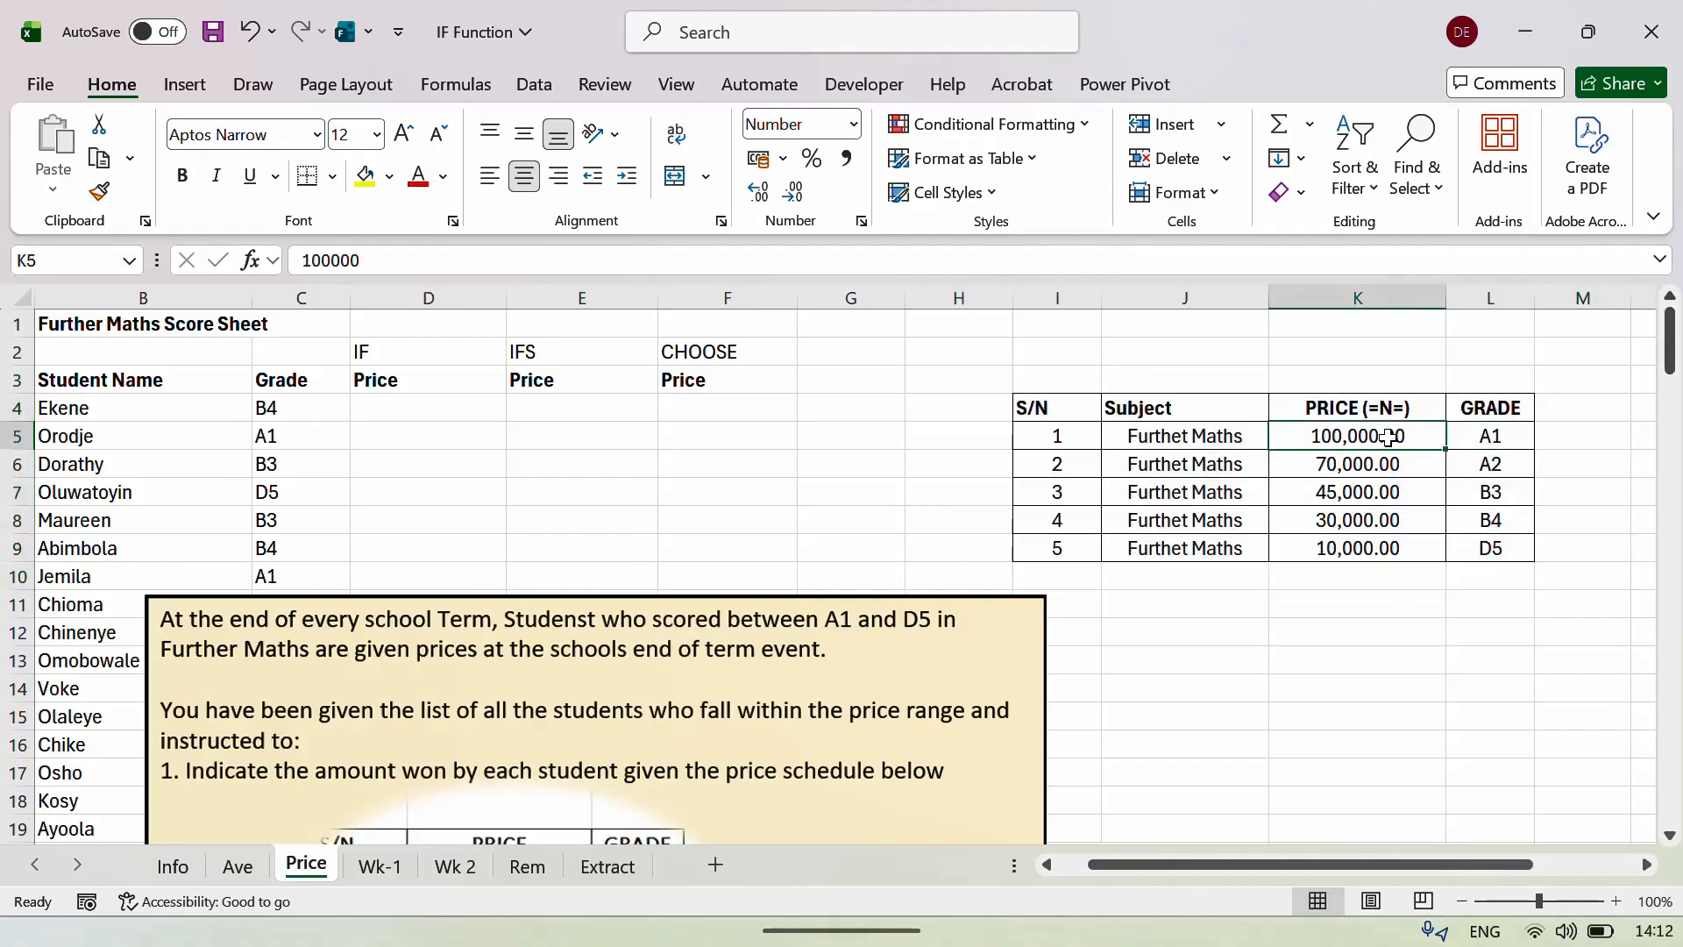
left_click(1501, 470)
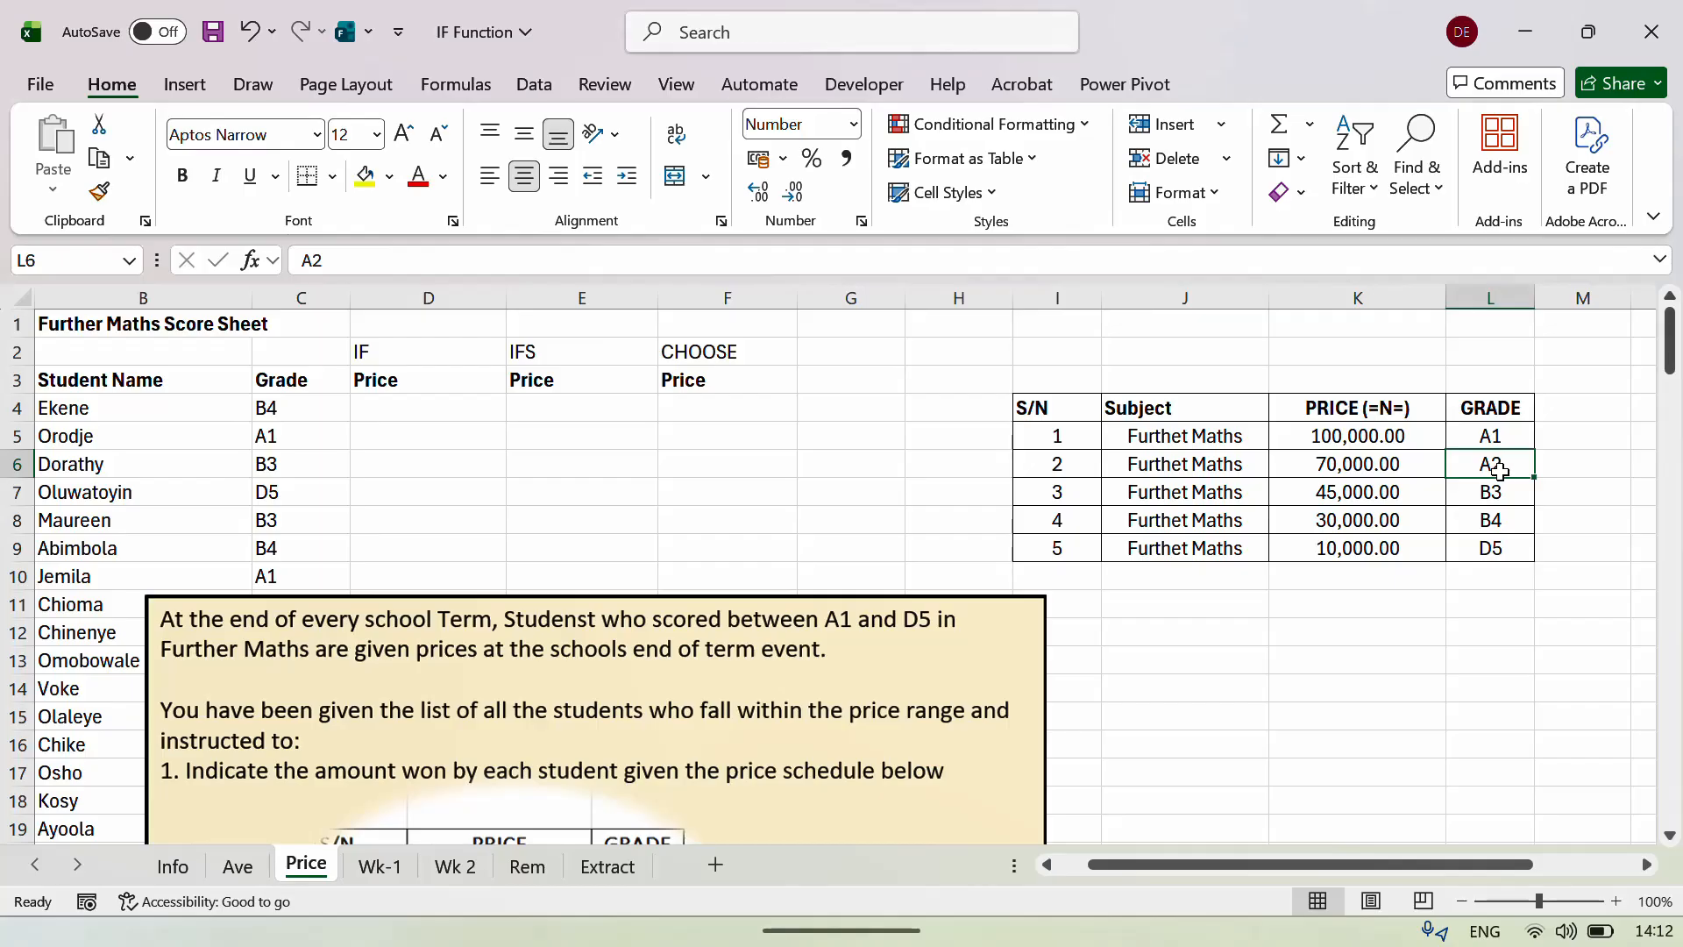
key("Left")
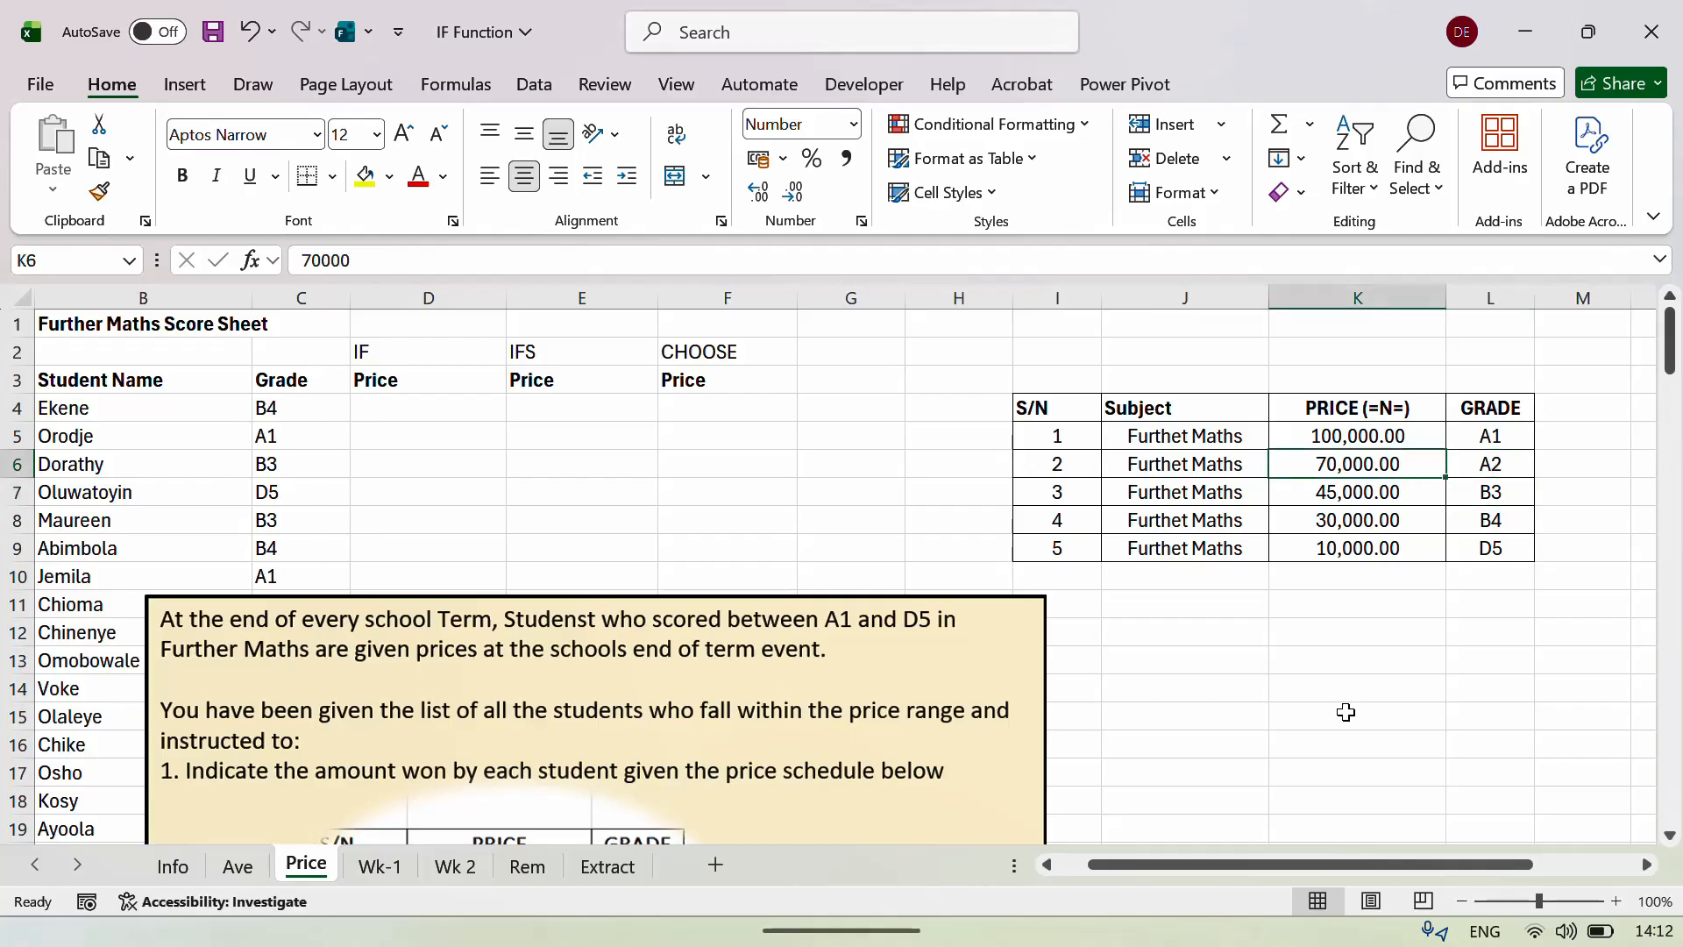
key("Right")
Confirm B3's 45,000.00 price, then move the instruction picture to the lower right near column K.
key("Down")
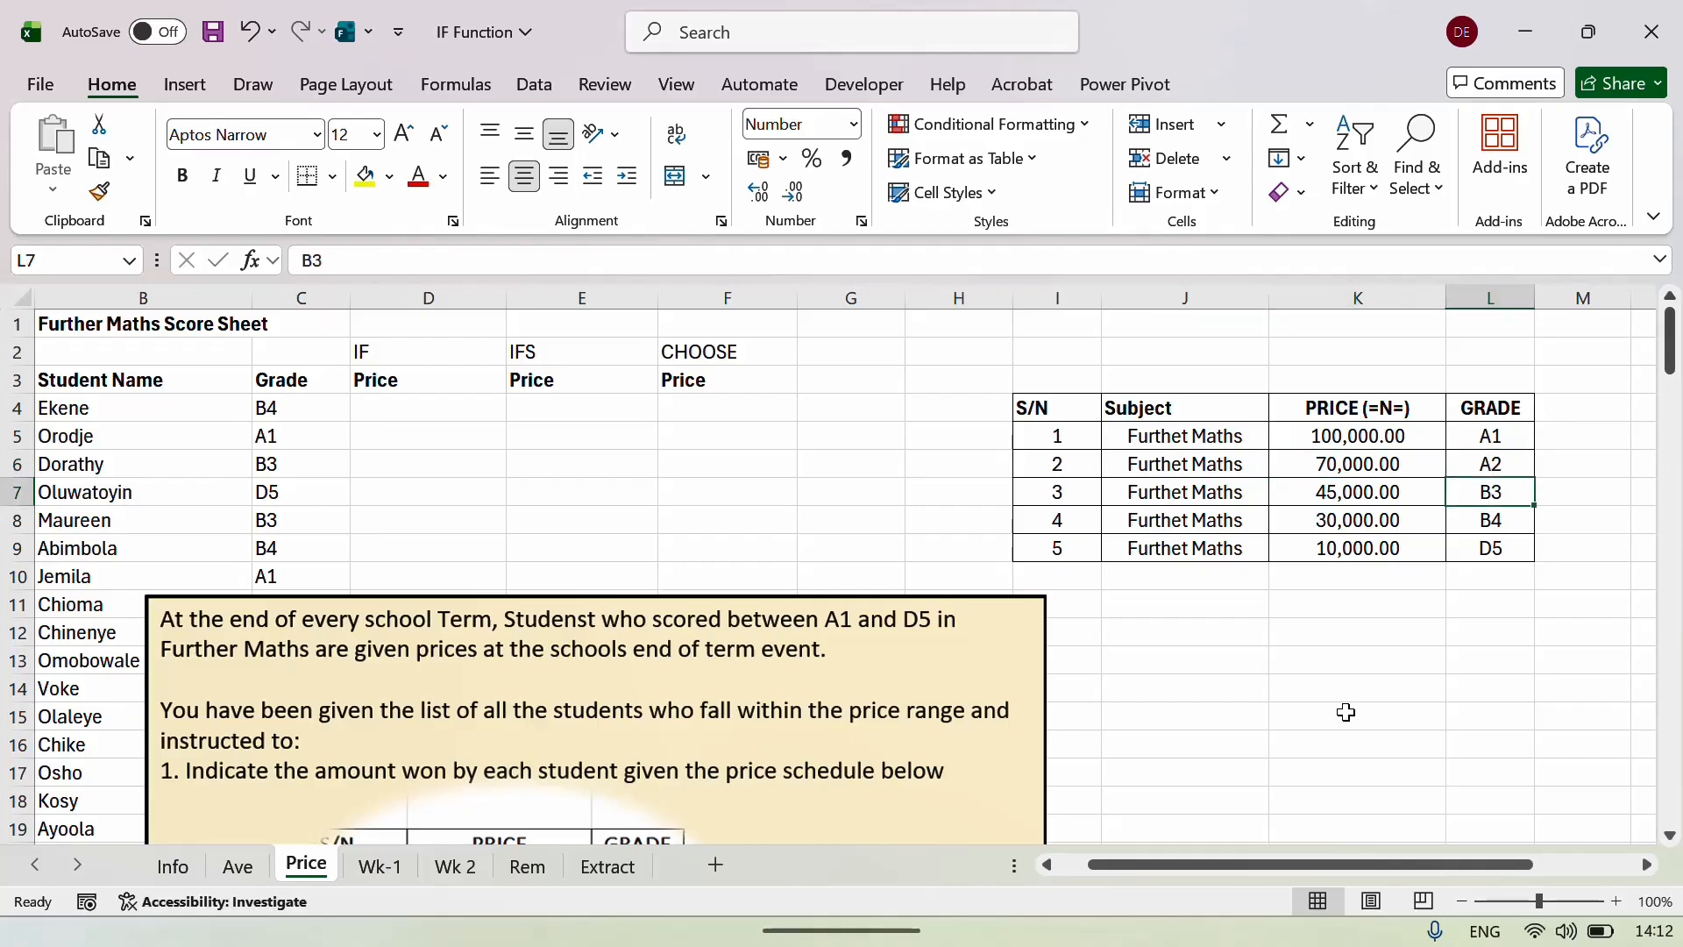
key("Left")
key("Right")
key("Left")
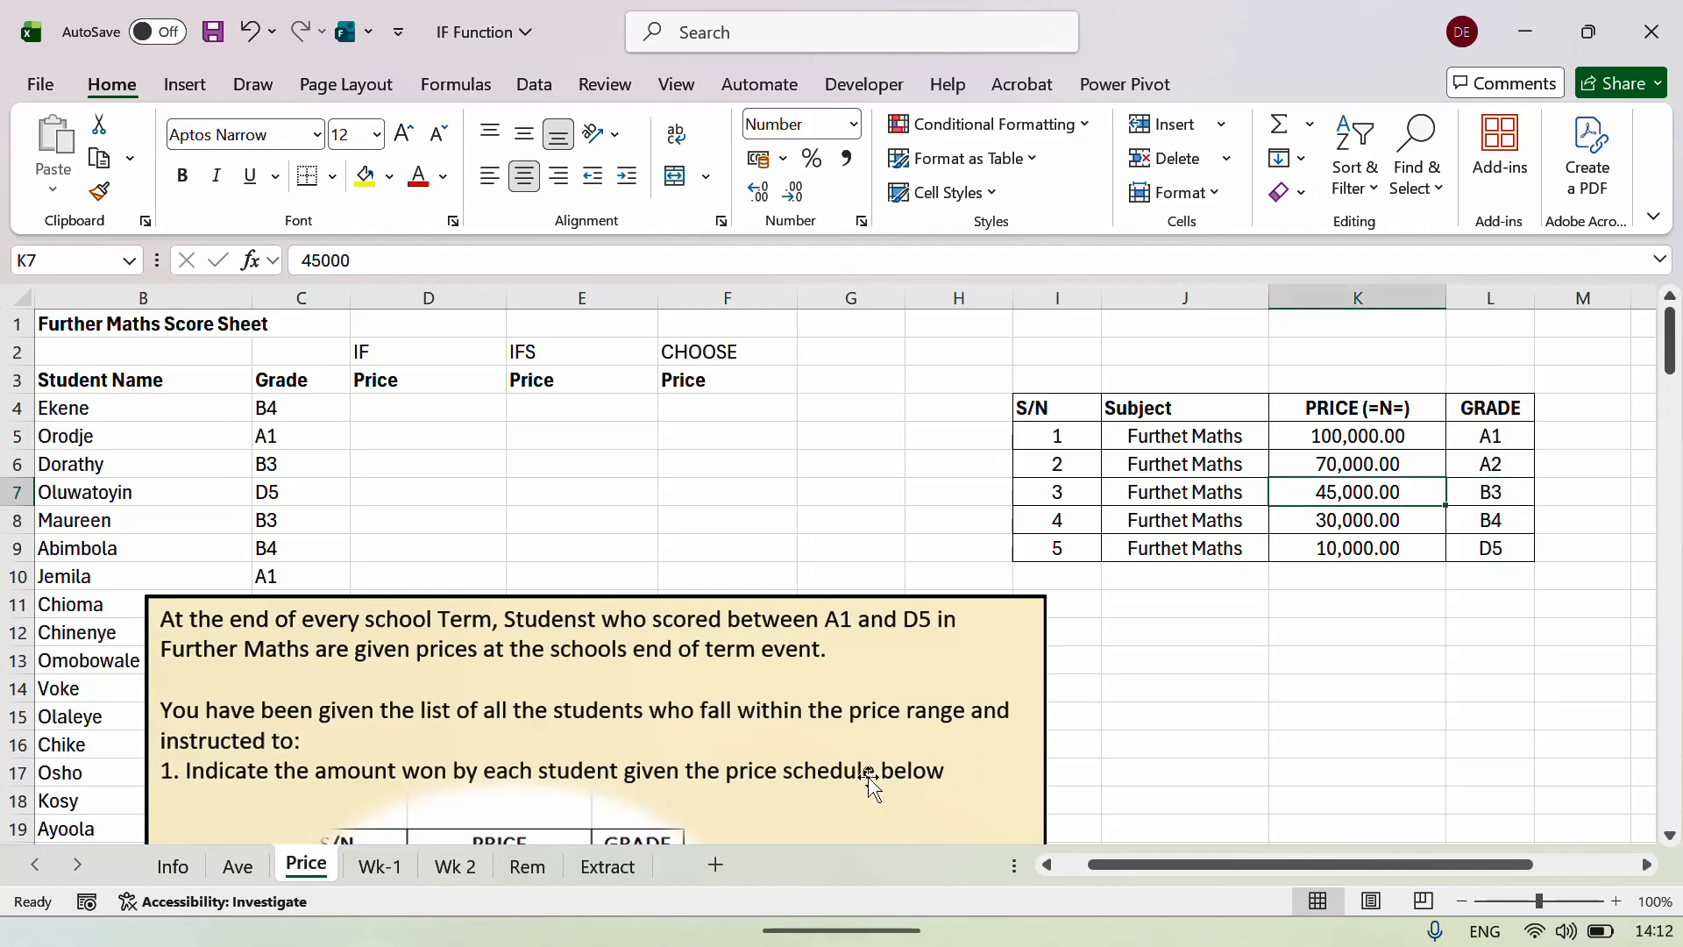
left_click(823, 778)
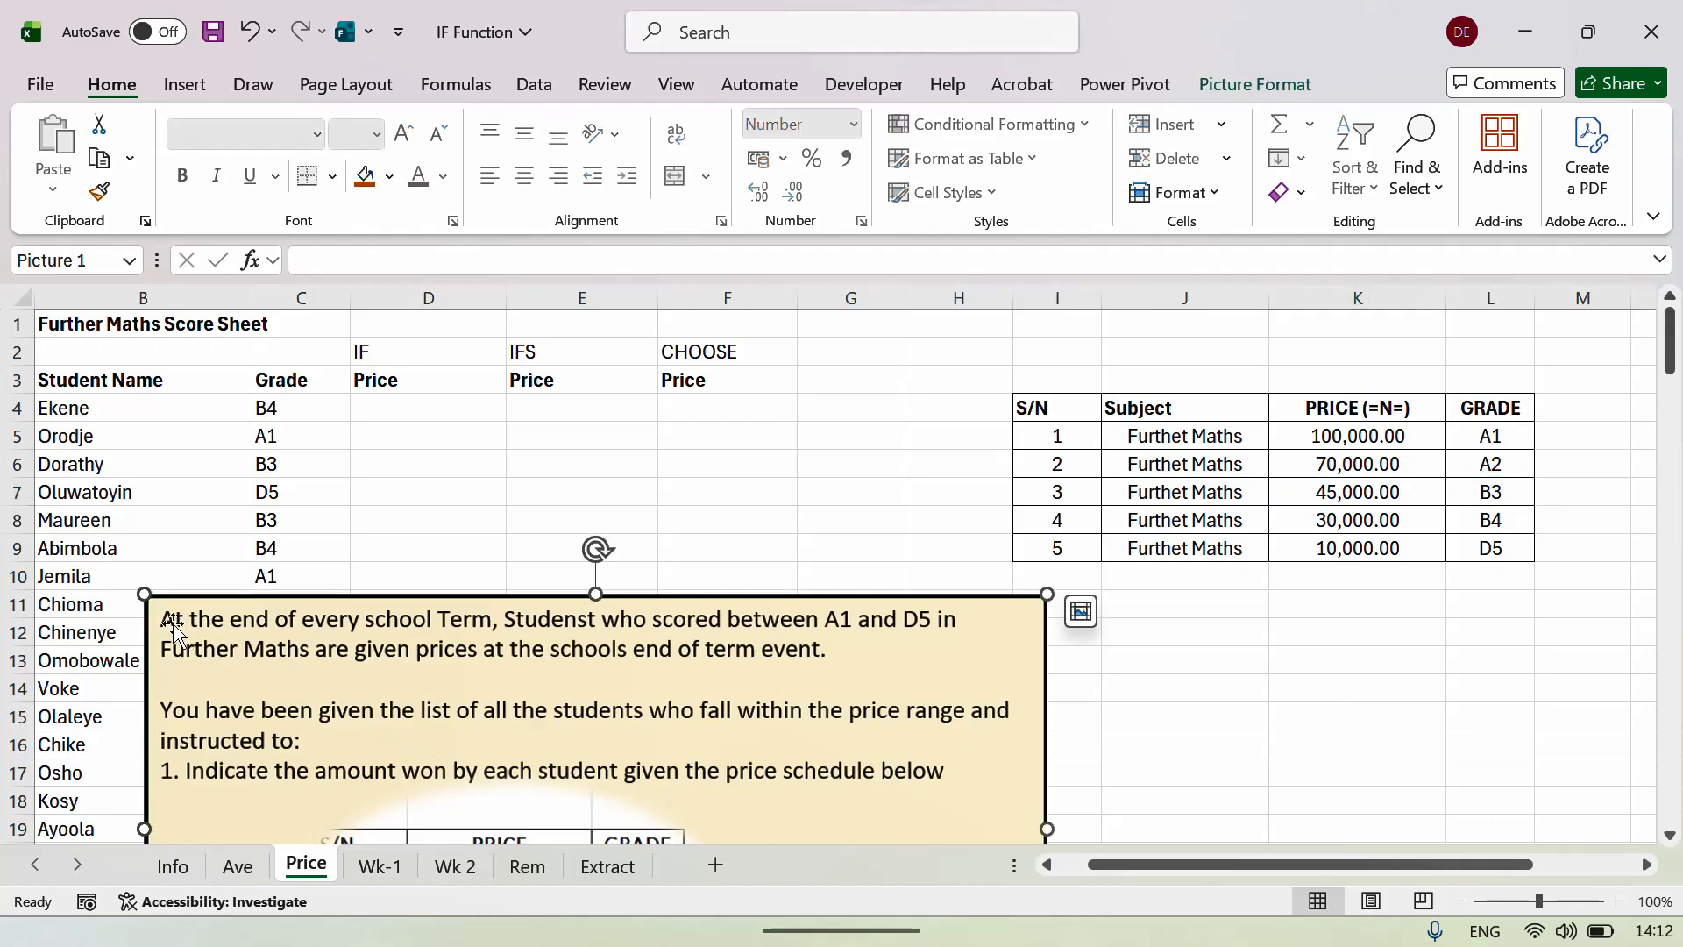
left_click_drag(164, 620, 1288, 665)
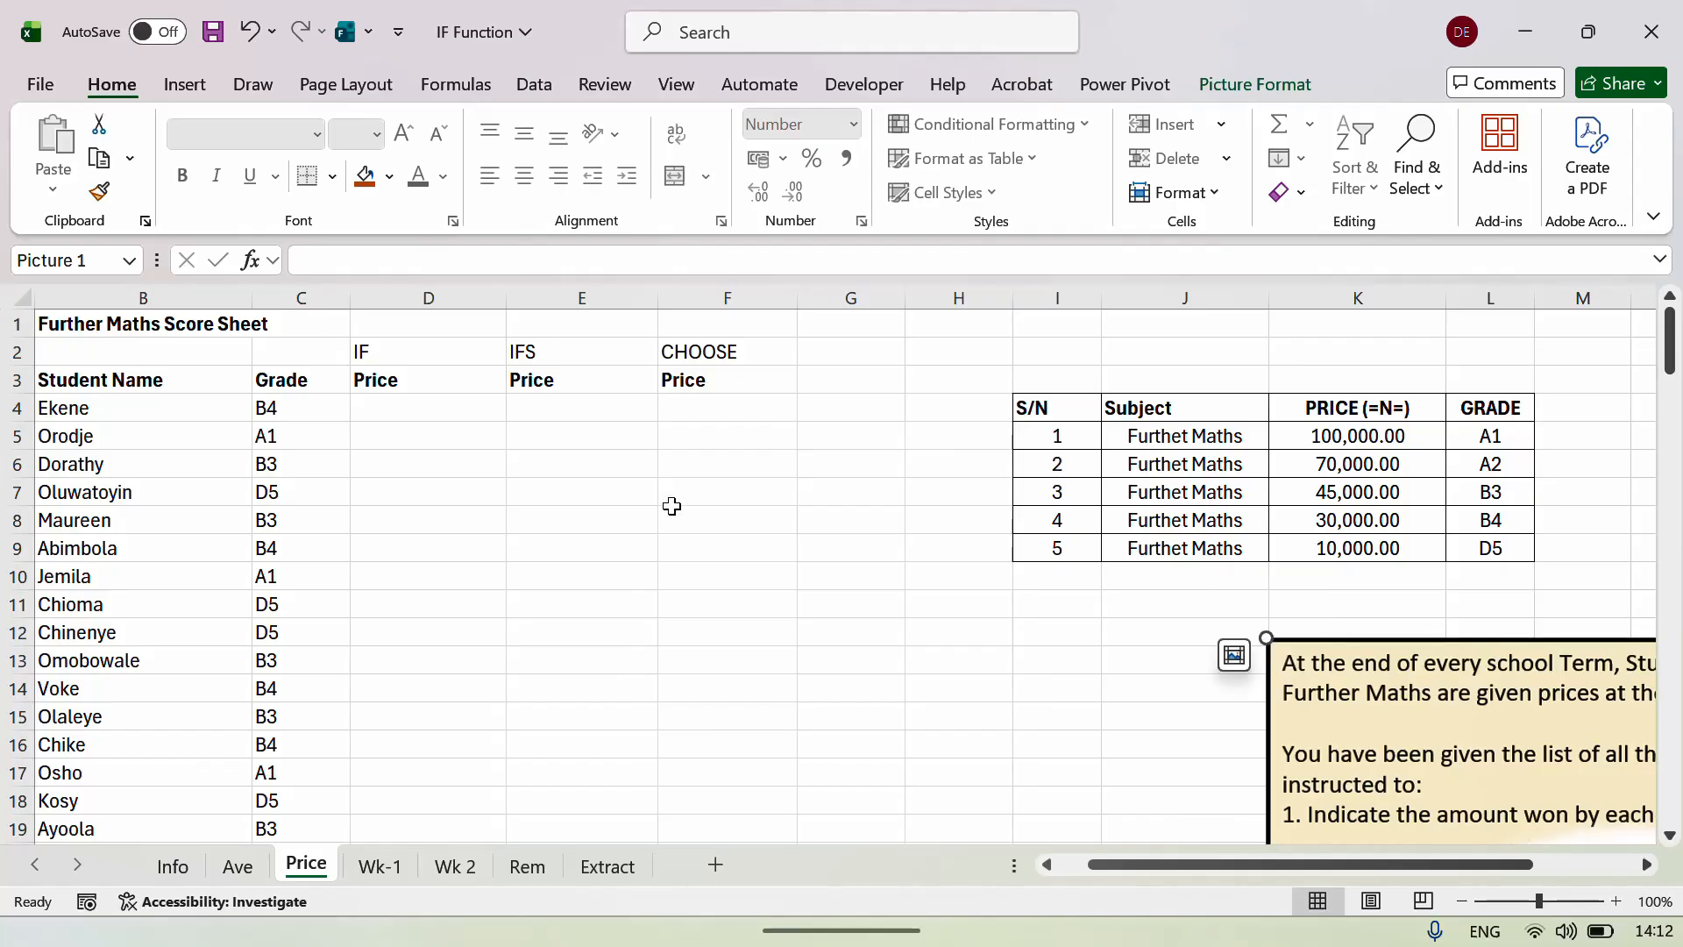
left_click(459, 409)
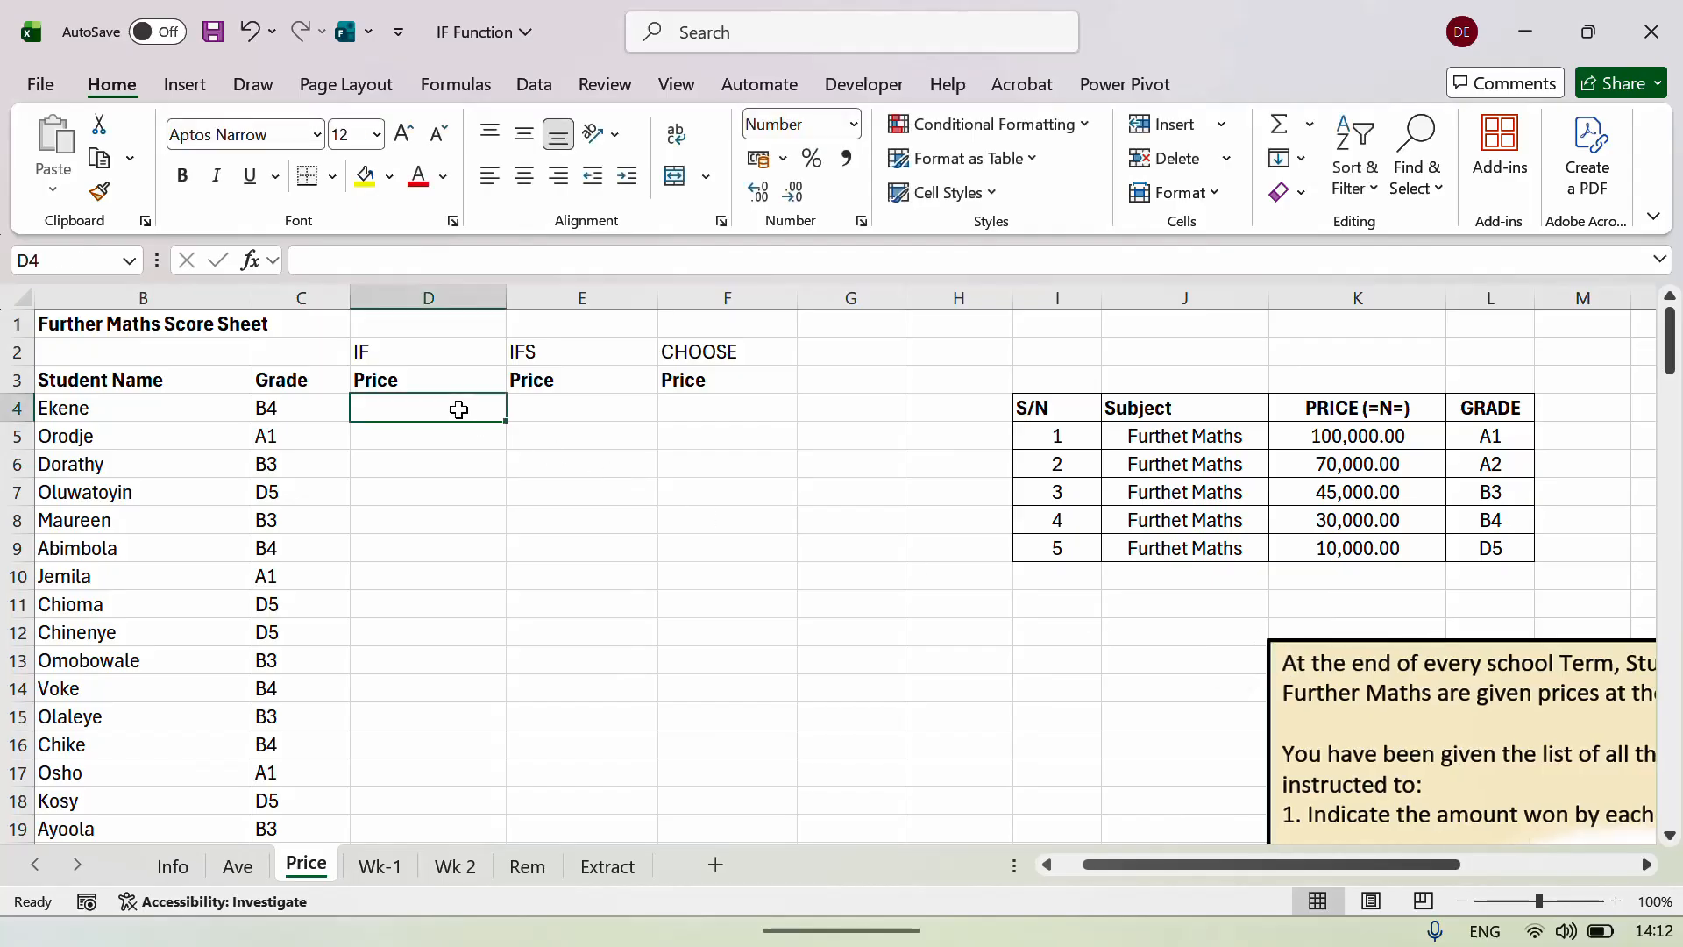
key("Left")
key("Left")
key("Left")
key("Right")
key("Right")
key("Right")
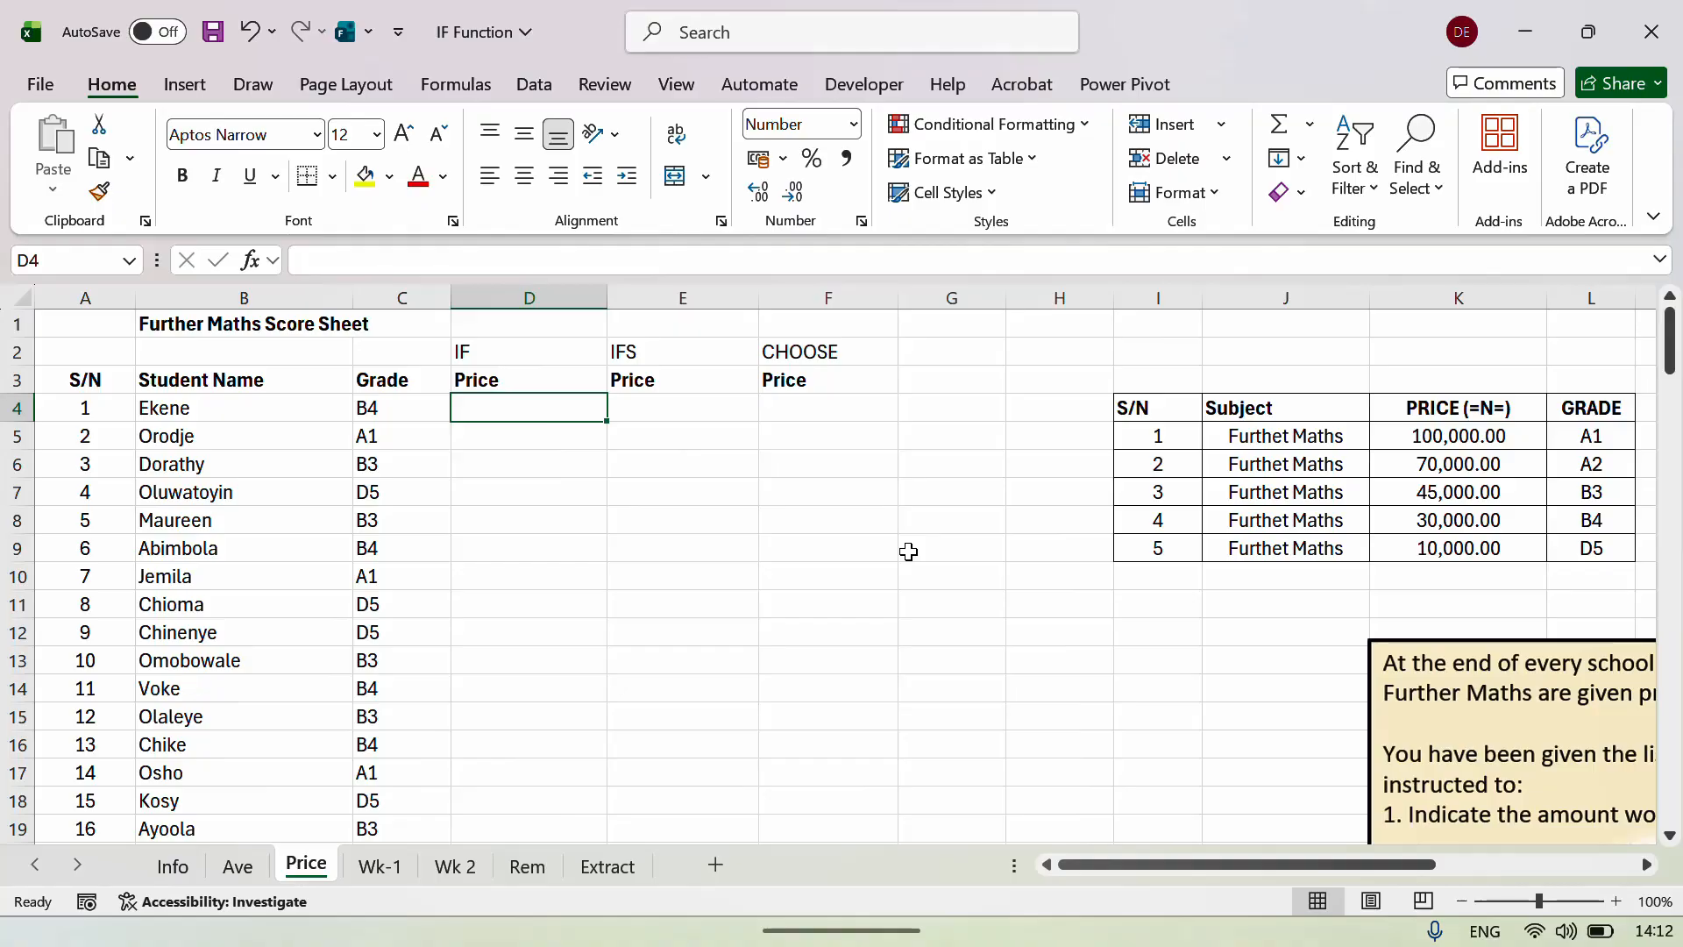
key("Up")
key("Up")
key("Right")
key("Right")
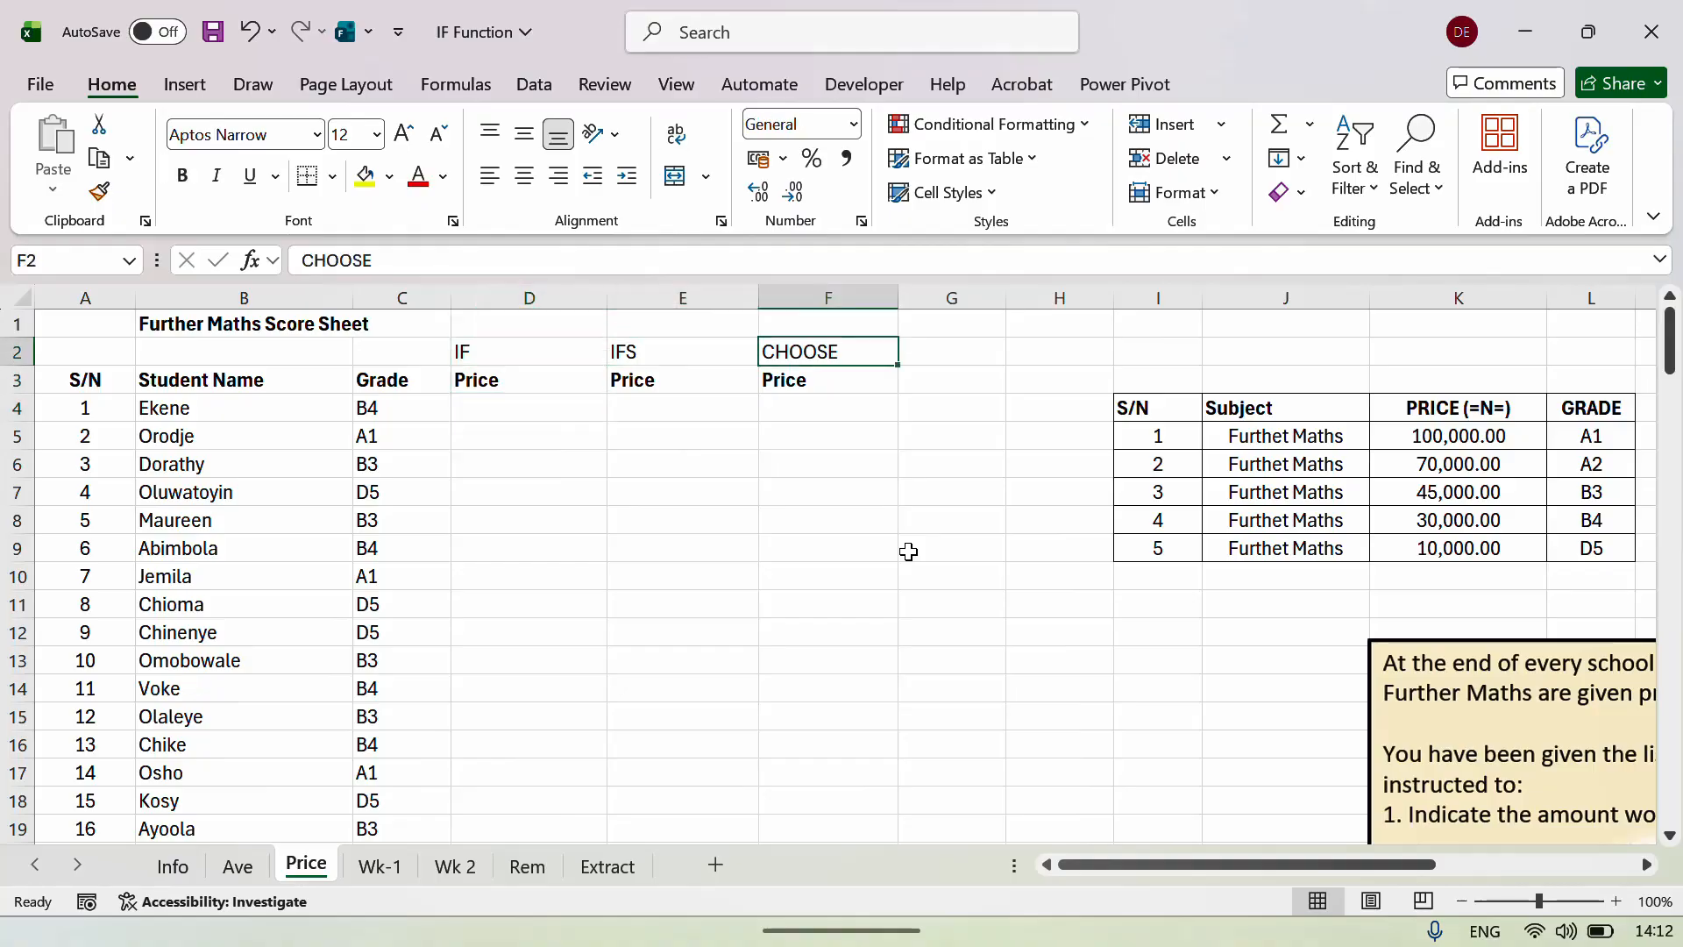
key("Left")
key("Left")
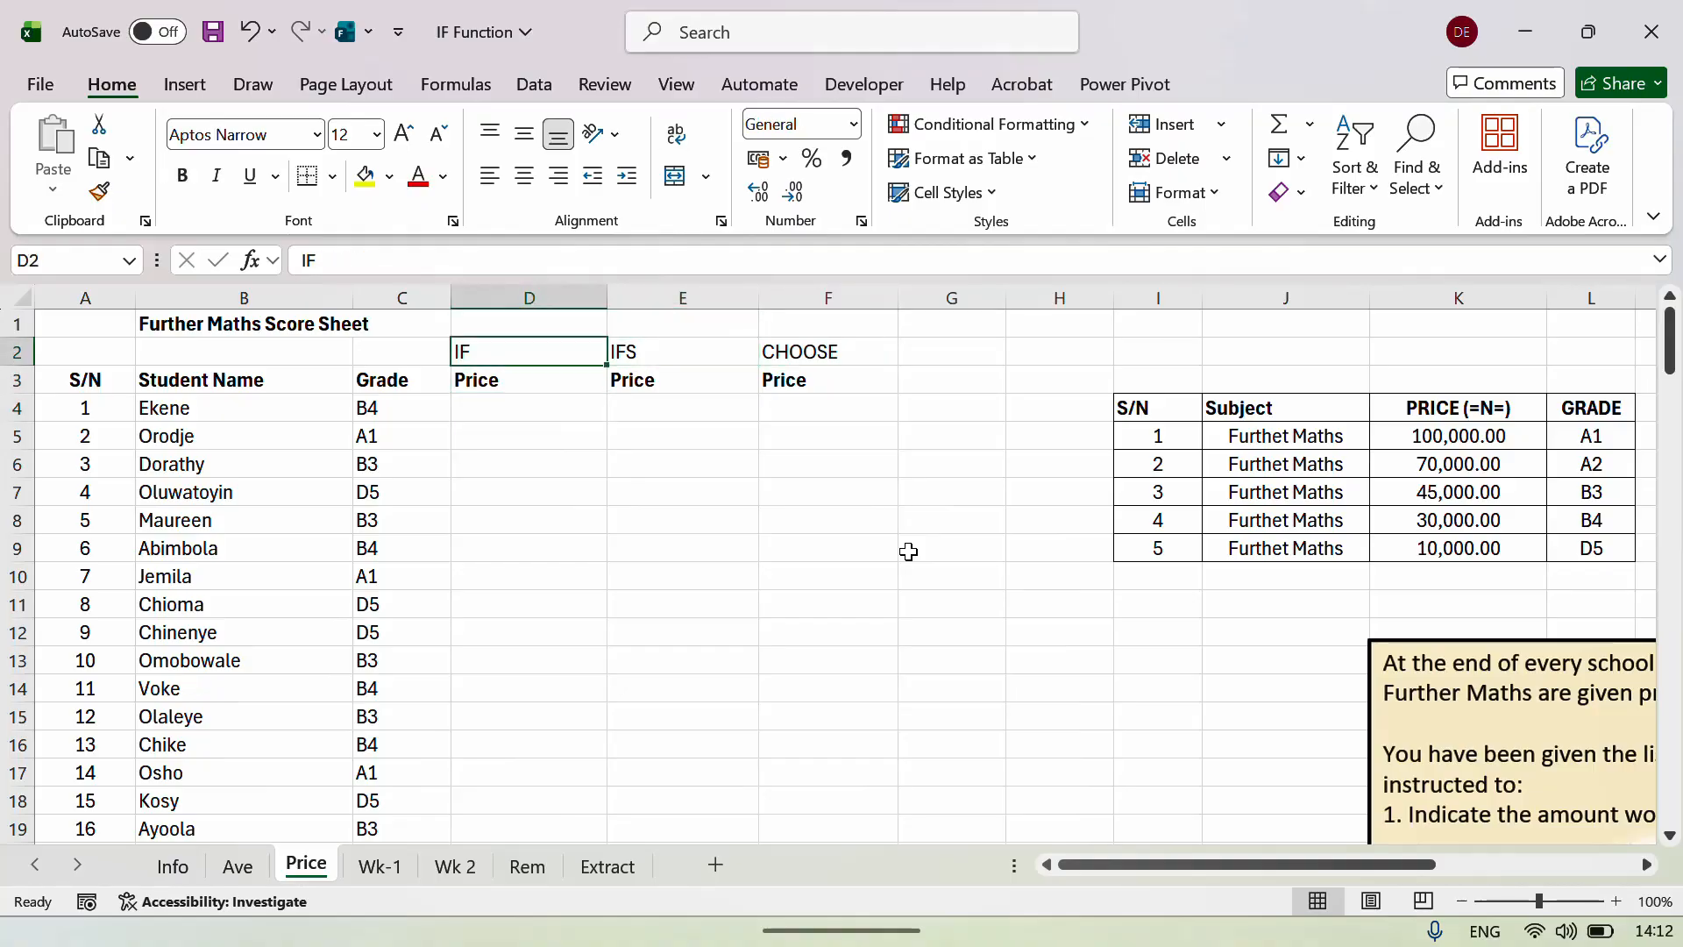
key("Right")
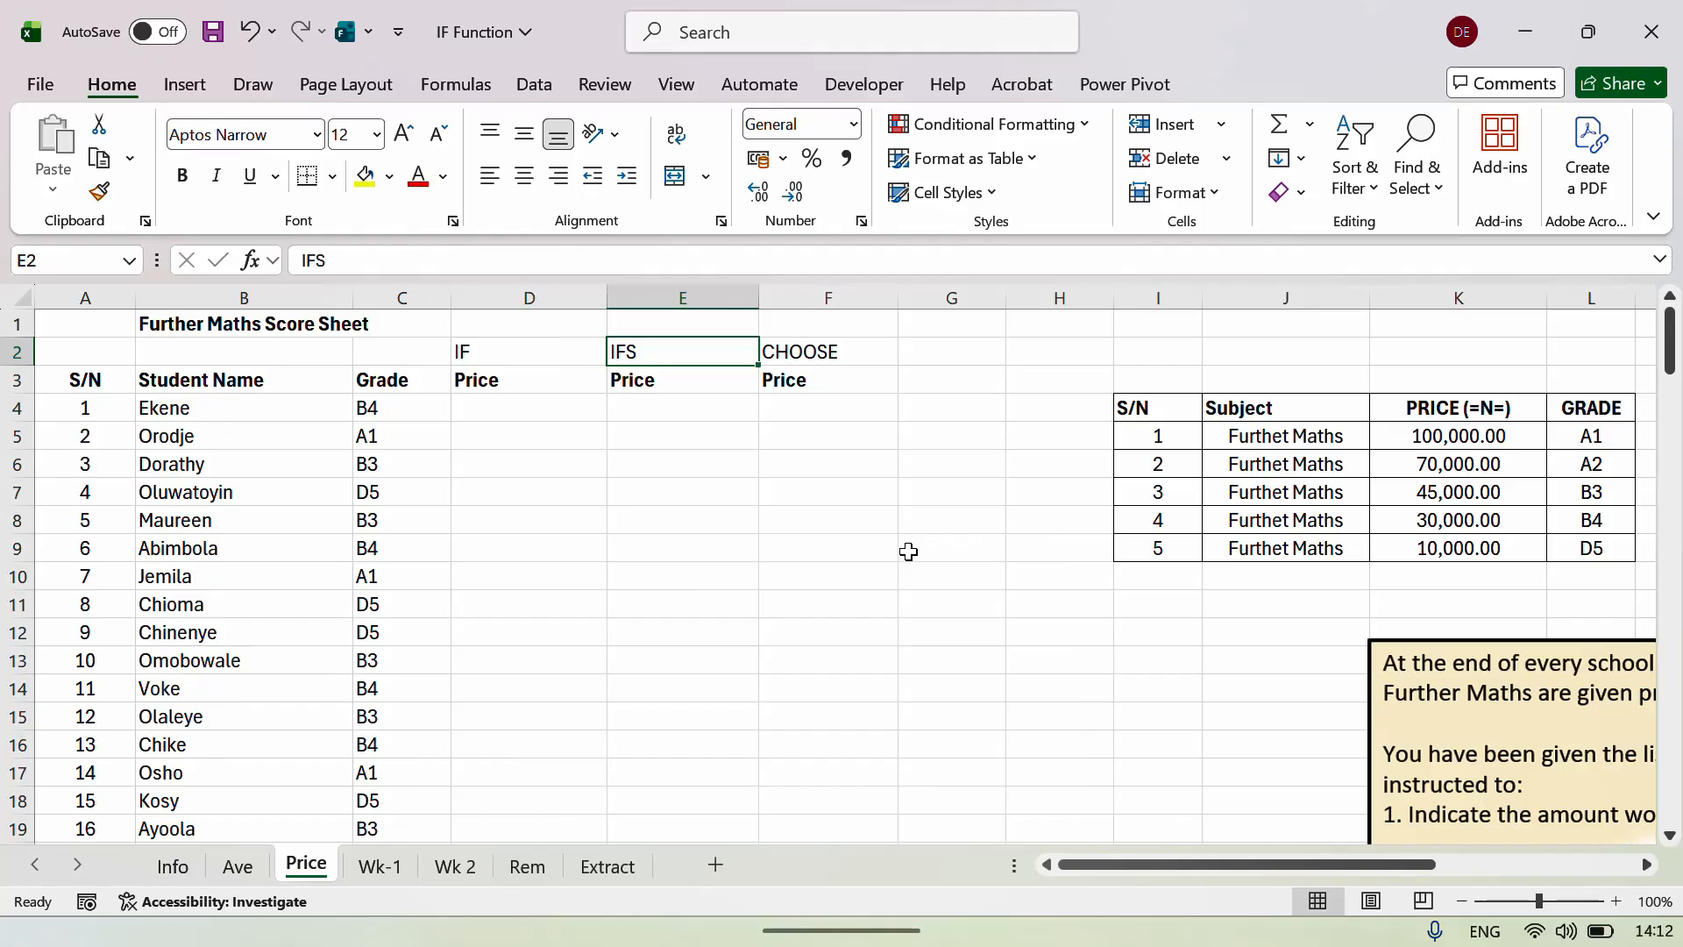
key("Right")
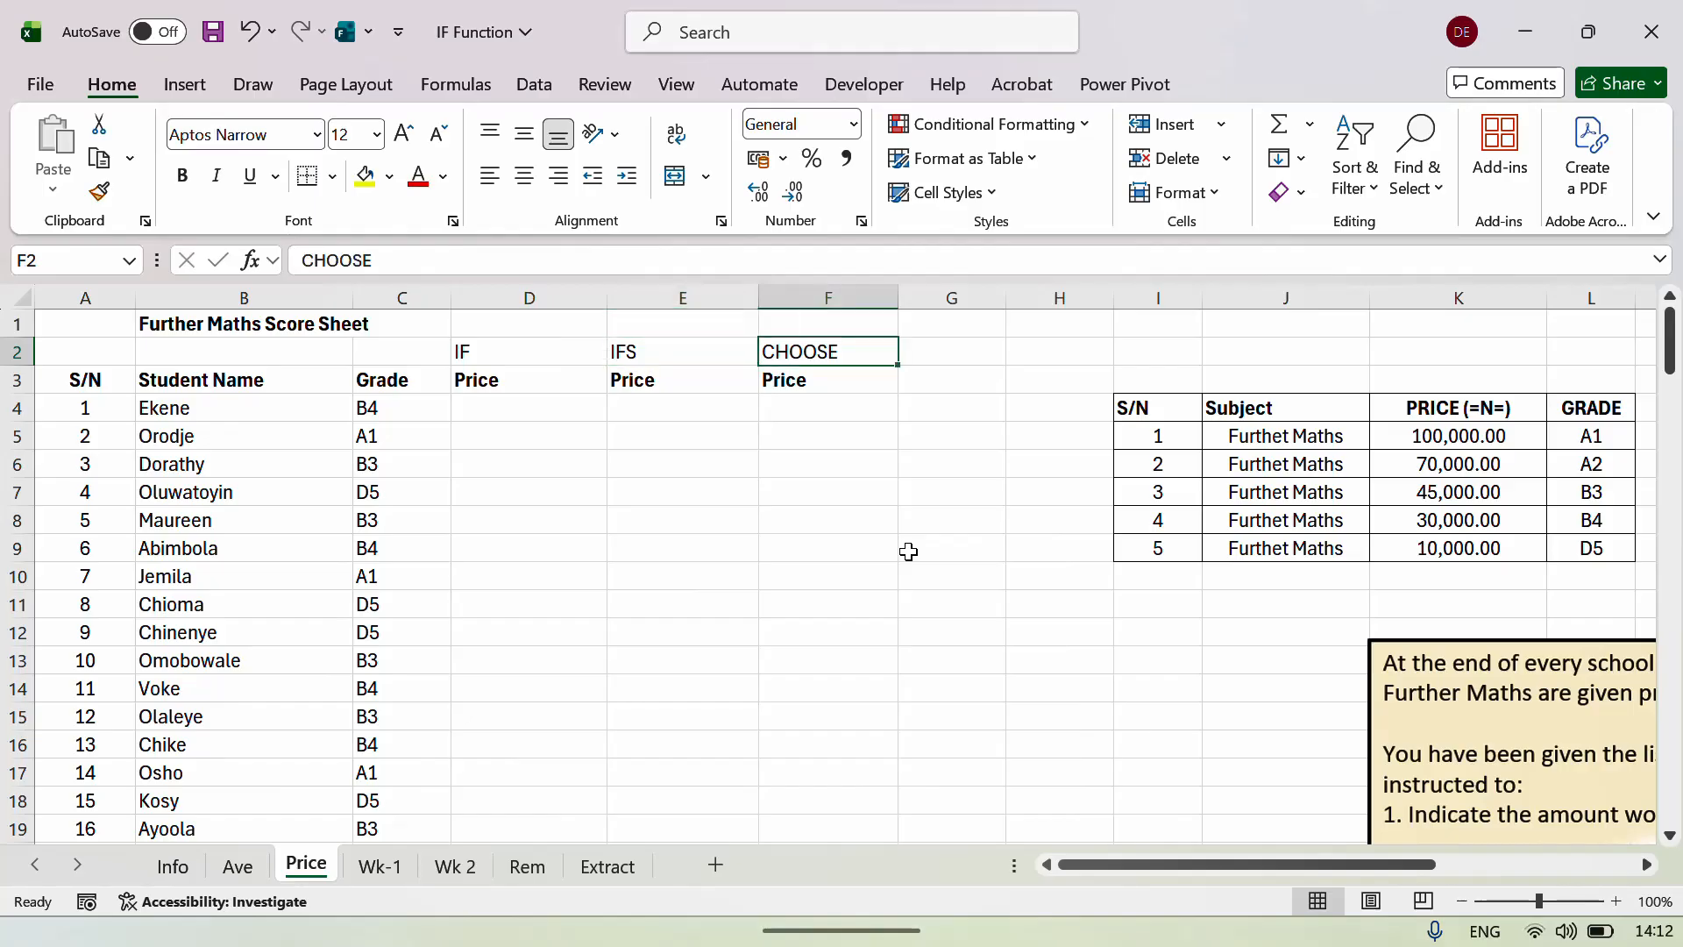
key("Down")
key("Up")
key("Left")
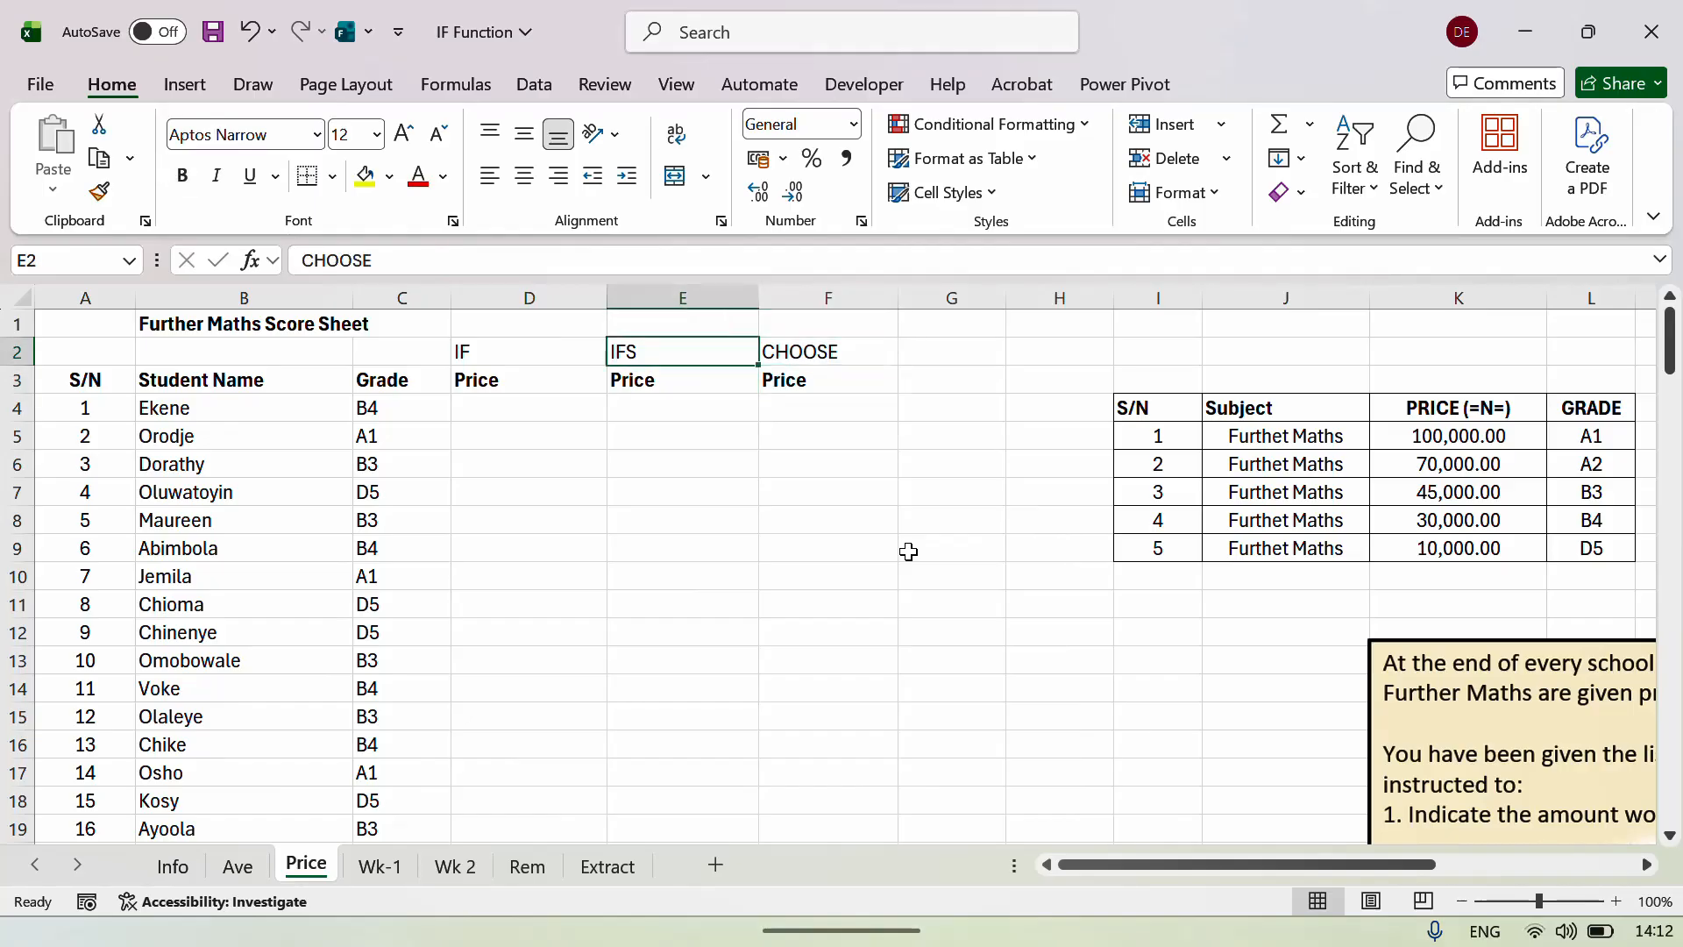
key("Left")
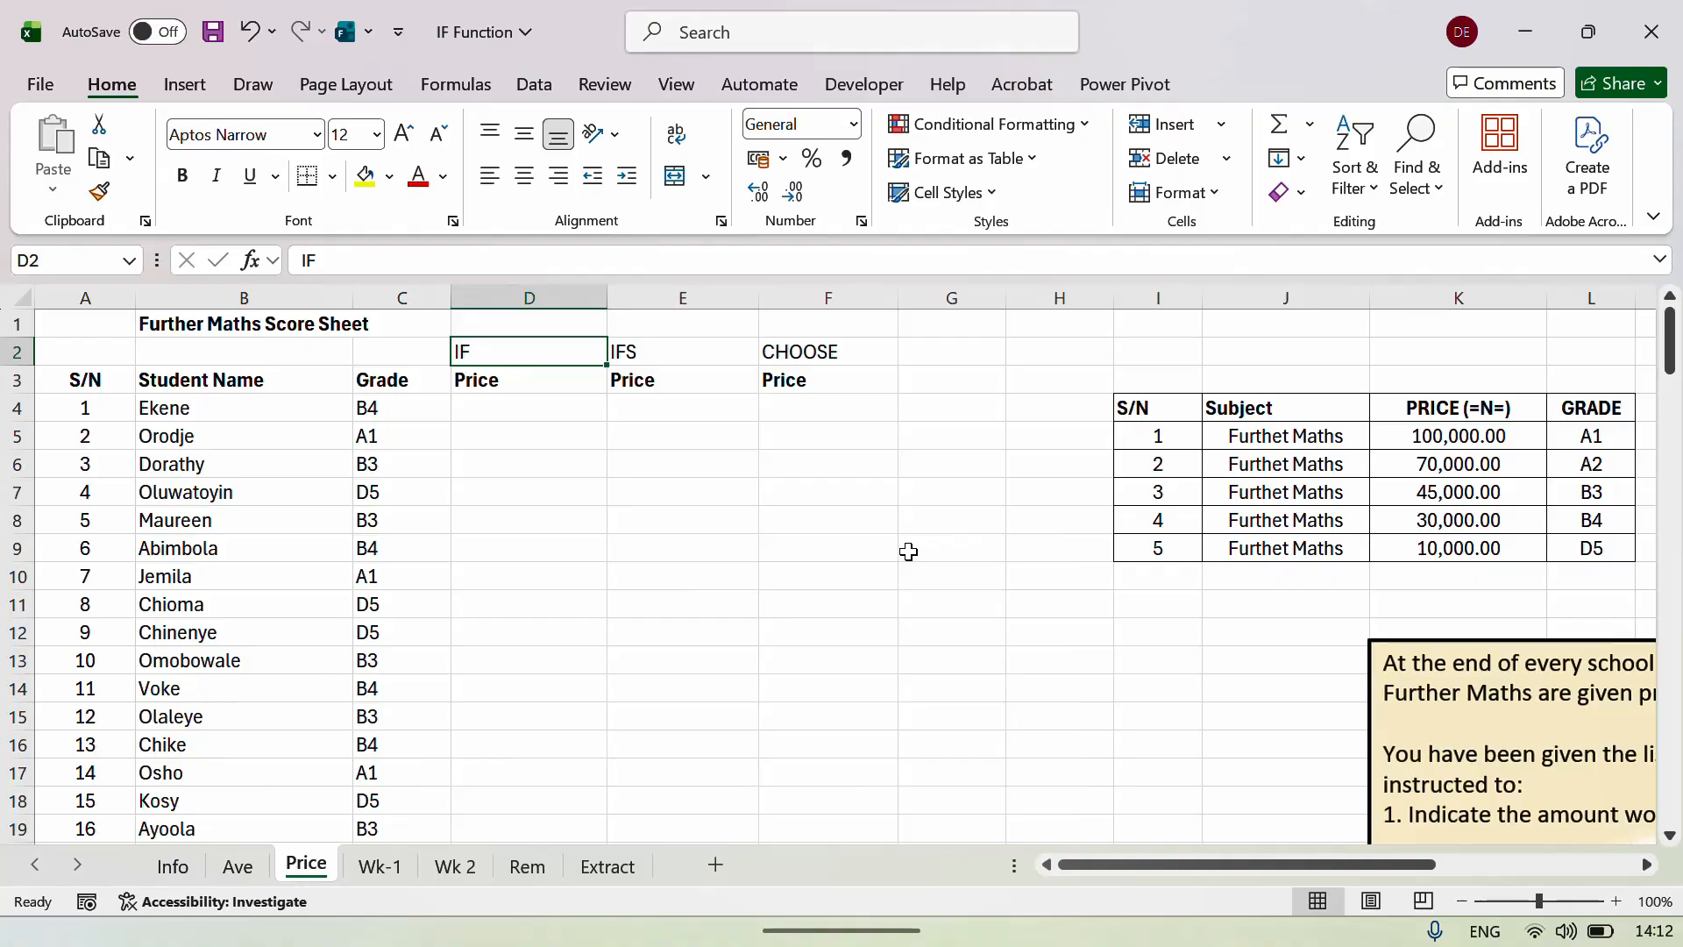
key("Down")
key("Down")
key("Up")
key("Up")
key("Right")
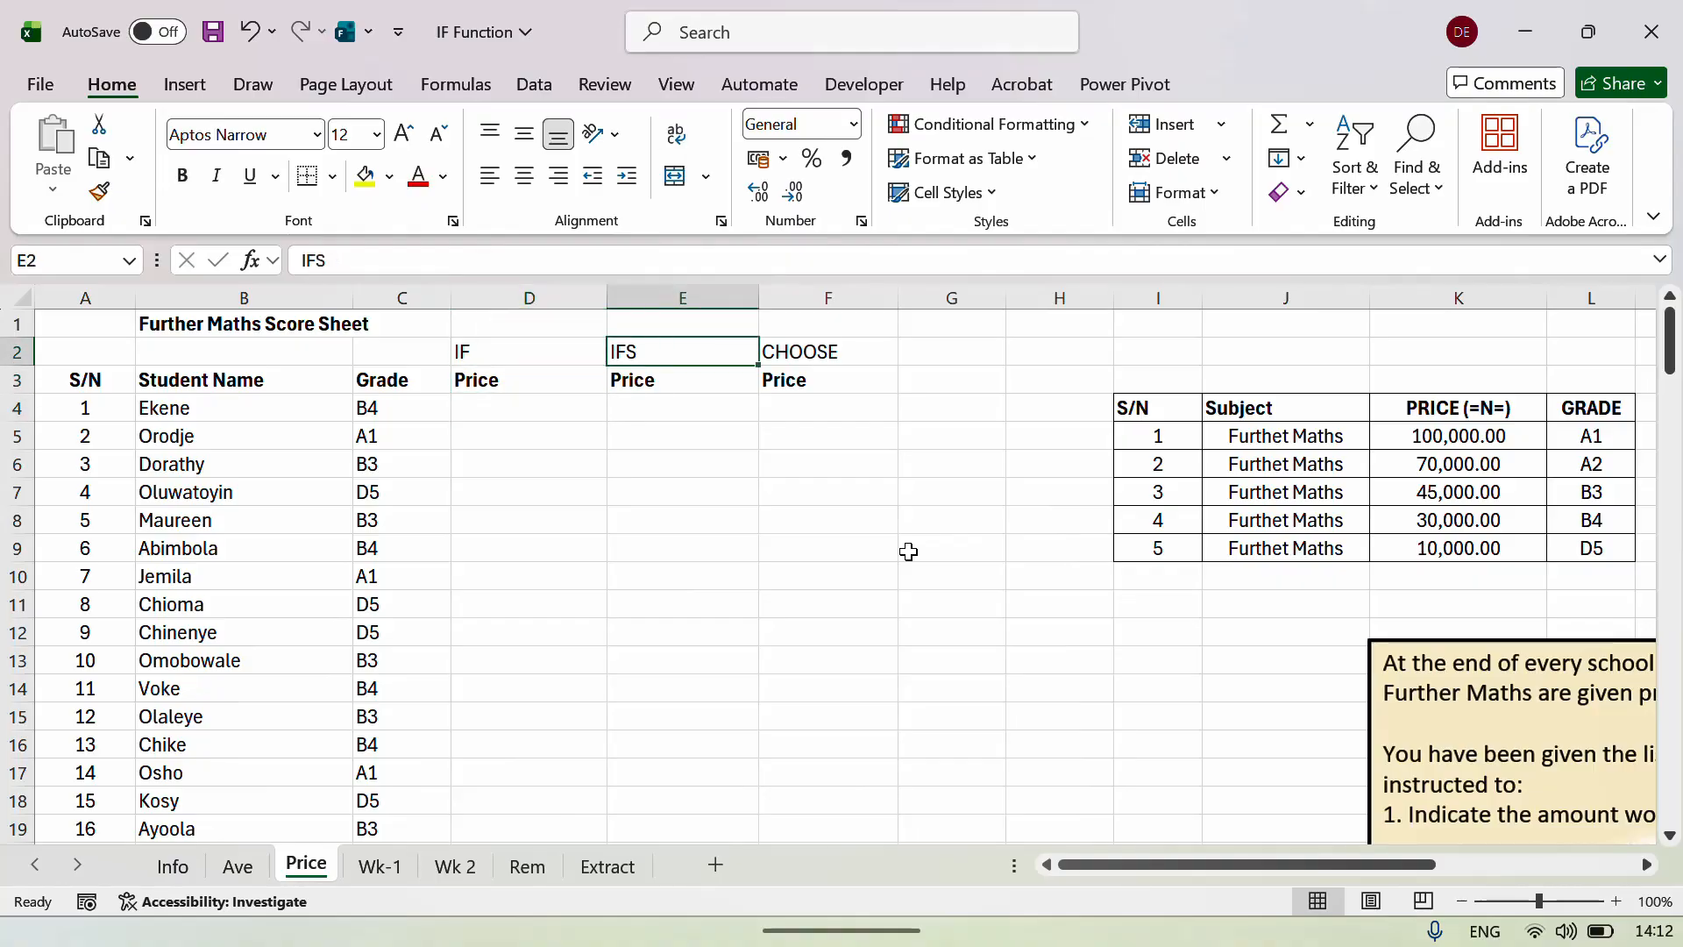
key("Right")
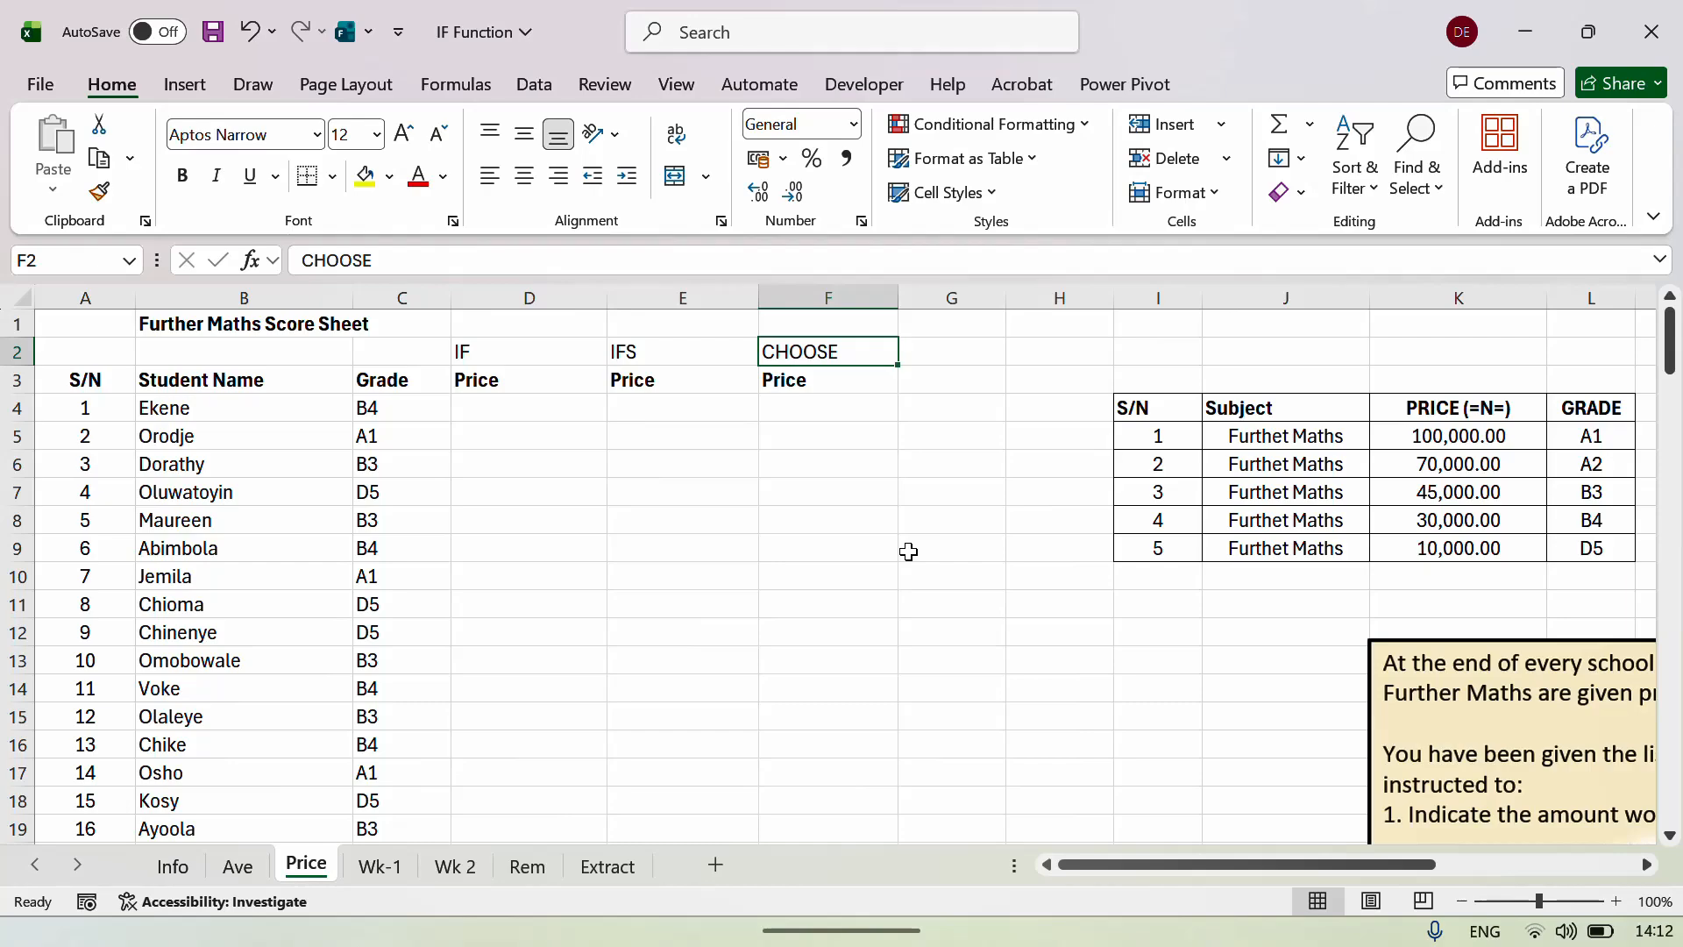
key("Left")
key("Left")
key("Down")
key("Down")
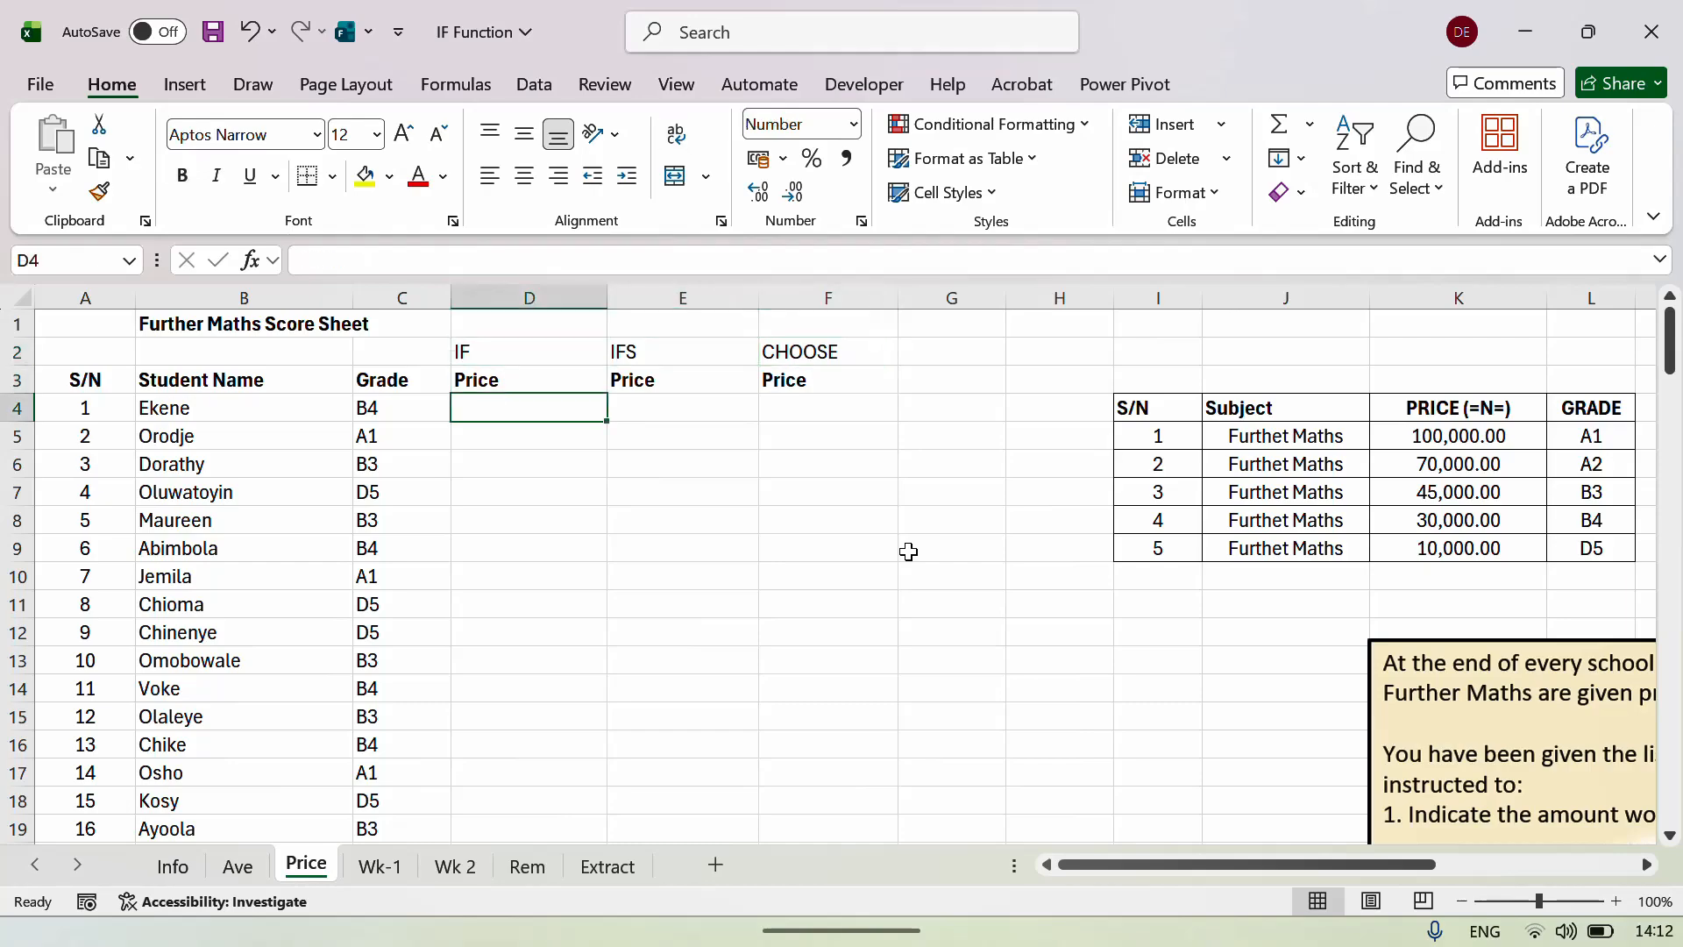
Enter =IF(C4=$L$5,$K$5, in D4 to return the A1 price, then start a nested IF.
type("=IF(")
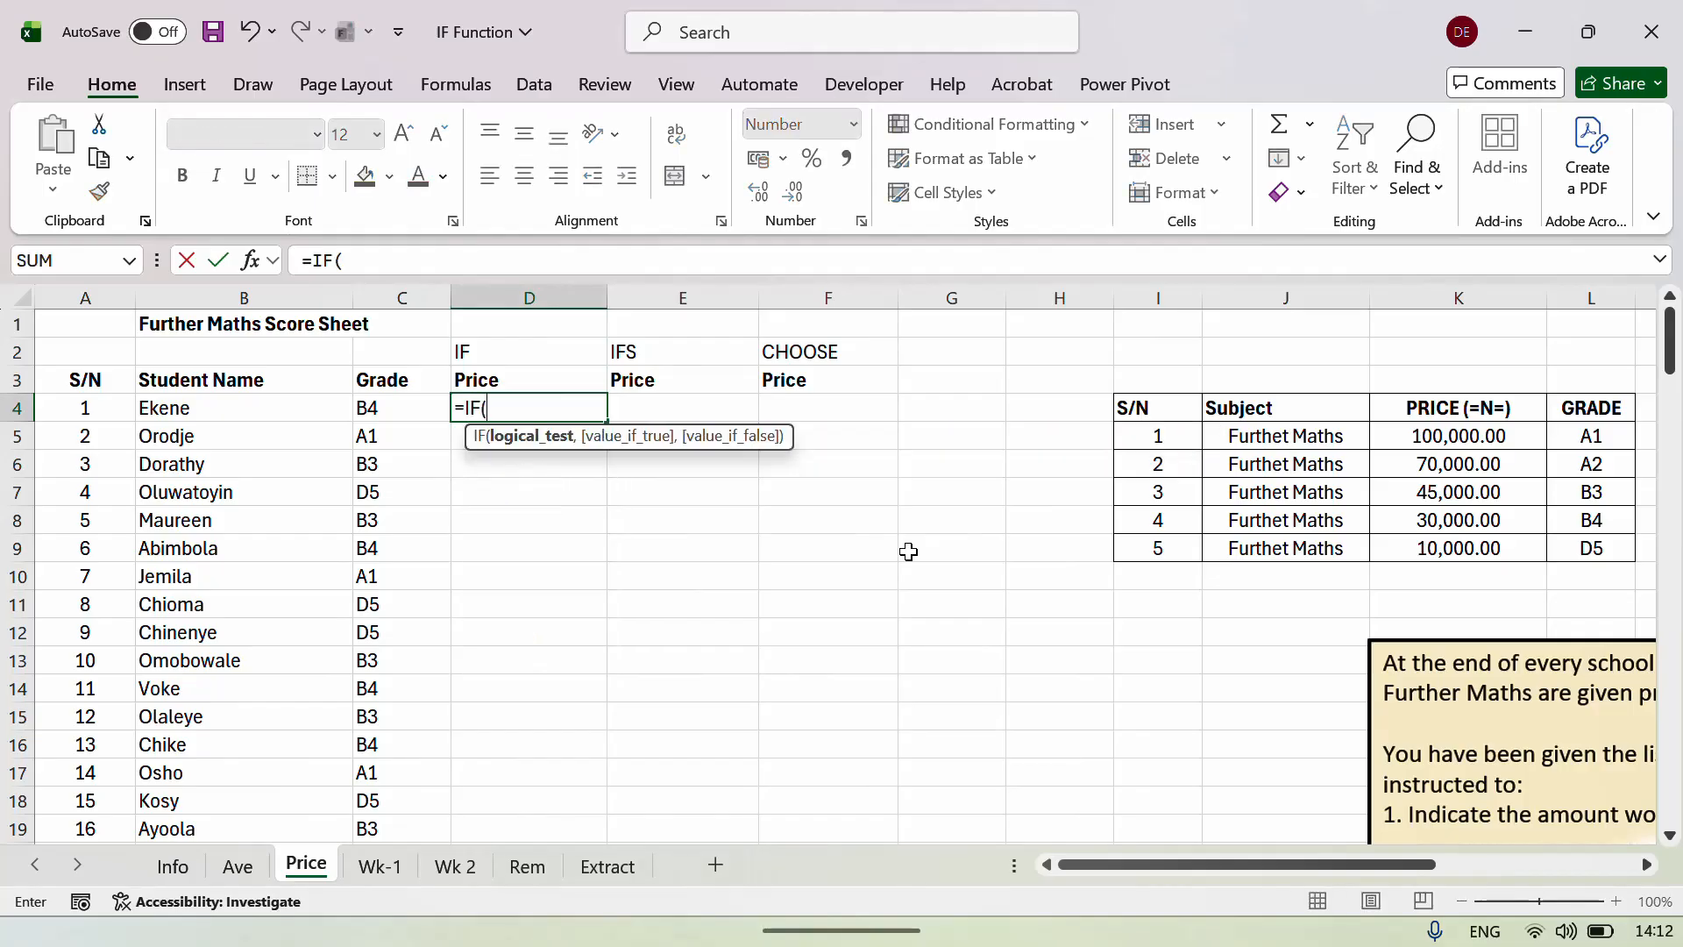
key("Left")
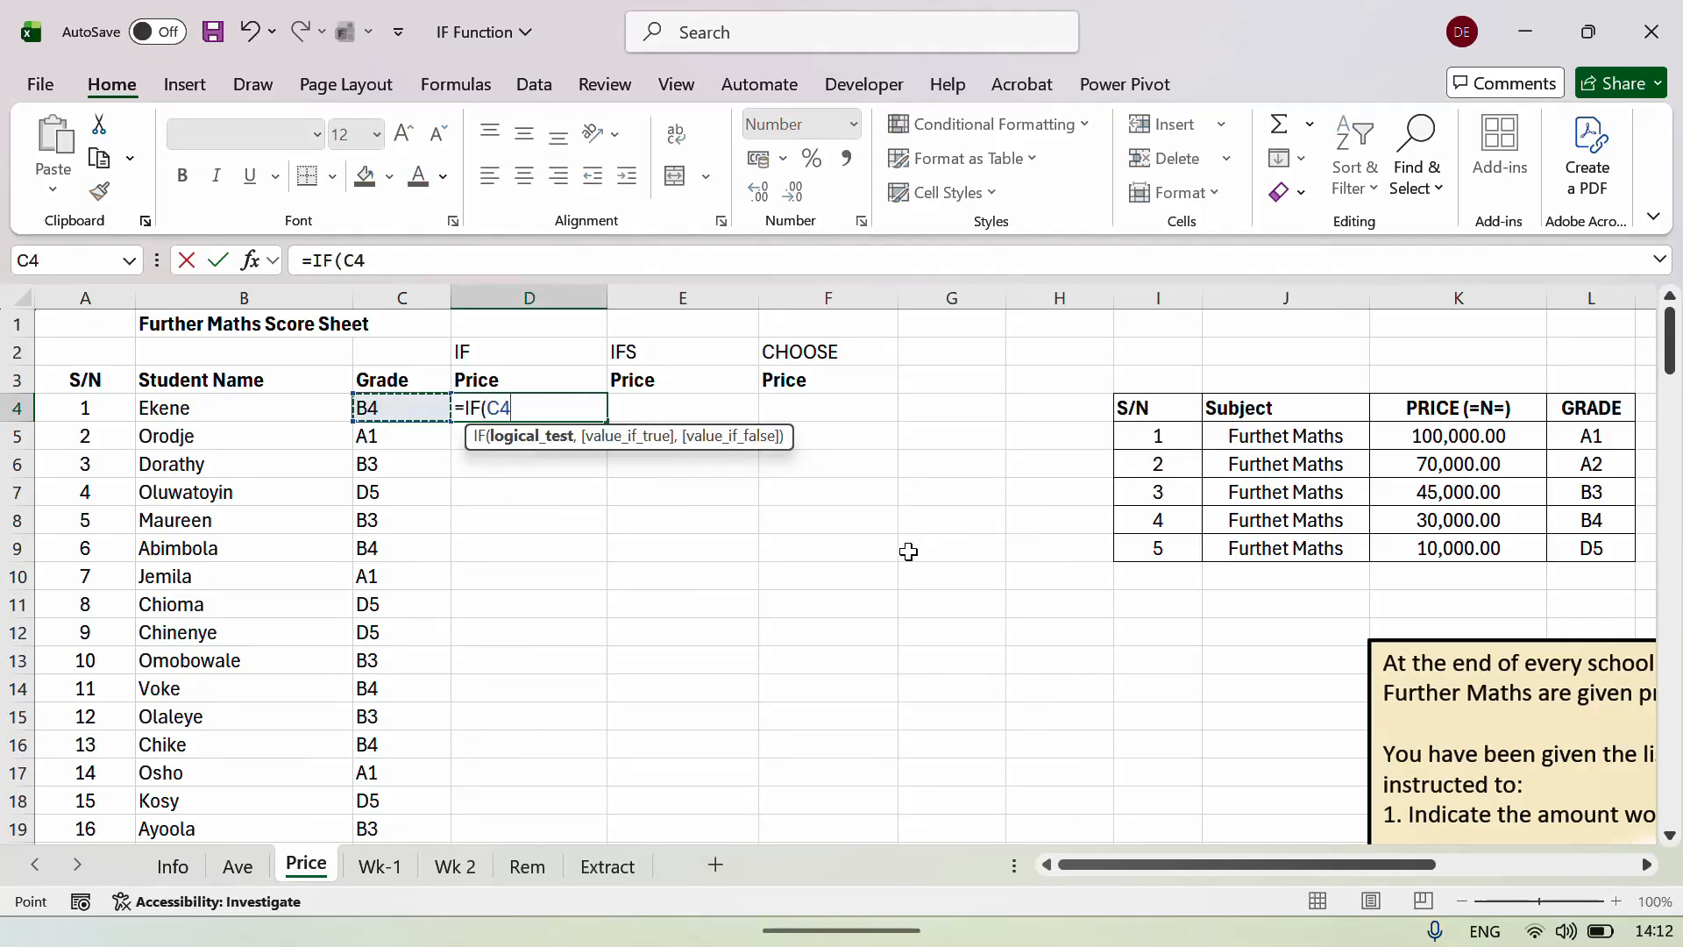
type("=\"A1")
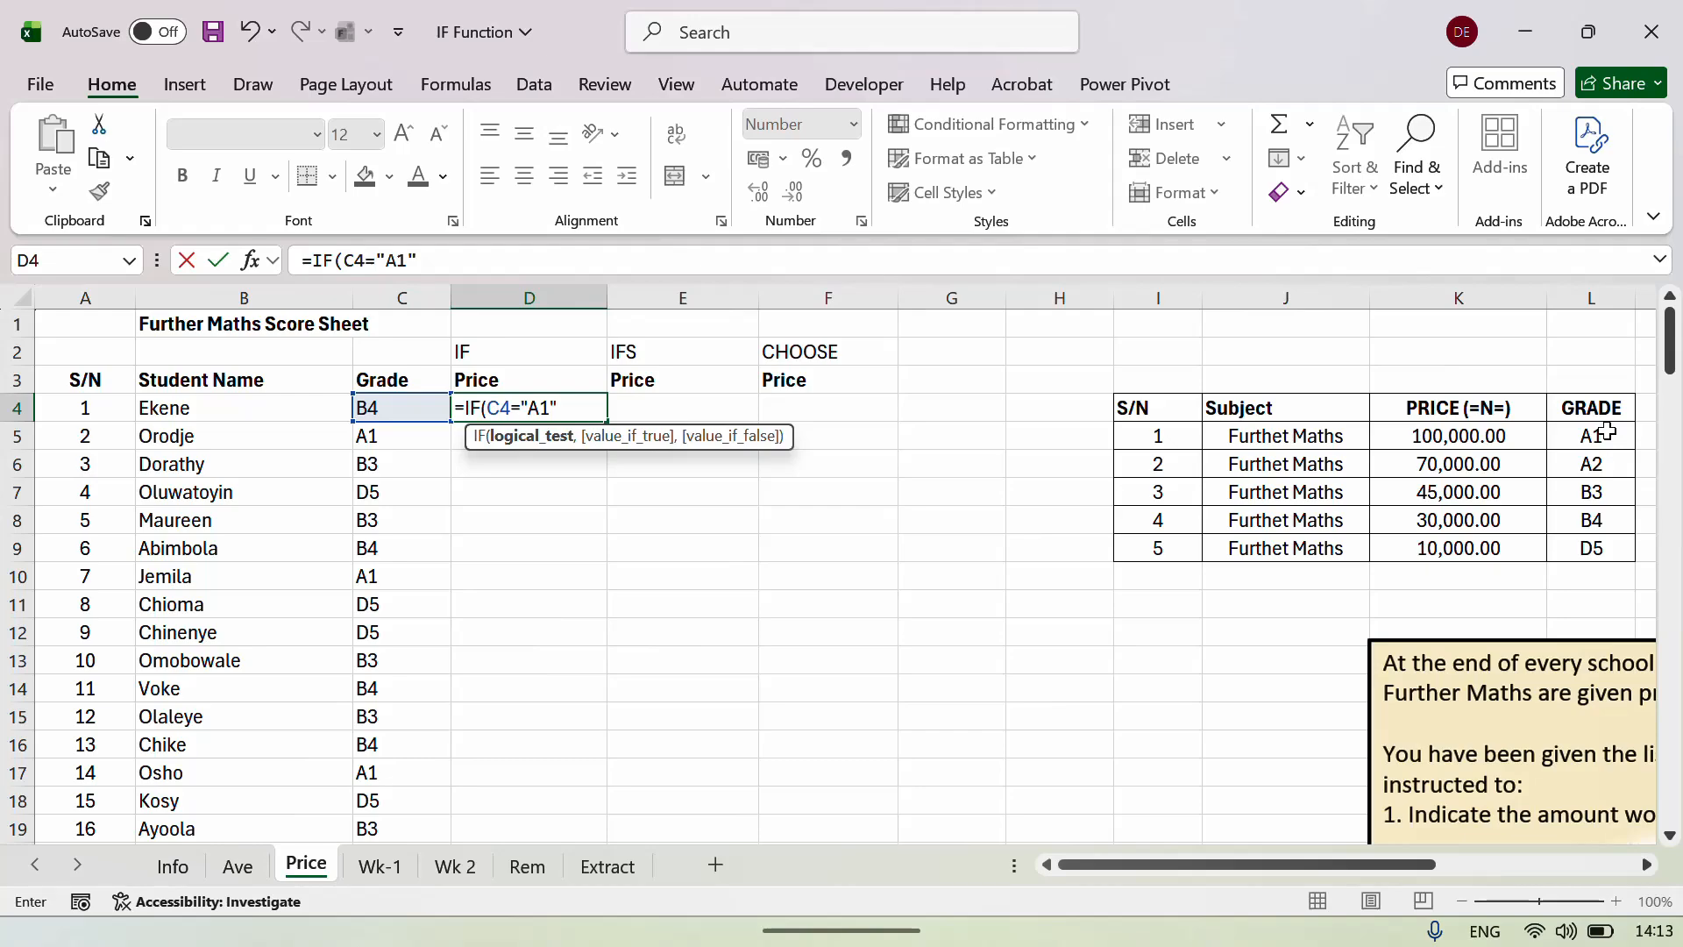
key("BackSpace")
key("BackSpace")
left_click(1581, 435)
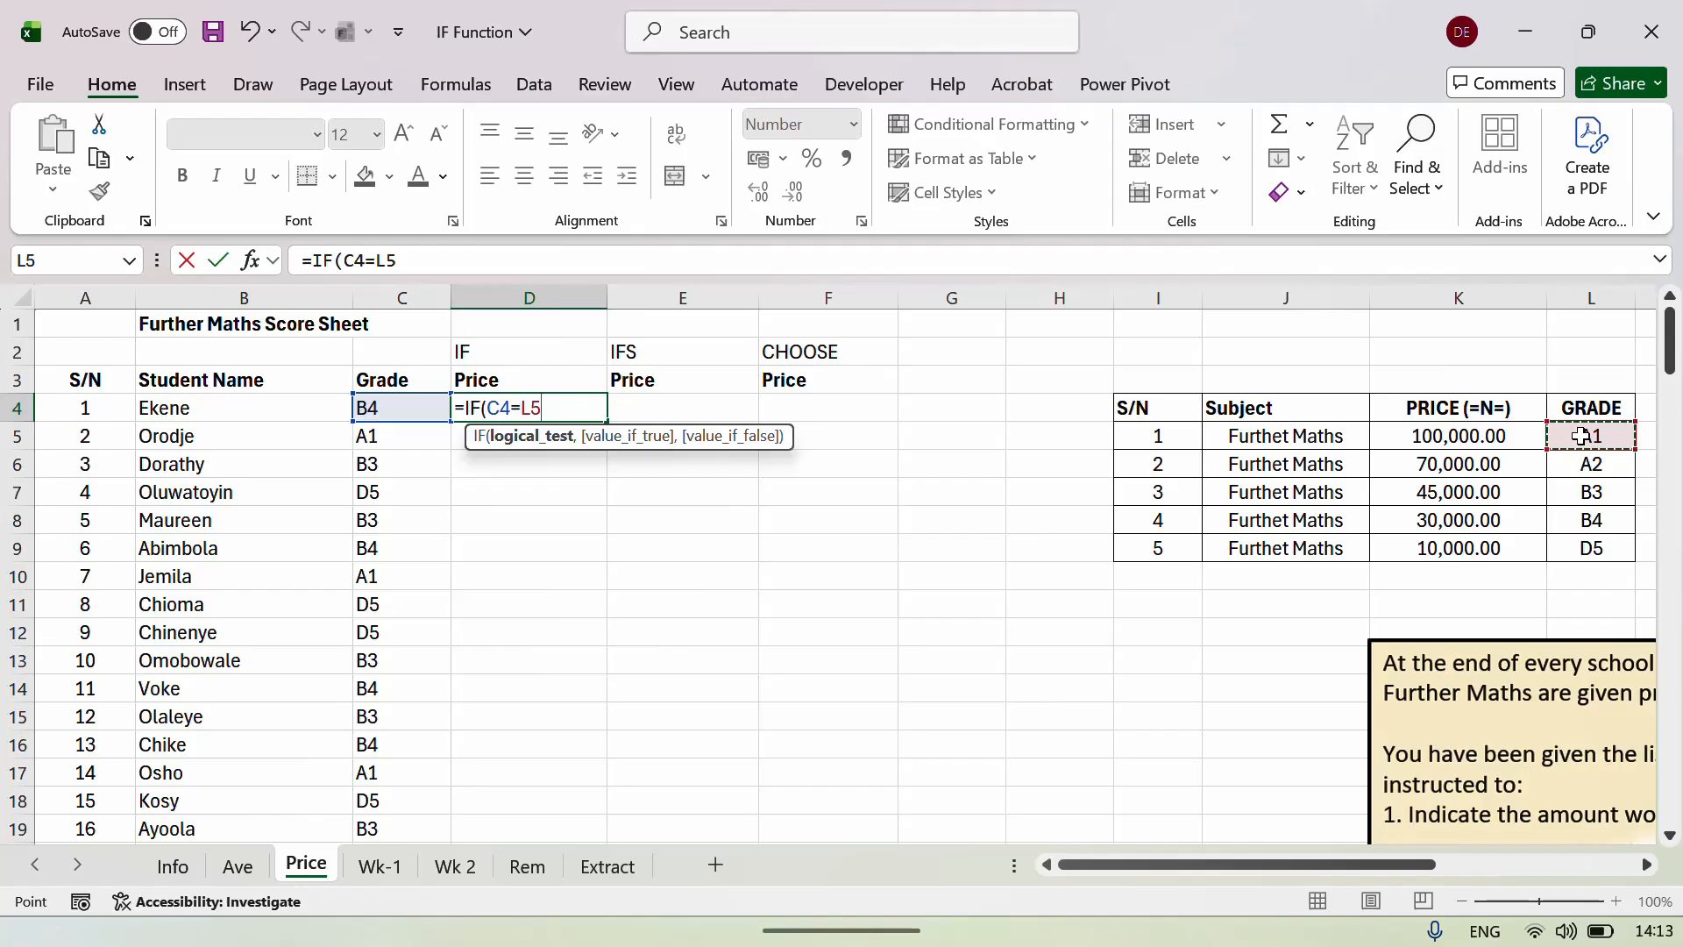
key("F4")
type(",")
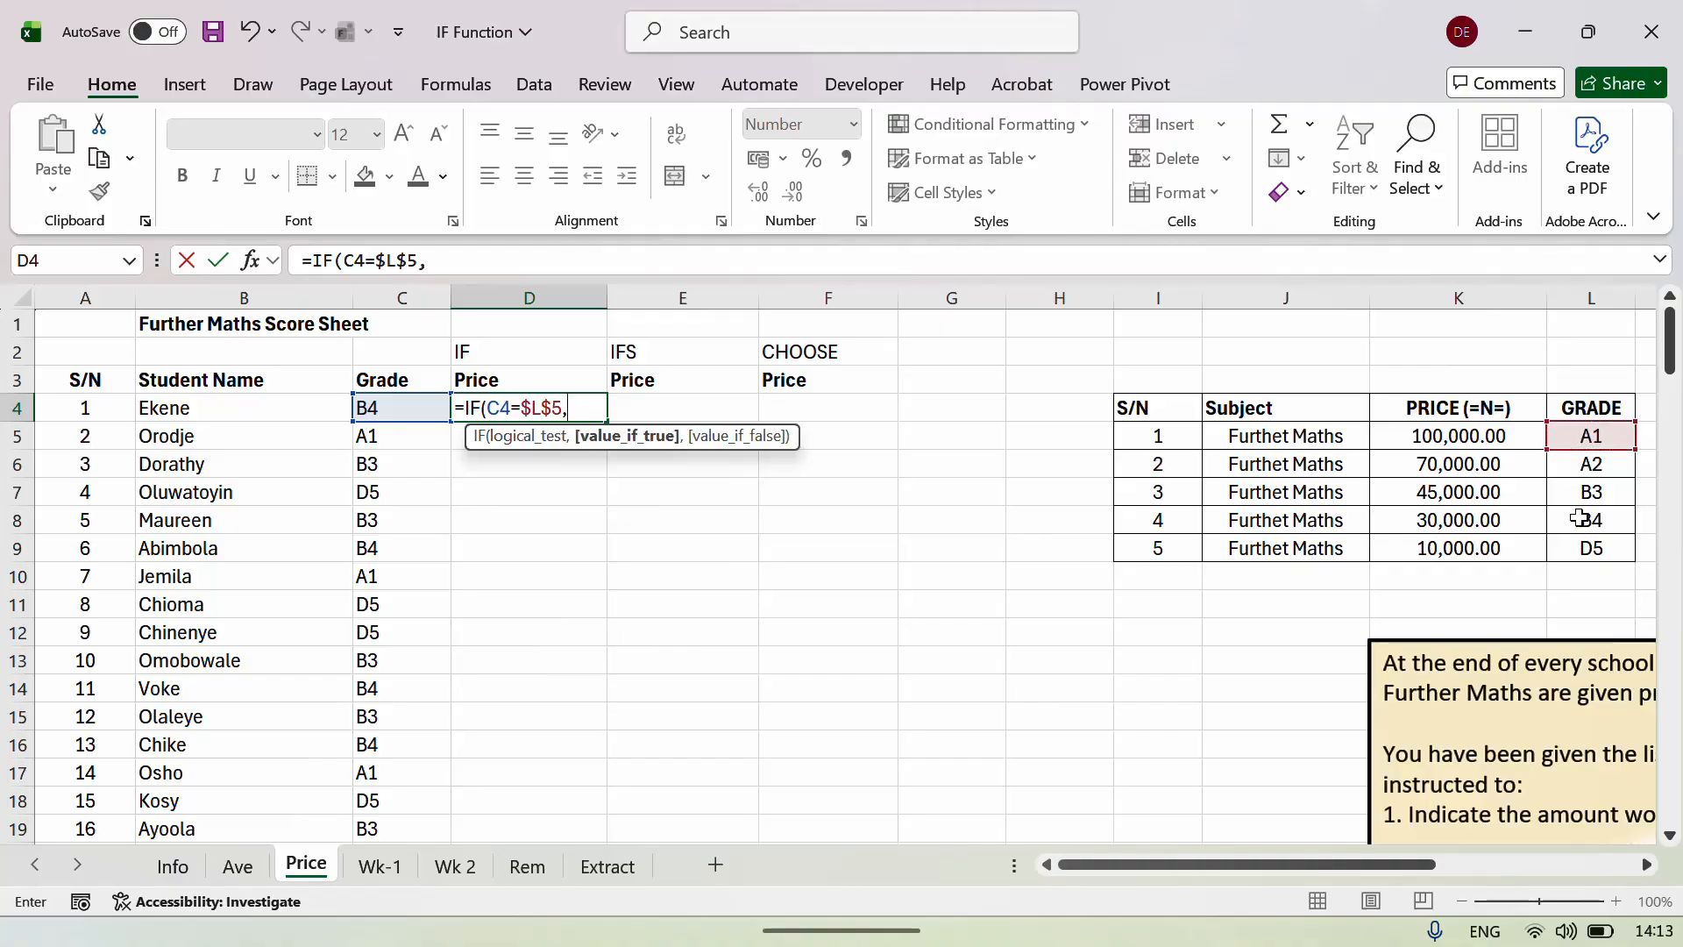
left_click(1425, 442)
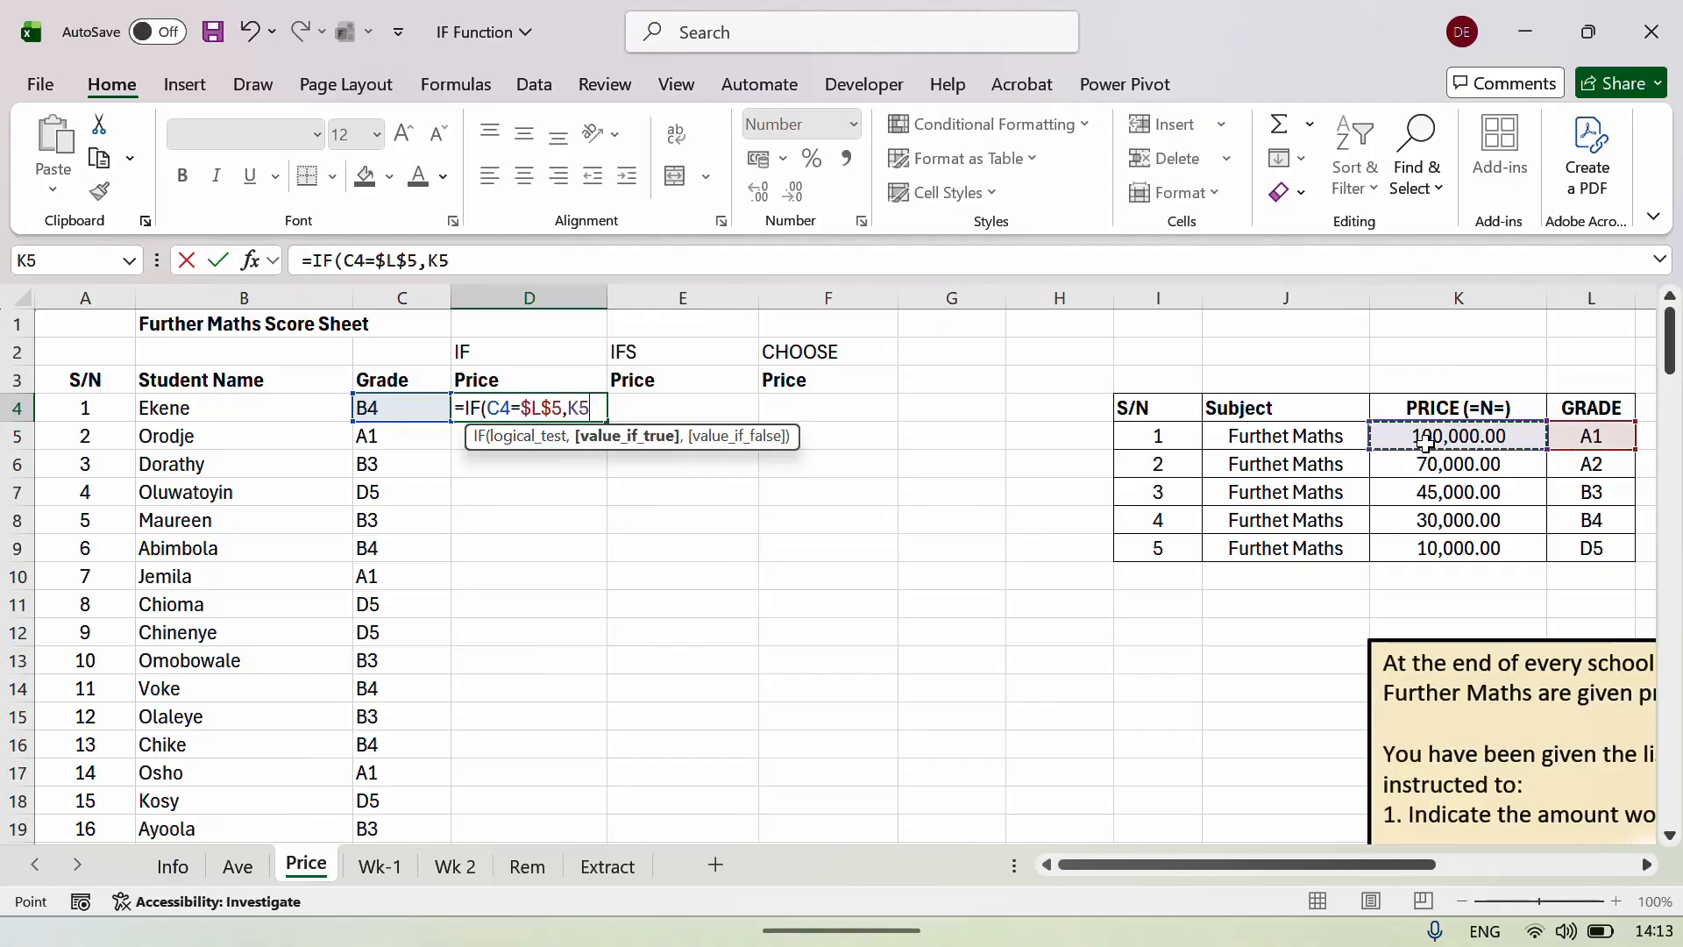
key("F4")
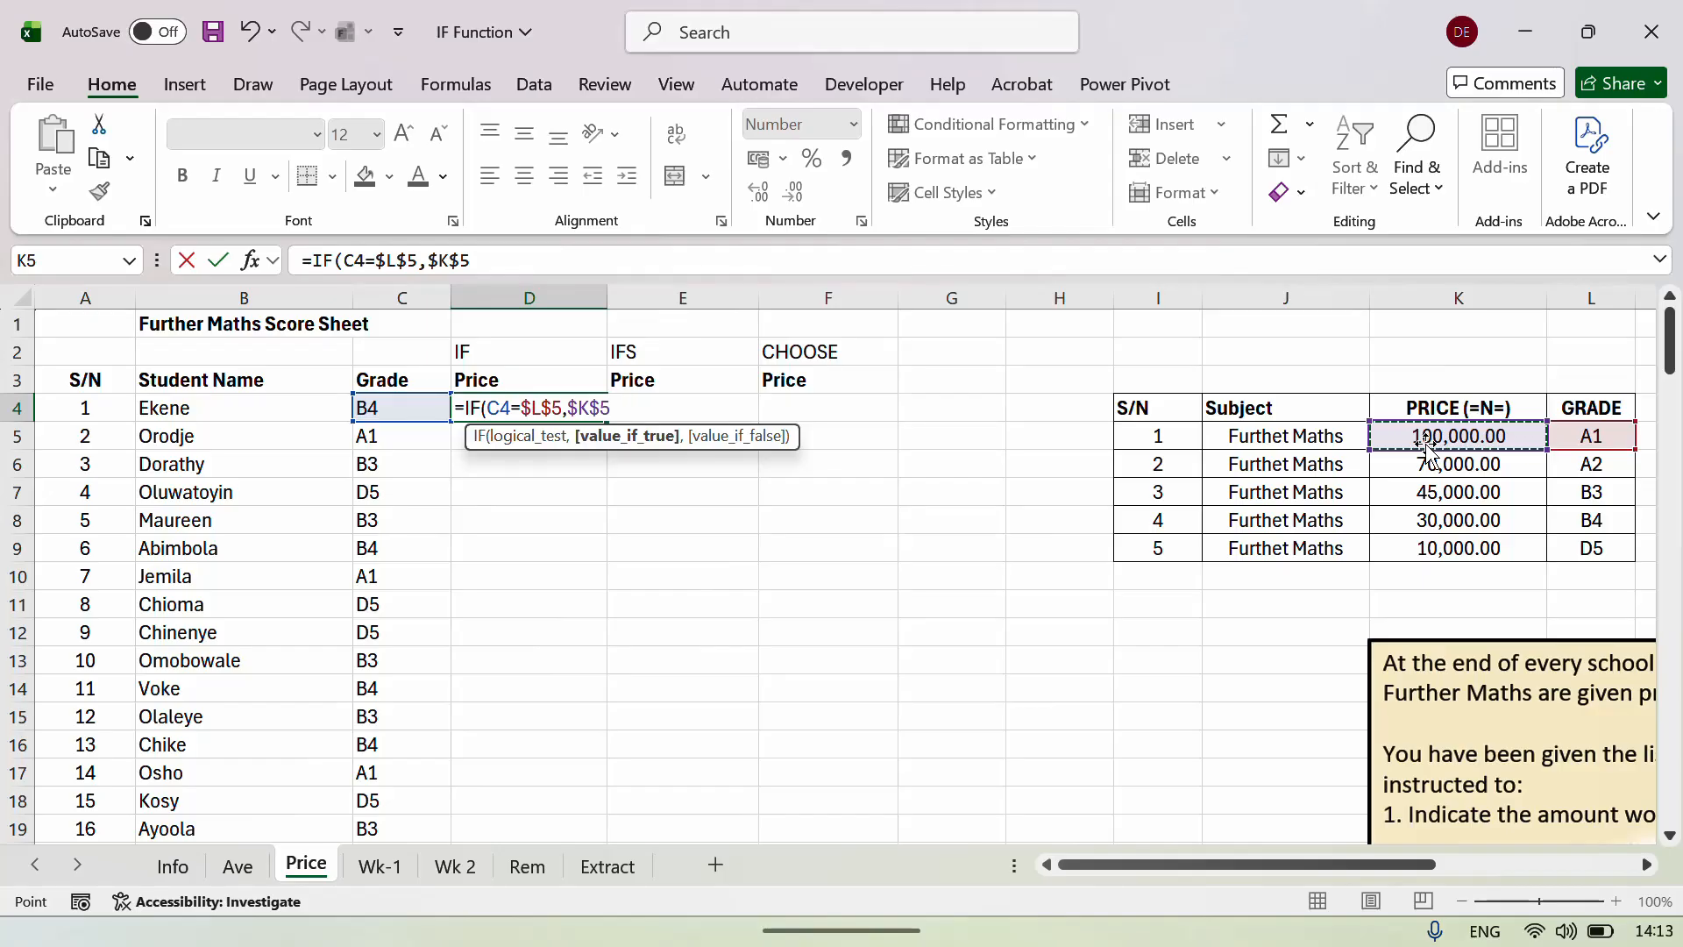
type(",")
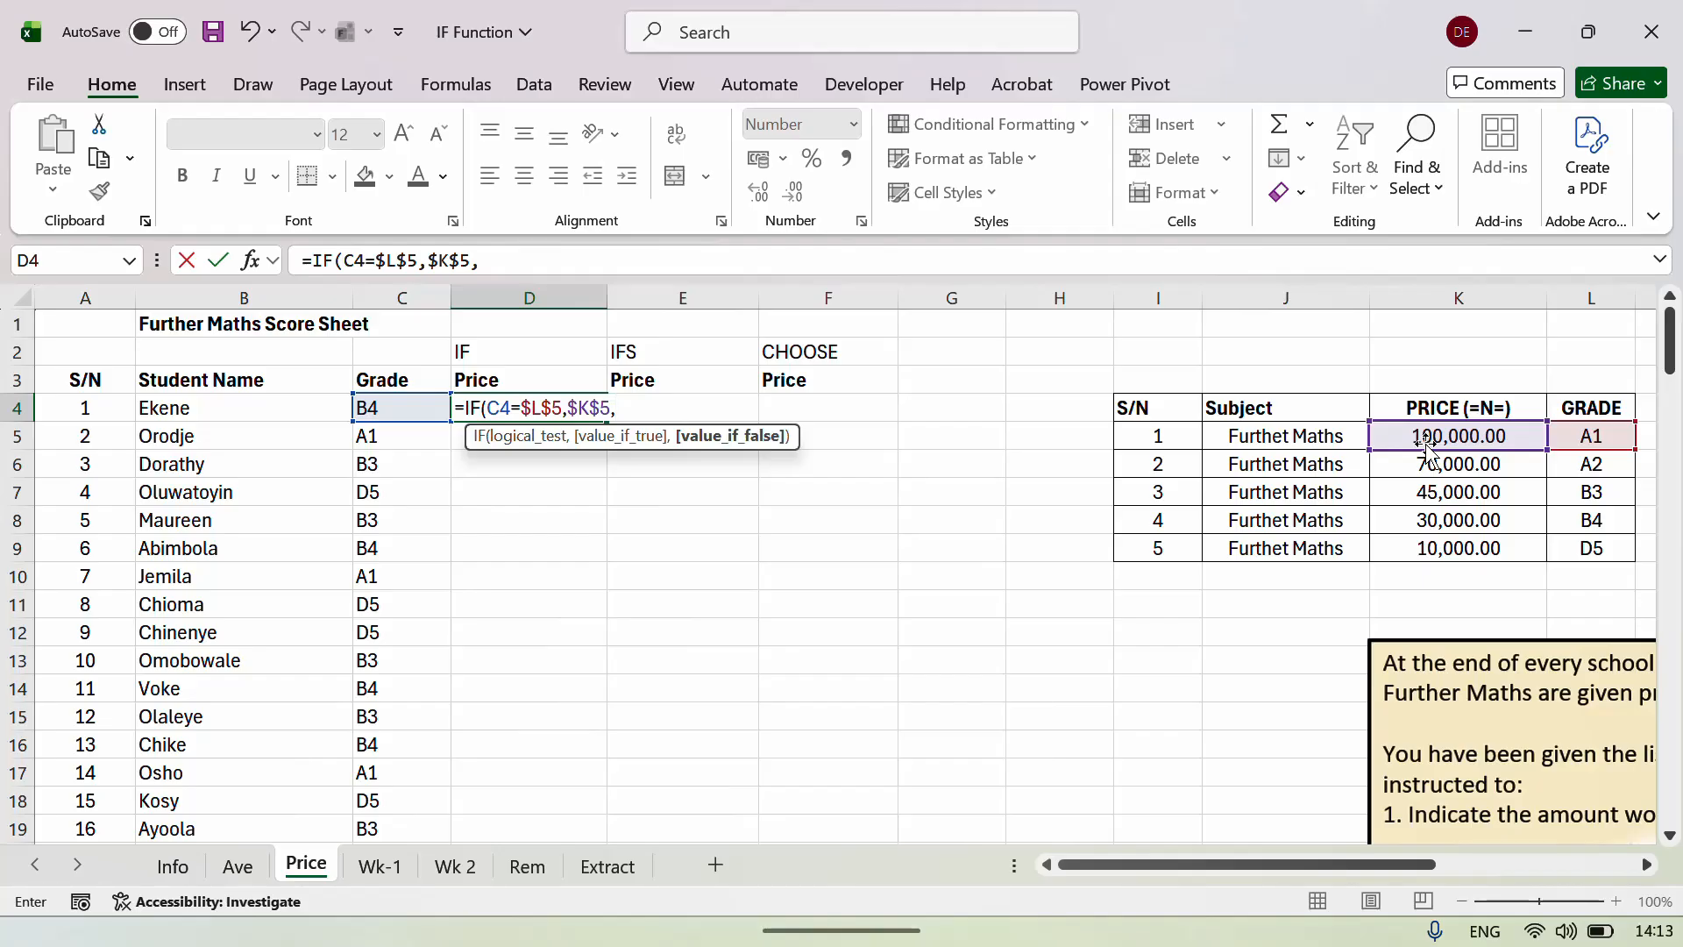
type("IF(")
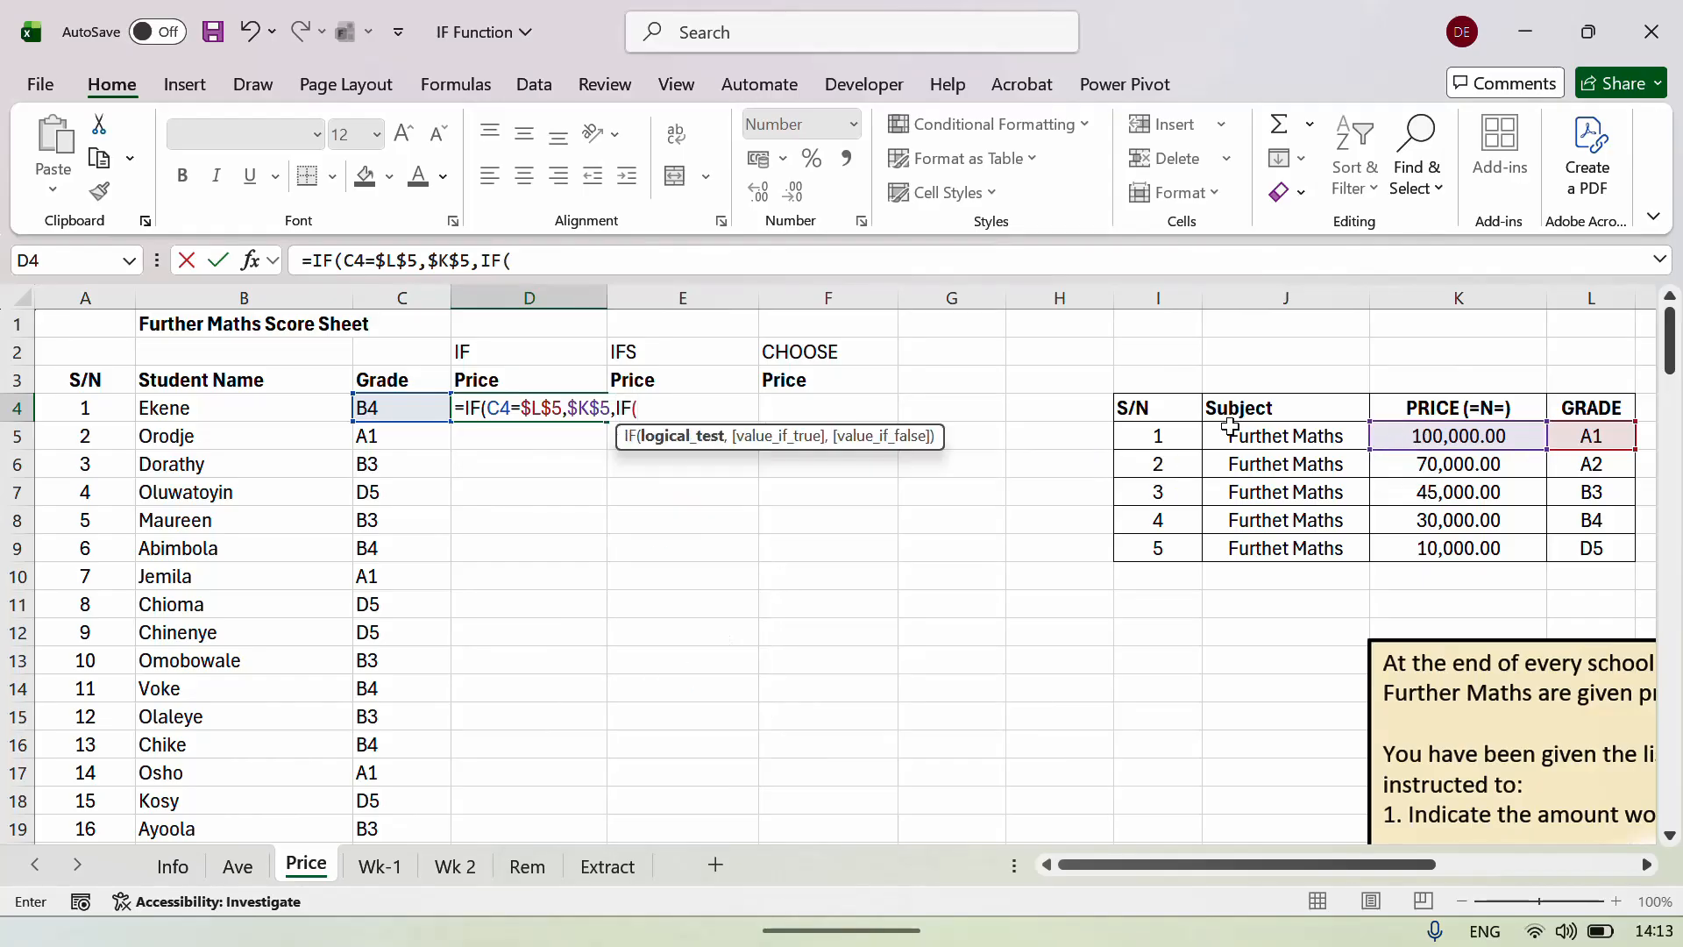
Add the A2 test C4=$L$6 returning $K$6 (70,000.00), then start another nested IF.
left_click(404, 408)
type("=")
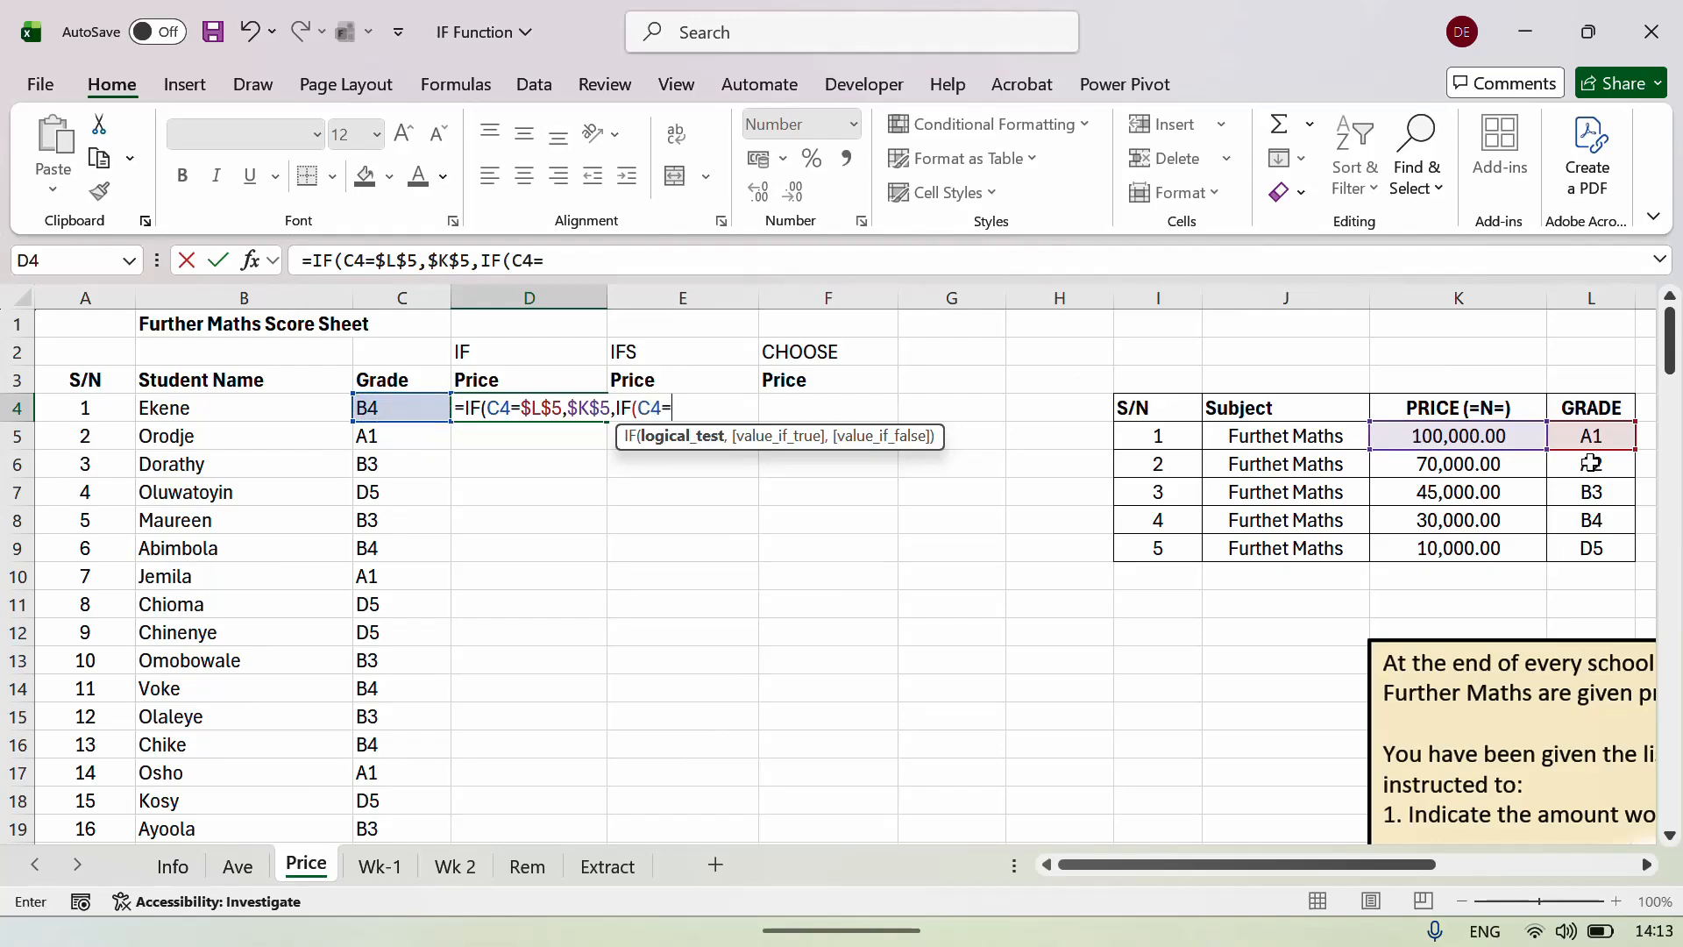
left_click(1589, 459)
key("F4")
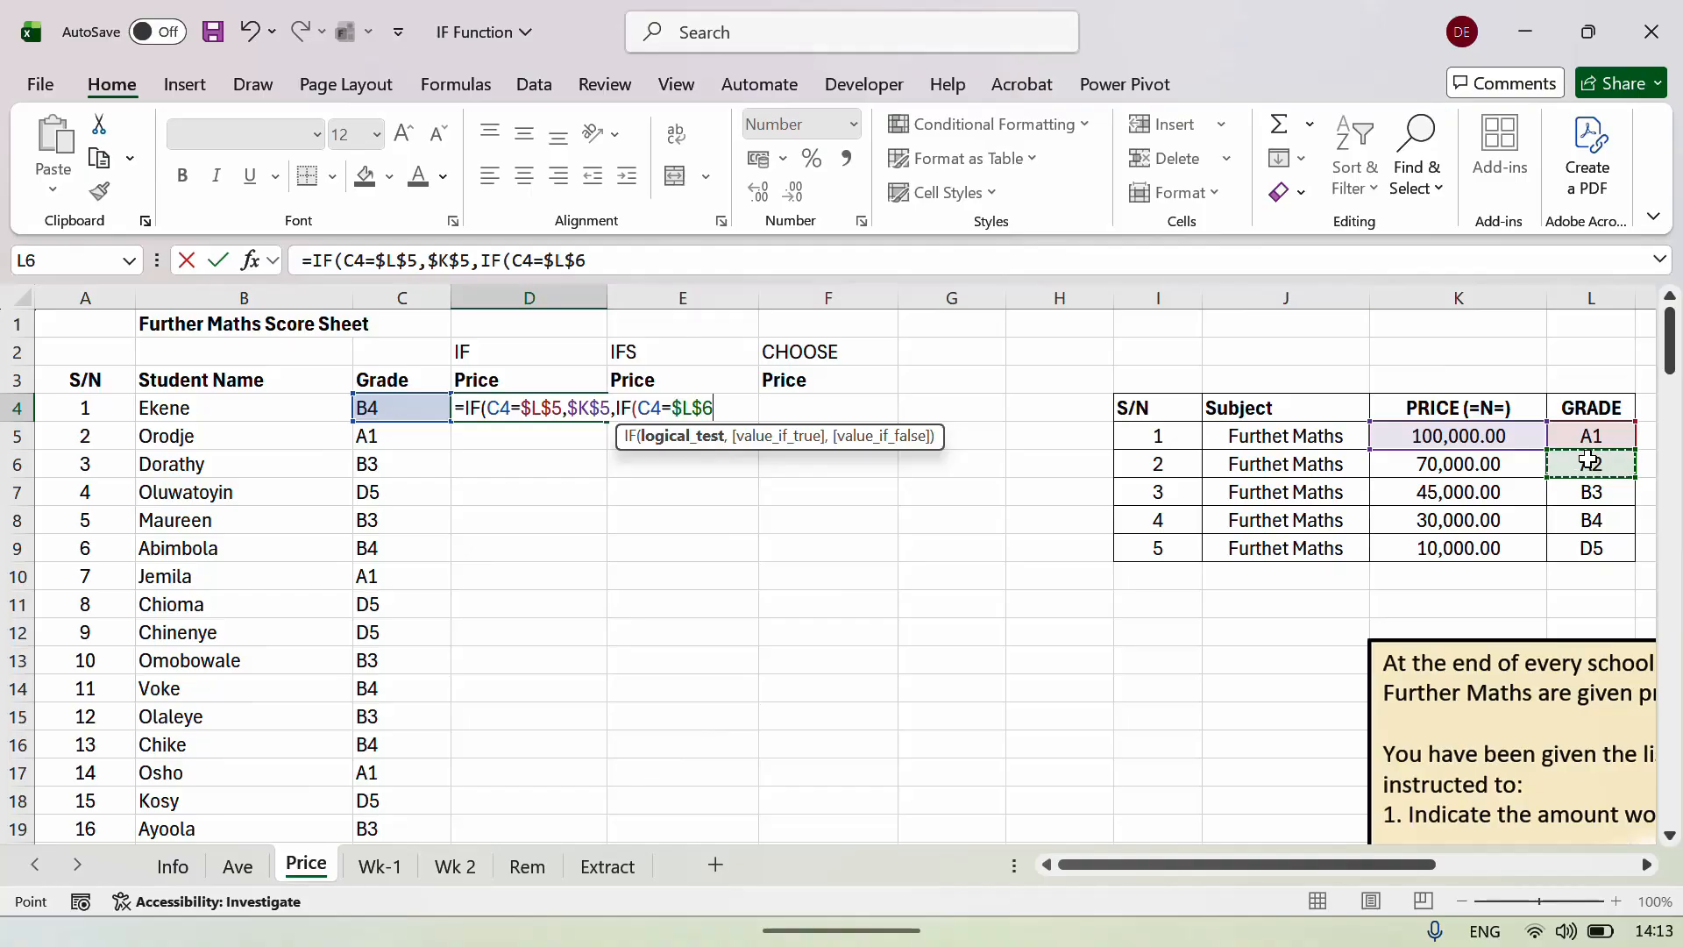
type(",")
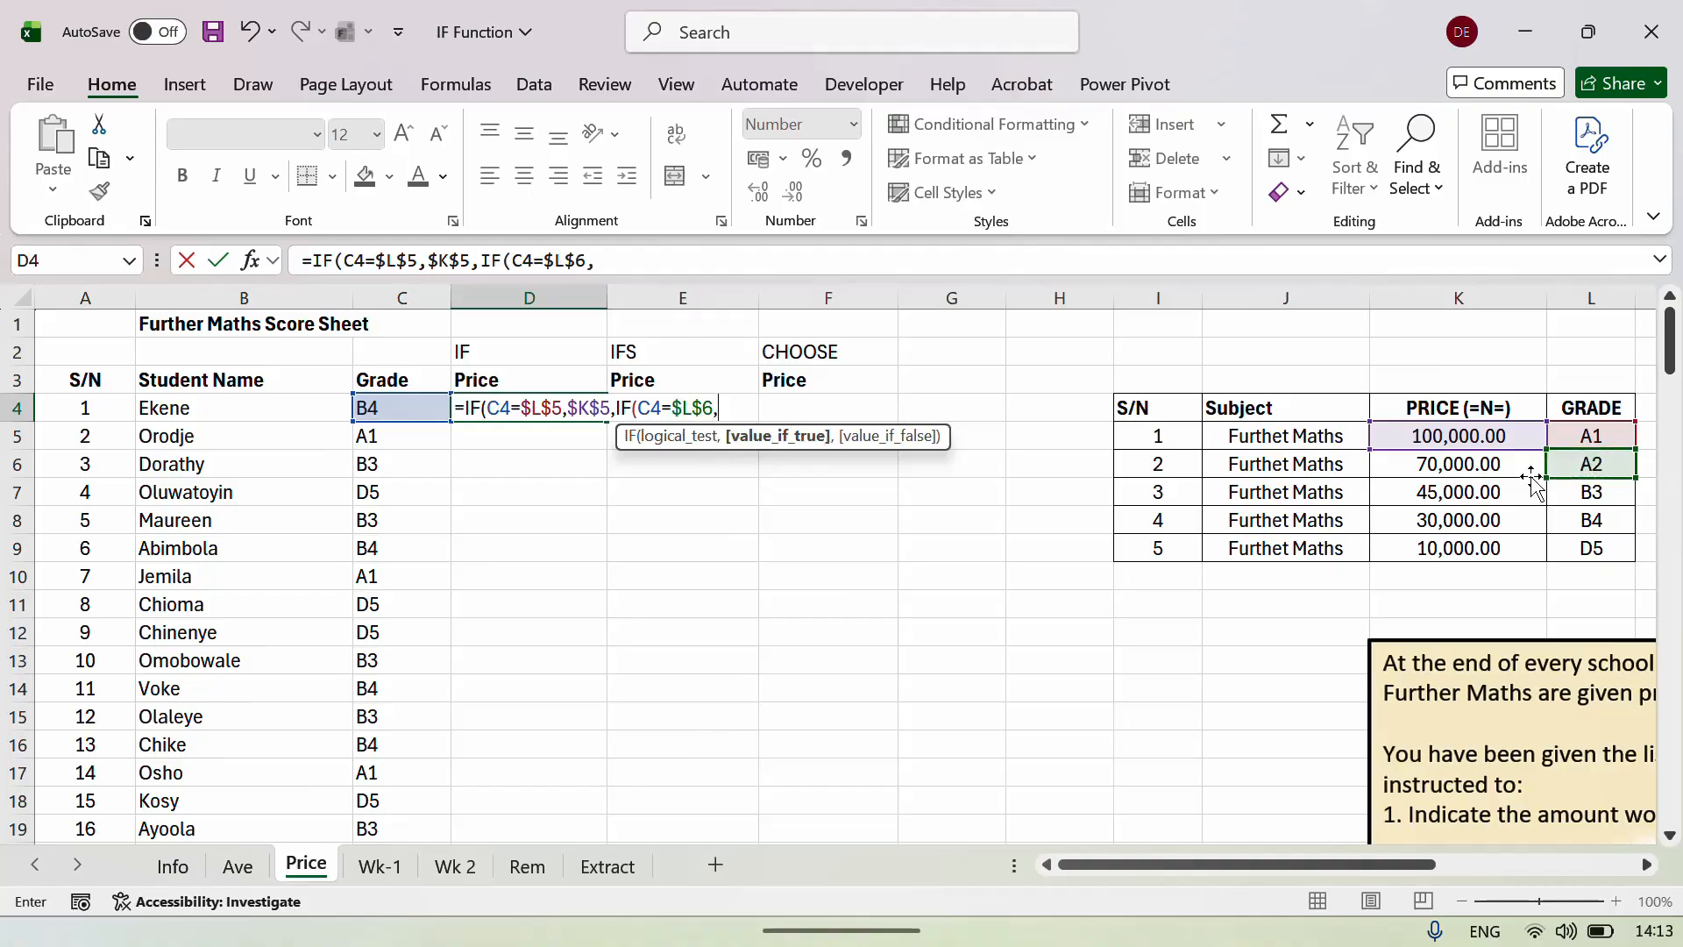
left_click(1475, 465)
key("F4")
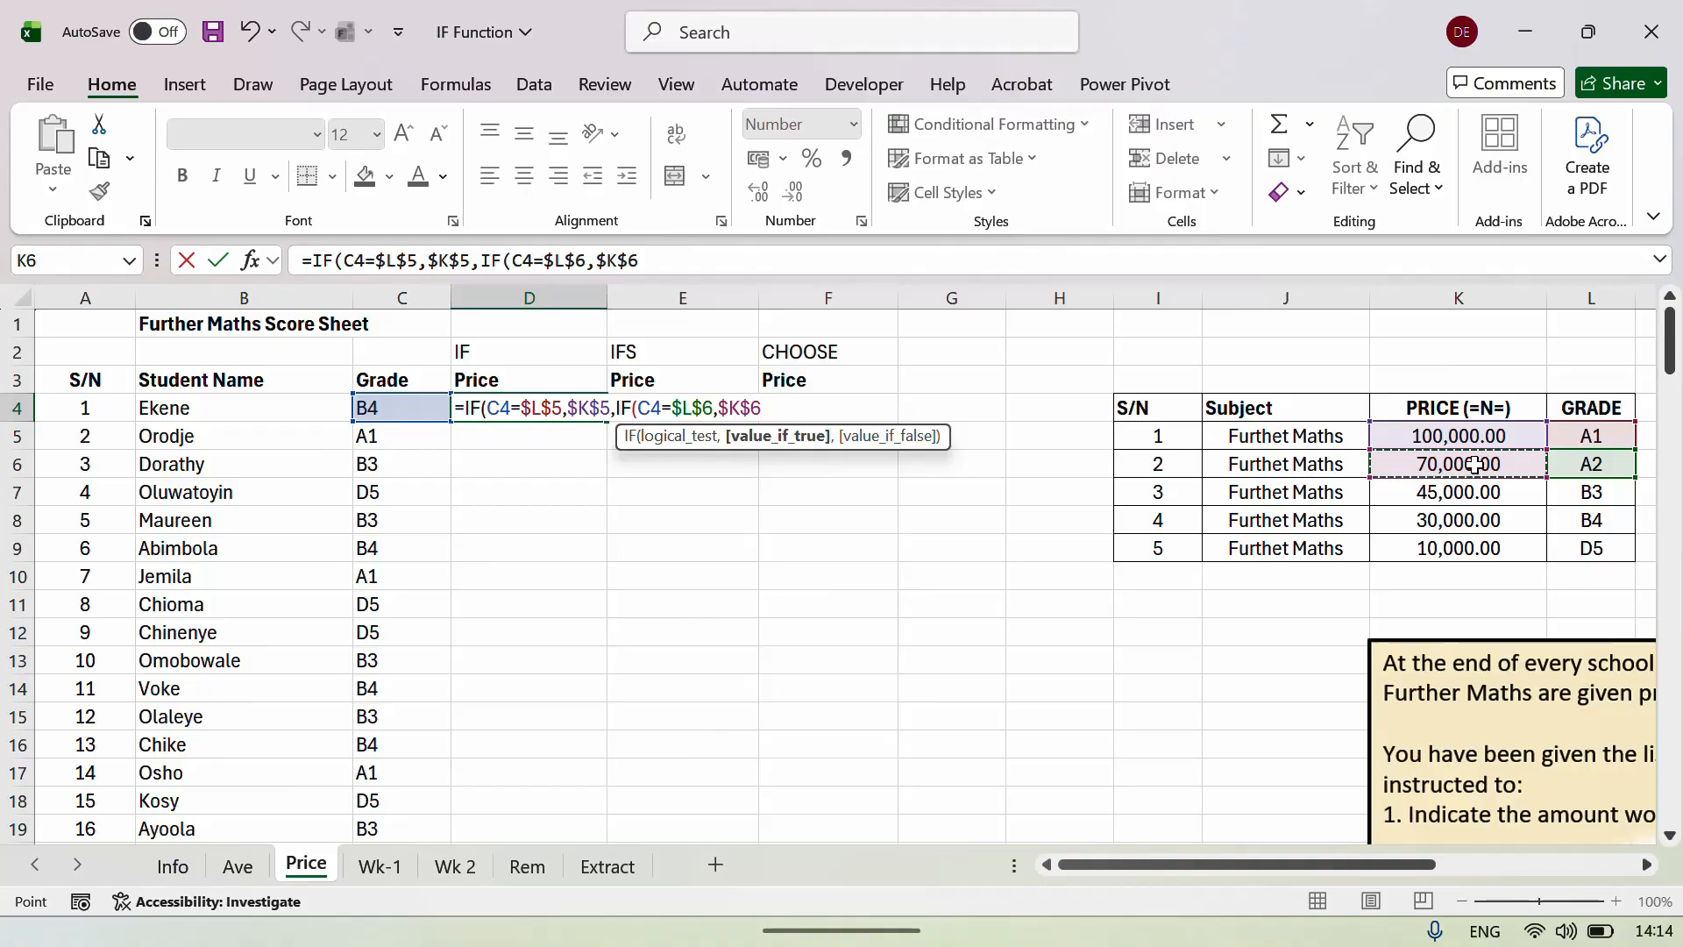
type(",")
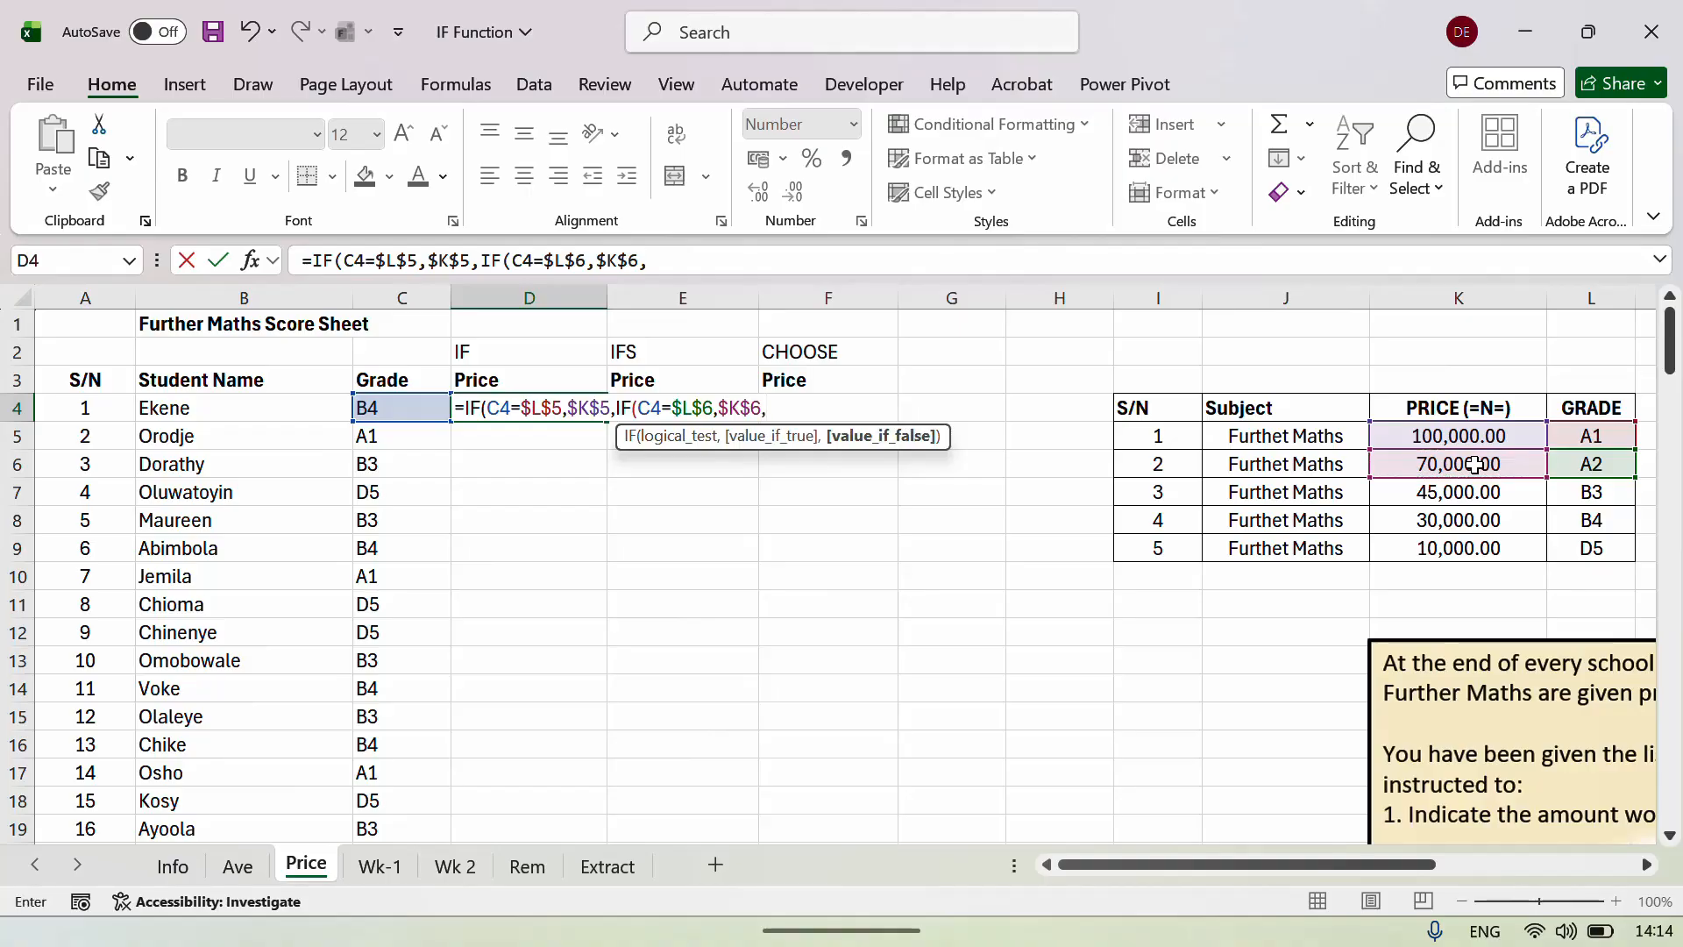
type("IF(")
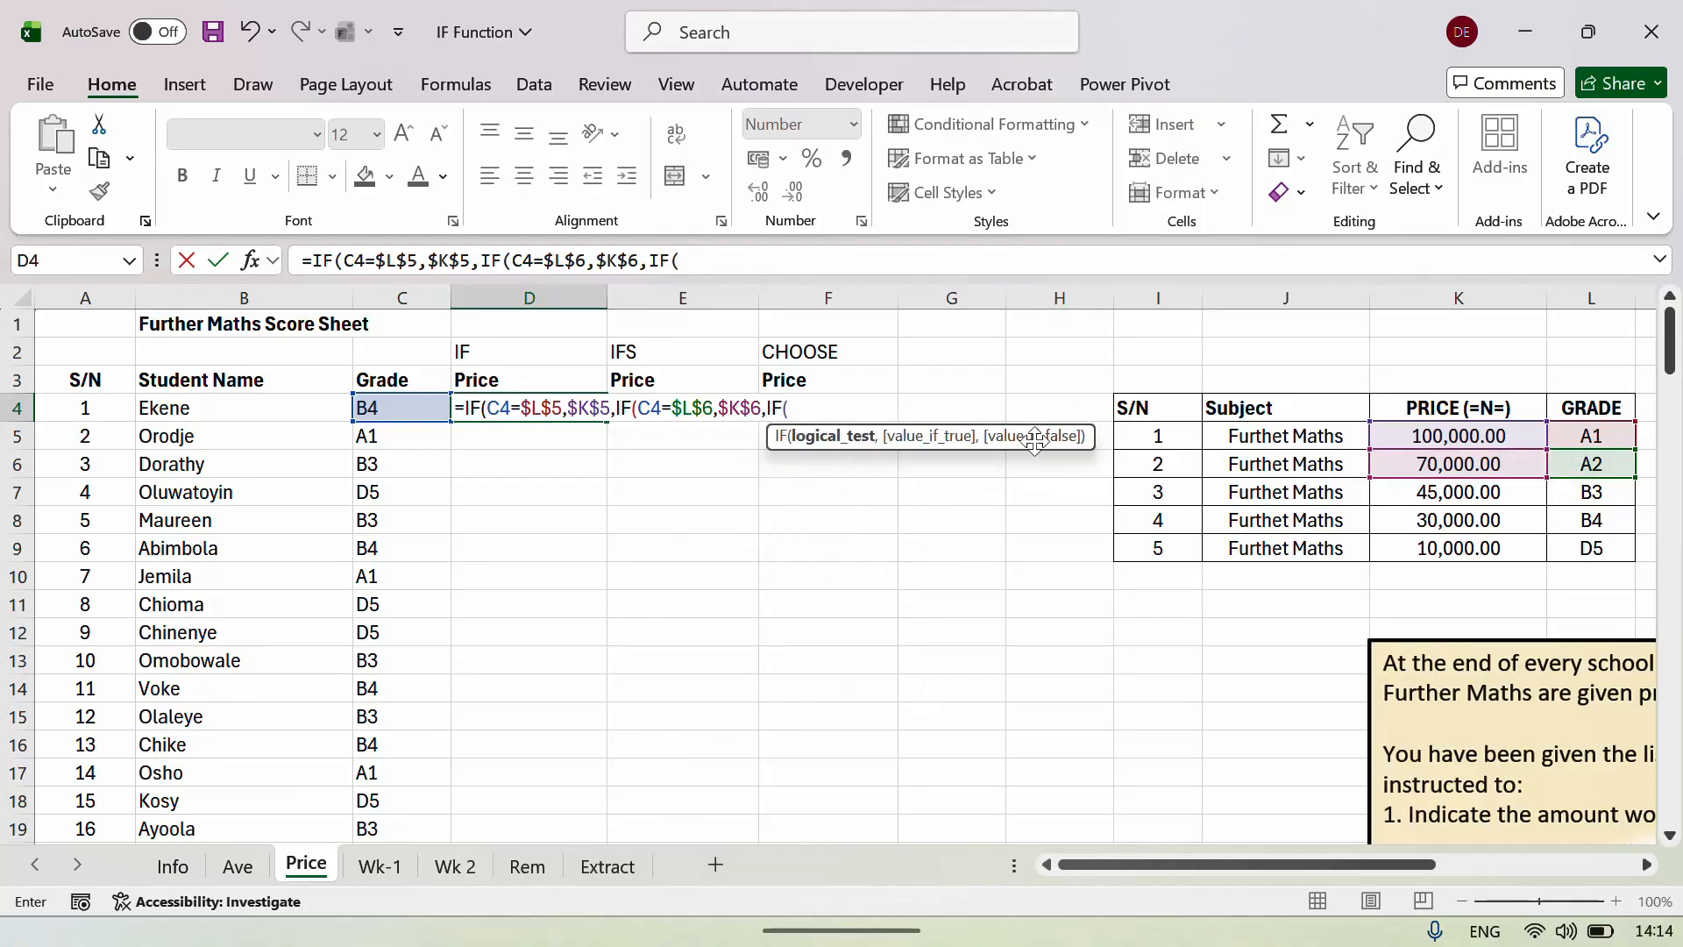
Extend D4's formula with C4=$L$7 returning $K$7 (45,000.00 for grade B3), followed by a new IF.
left_click(400, 410)
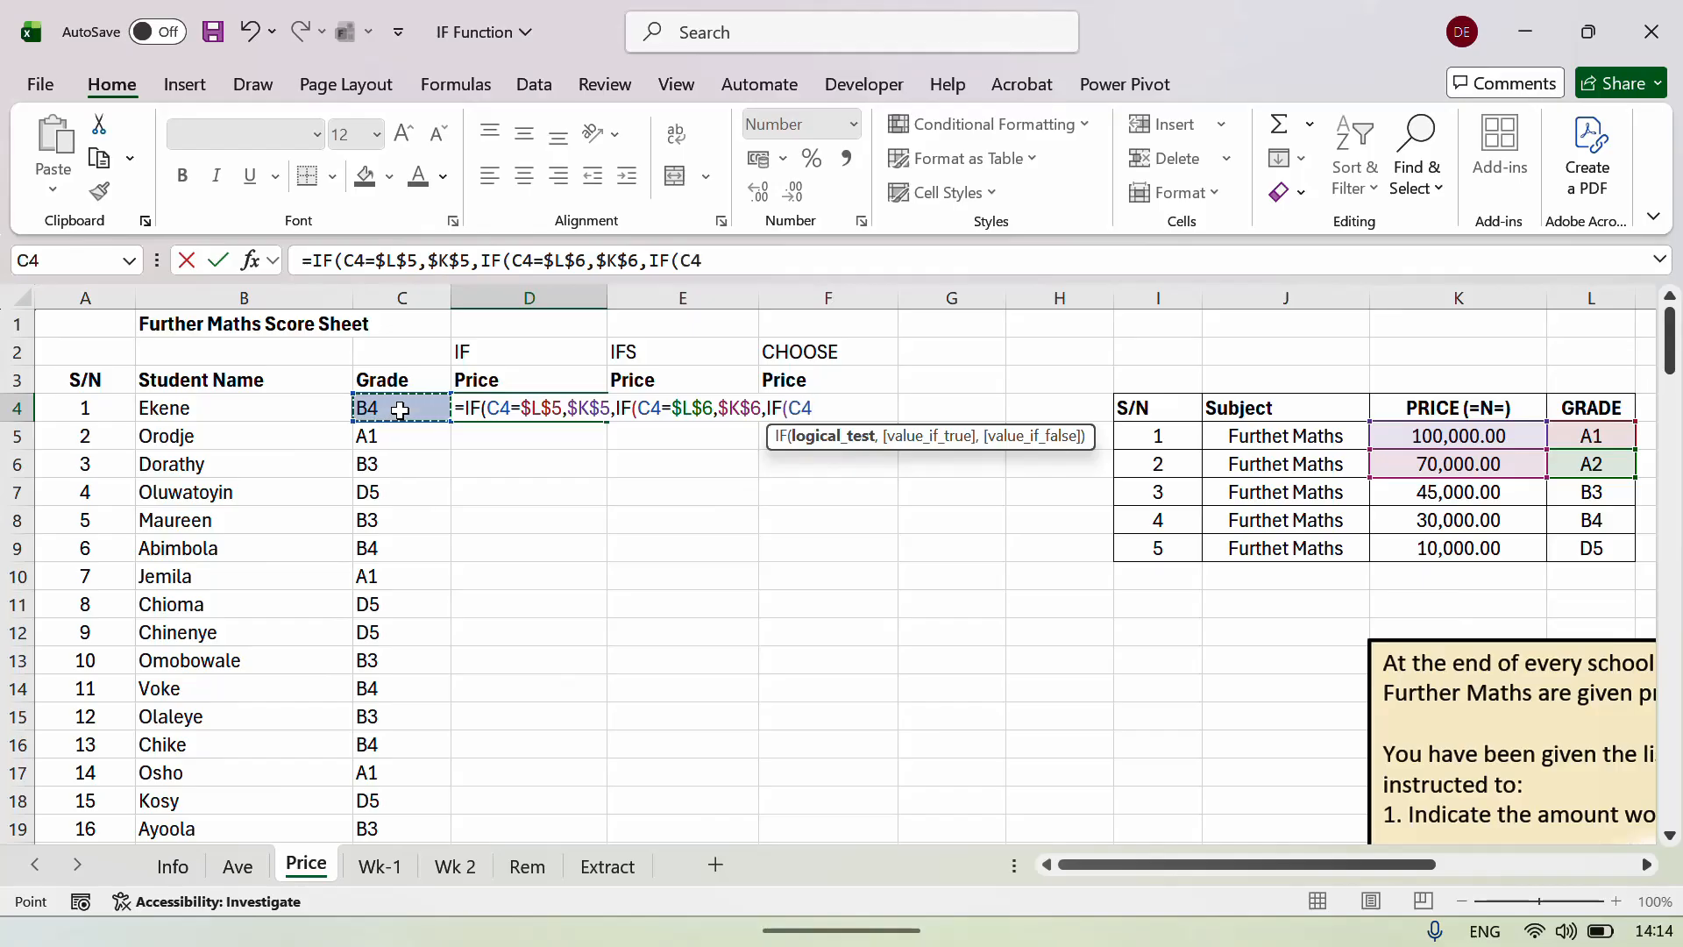
type("=")
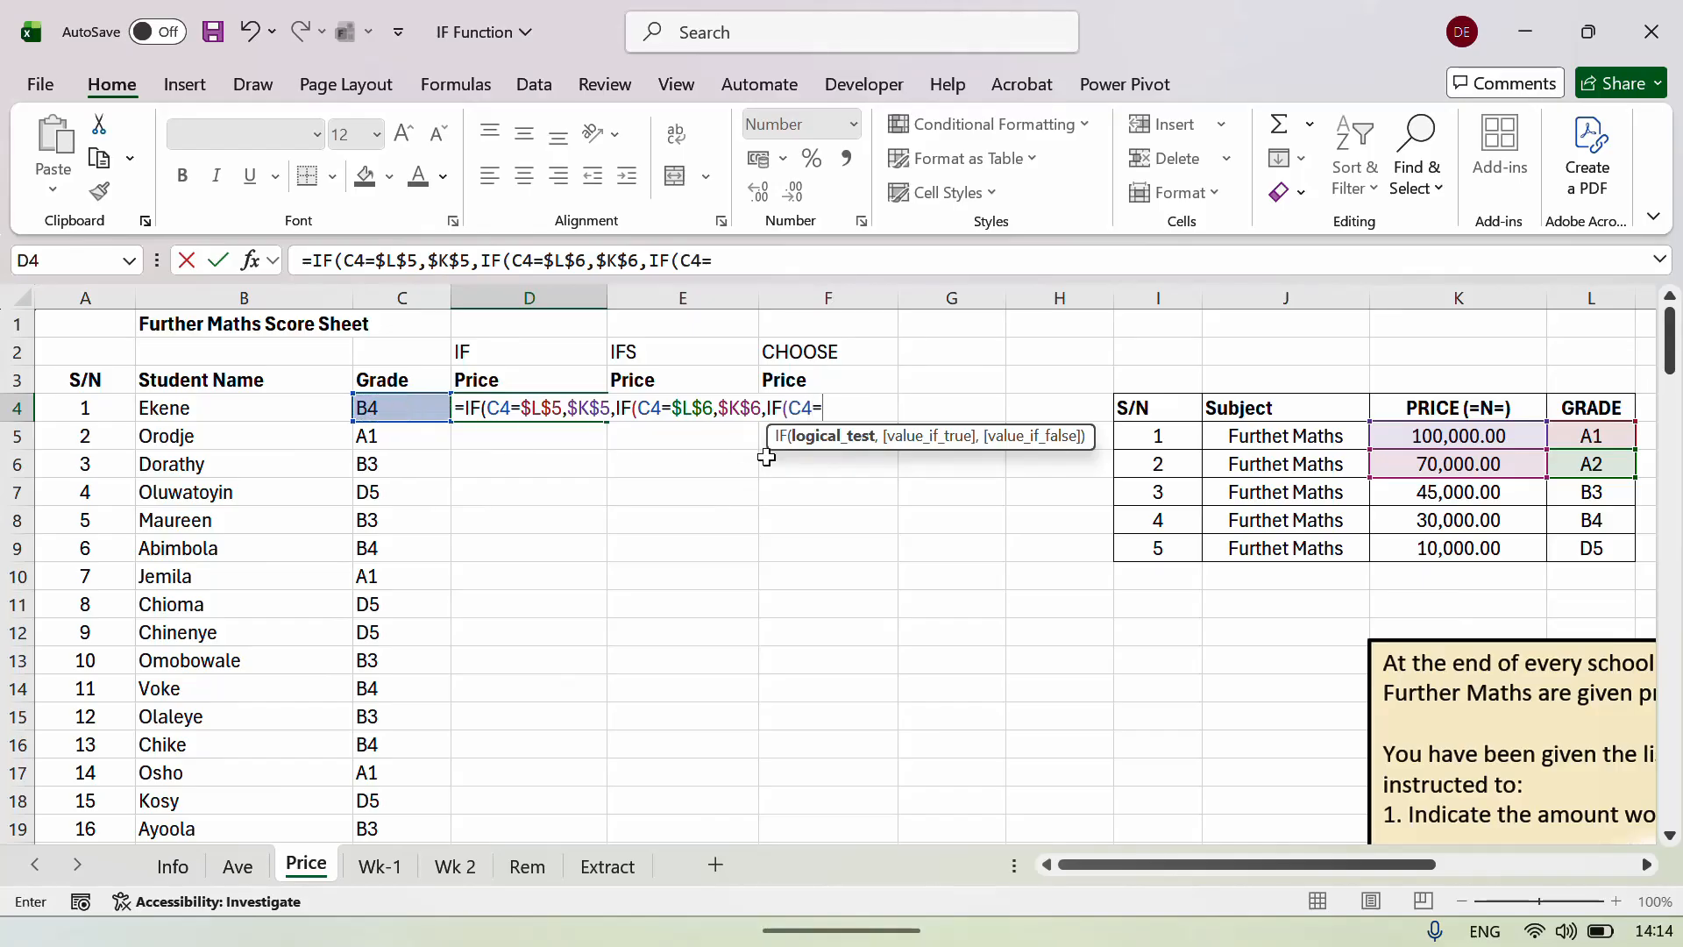
left_click(1577, 493)
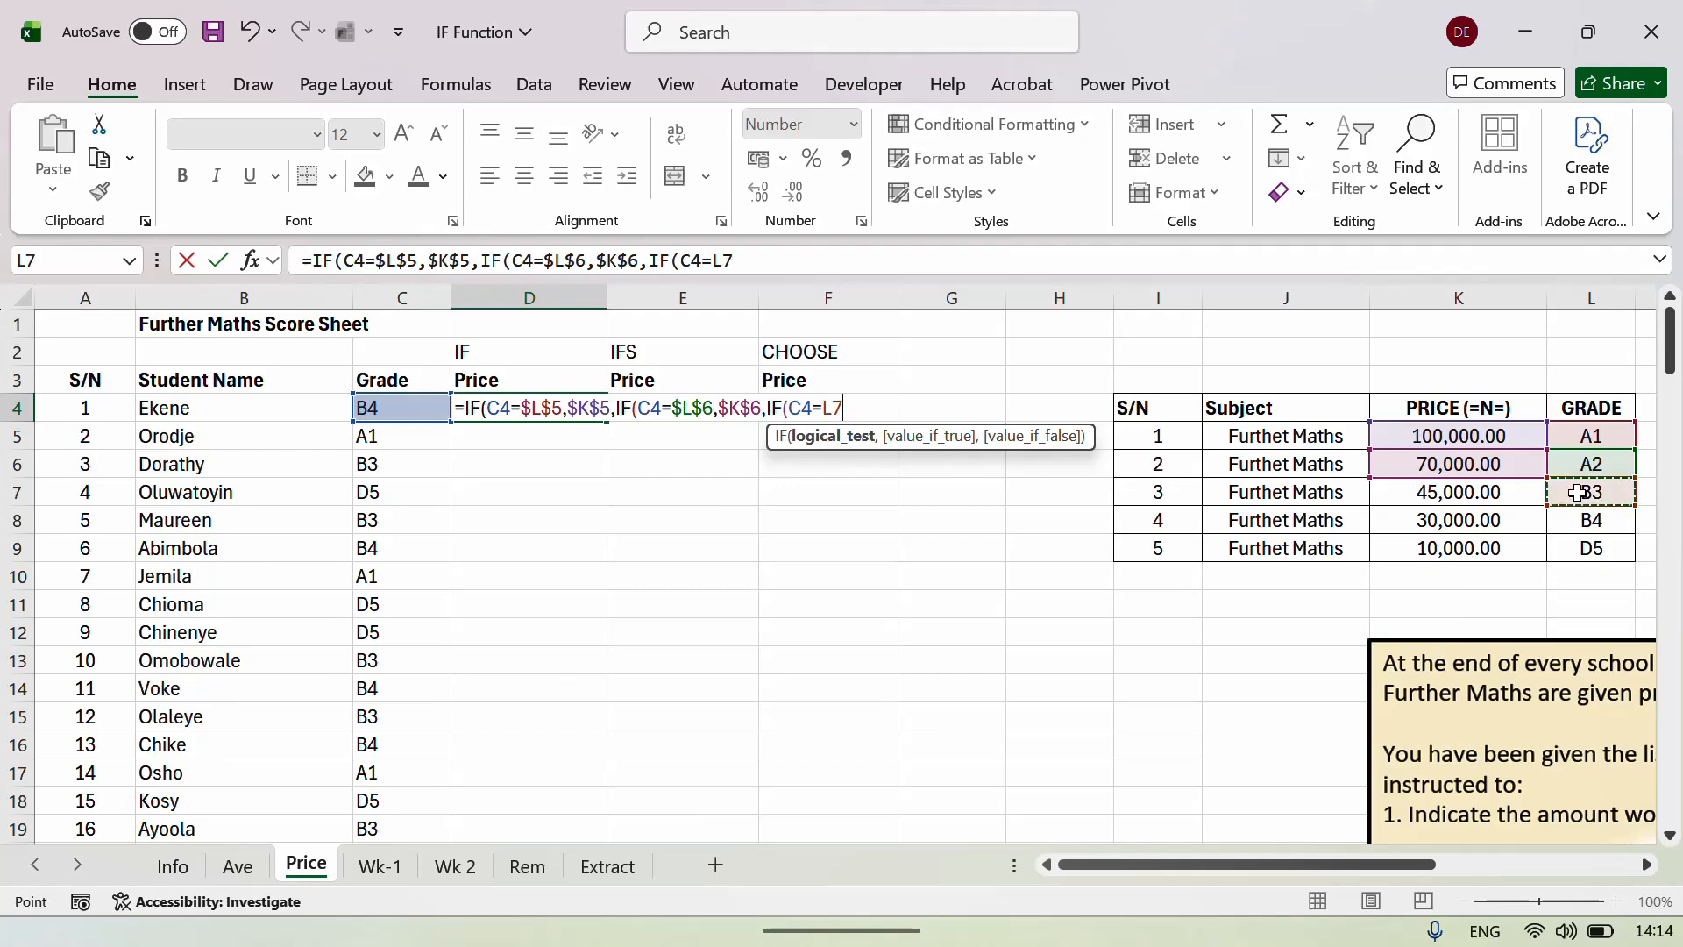
key("F4")
type(",")
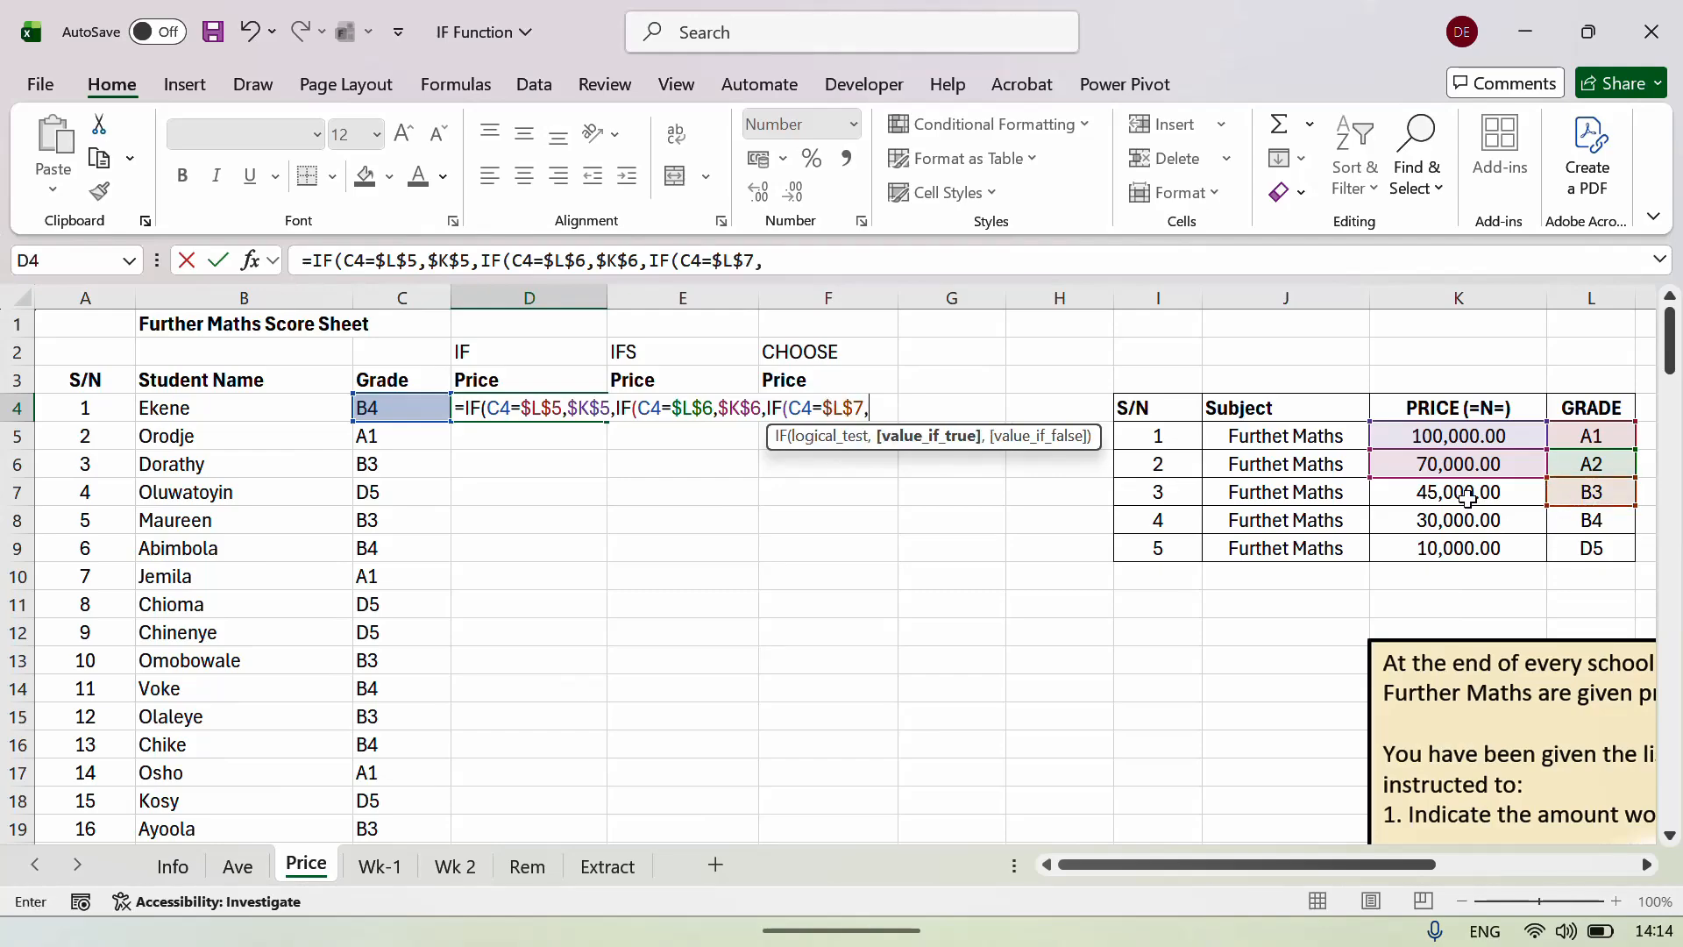
left_click(1462, 494)
key("F4")
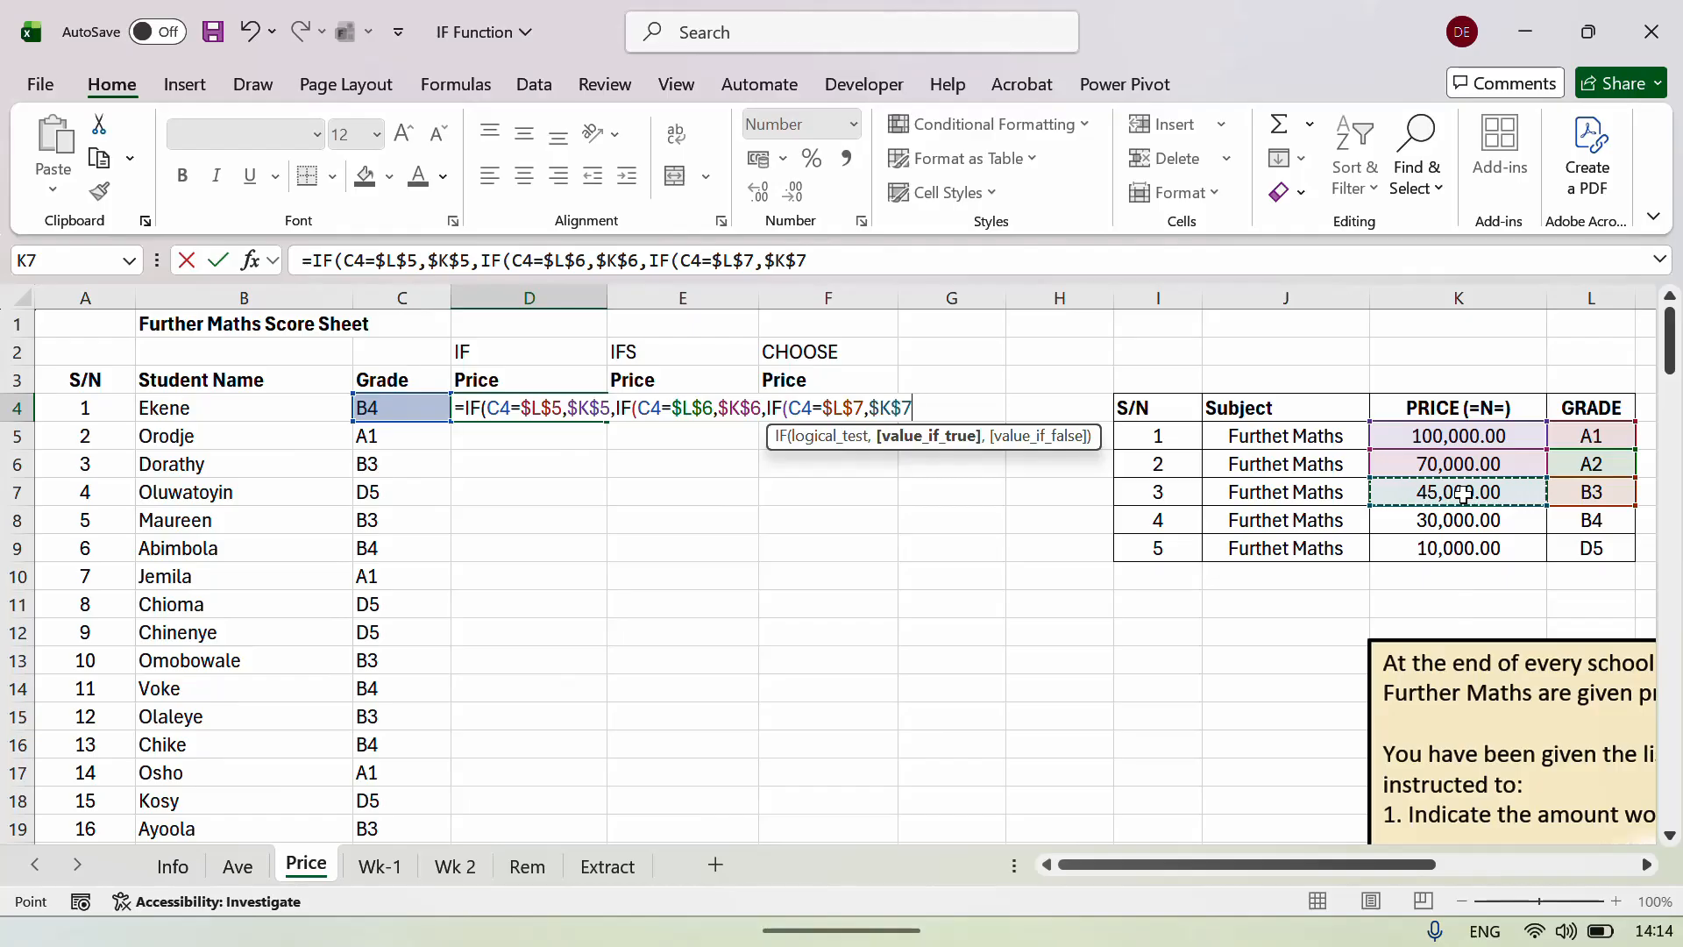
type(",")
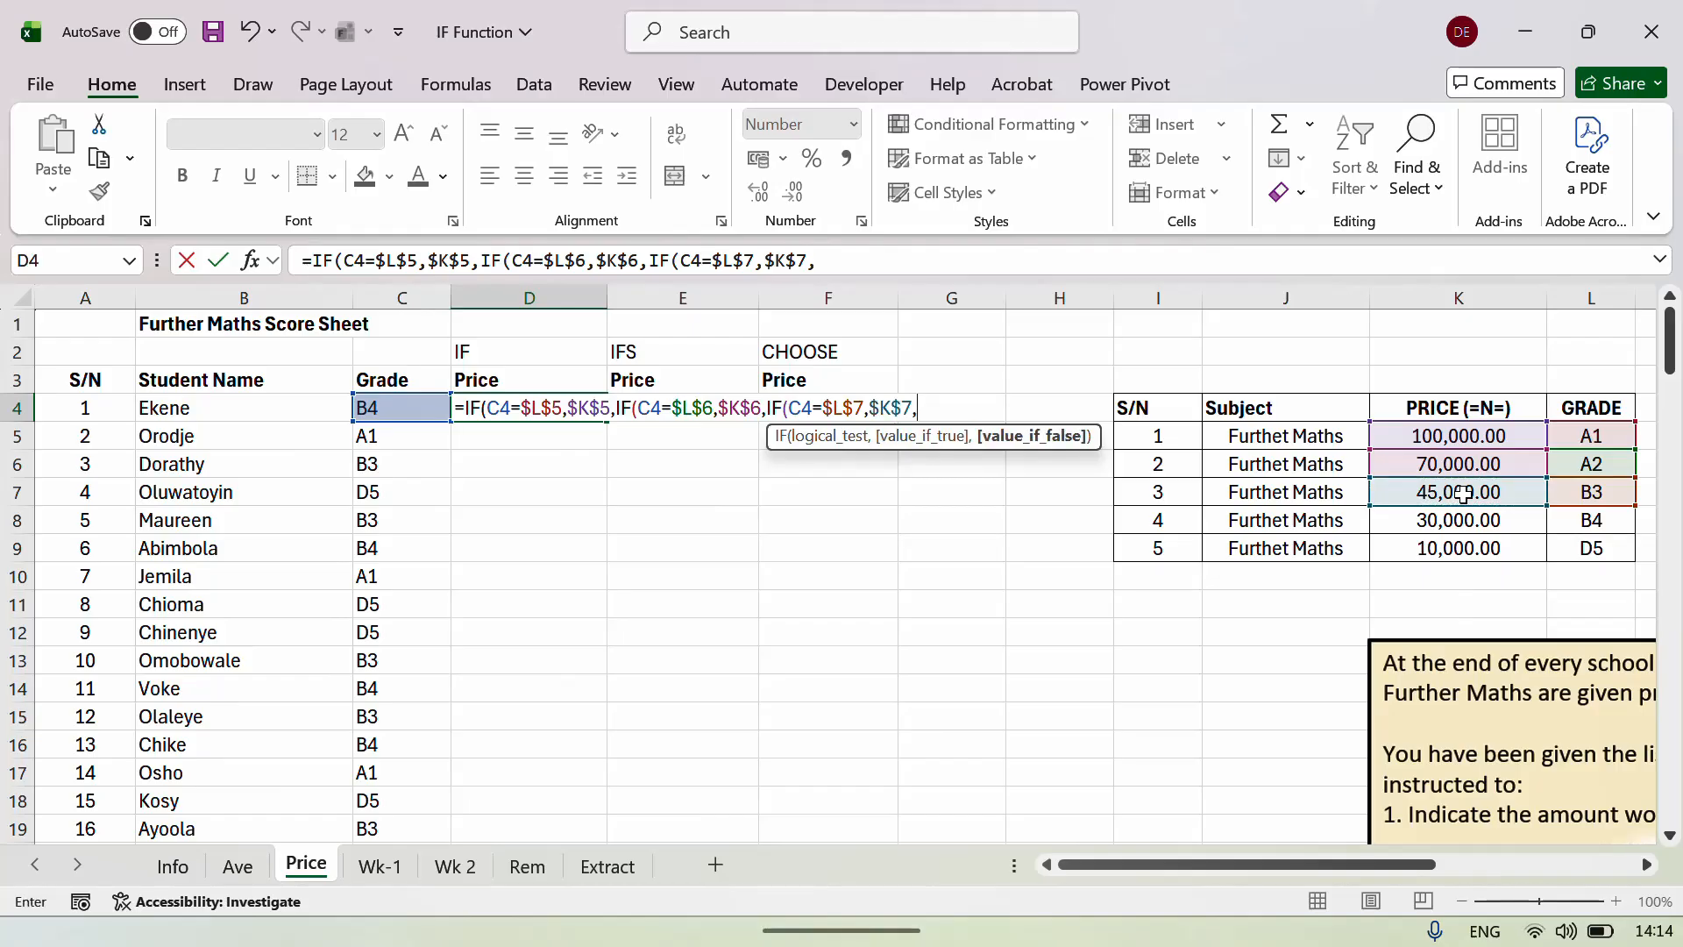
type("IF(")
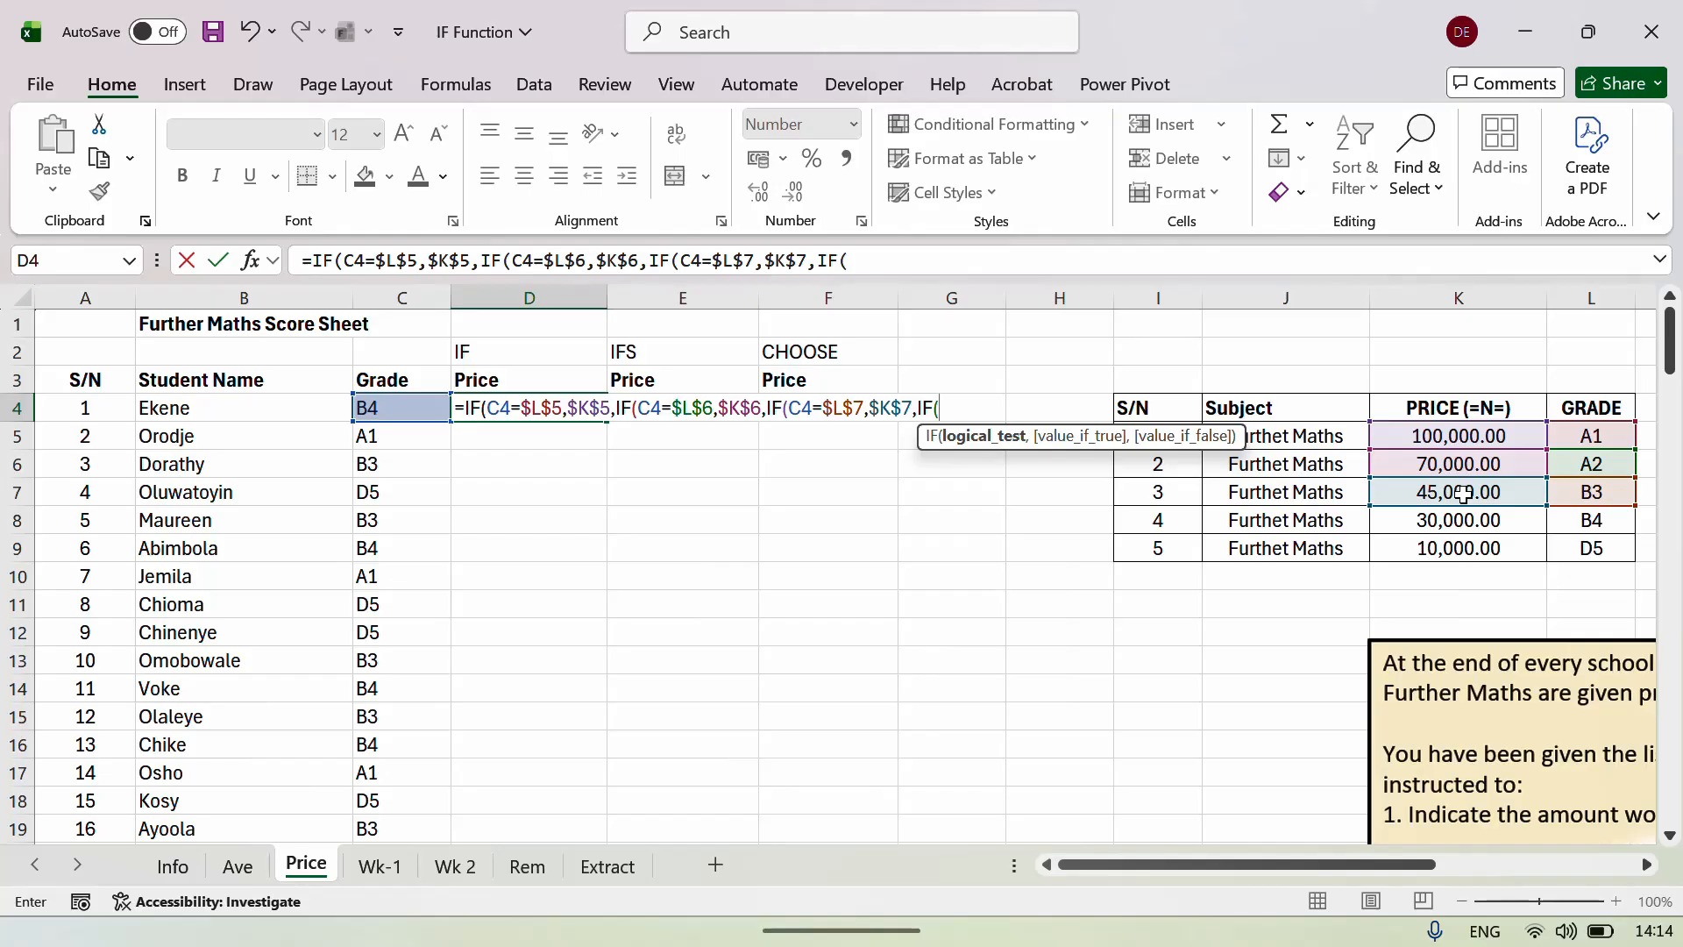
Append the test C4=$L$8 returning $K$8 (30,000.00 for grade B4) to D4's formula.
left_click(431, 459)
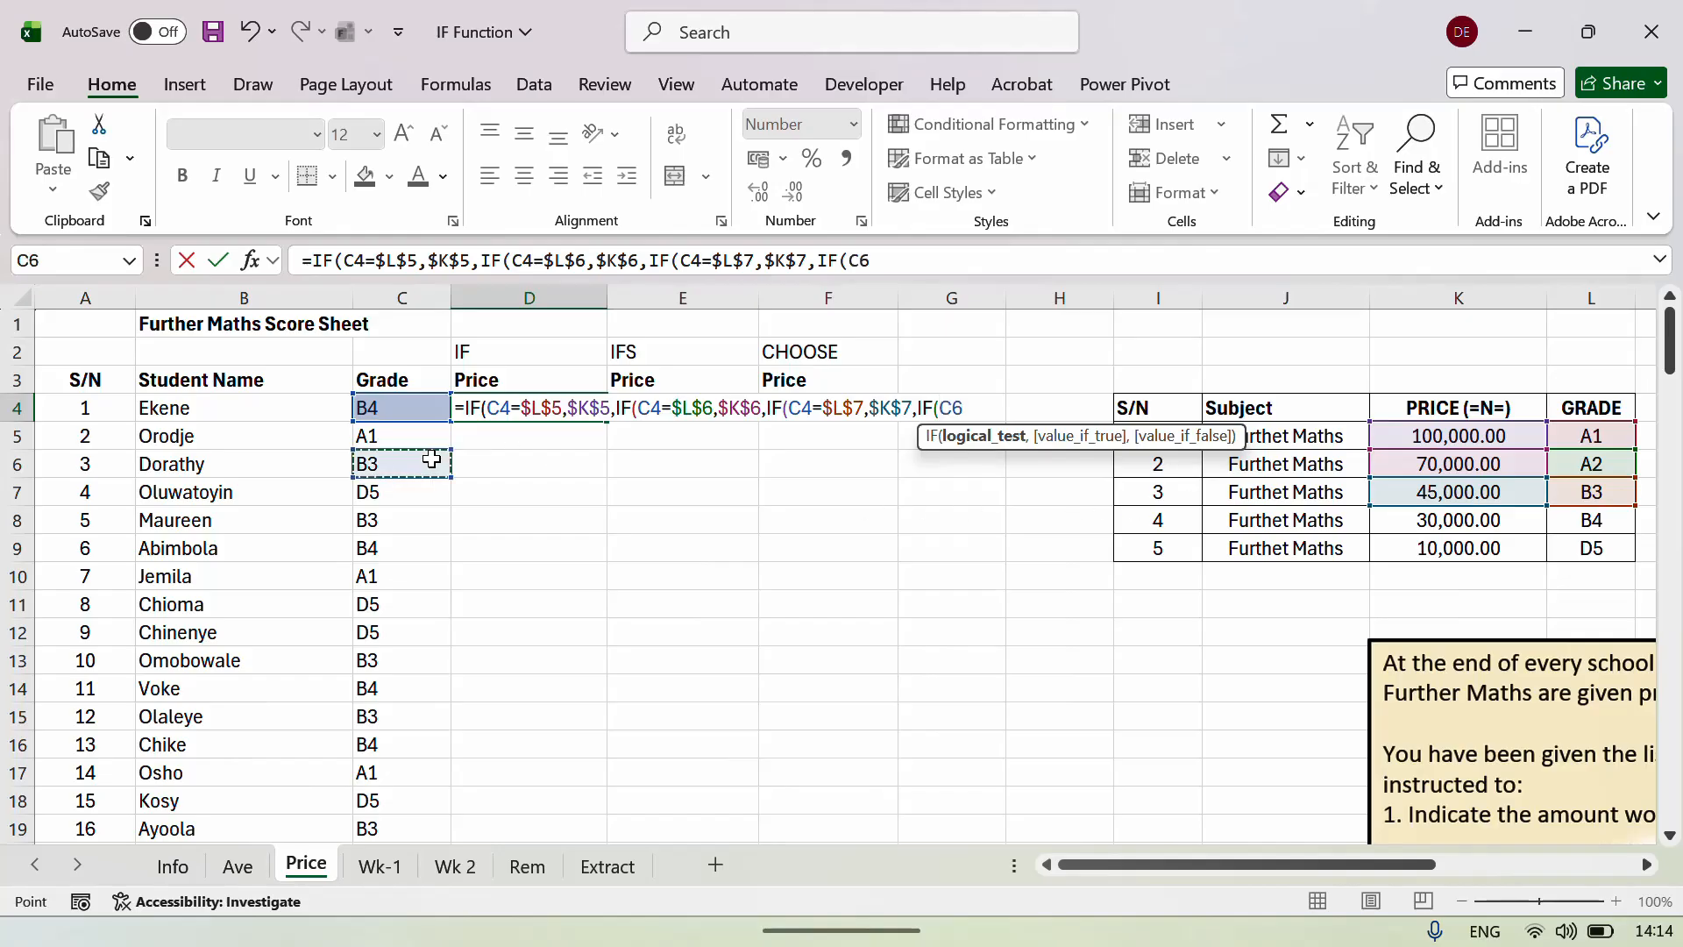
key("Up")
key("Up")
type("=")
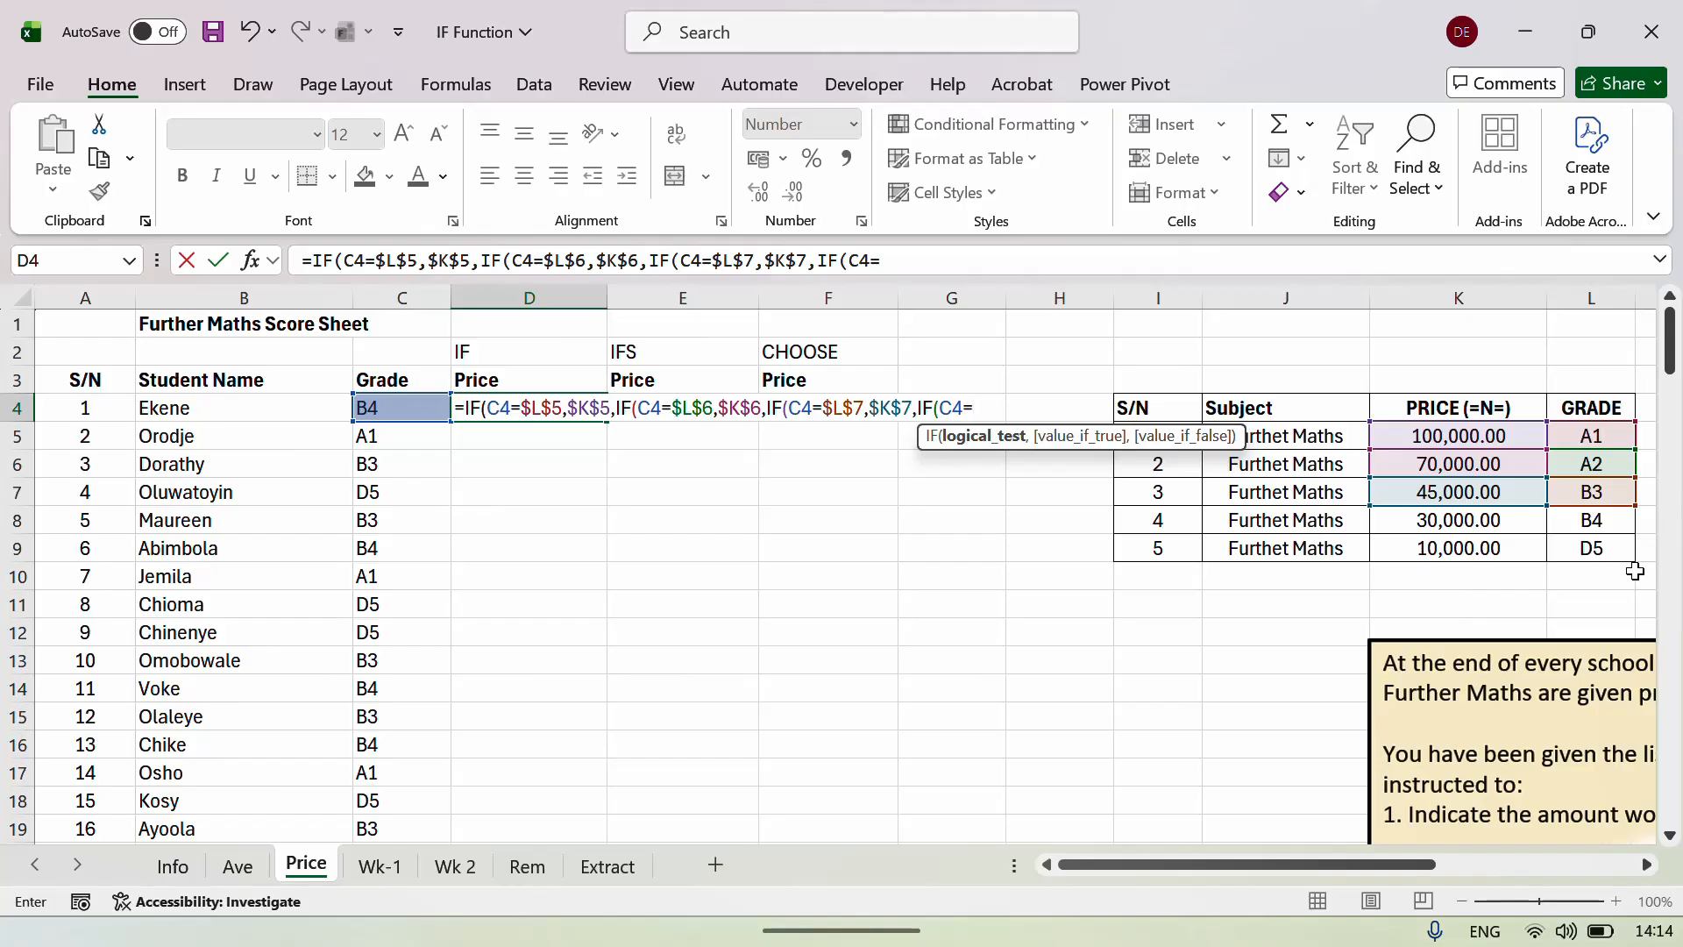
left_click(1602, 524)
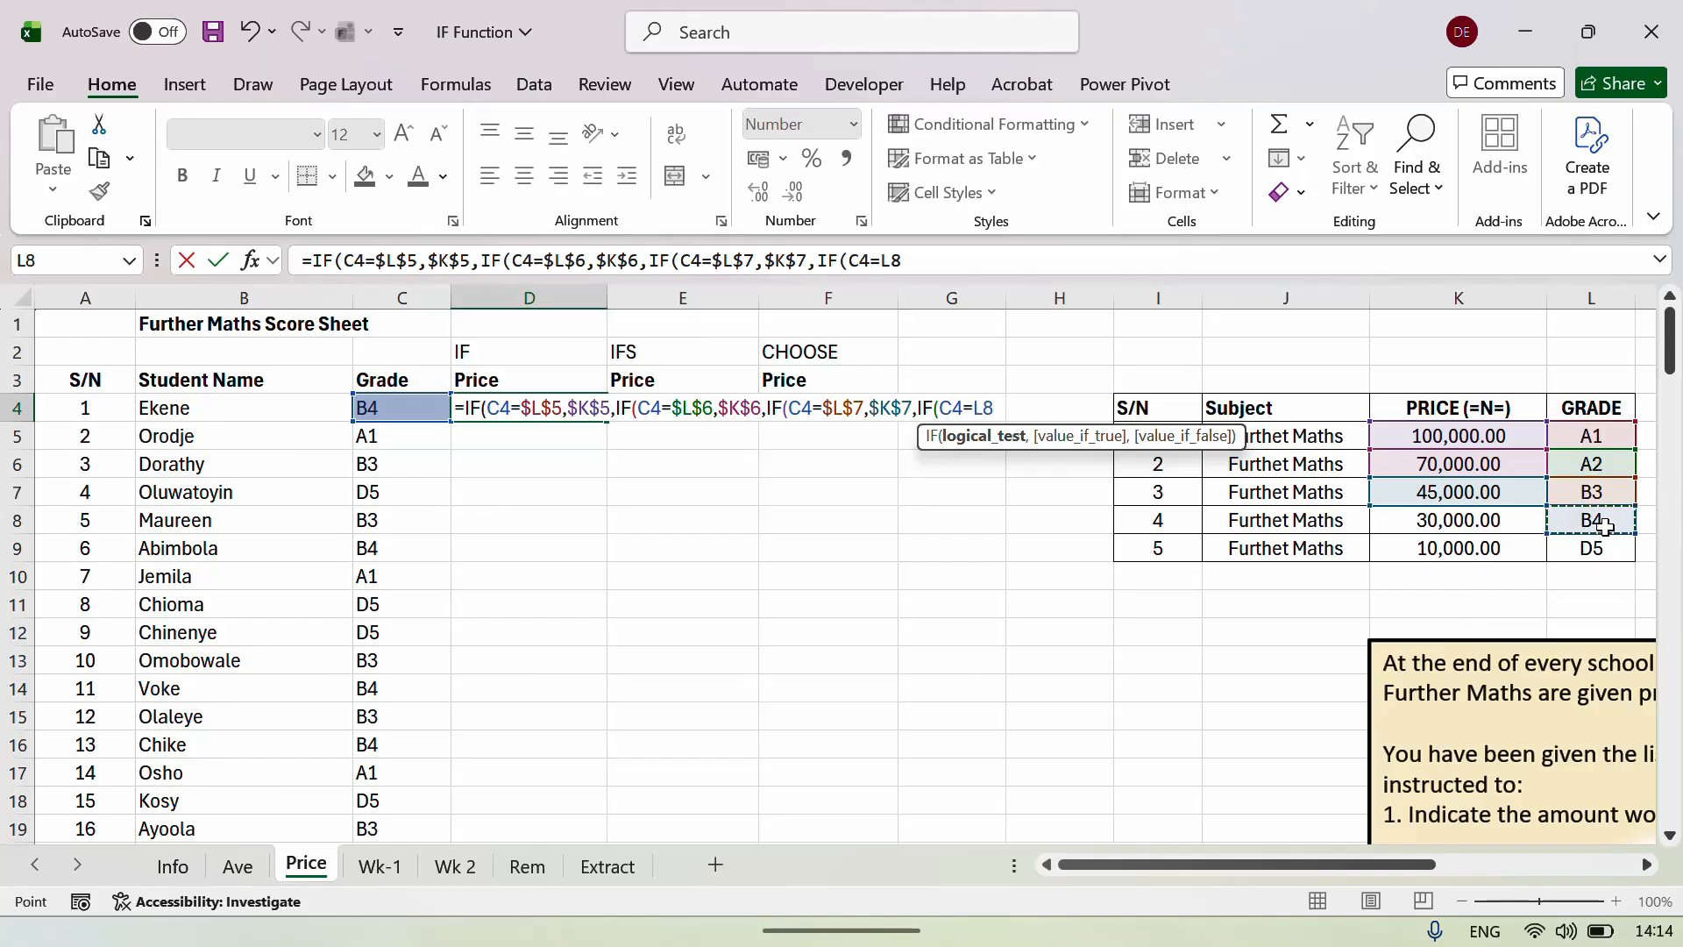
key("F4")
type(",")
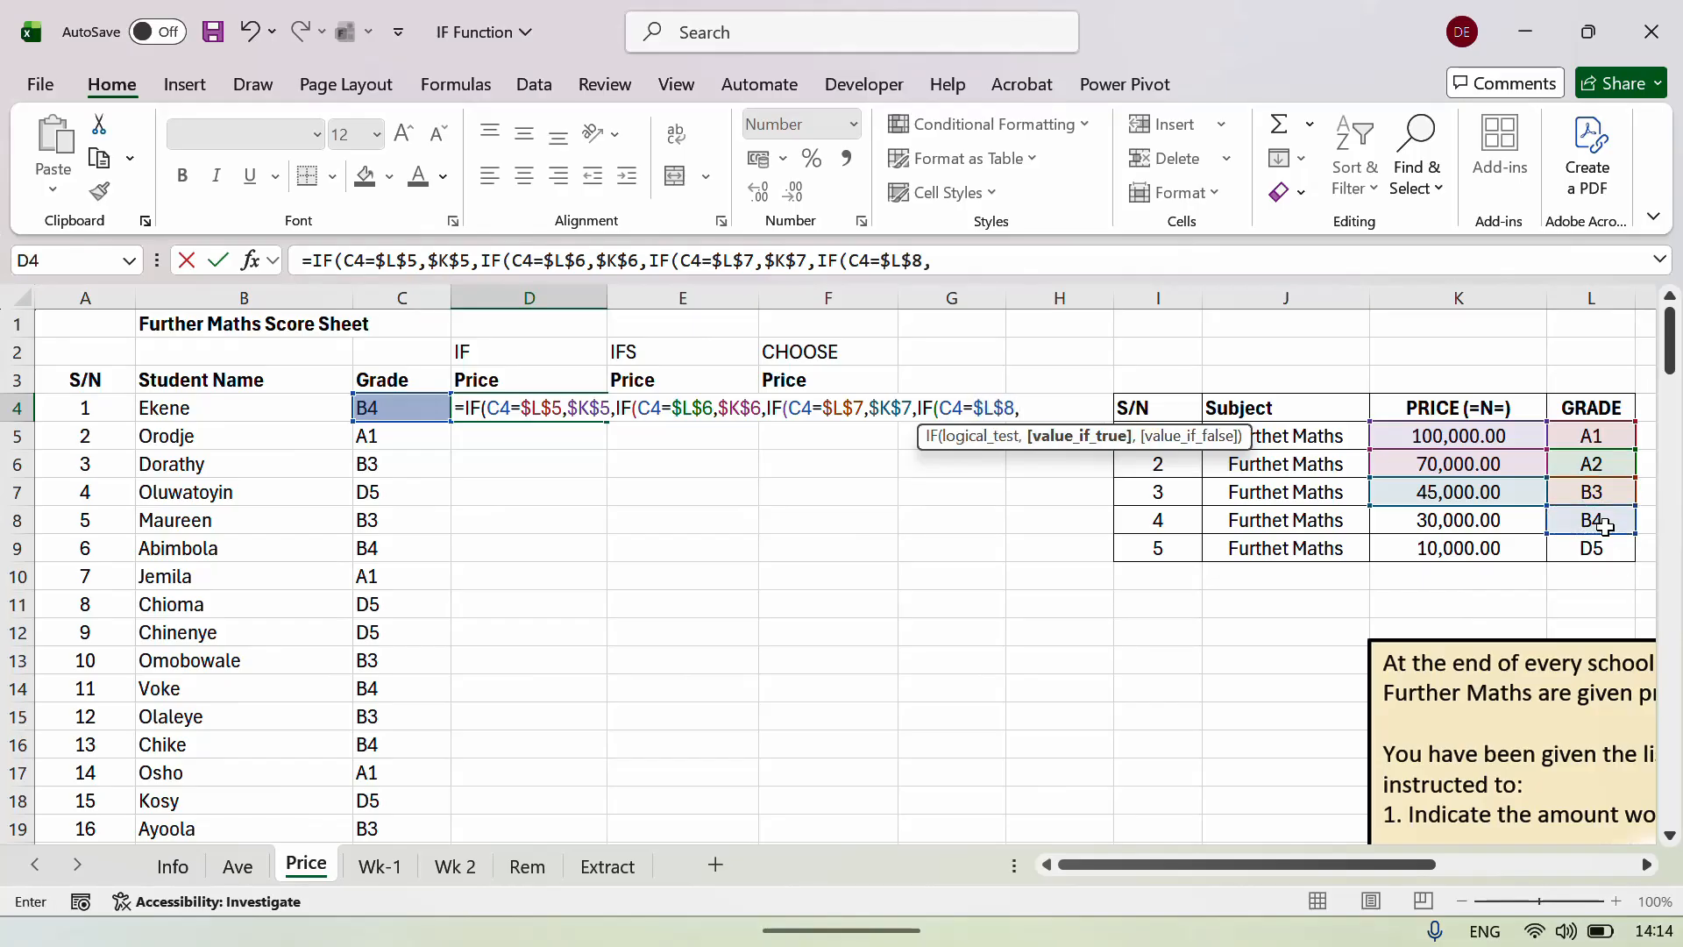
left_click(1467, 521)
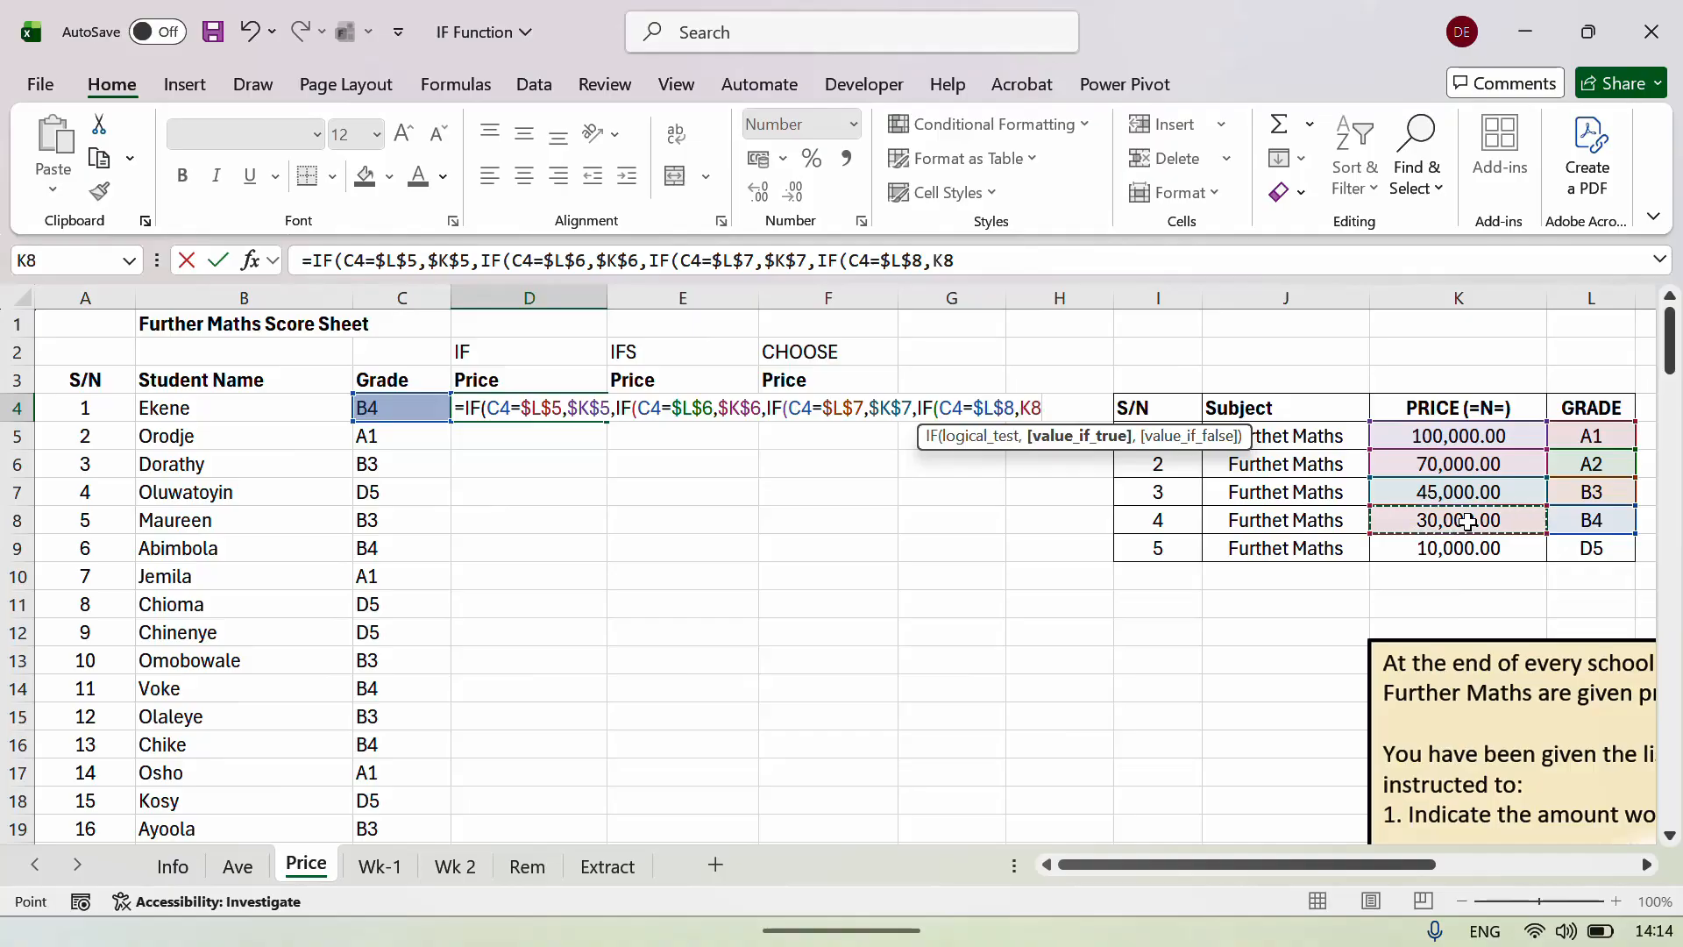
key("F4")
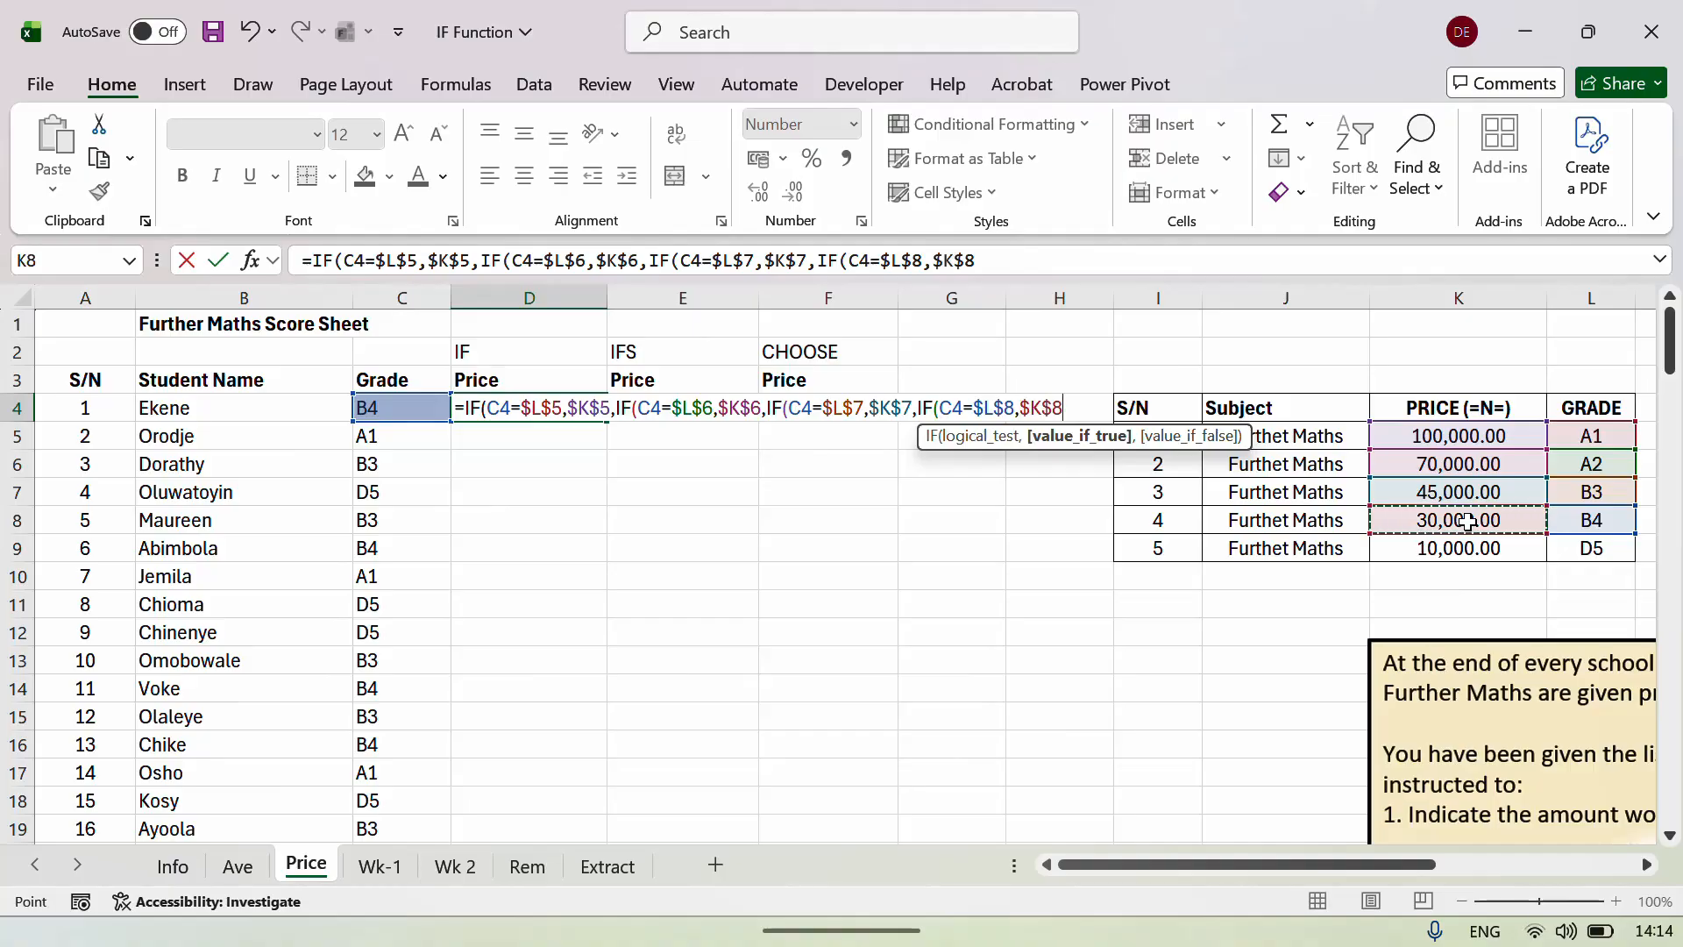
type(",")
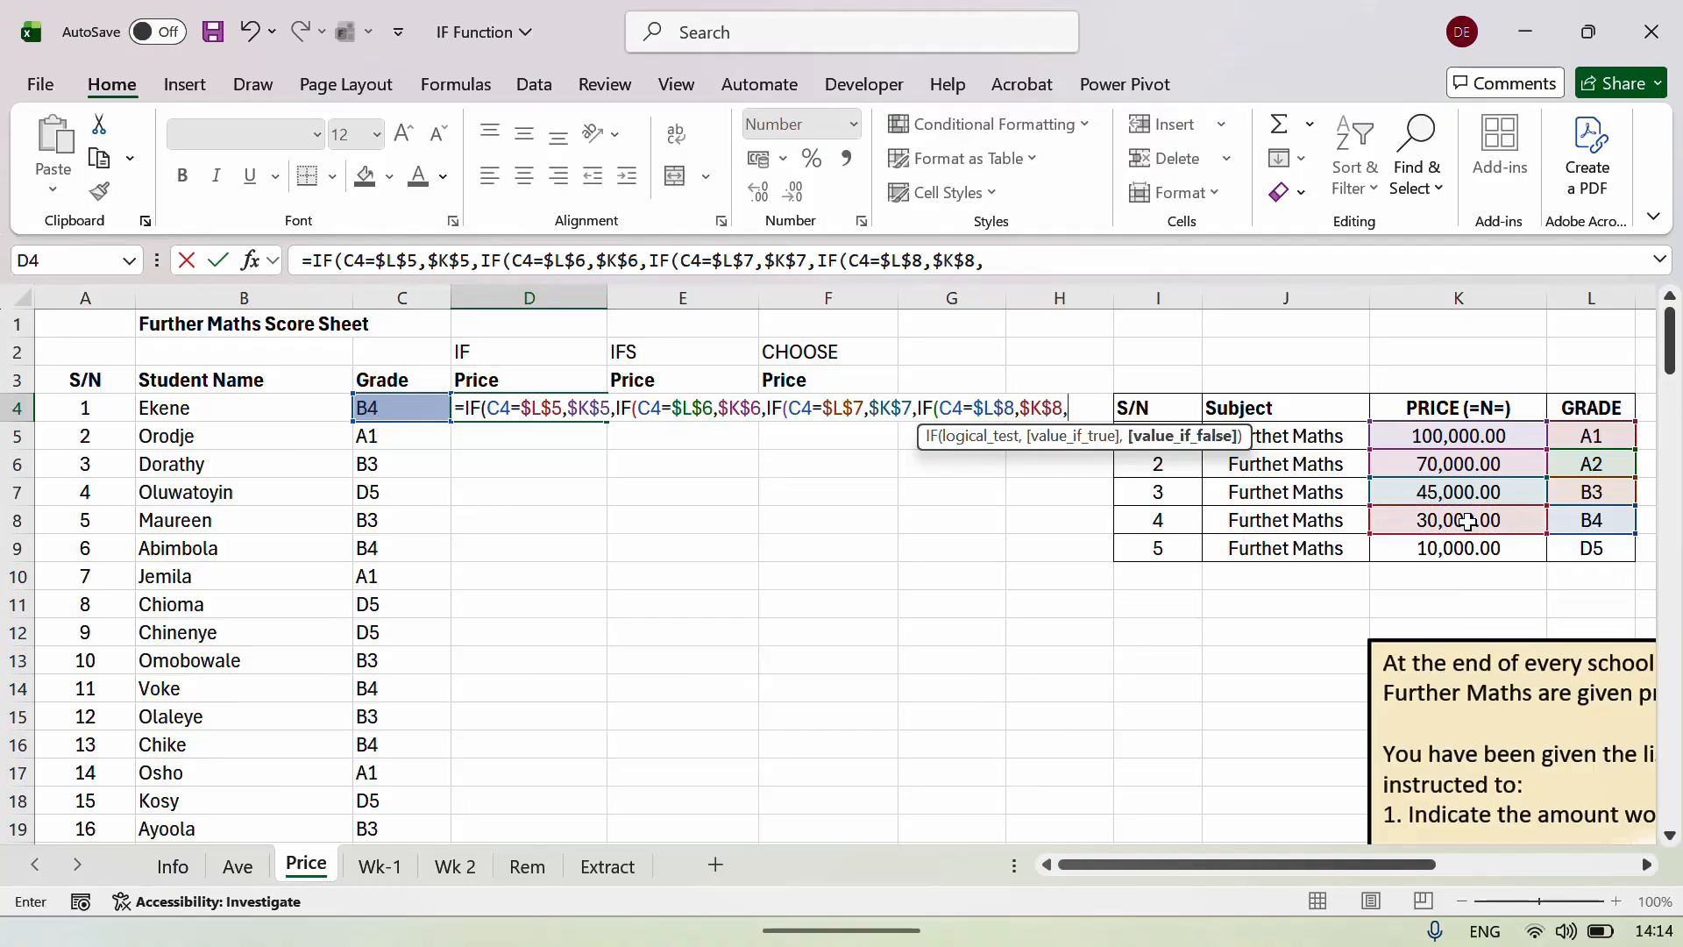
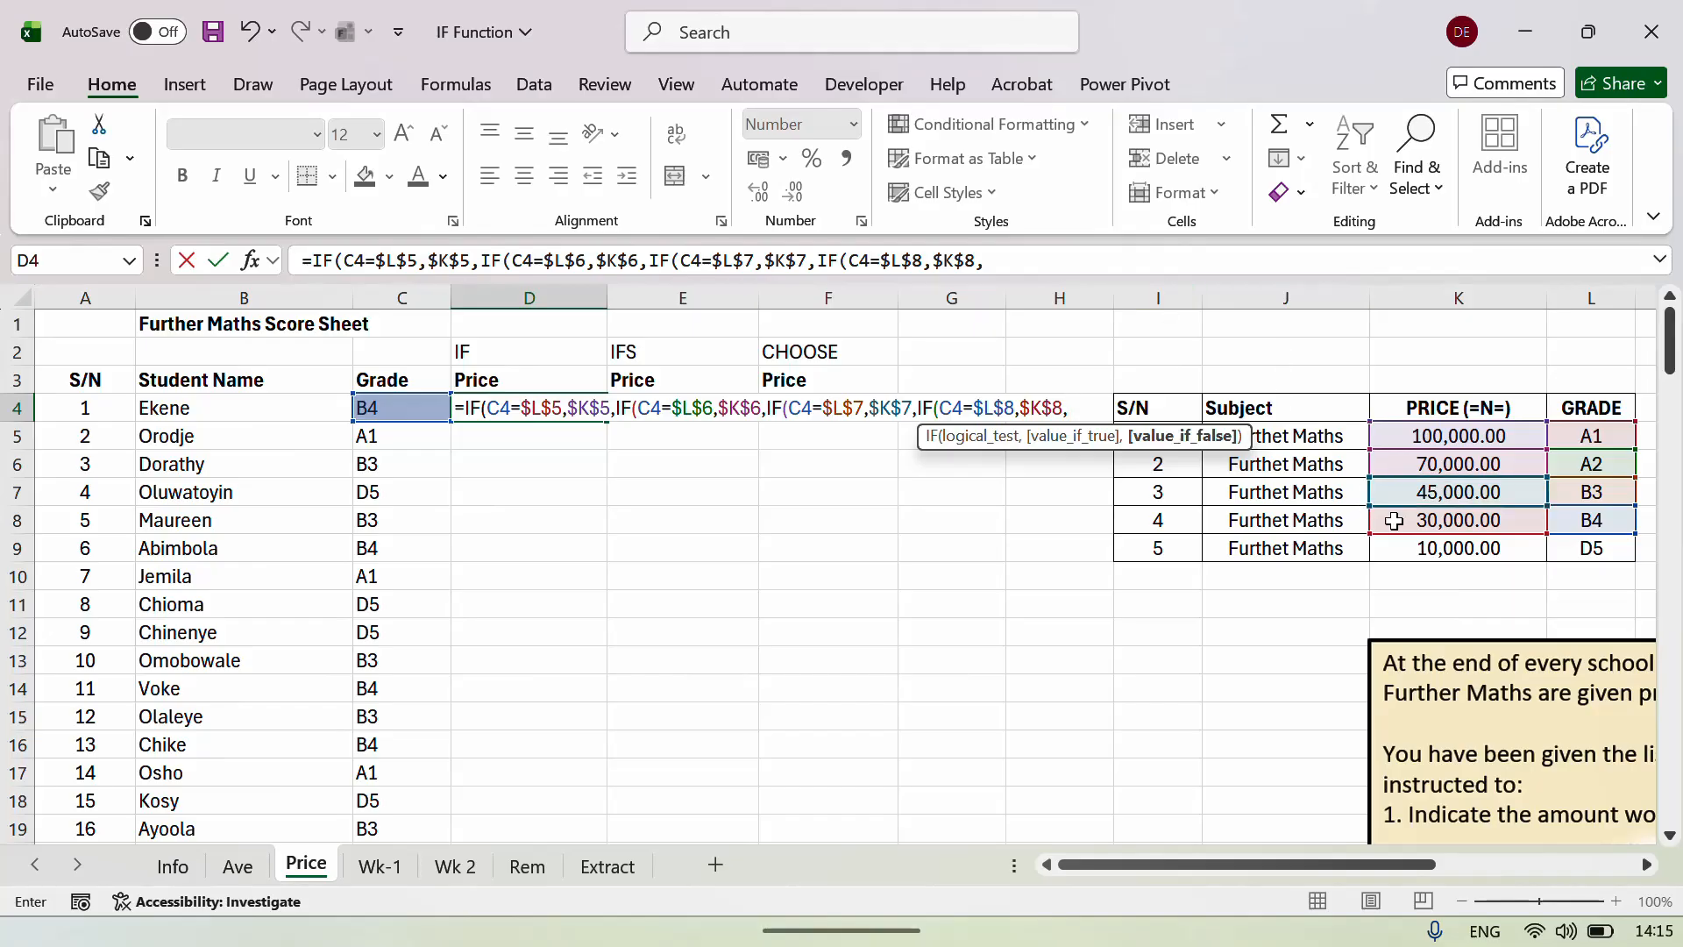
Finish D4's nested IF with $K$9 as the final fallback, accepting Excel's suggested correction.
left_click(1409, 551)
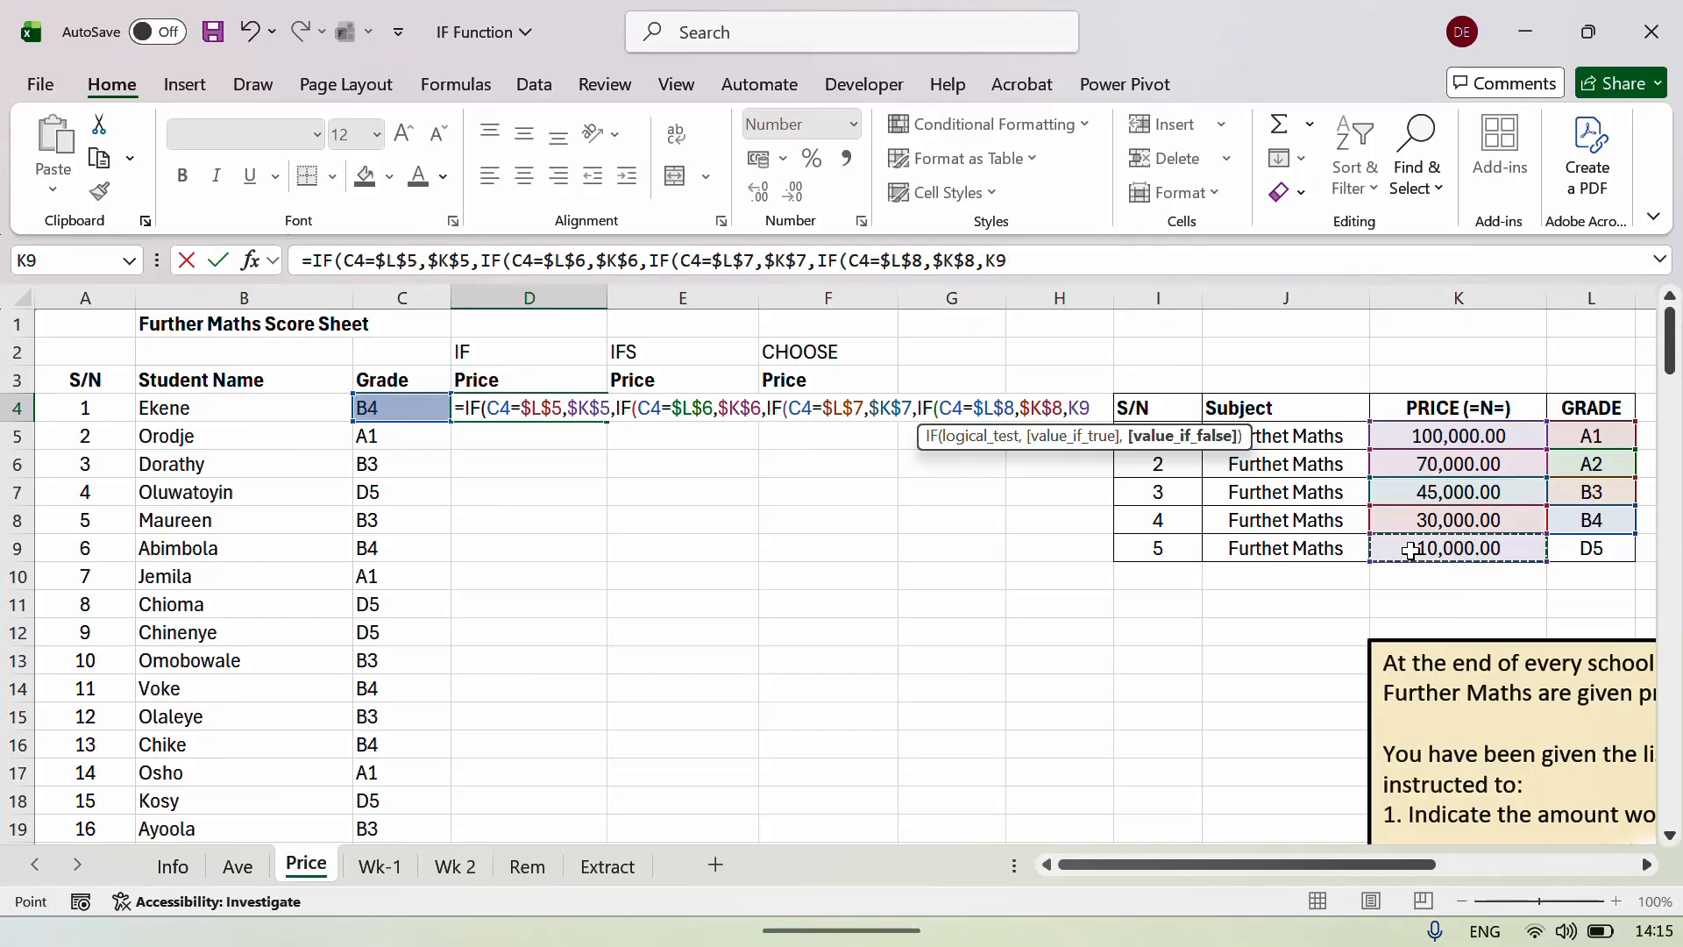
key("F4")
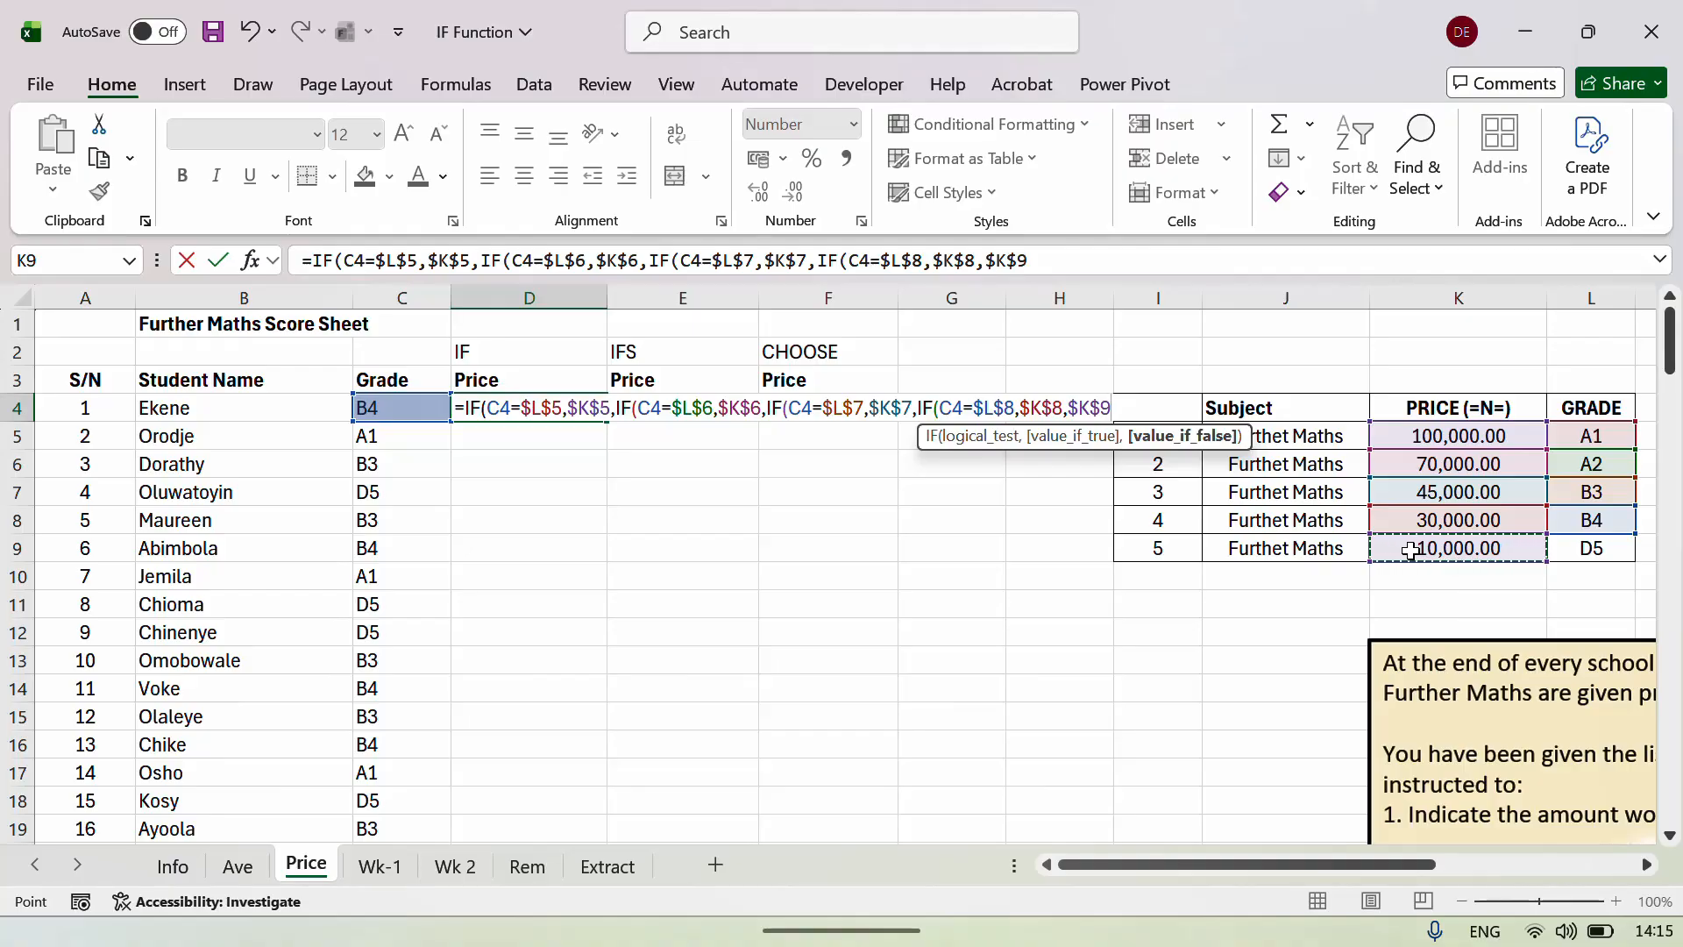
key("Return")
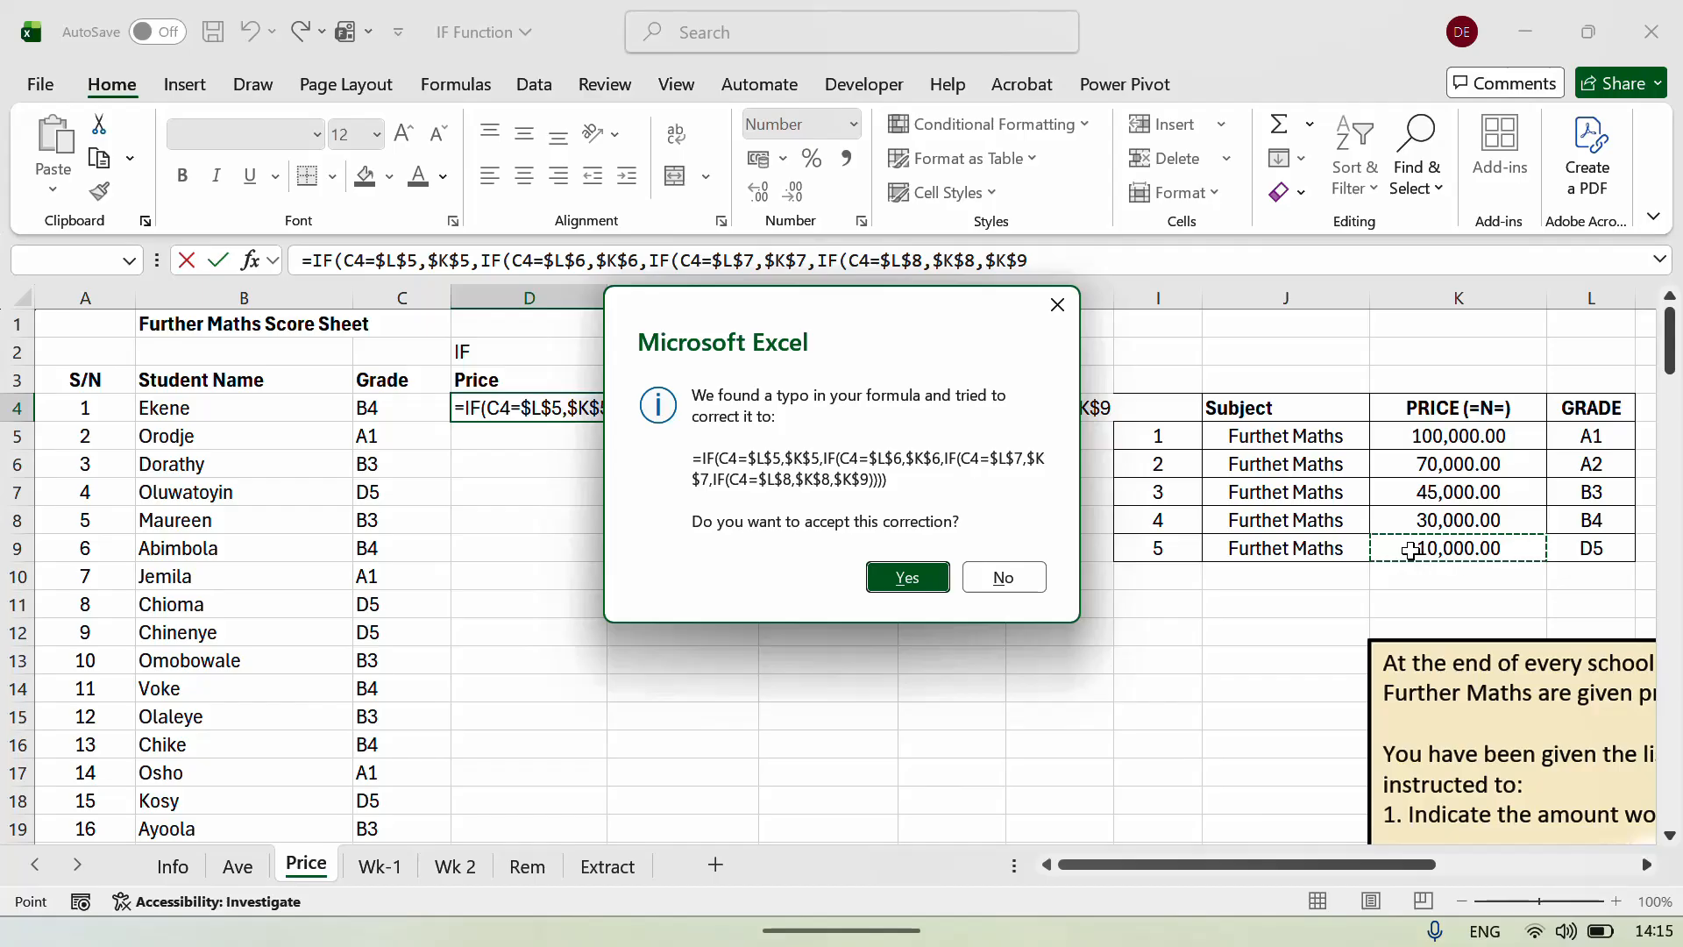
key("Return")
key("Up")
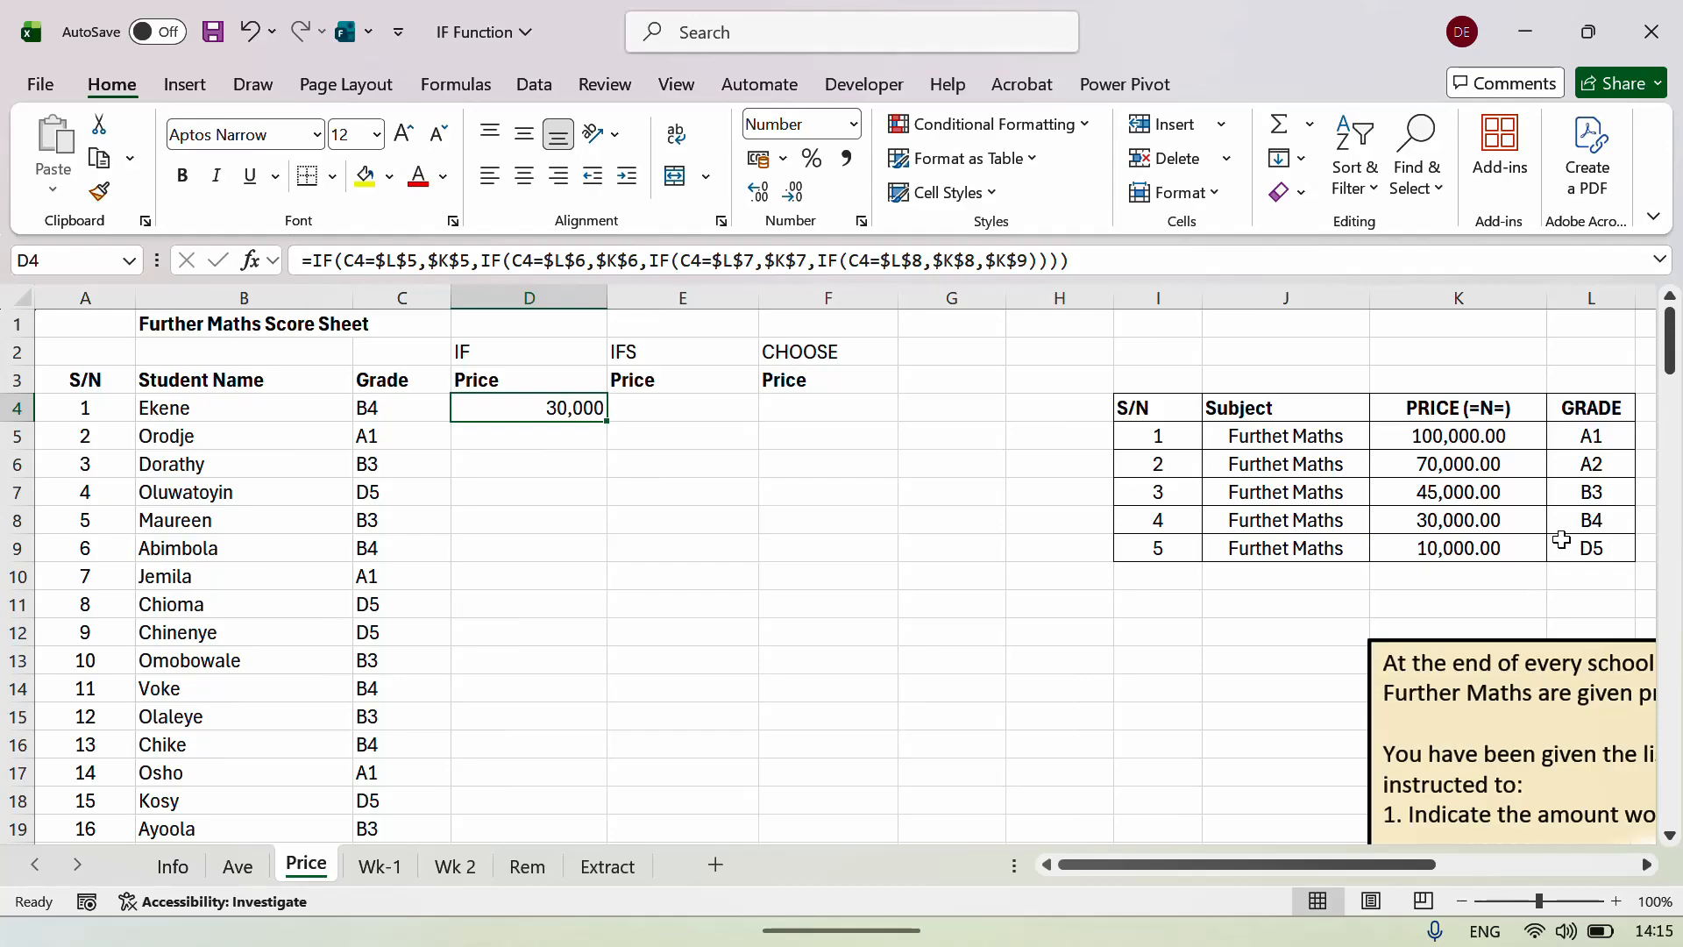
Fill D4's nested IF formula down column D, then check the copies in D10 and D12.
left_click(1583, 523)
key("Left")
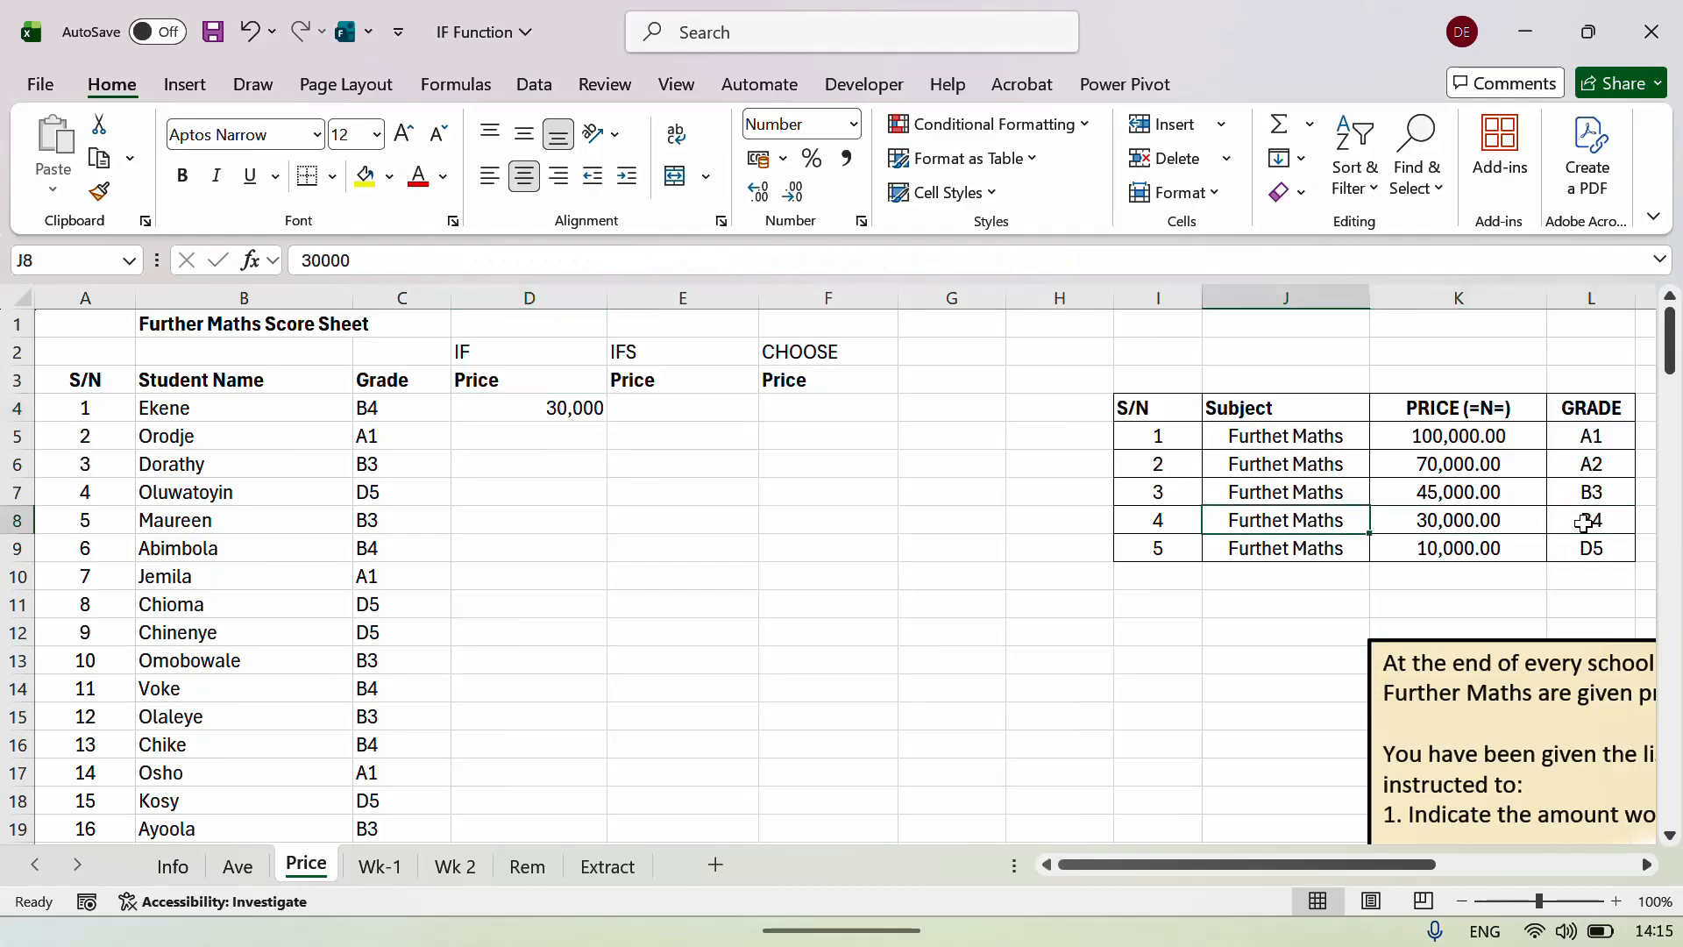
key("Left")
key("Left")
key("Up")
key("Left")
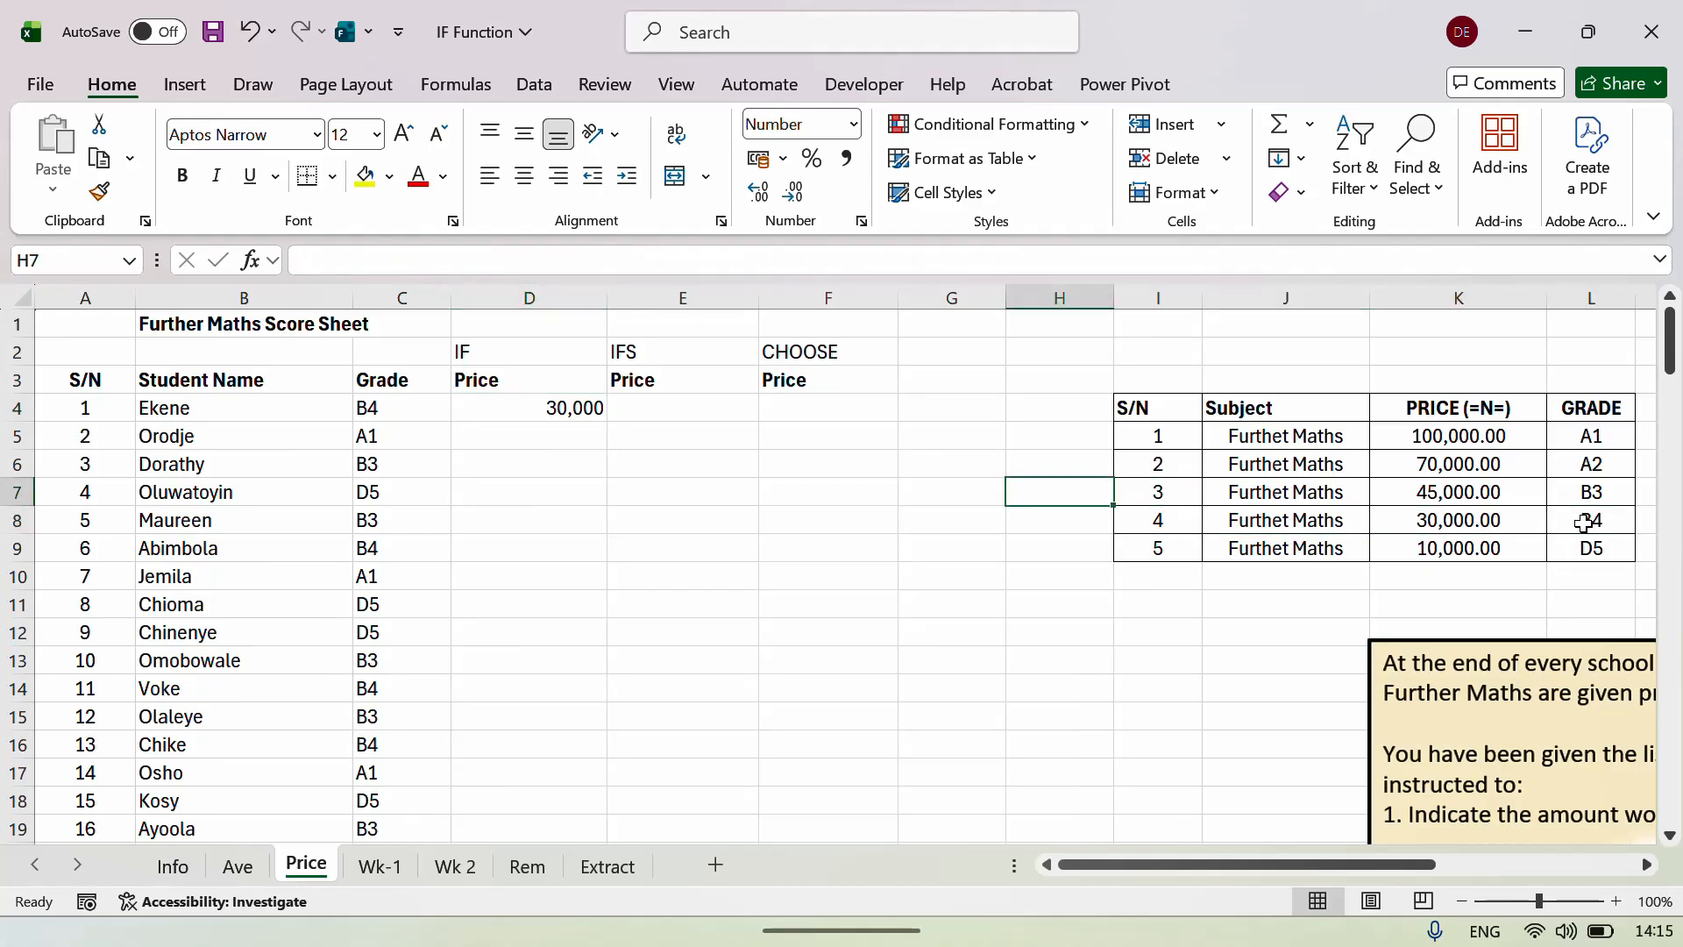
key("Left")
key("Left")
key("Left")
key("Left")
key("Up")
key("Up")
key("Up")
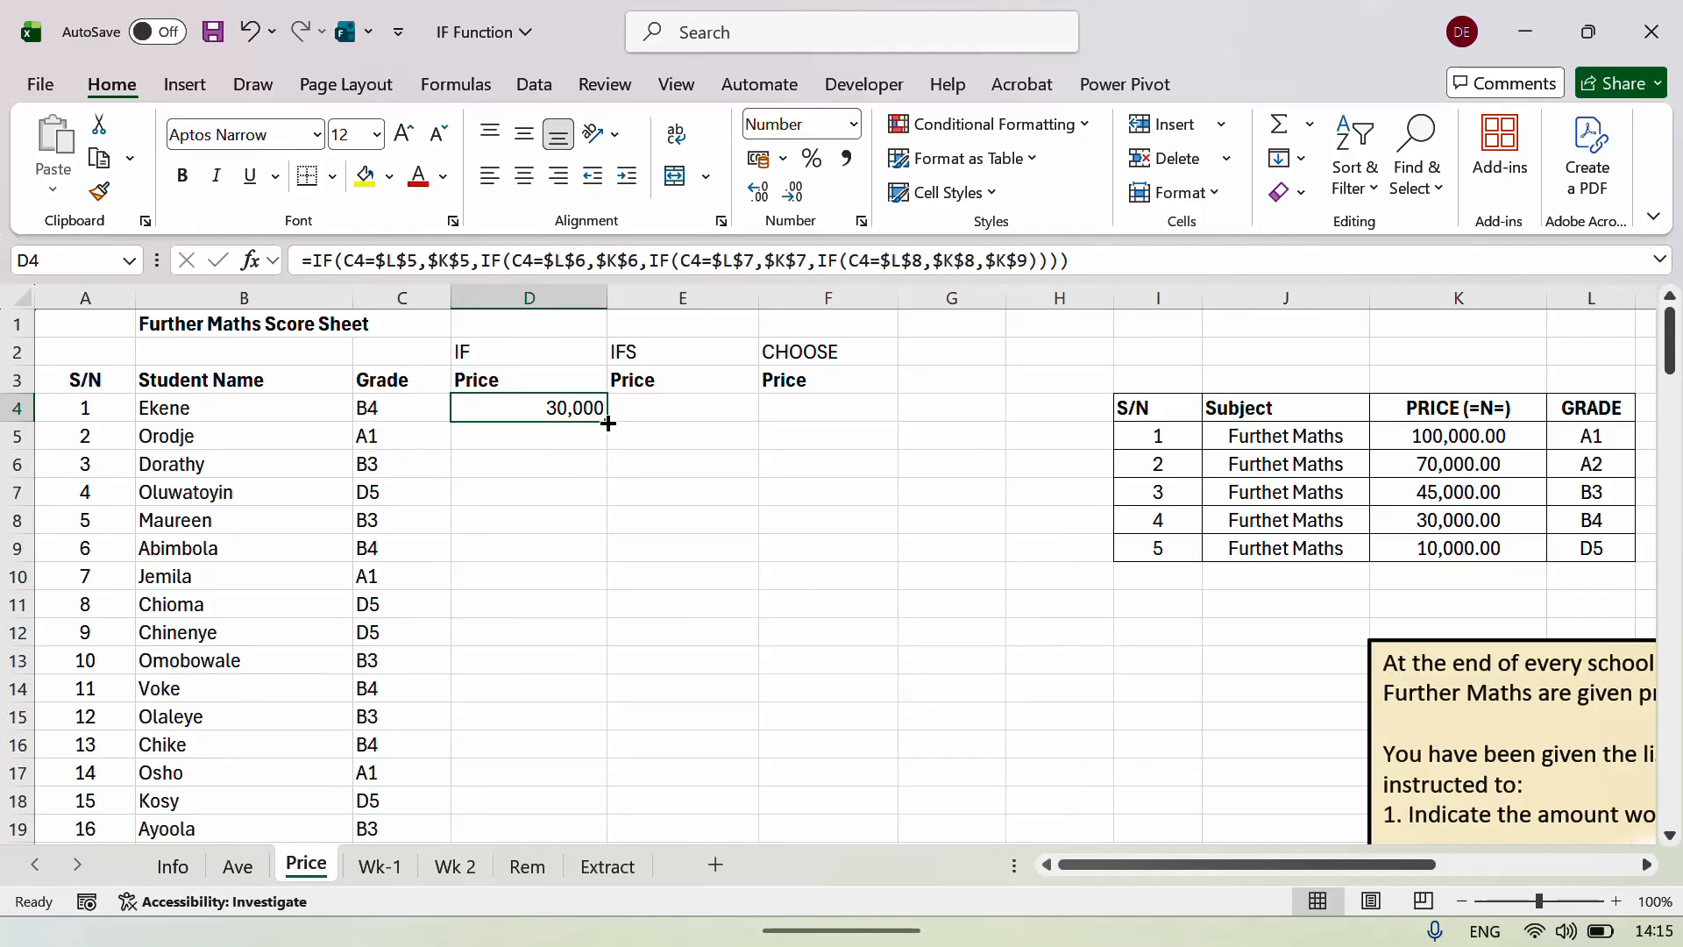
double_click(609, 423)
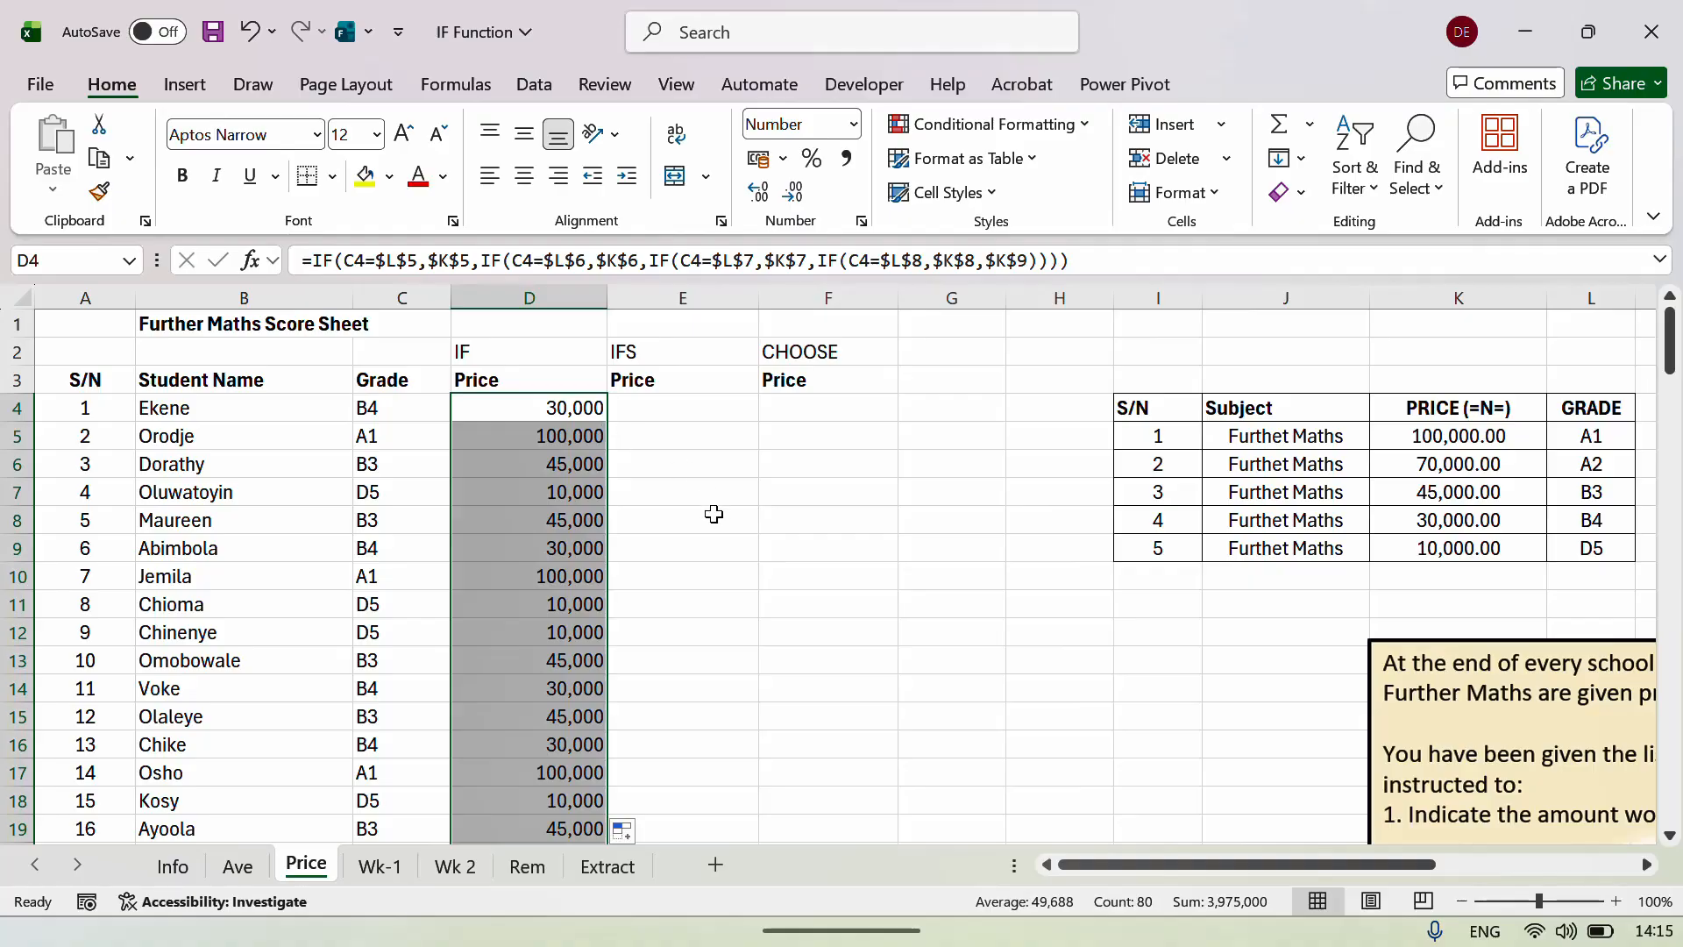
left_click(714, 514)
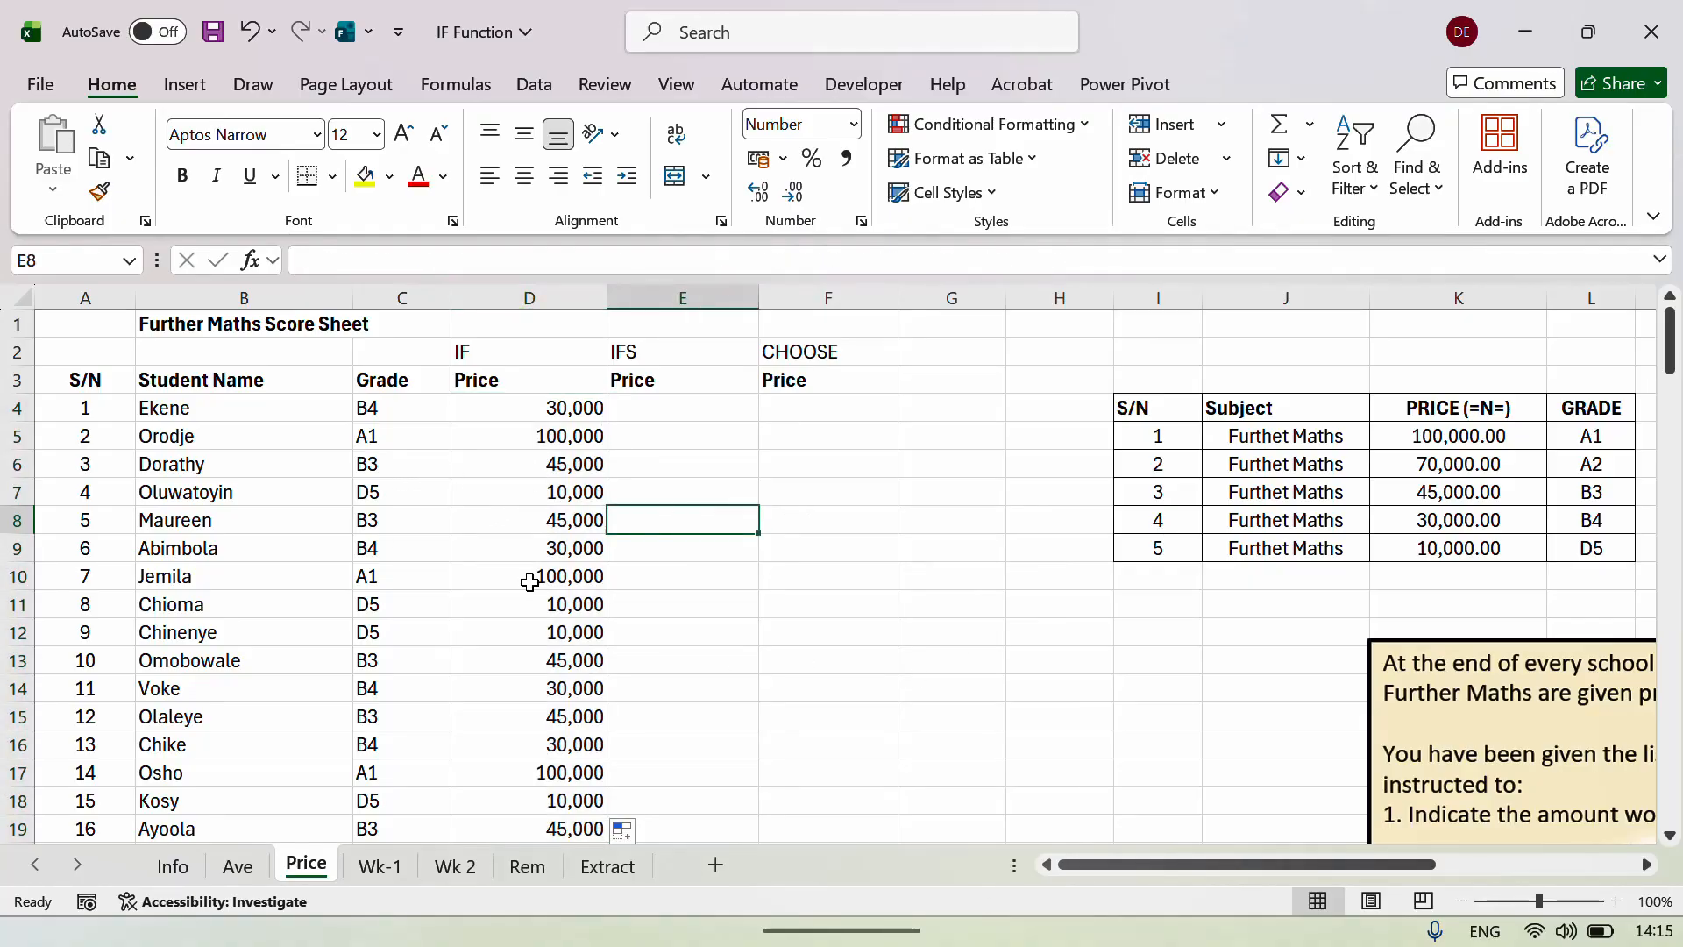
left_click(530, 583)
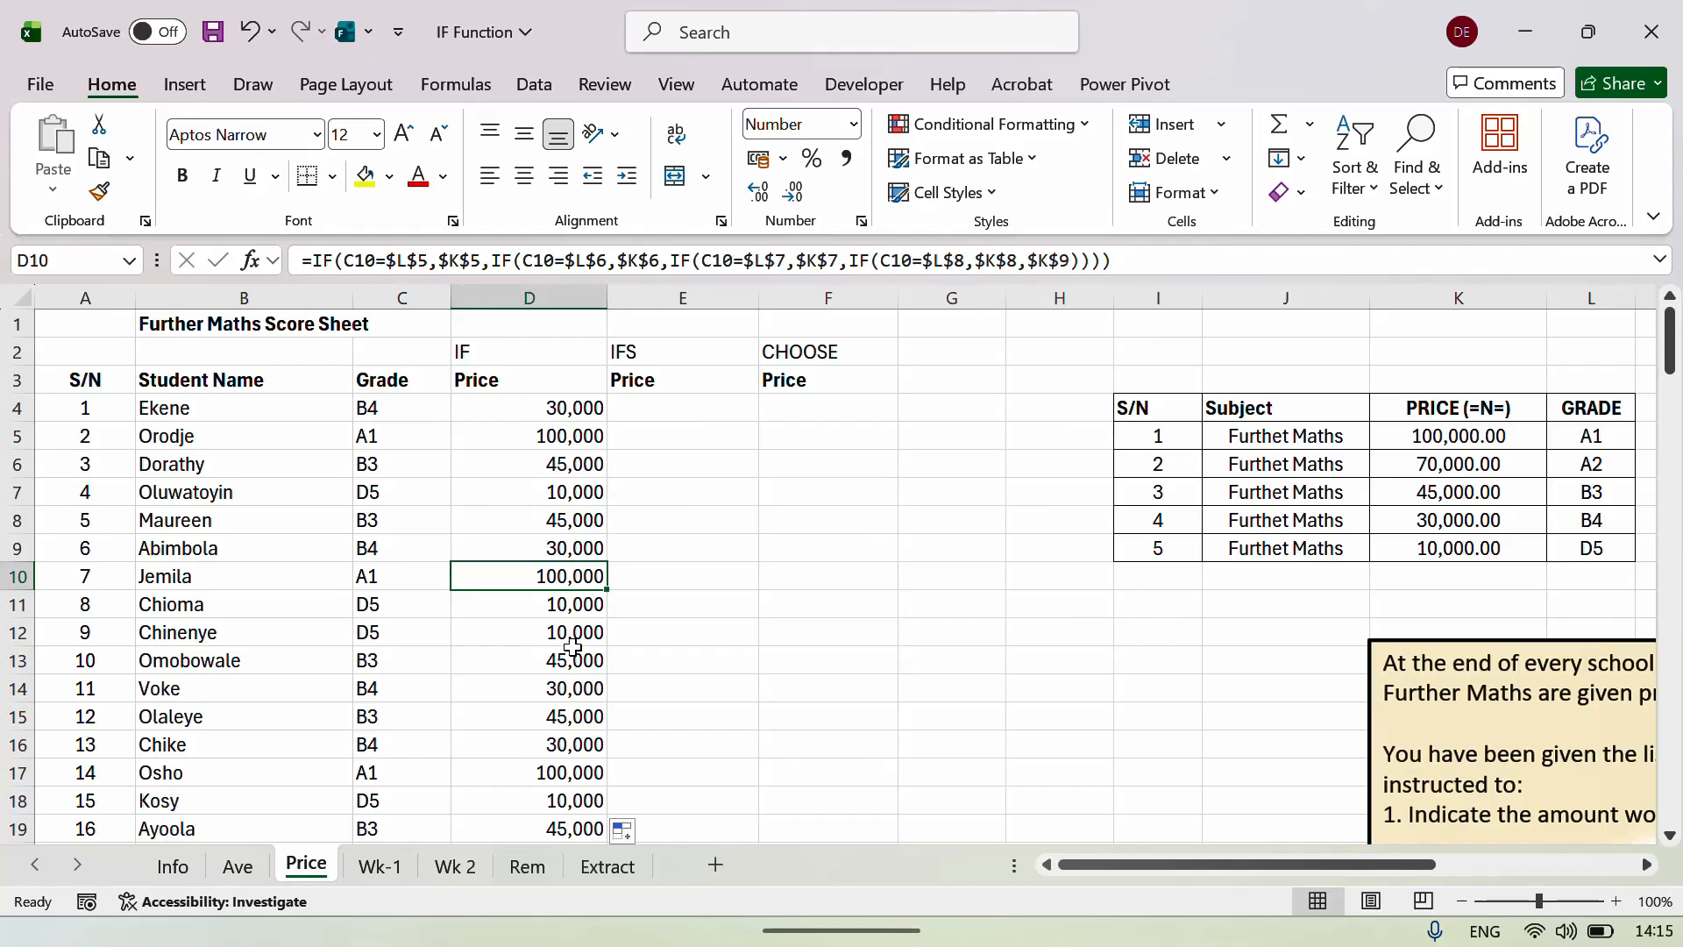
left_click(573, 635)
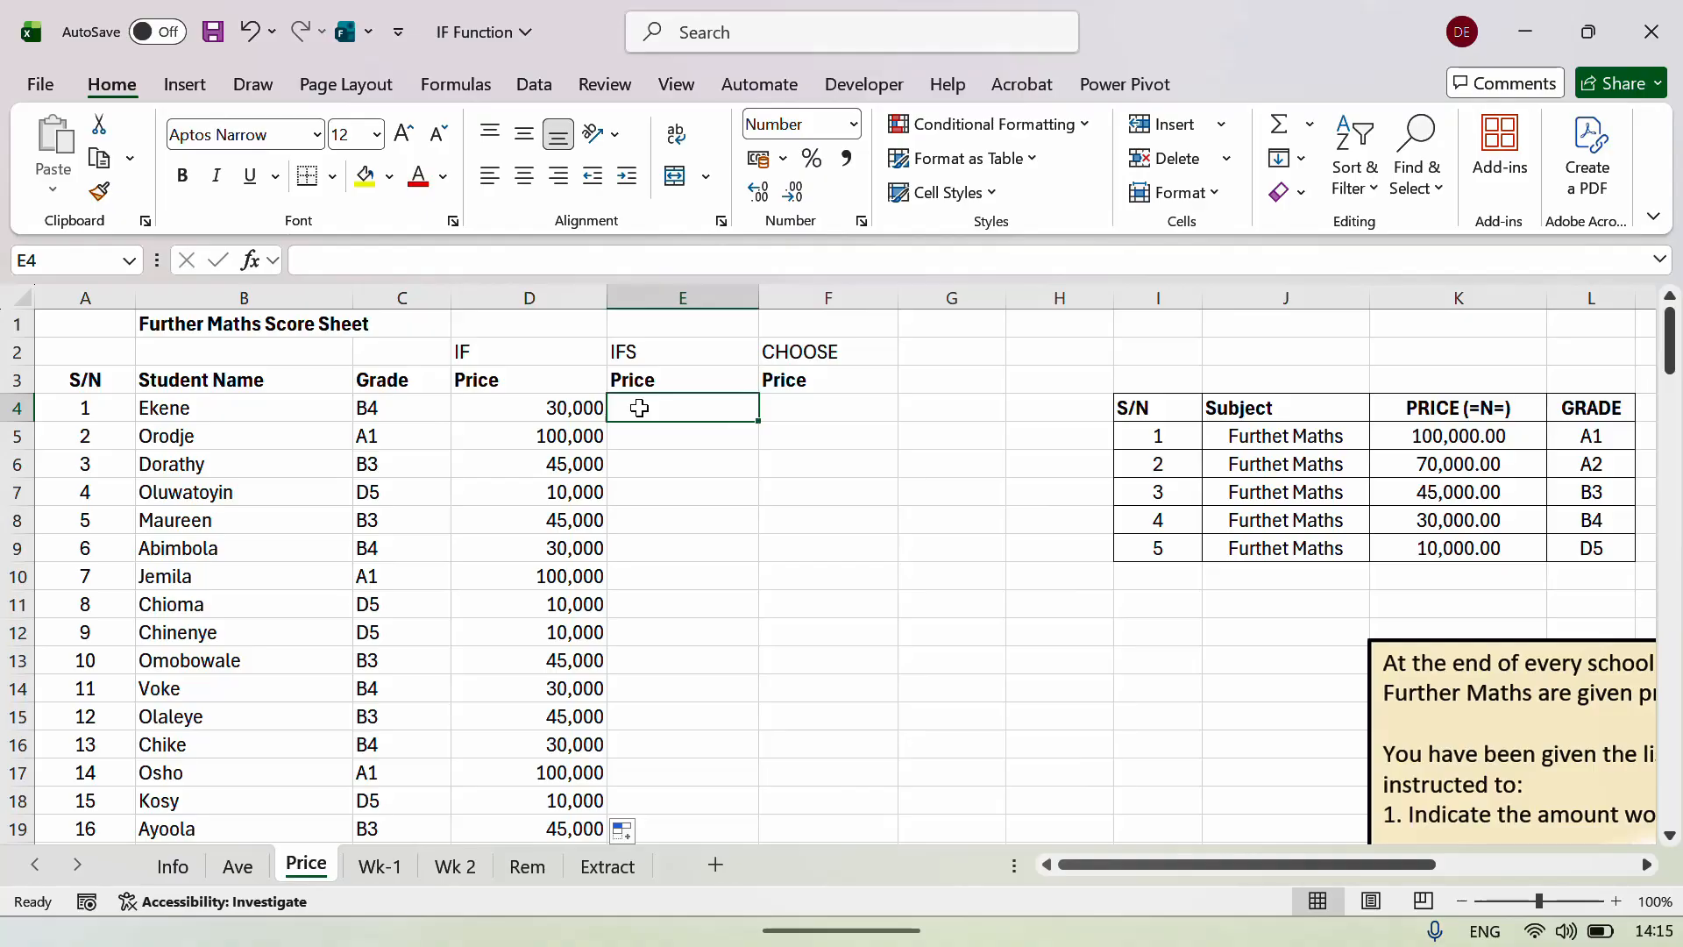
Start =IFS( in E4 with the test C4=$L$5 returning $K$5.
type("=I")
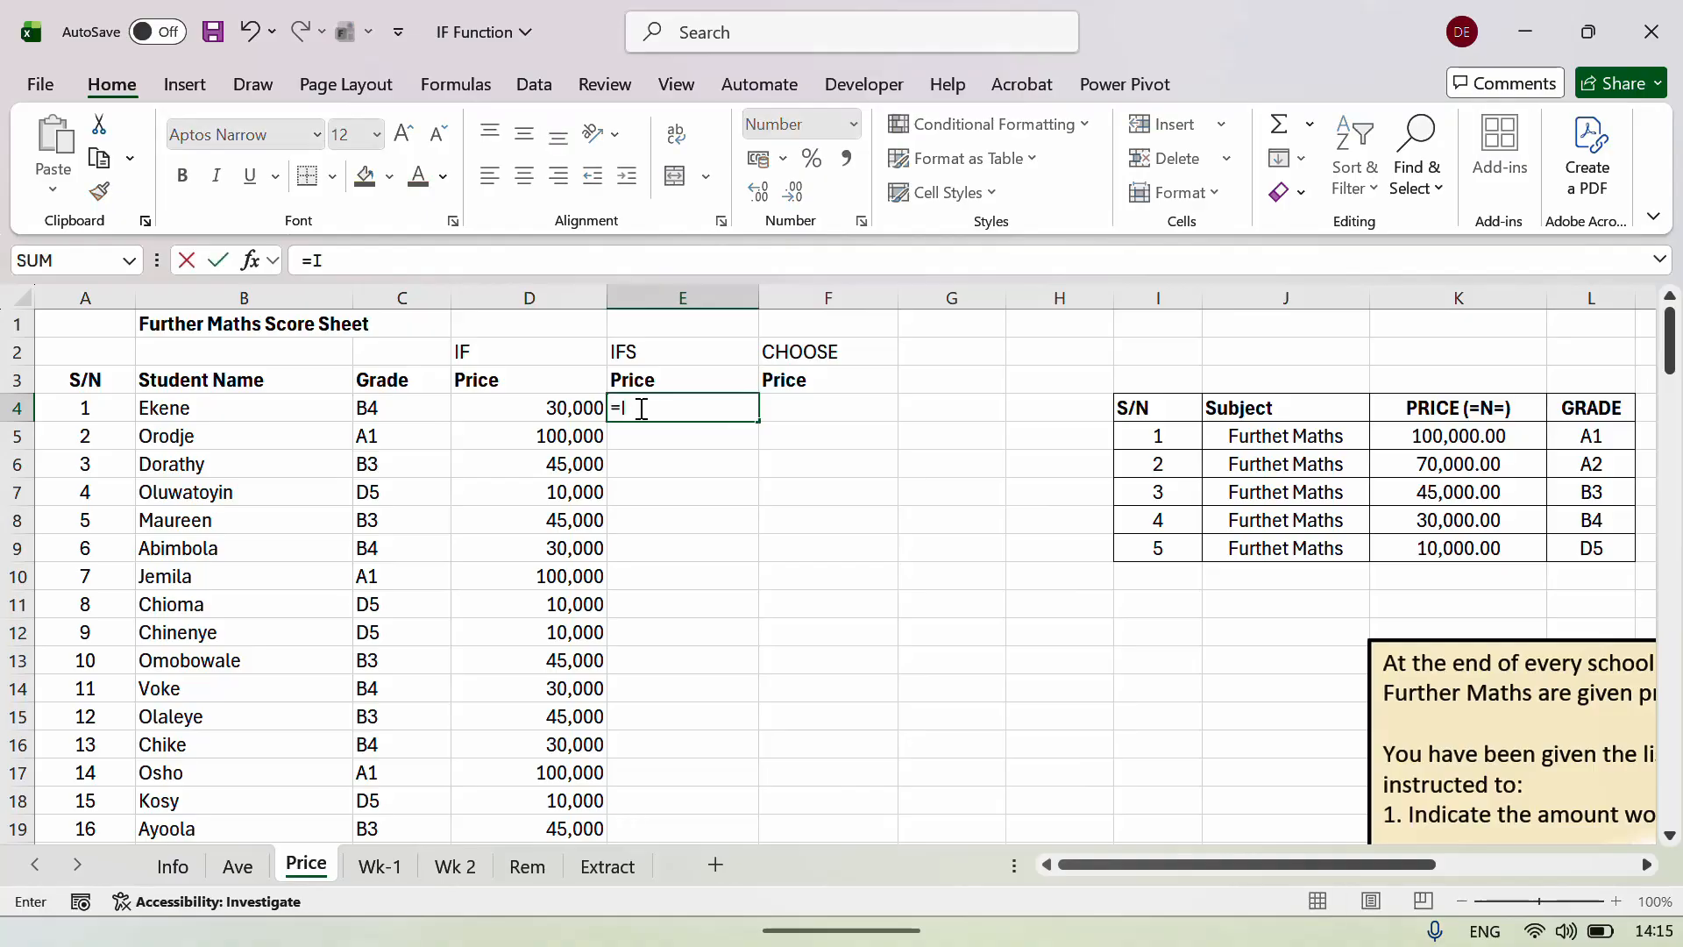
type("FS(")
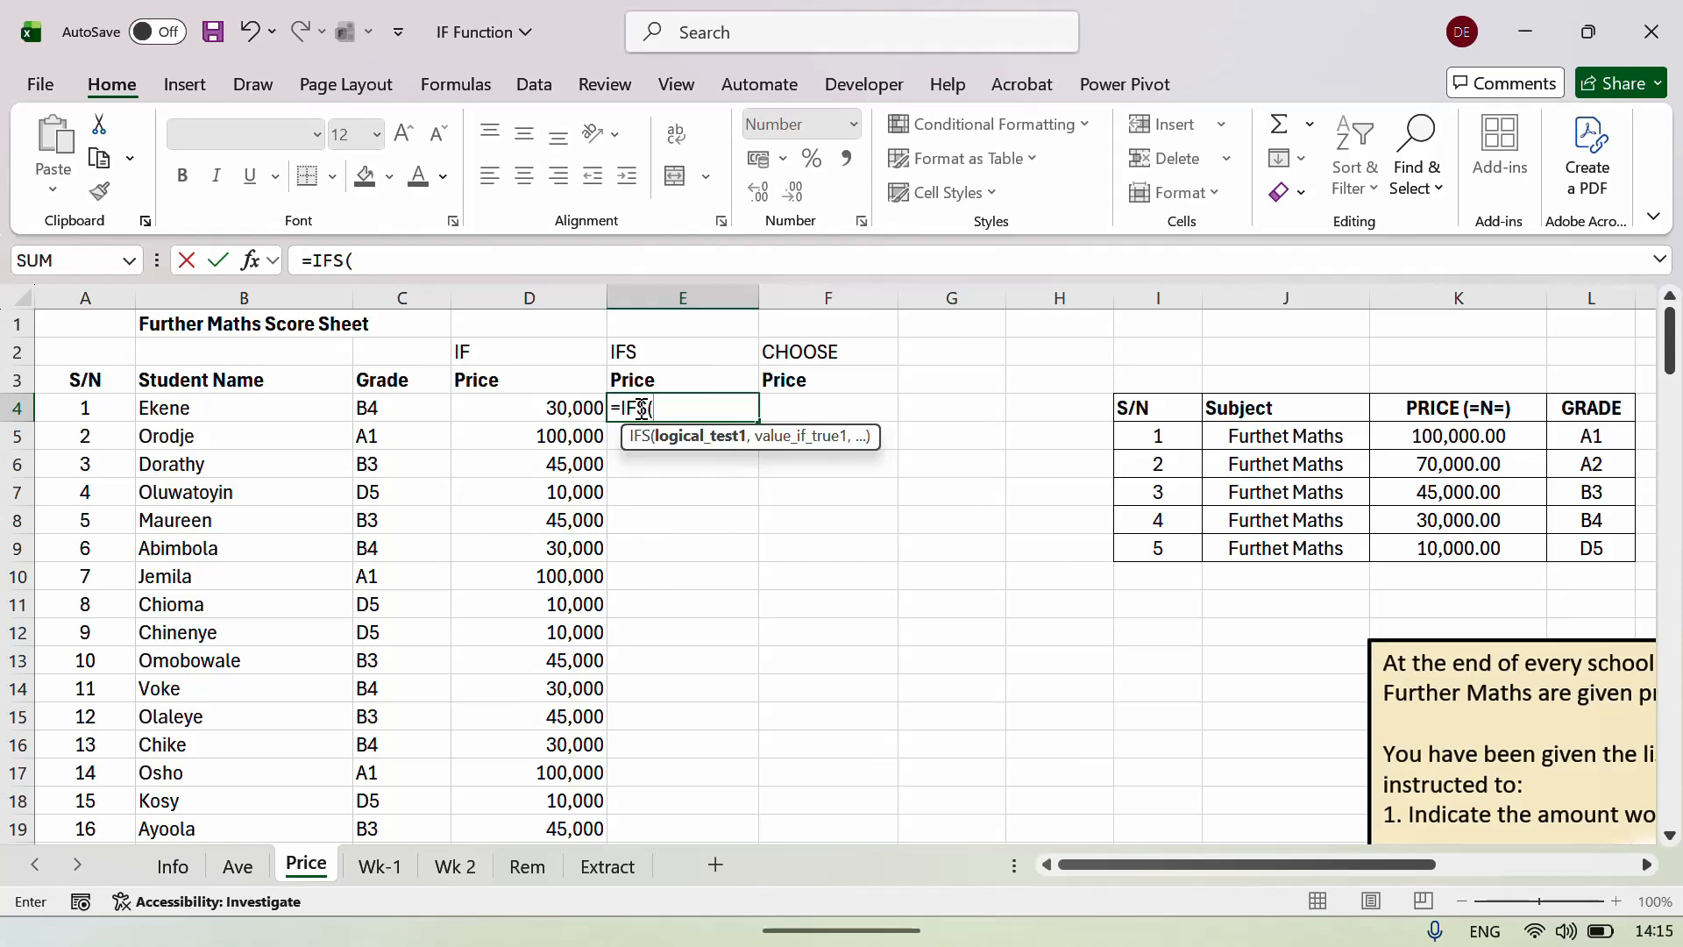
key("Left")
key("Left")
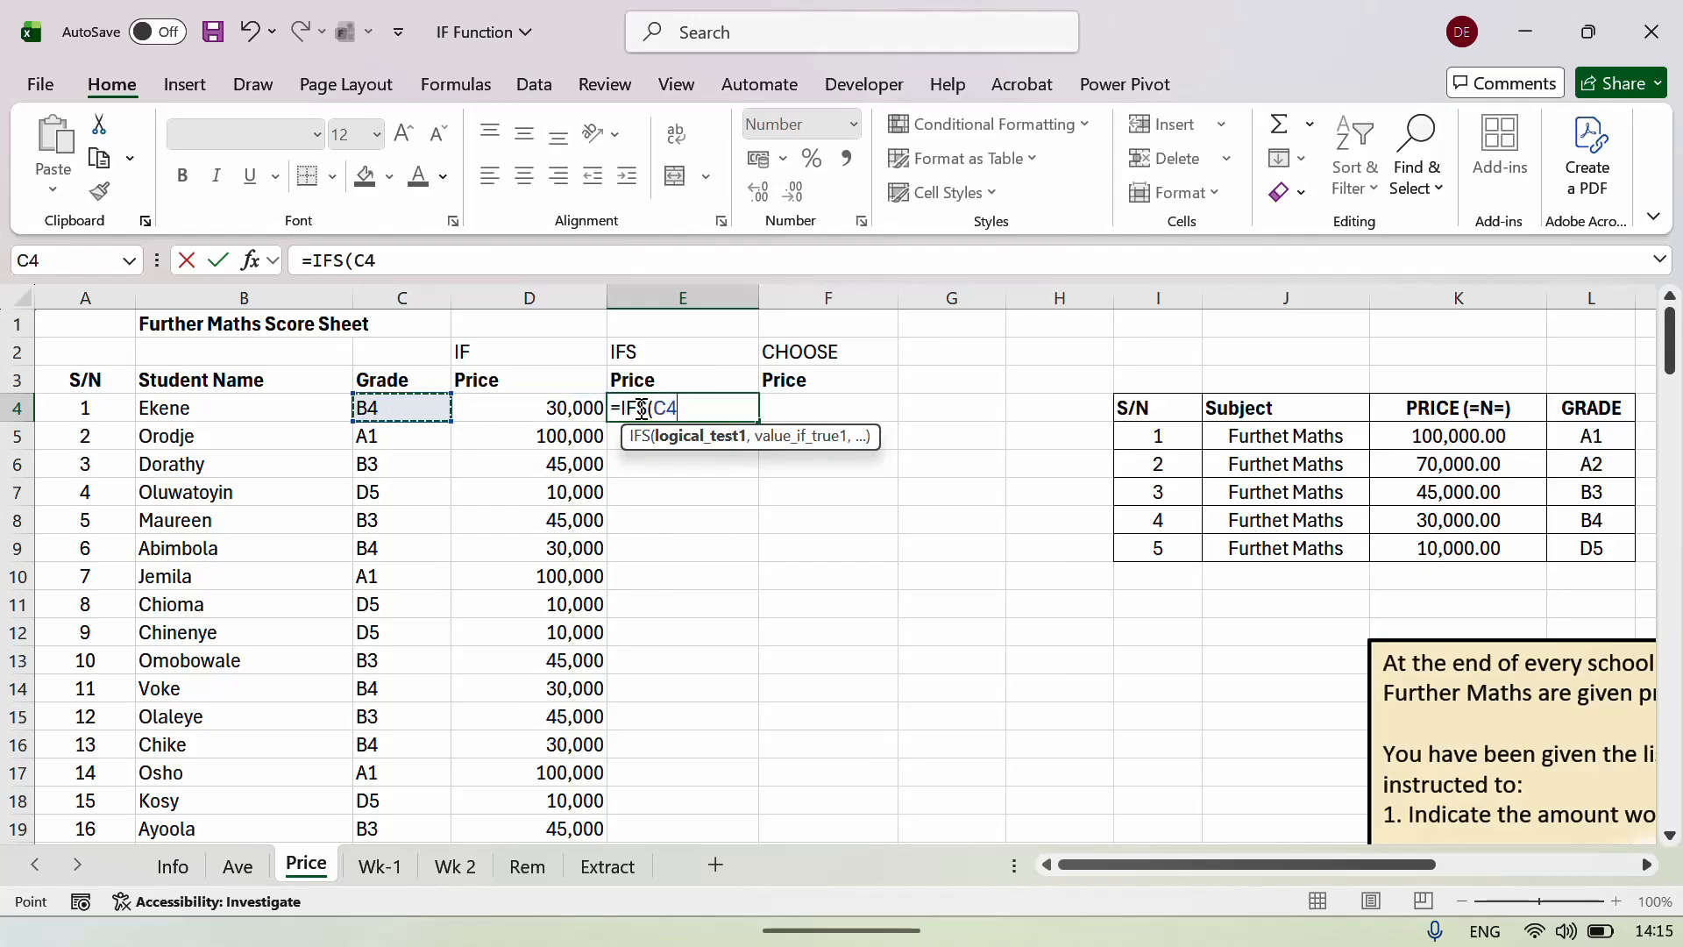
type("=")
left_click(1575, 435)
key("F4")
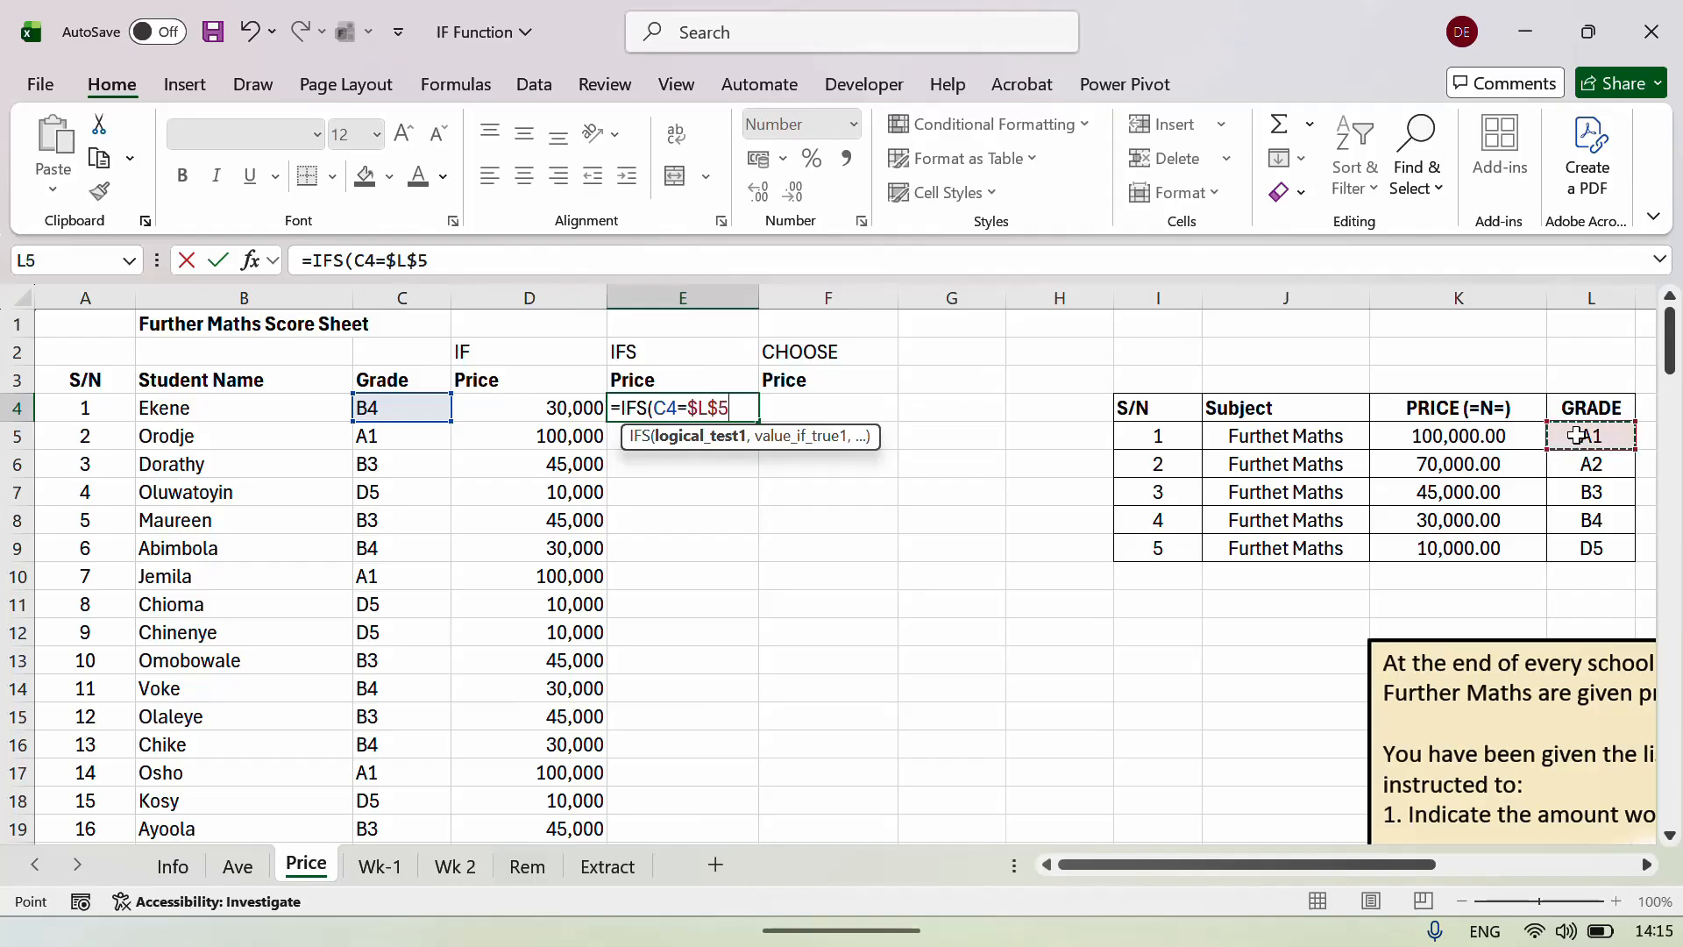
type(",")
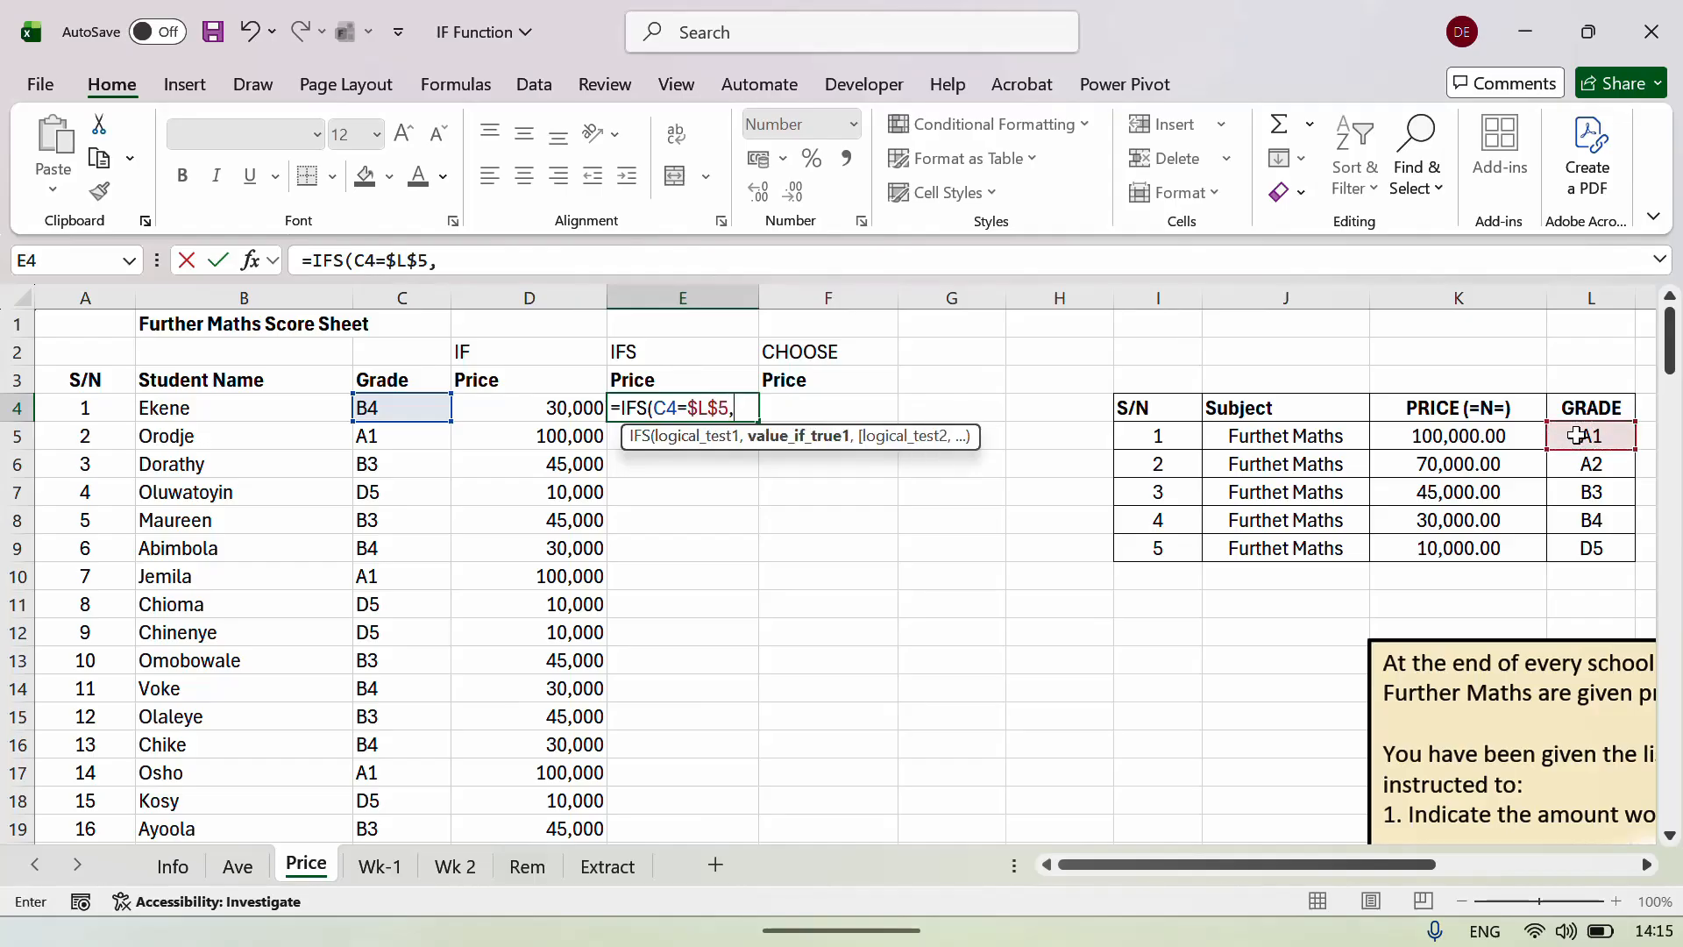
left_click(1462, 438)
key("F4")
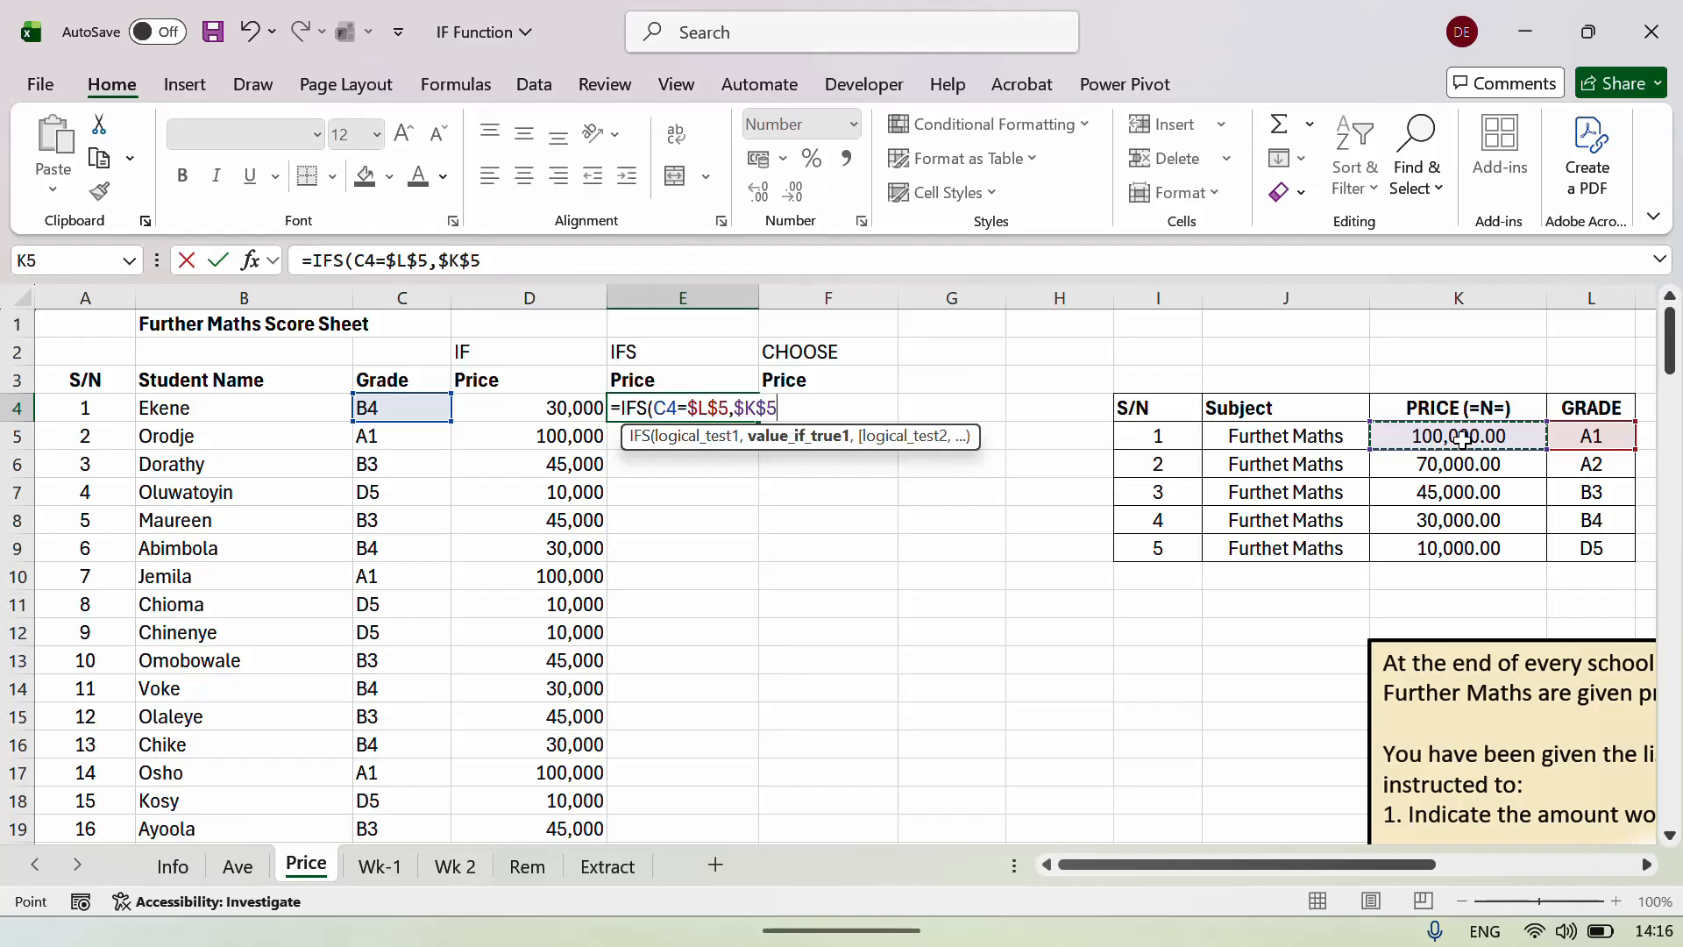
type(",")
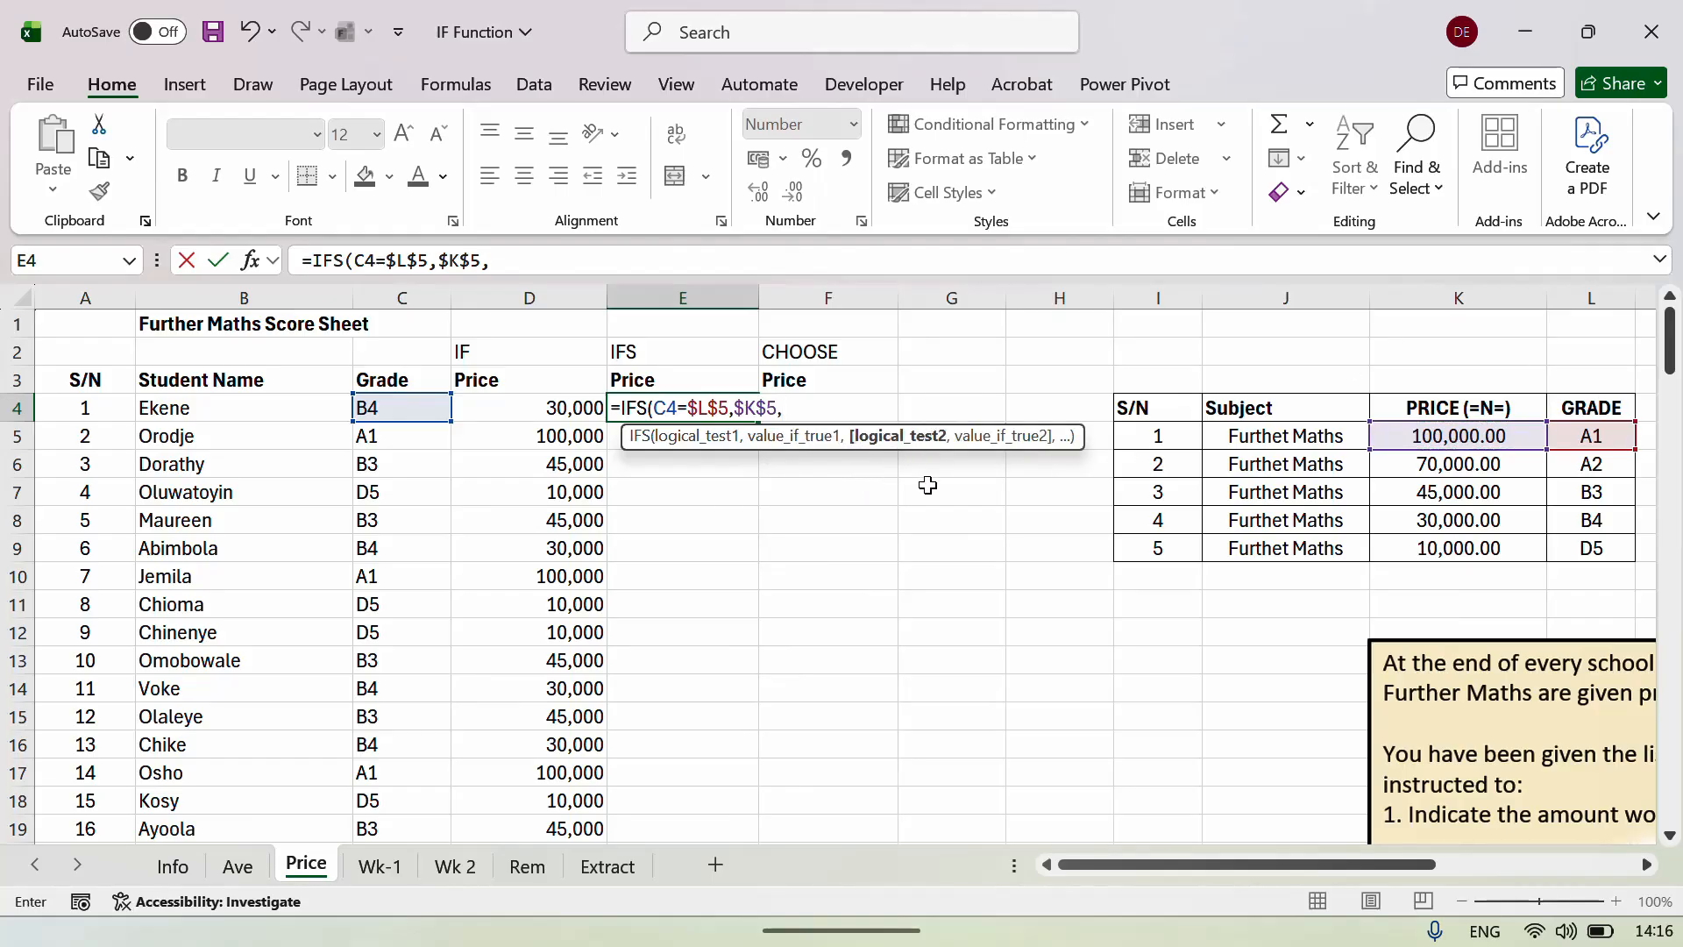
Add the second IFS test C4=$L$6 for grade A2.
left_click(401, 410)
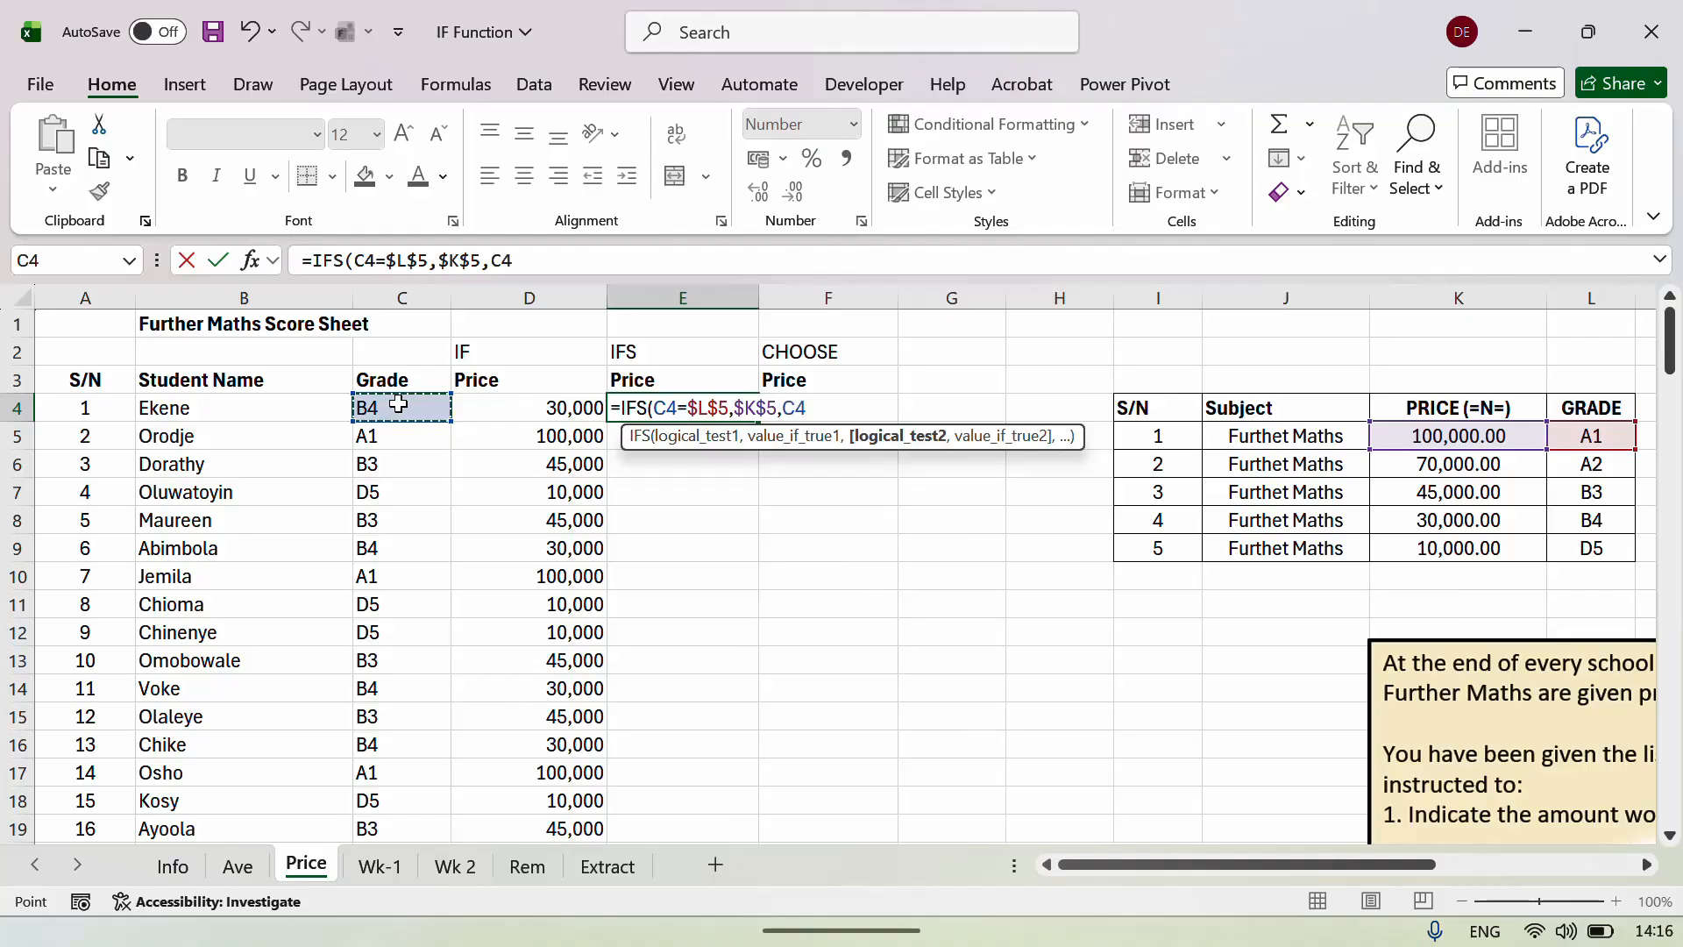
type("=")
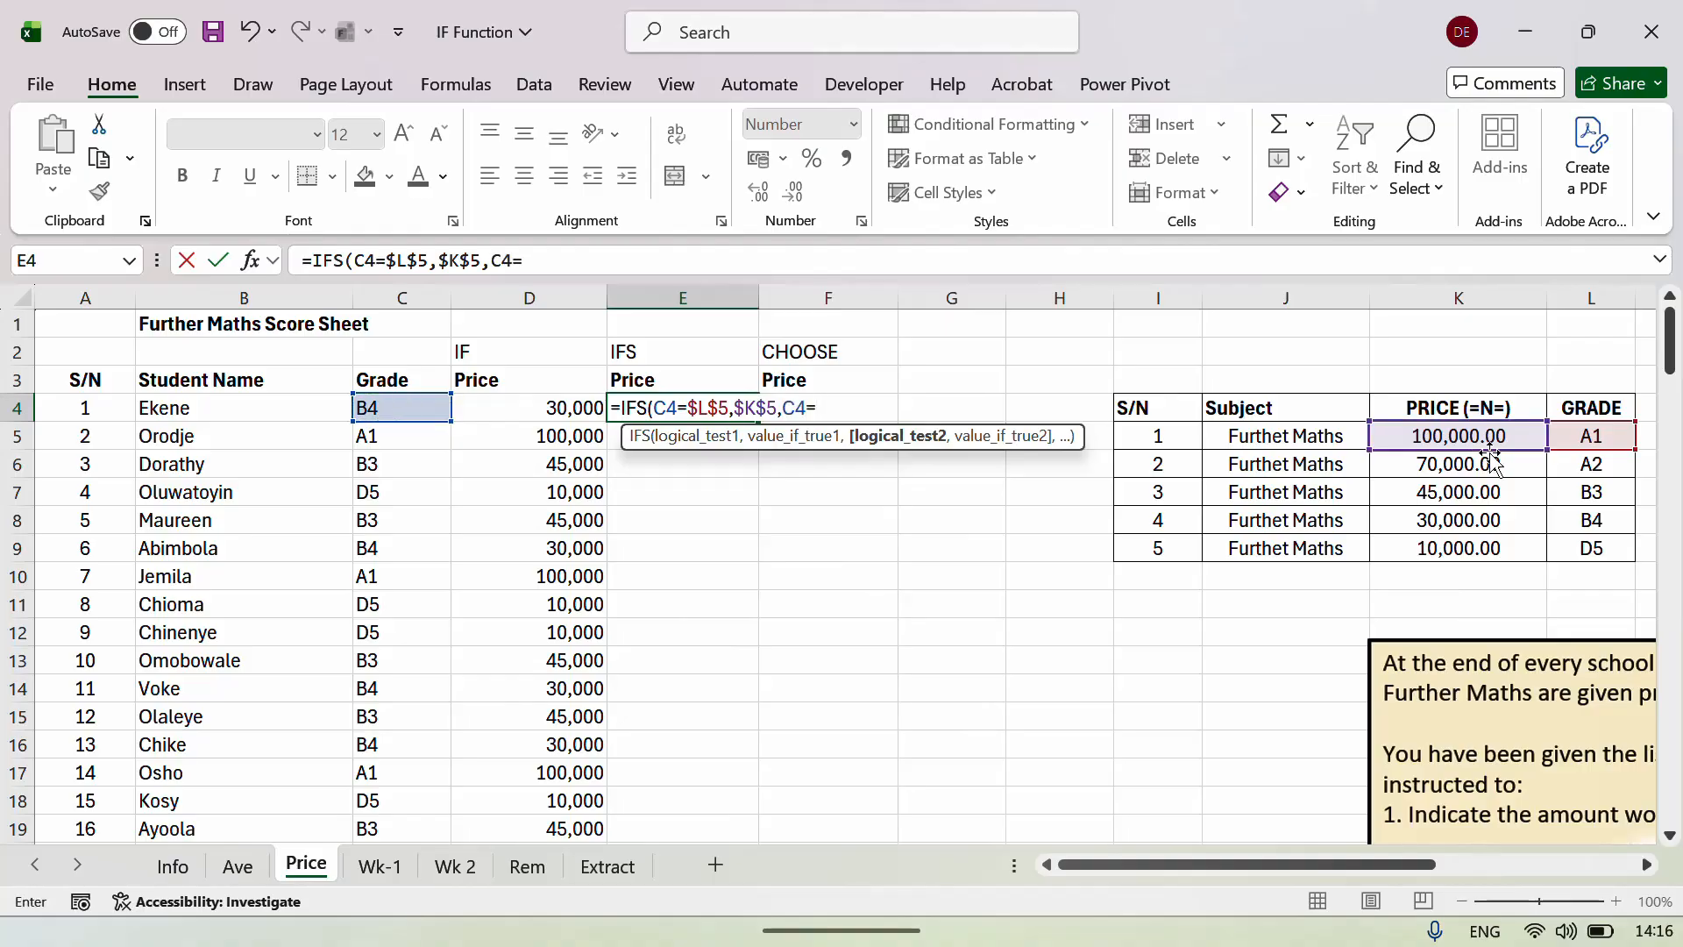
left_click(1593, 465)
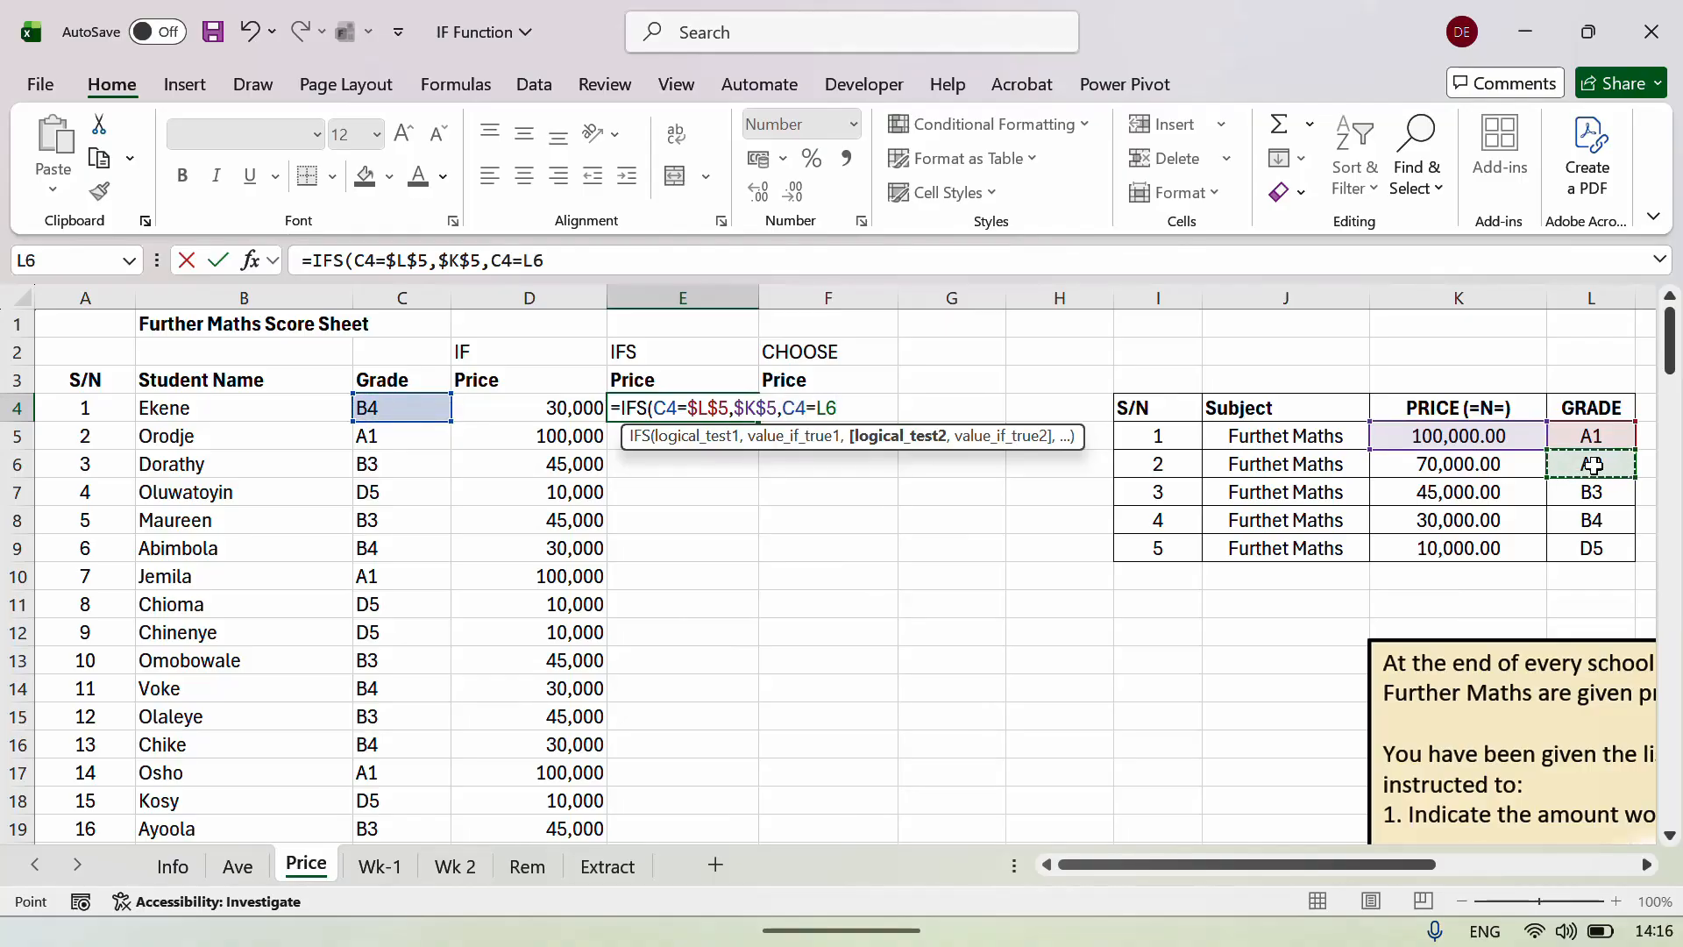
key("F4")
type(",")
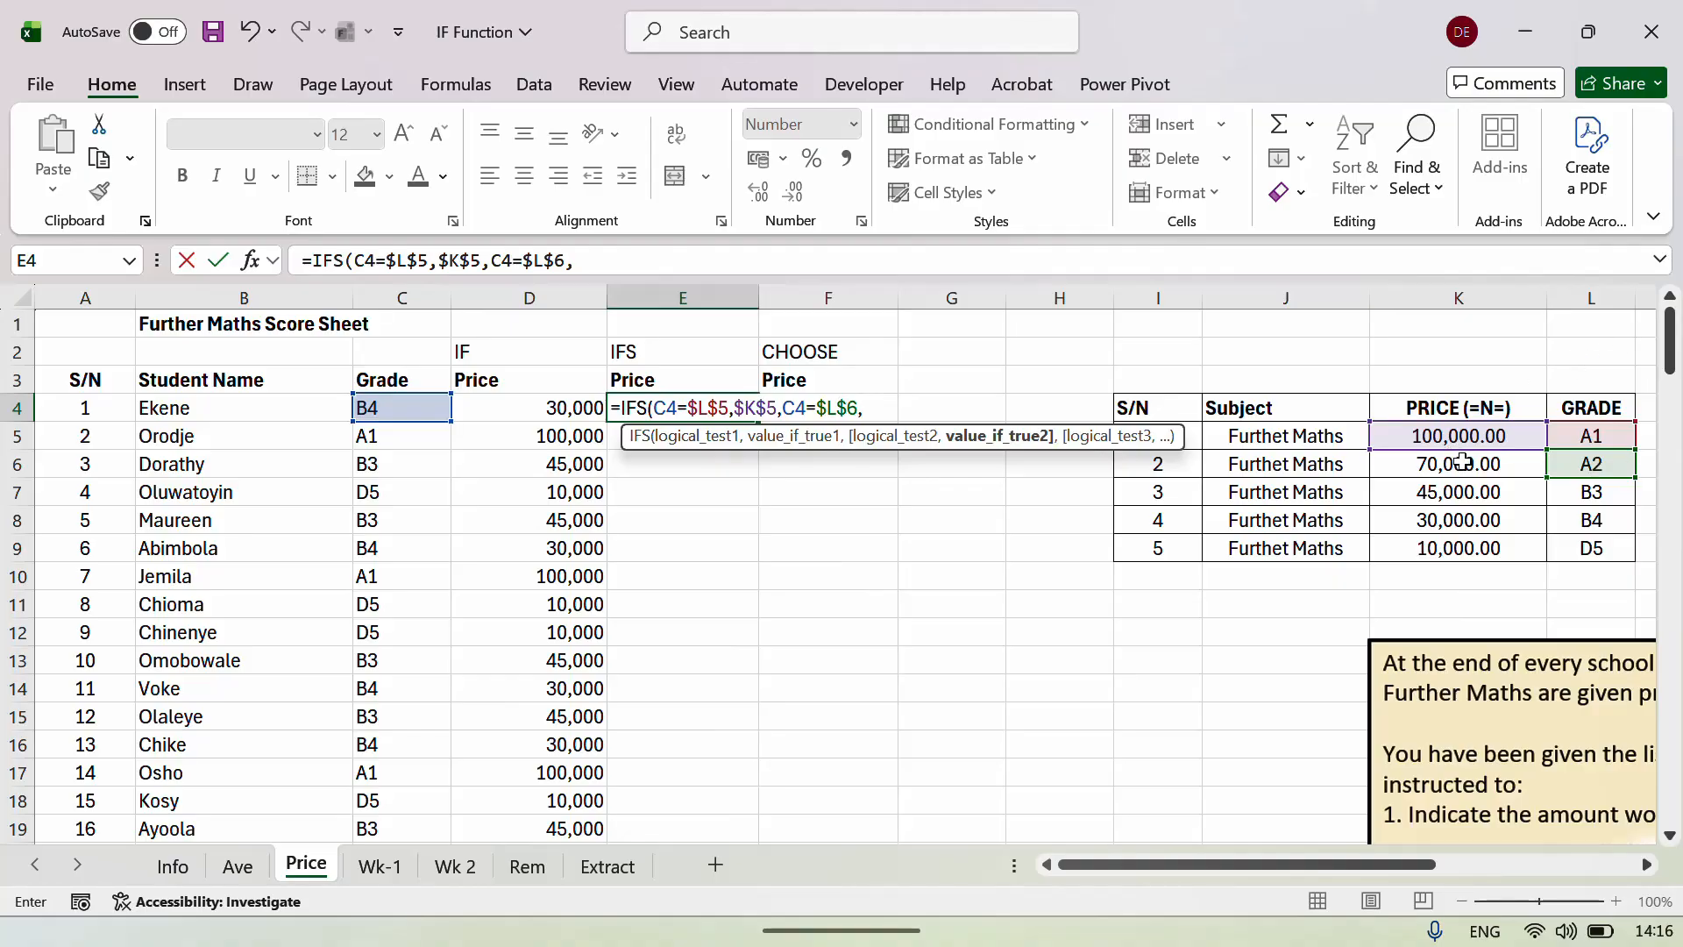
Add $K$6 as the A2 result, then the B3 test C4=$L$7 returning $K$7.
left_click(1462, 462)
key("F4")
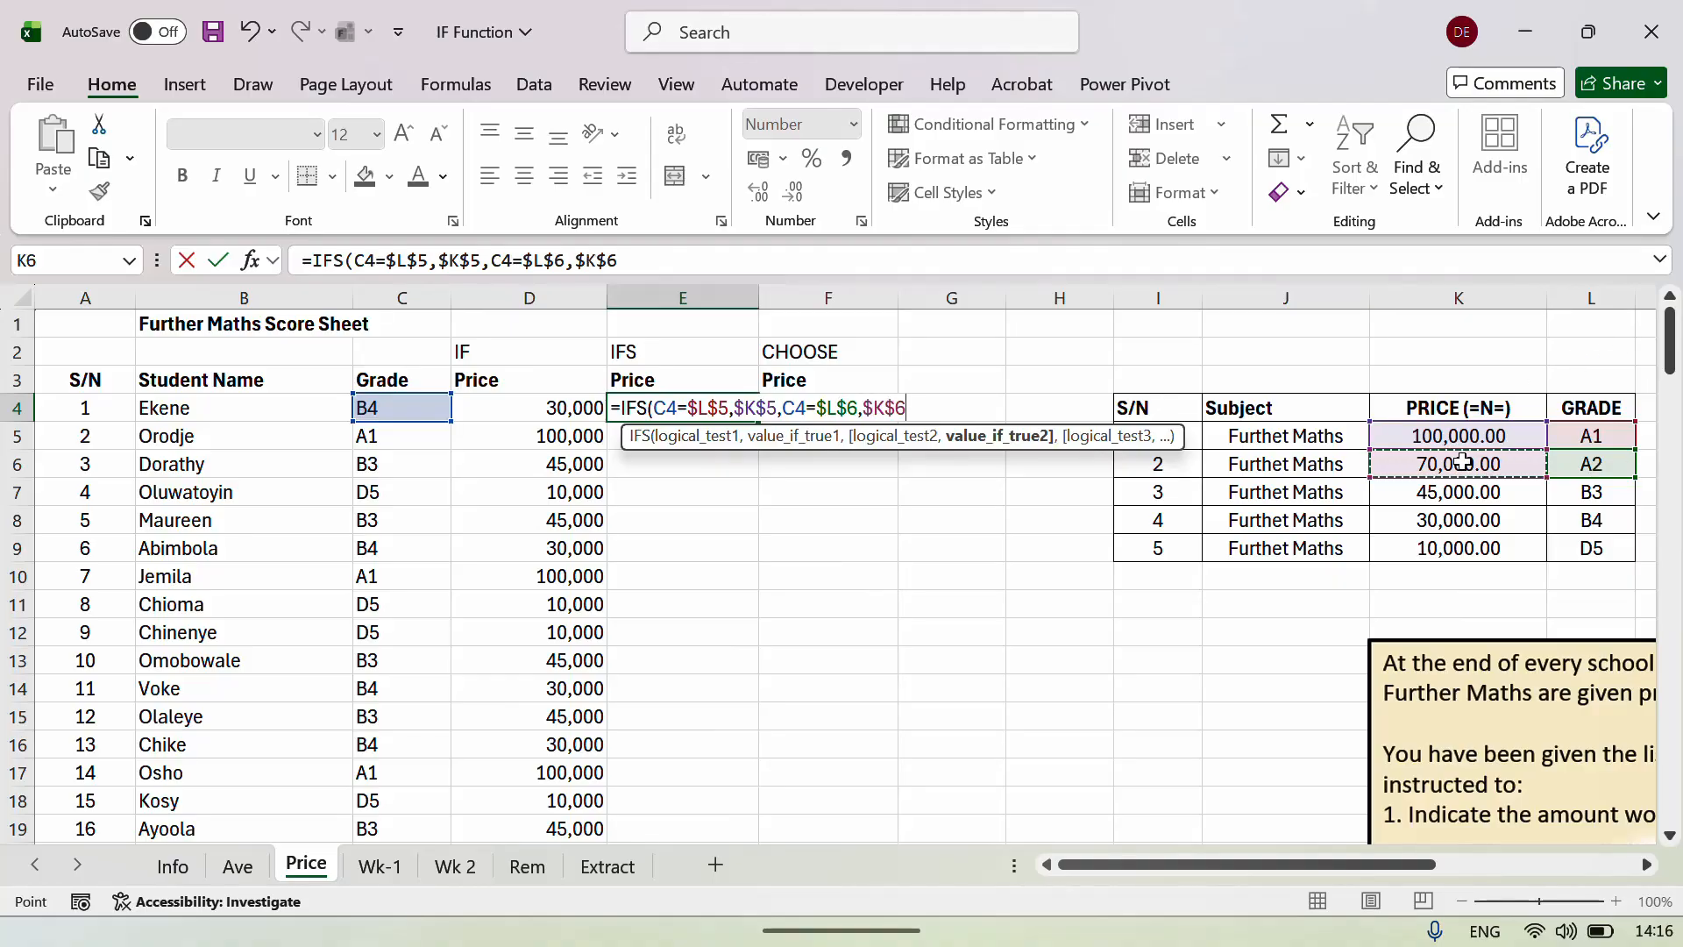
type(",")
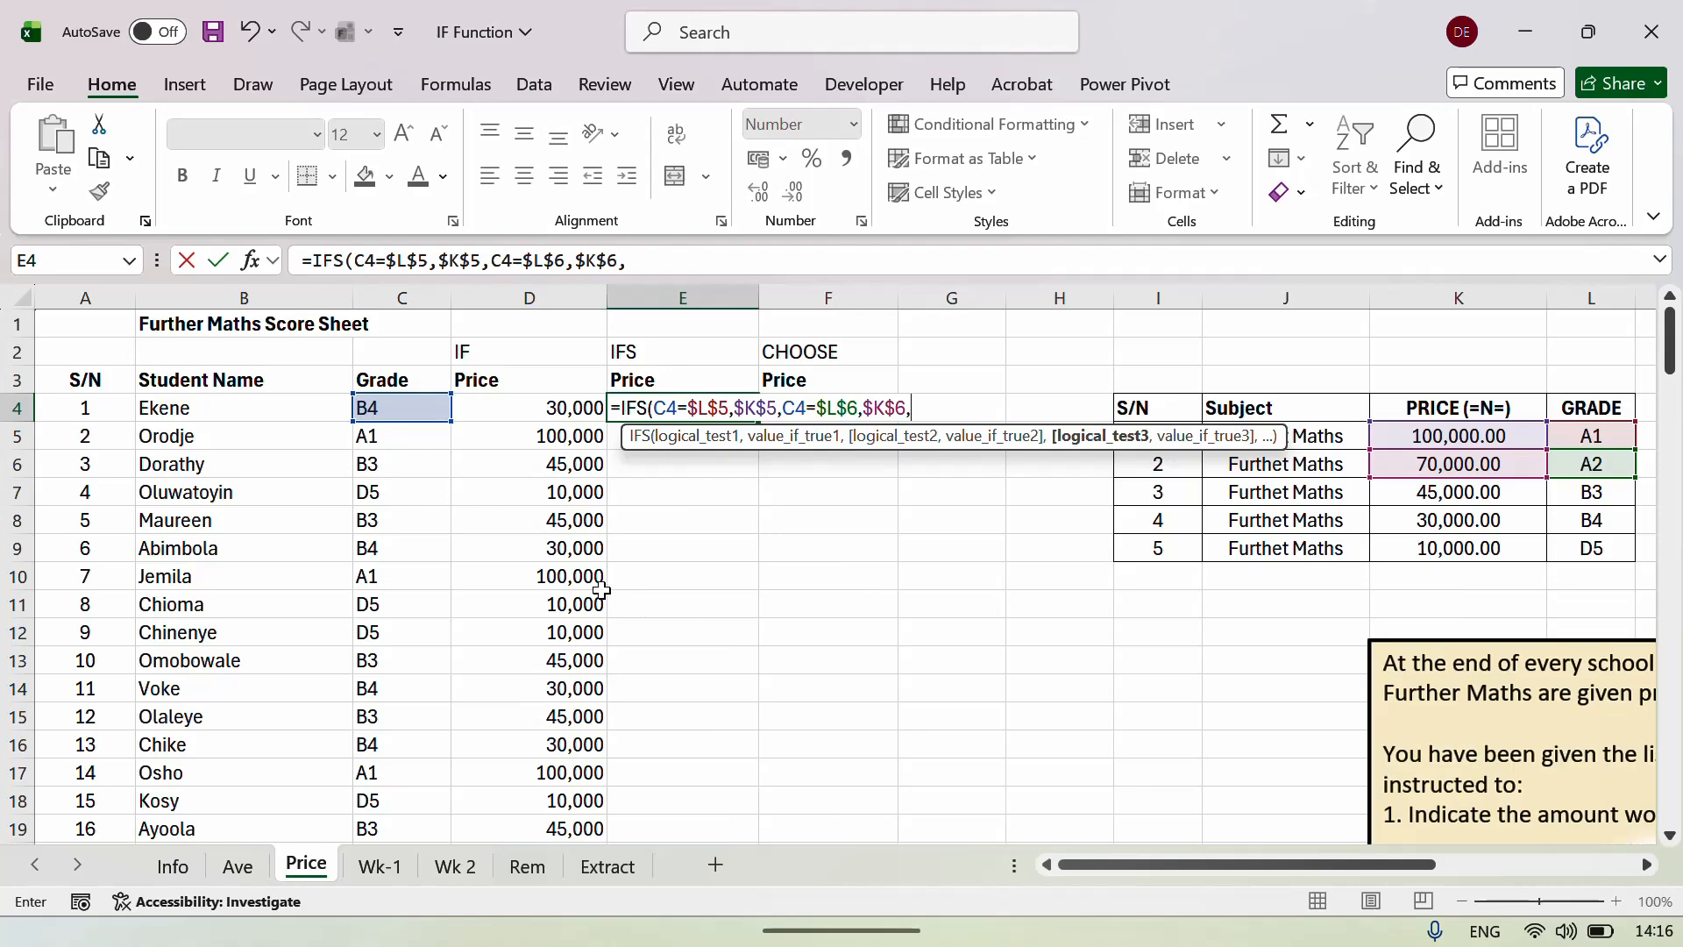
left_click(389, 410)
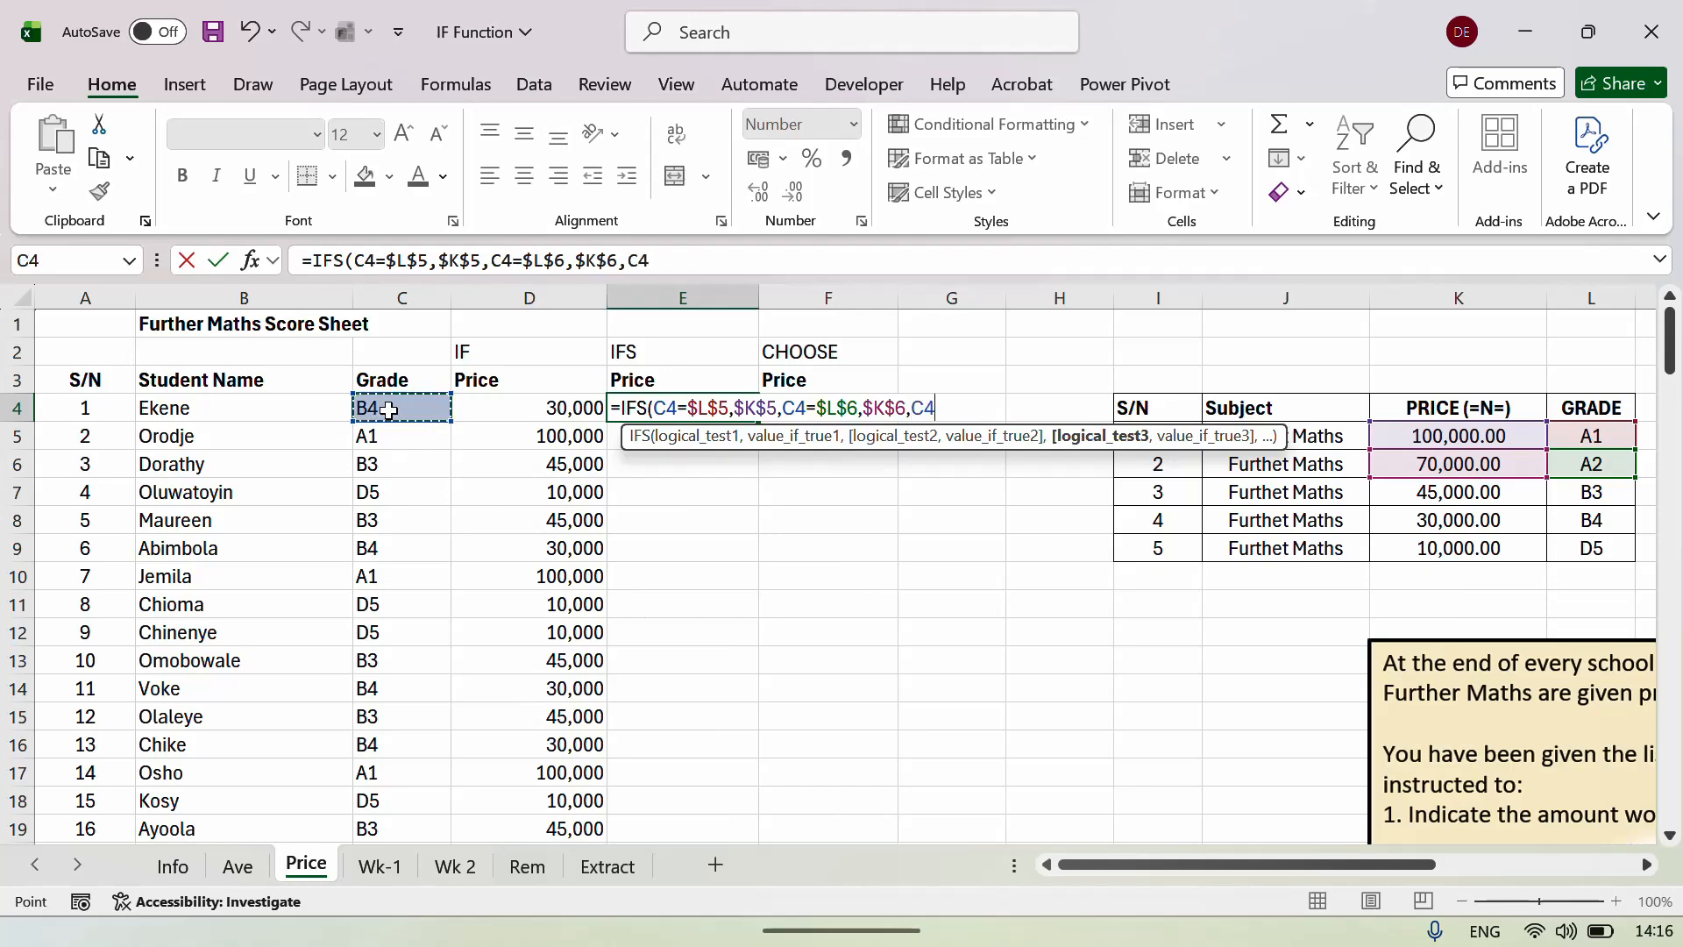
type("=")
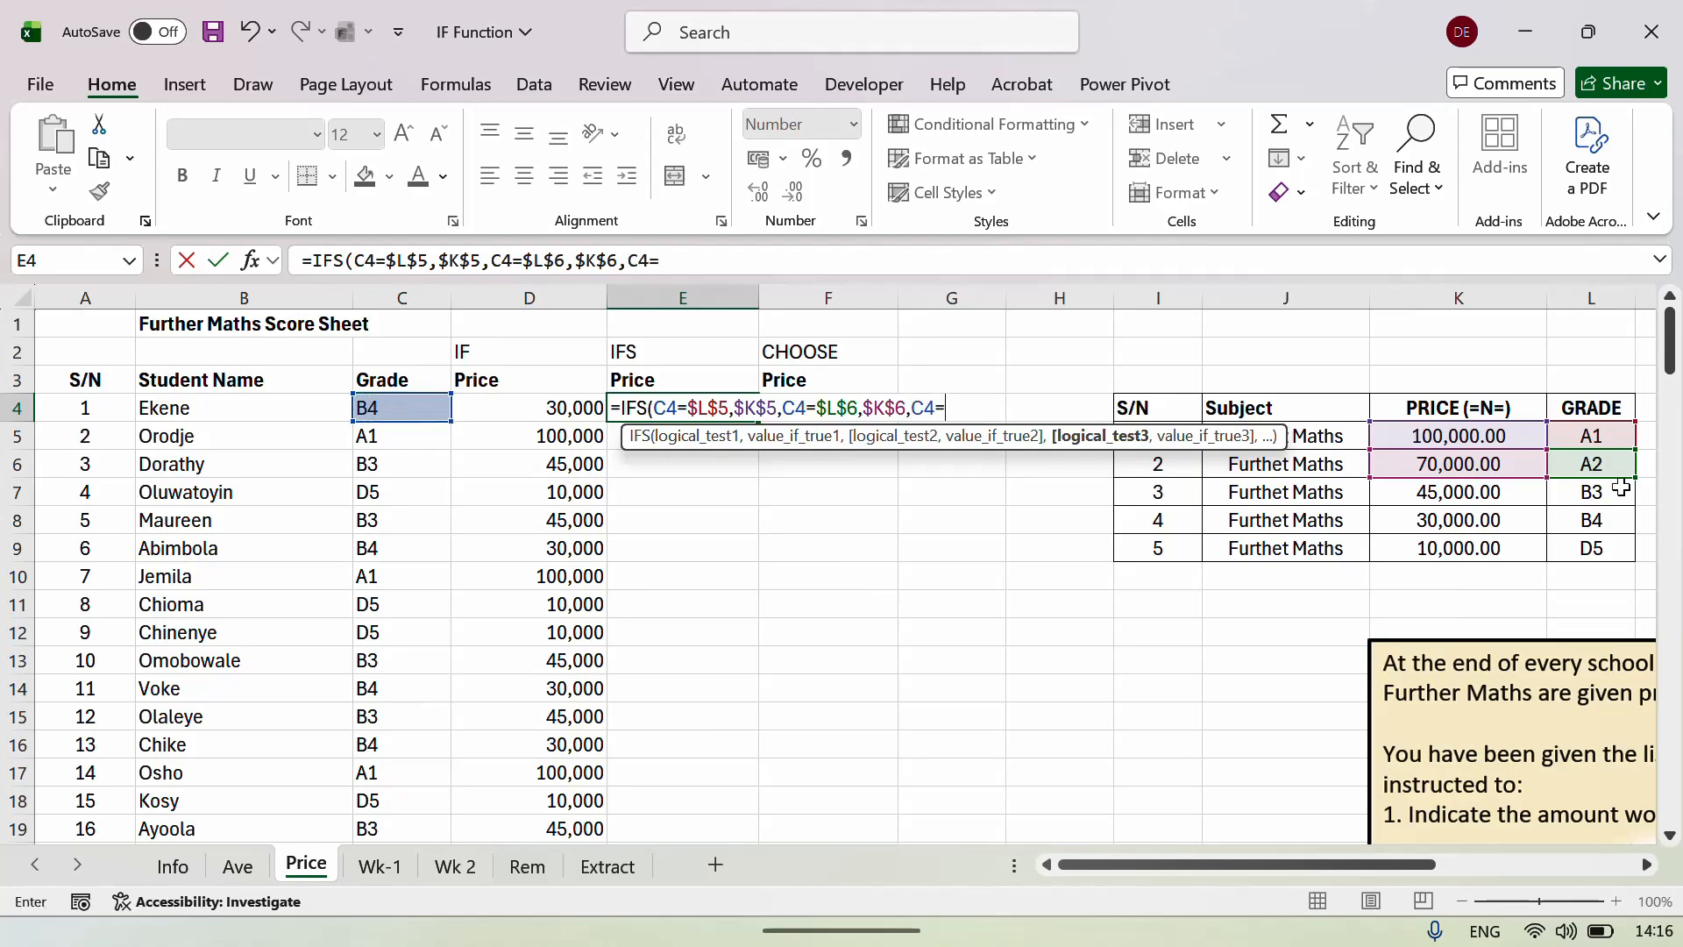
left_click(1598, 492)
key("F4")
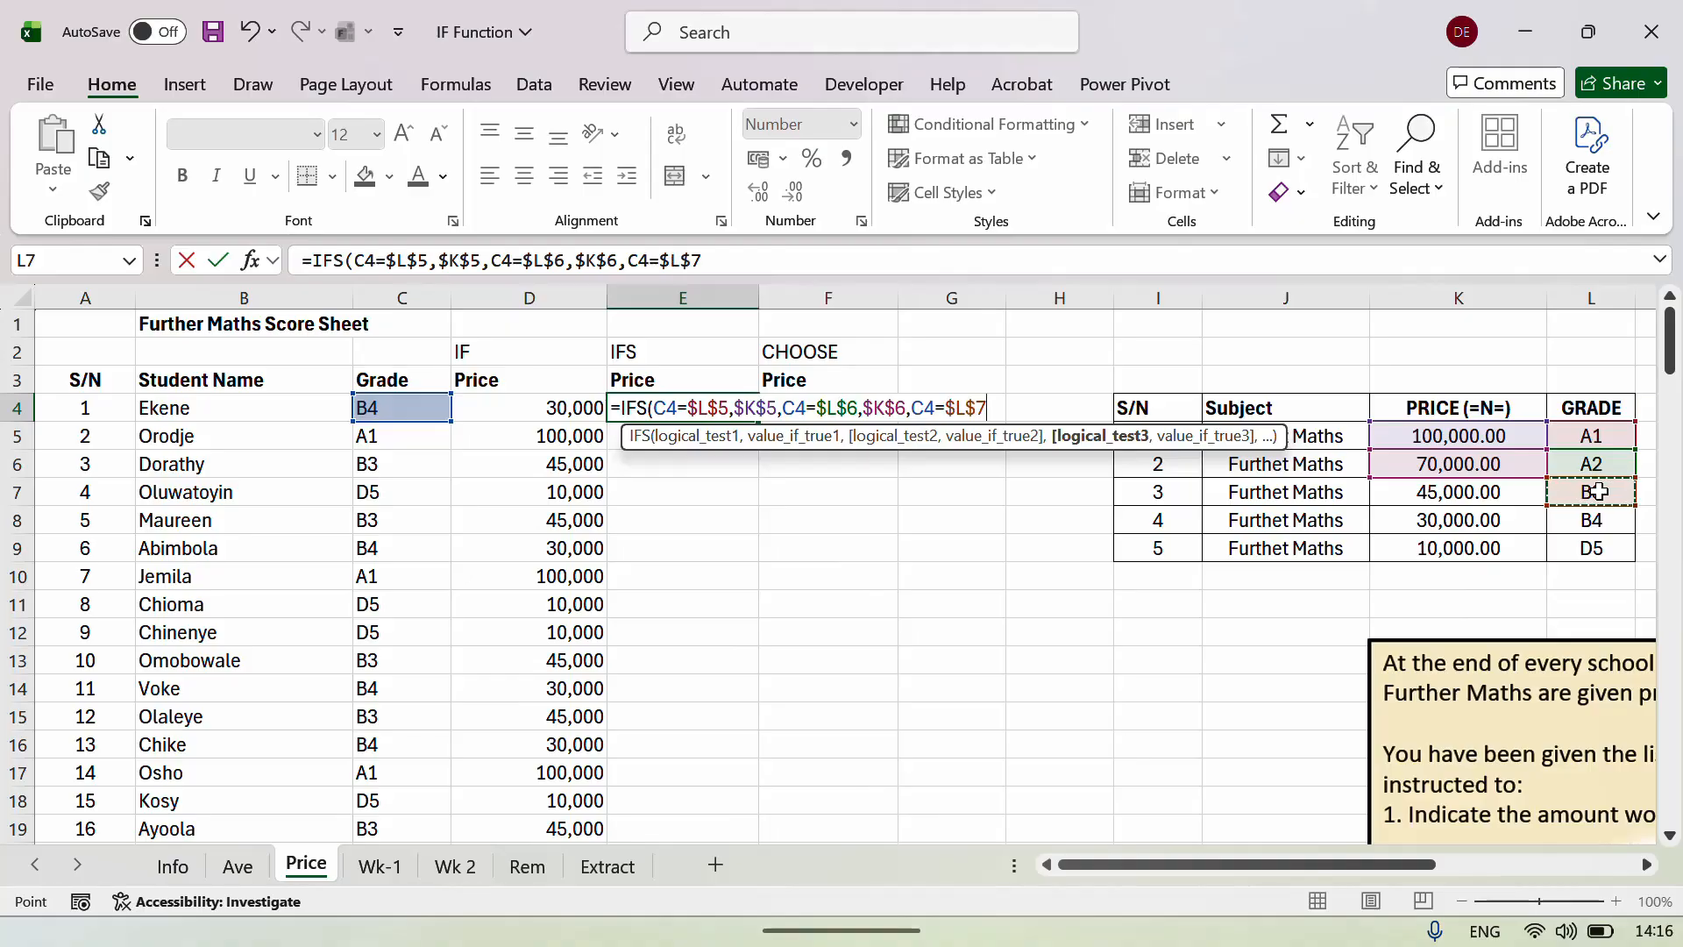
type(",")
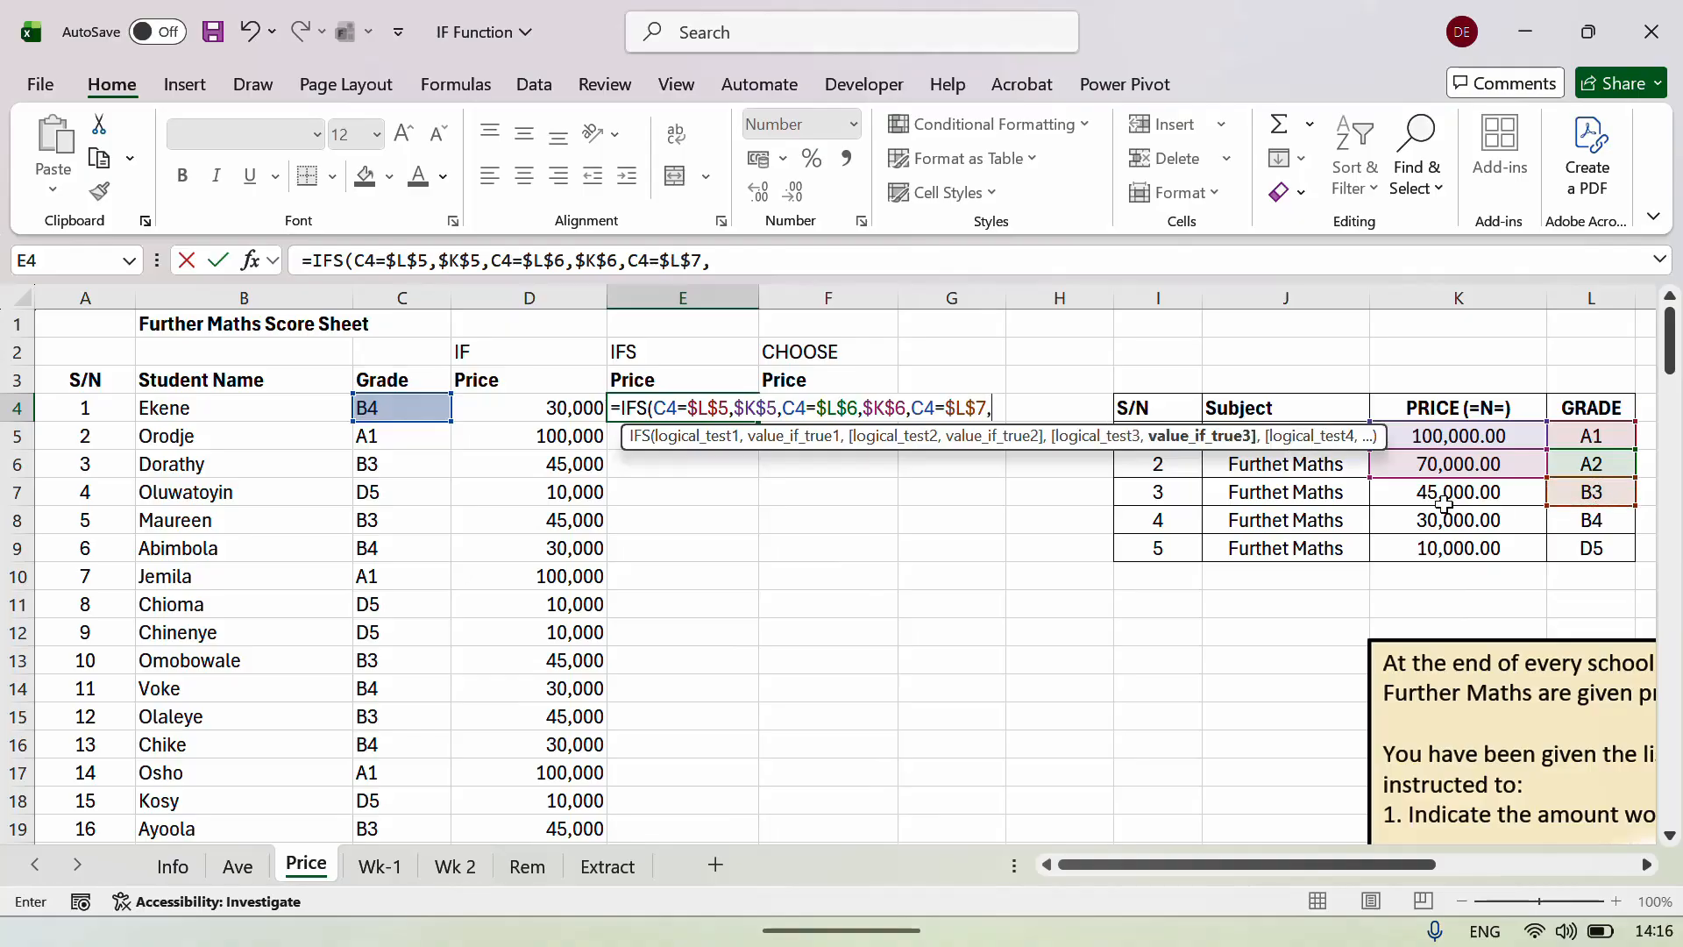
left_click(1445, 496)
key("F4")
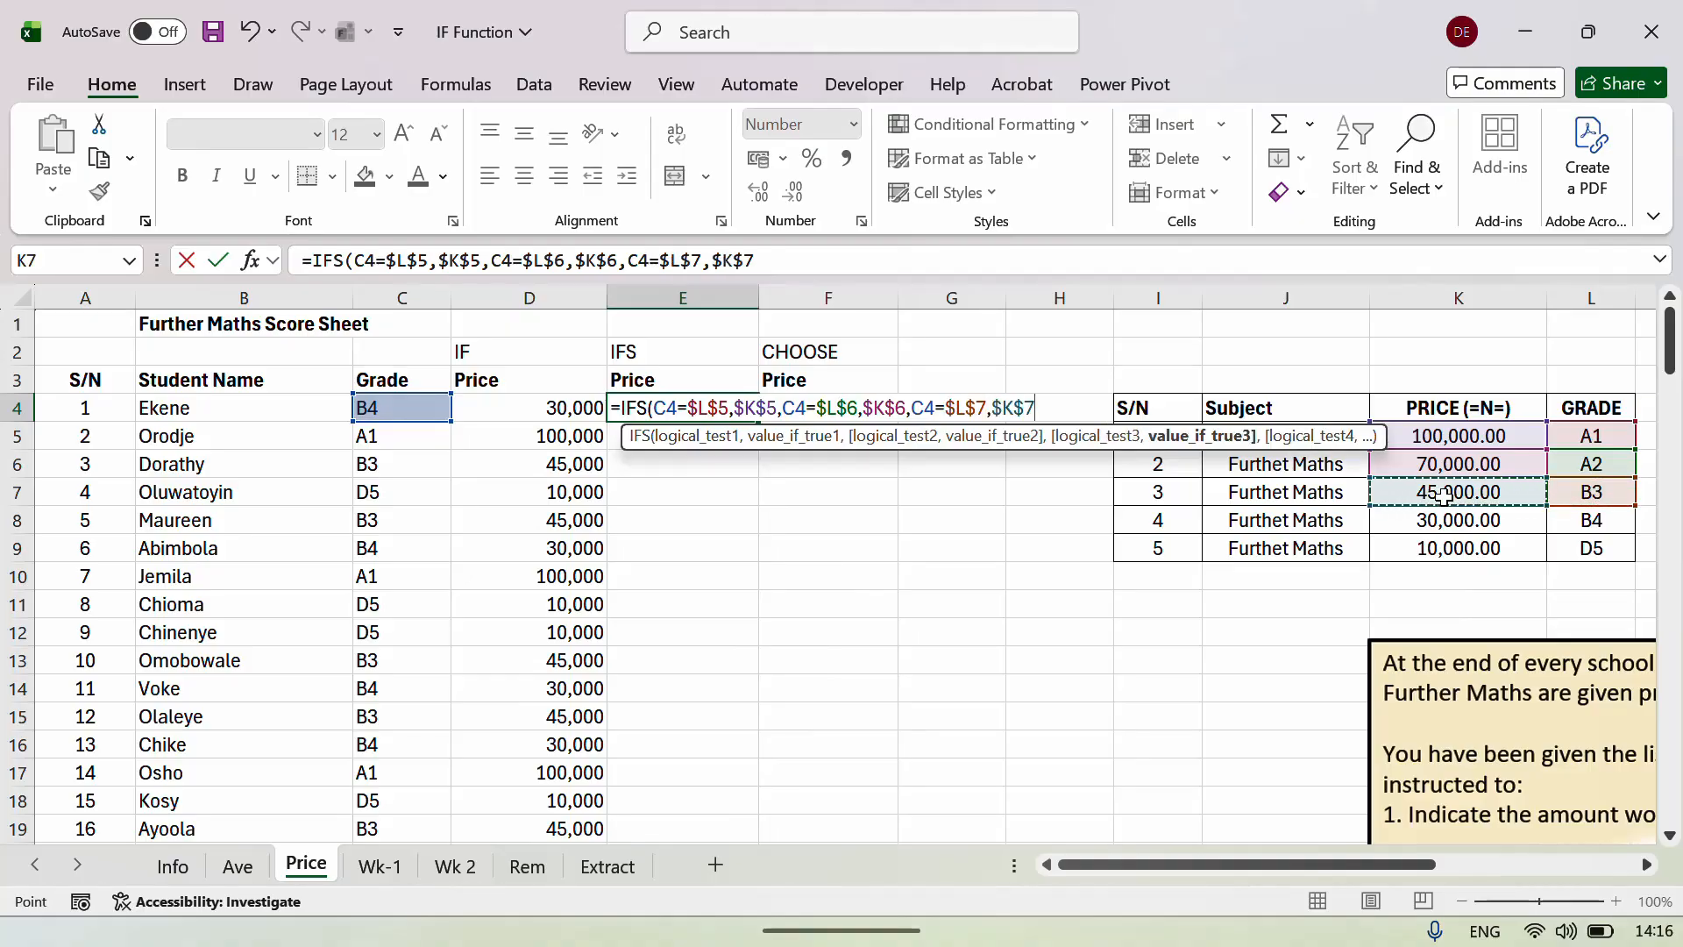
type(",")
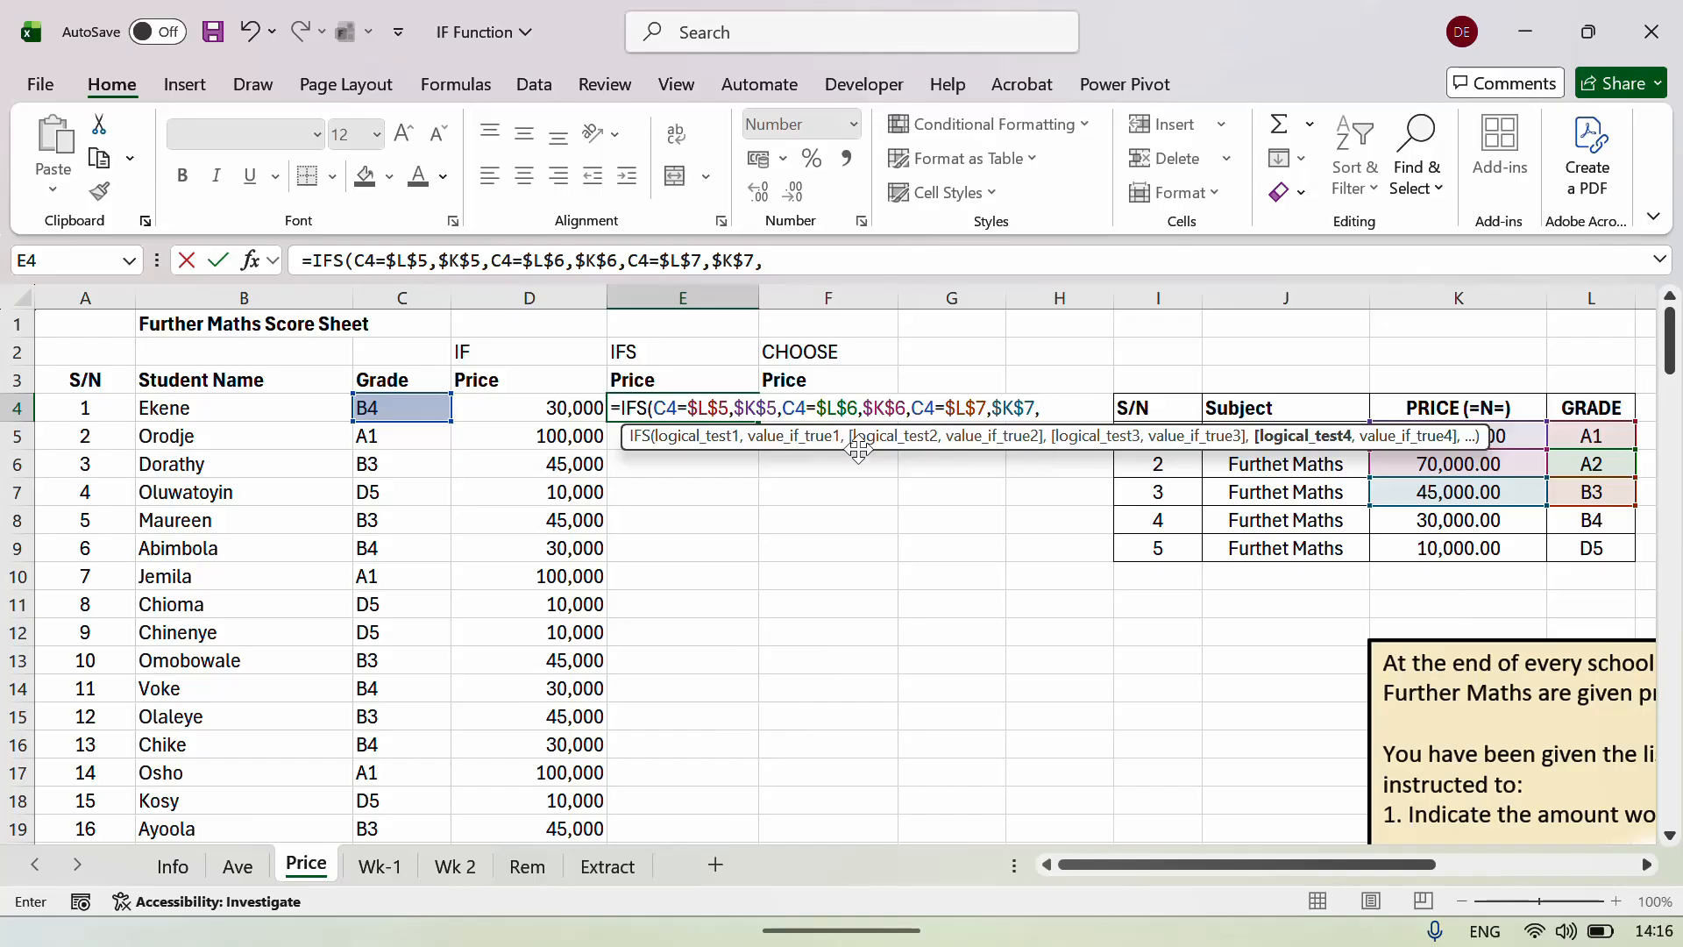
Add the B4 test comparing C4 with L8, returning $K$8.
left_click(375, 411)
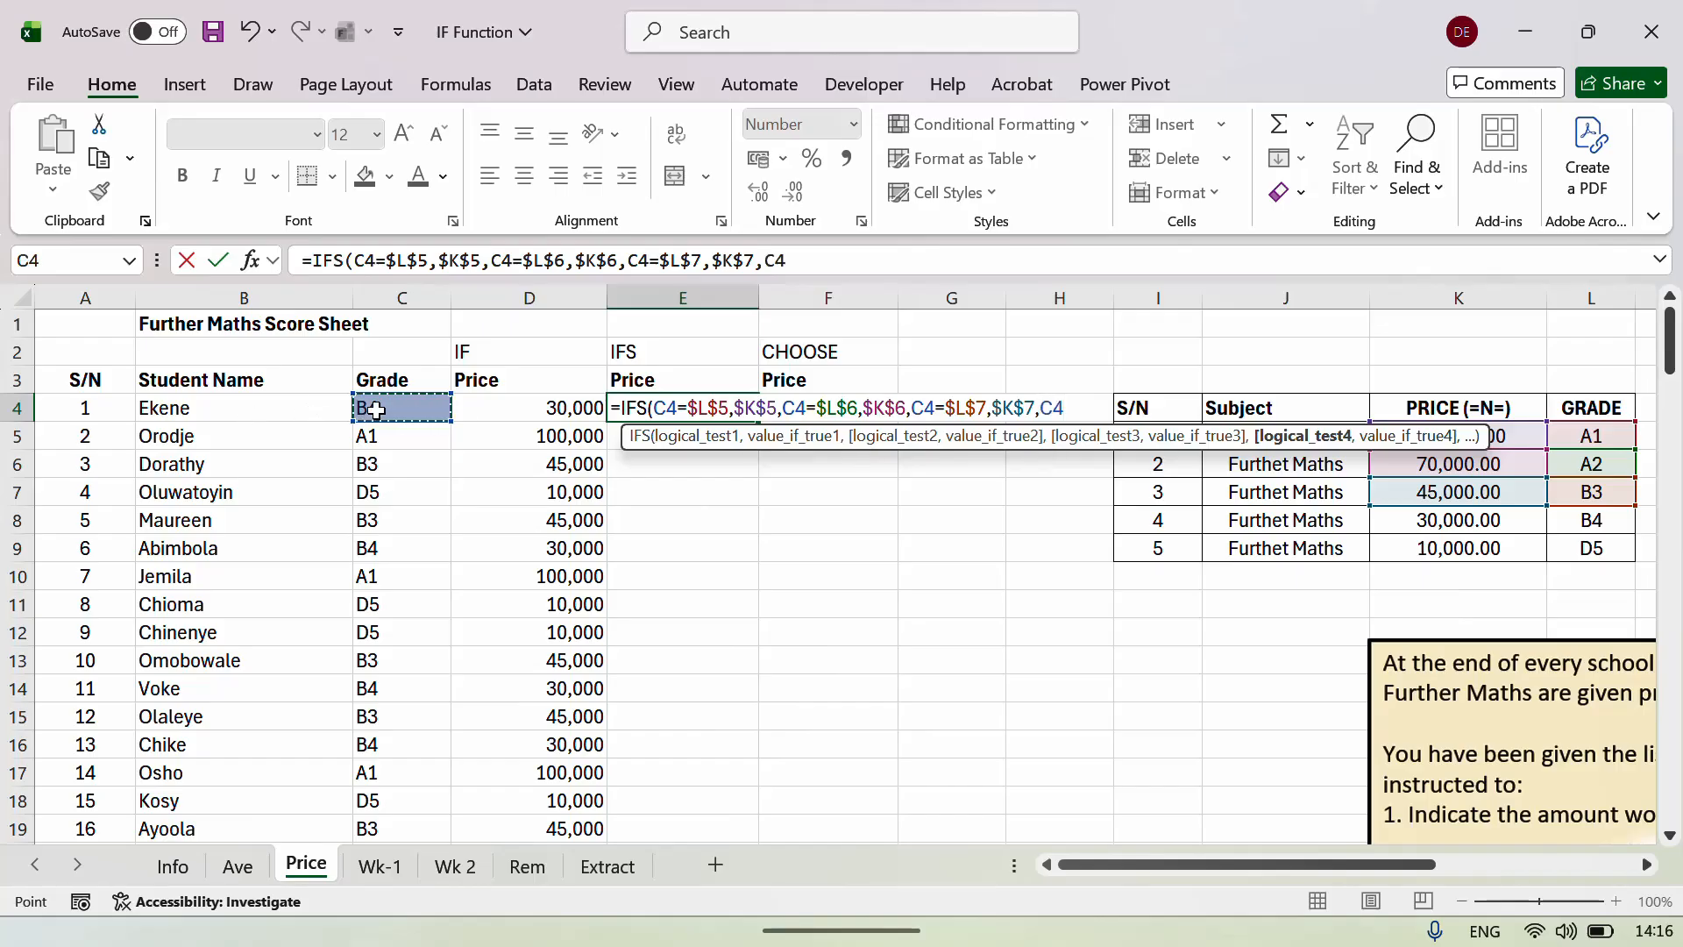
type("=")
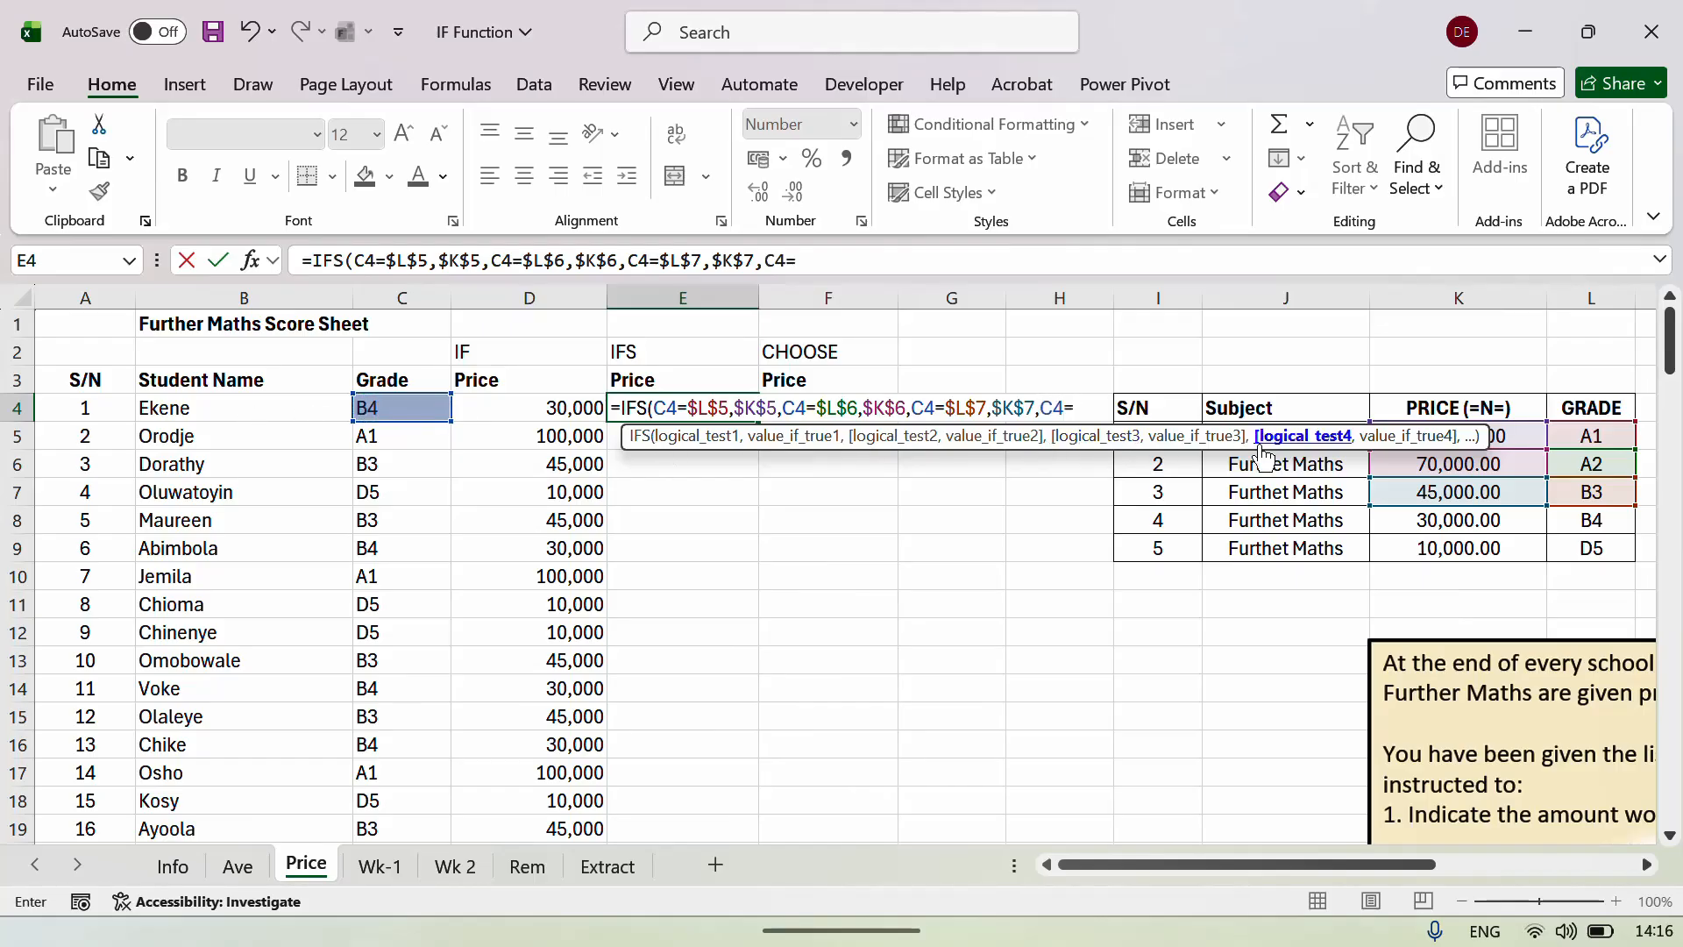
left_click(1595, 517)
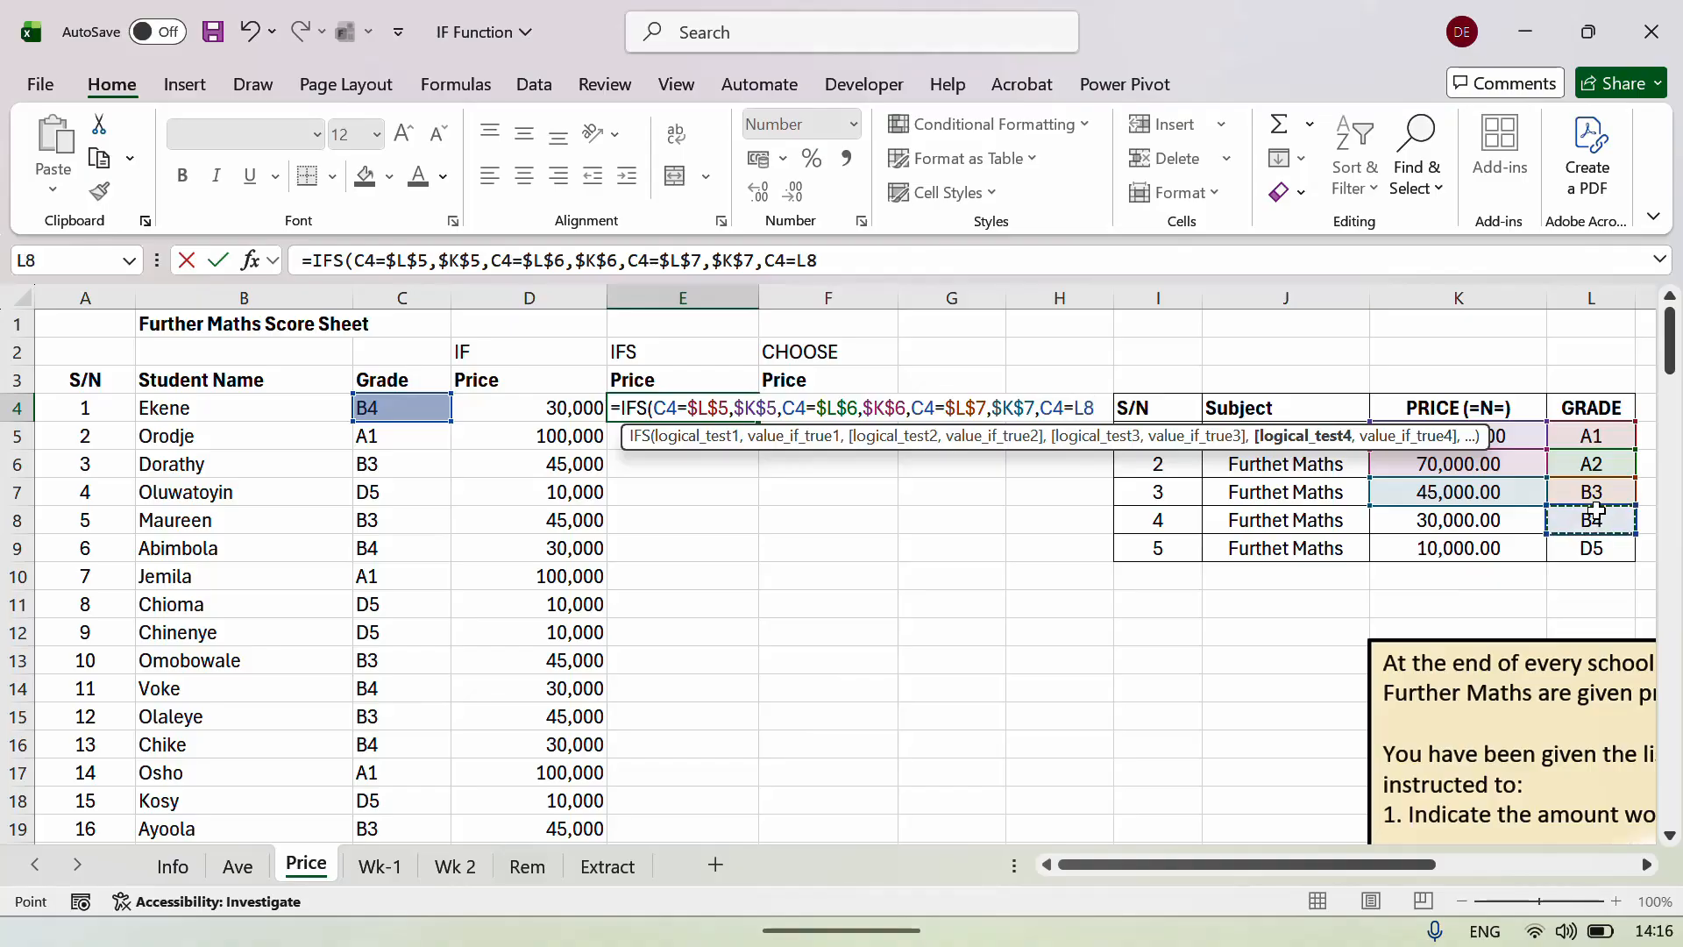
type(",")
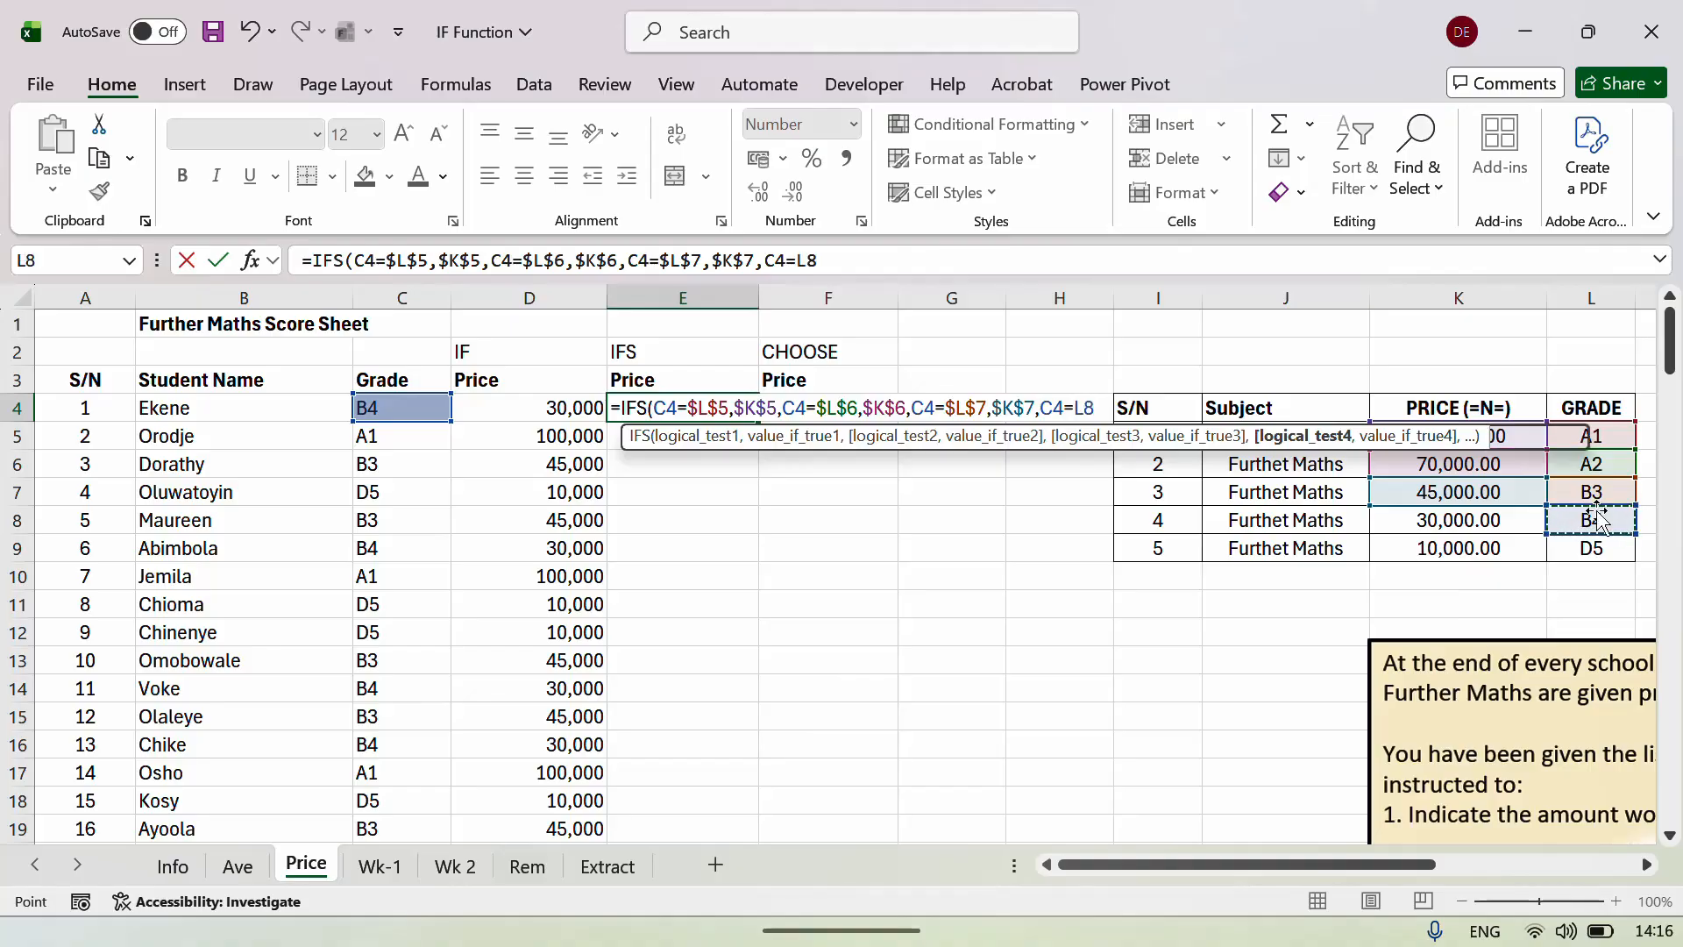
left_click(1481, 523)
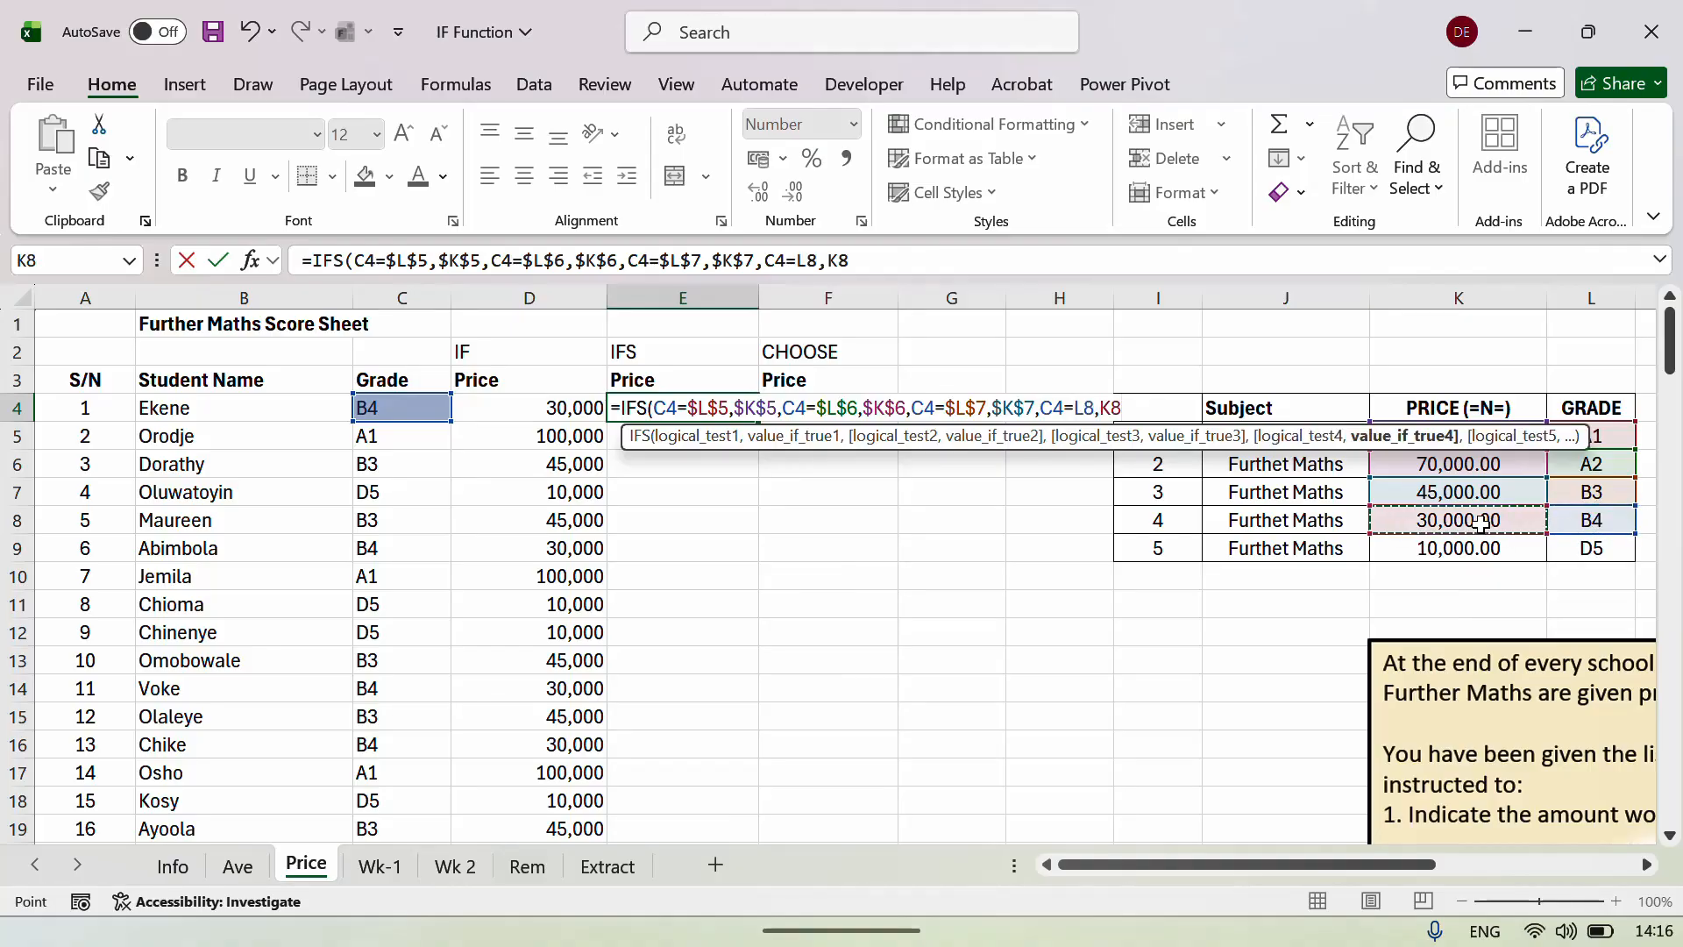
key("F4")
type(",")
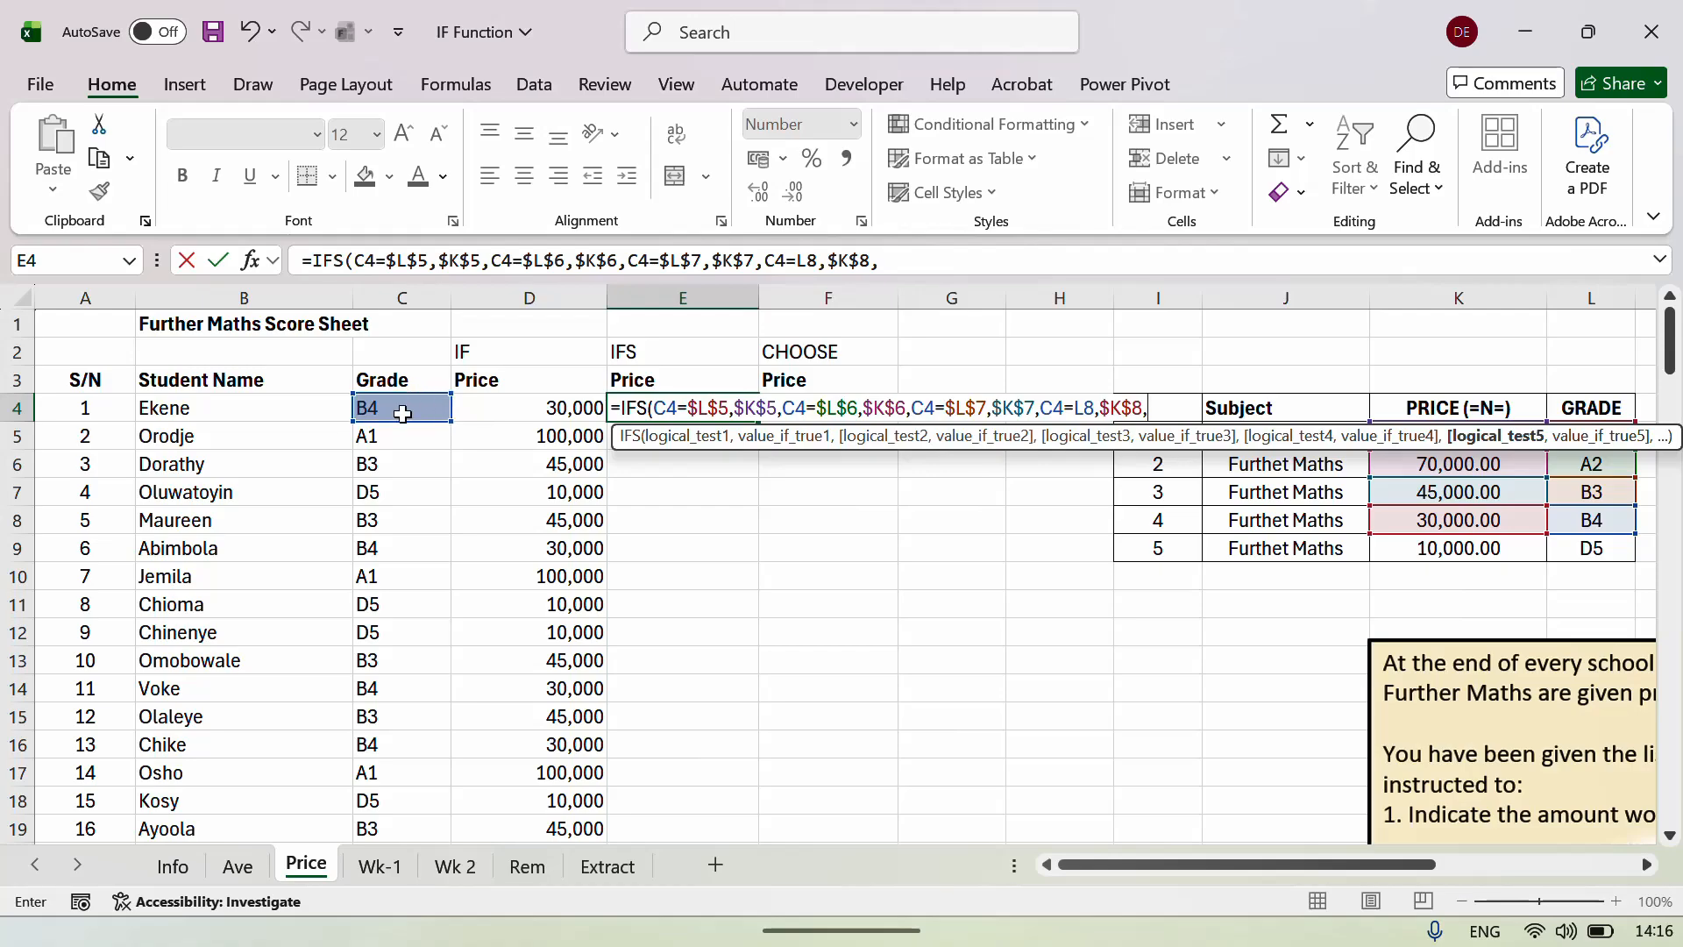
Begin the D5 test from C4 with $L$9 and $K$9 references, then try entering the formula.
left_click(402, 414)
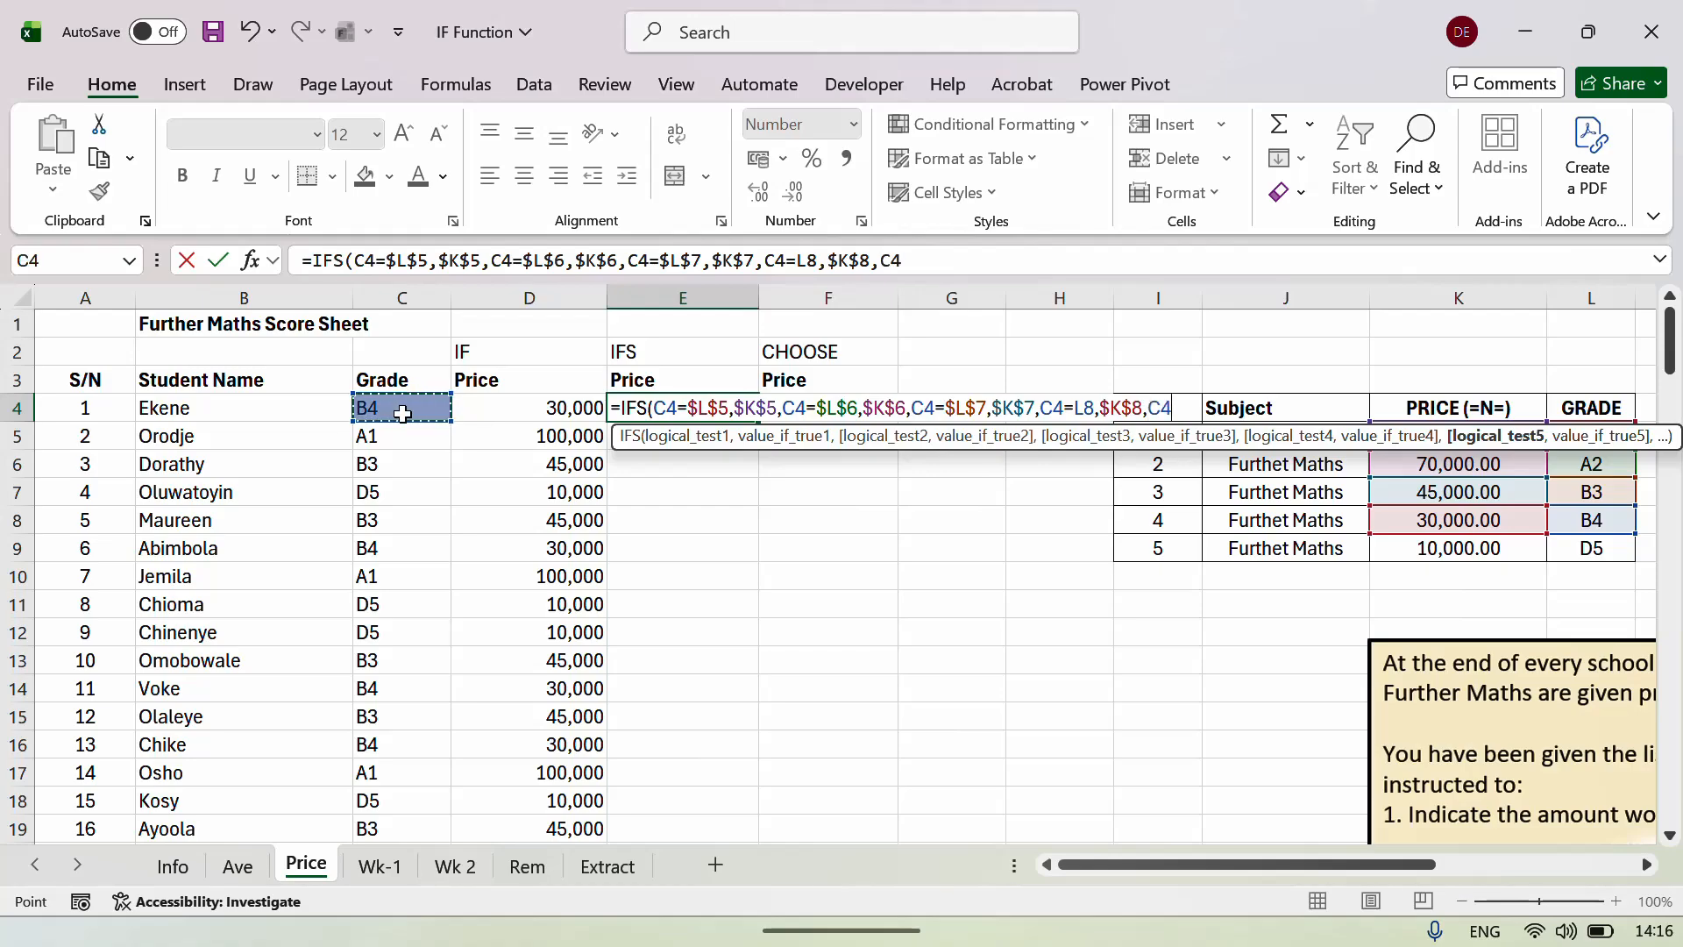
type("=")
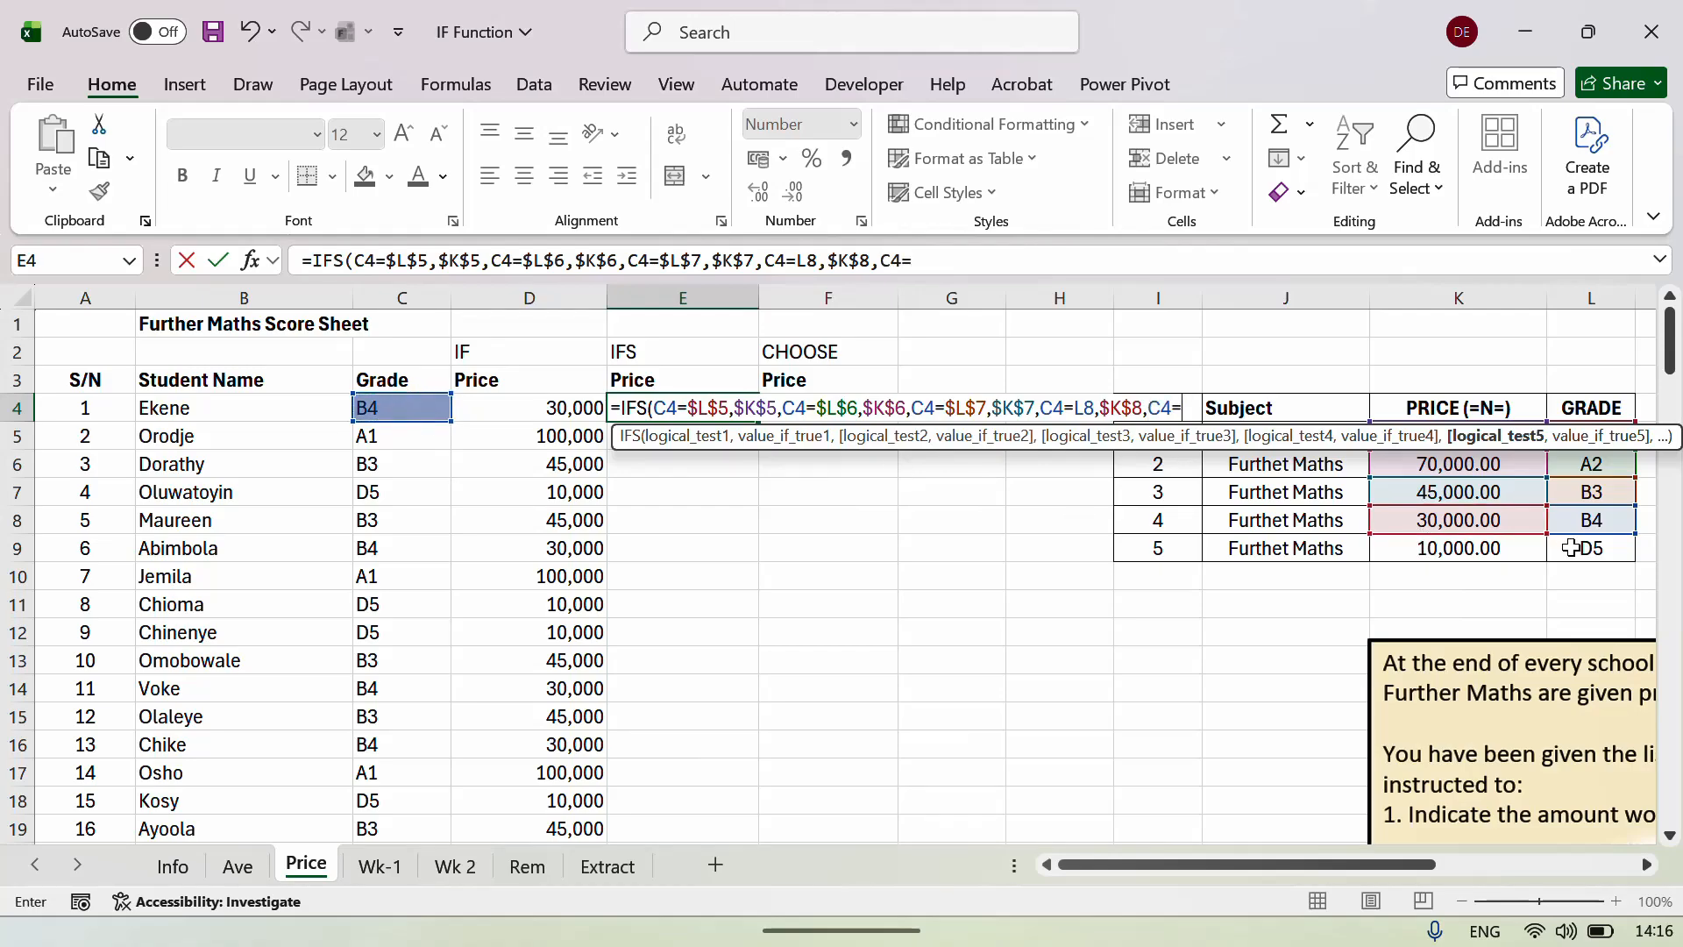
left_click(1570, 547)
key("F4")
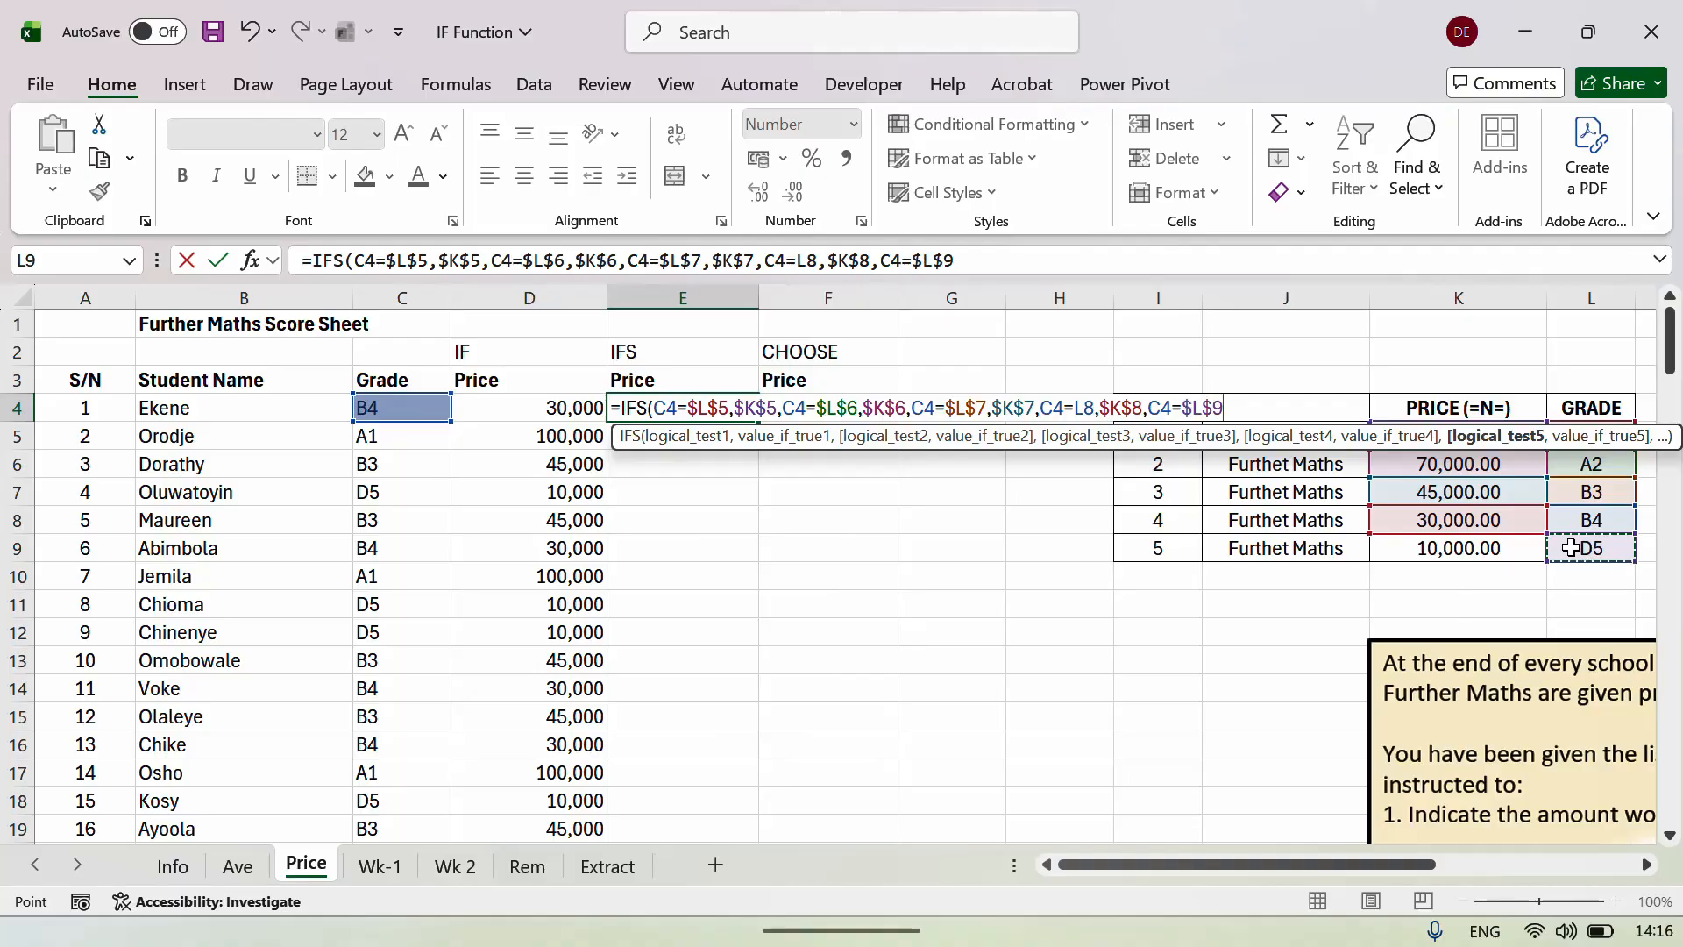
left_click(1448, 550)
key("F4")
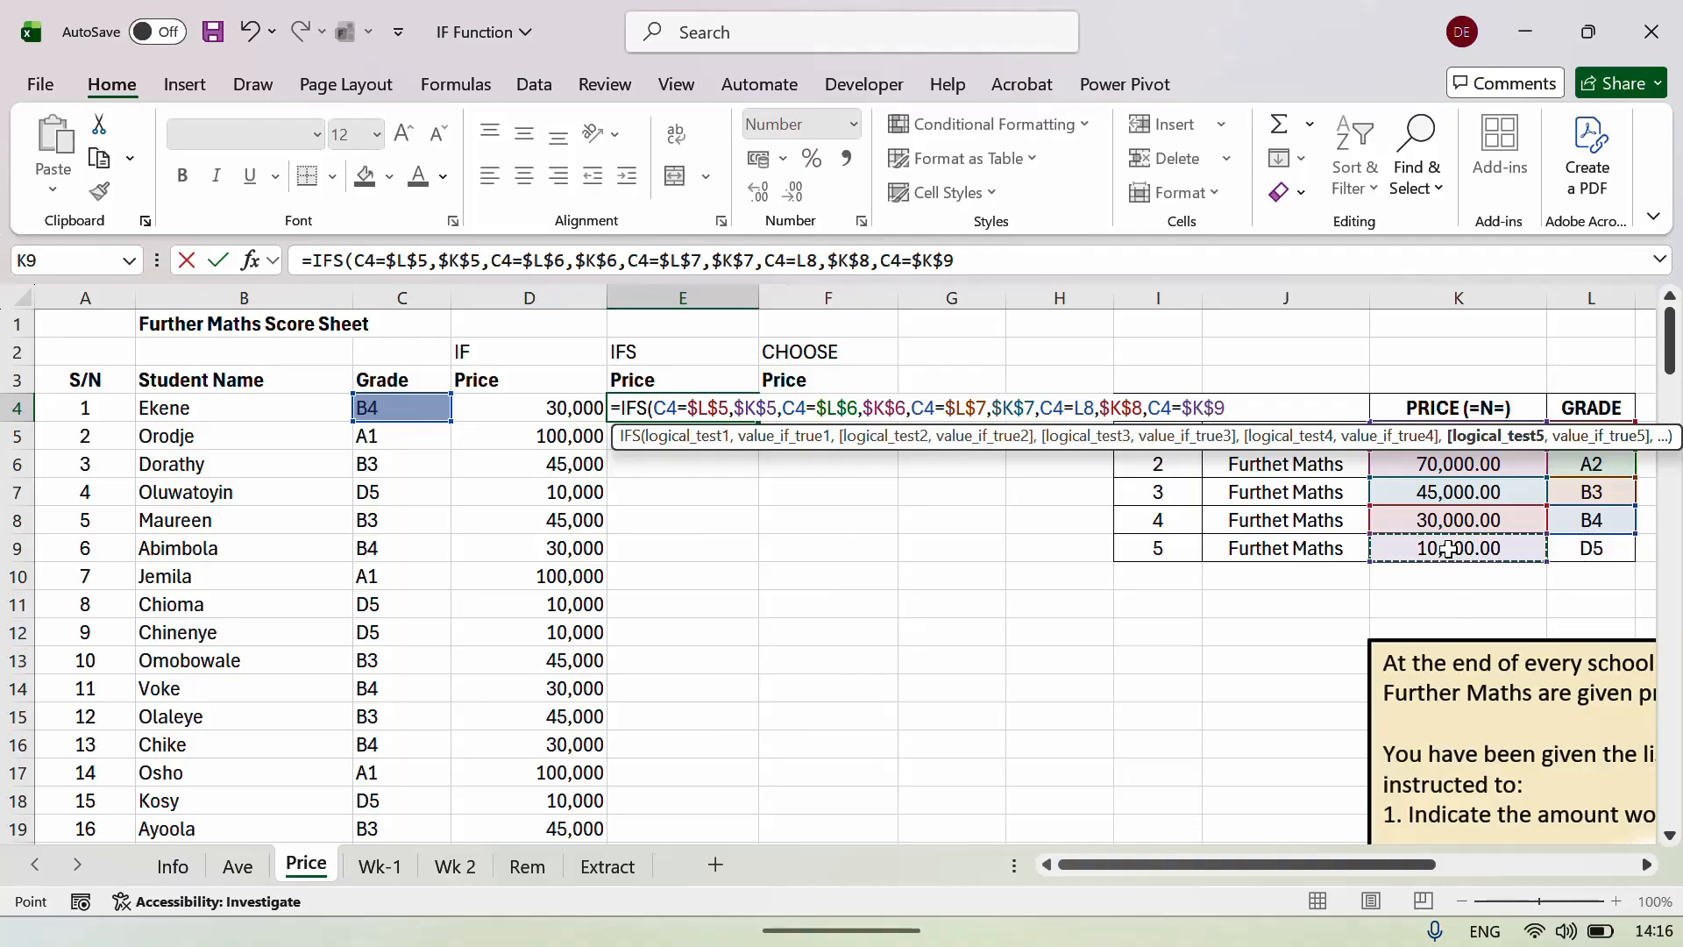
key("Return")
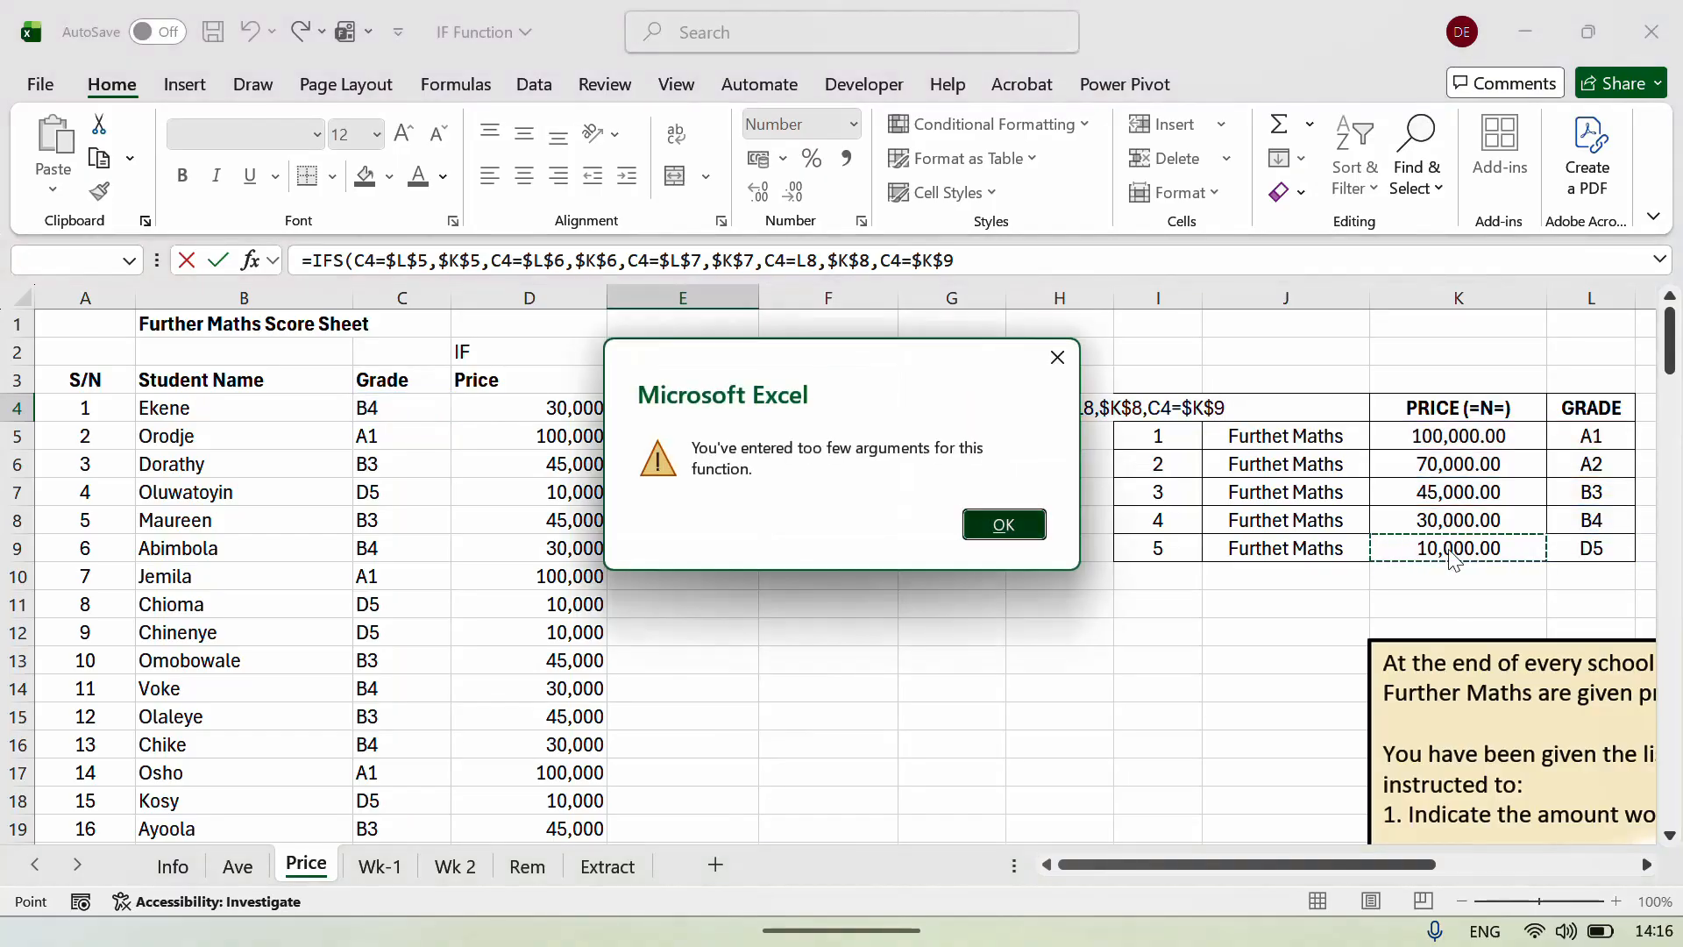
Dismiss the too-few-arguments warning and retry after changing the formula's last character to 8.
key("Return")
key("Return")
key("Return")
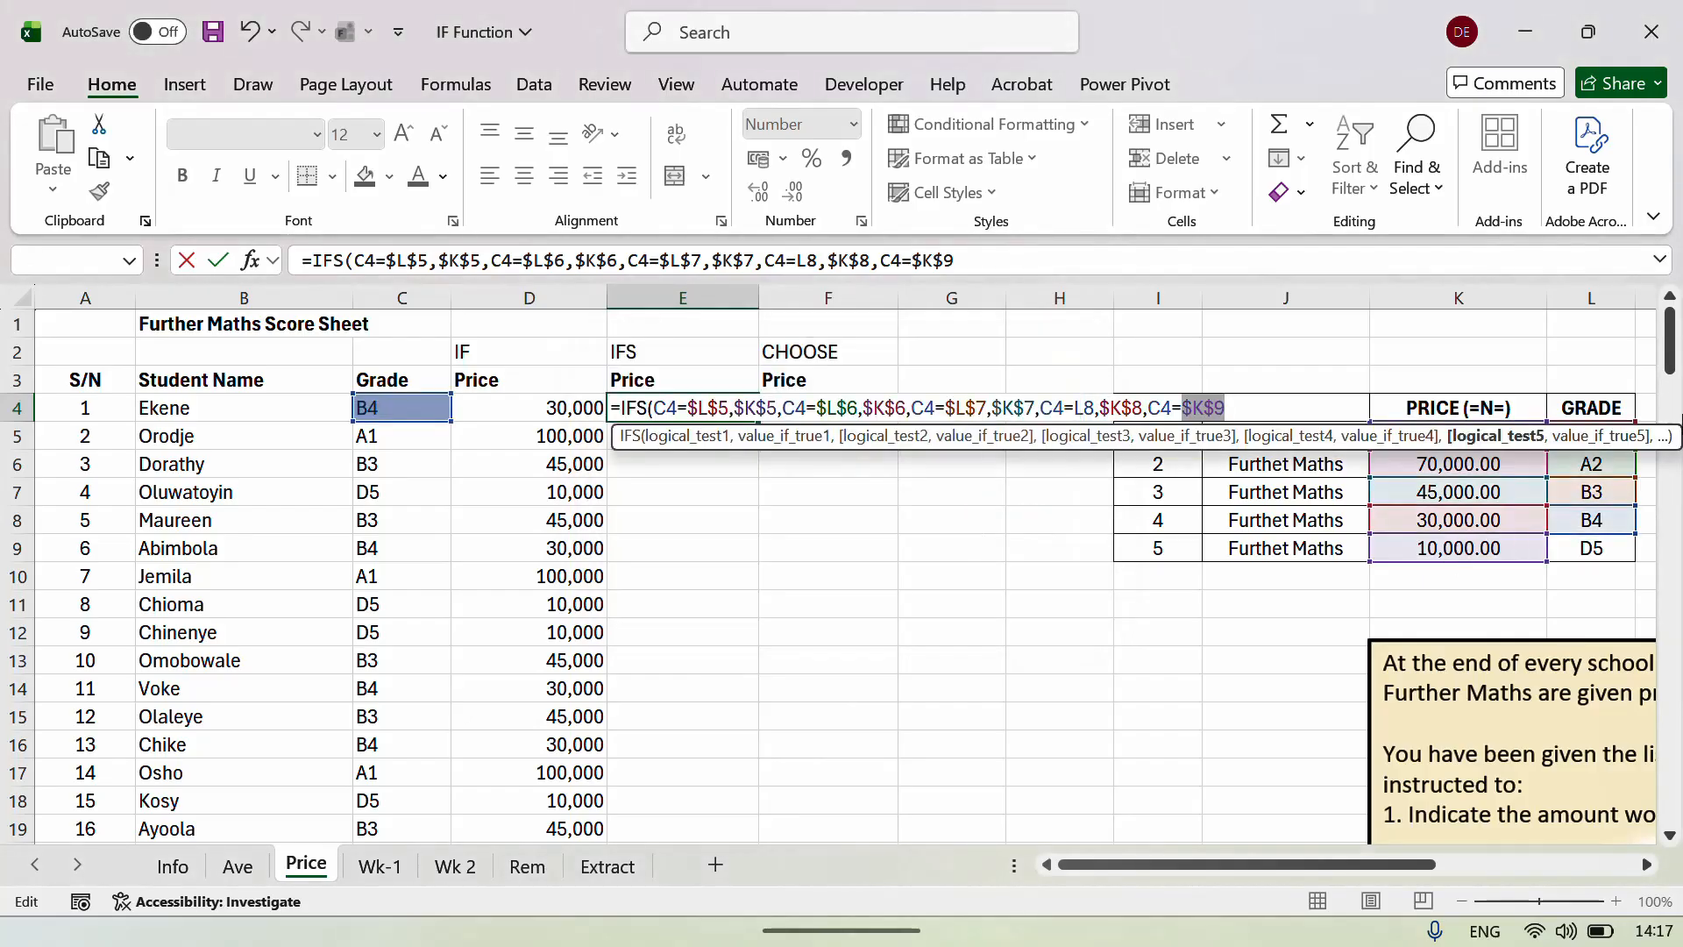
left_click(963, 263)
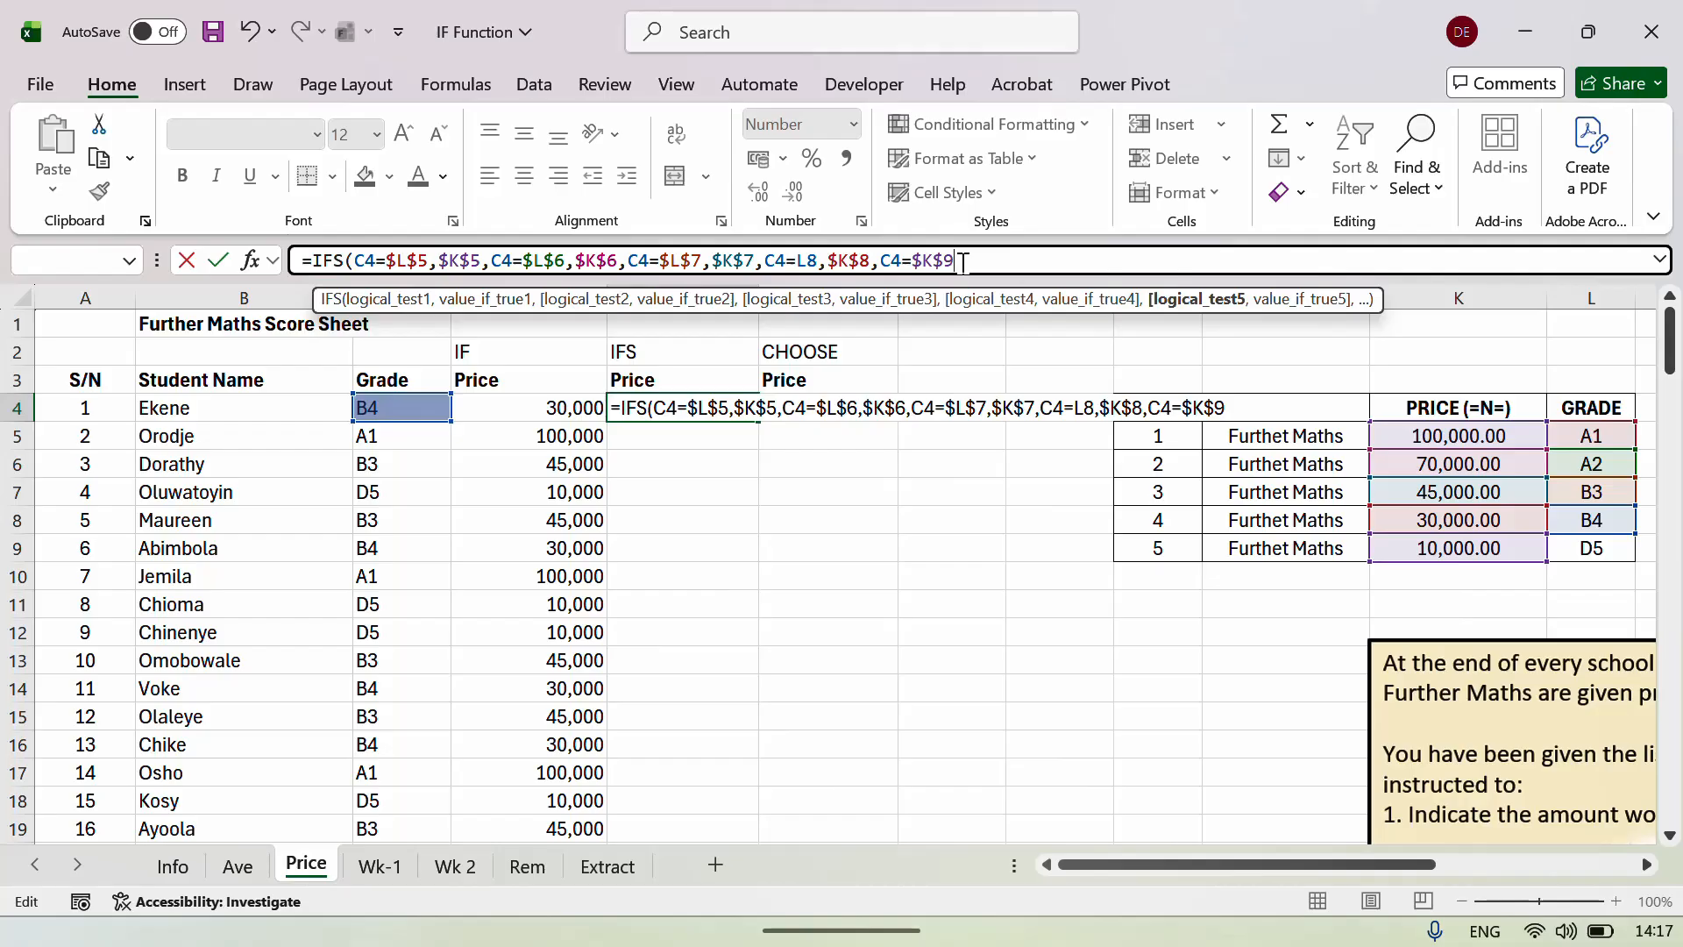
key("BackSpace")
type("8")
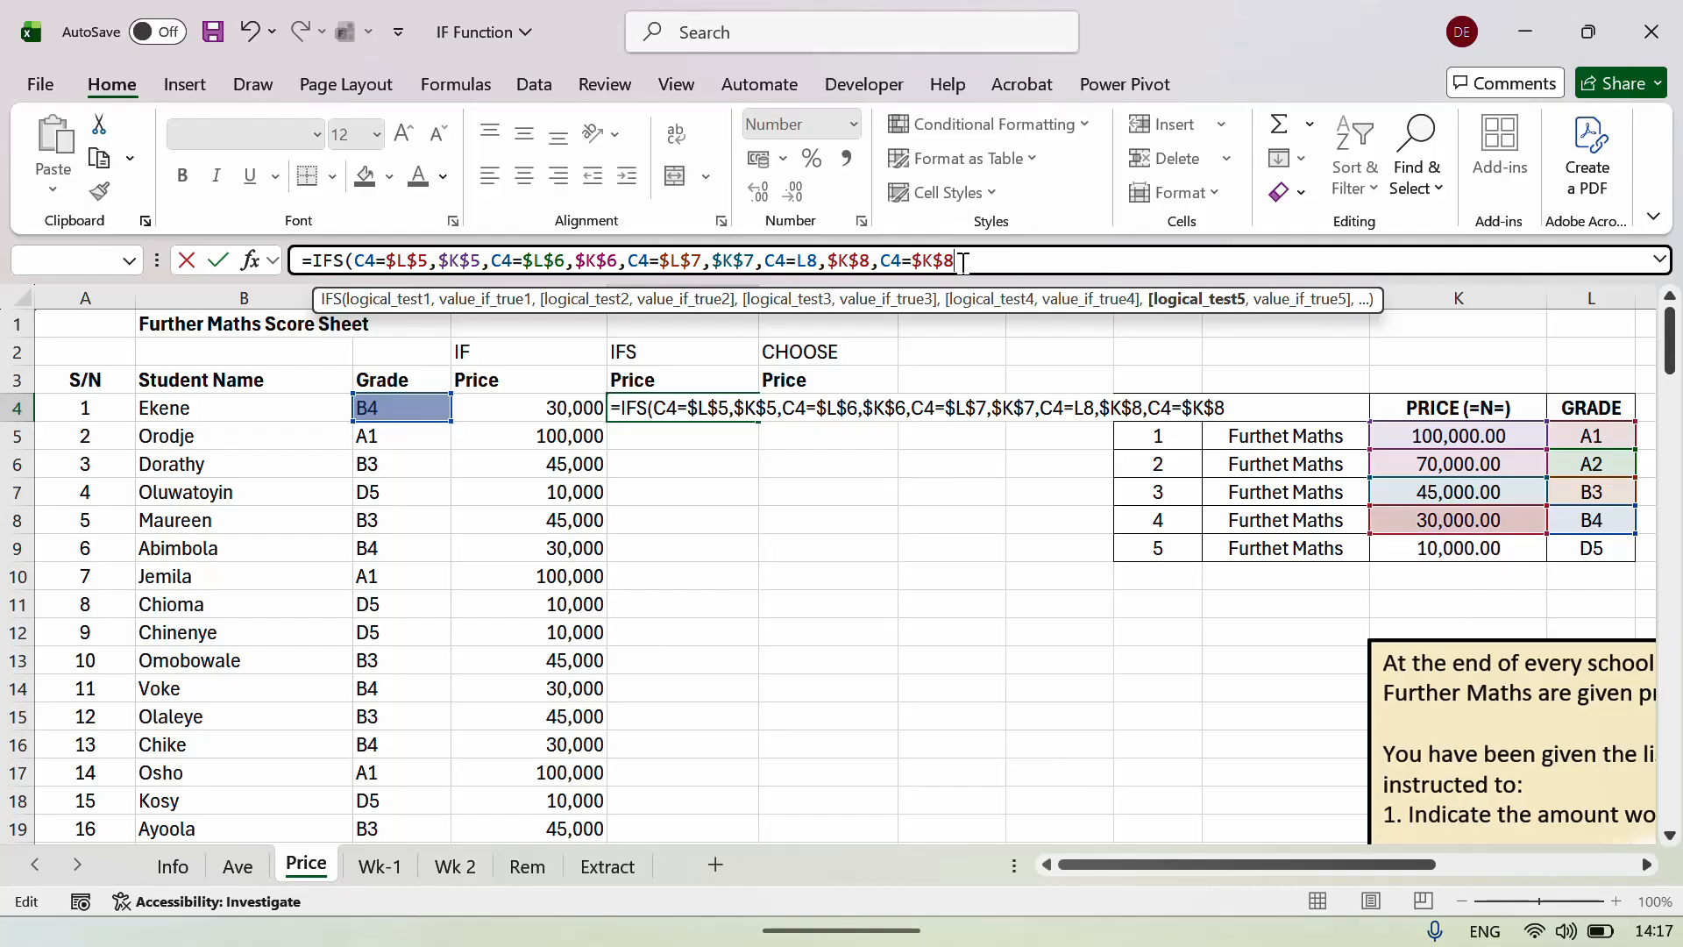
key("Return")
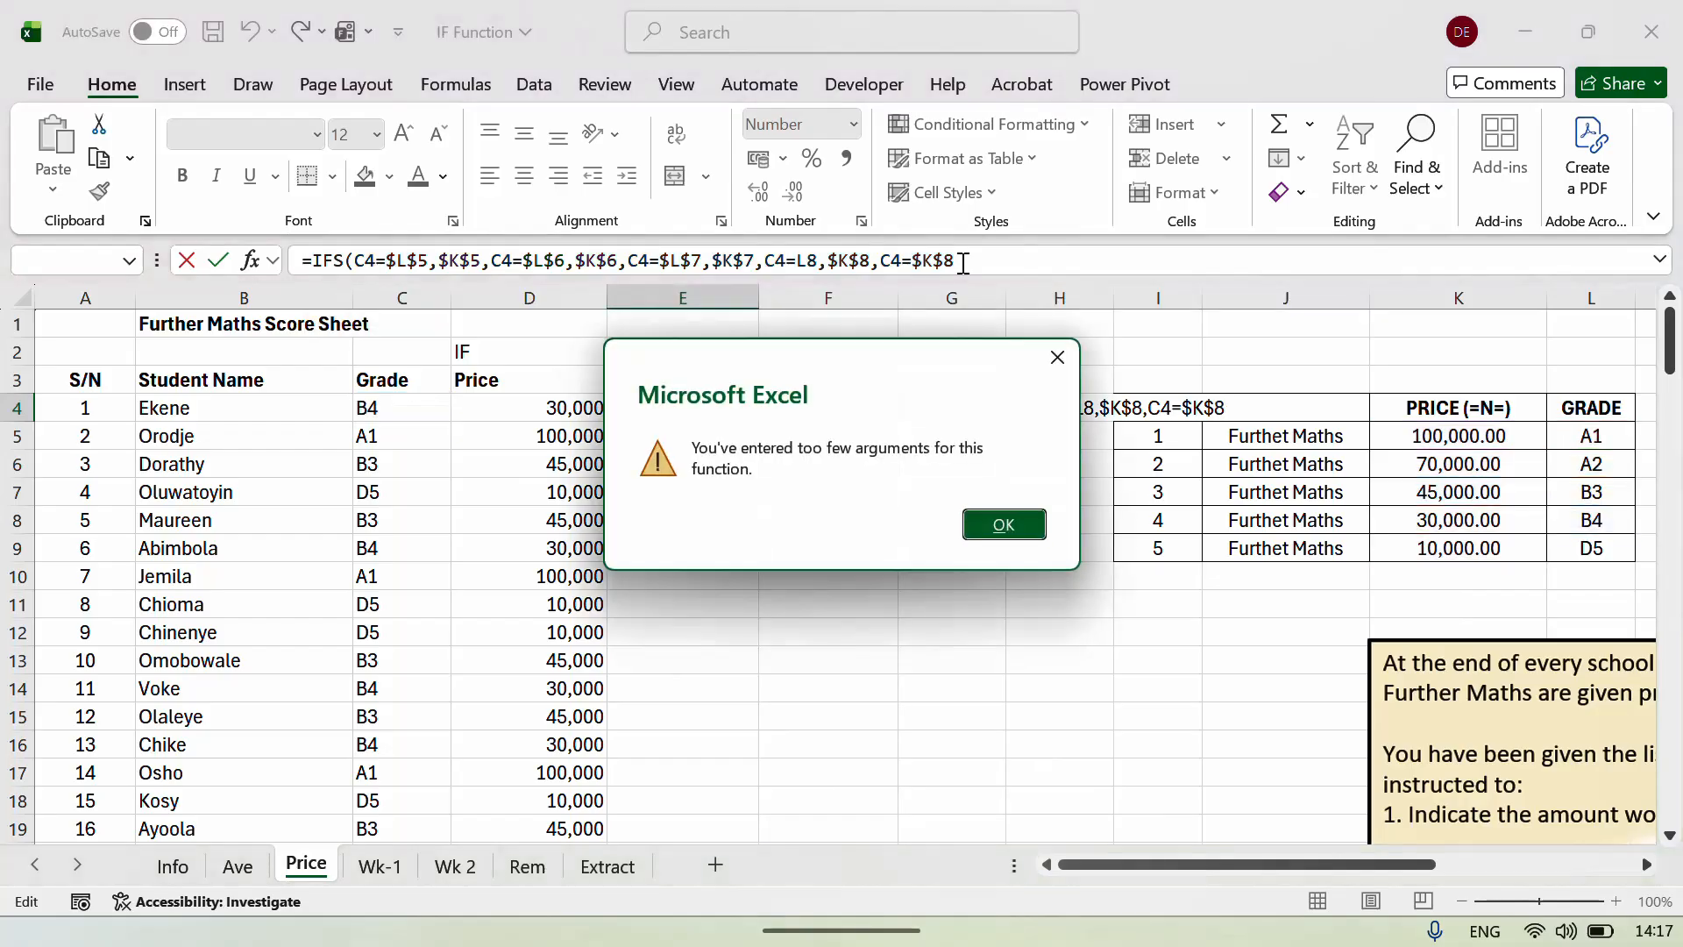
key("Return")
Replace the faulty tail with C4=$L$9,$K$9 and enter it, giving 30,000.00 in E4.
left_click(979, 268)
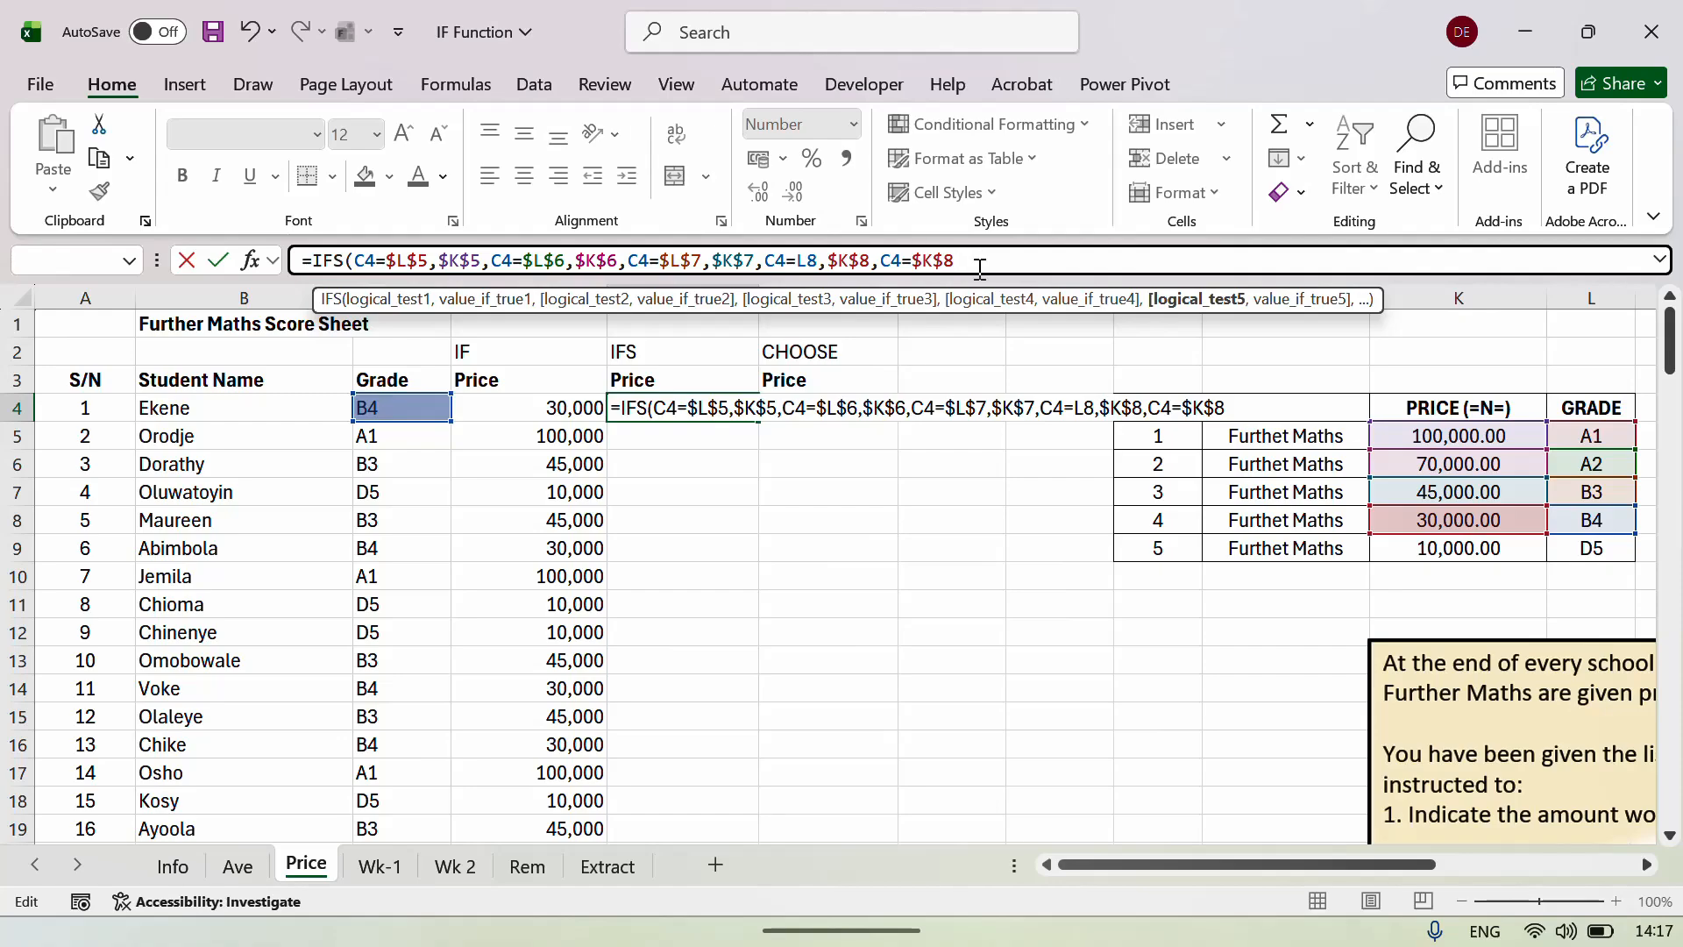
key("BackSpace")
key("BackSpace")
key("BackSpace")
key("BackSpace")
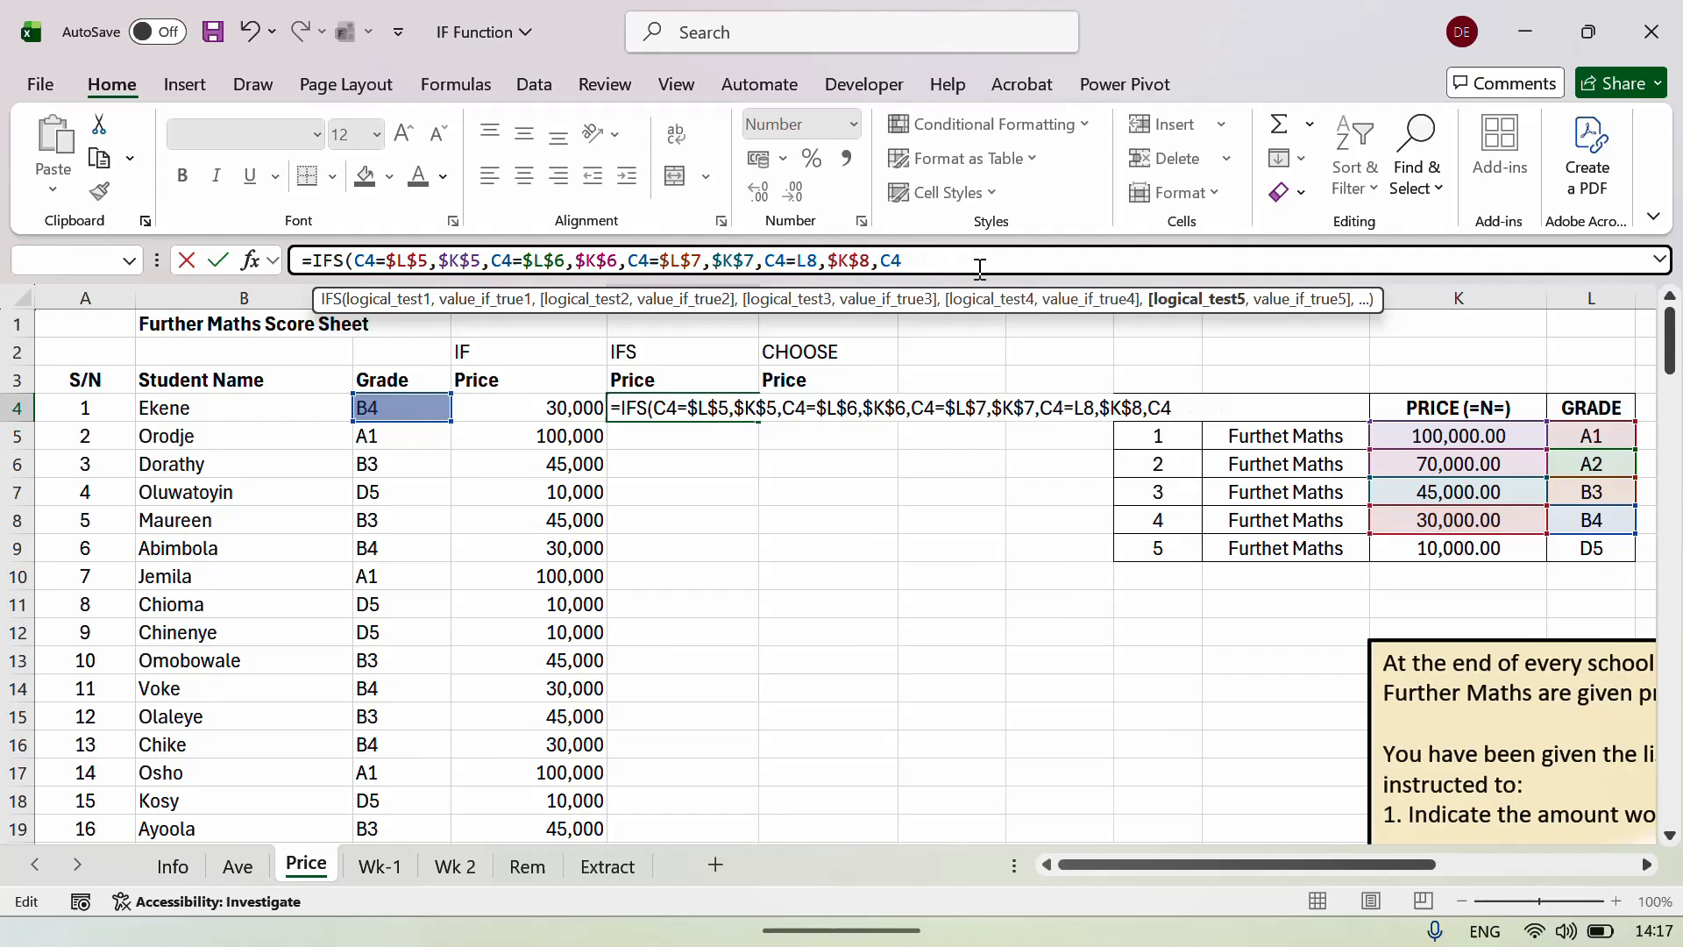
key("BackSpace")
key("BackSpace")
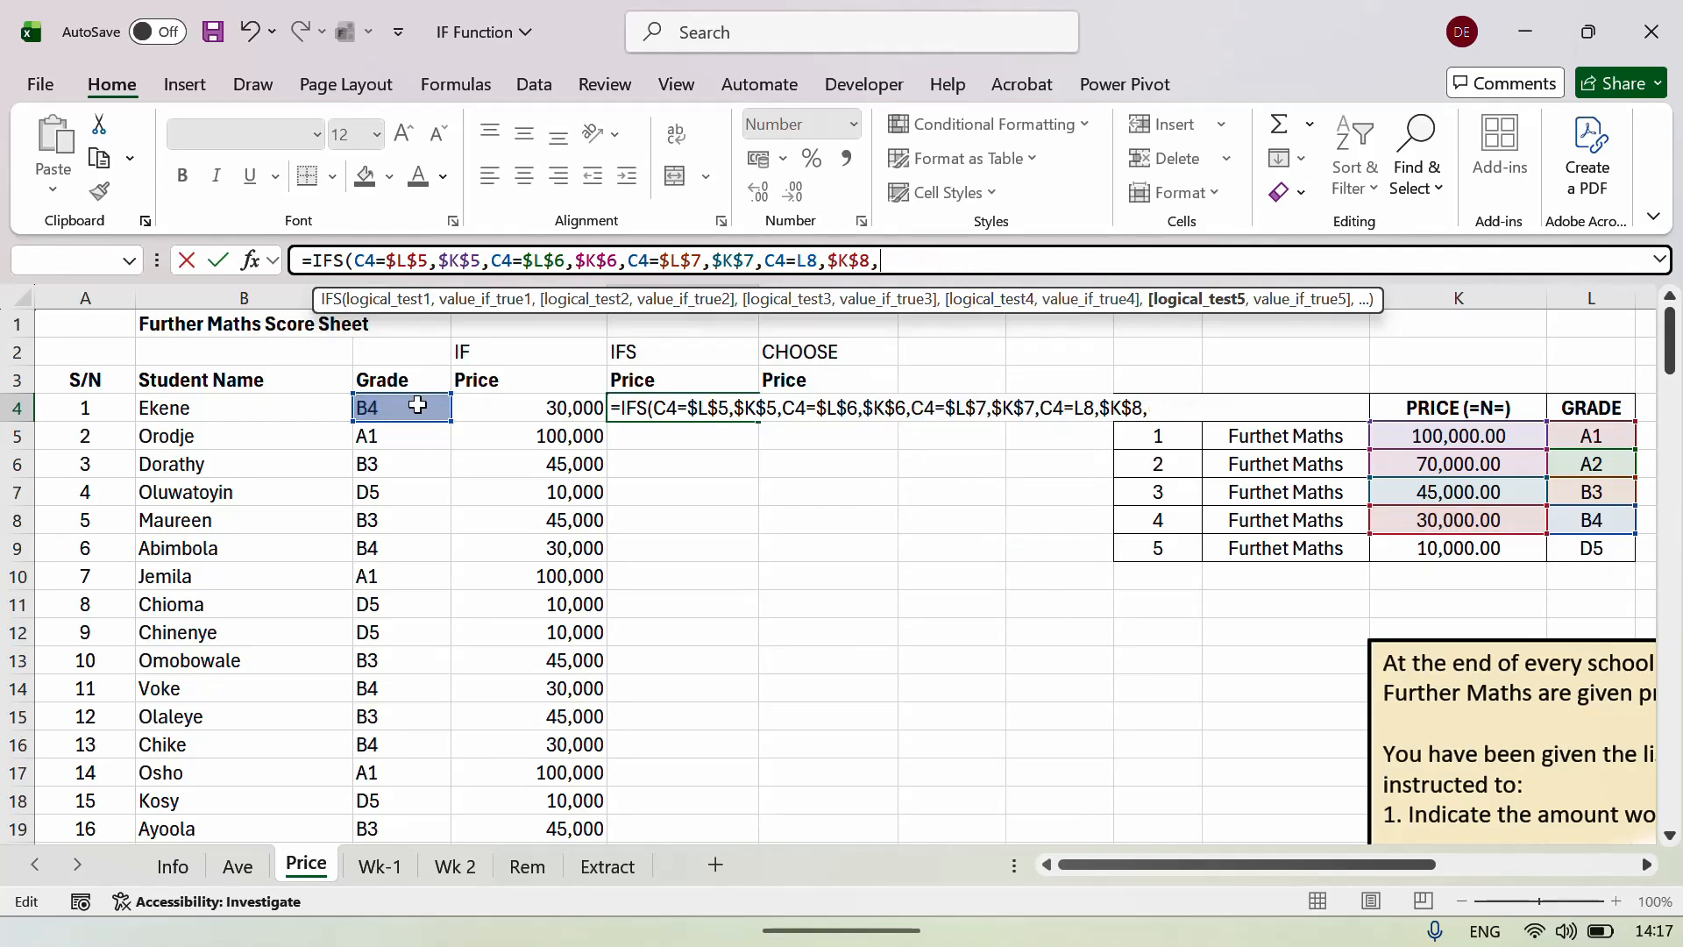
left_click(417, 405)
type("=")
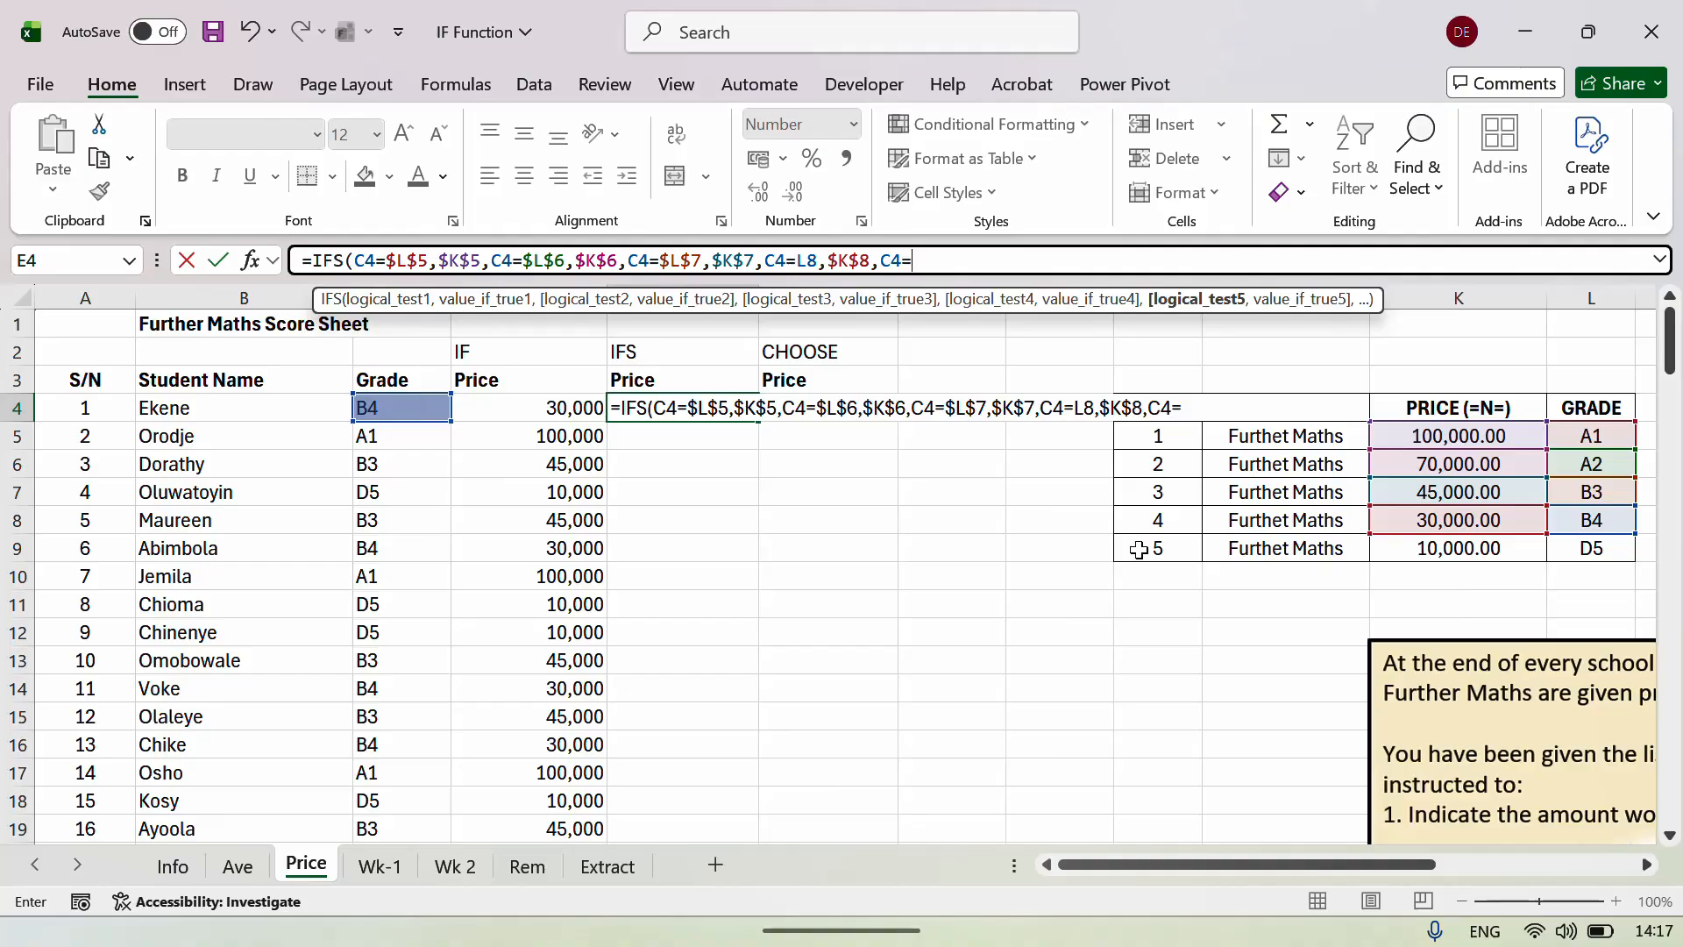
left_click(1583, 549)
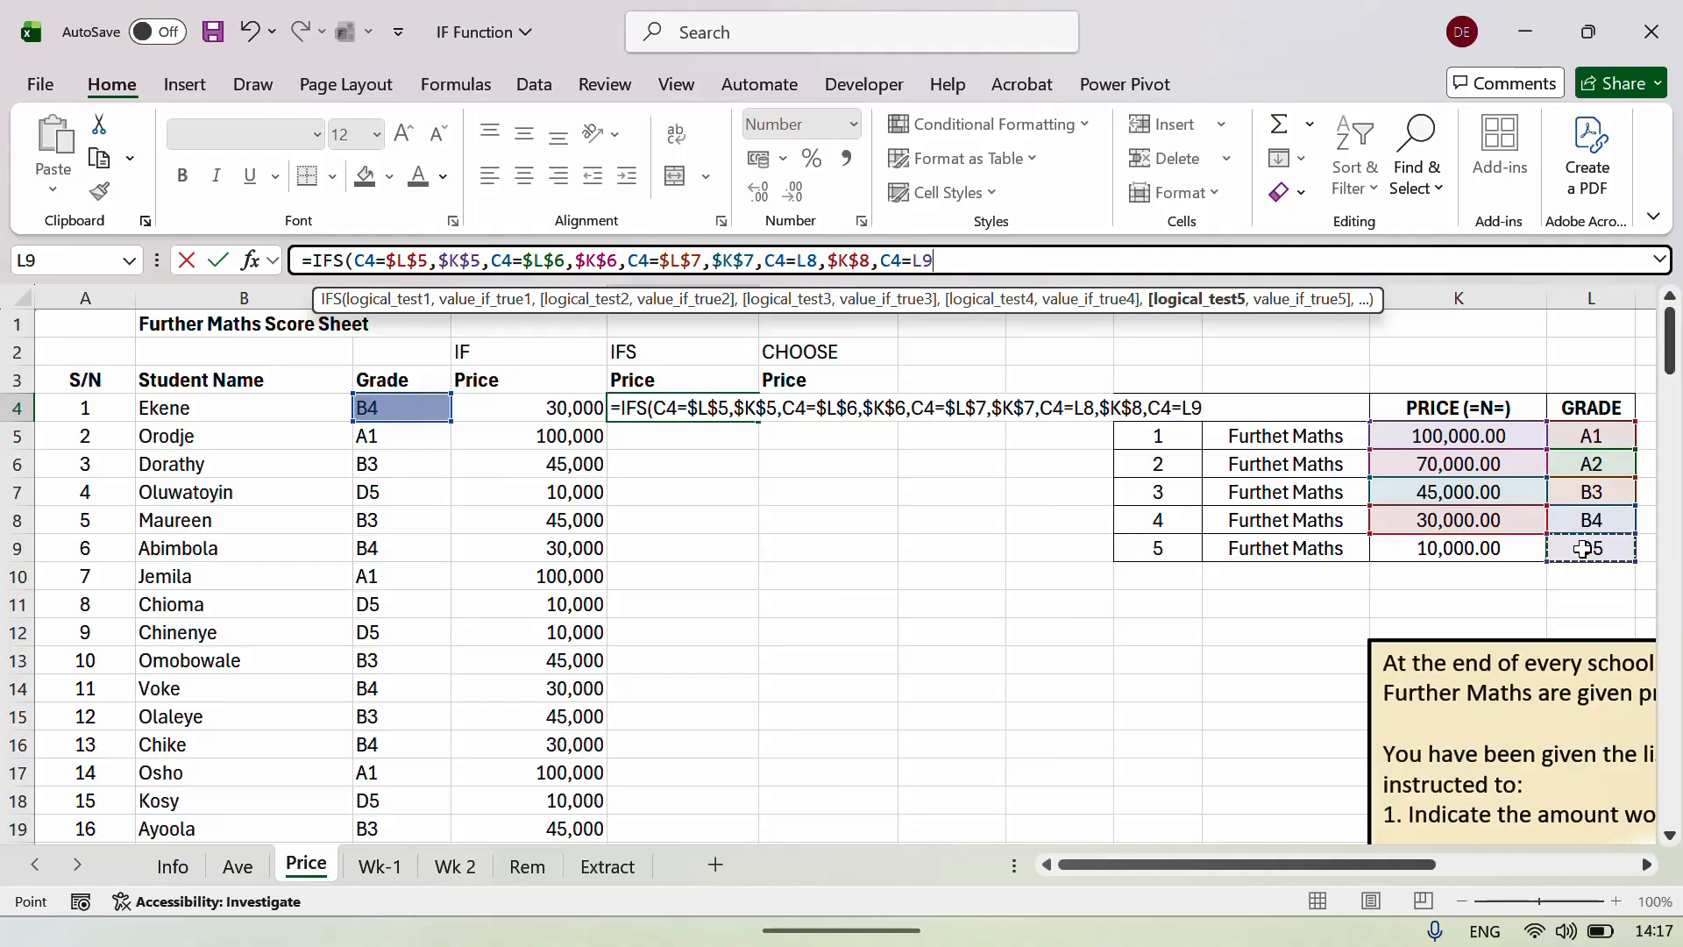
key("F4")
type(",")
left_click(1473, 543)
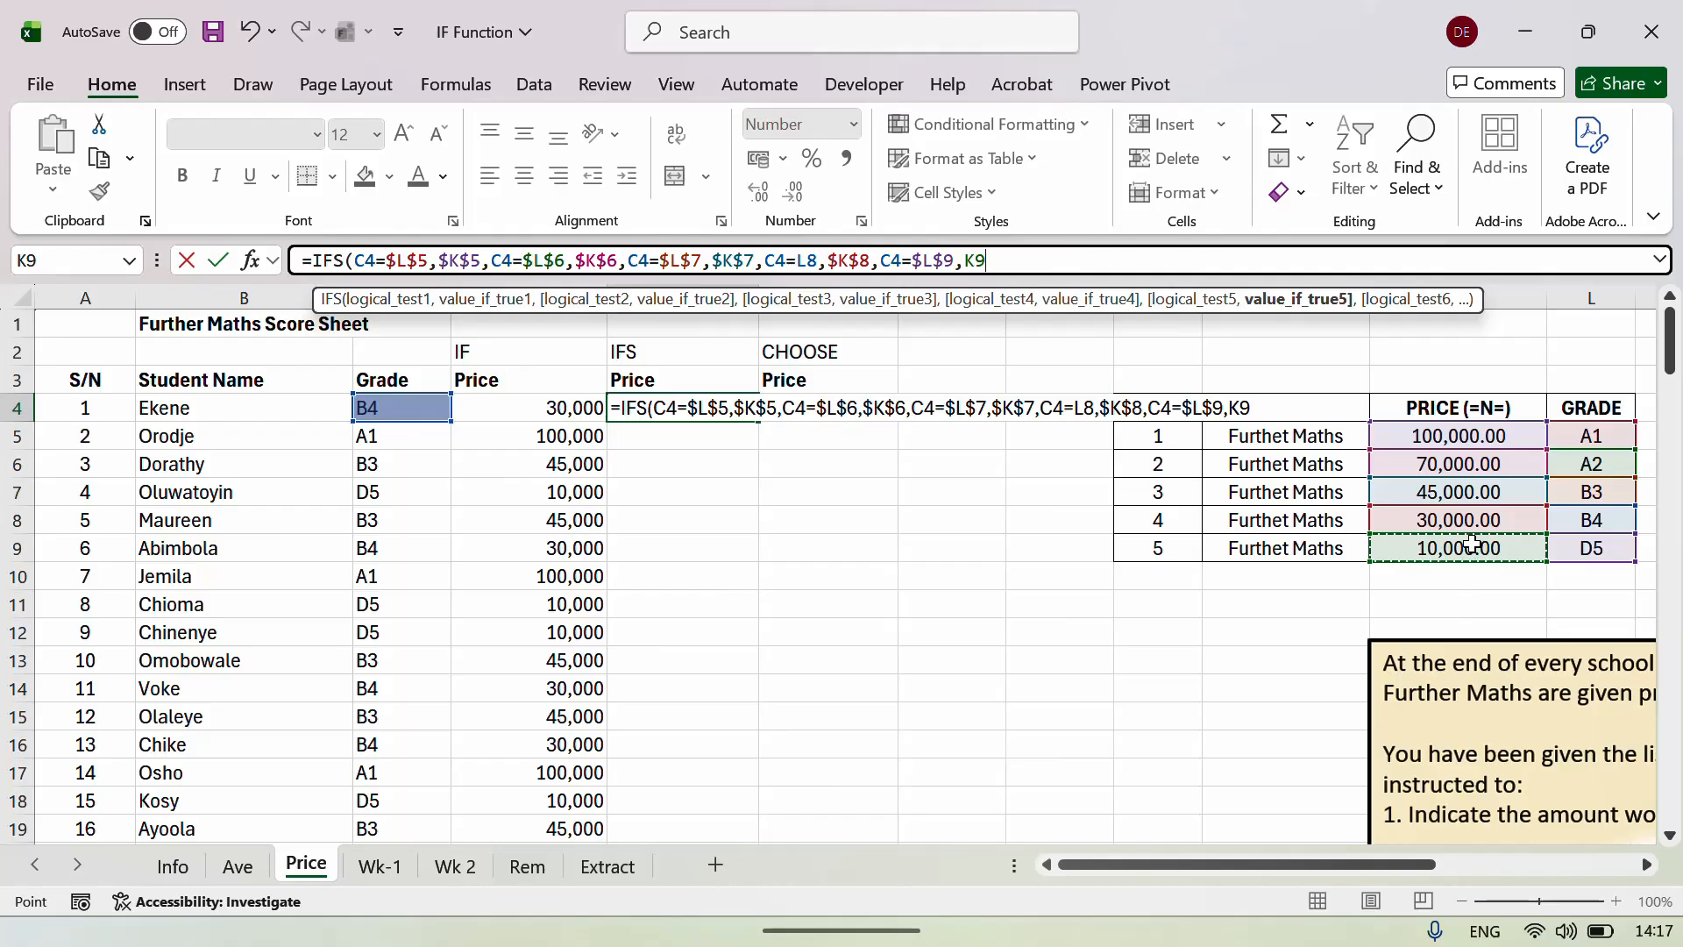
key("F4")
key("Return")
key("Up")
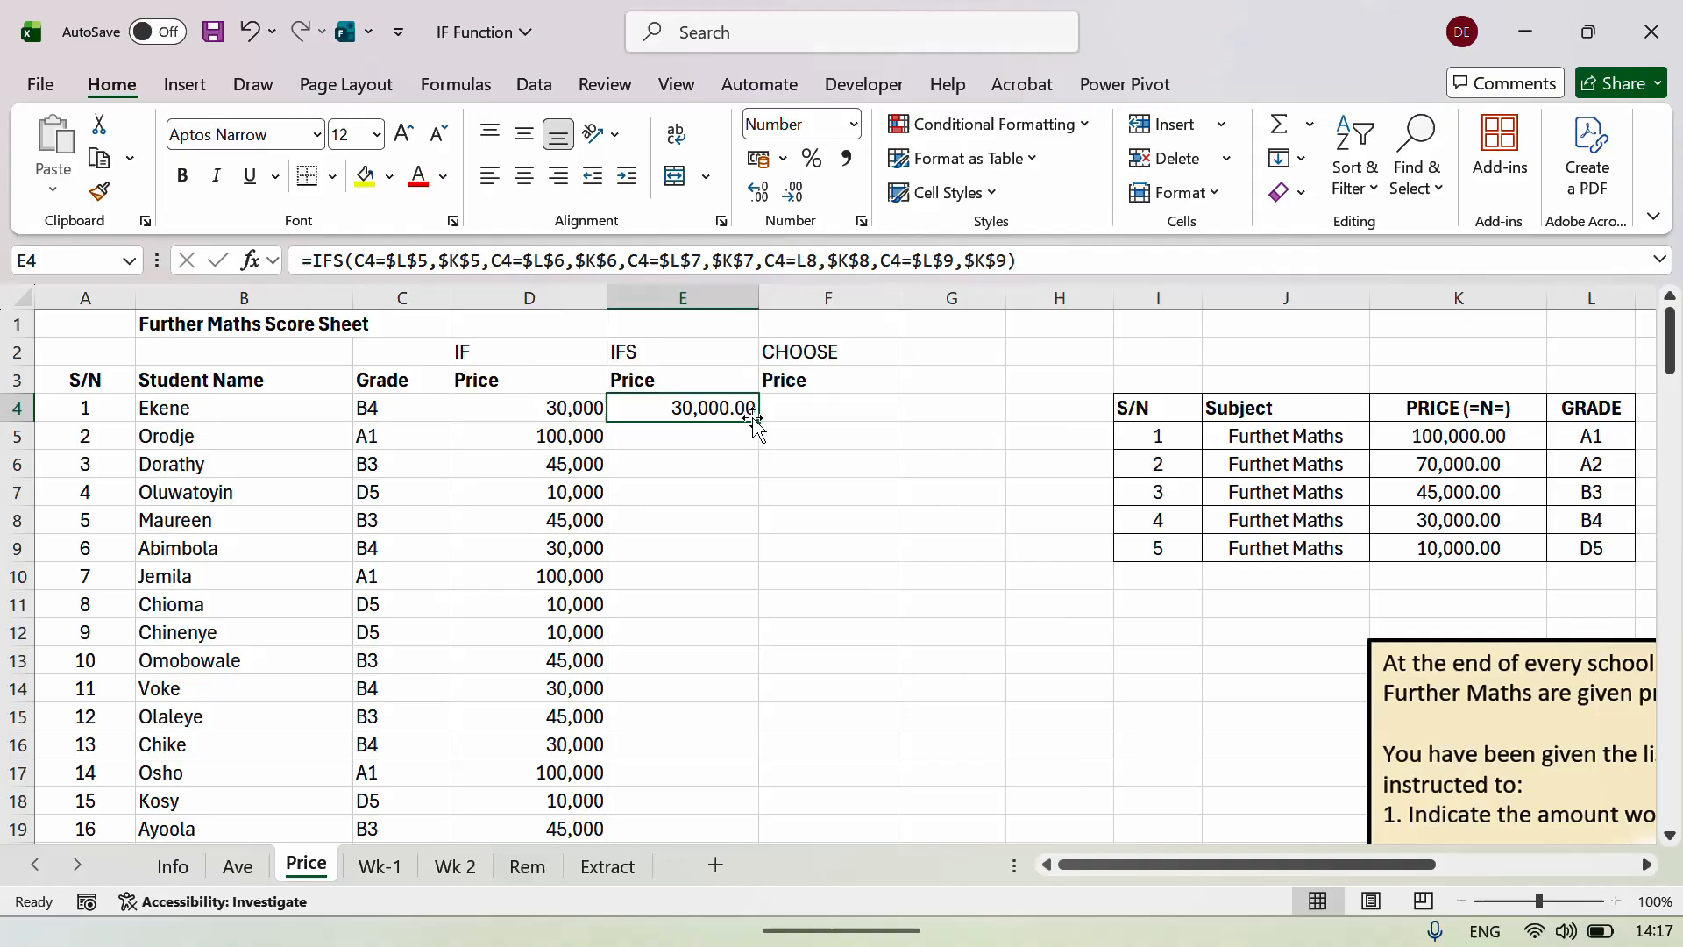
Fill E4's IFS formula down column E and inspect E6, the #N/A in E9, and E4.
double_click(755, 422)
left_click(706, 454)
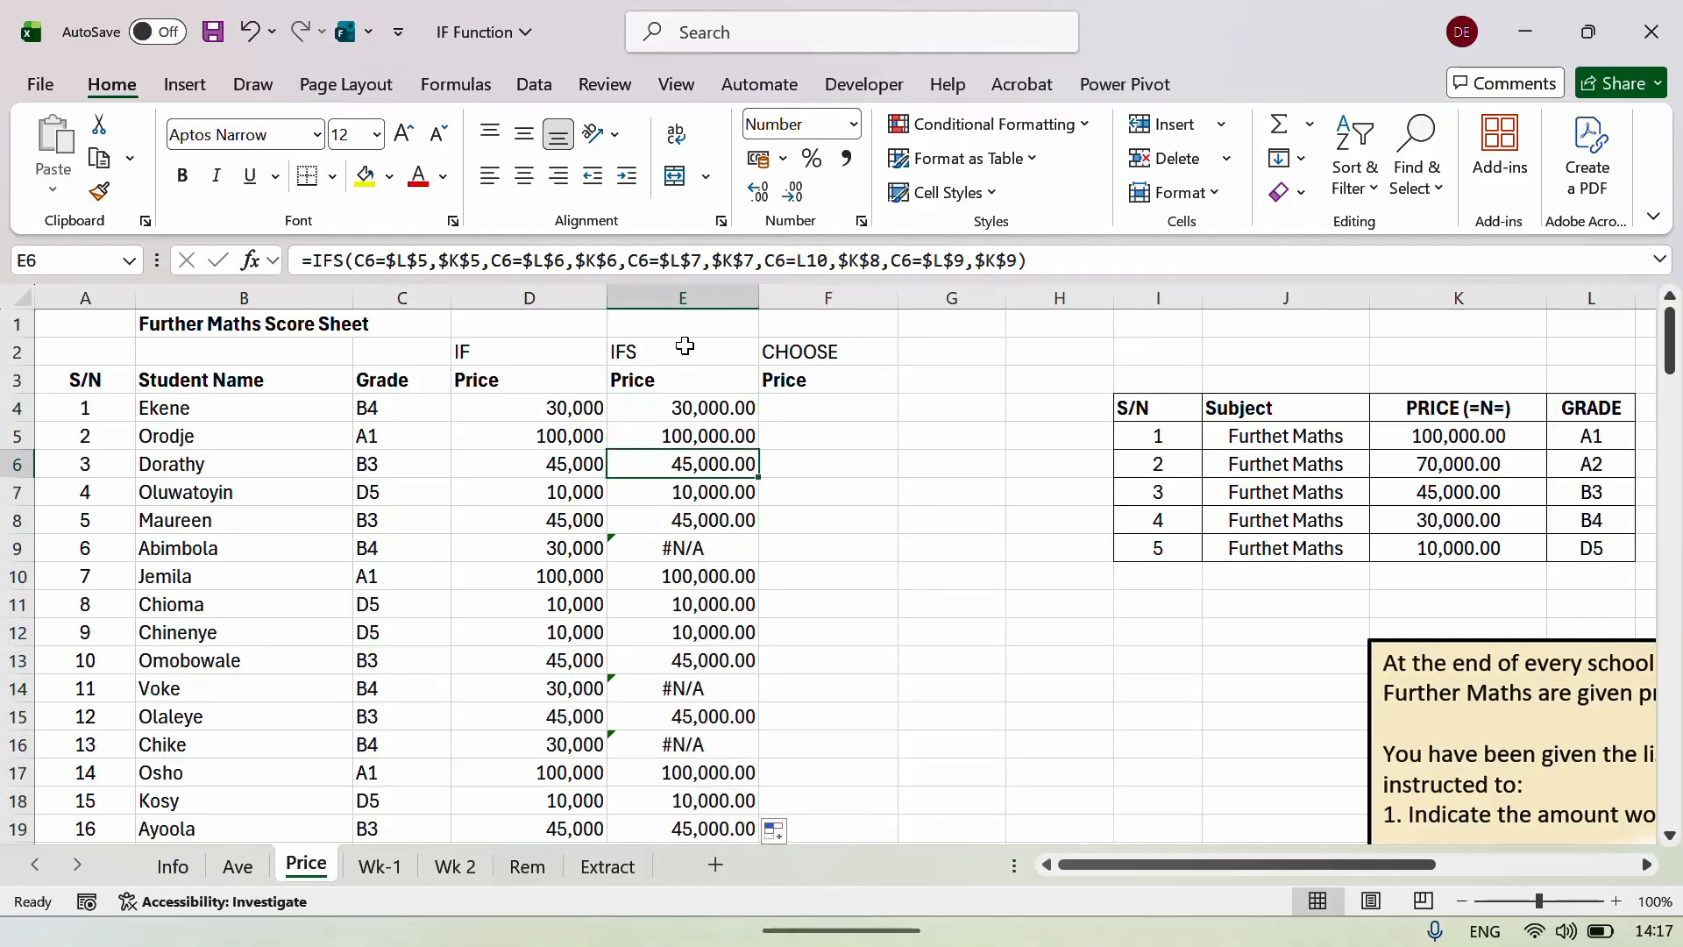
left_click(704, 550)
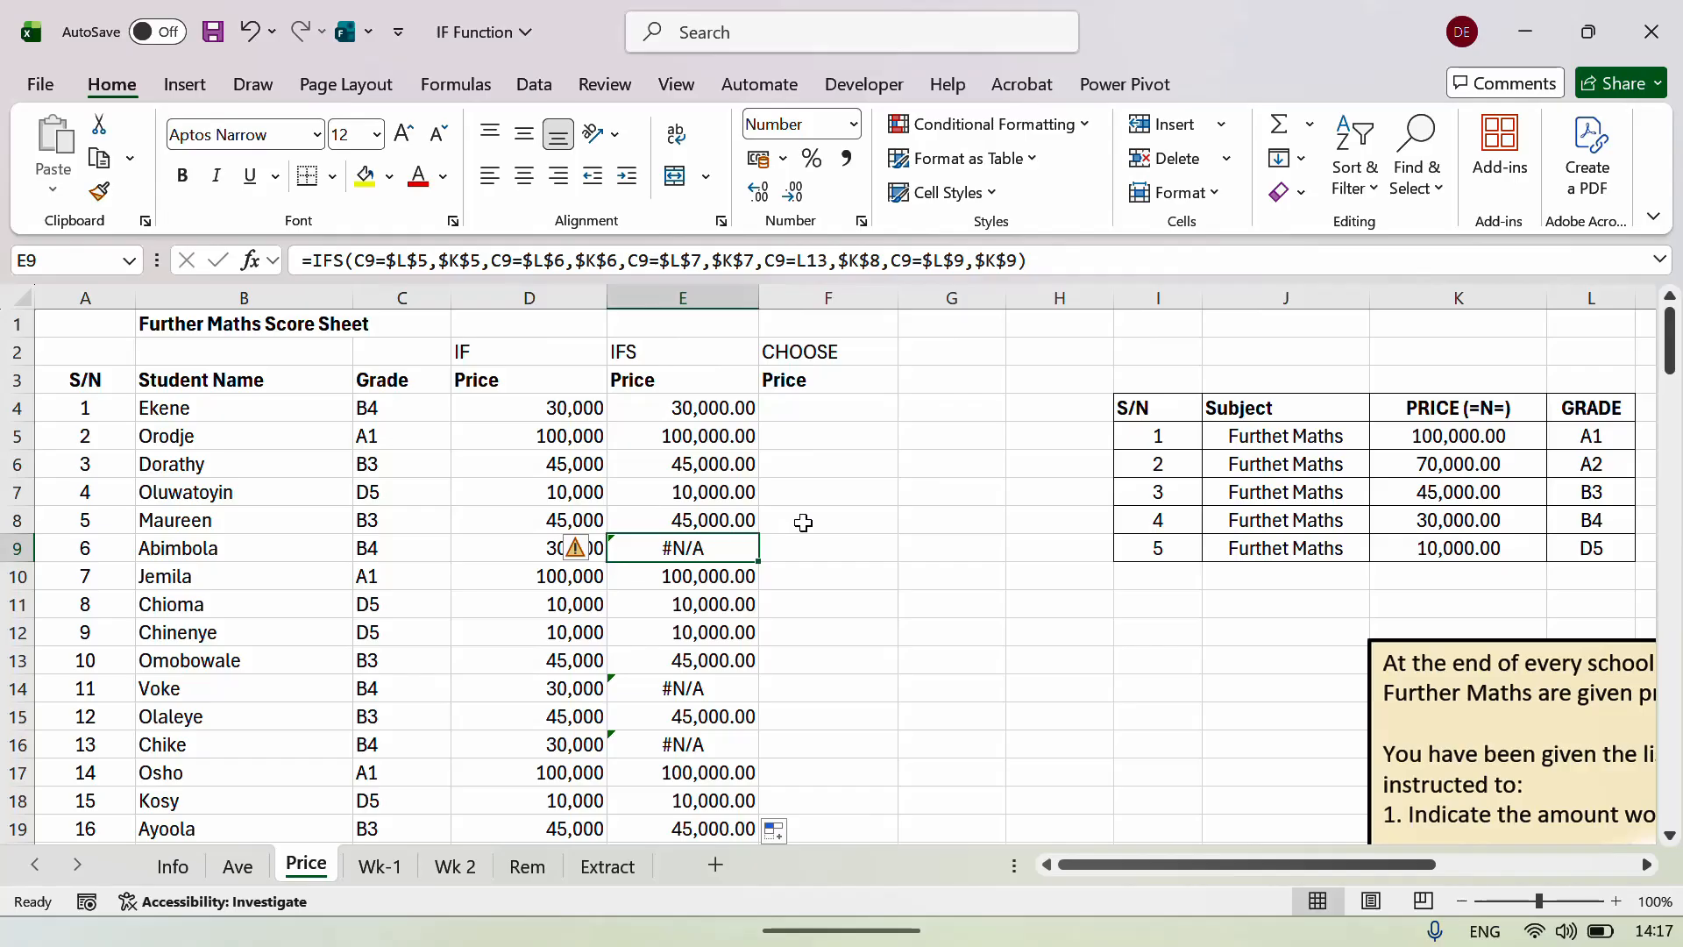
left_click(701, 413)
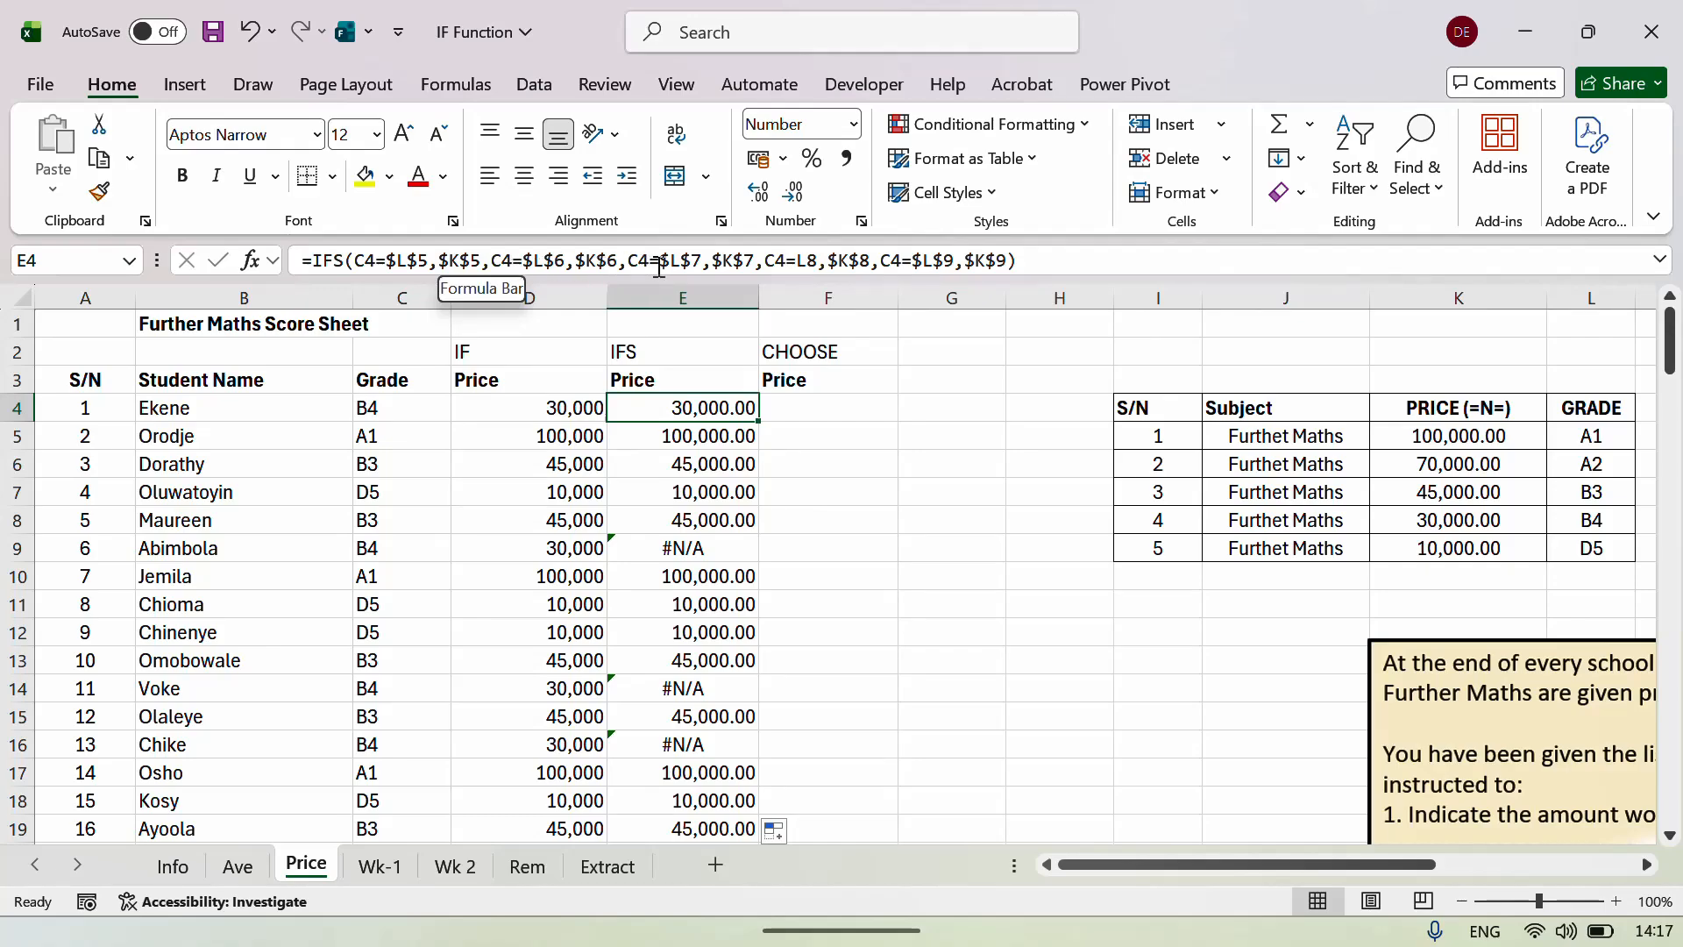
Lock the L8 grade reference in E4's IFS formula as $L$8.
left_click(797, 269)
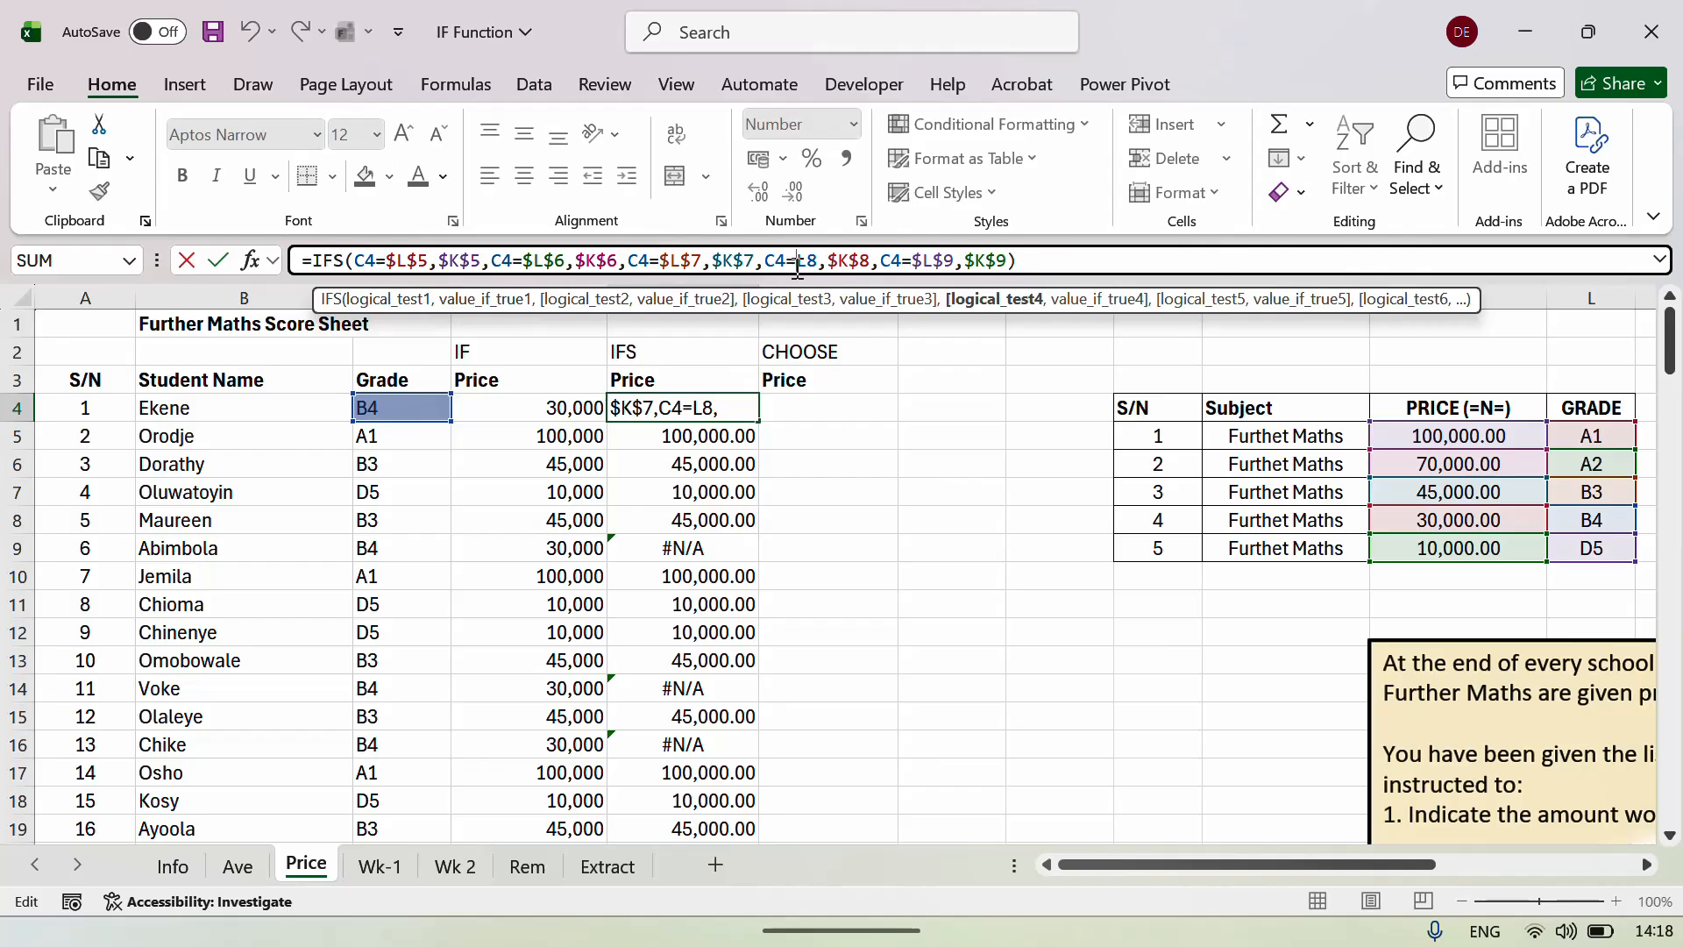
key("F4")
key("Return")
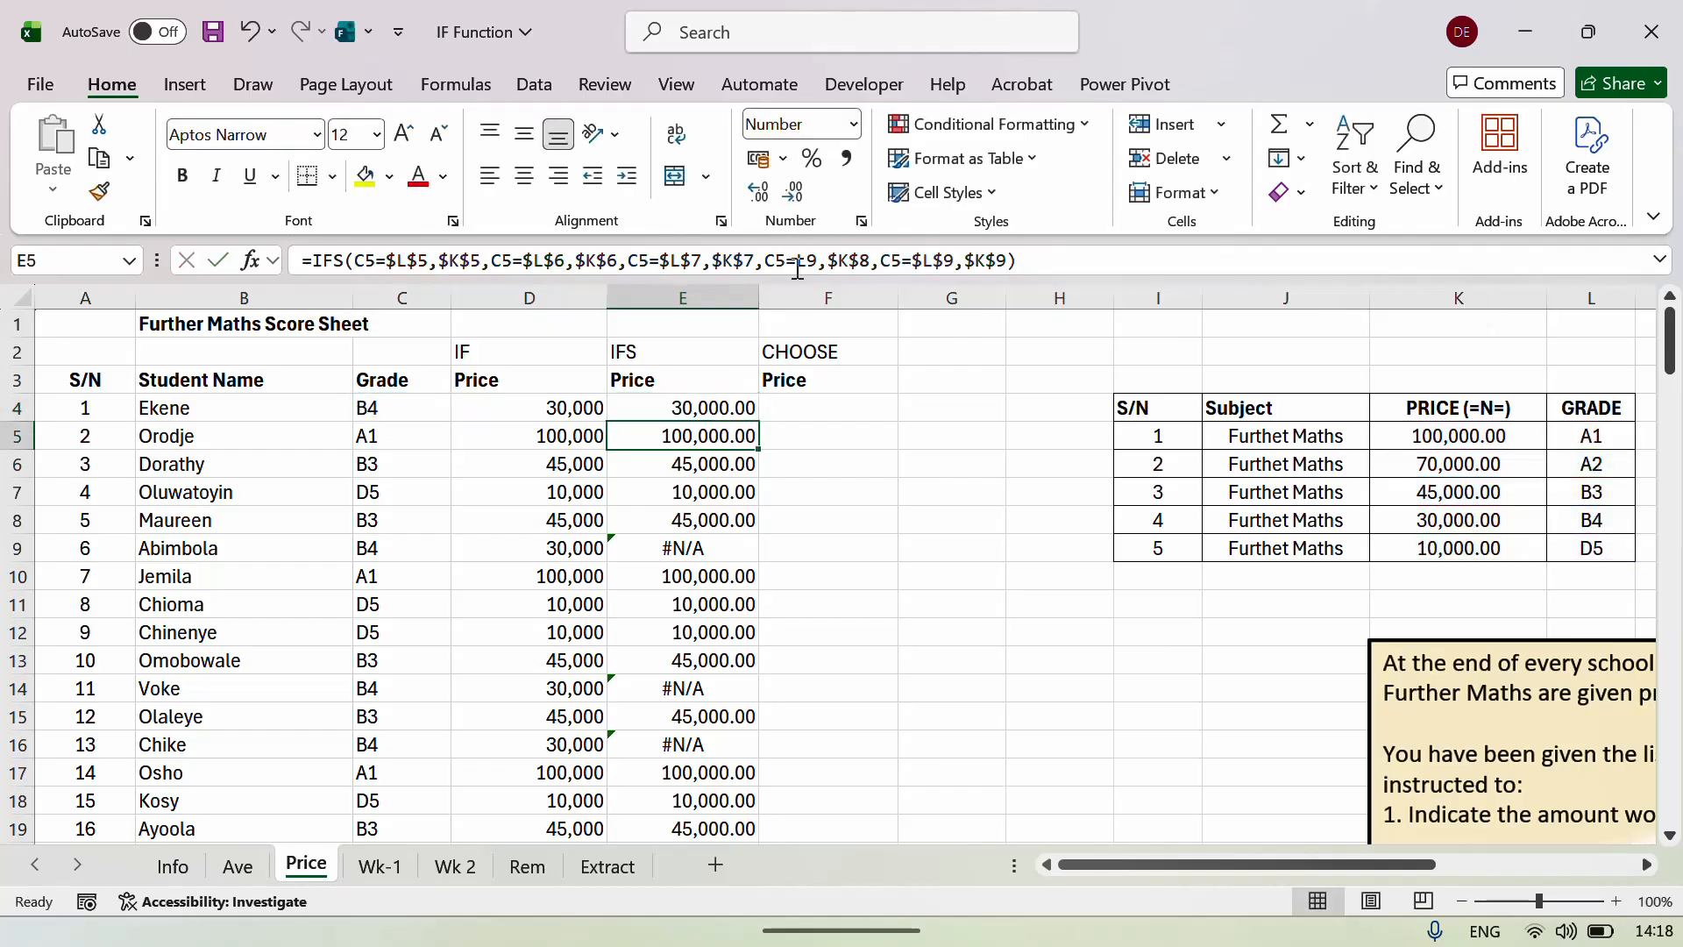
key("Up")
Fill the corrected IFS formula down to row 83 and review the resulting prices.
key("ctrl+shift+Down")
key("ctrl+d")
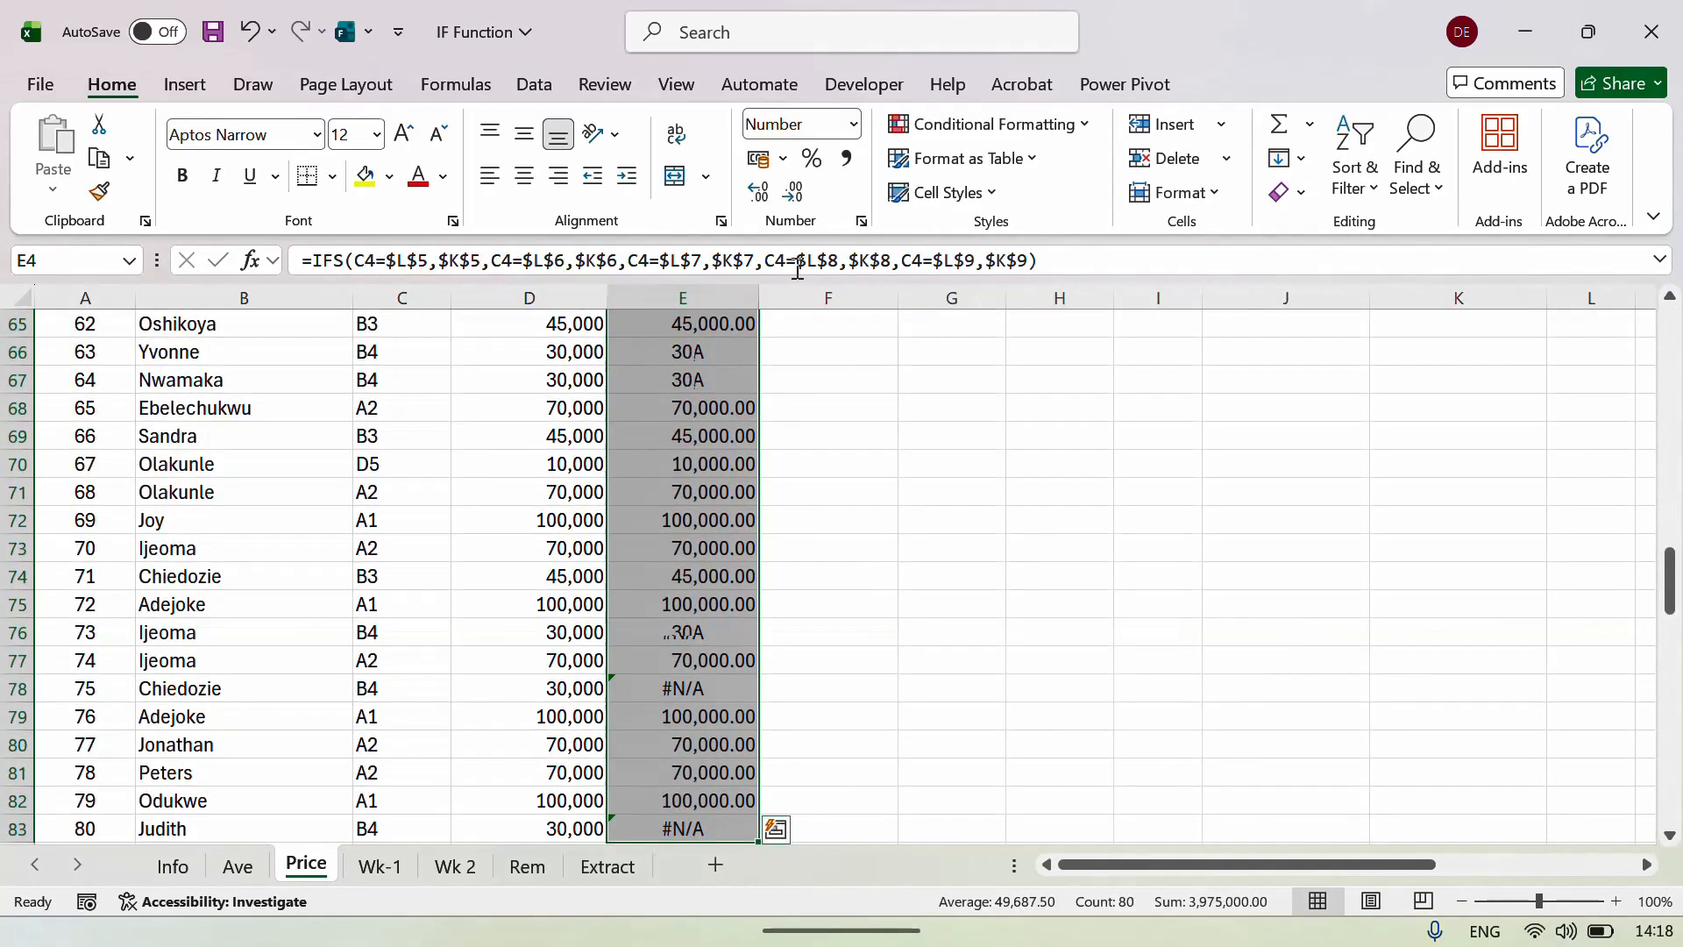
key("Up")
key("Up")
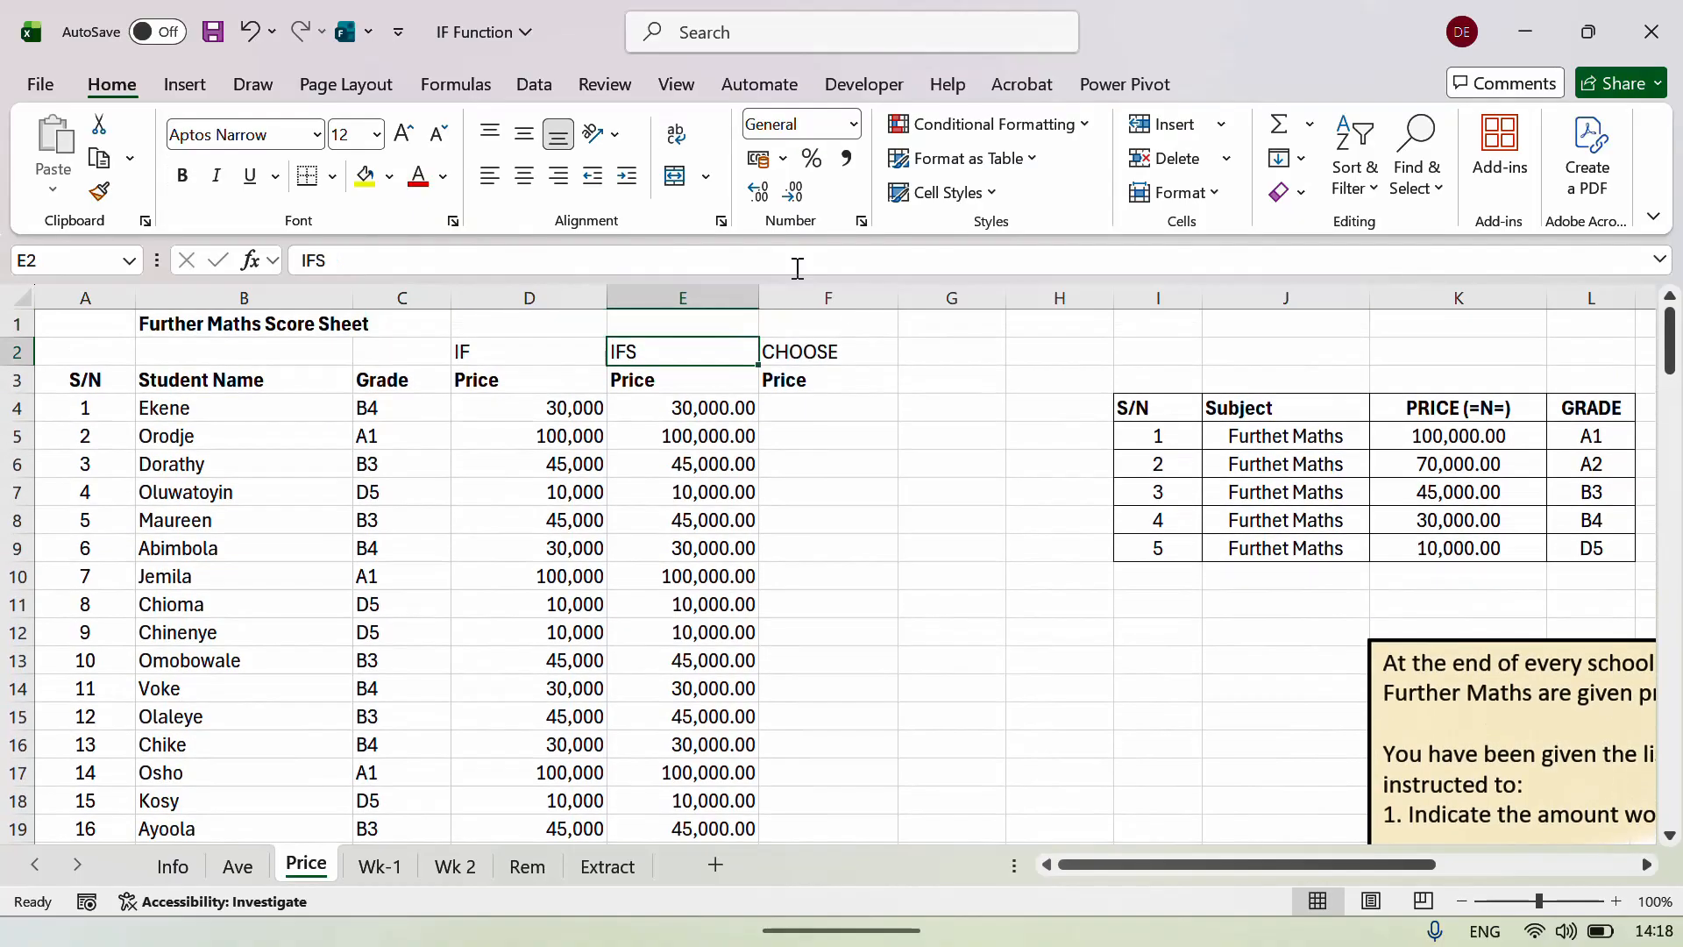
key("Down")
key("Down")
key("Down")
key("Left")
key("Up")
key("Right")
key("Down")
key("Up")
key("Up")
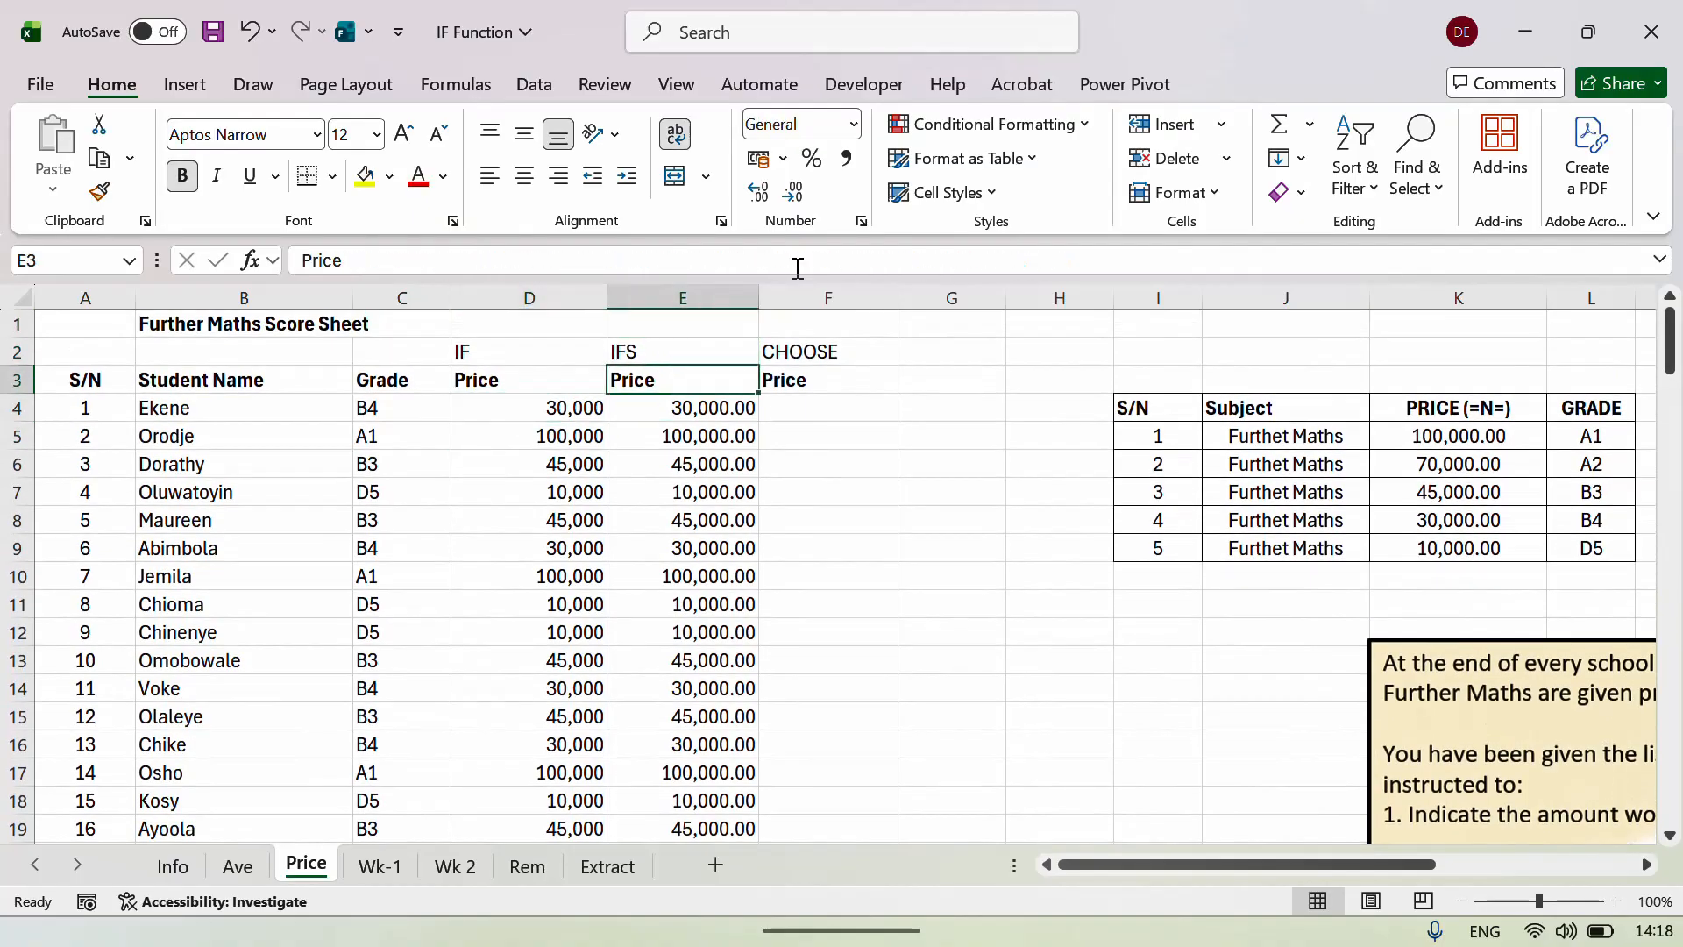
key("Up")
key("Down")
key("Down")
key("Left")
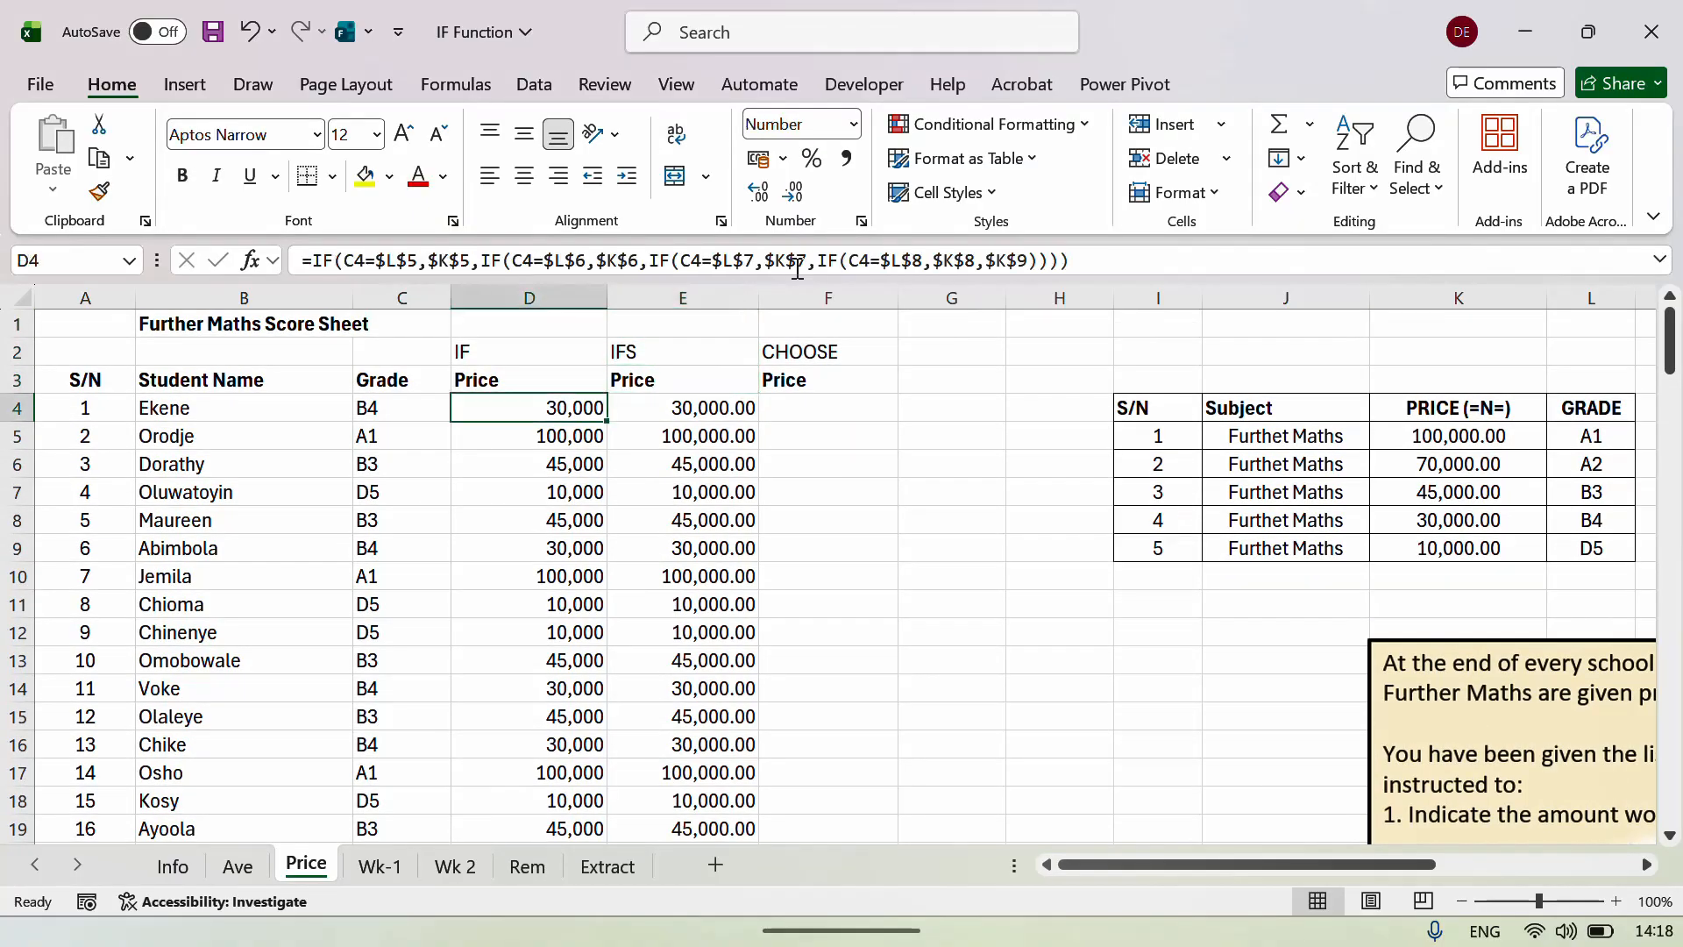
key("Right")
key("Right")
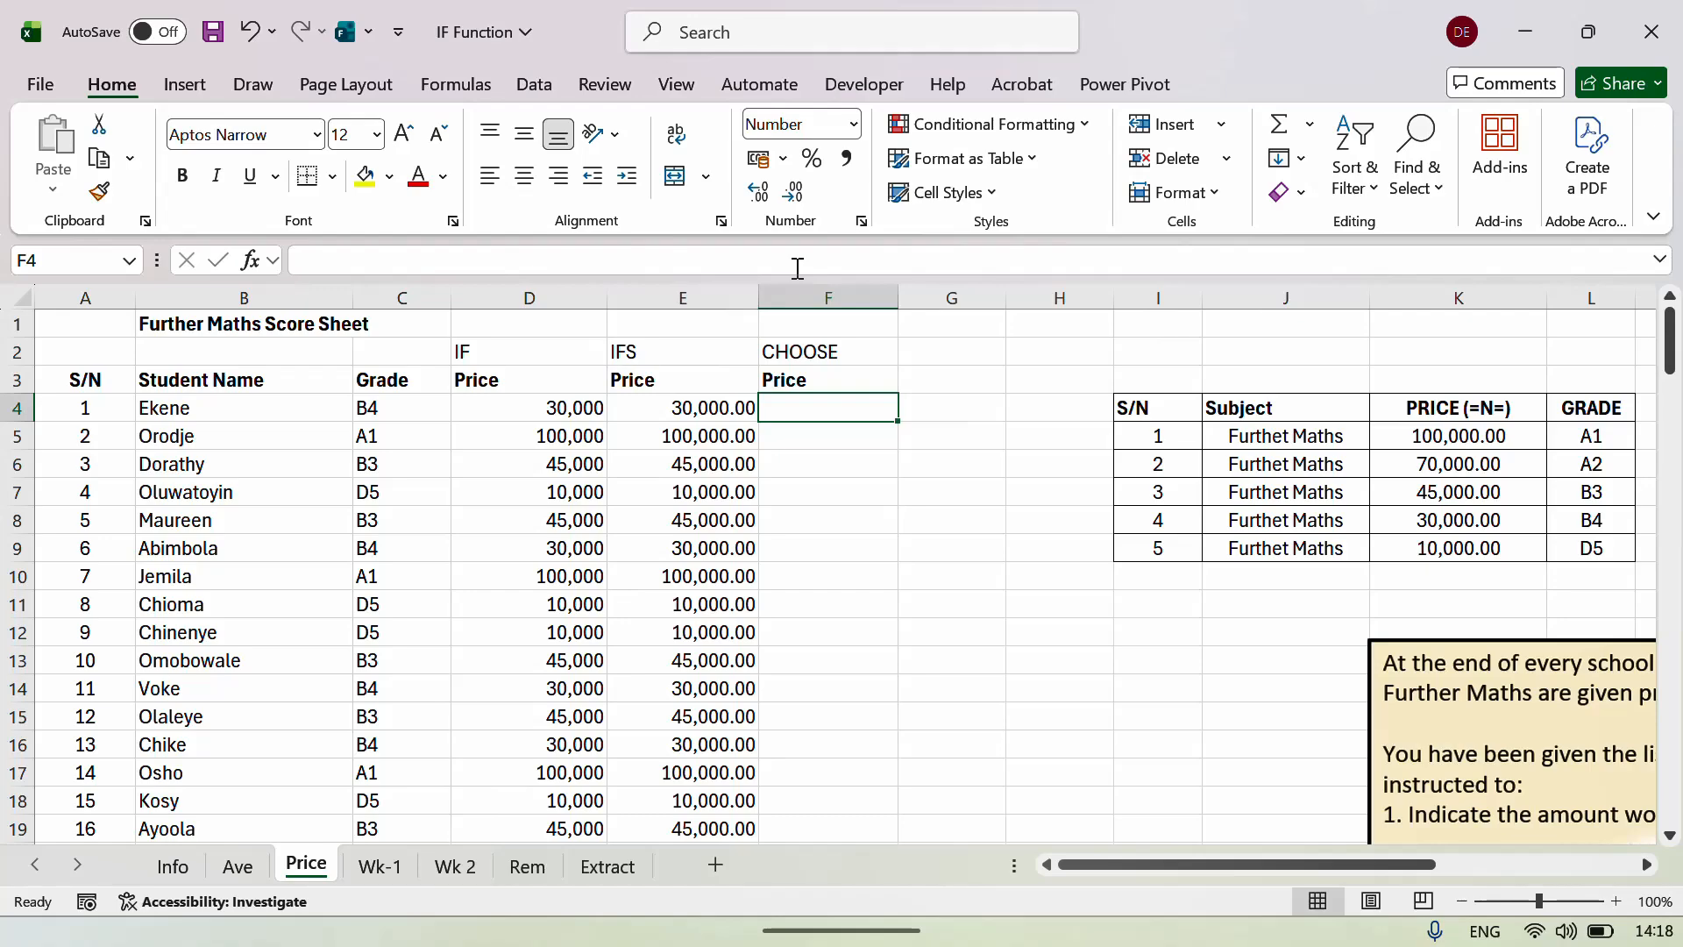
key("Left")
key("Left")
key("Left")
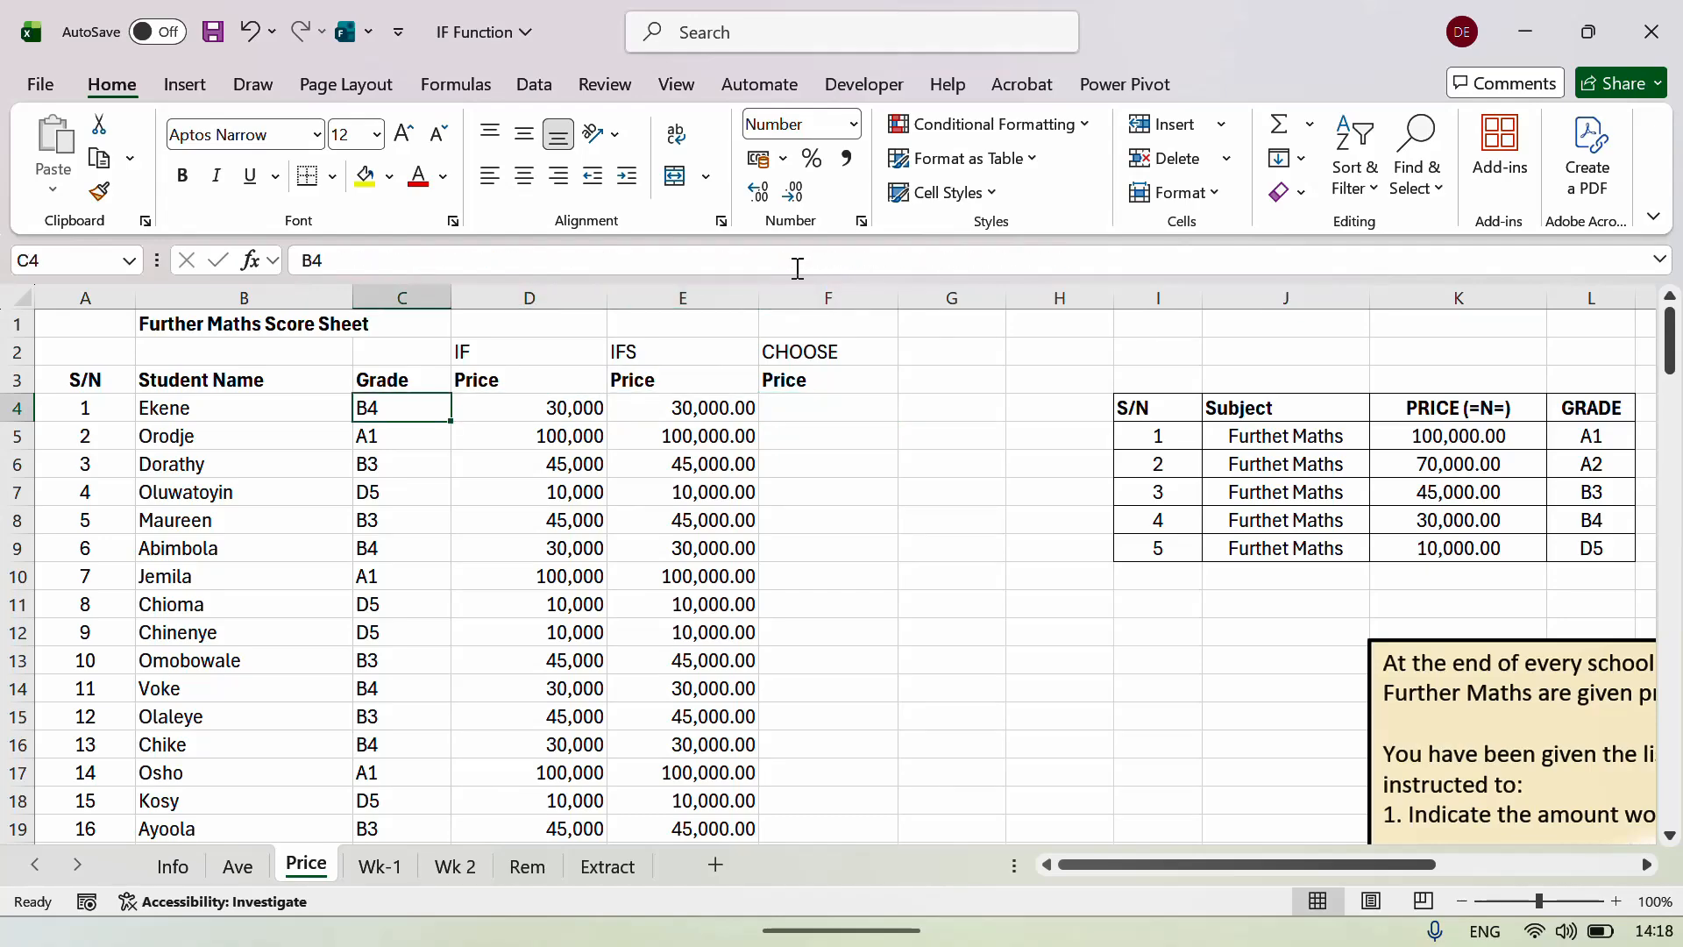
key("Right")
key("Right")
key("Right")
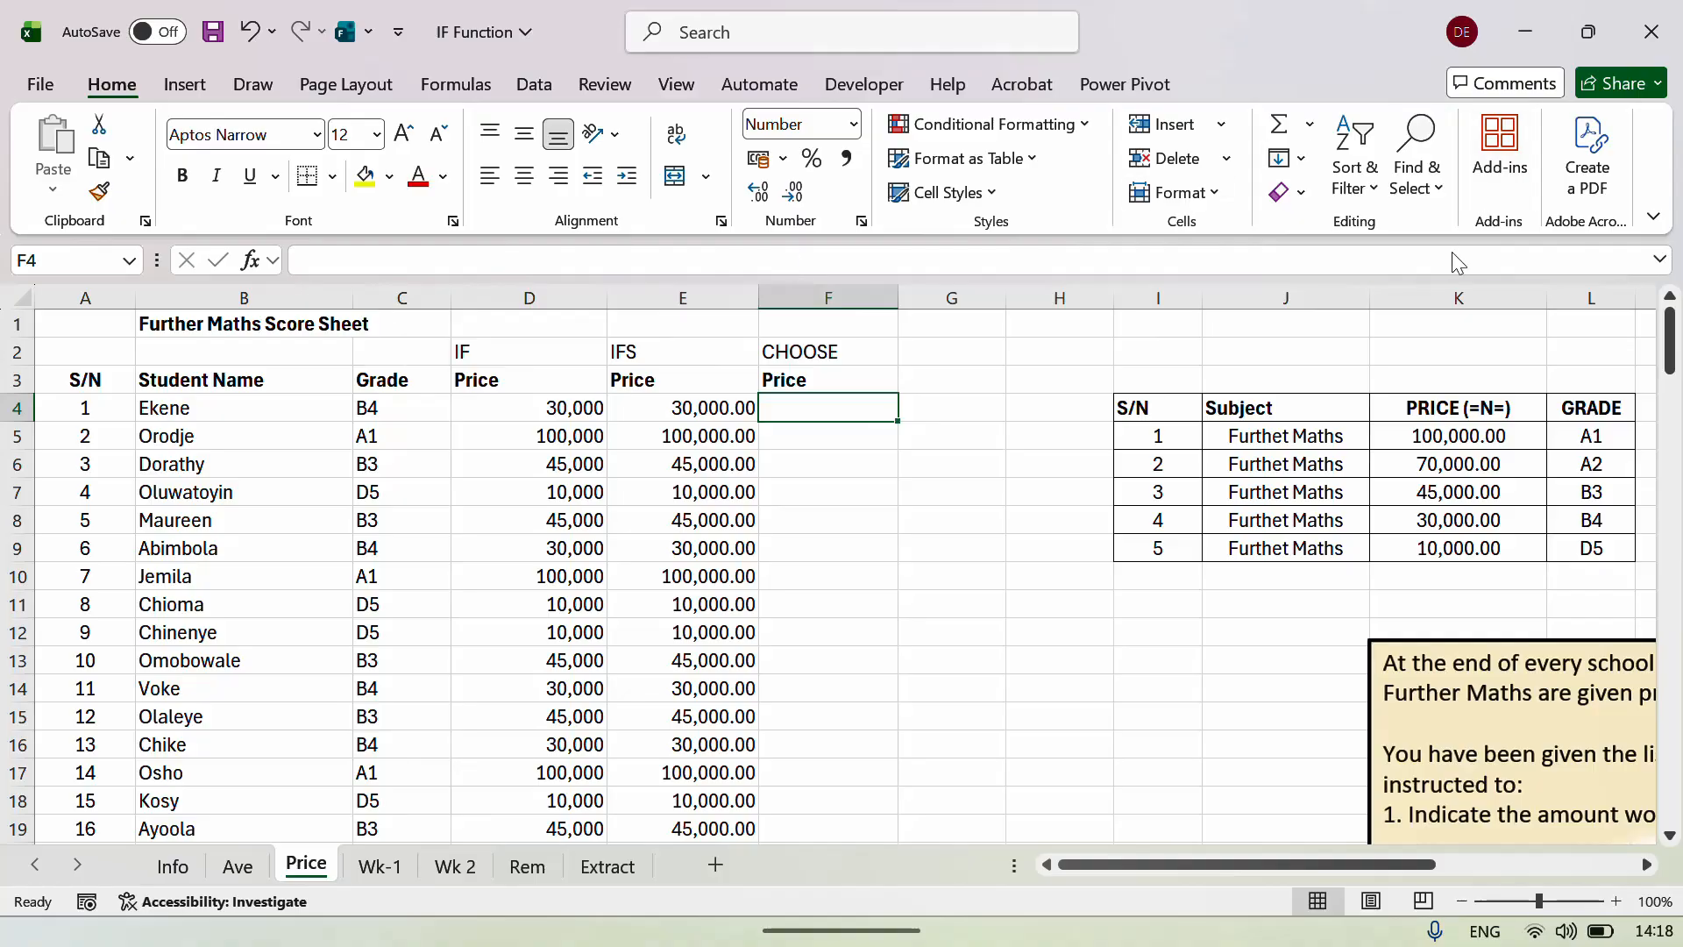
left_click_drag(1561, 405, 1600, 547)
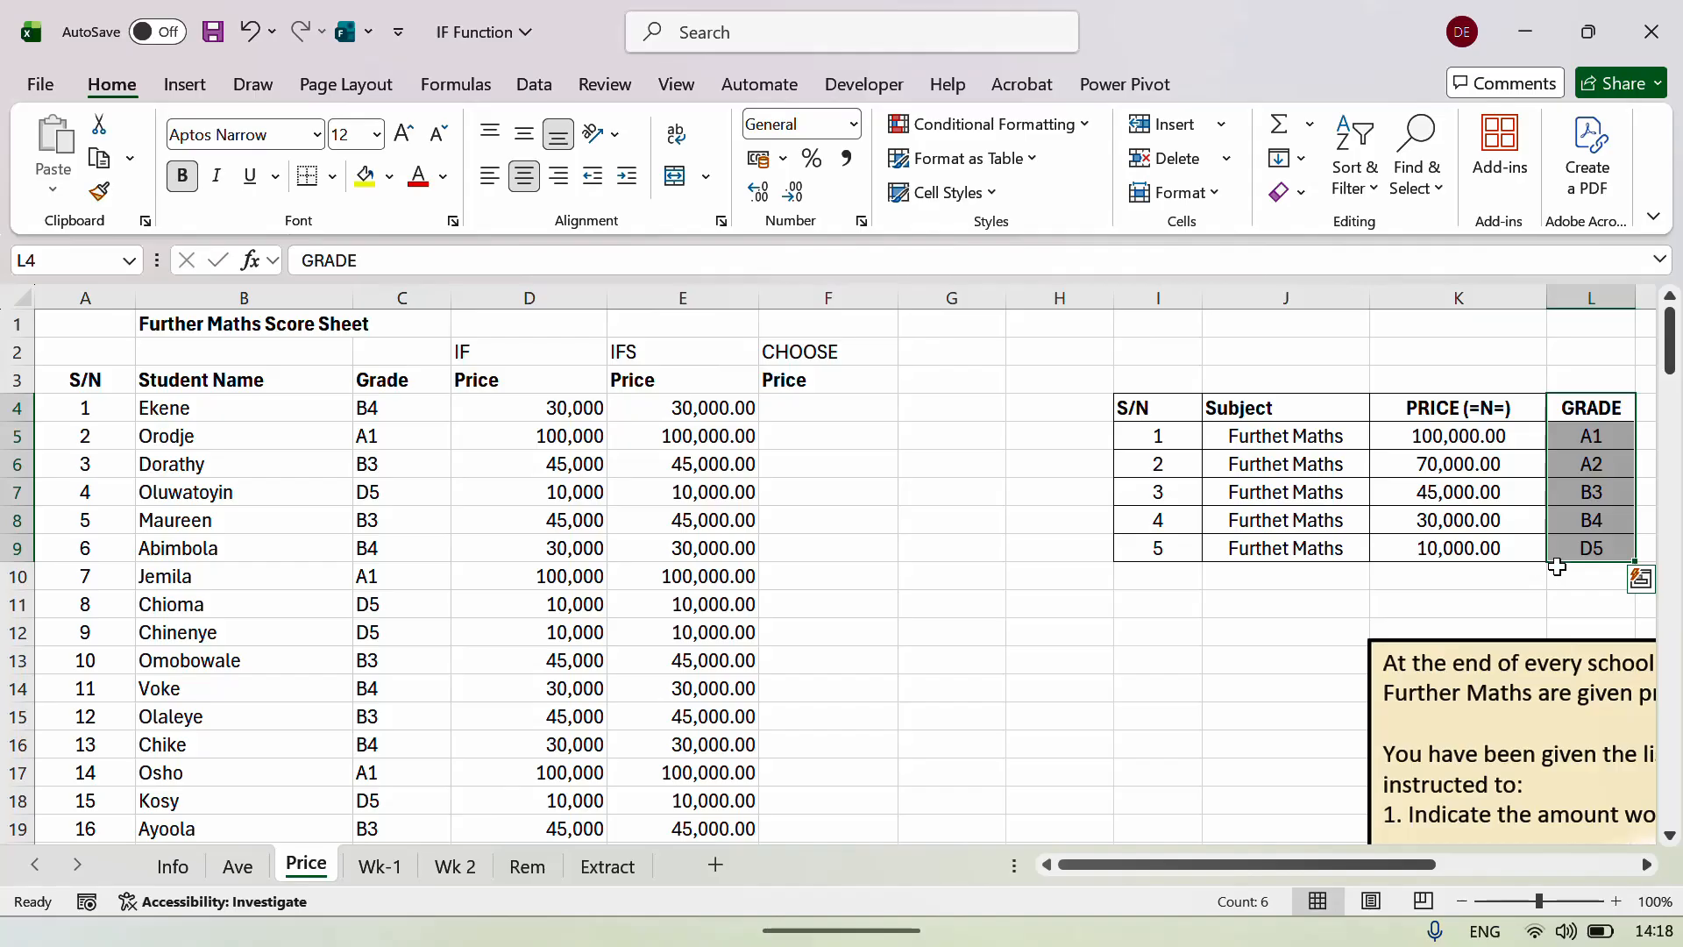
left_click(1637, 578)
left_click(395, 406)
left_click(948, 405)
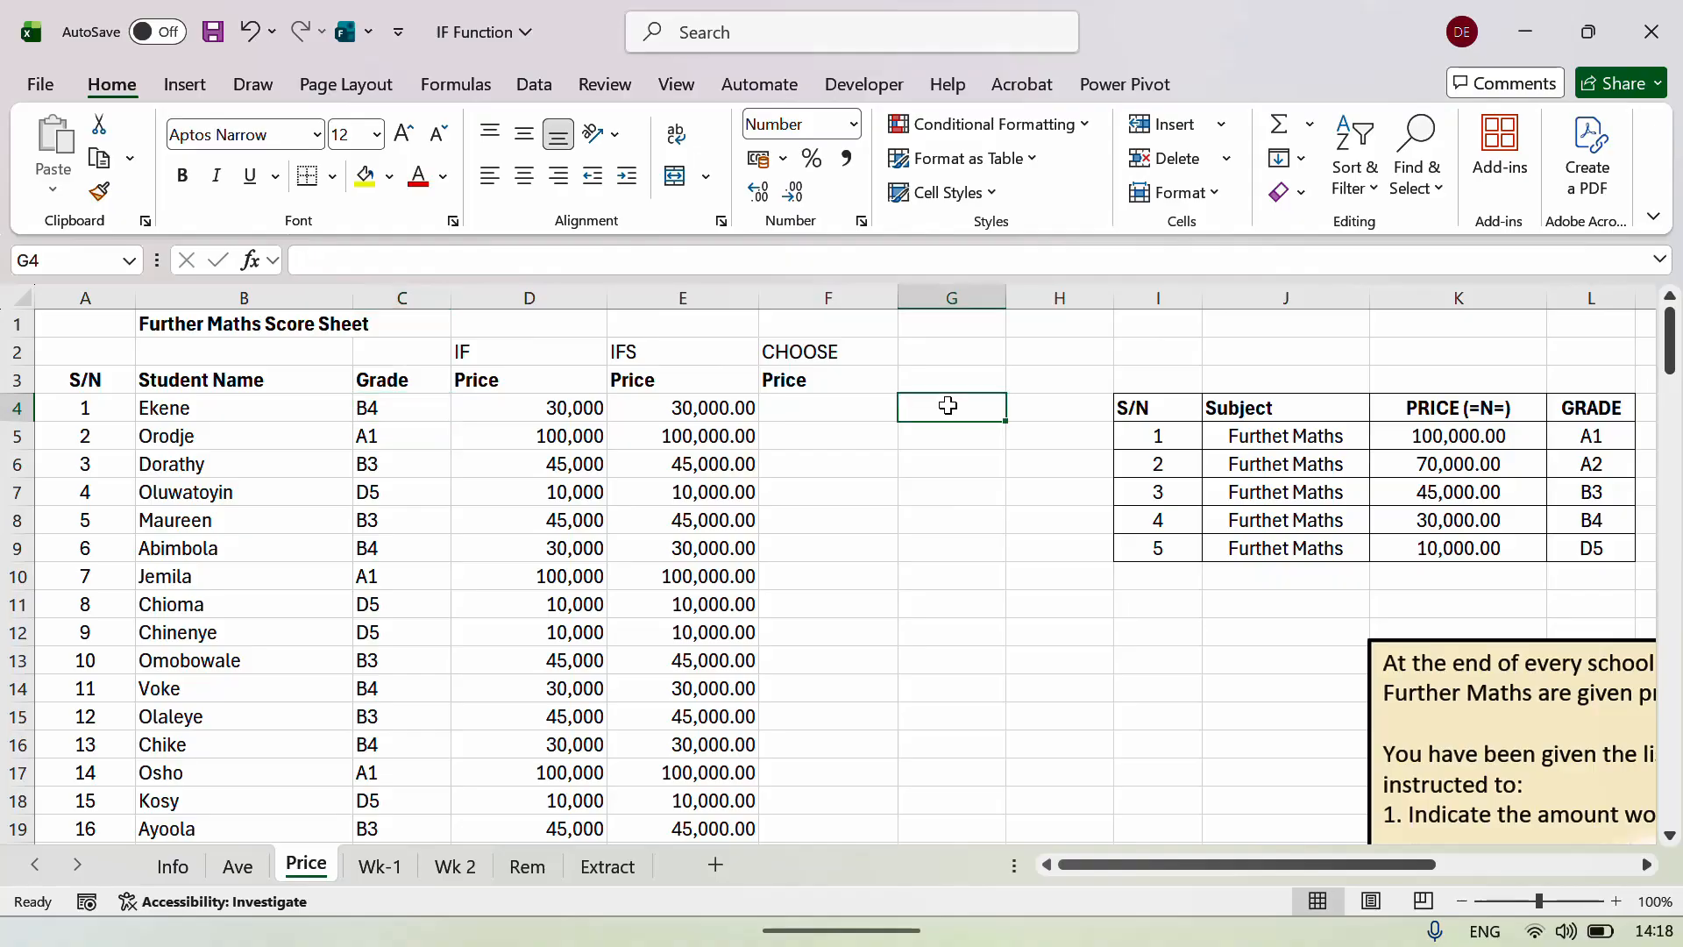
Enter =RIGHT(C4) in G4 and copy it to G8, giving 4, 1, 3, 5, 3.
type("=RIGYT")
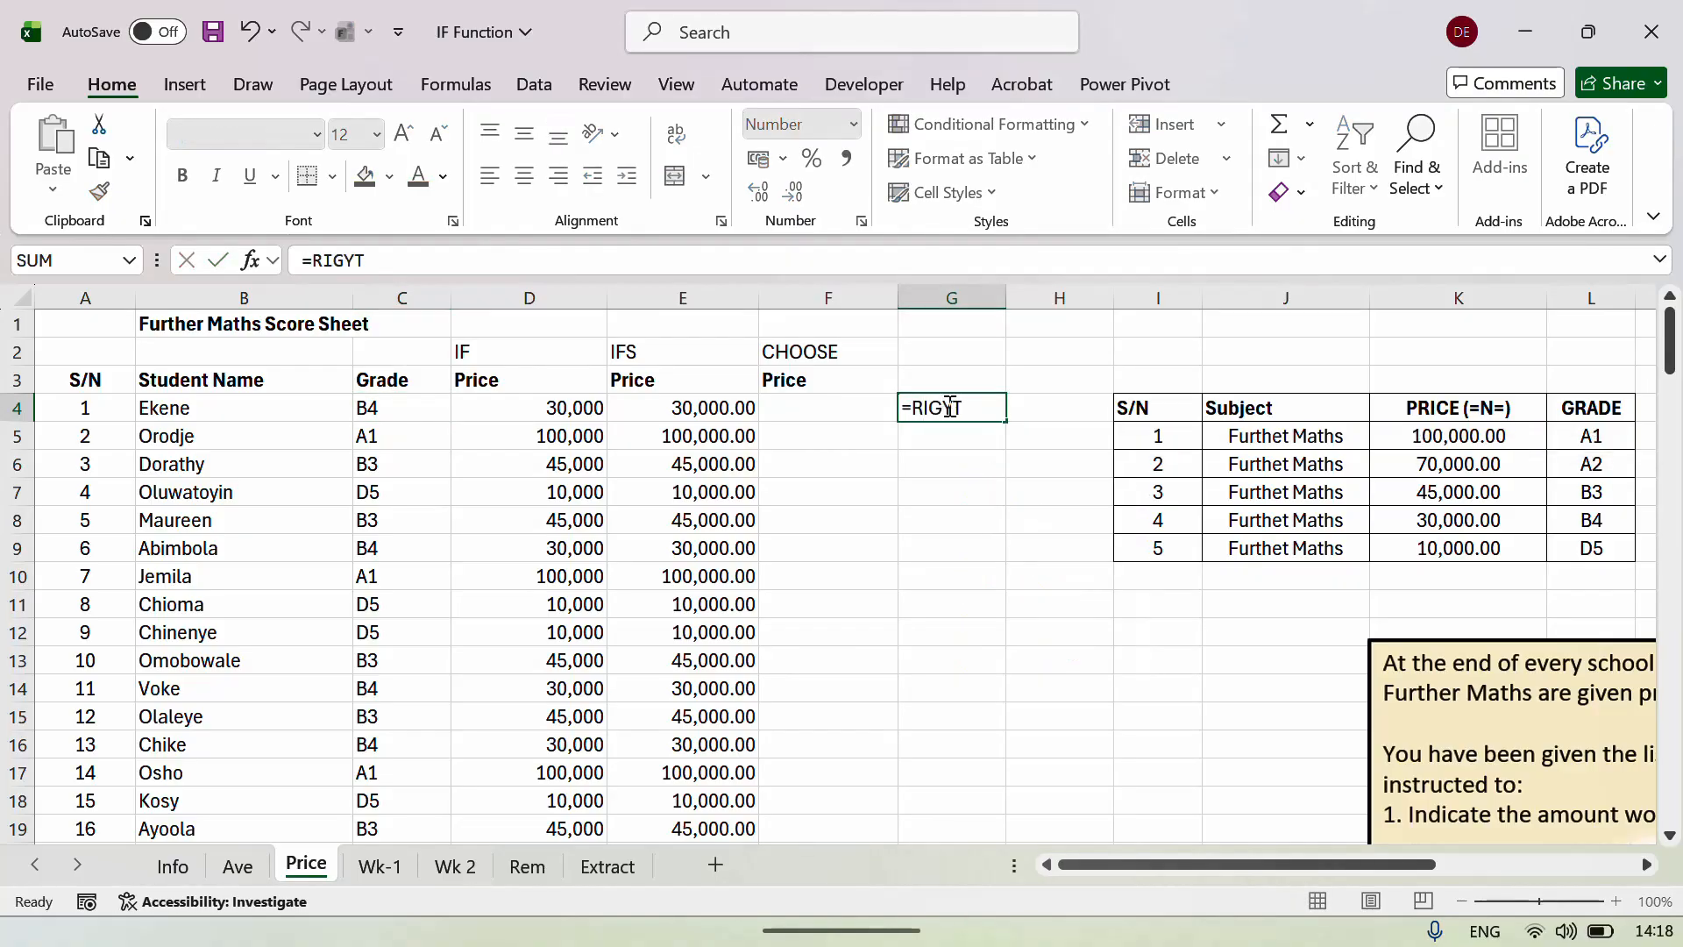
key("Tab")
left_click(949, 407)
type("=R")
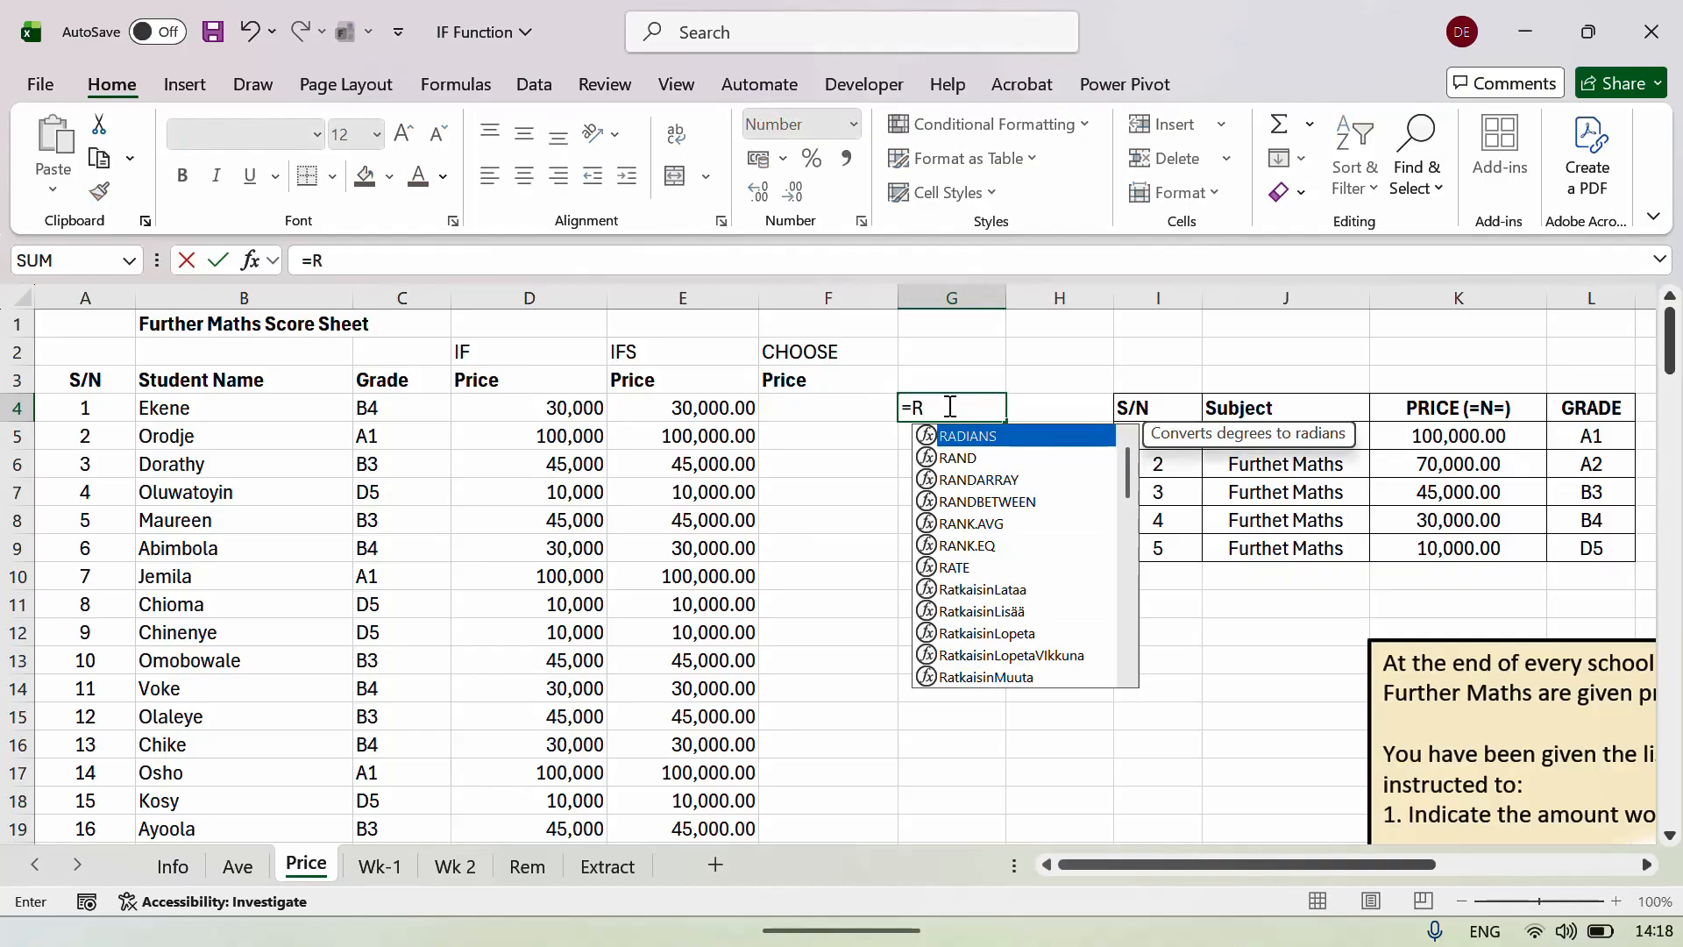
type("IGH")
key("Tab")
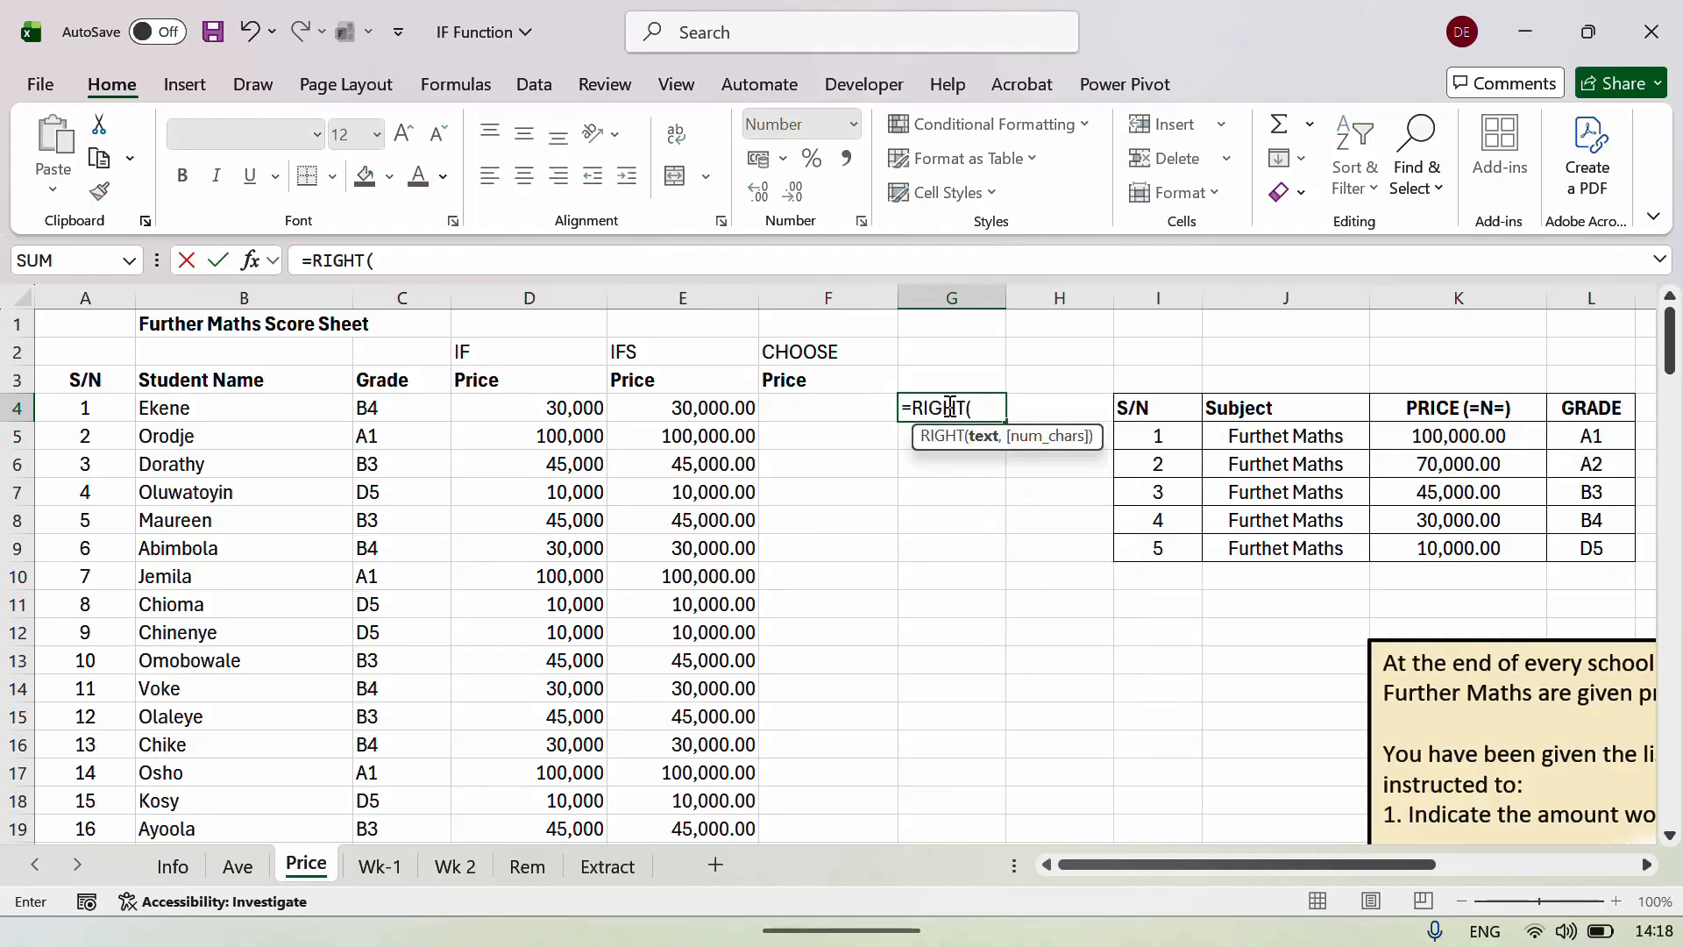
key("Left")
key("Left")
key("Left")
key("Left")
key("Return")
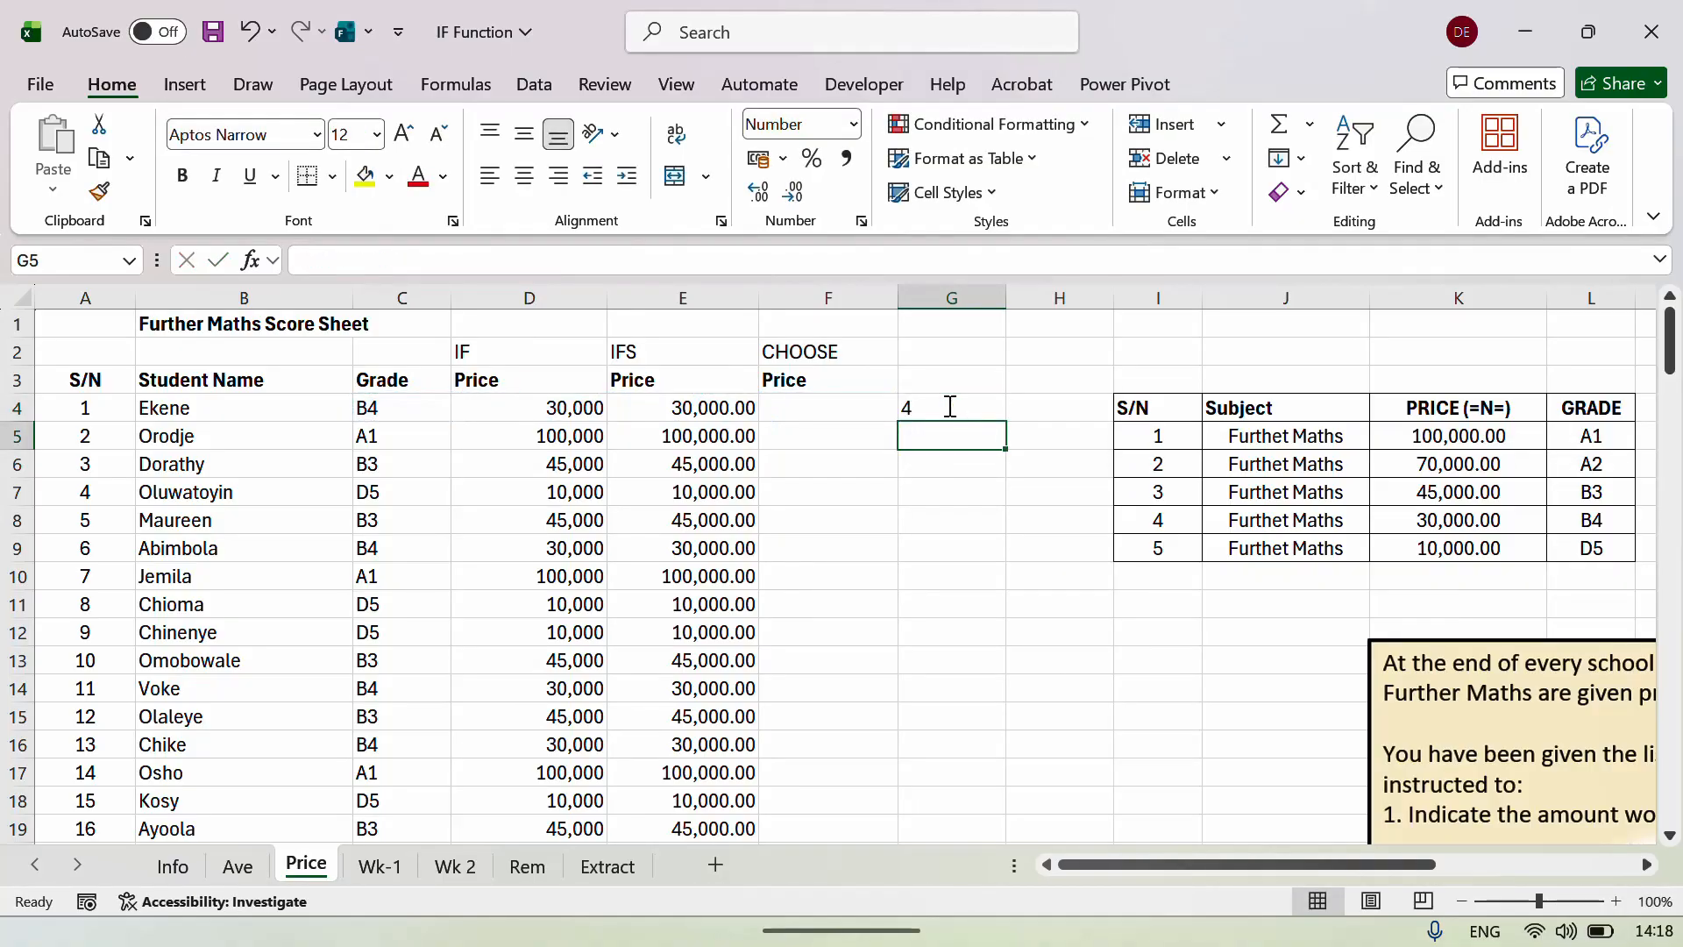
key("Up")
key("shift+Down")
key("shift+Down")
key("shift+Down")
key("shift+Down")
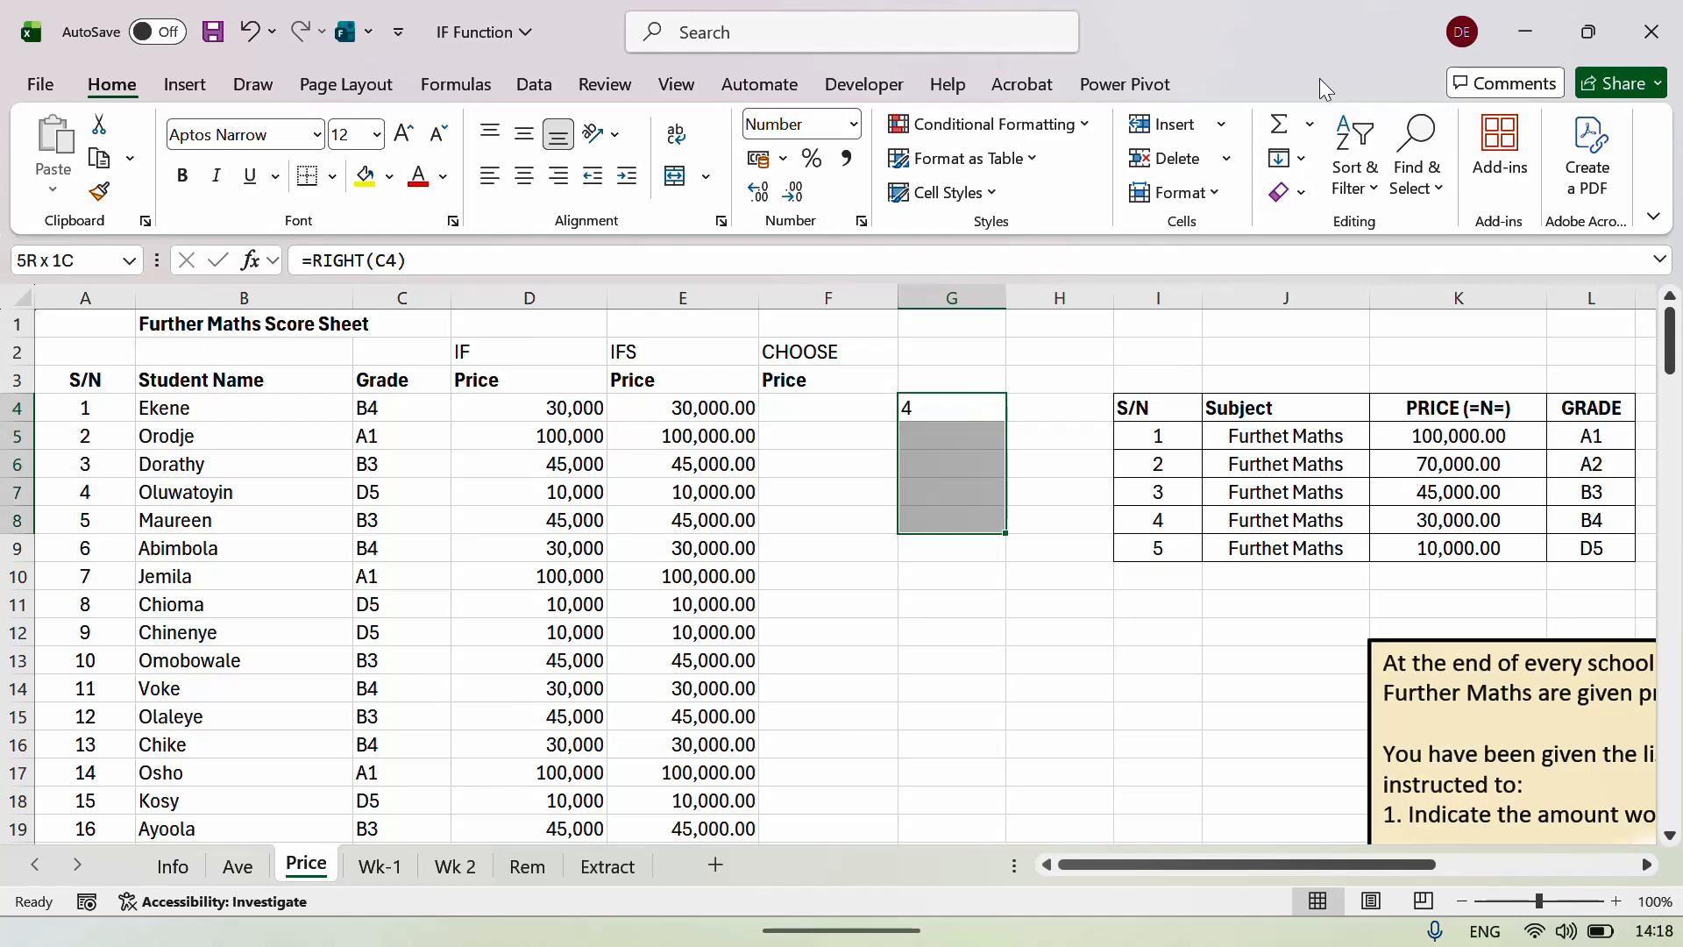
key("ctrl+d")
key("Down")
key("Down")
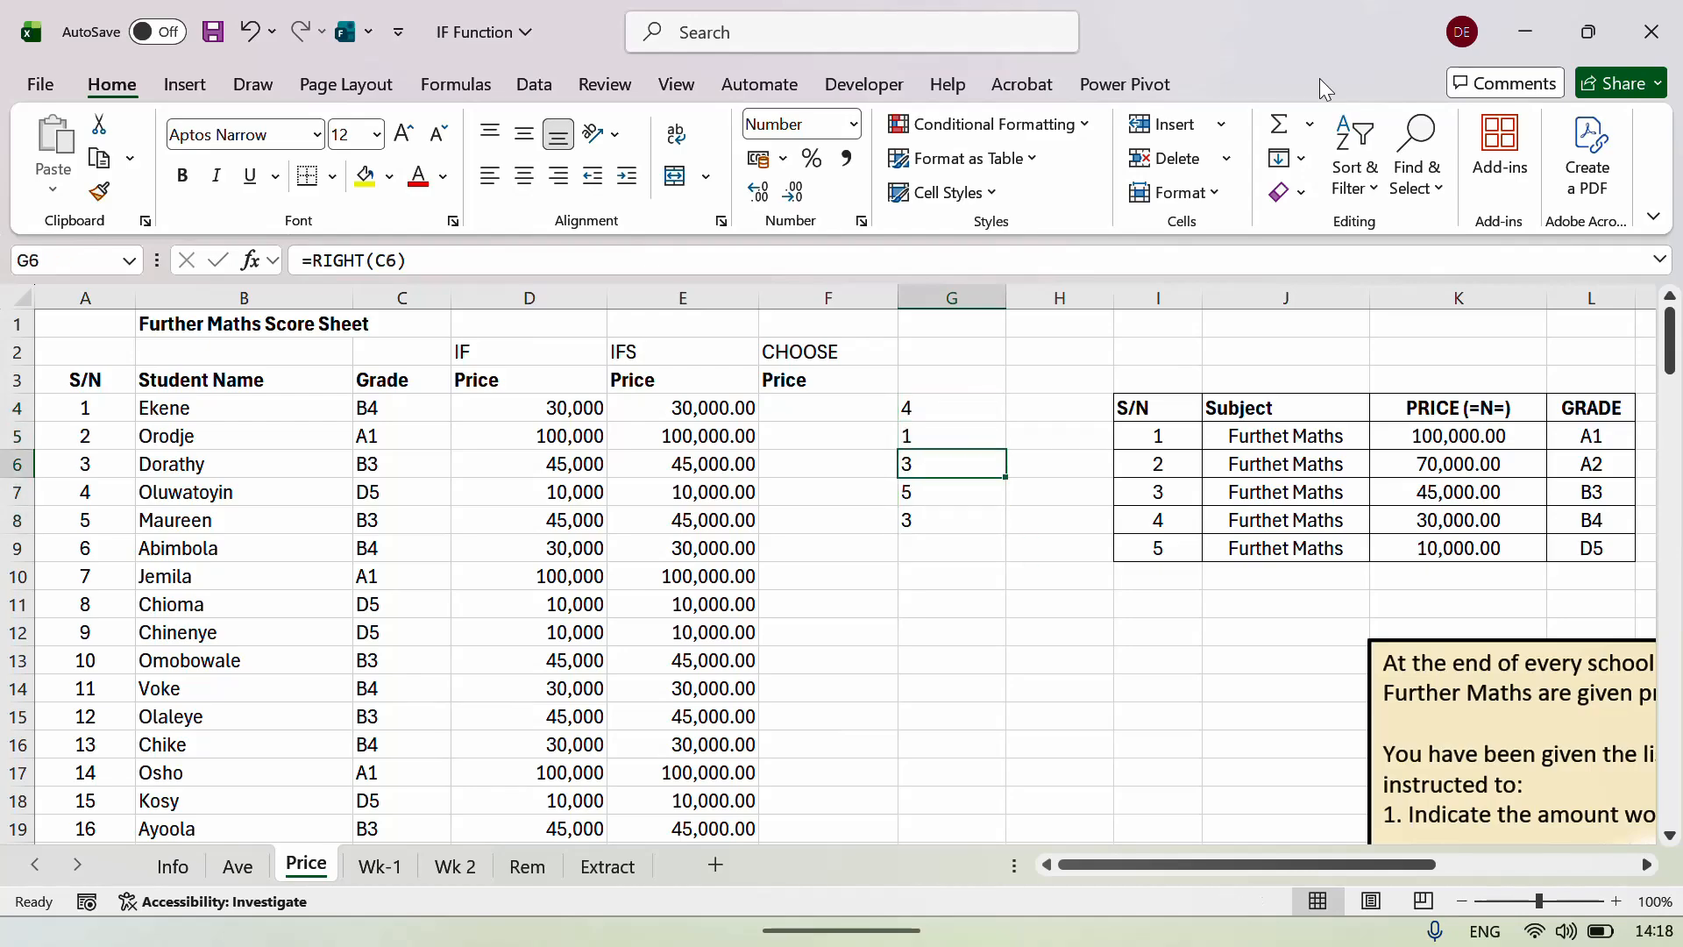
key("Up")
key("Up")
key("Up")
Clear the RIGHT test results from G4:G8.
key("Down")
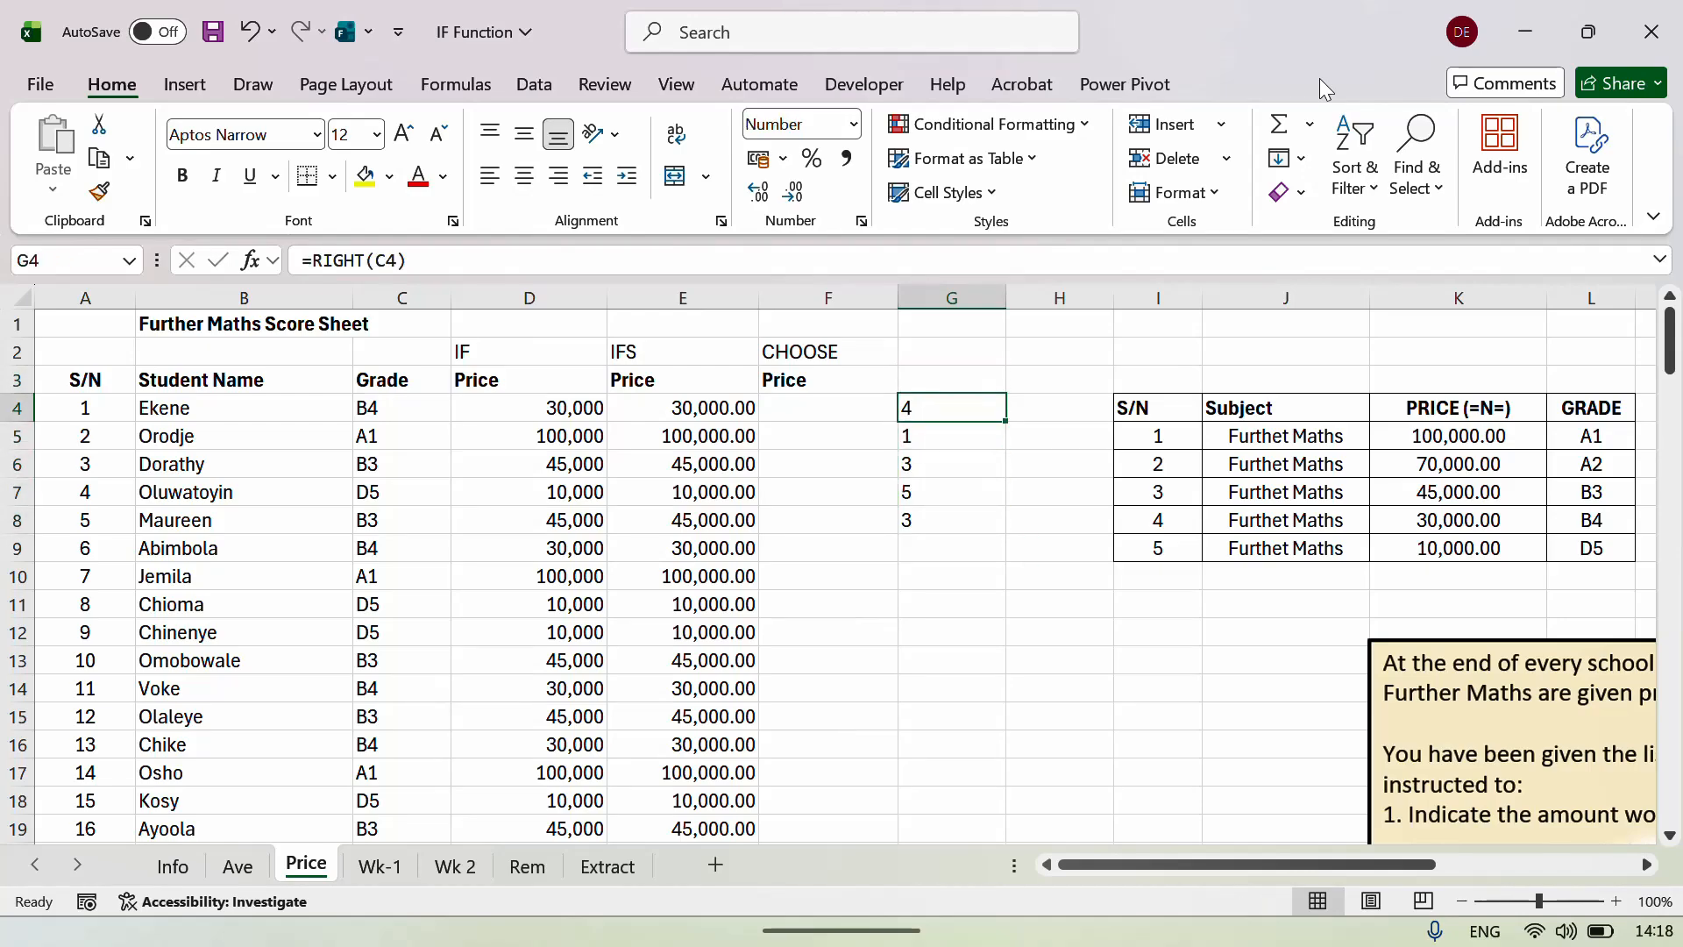
key("shift+Down")
key("shift+Down")
key("shift+Down")
key("shift+Down")
key("Delete")
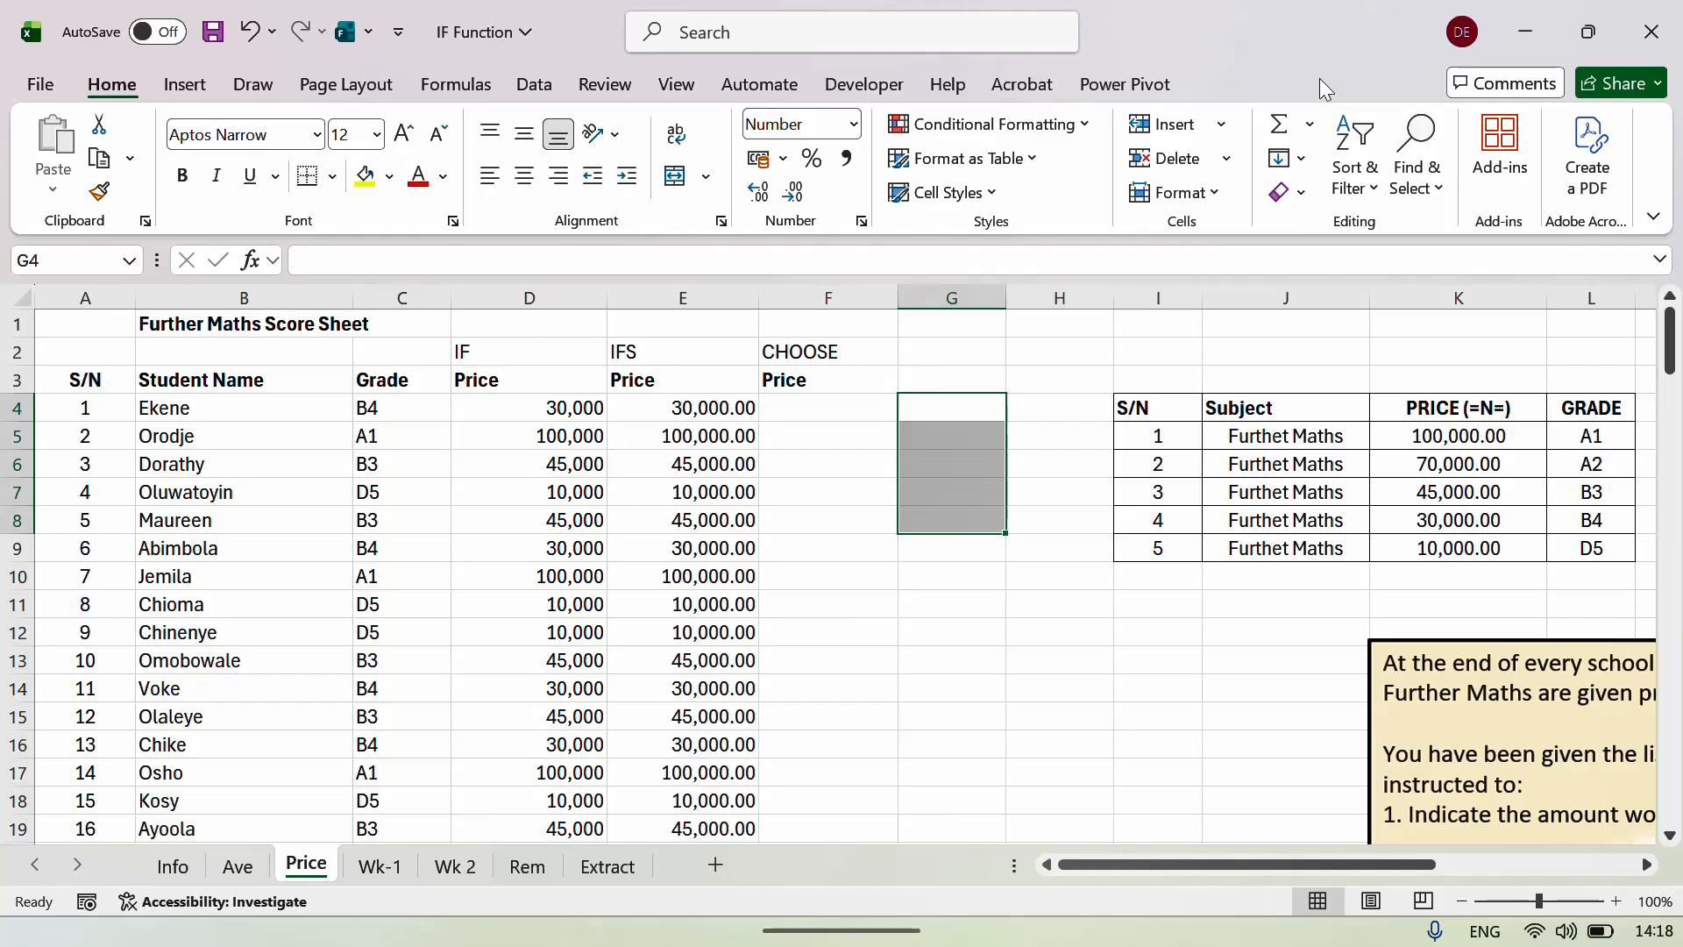
key("shift+Up")
key("shift+Up")
key("shift+Up")
key("shift+Up")
key("Left")
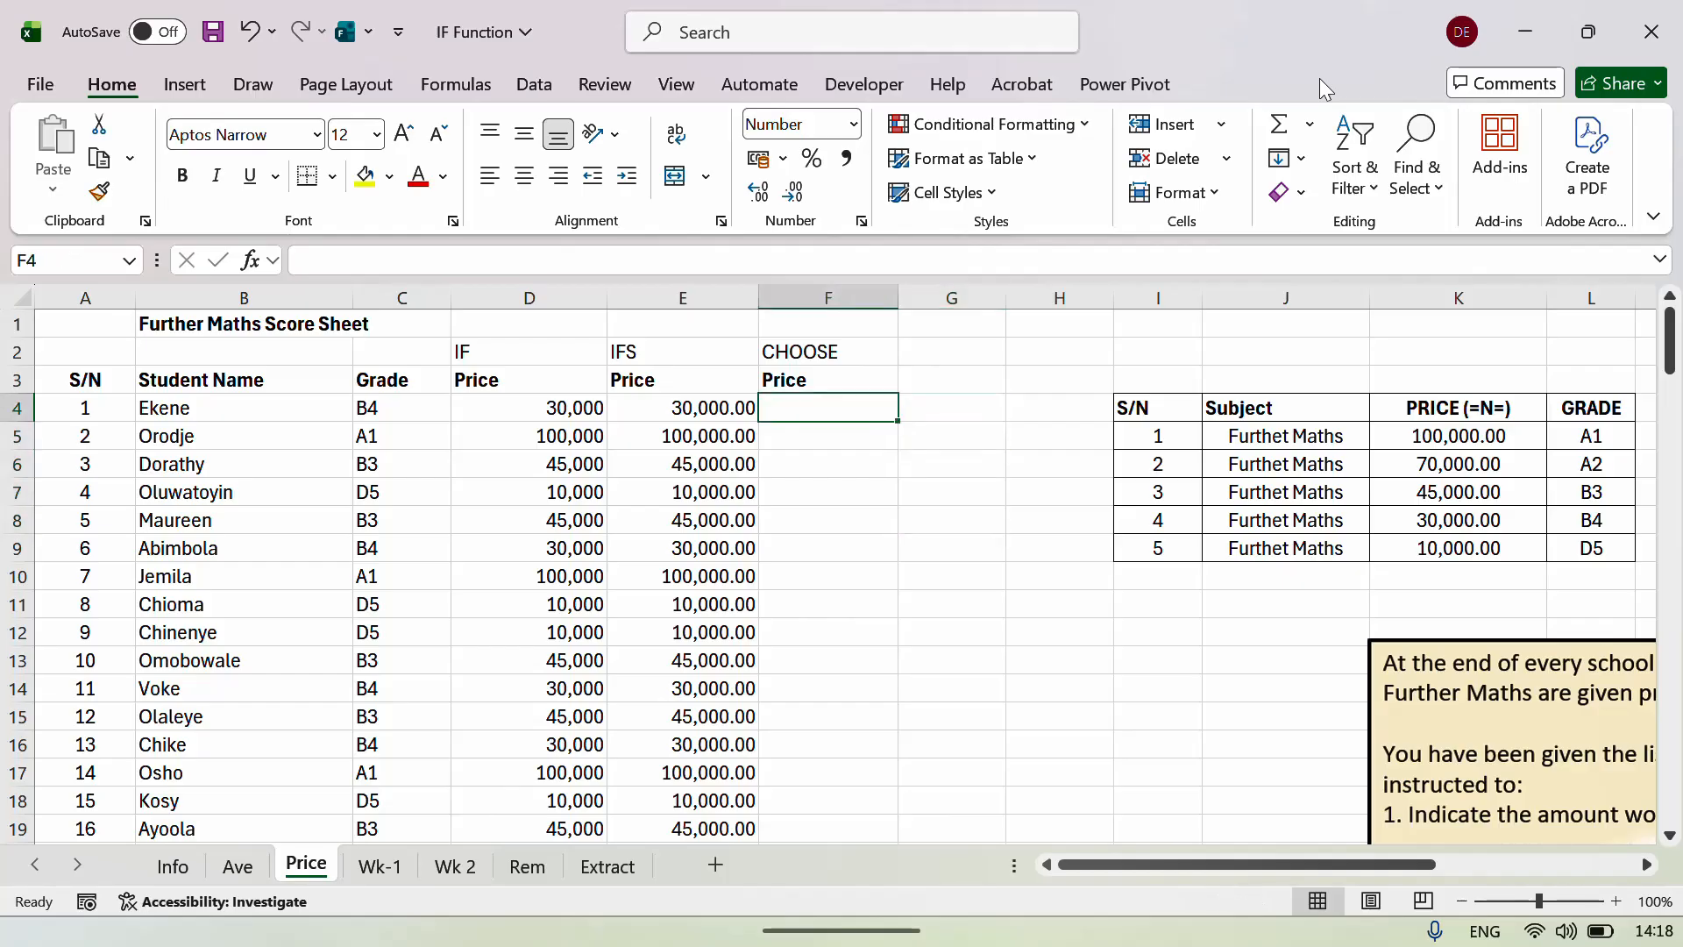
Start =CHOOSE(RIGHT(C4), in F4.
type("=C")
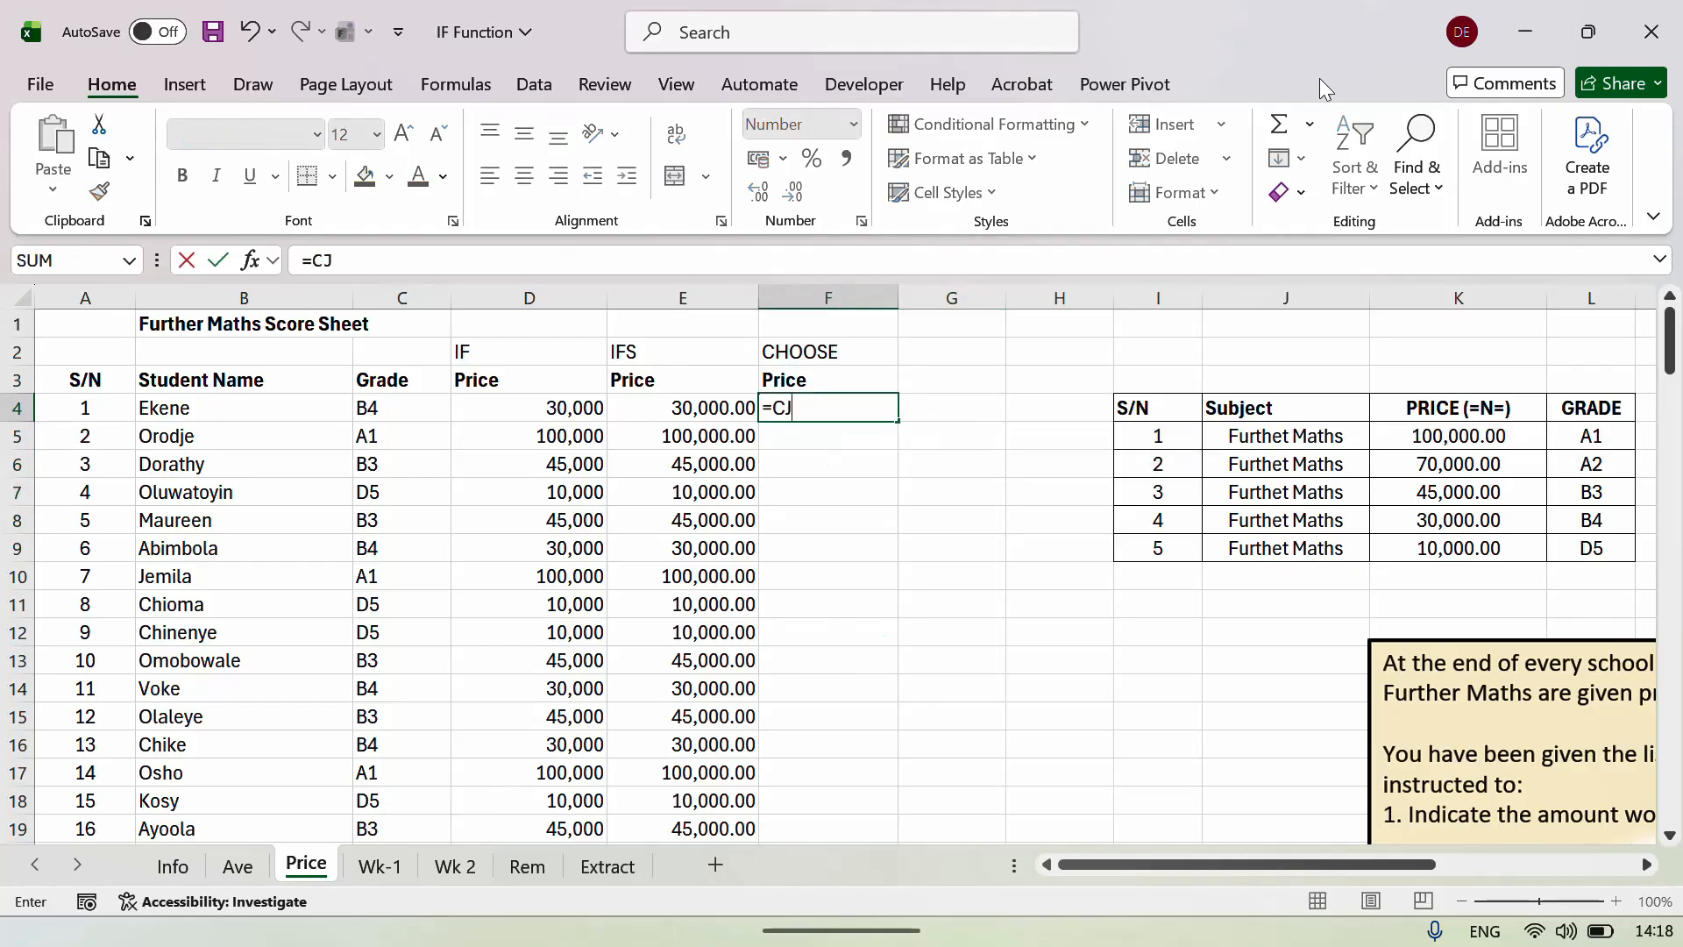
type("HOO")
key("Tab")
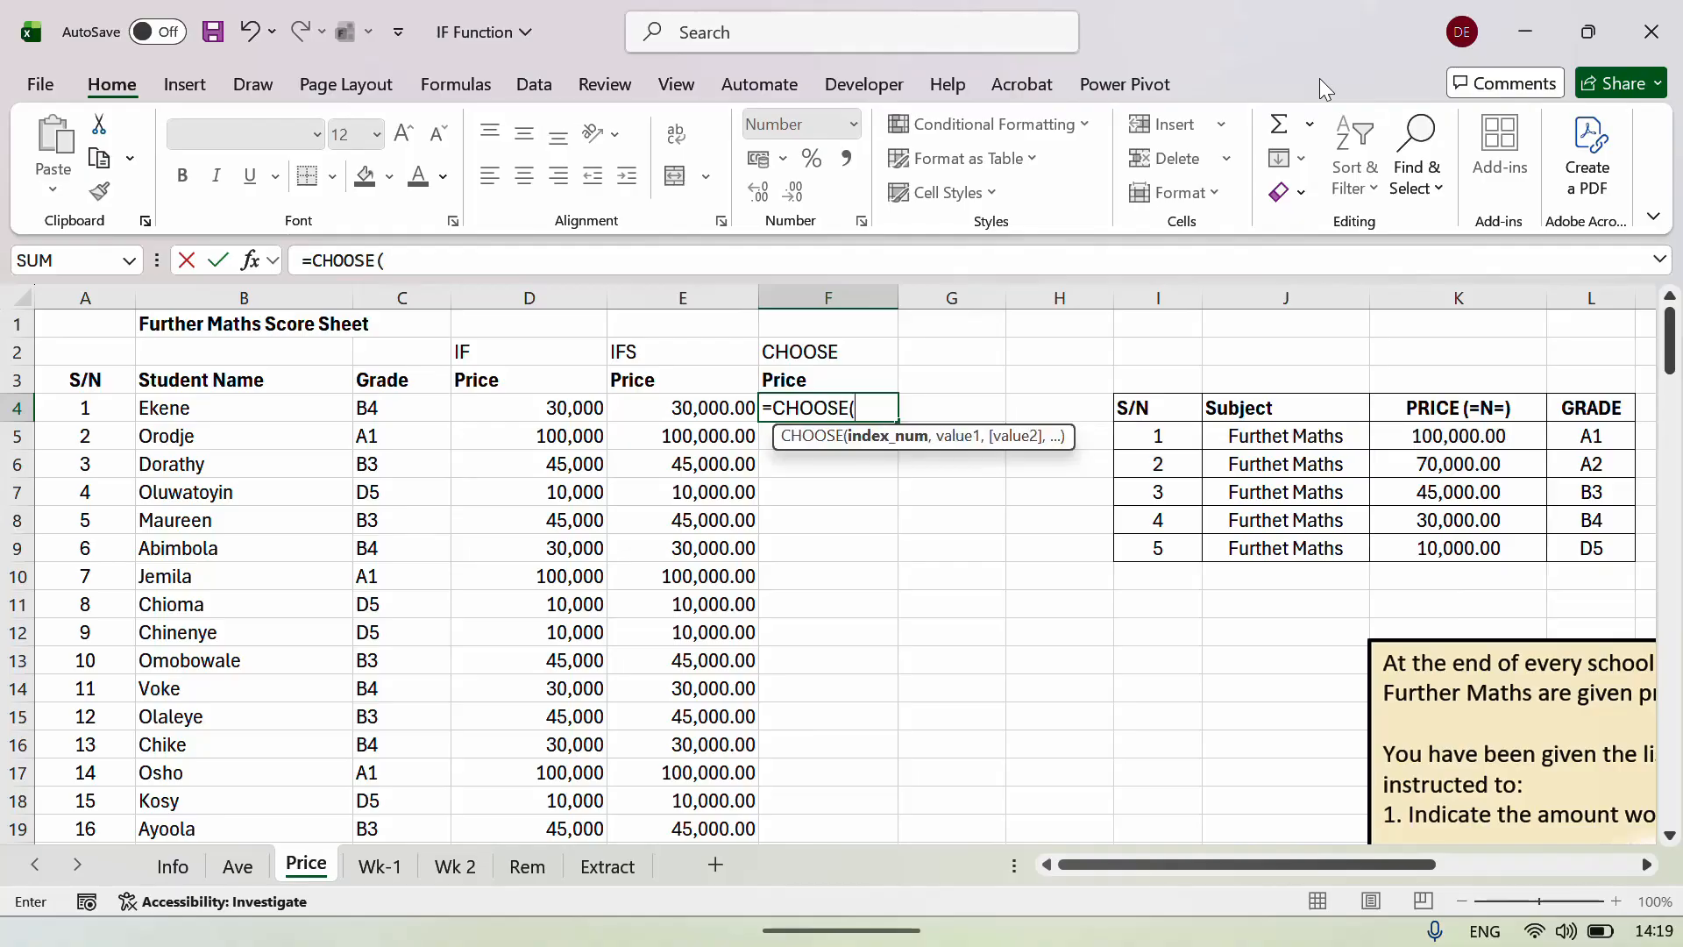
type("RIGY")
key("BackSpace")
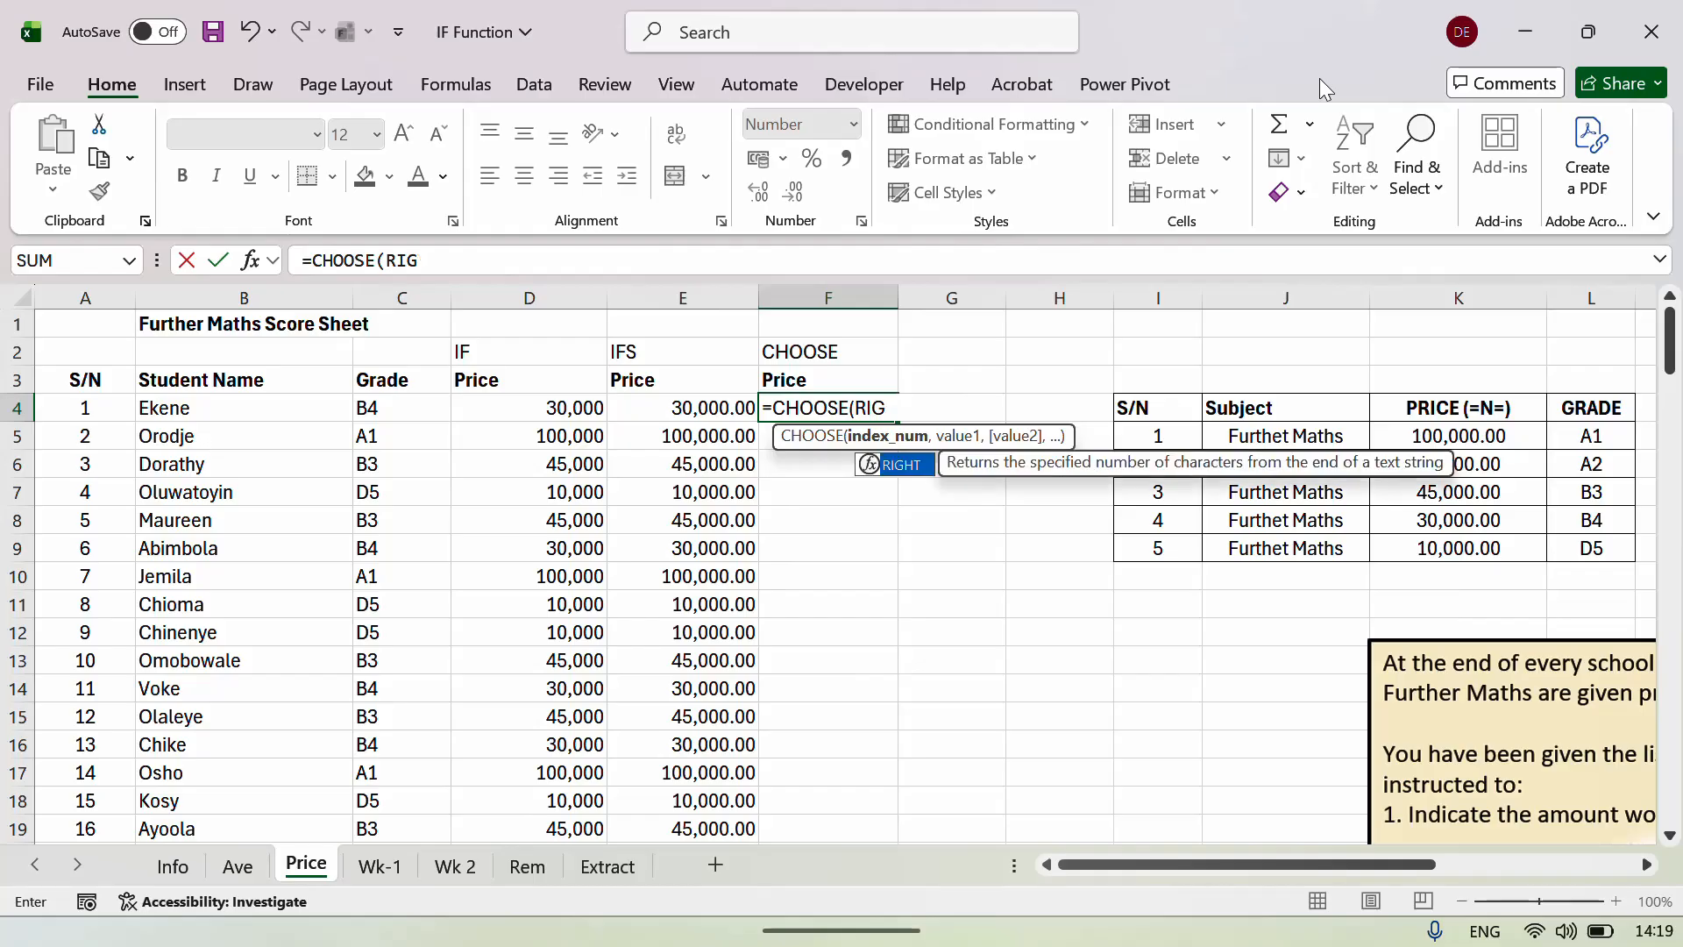
key("Tab")
key("Left")
key("Left")
key("Left")
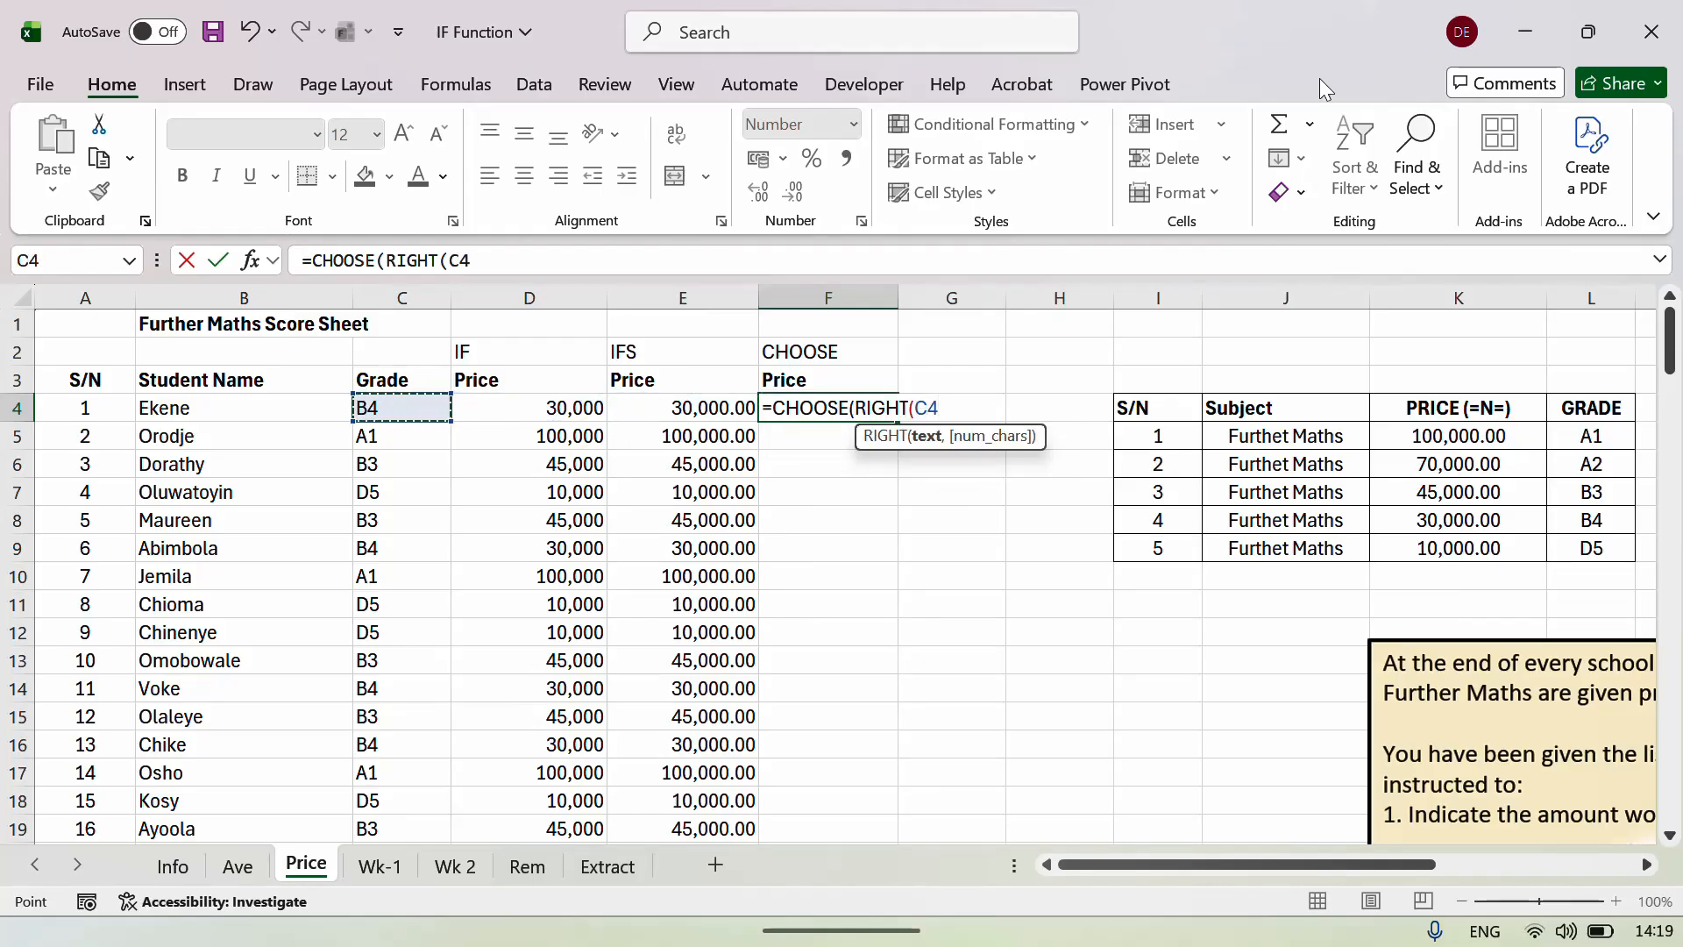
type(")")
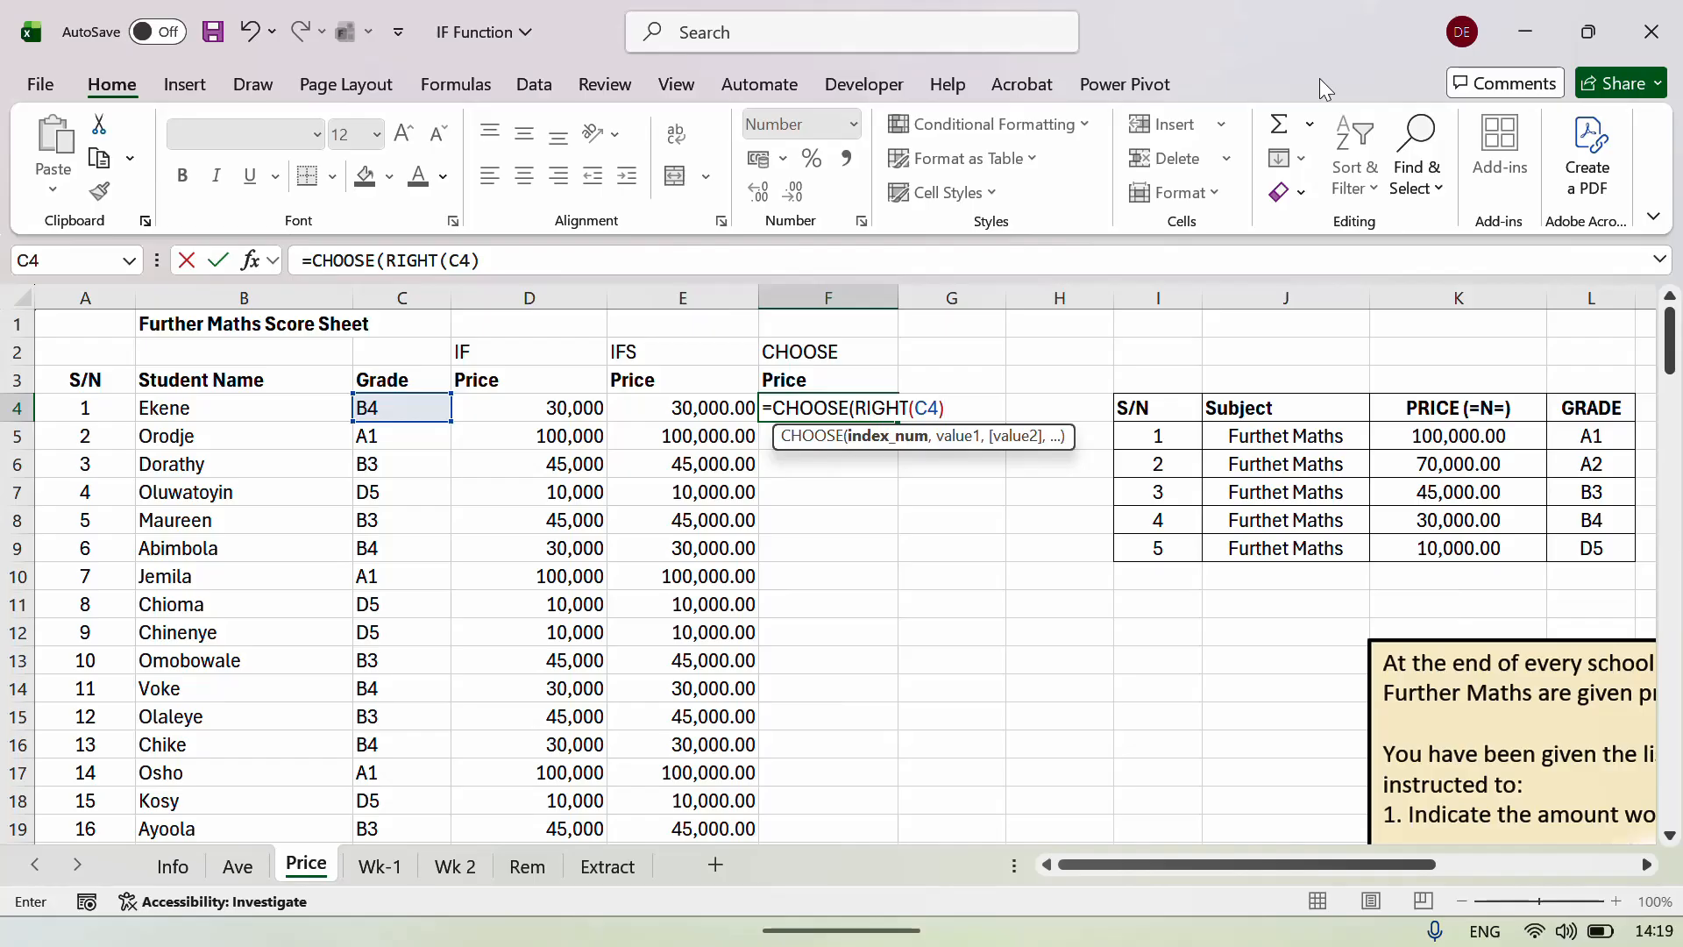
type(",")
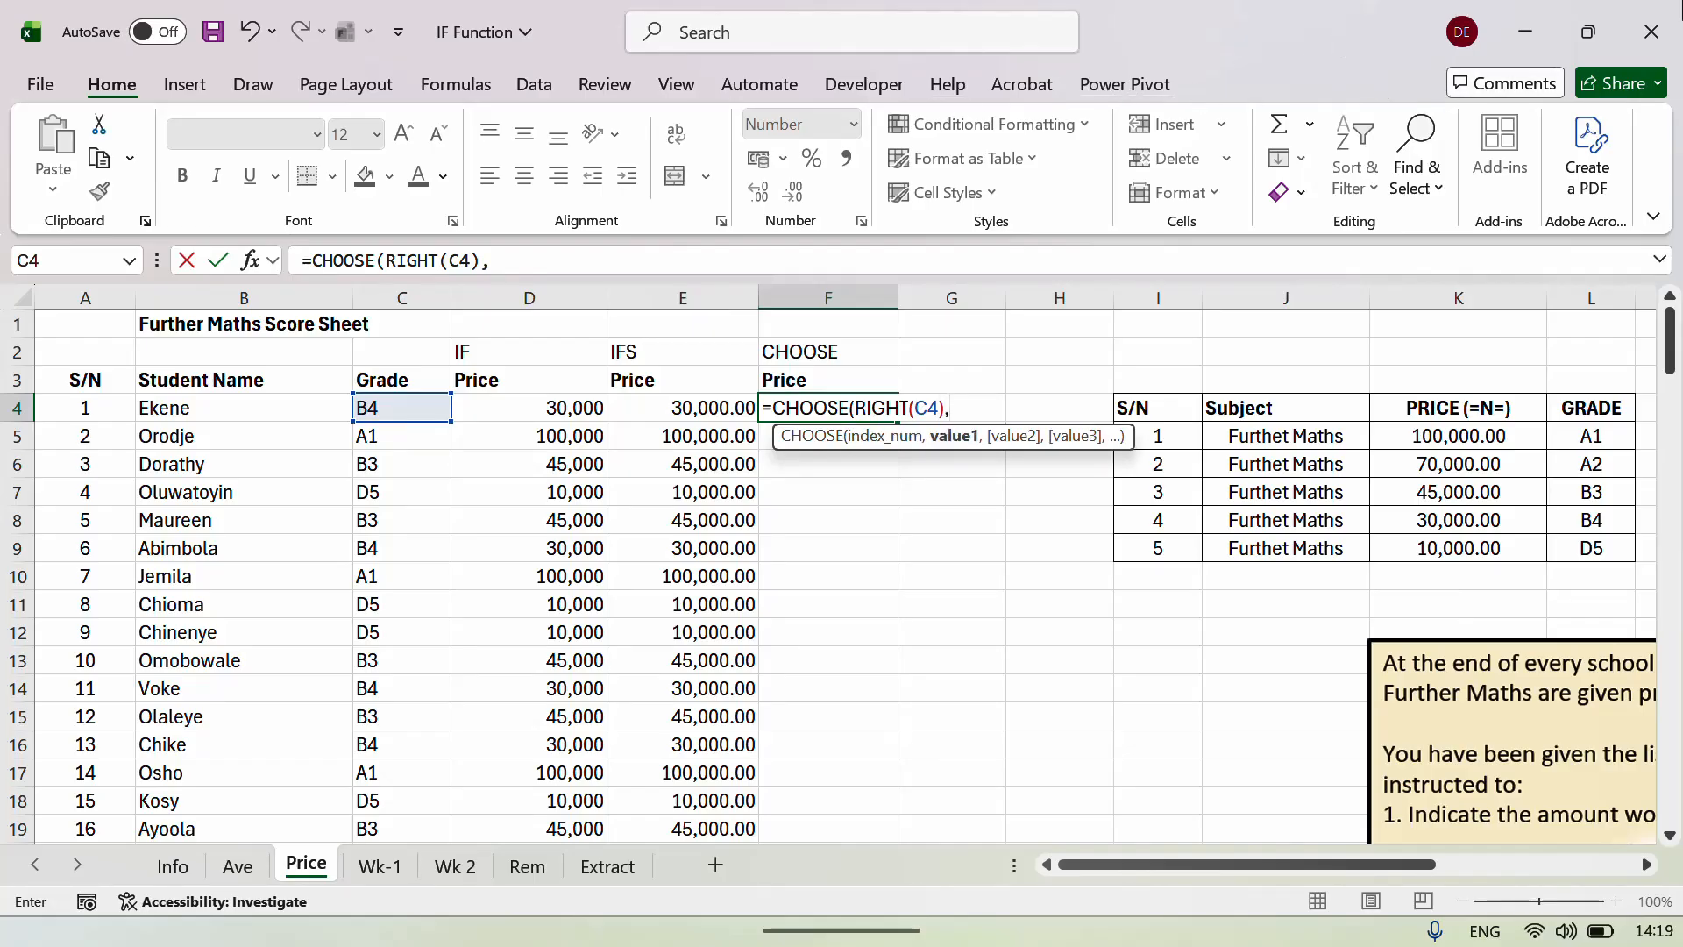
Add $K$5 through $K$9 as the five choices and enter the formula, returning 30,000.00.
left_click(1439, 430)
key("F4")
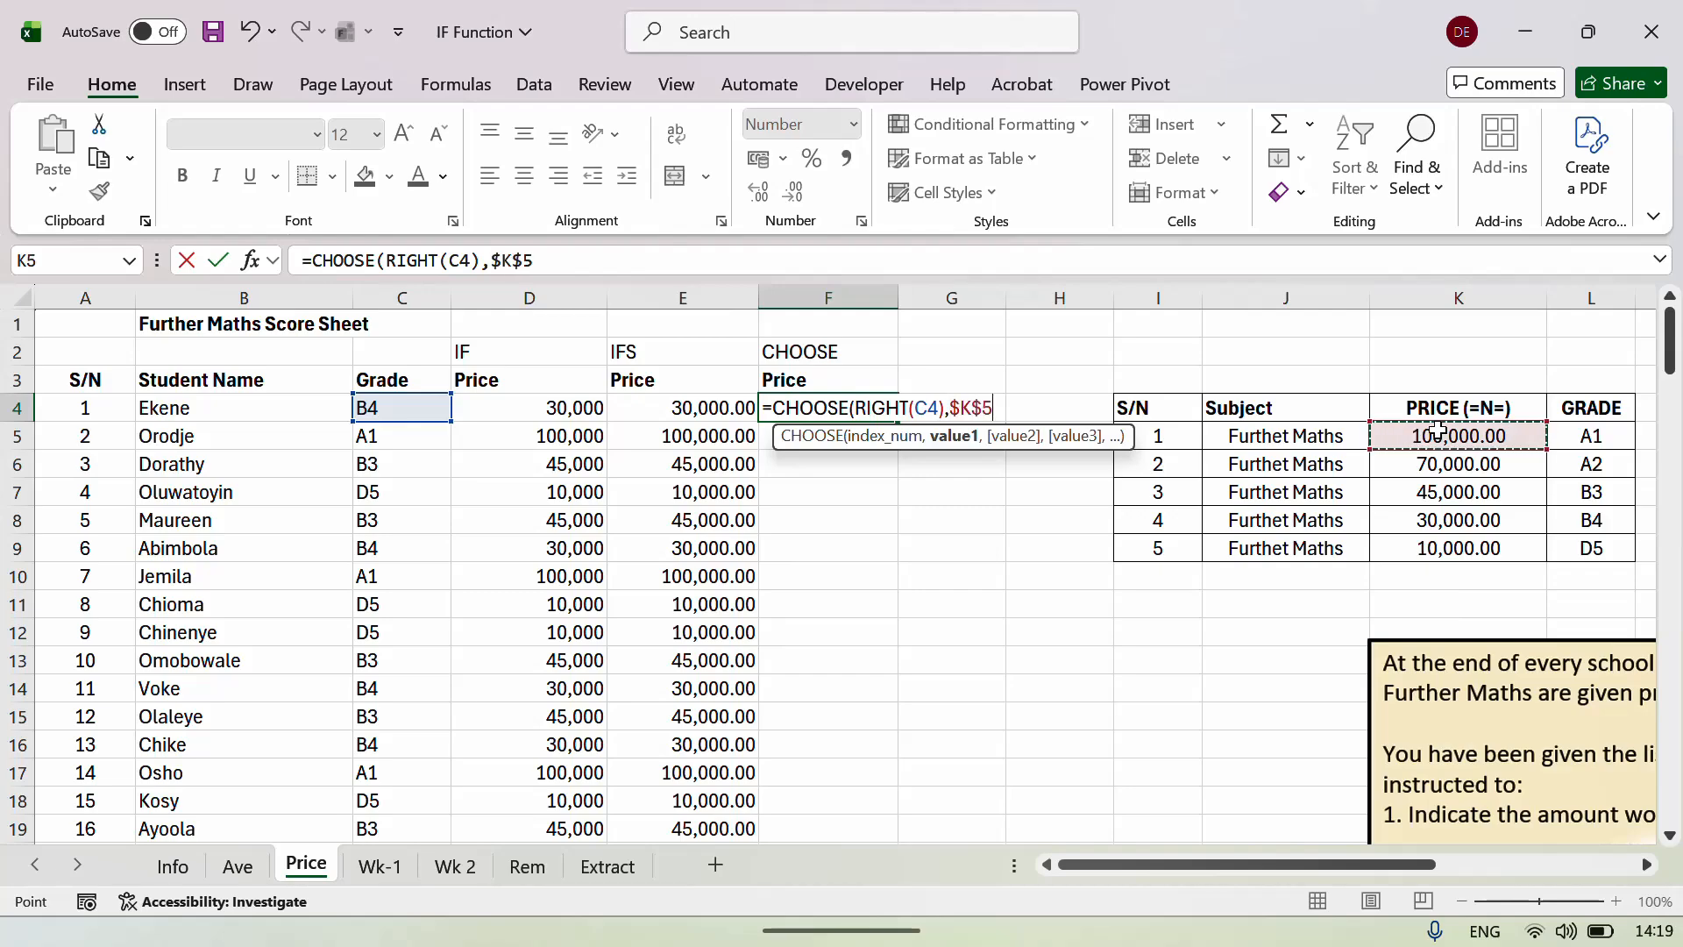
type(",")
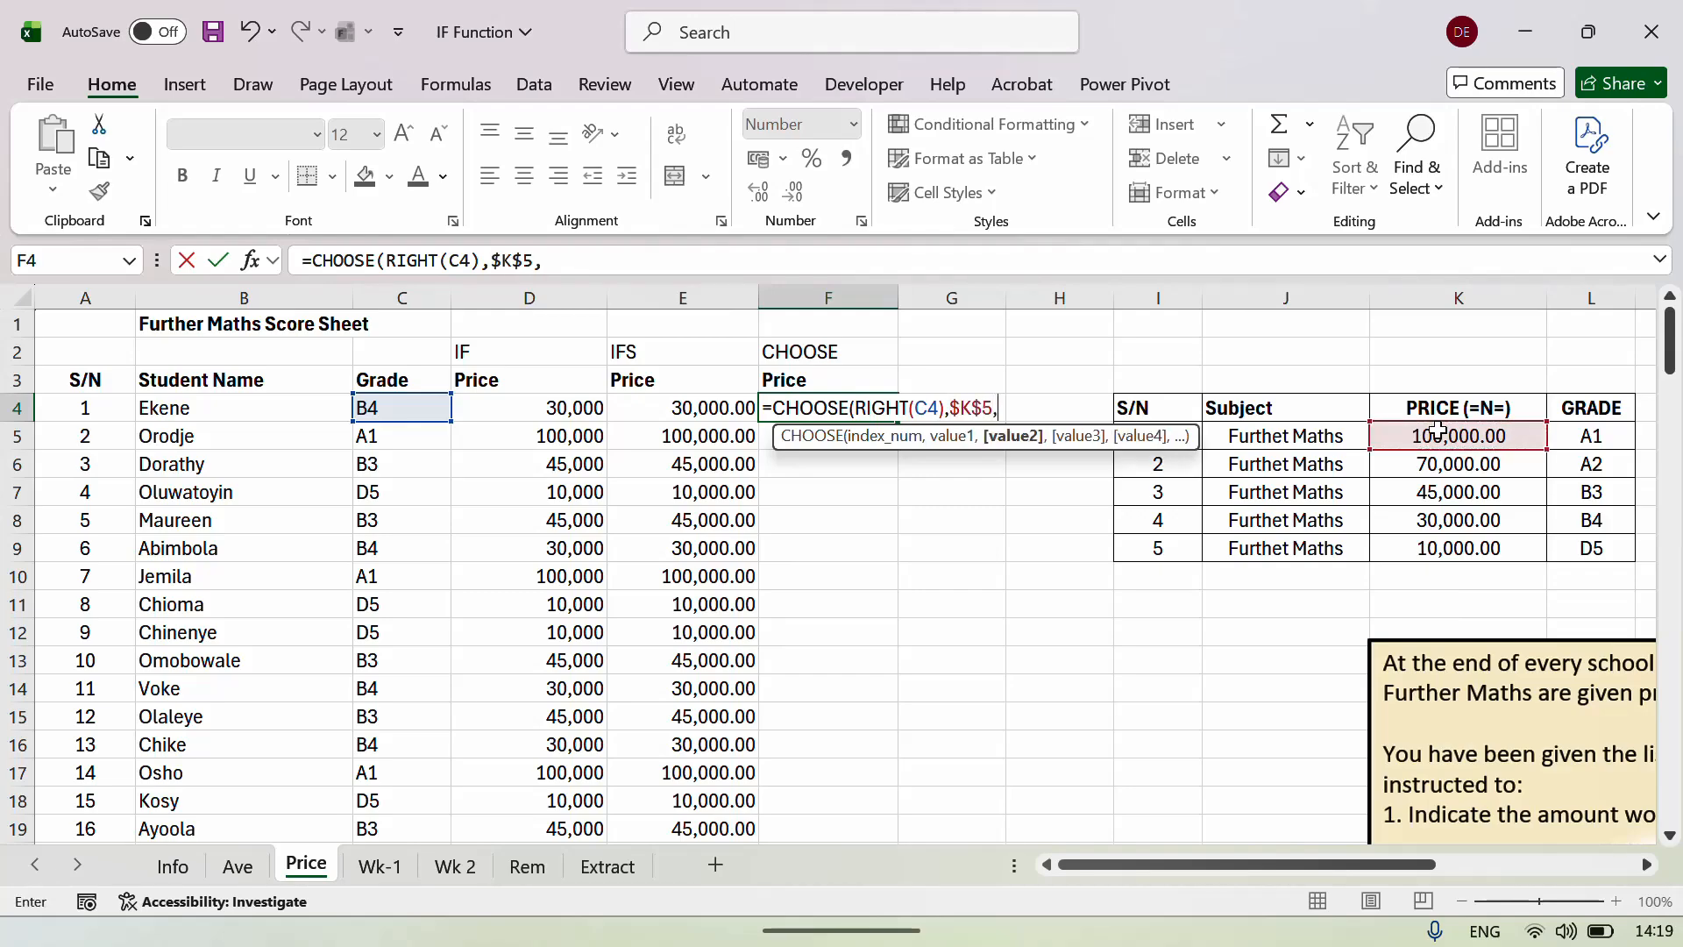
left_click(1482, 463)
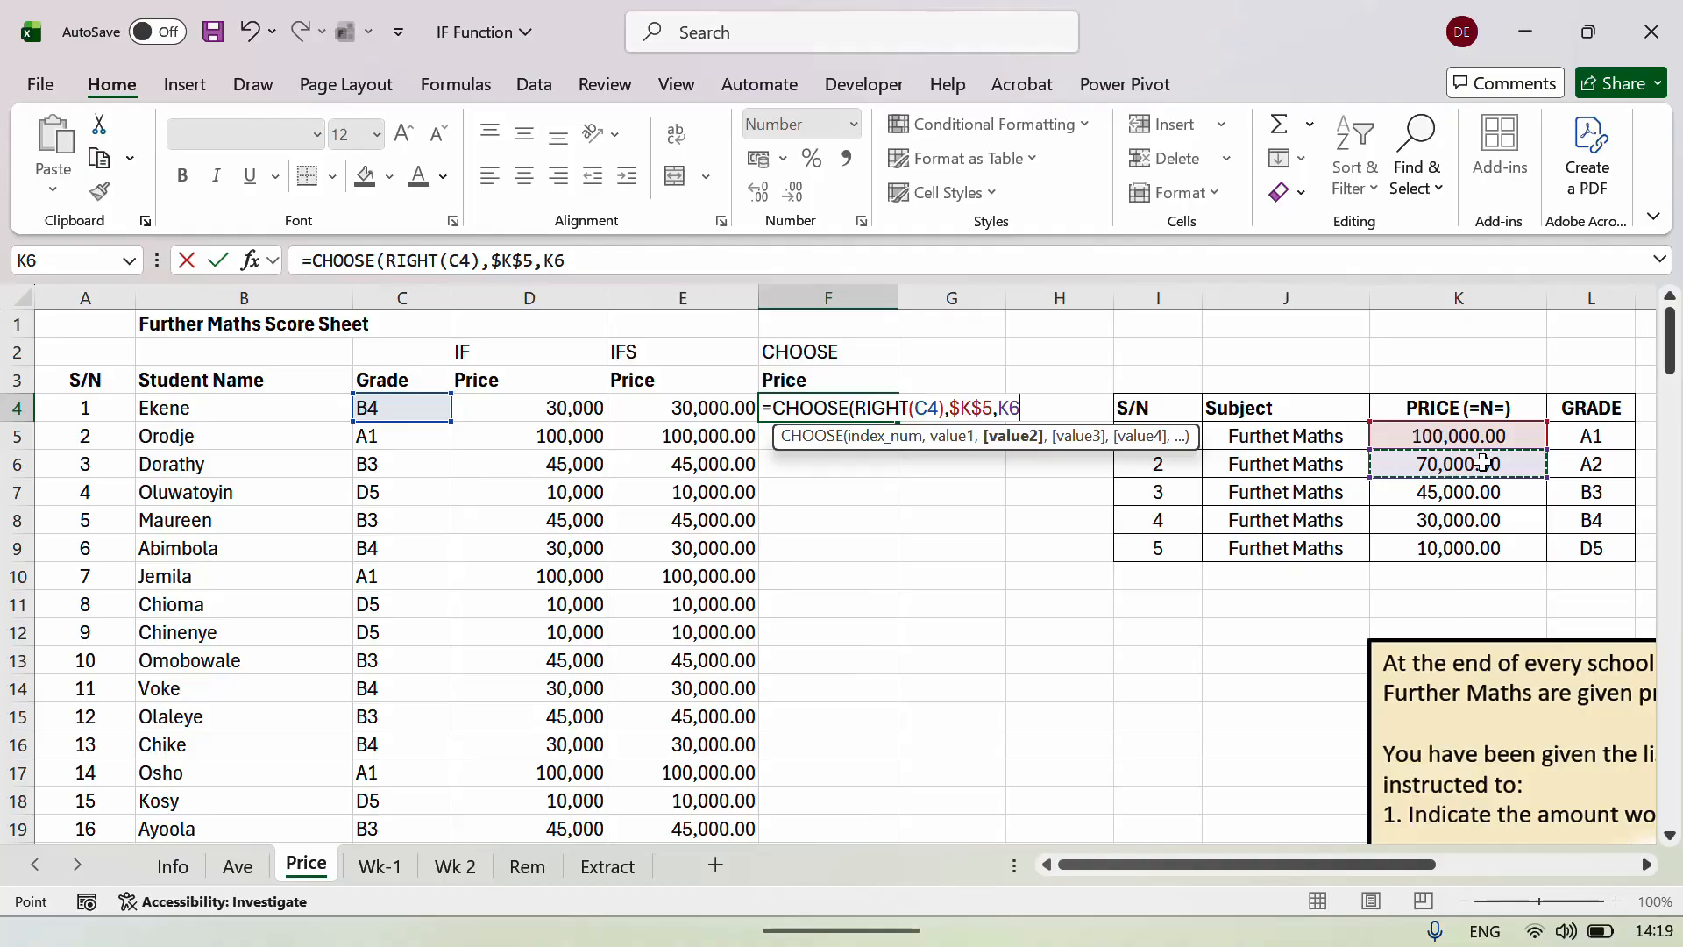
key("F4")
type(",")
left_click(1490, 489)
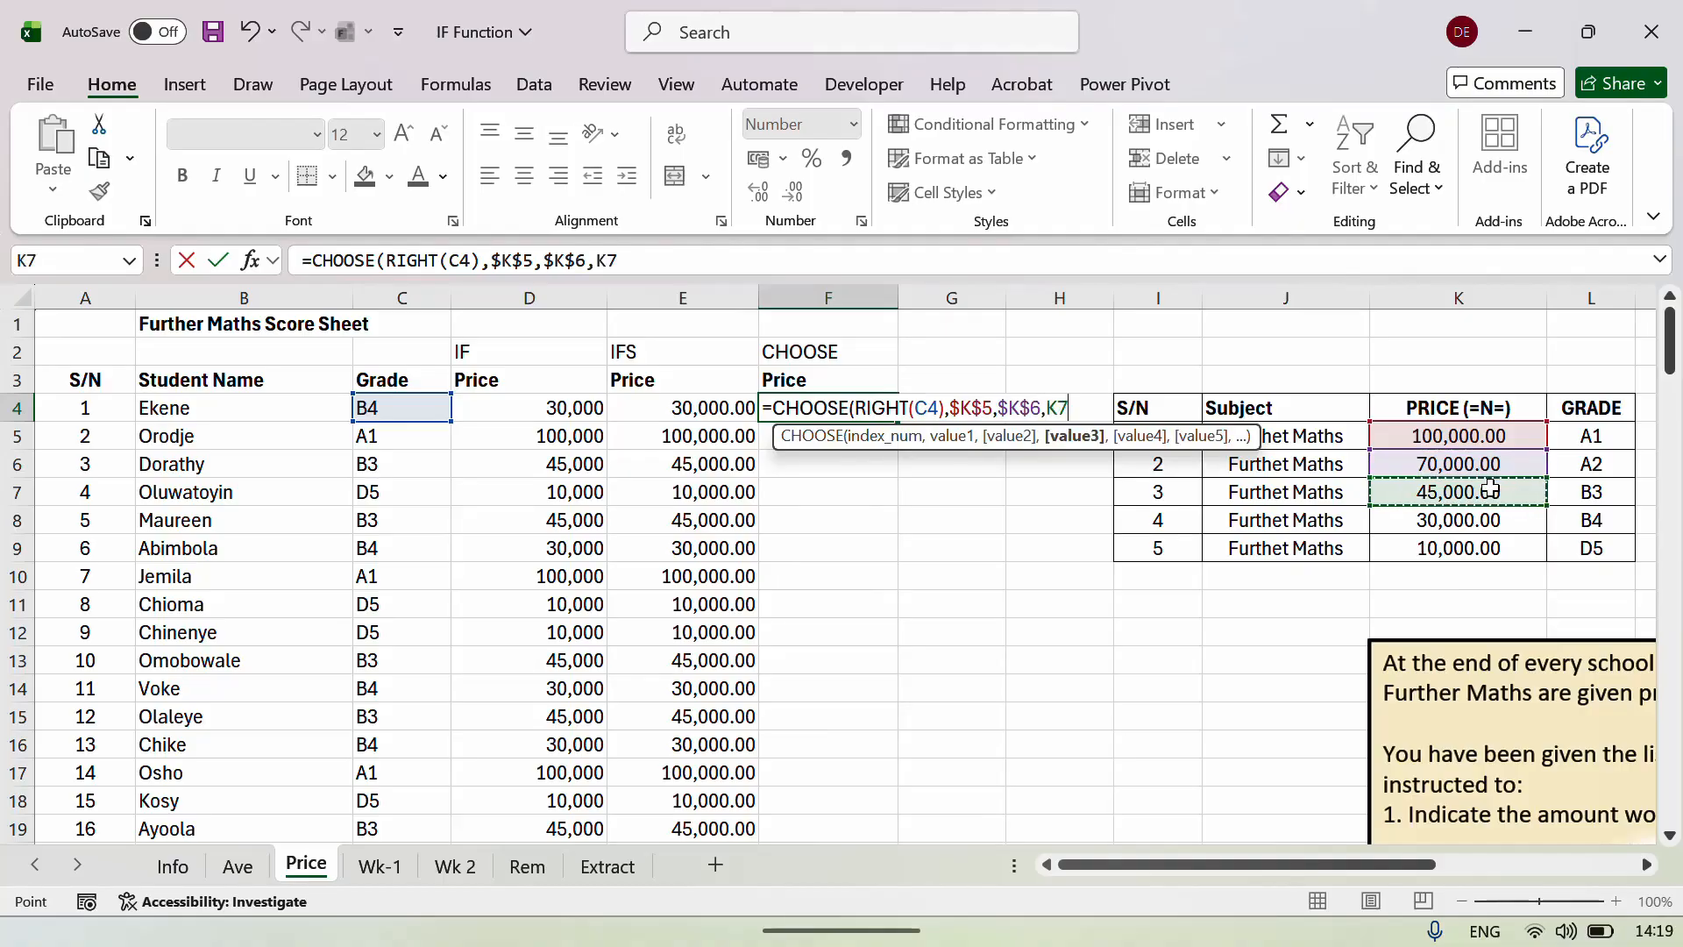
key("F4")
type(",")
left_click(1477, 519)
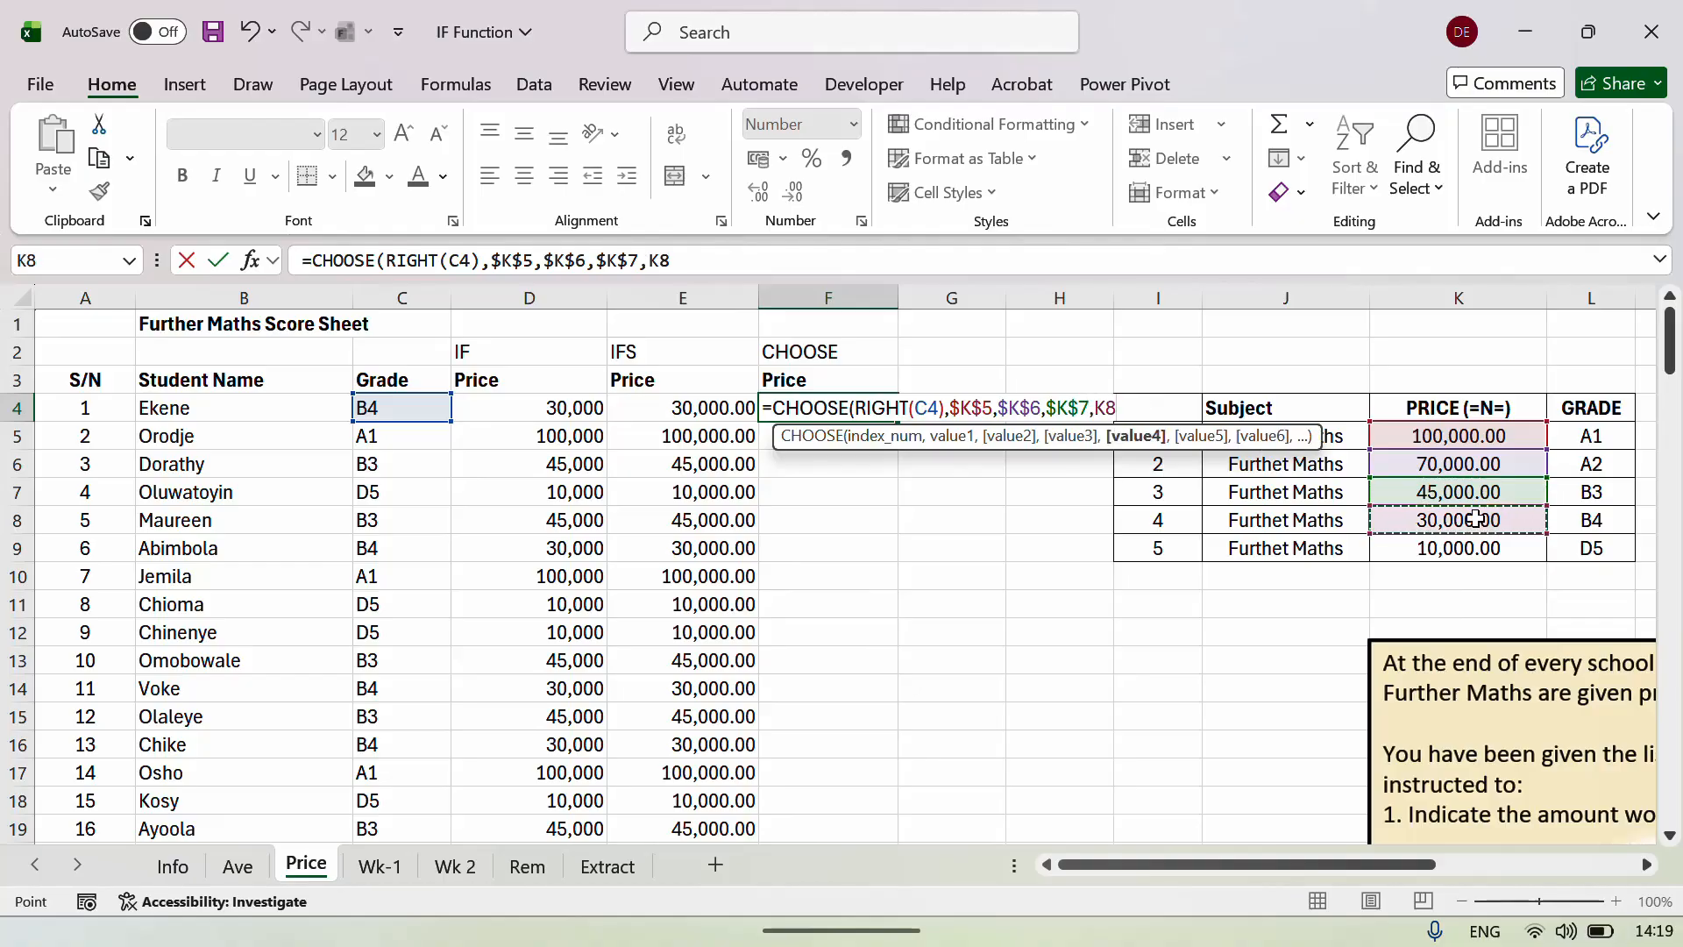
key("F4")
type(",")
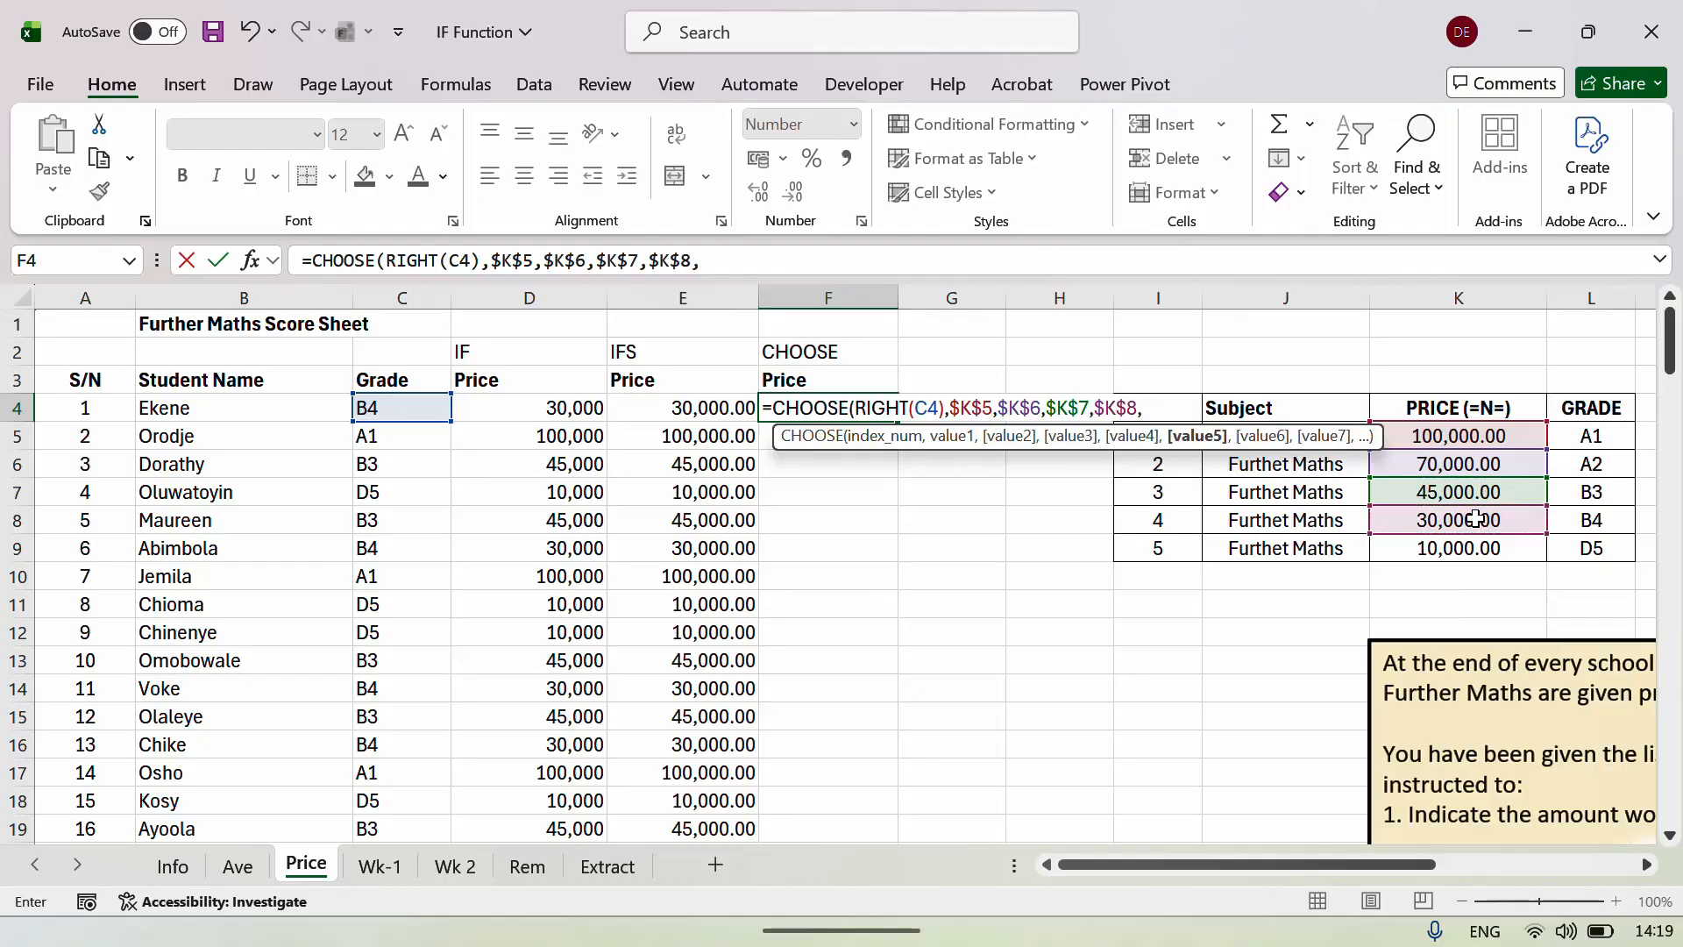
left_click(1468, 548)
key("F4")
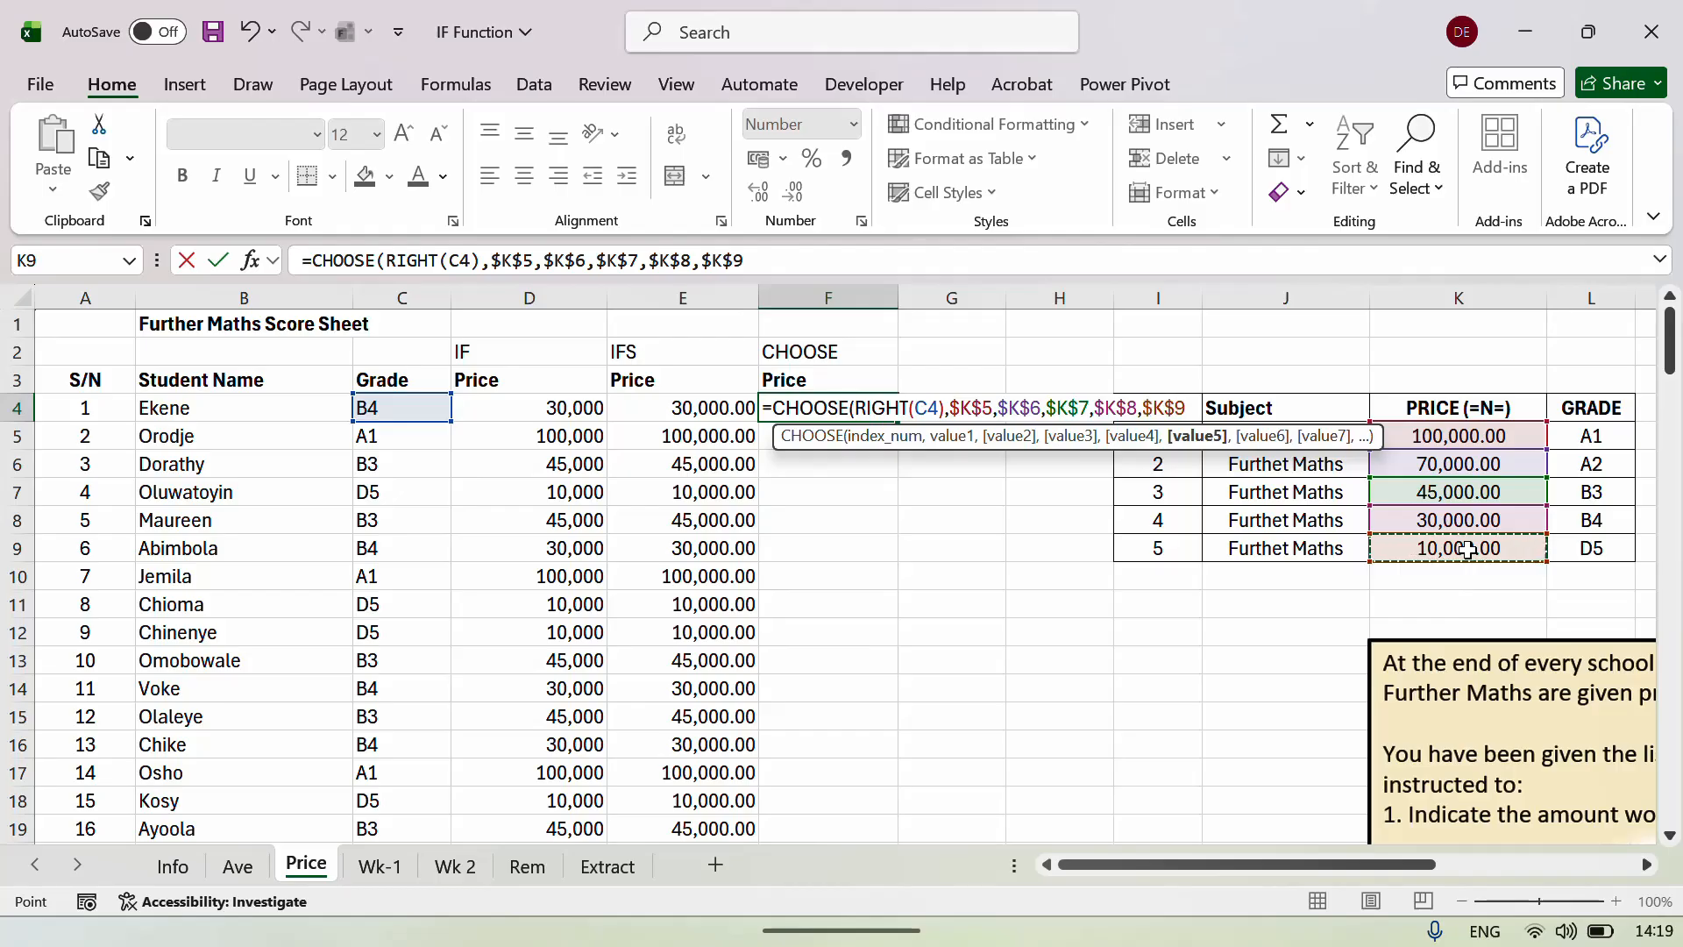
key("Return")
key("Return")
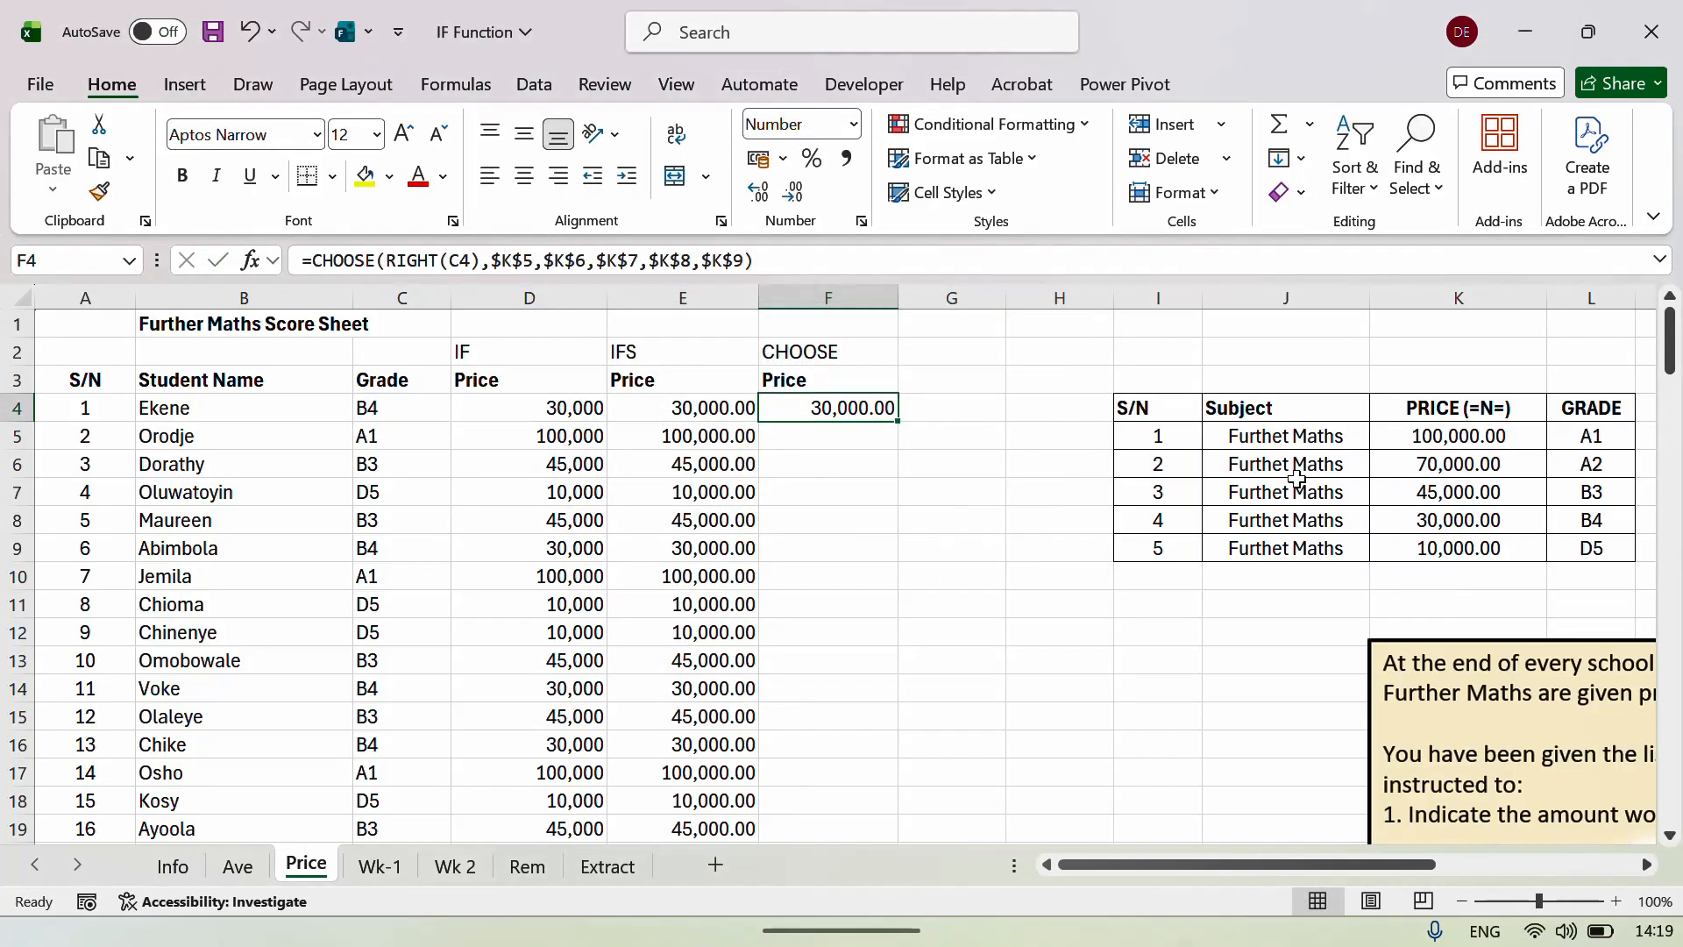
Fill the CHOOSE price formula from F4 down for every student and check the copies.
double_click(897, 423)
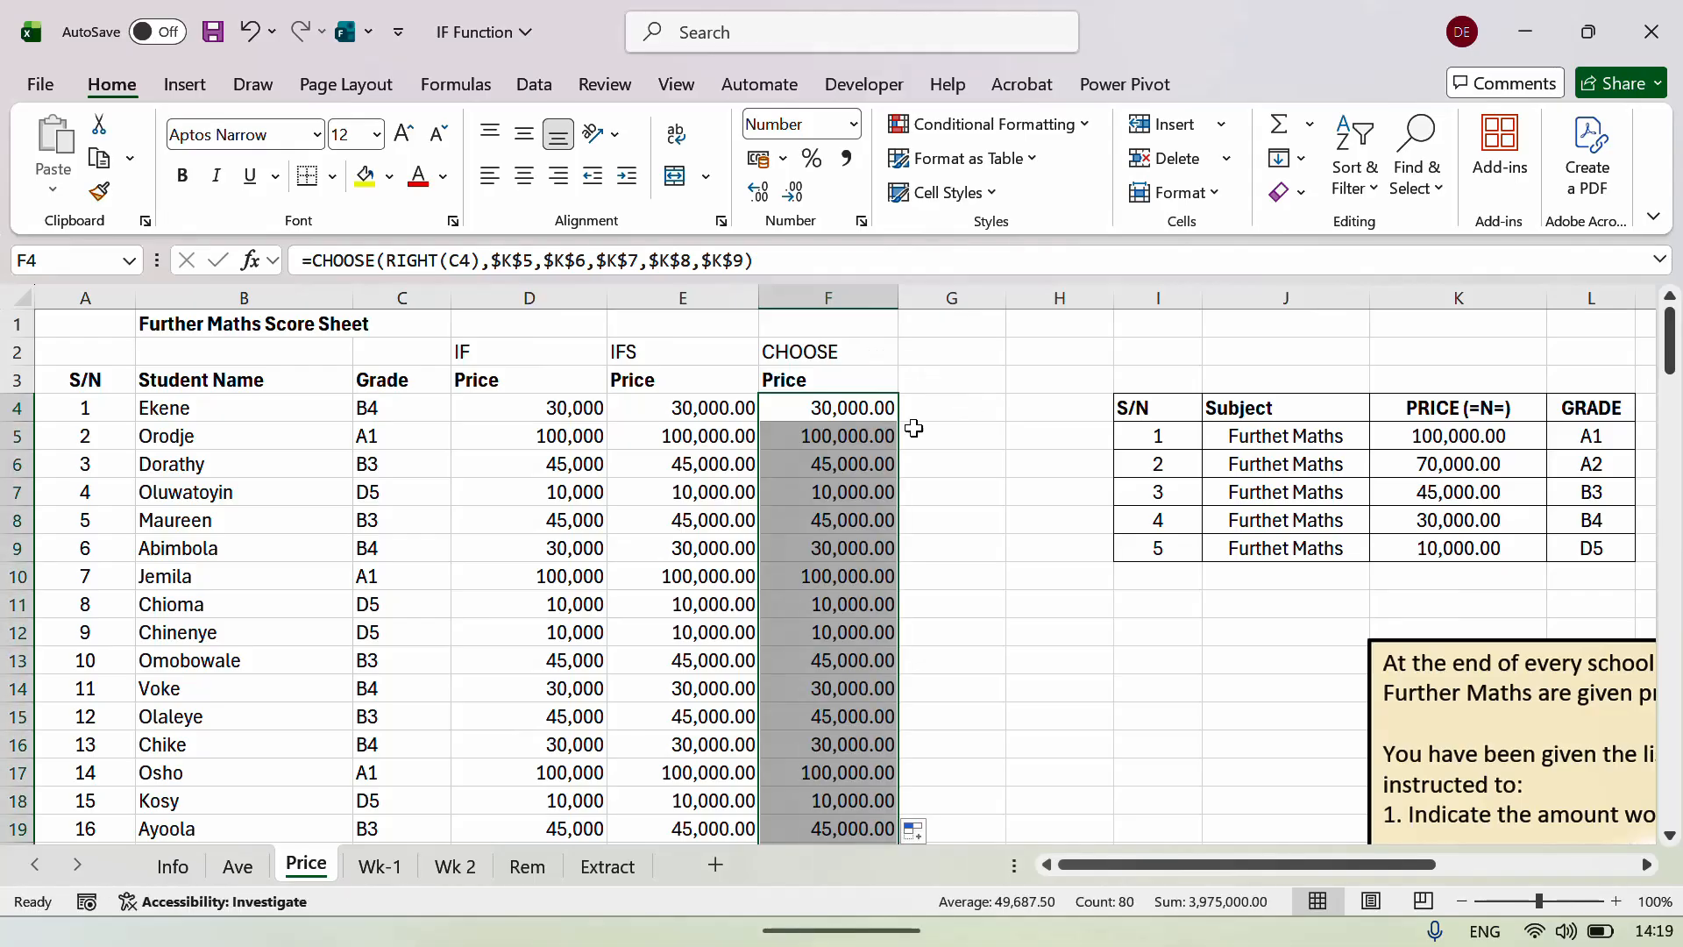
left_click(874, 435)
key("Up")
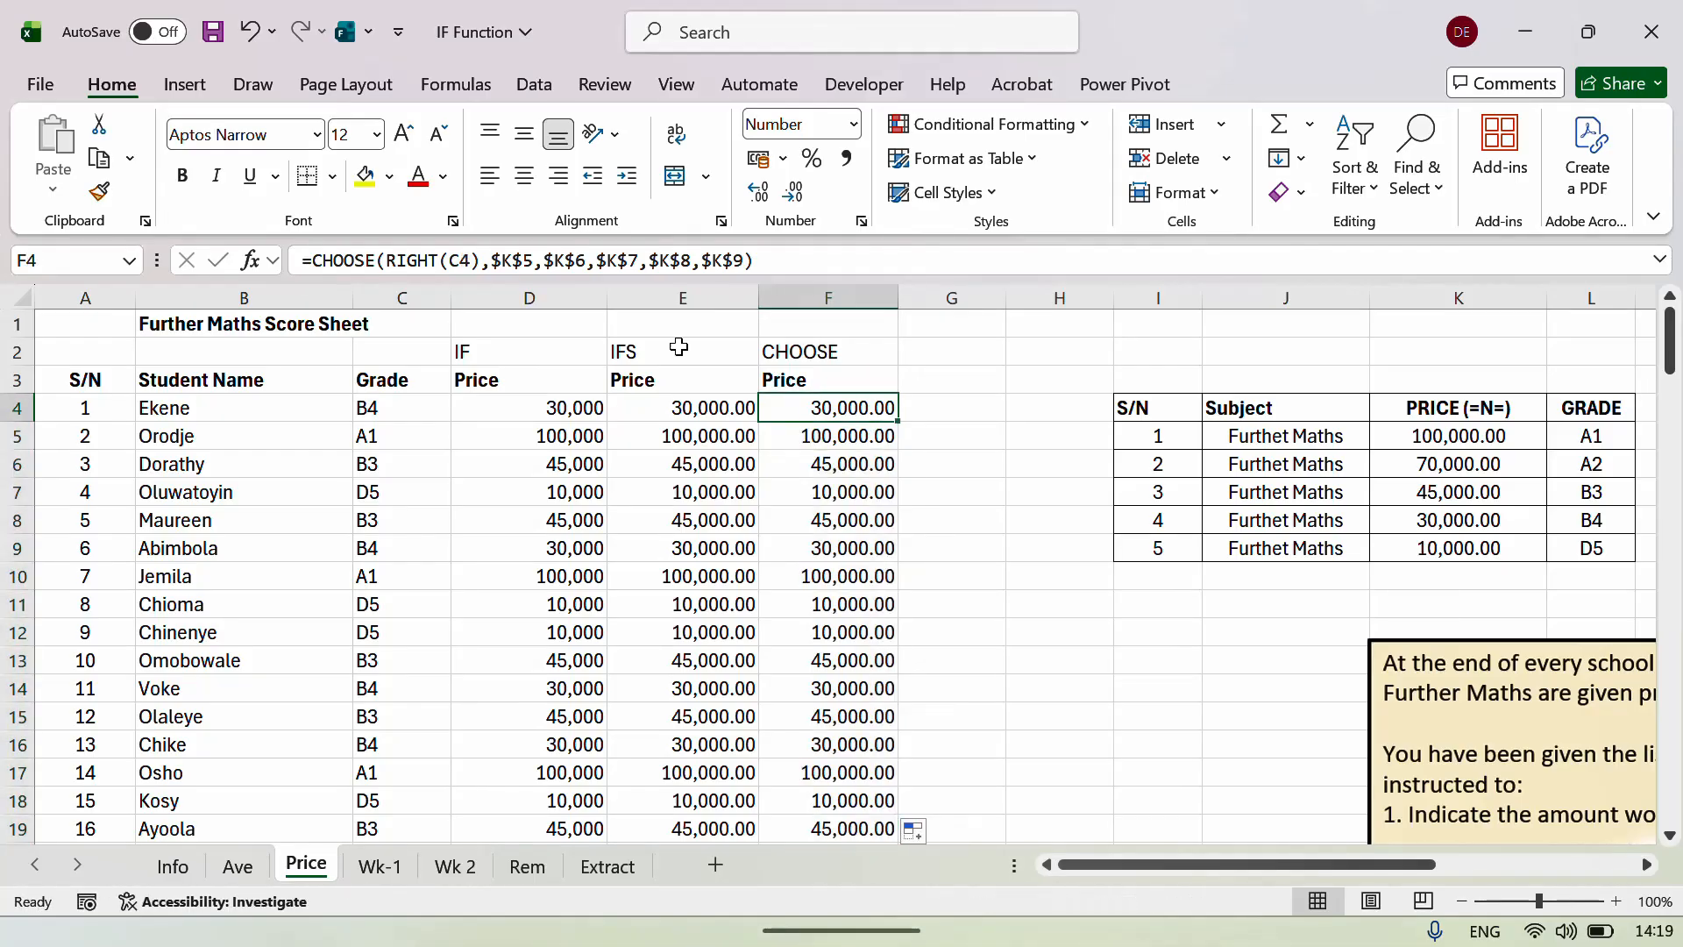
left_click_drag(765, 258, 298, 259)
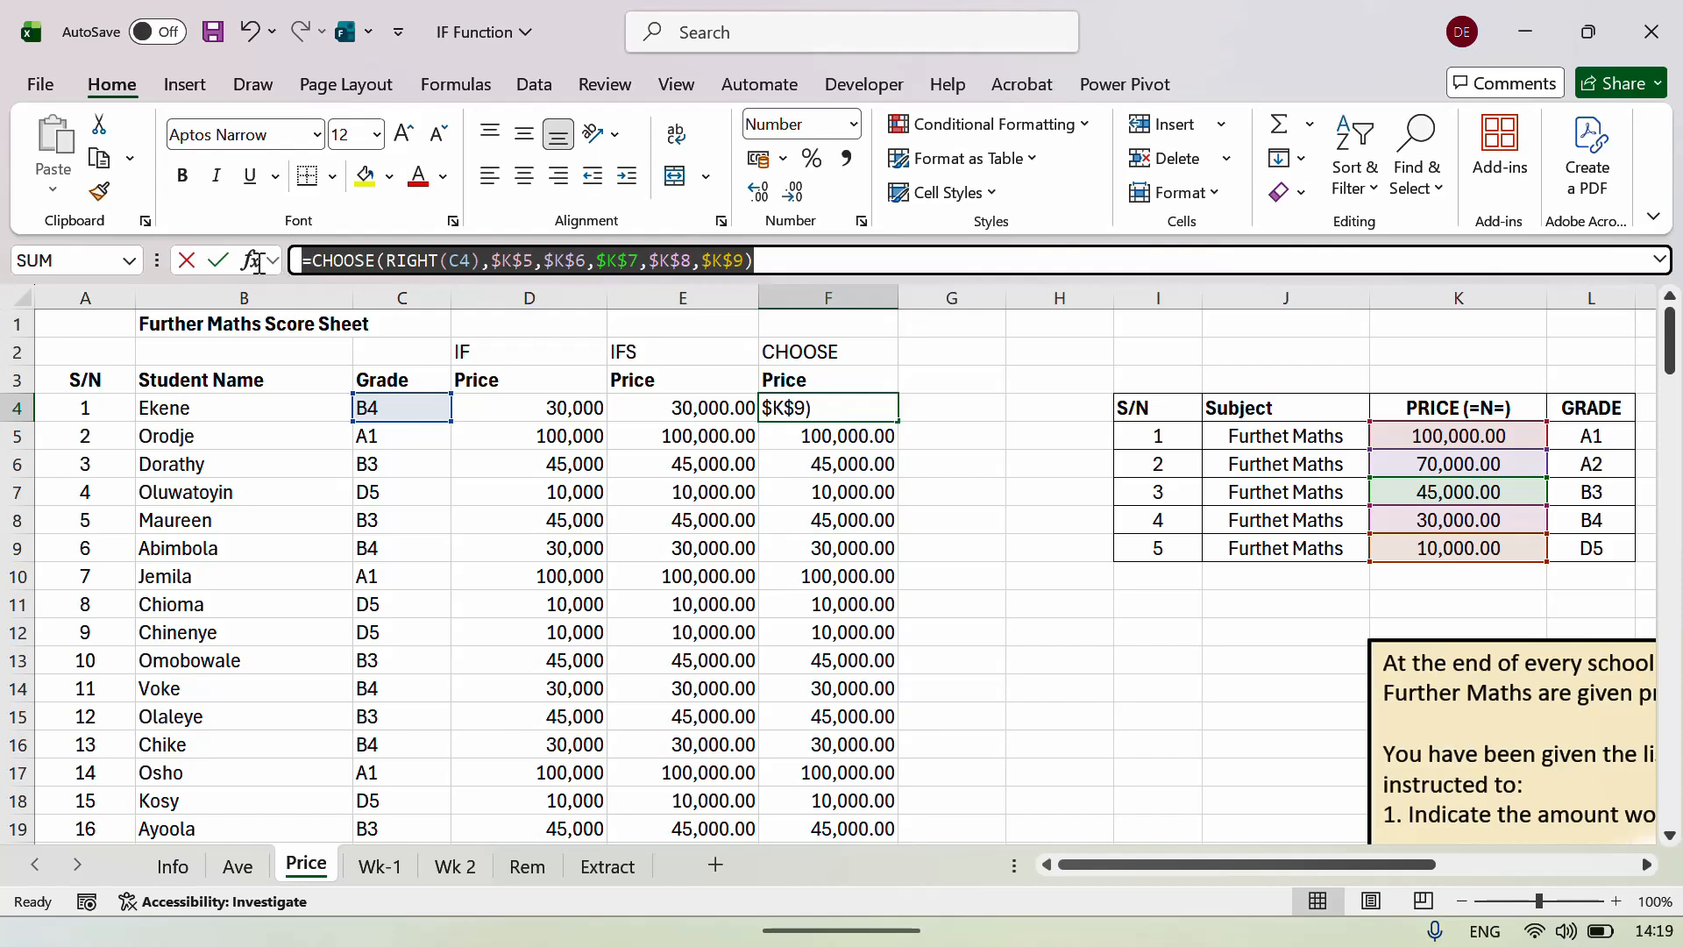
key("Escape")
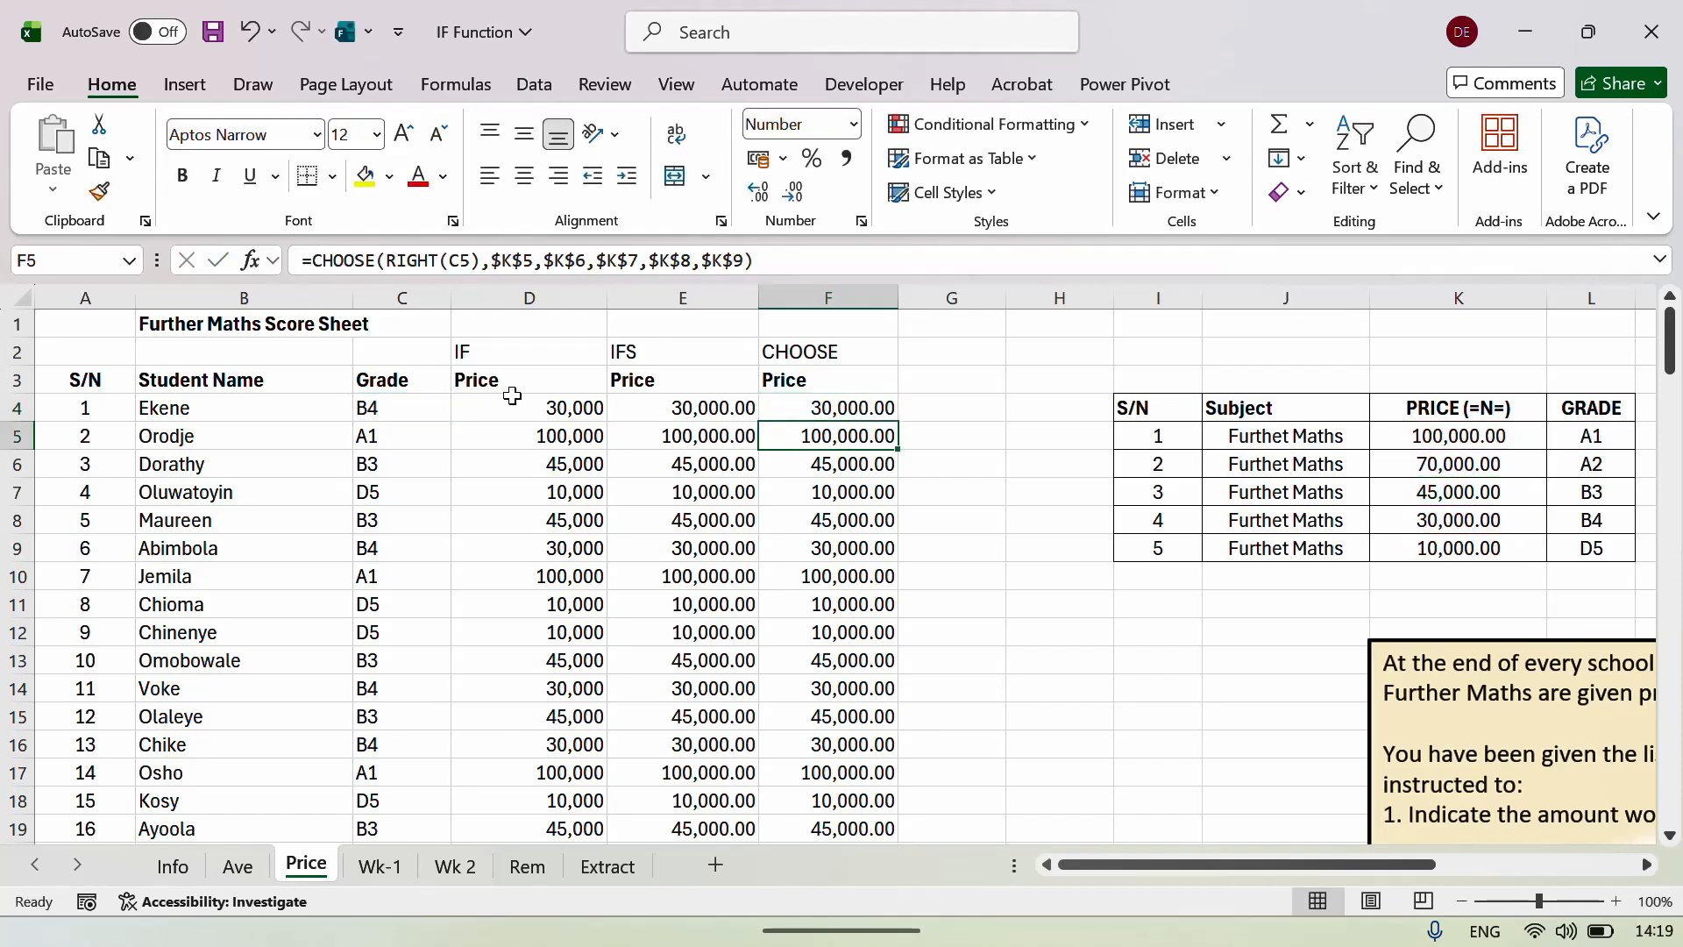
Review the IFS price formula in E4 and its cell references.
key("Left")
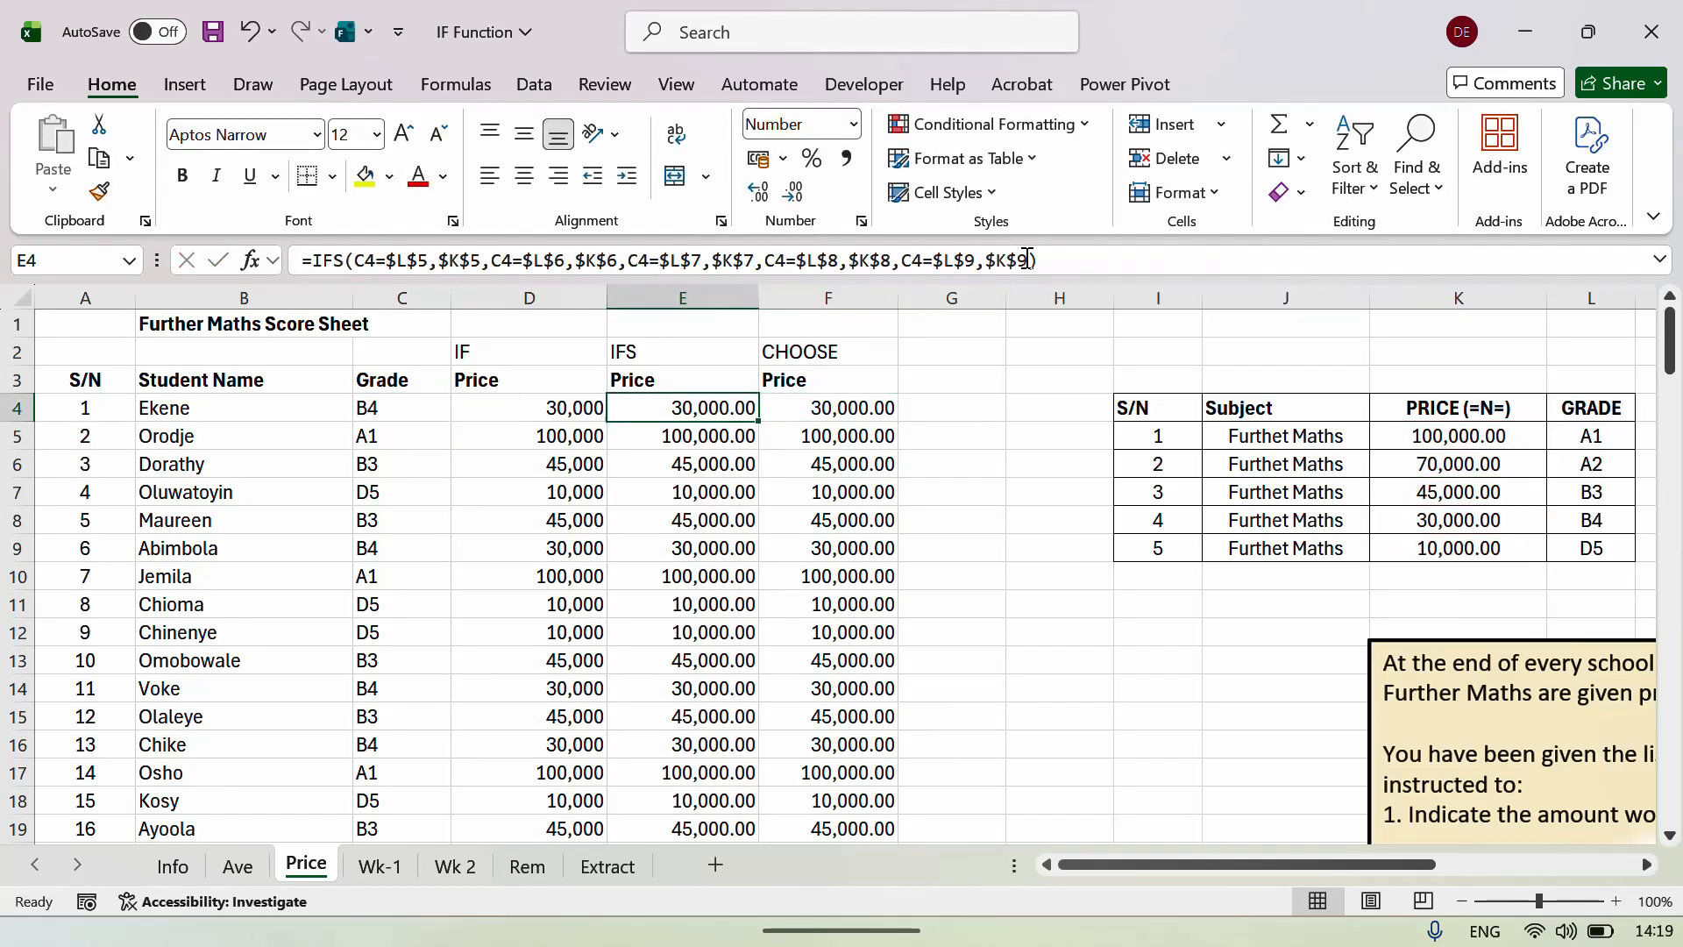
left_click_drag(1043, 254, 295, 272)
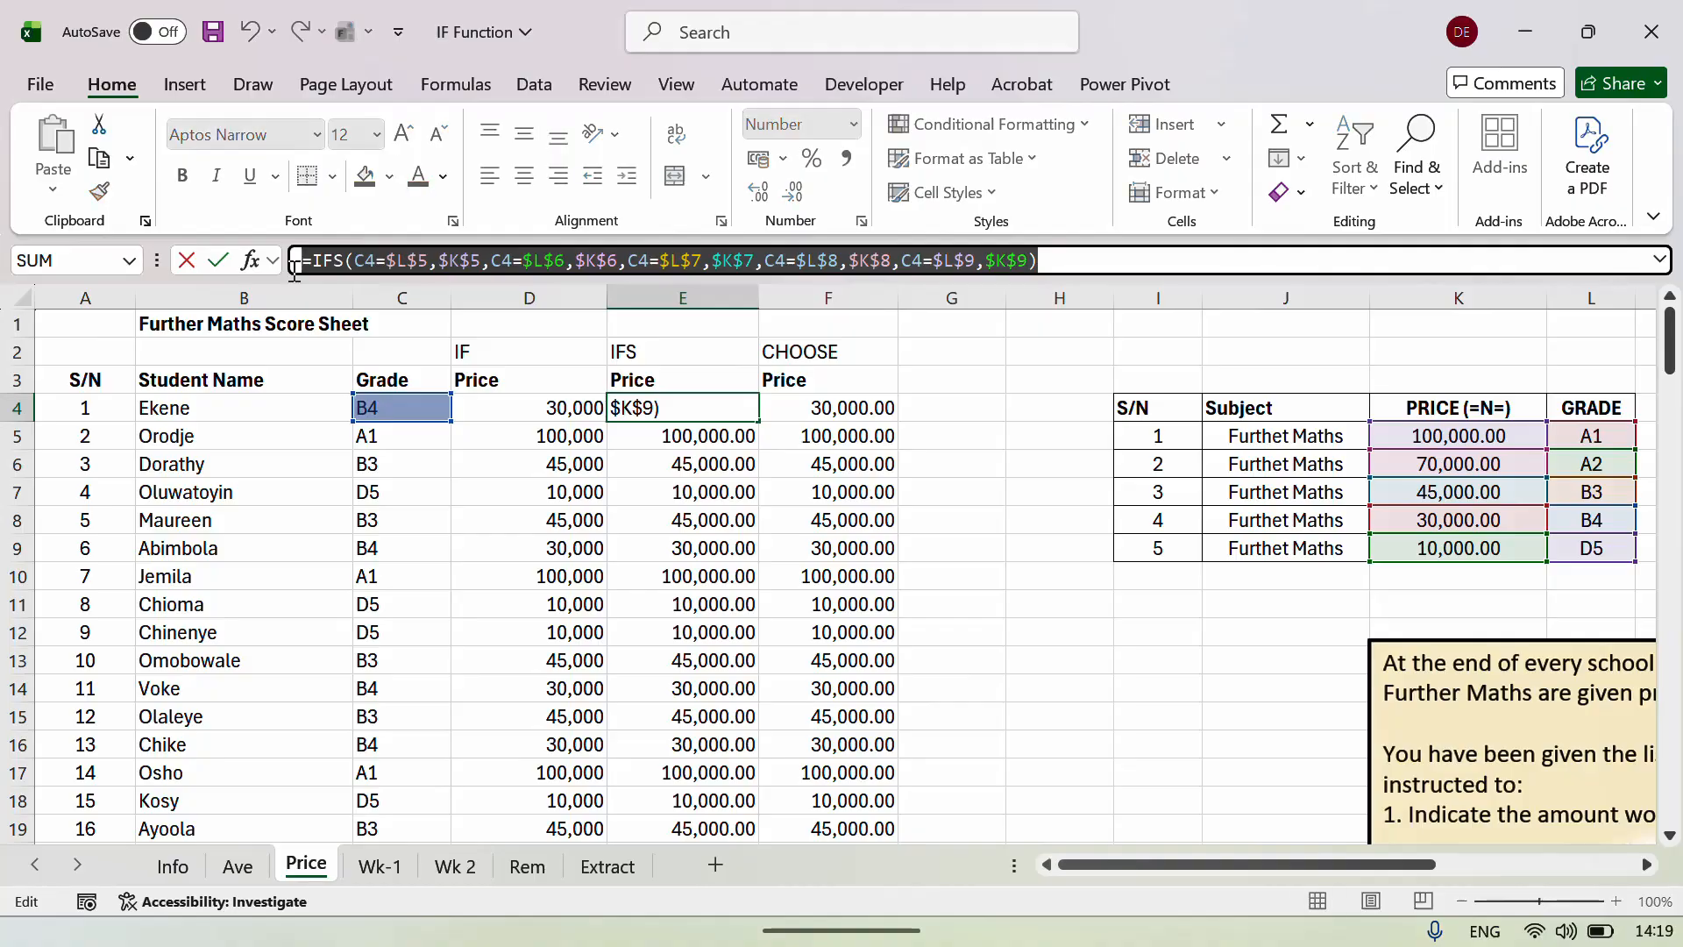
key("Return")
key("Up")
Review the nested IF formula in D4, then return to the CHOOSE formula in F4.
key("Left")
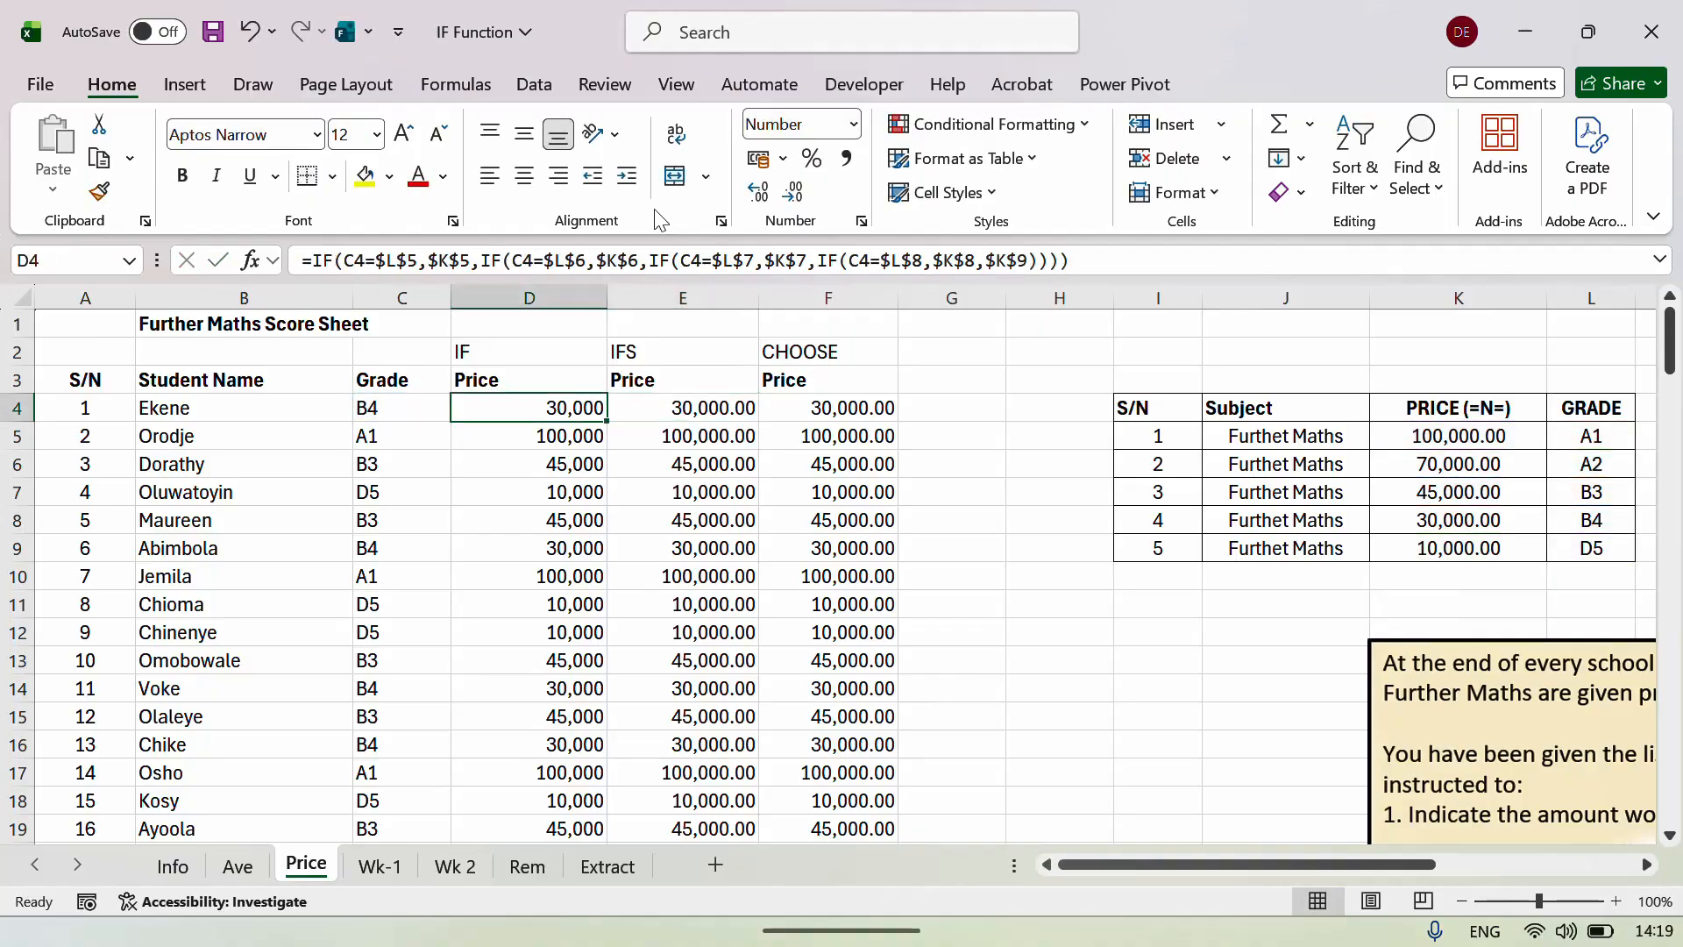
left_click(1085, 254)
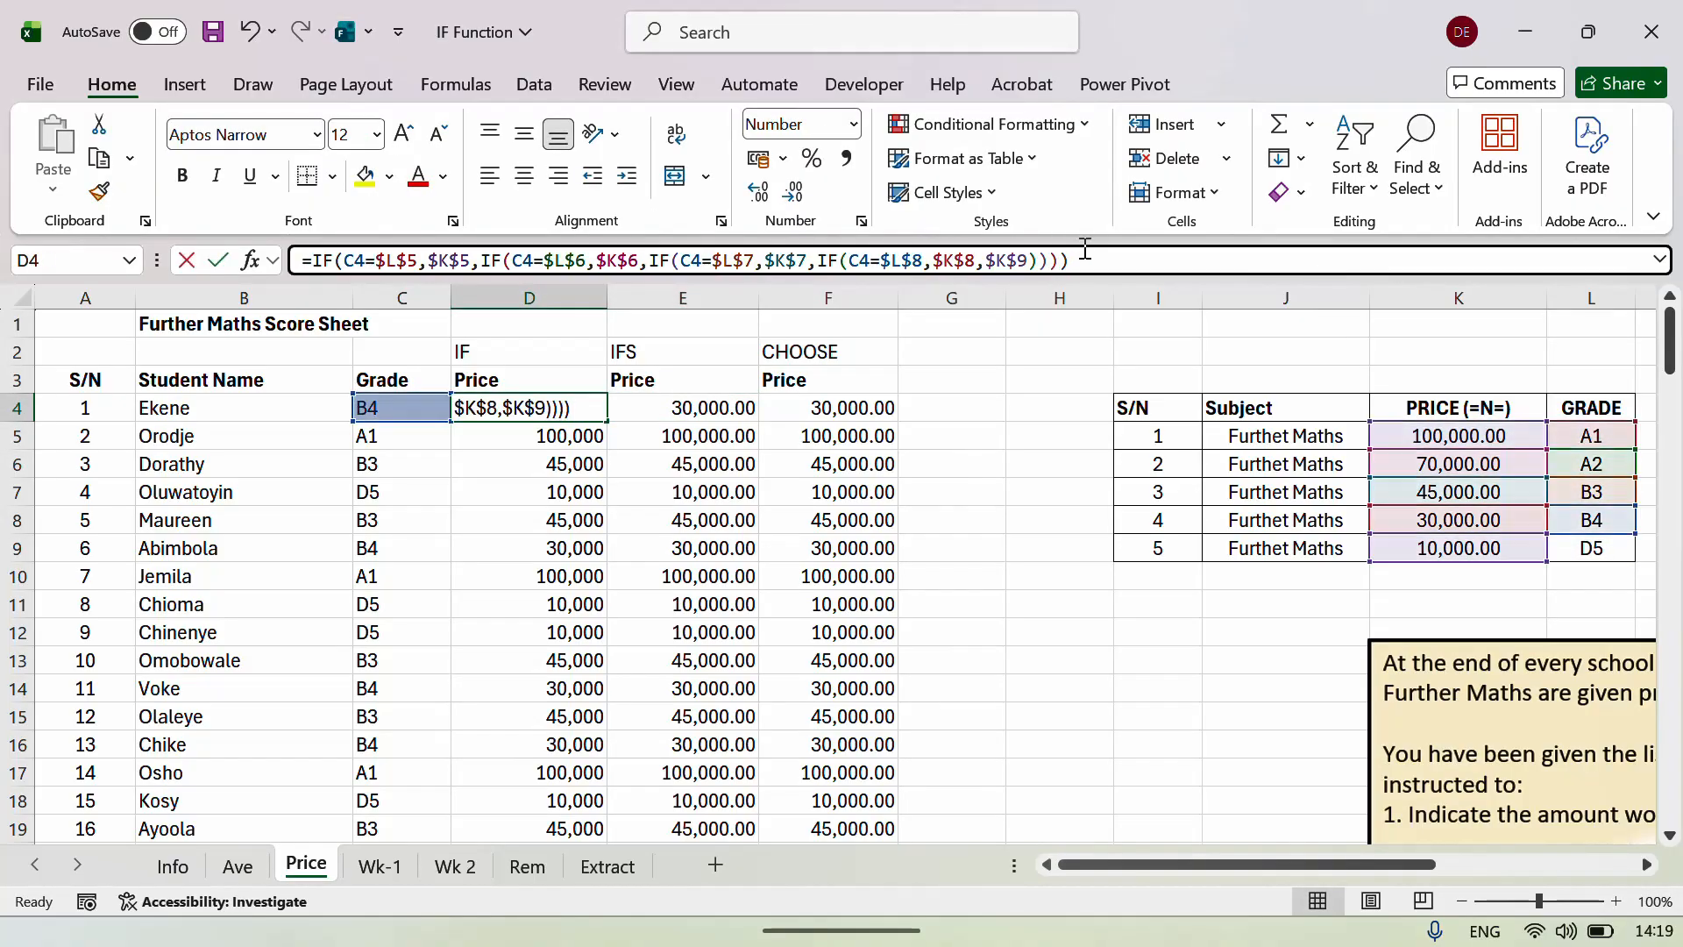
left_click_drag(1085, 255, 252, 263)
key("Return")
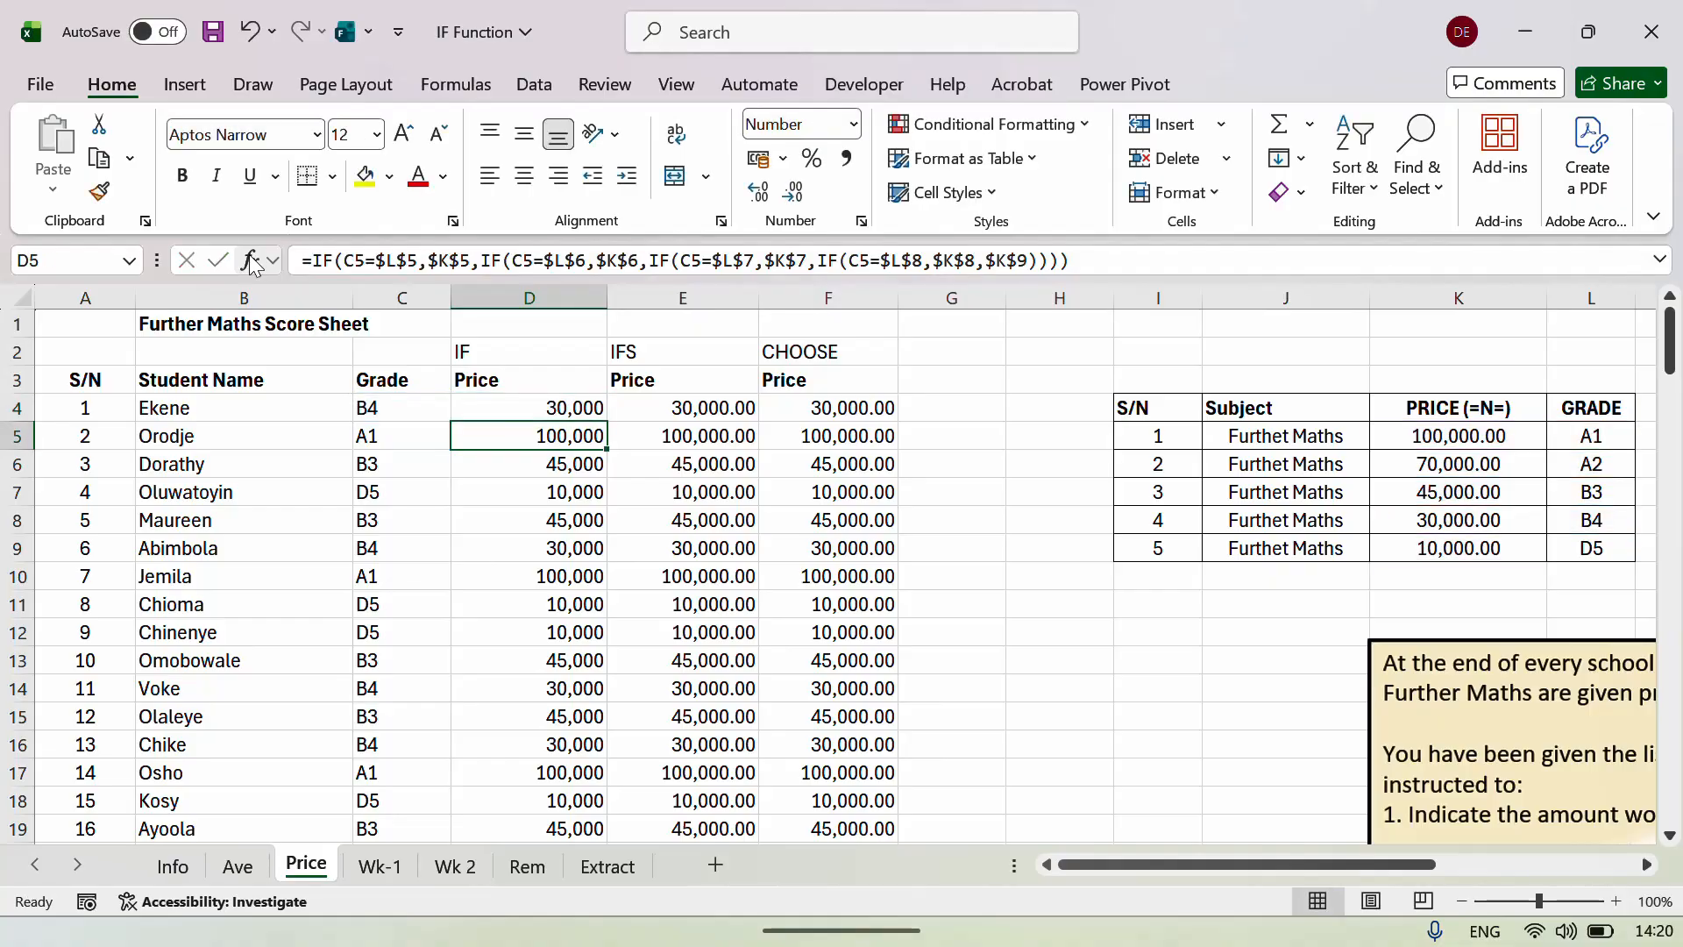
key("Up")
key("Up")
key("Up")
key("Right")
key("Left")
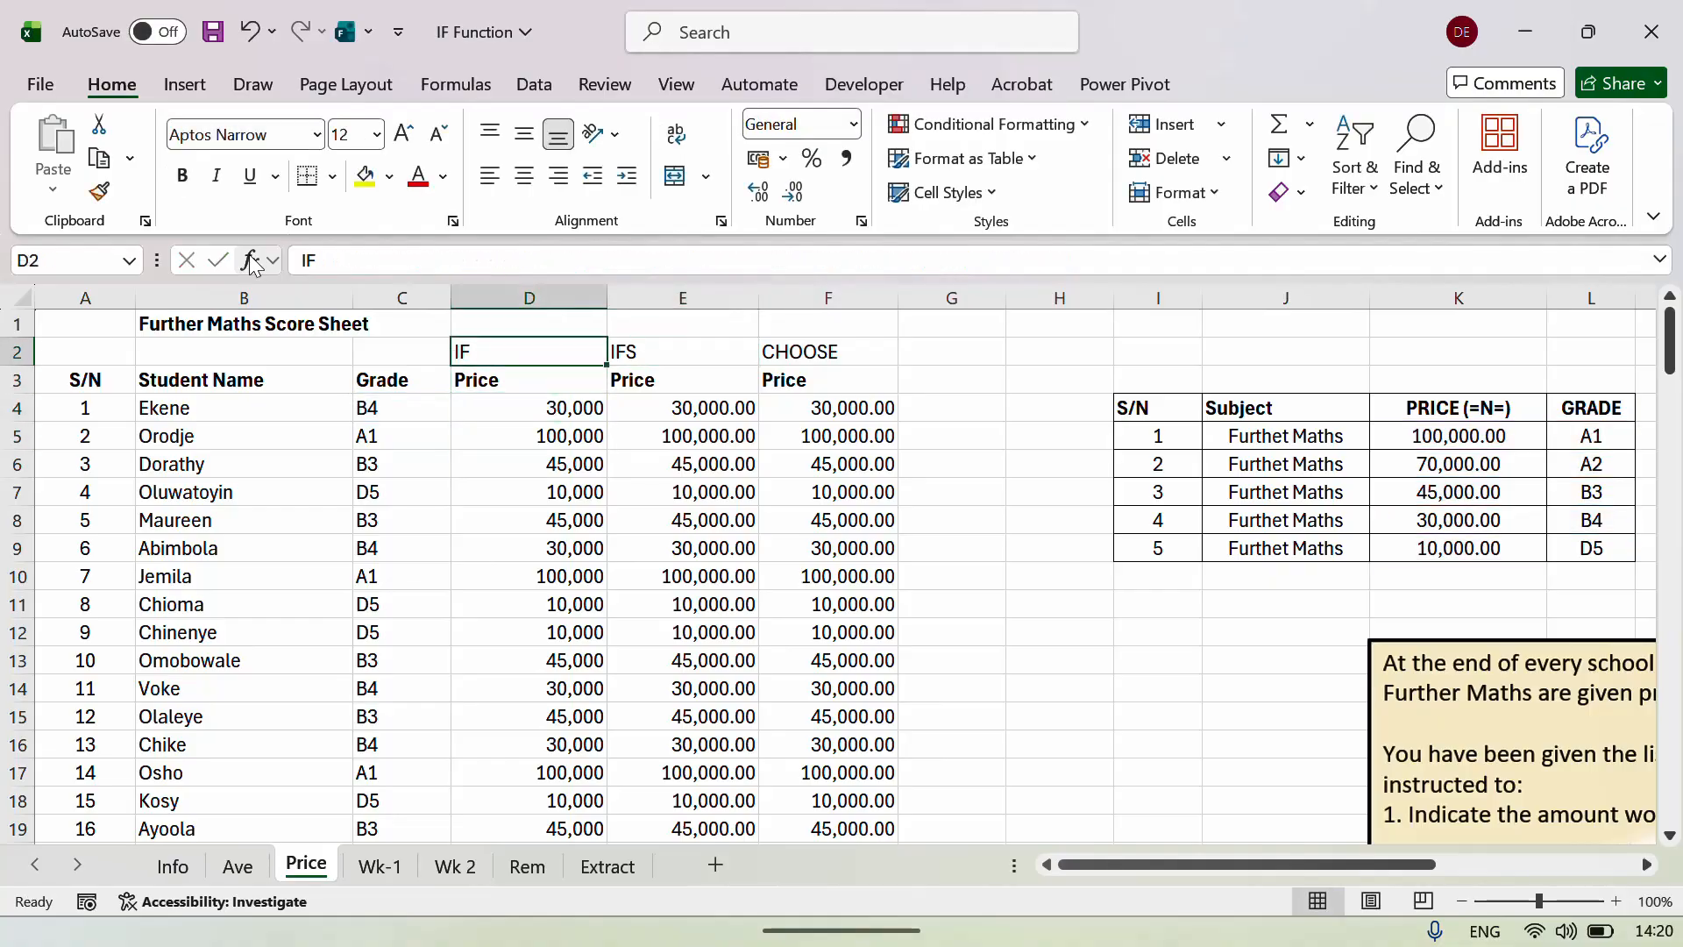
key("Right")
key("Right")
key("Down")
key("Down")
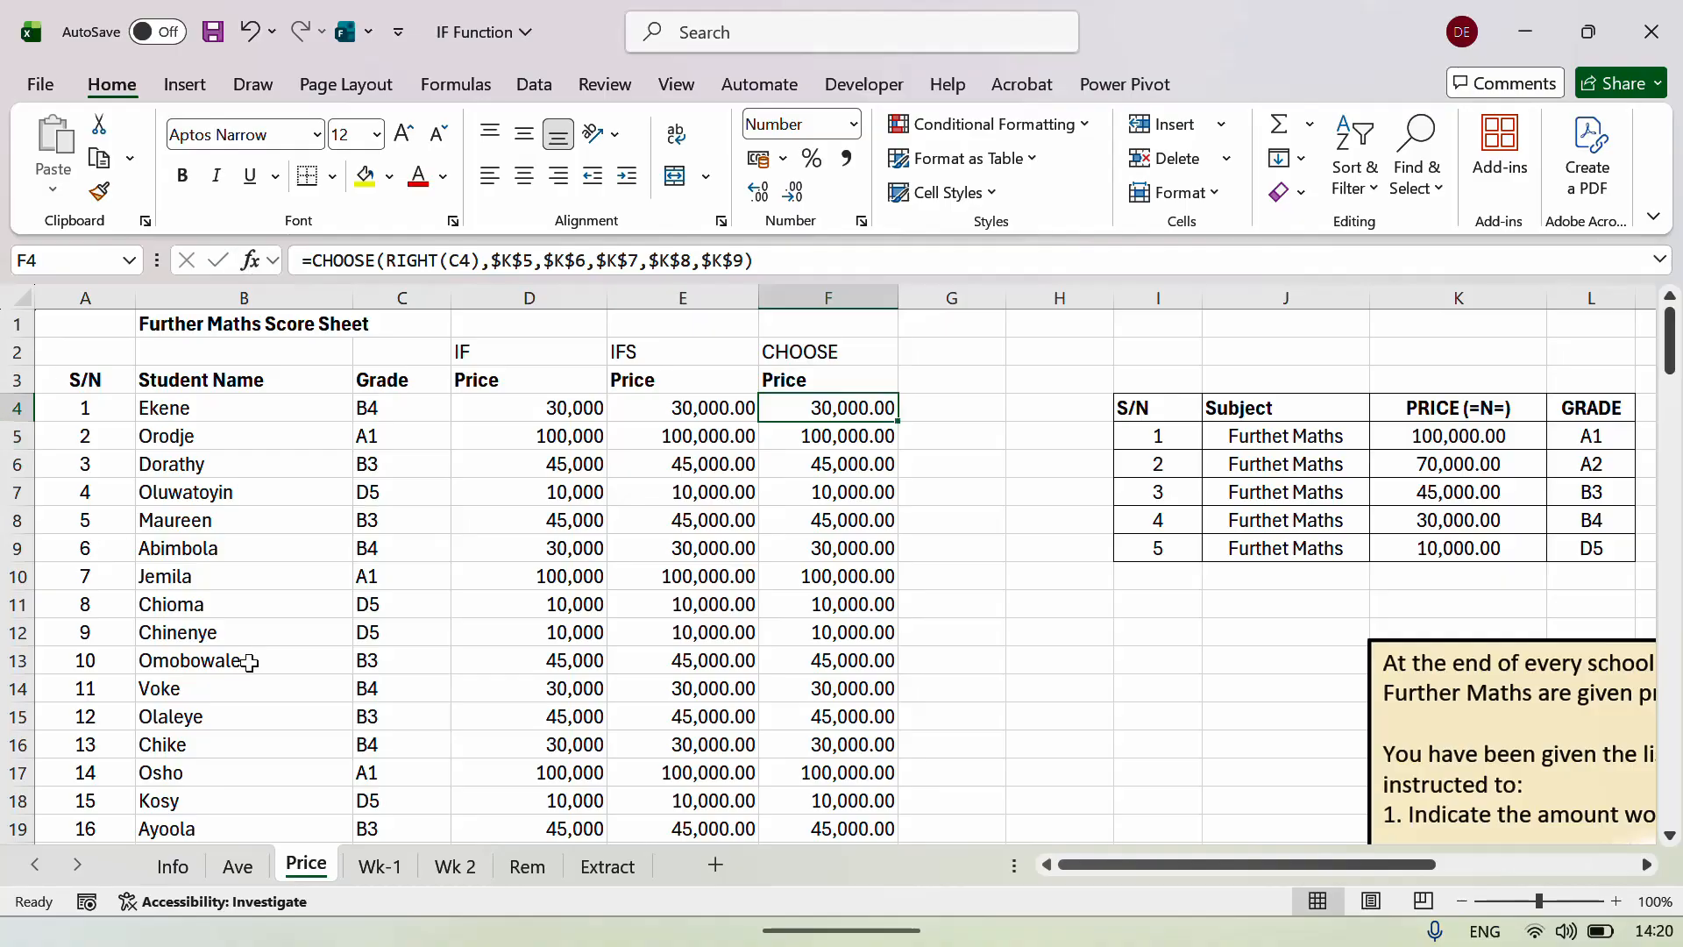
Scan the Wk-1 sheet's staff sales list from the first row to the last and back.
left_click(392, 877)
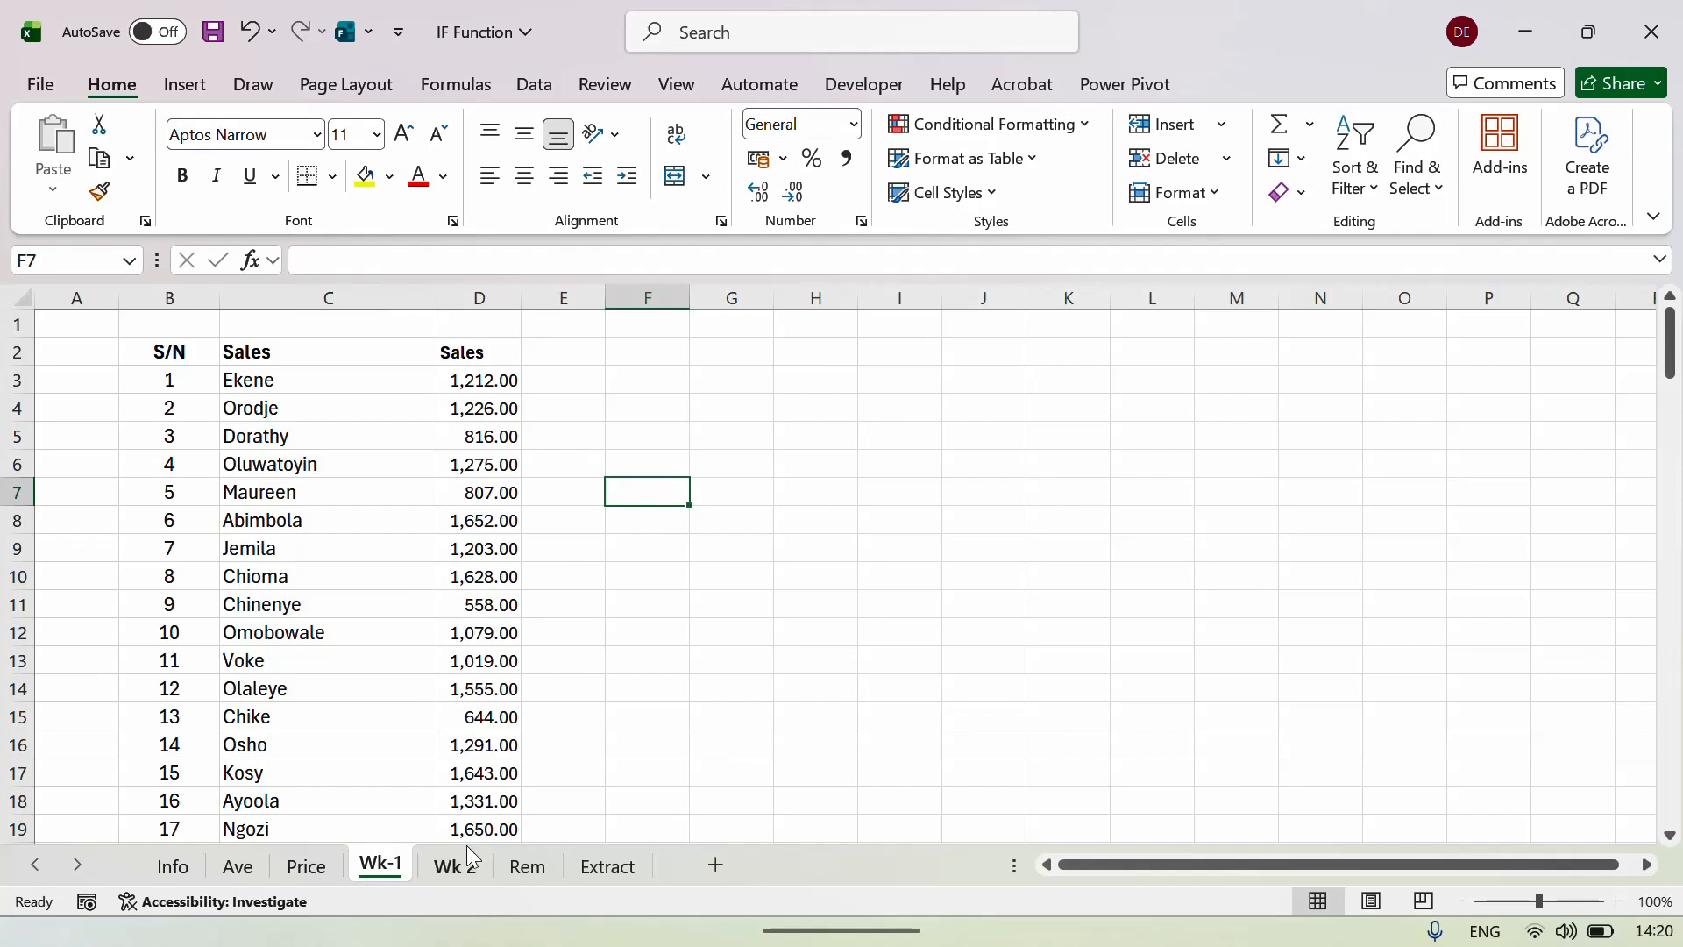
left_click(241, 377)
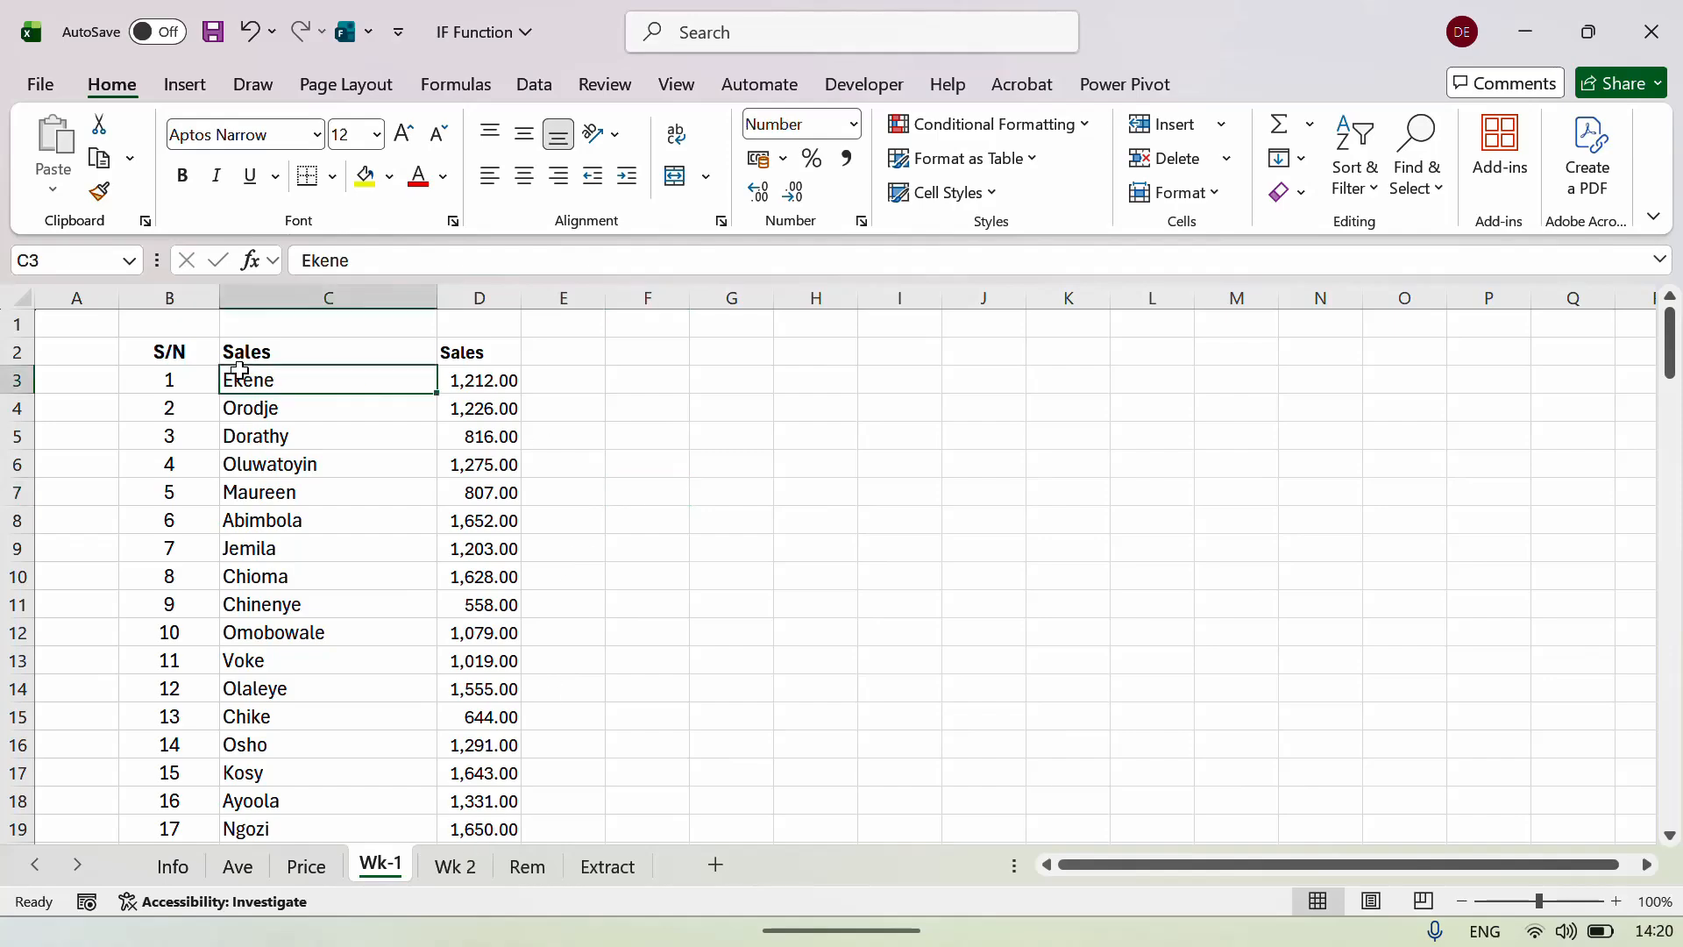
left_click(166, 379)
key("ctrl+Down")
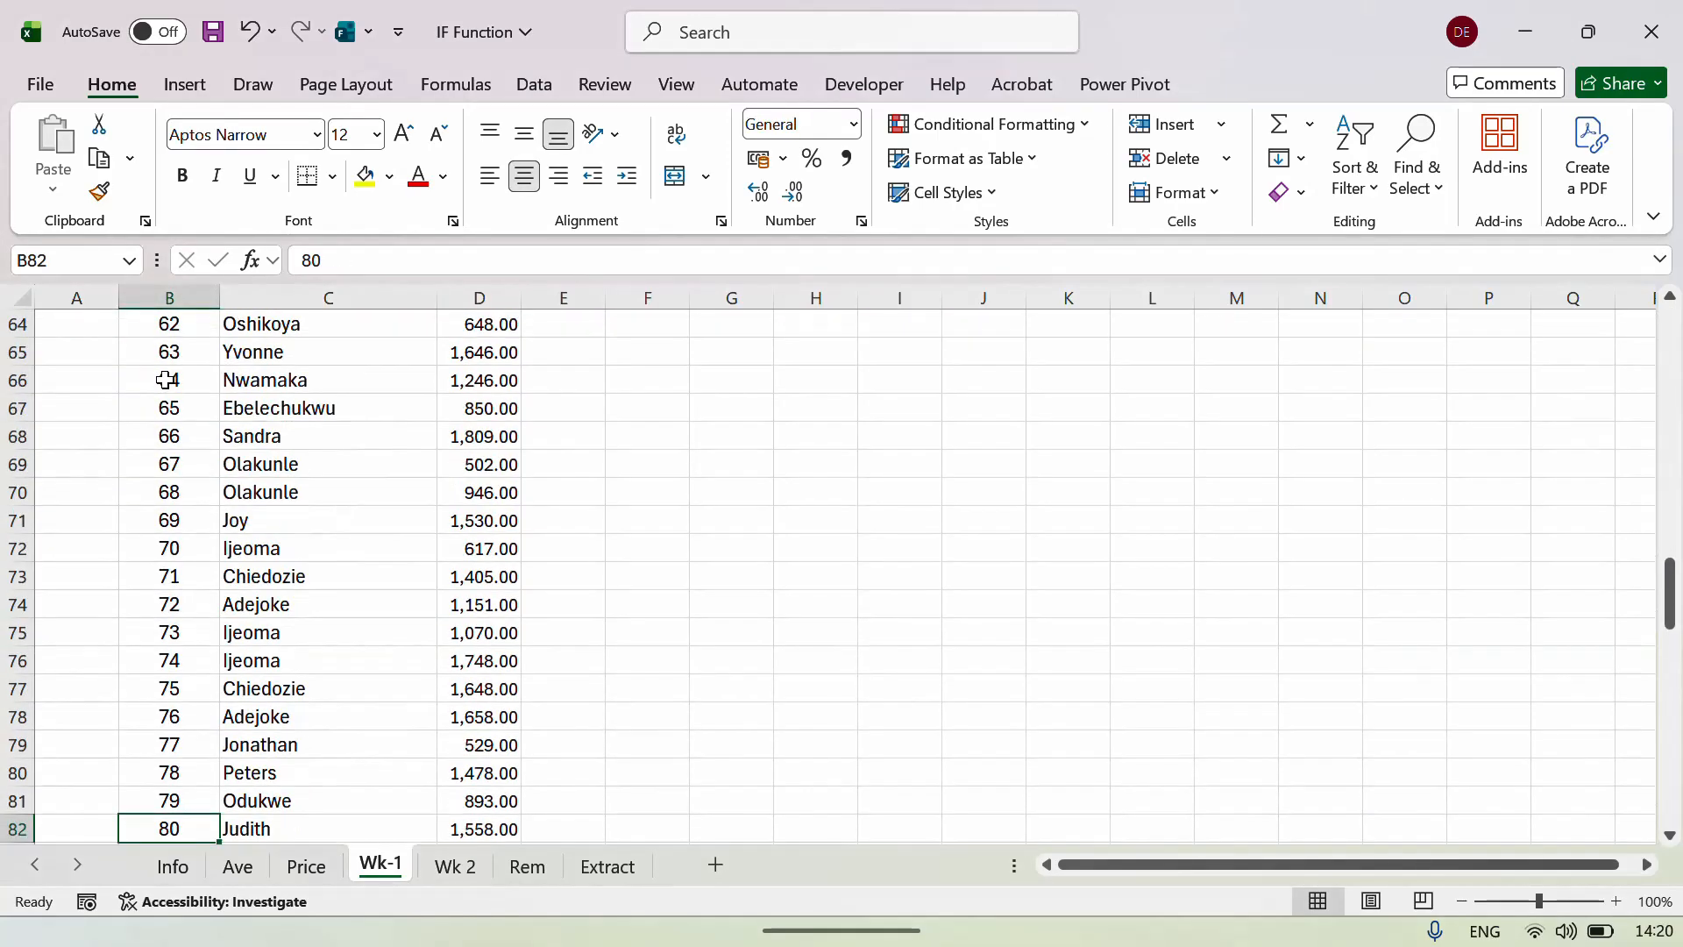
key("ctrl+Up")
Check the Wk-1 S/N, name and Sales headings, then bring up the Wk 2 sheet.
key("Right")
key("Left")
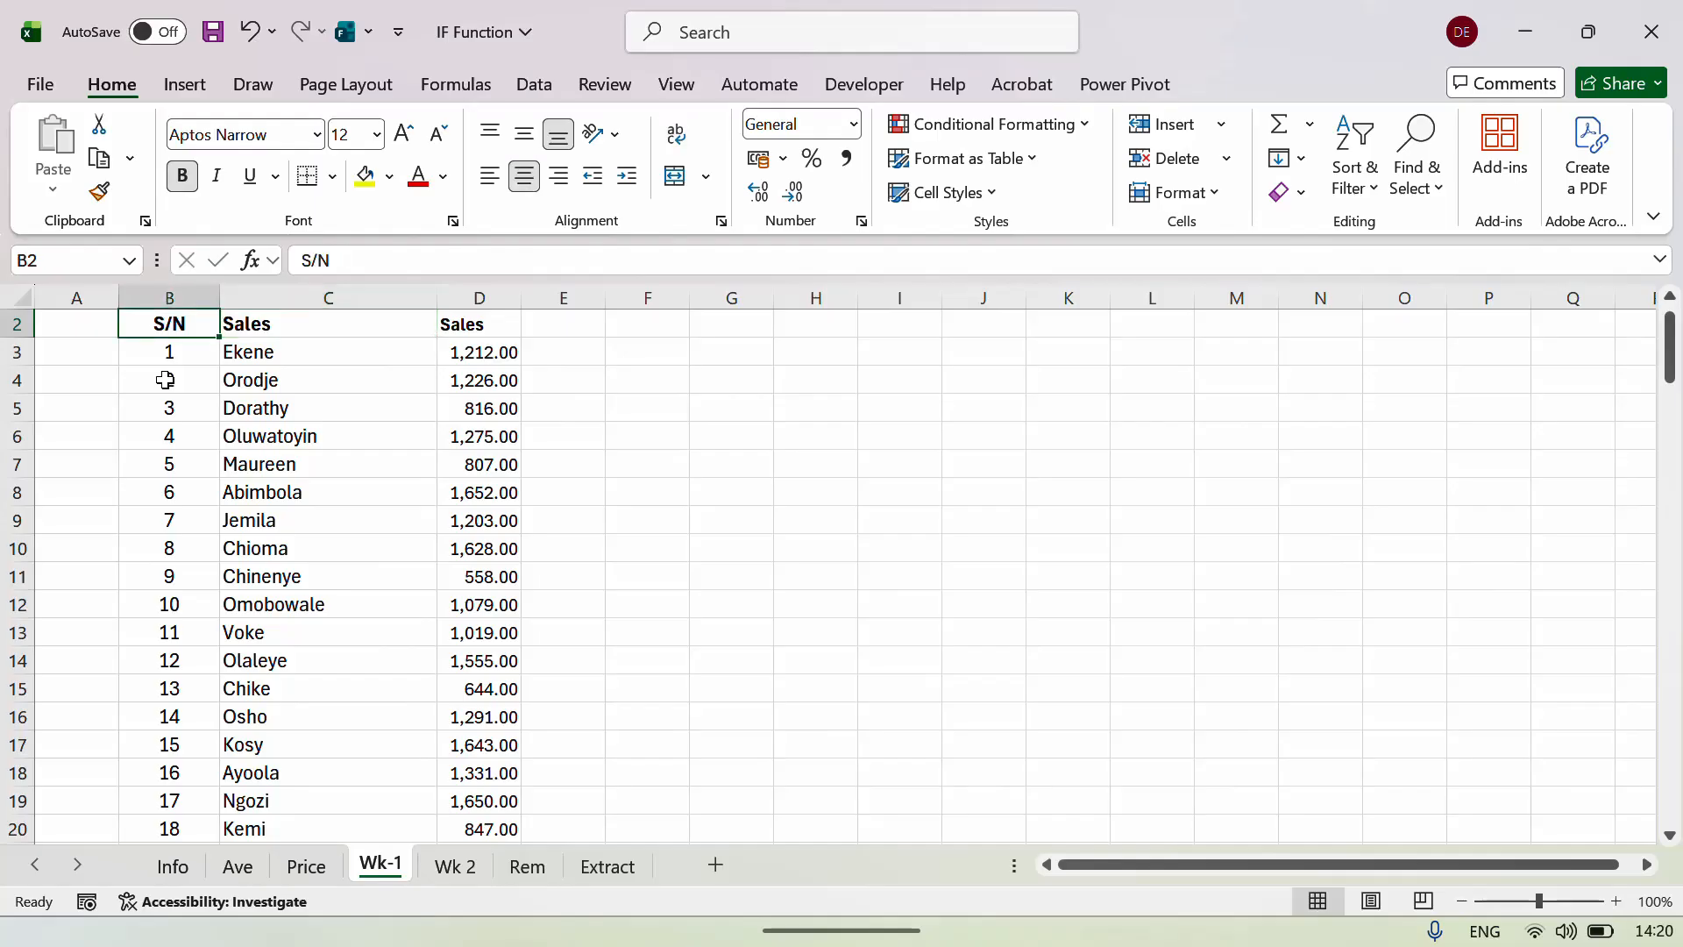
key("Right")
key("Right")
key("Left")
key("Left")
key("Right")
key("Right")
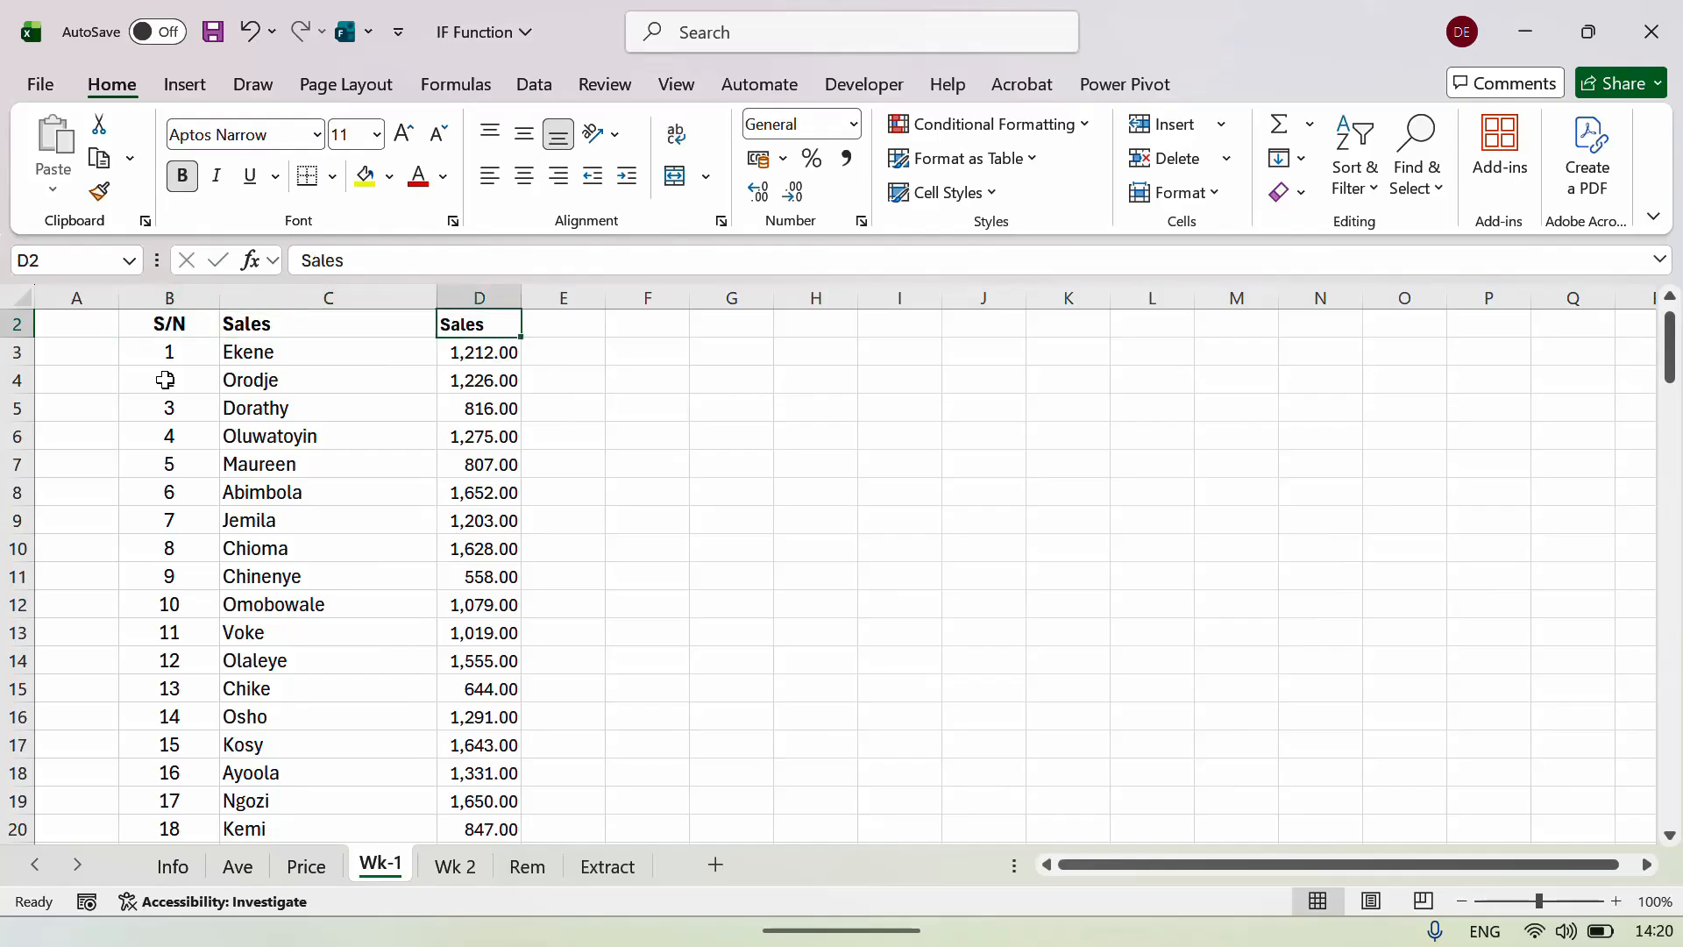
left_click(456, 868)
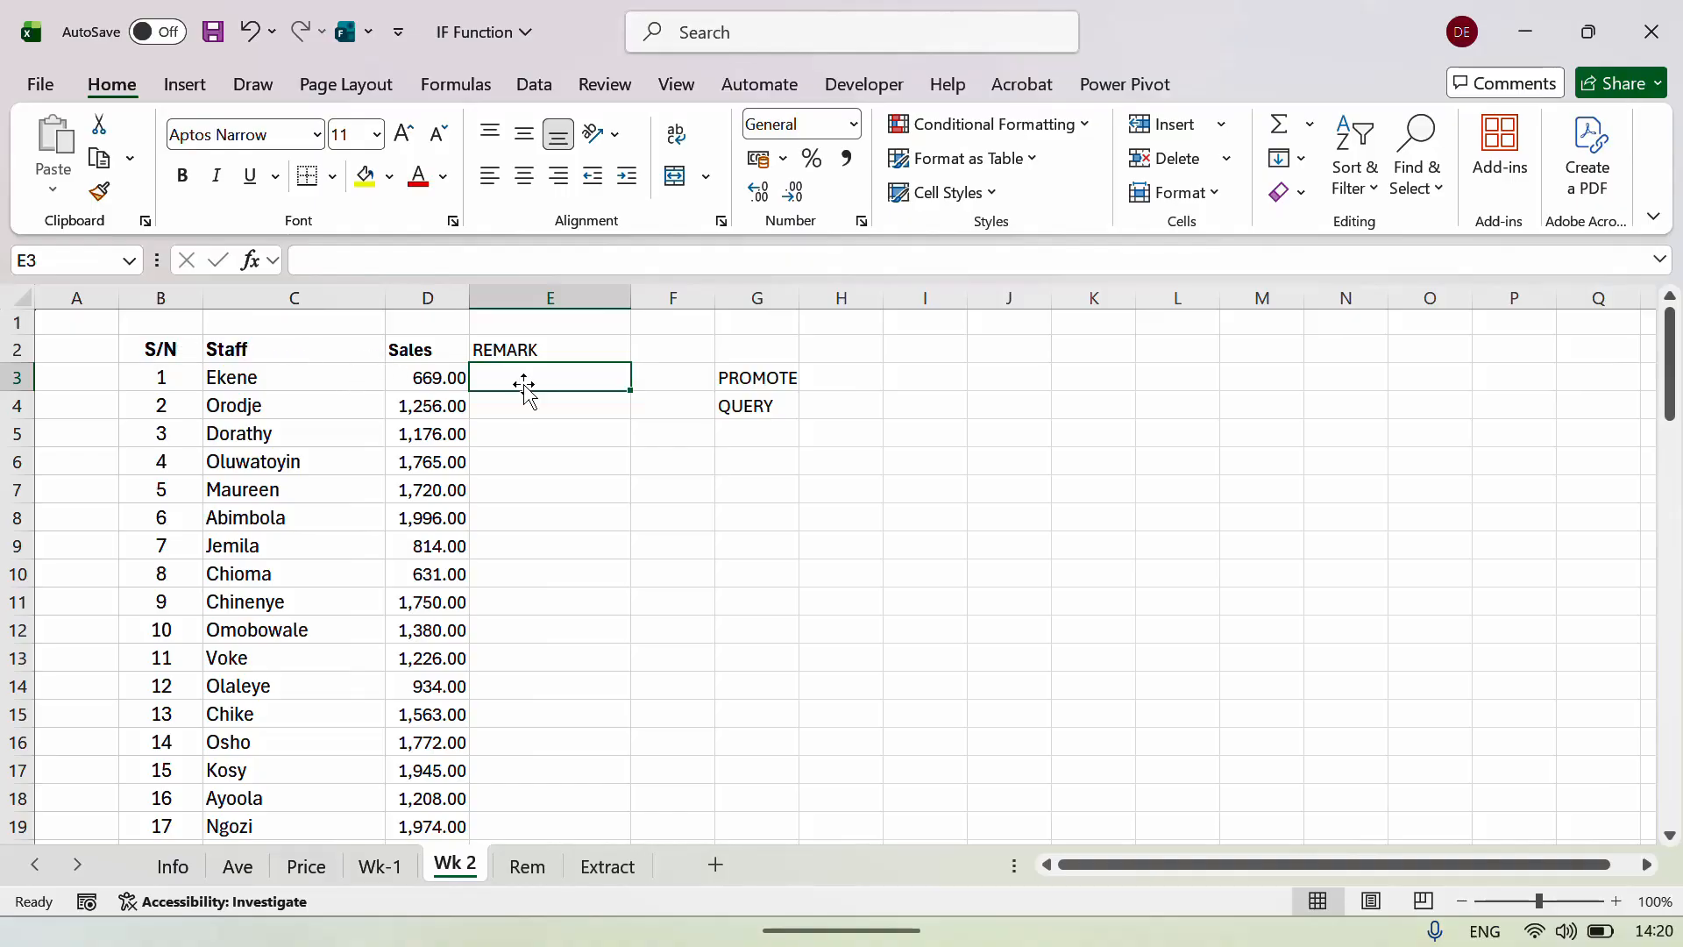
Delete the PROMOTE and QUERY labels on Wk 2 and select column D on the Rem sheet.
left_click(755, 361)
key("shift+Down")
key("shift+Down")
key("shift+Down")
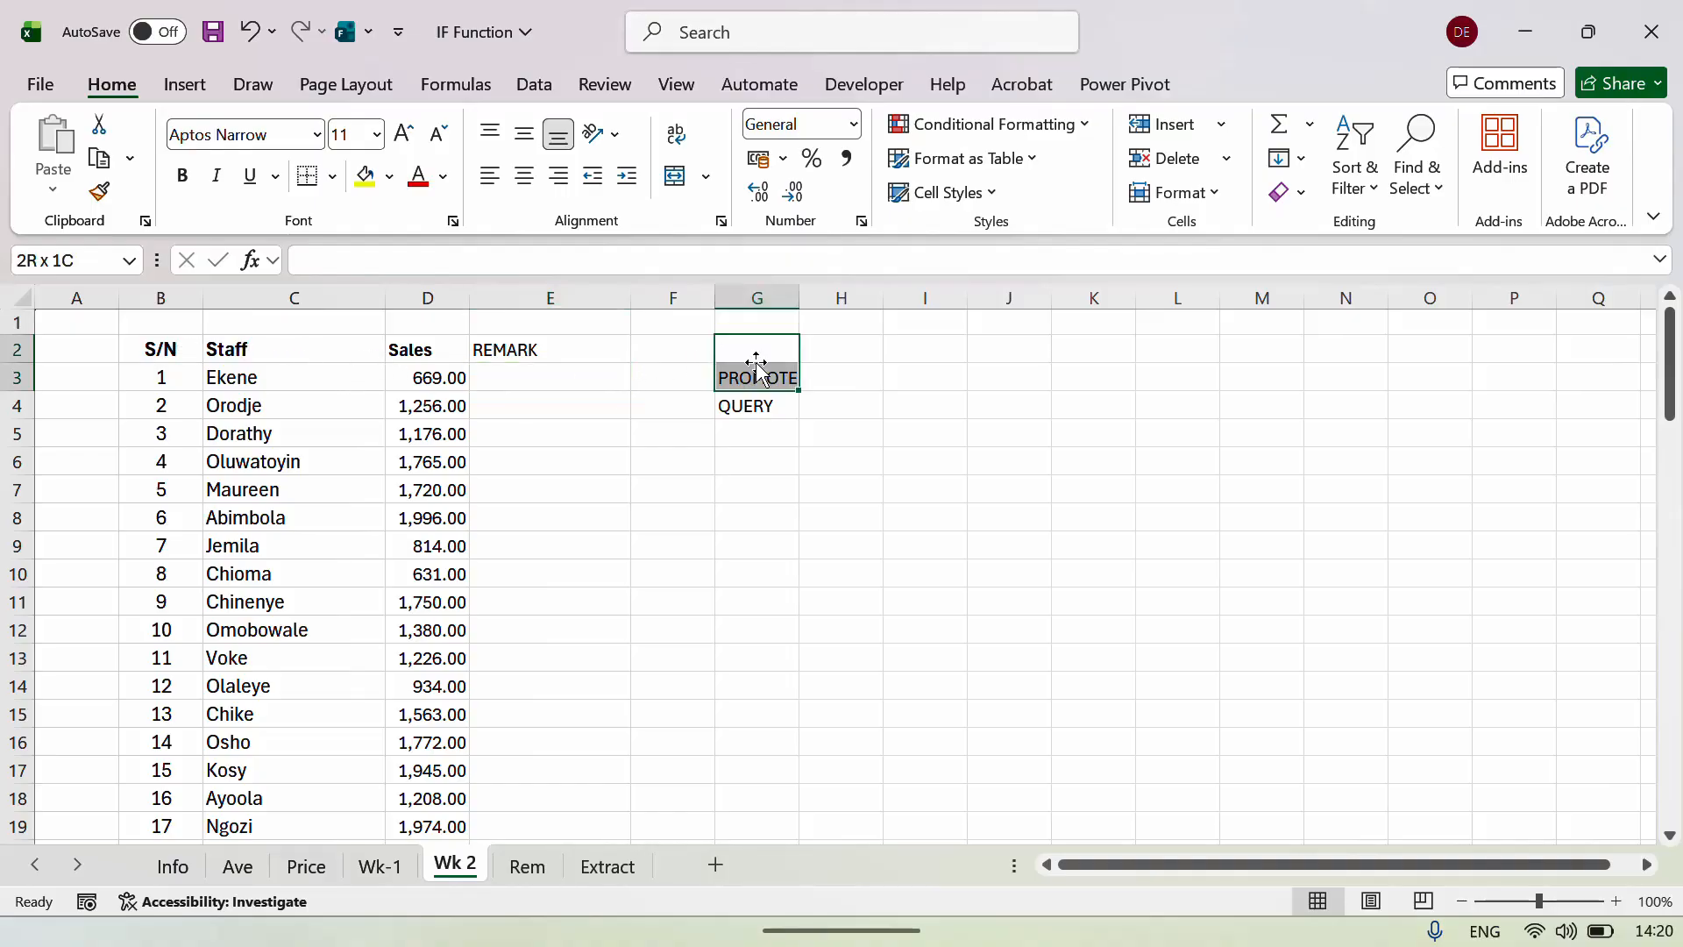
key("Delete")
key("Down")
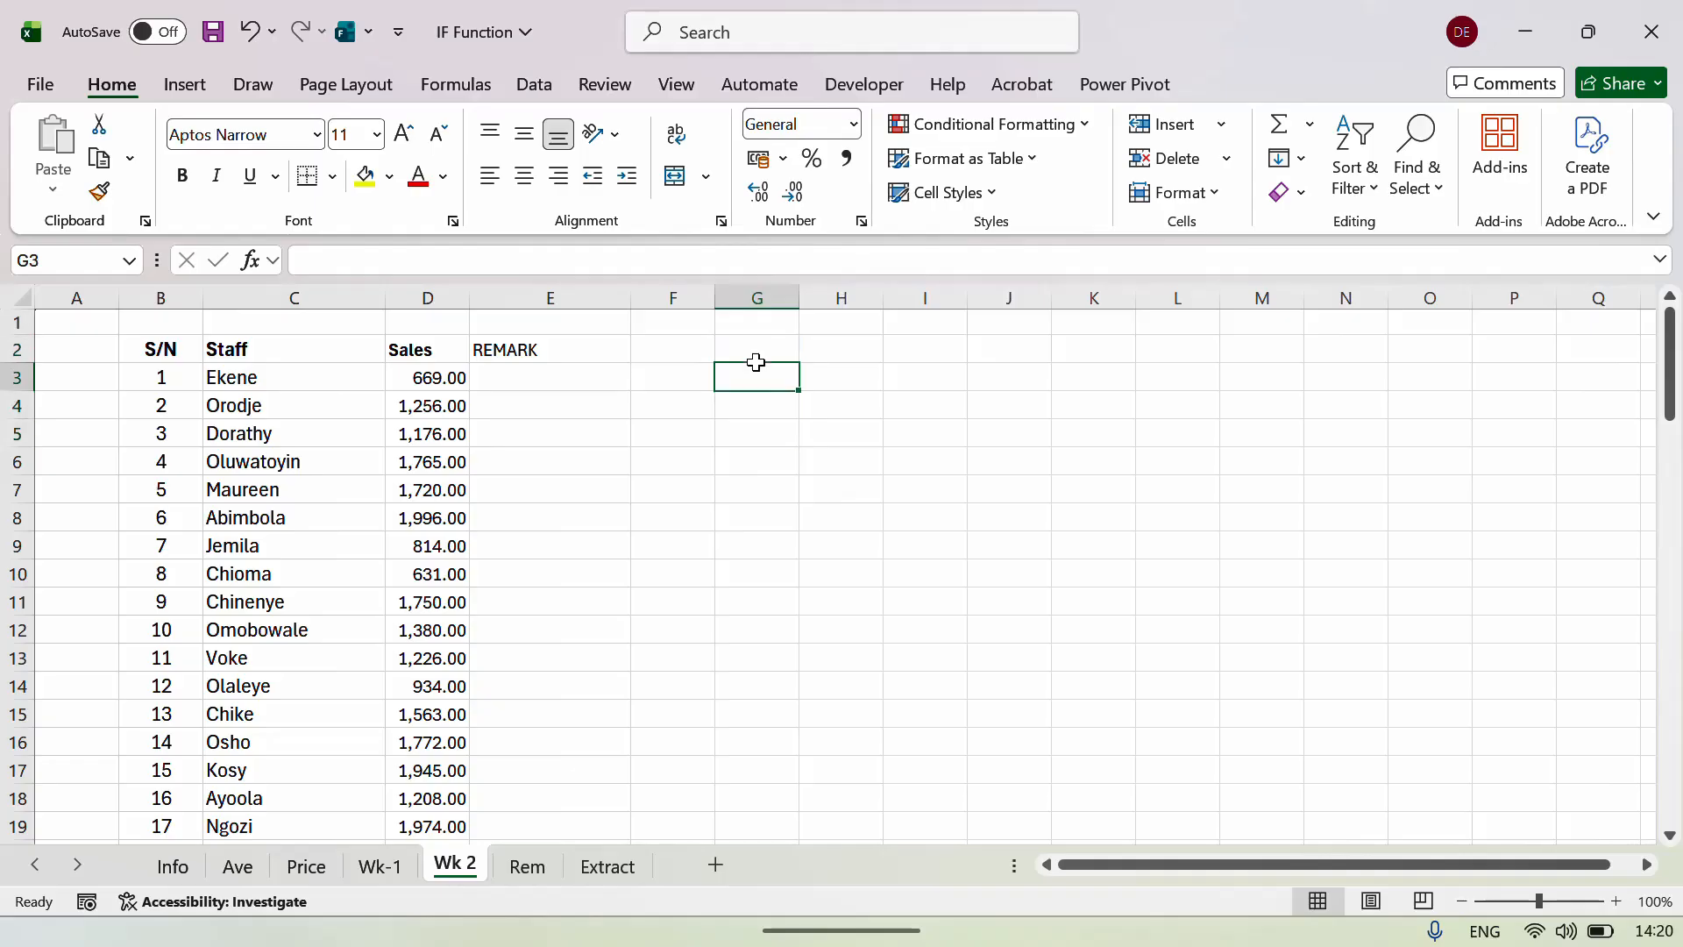
left_click(528, 866)
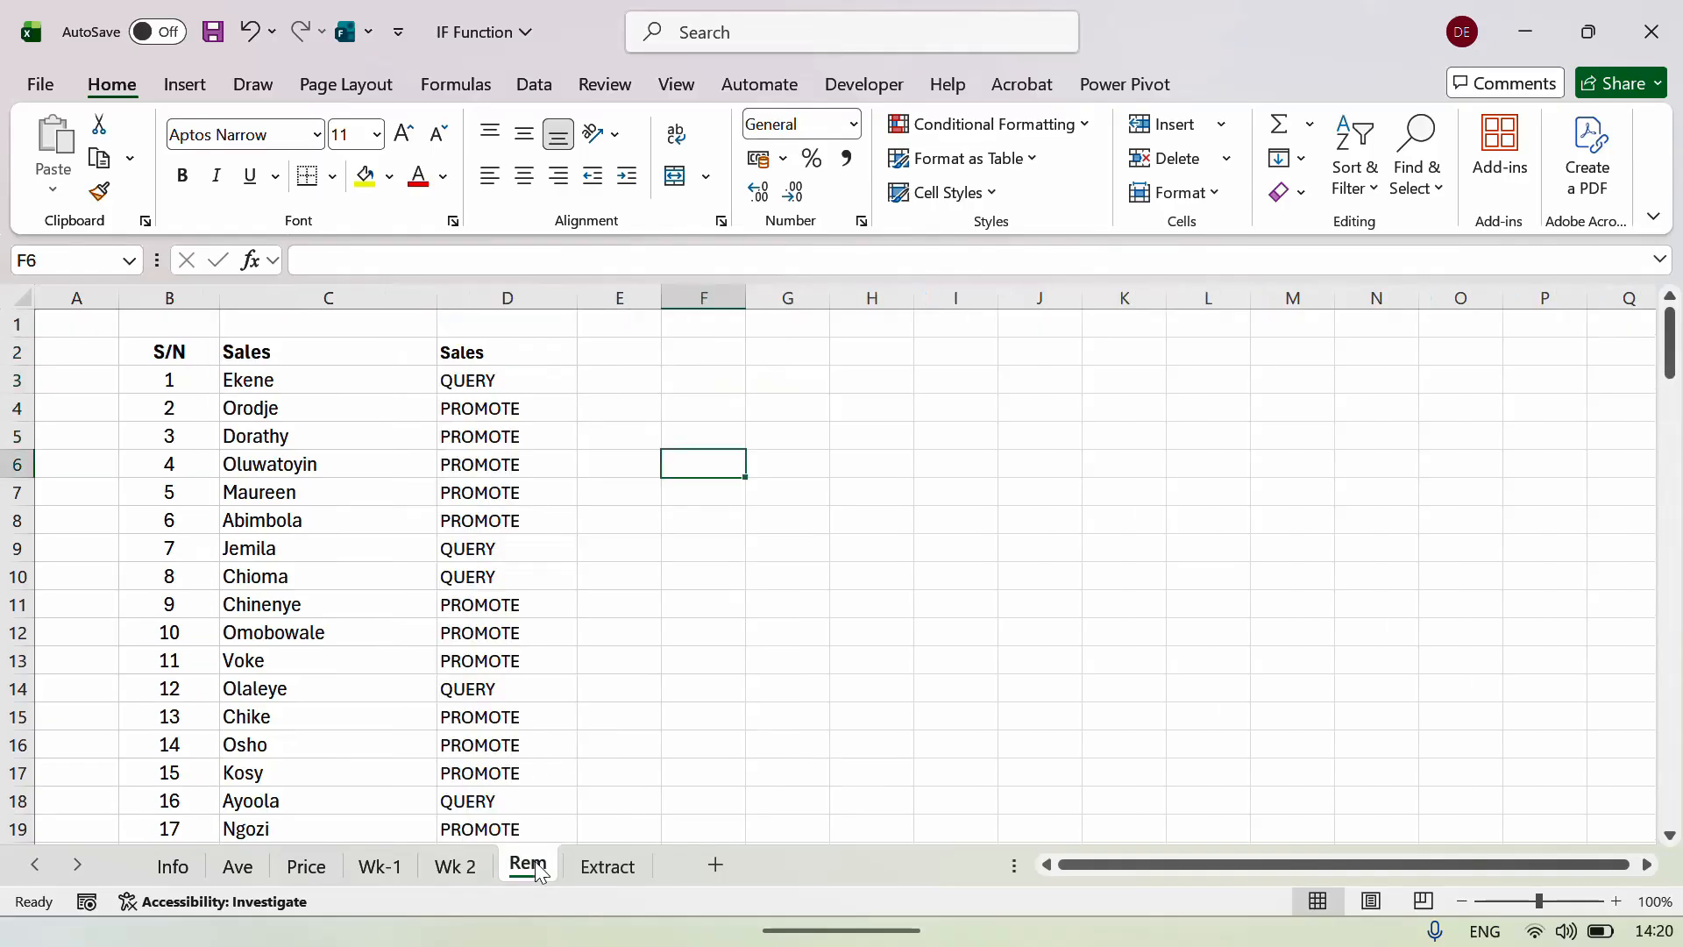
left_click(507, 298)
Clear Rem column D and enter the heading 'Remark' in D2.
key("Delete")
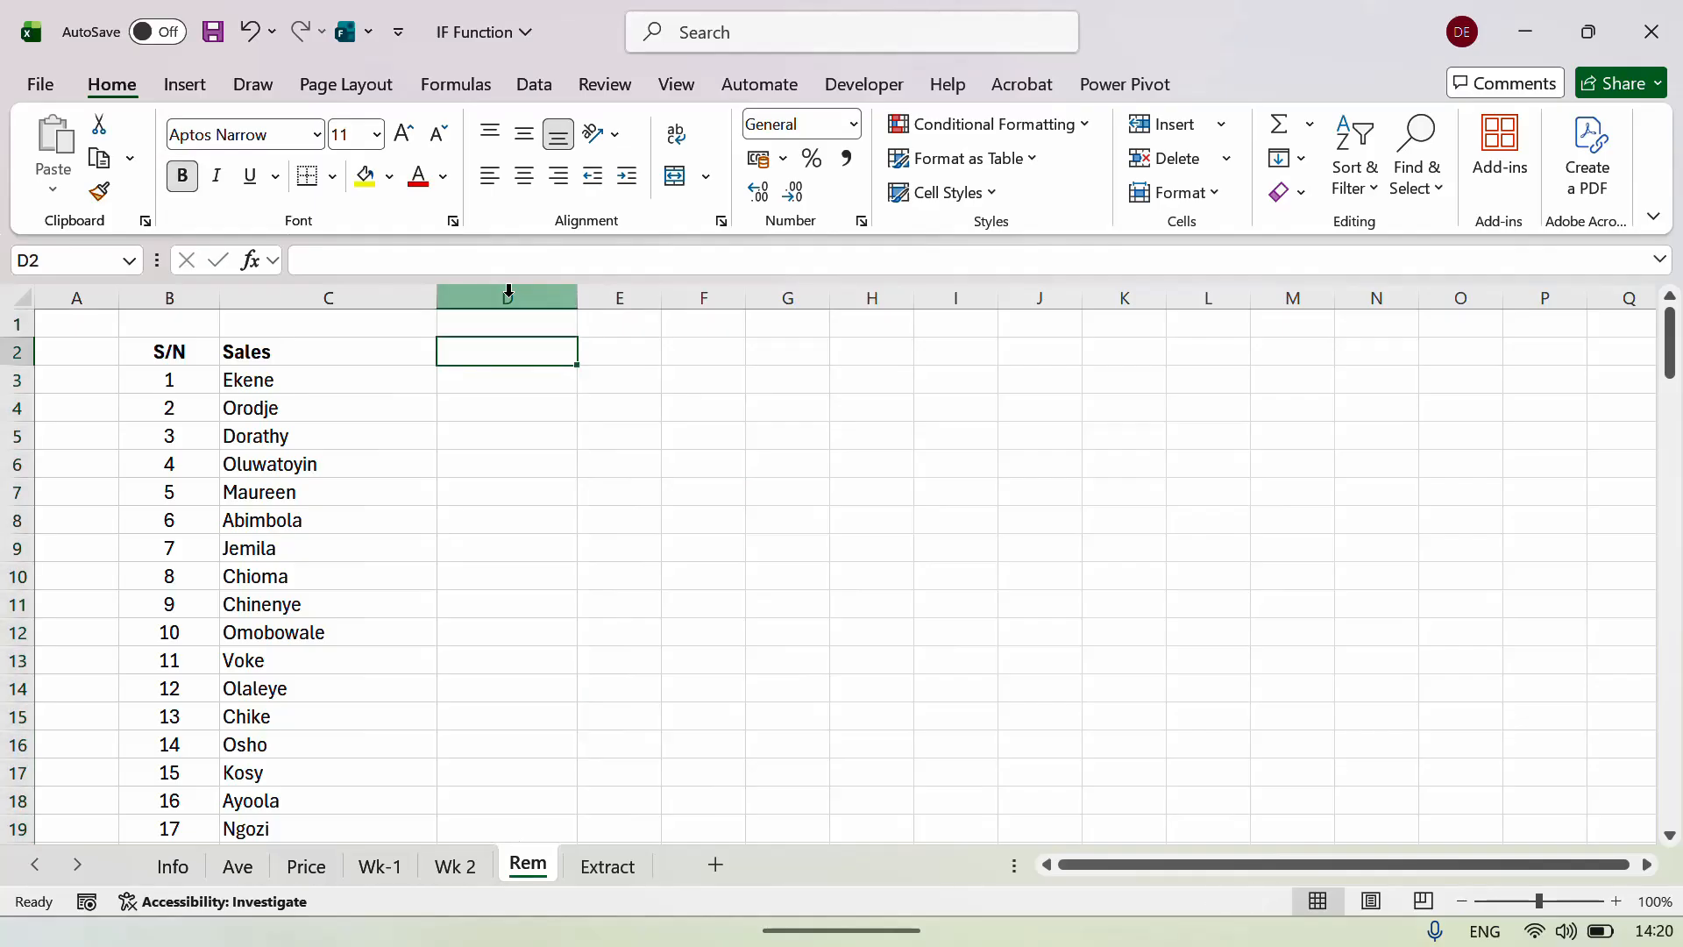
type("rE")
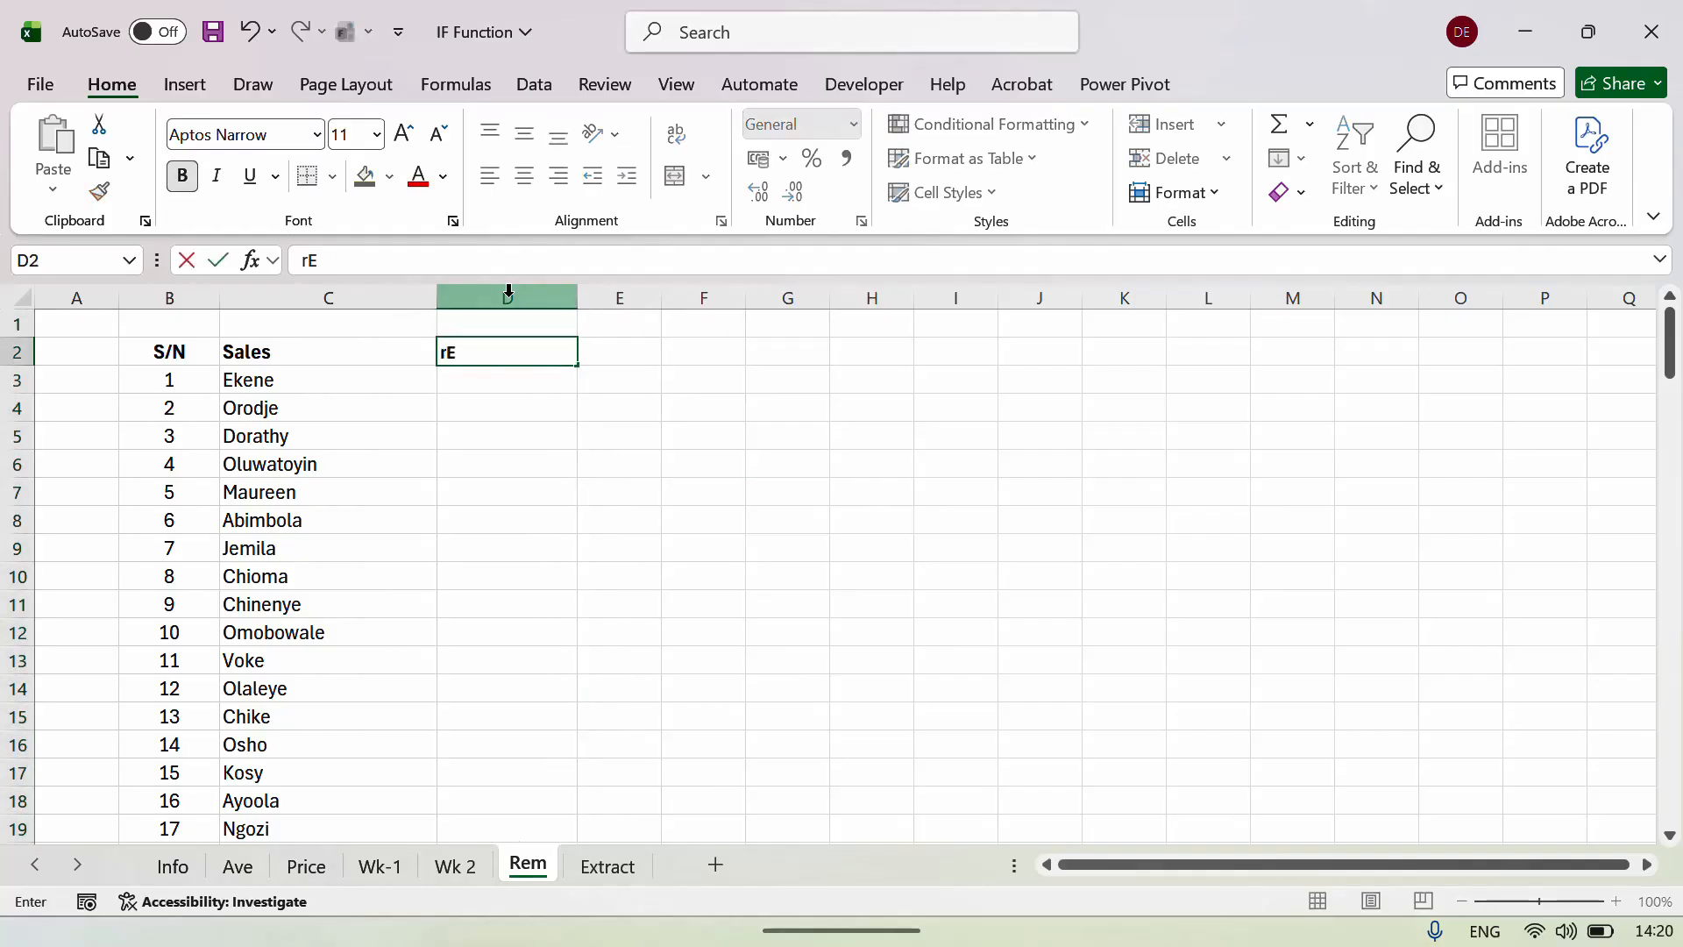
type("MARK")
key("BackSpace")
key("BackSpace")
key("BackSpace")
key("BackSpace")
key("BackSpace")
key("BackSpace")
type("Rema")
key("Return")
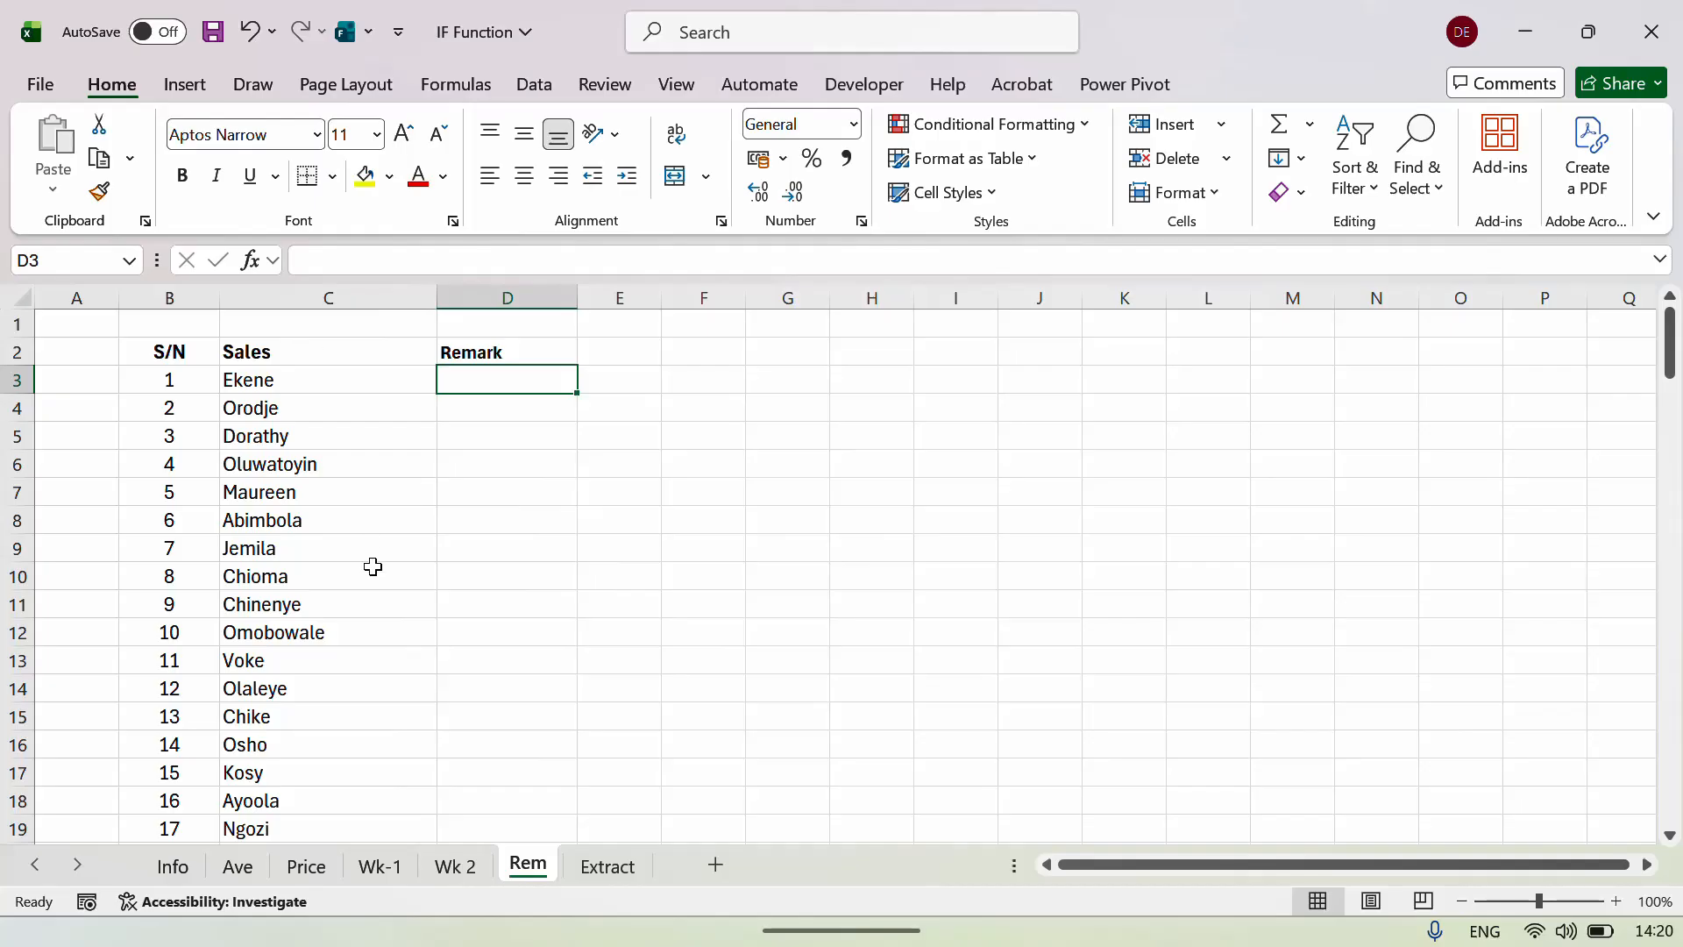
left_click(467, 872)
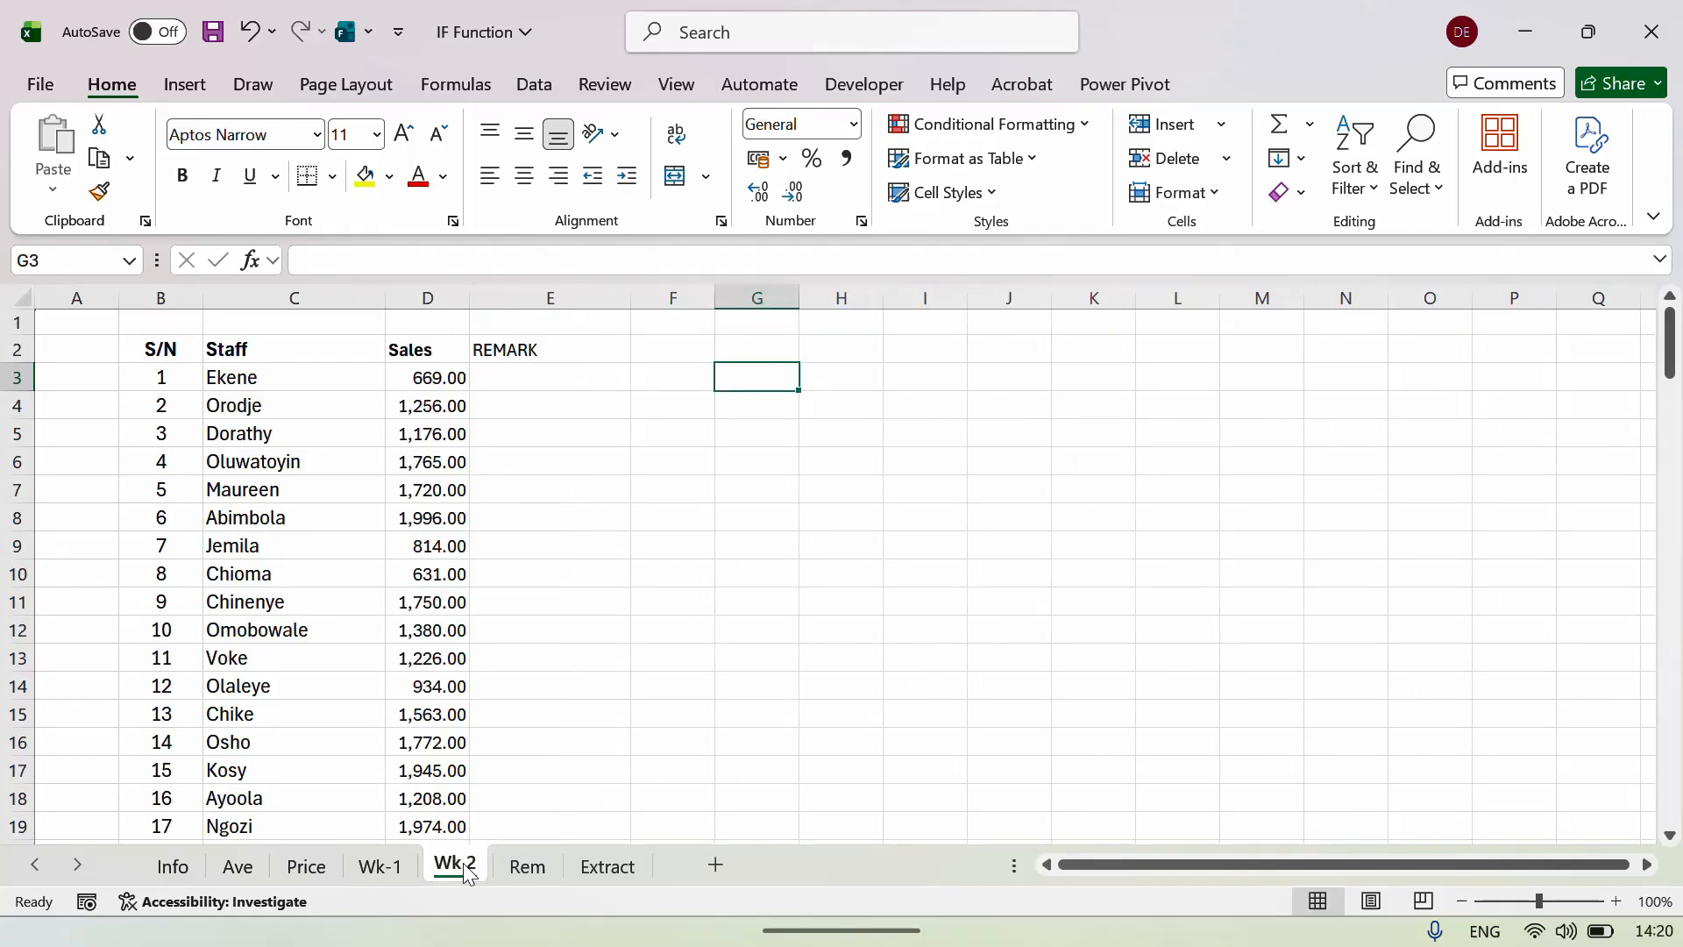
left_click(391, 867)
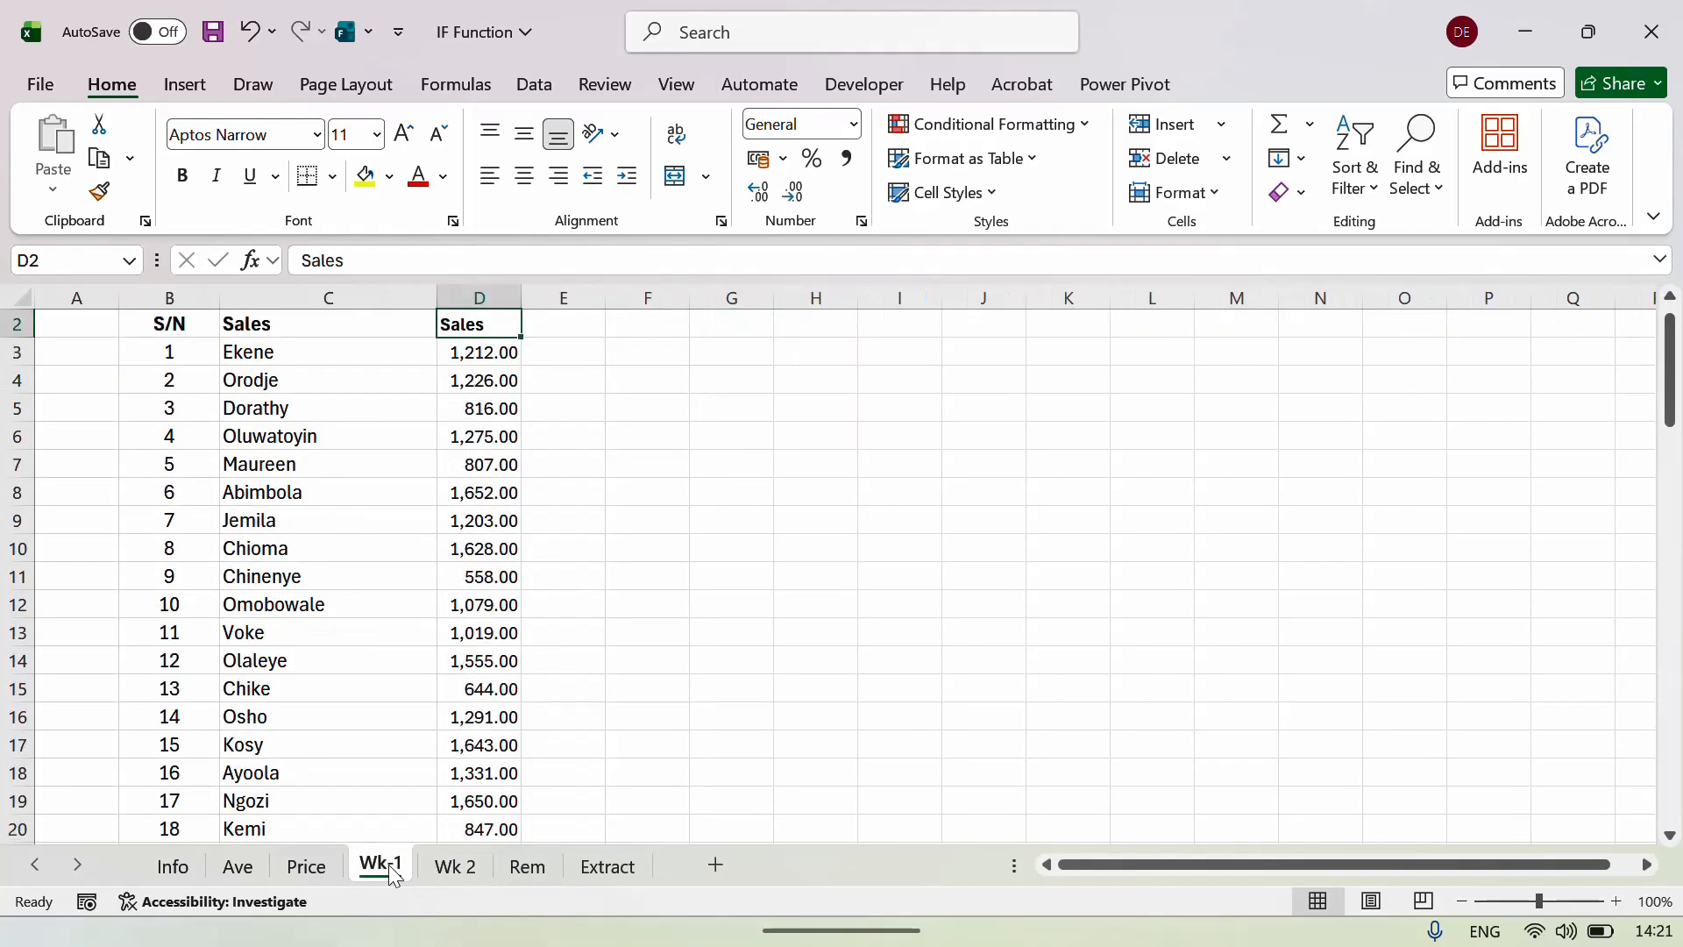
left_click(528, 868)
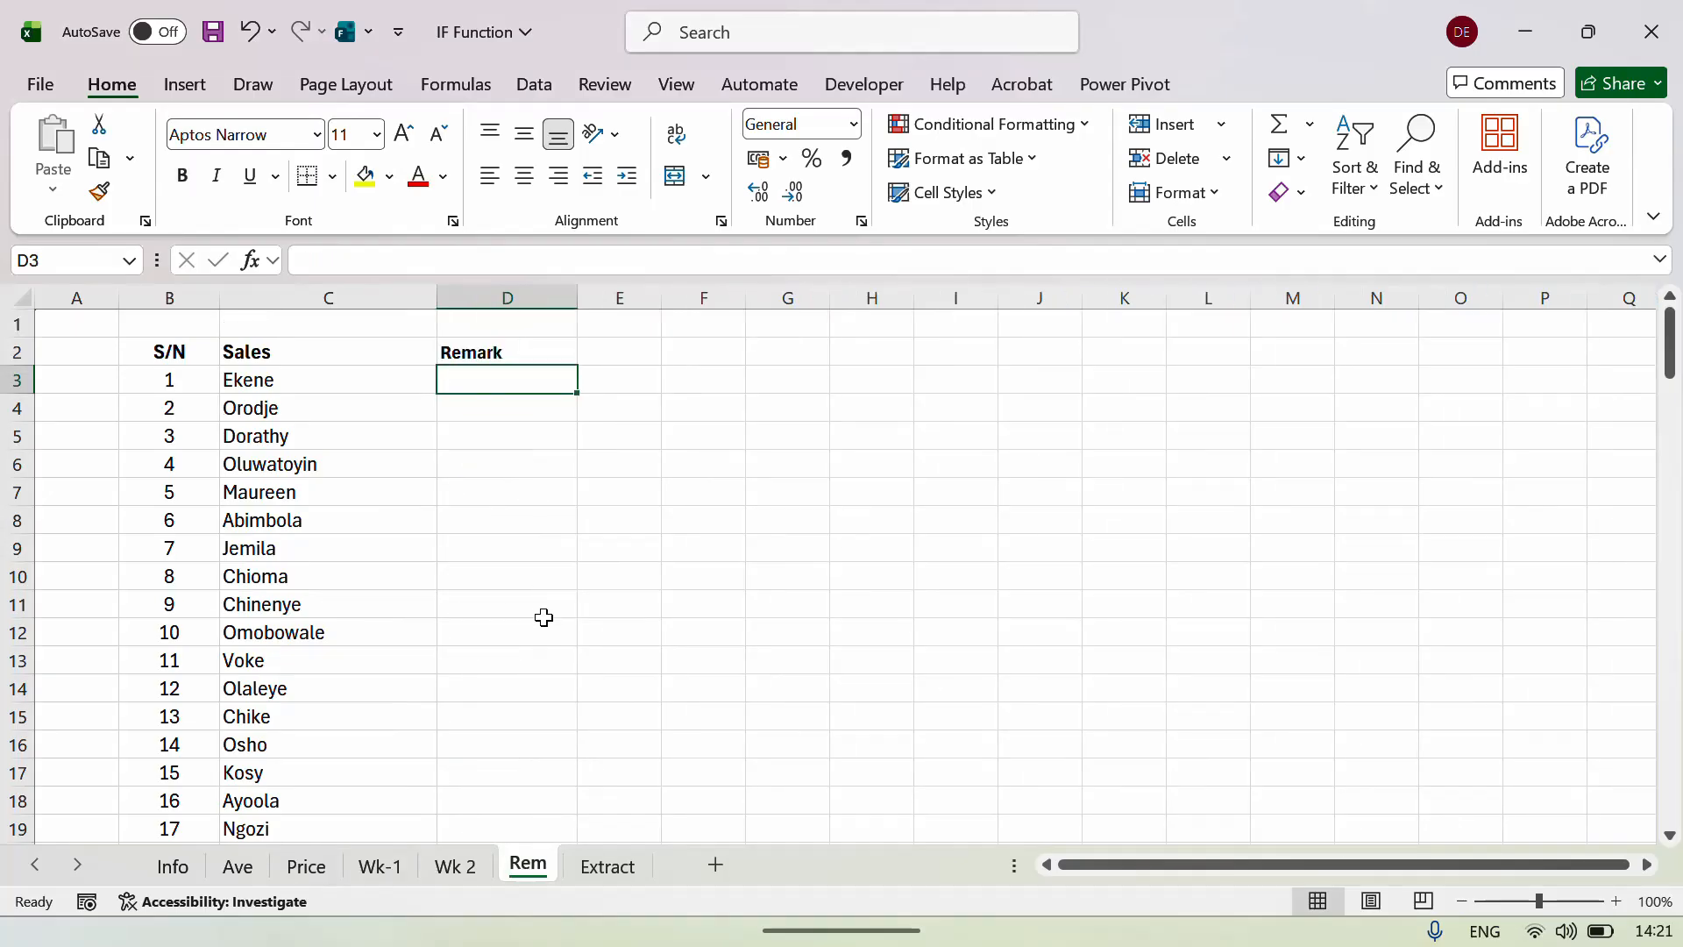
left_click(454, 868)
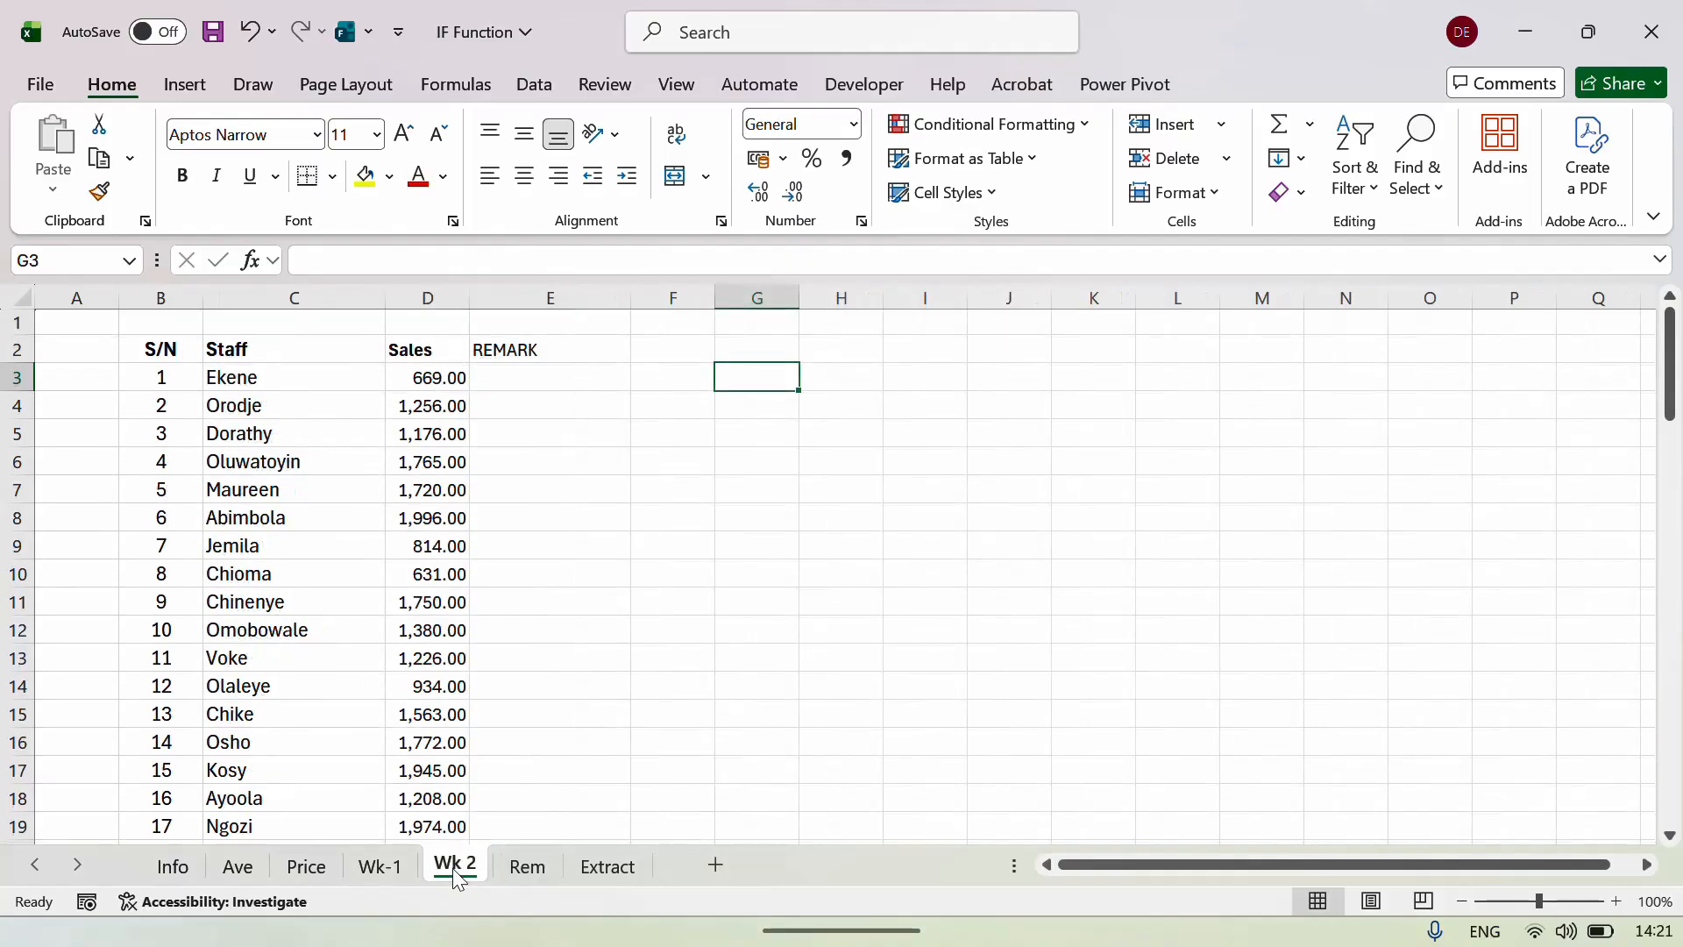
left_click(380, 865)
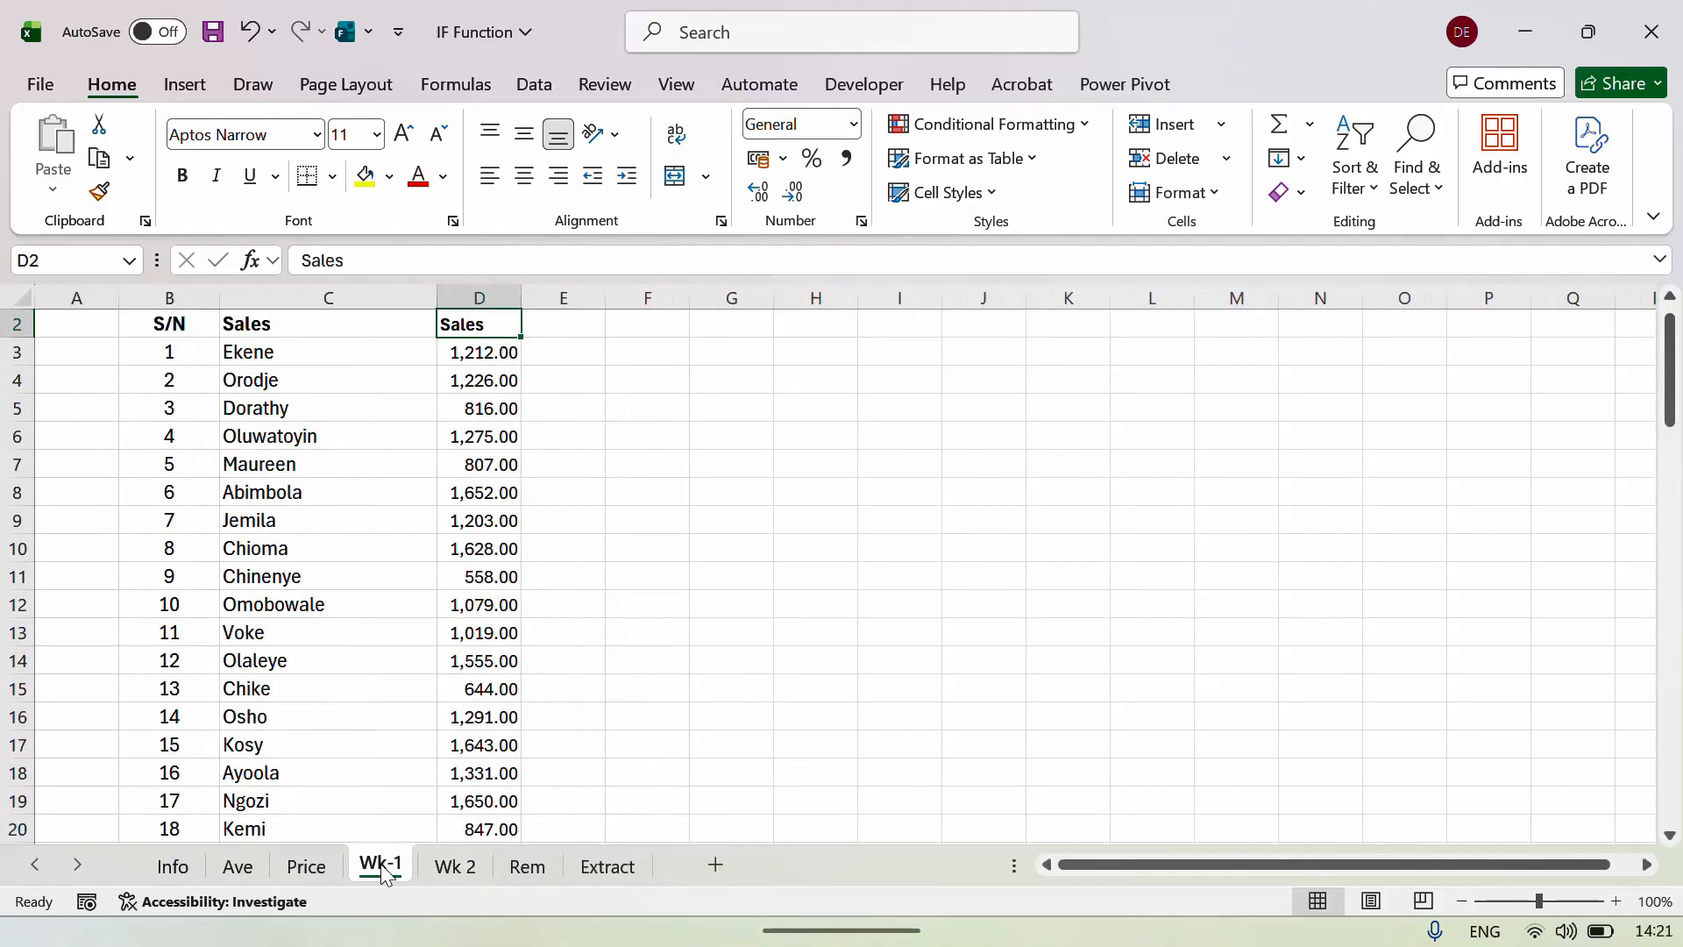
left_click(447, 866)
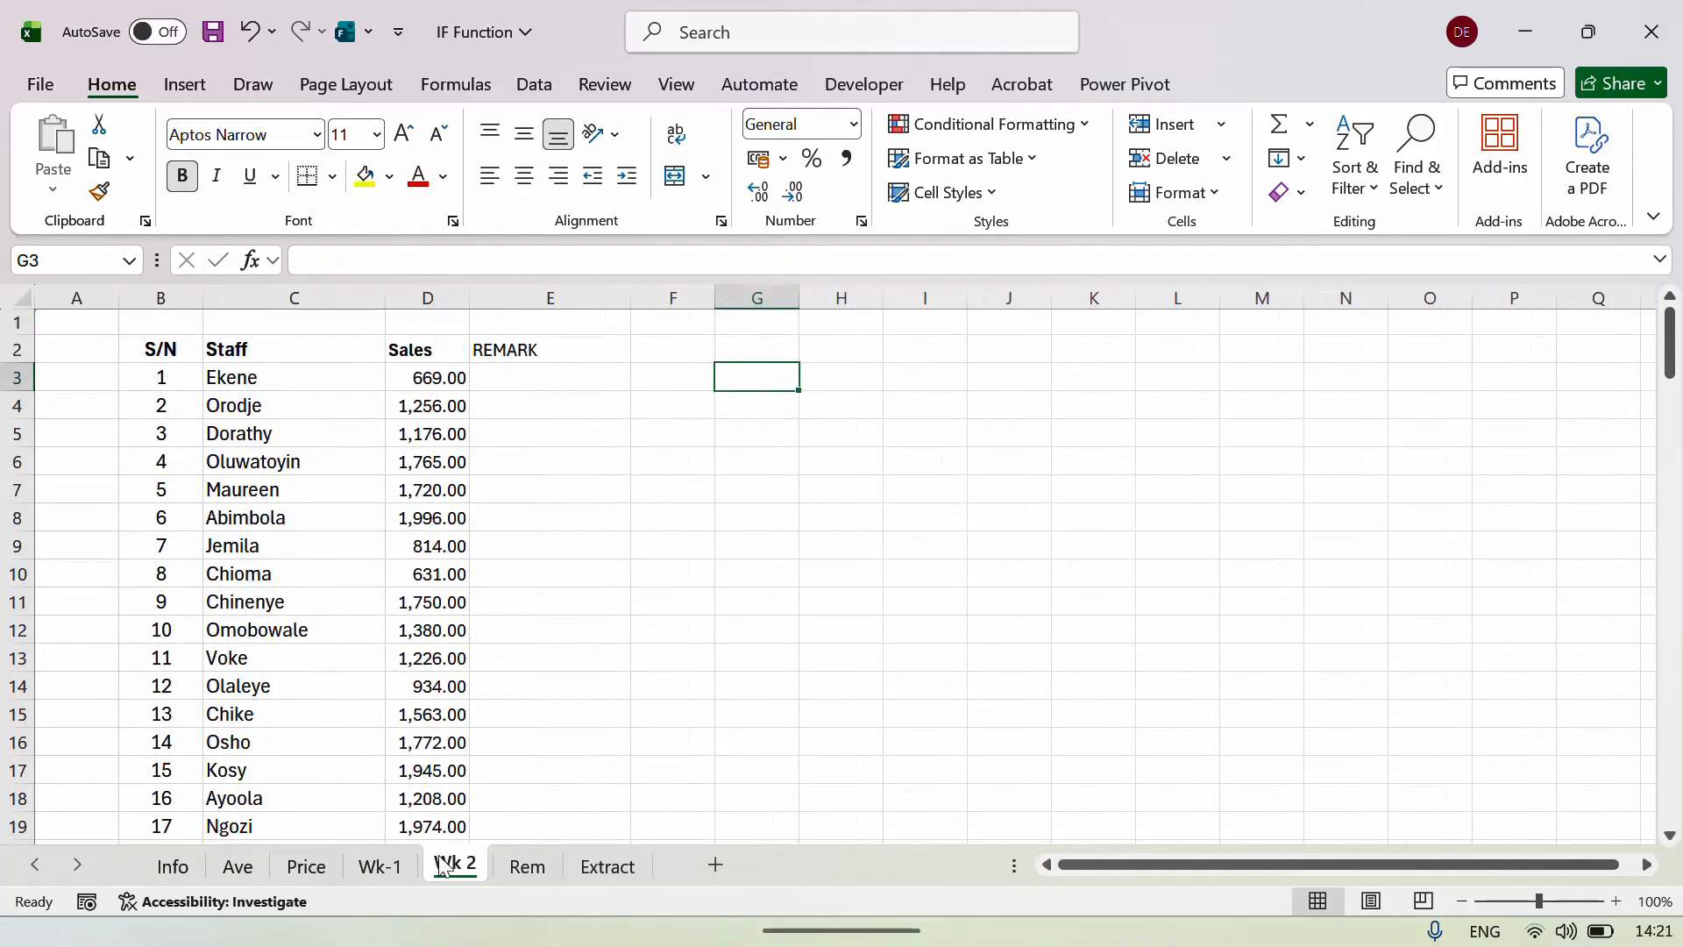
left_click(524, 868)
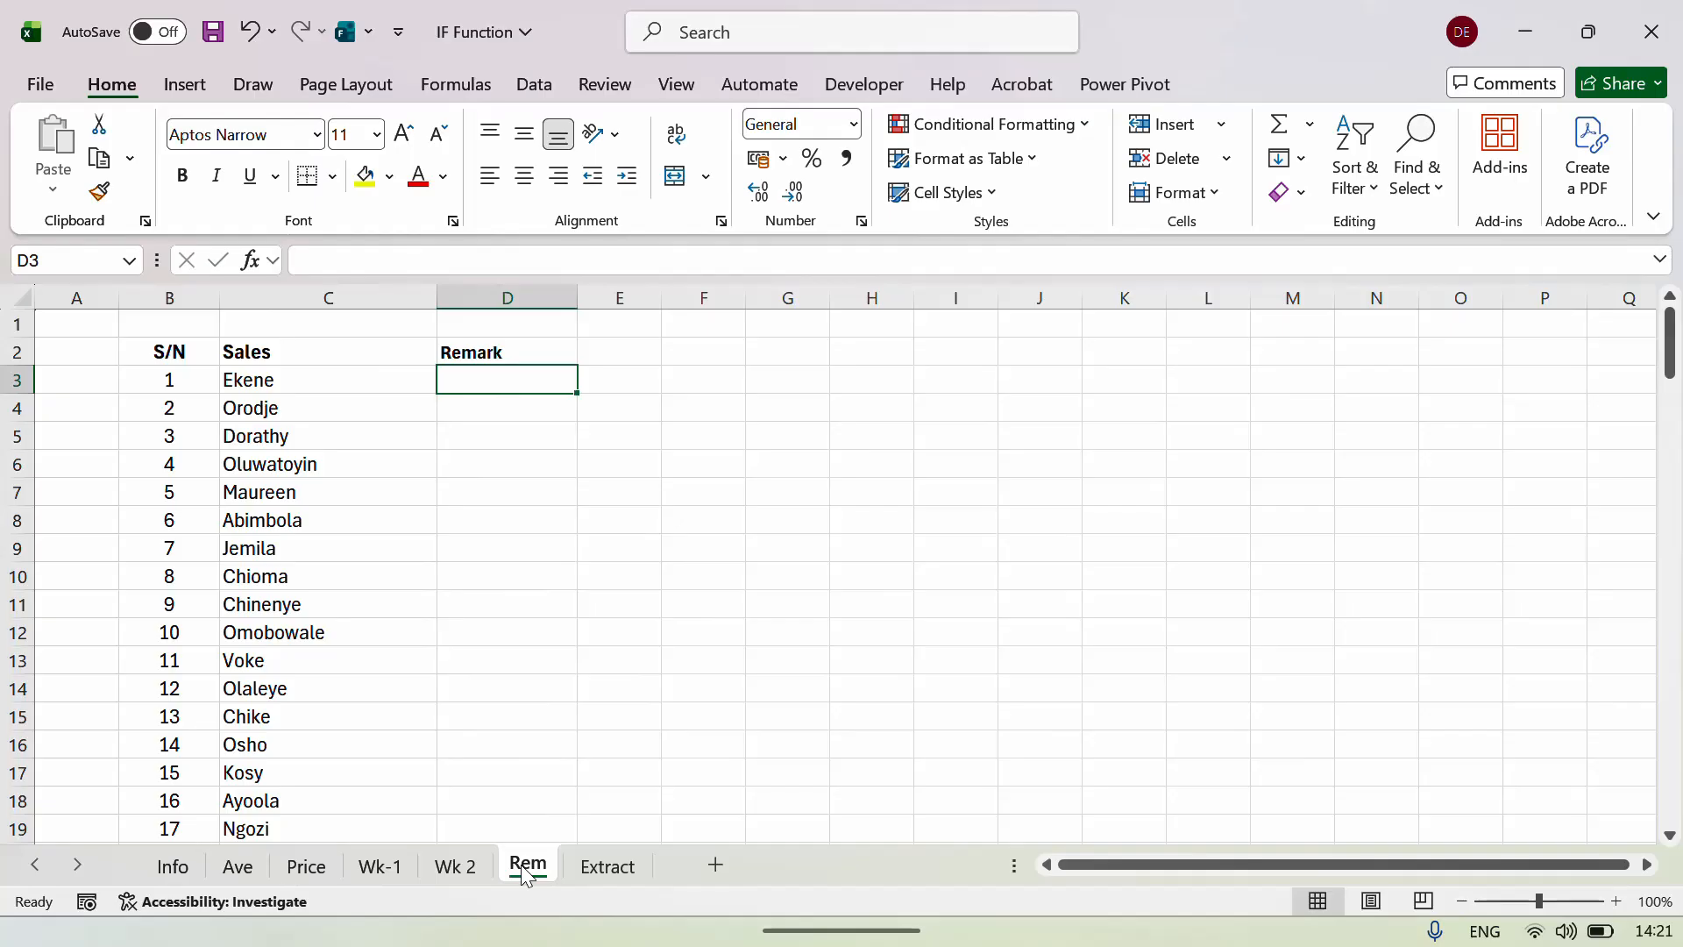
Enter =IF('Wk 2'!D3>'Wk-1'!D3,"Promote","Query") in Rem!D3, which returns Query.
type("=IF(")
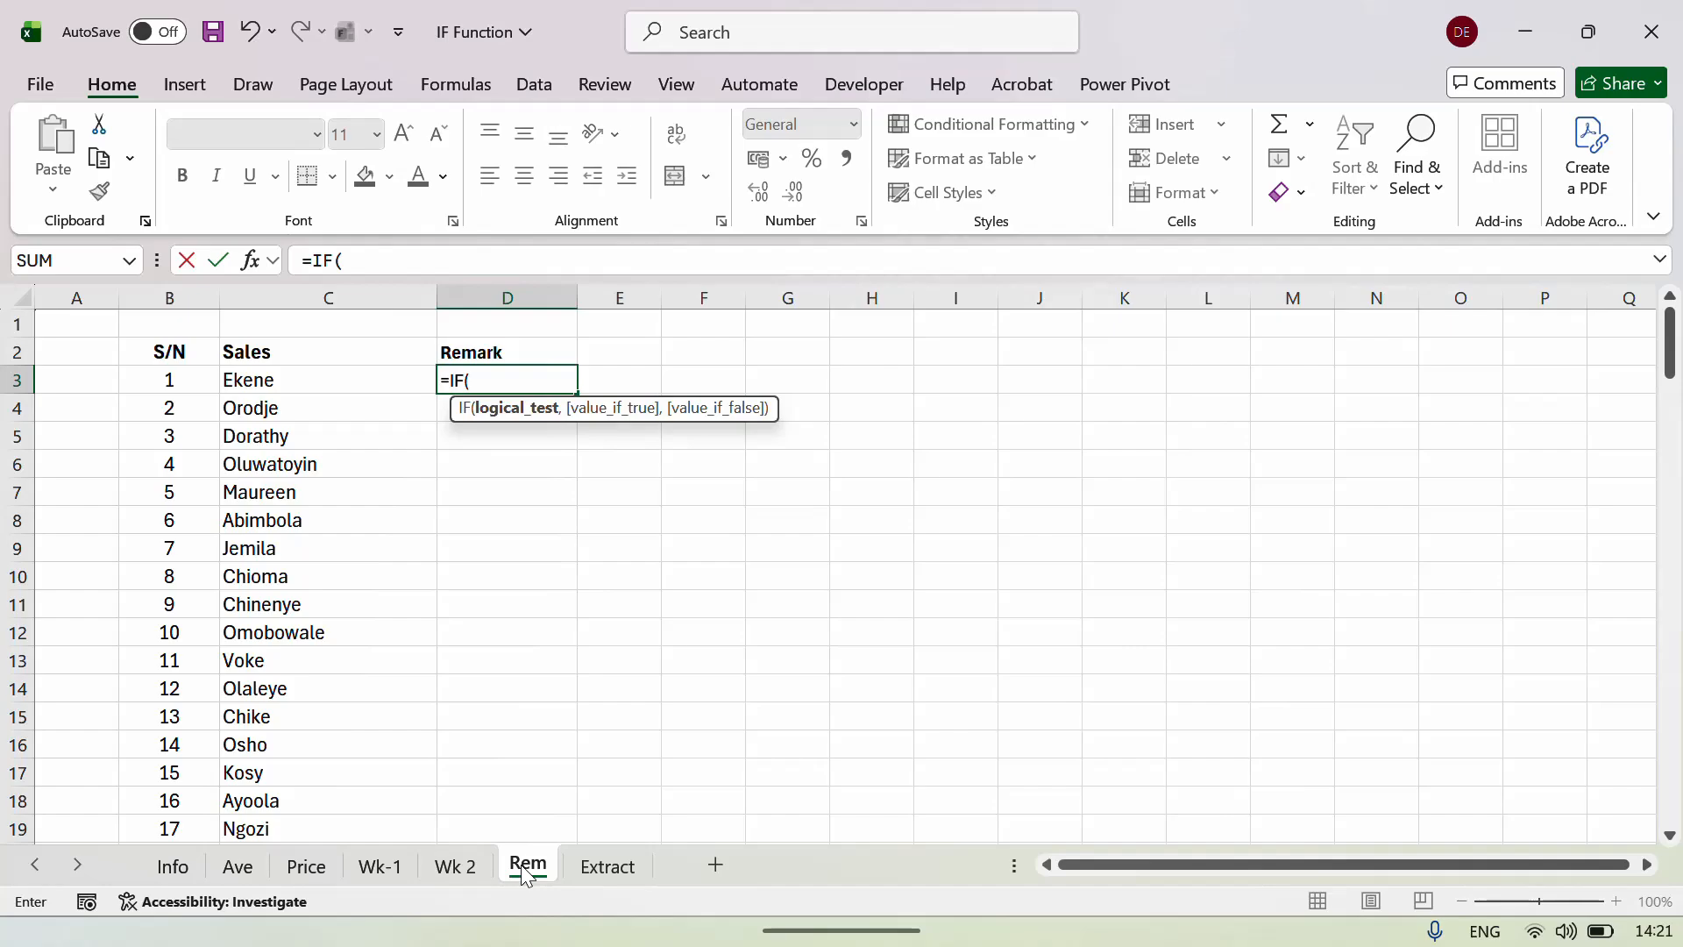
left_click(457, 873)
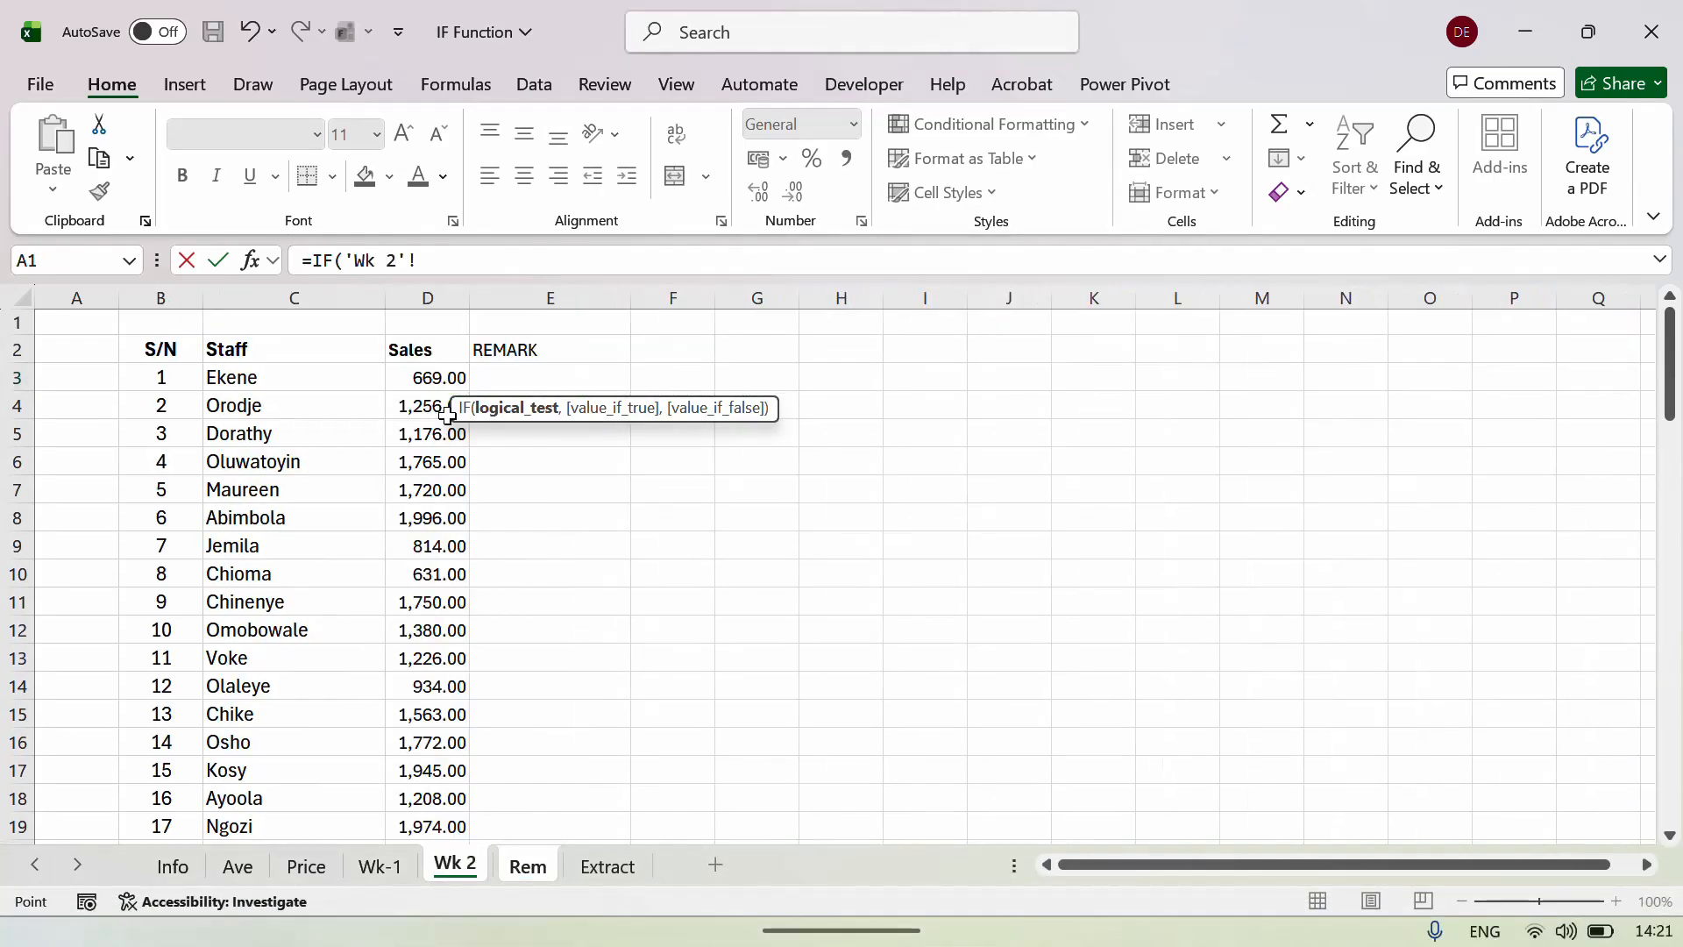
left_click(436, 379)
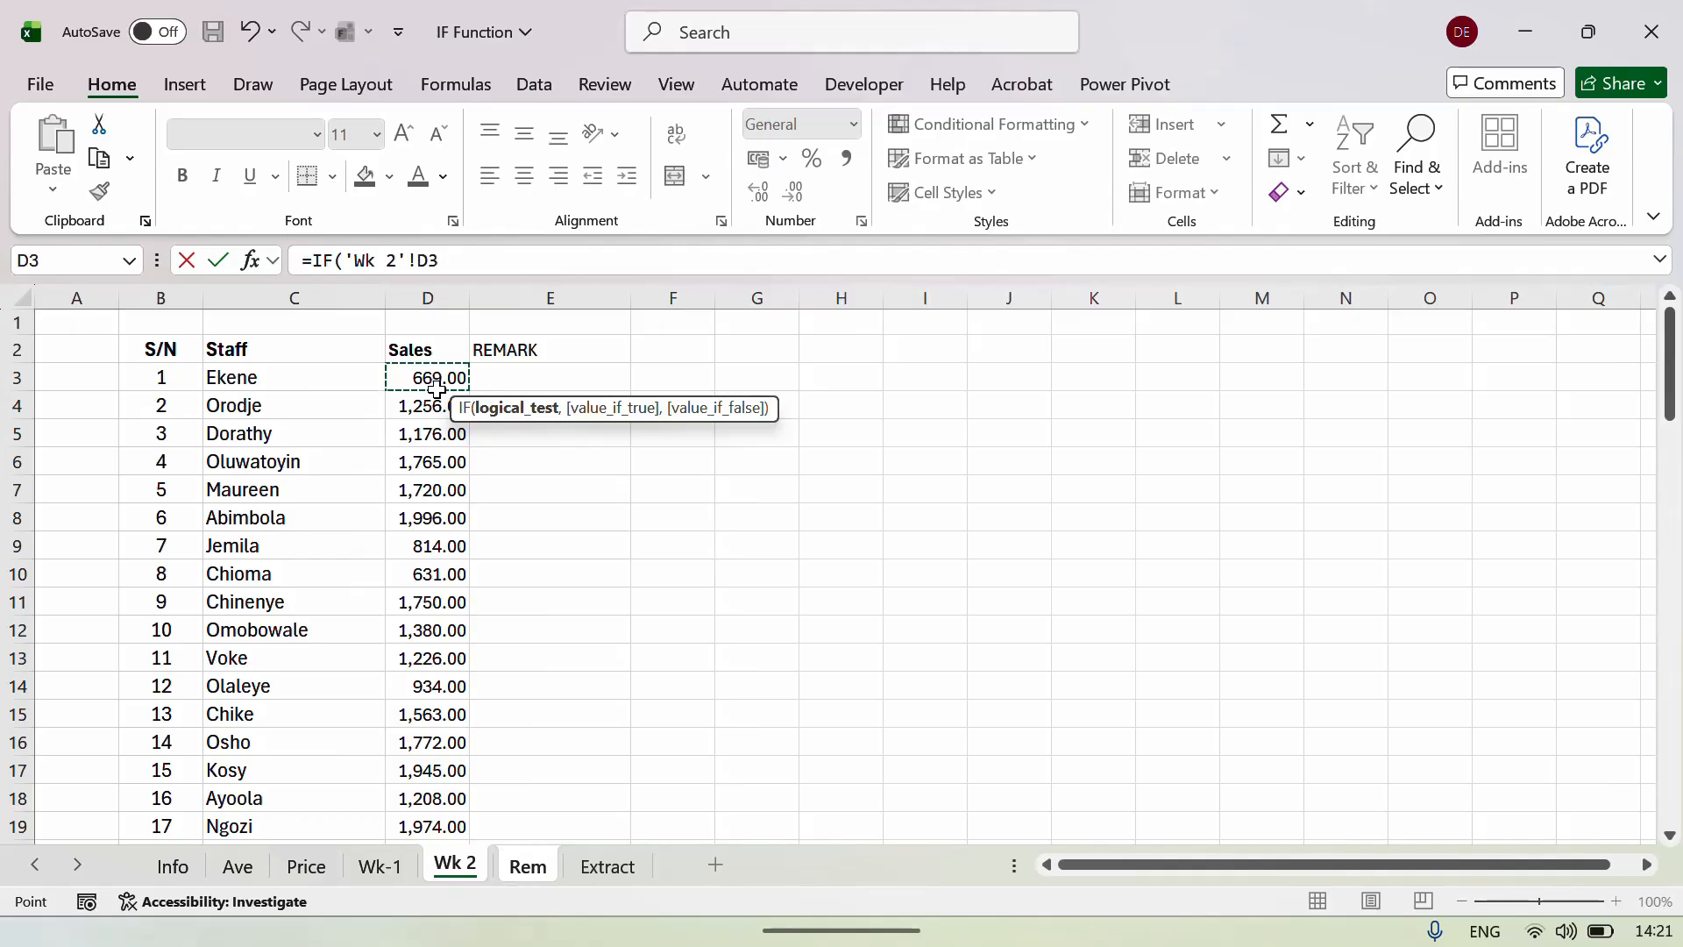
type(">")
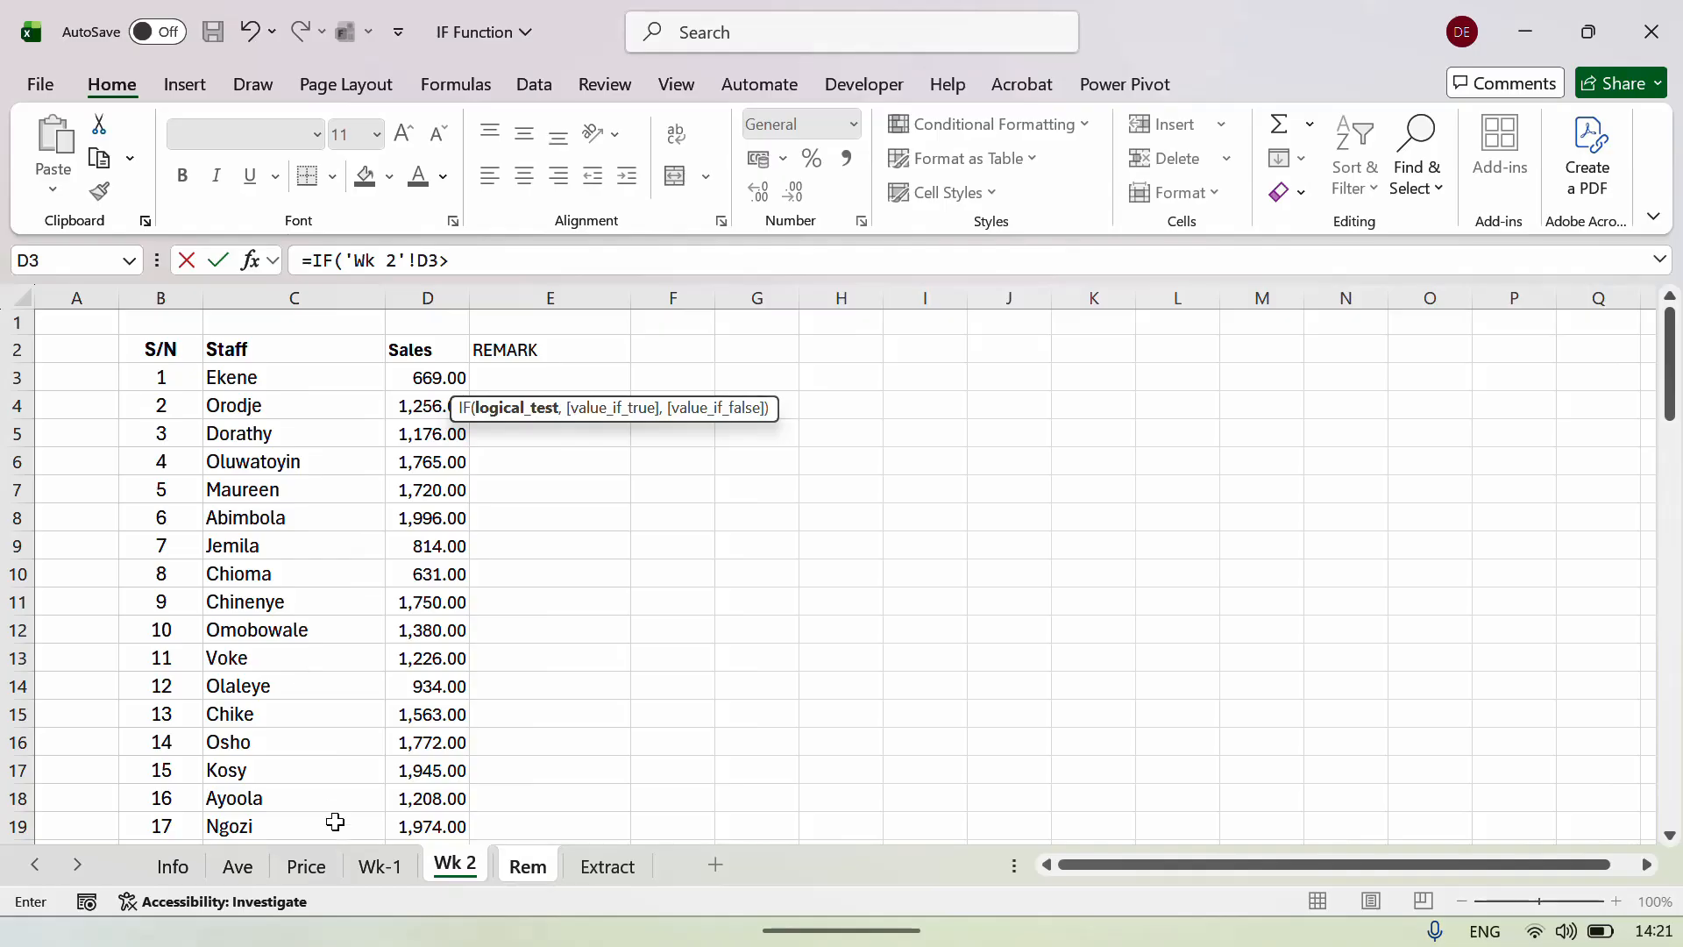
left_click(379, 868)
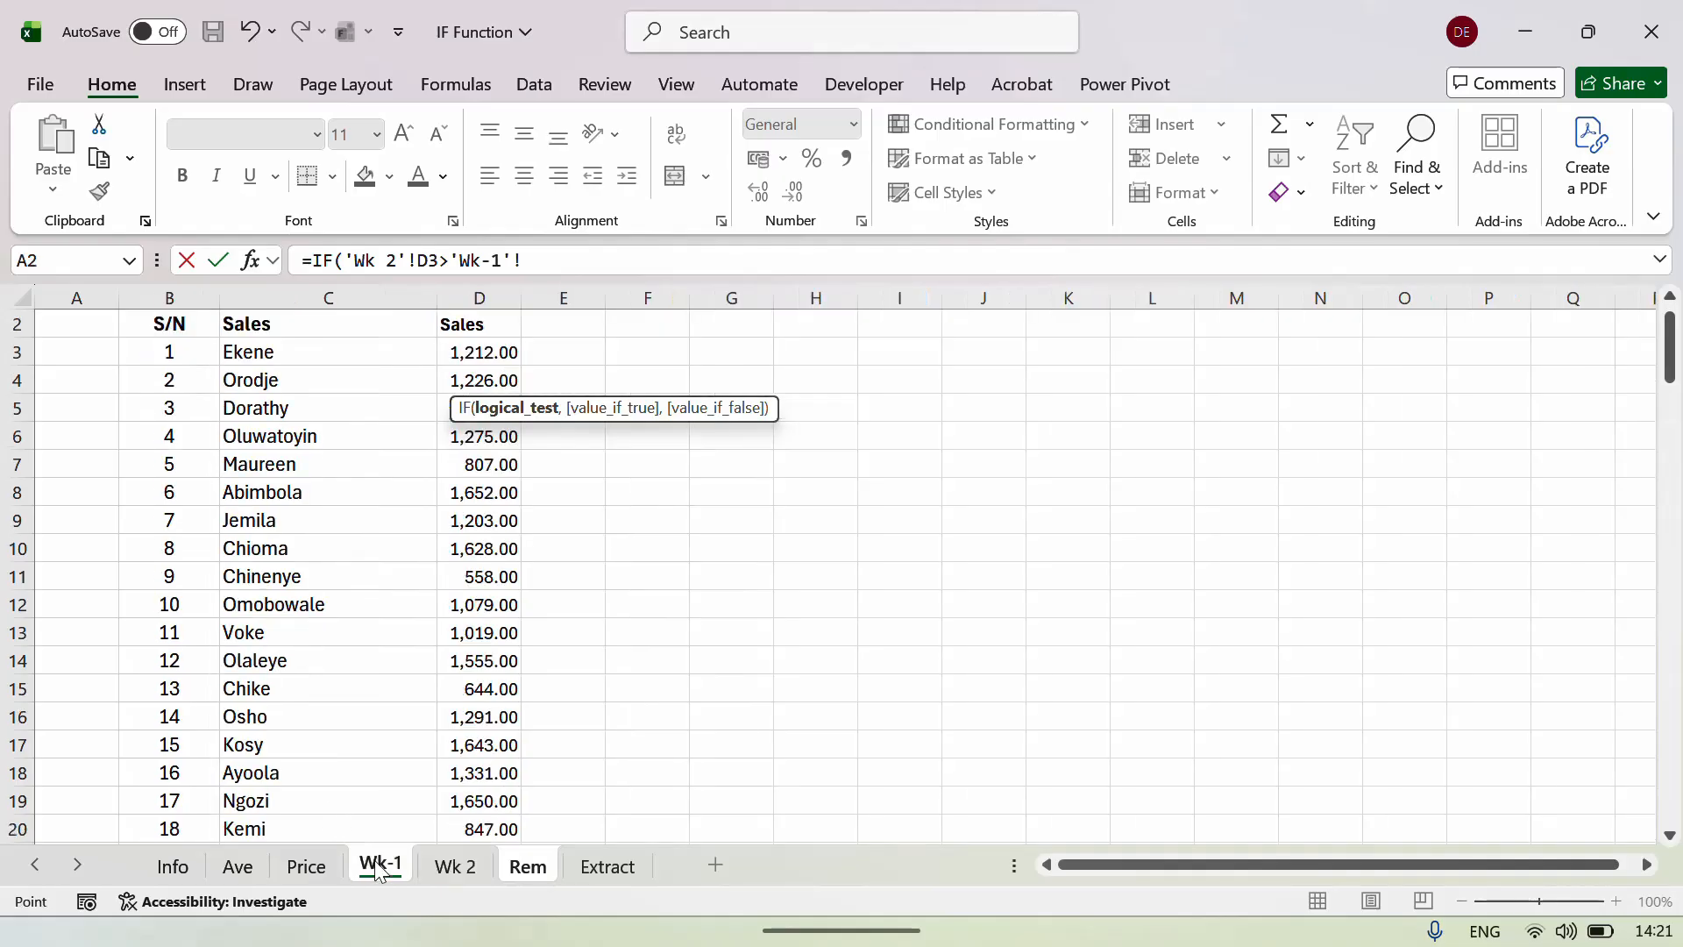
left_click(495, 354)
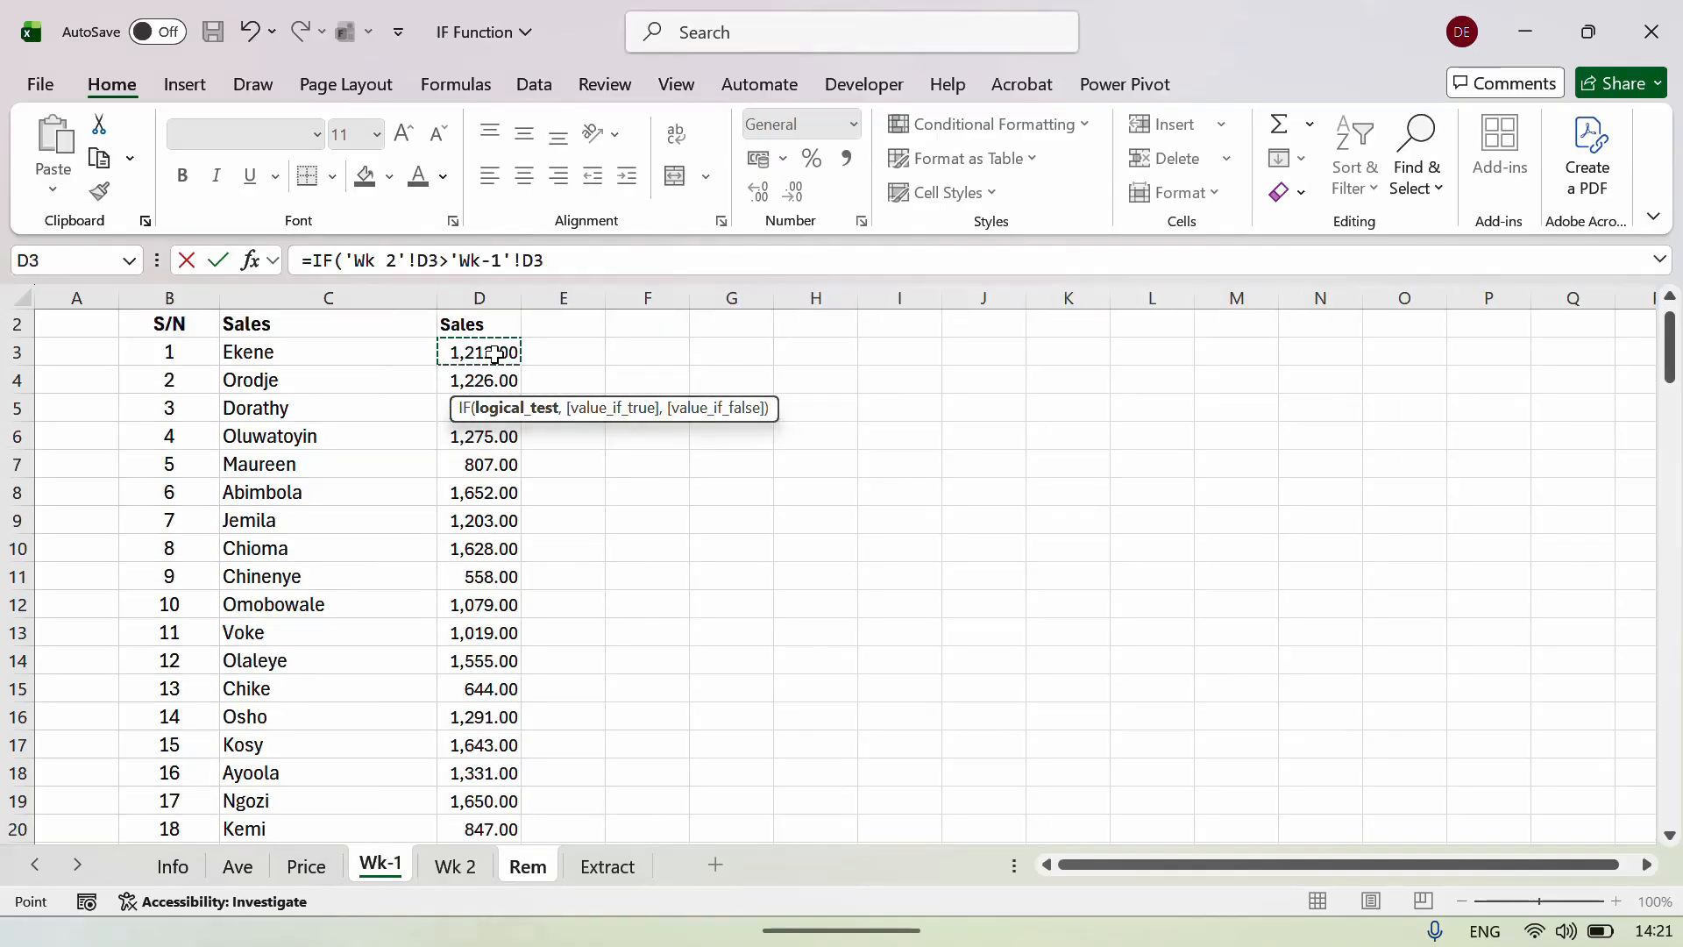
type(",")
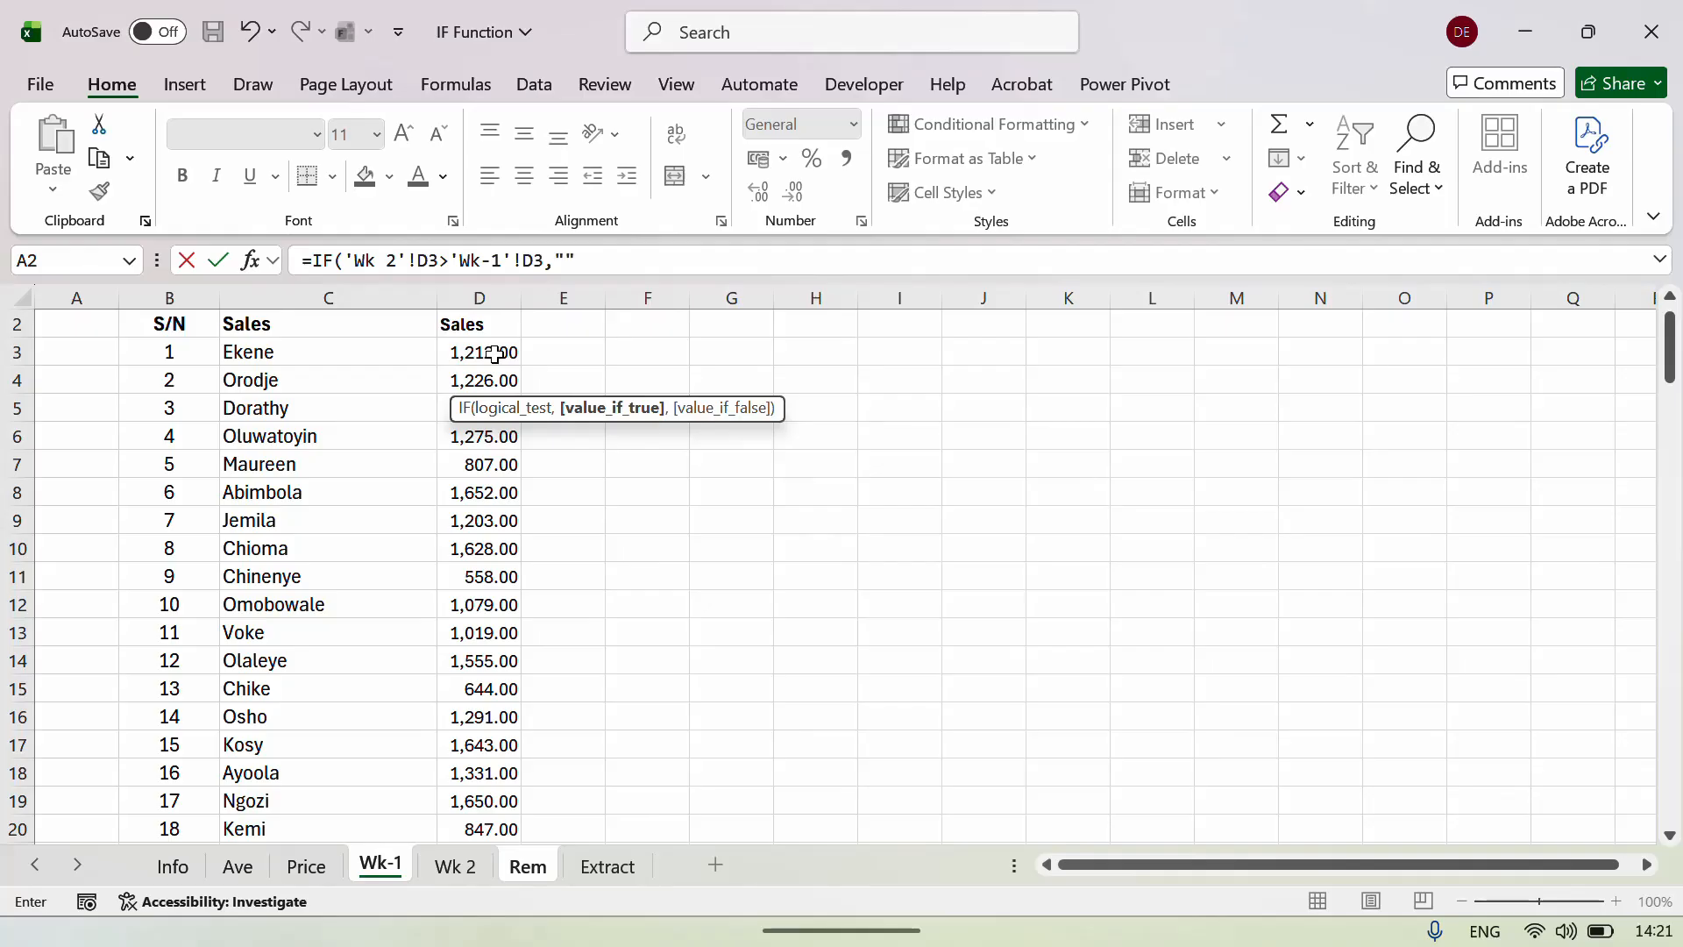
type("\"Promote\",")
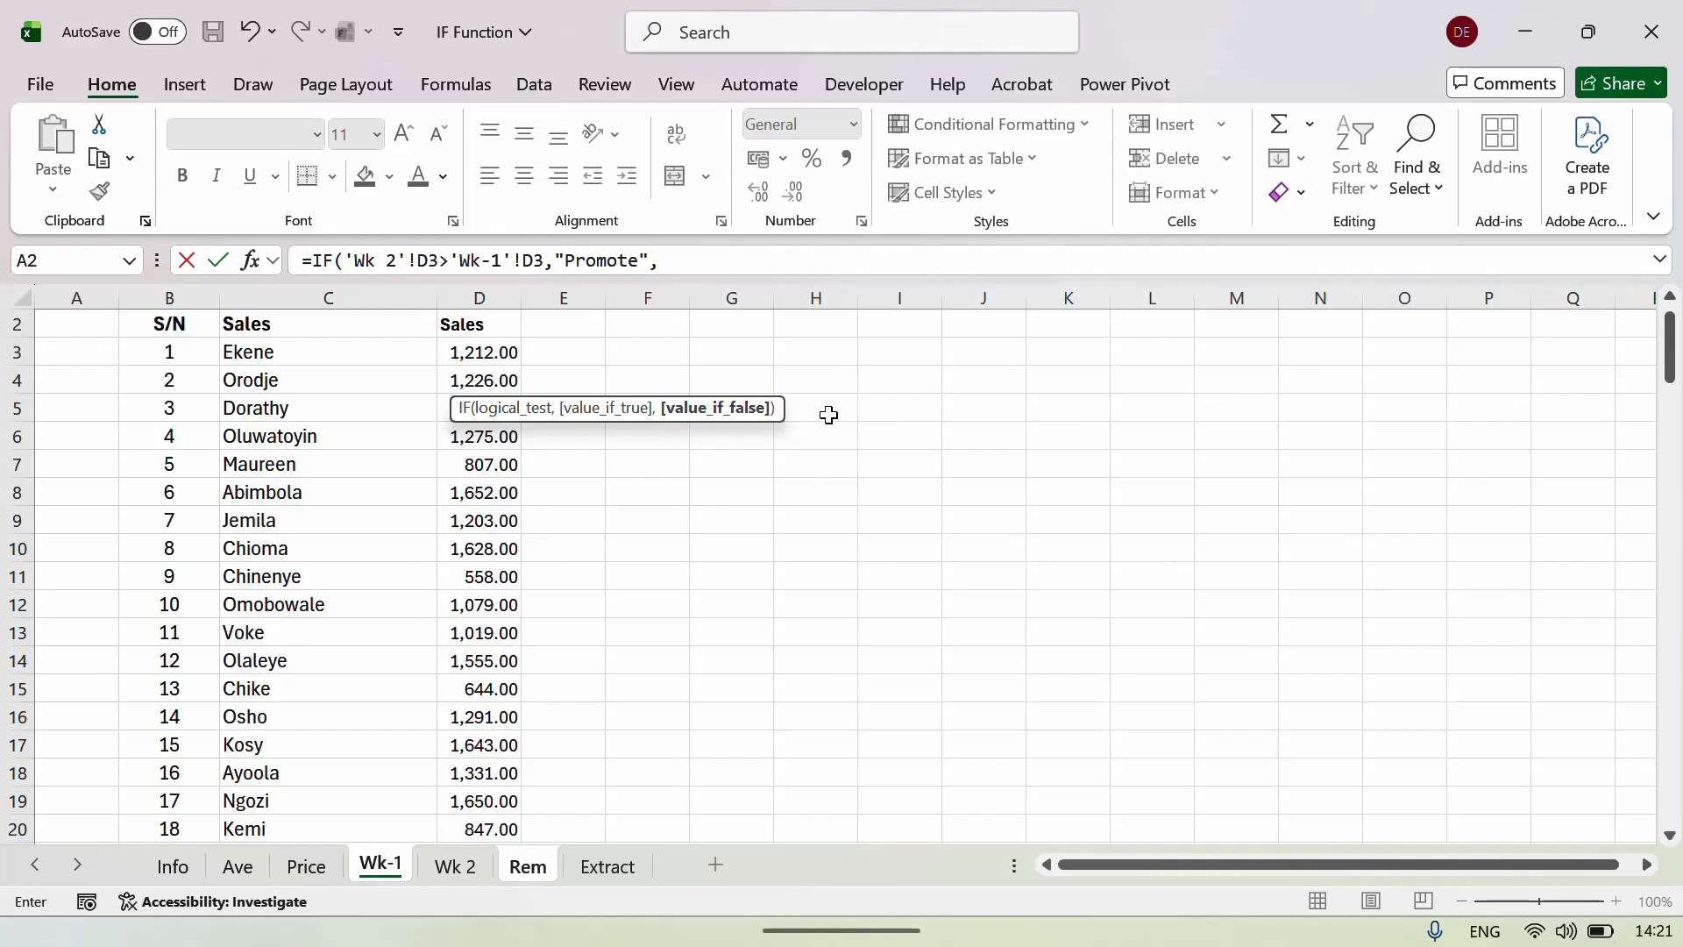
left_click(687, 263)
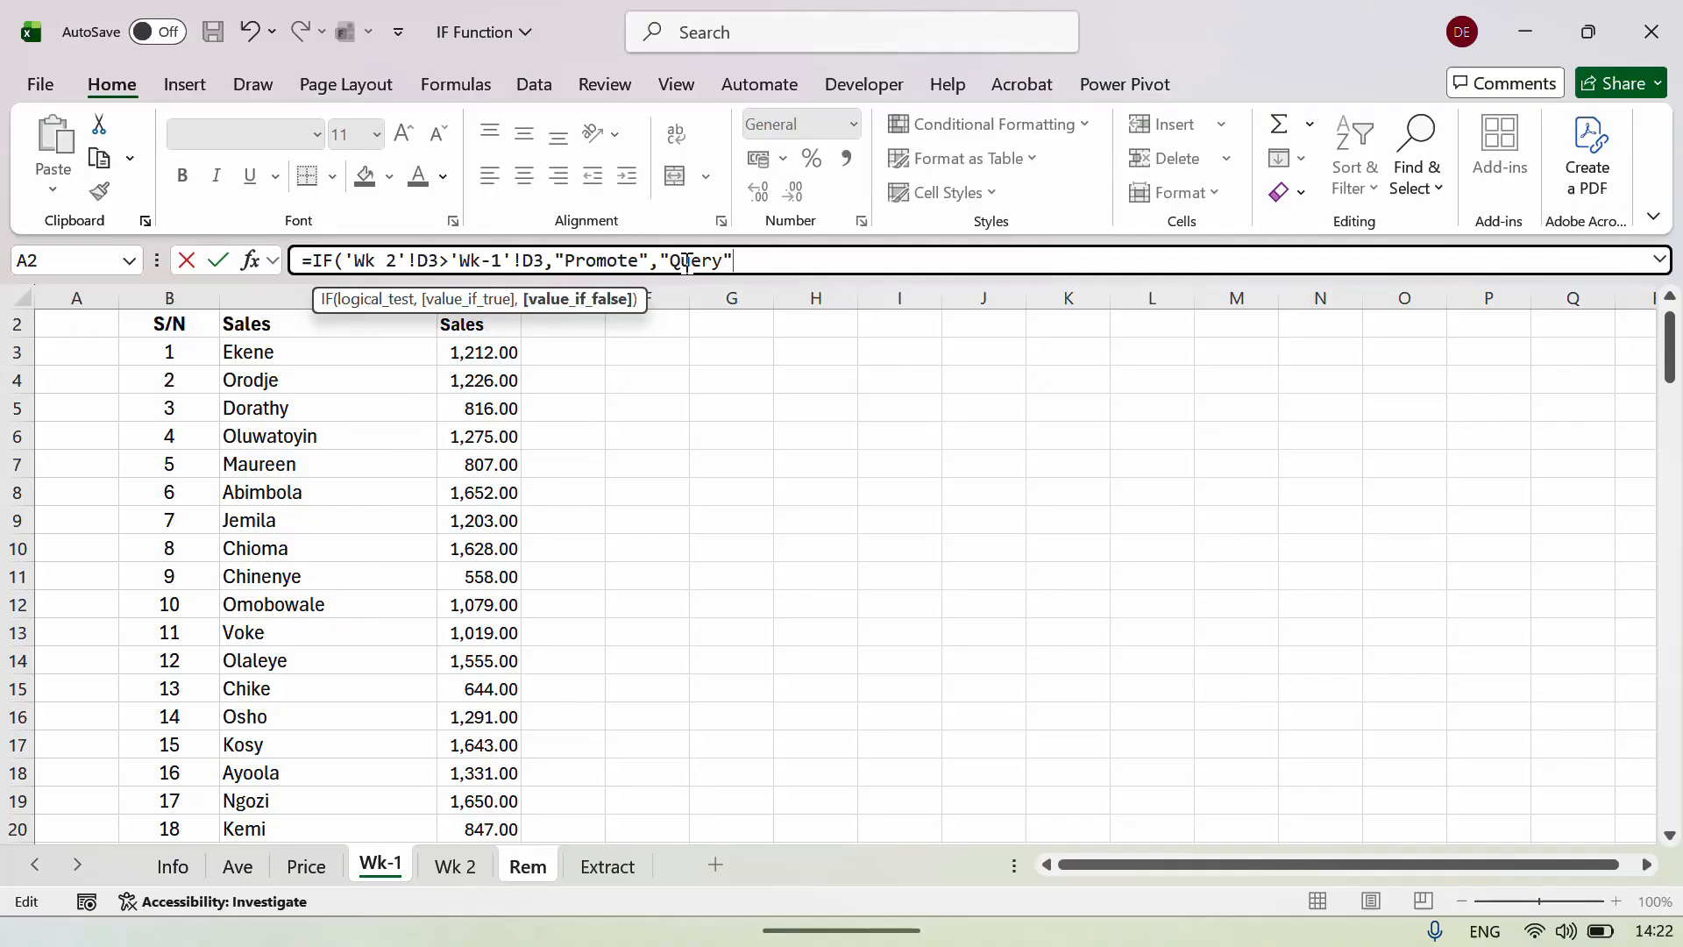
key("Return")
key("Up")
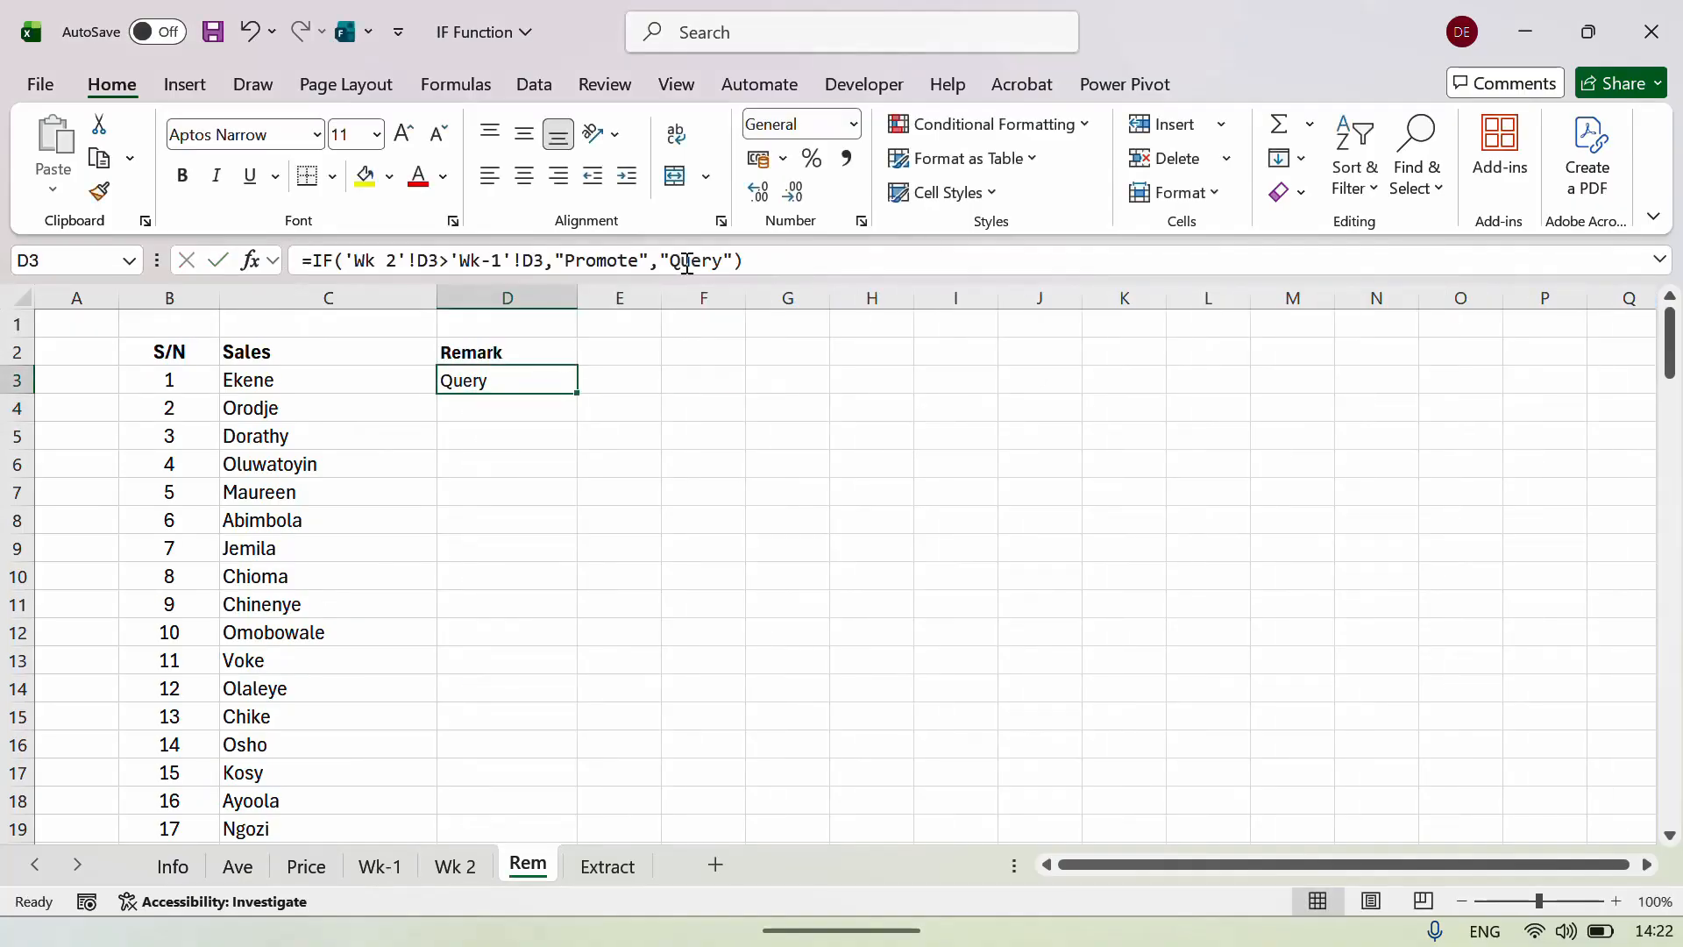
left_click(454, 866)
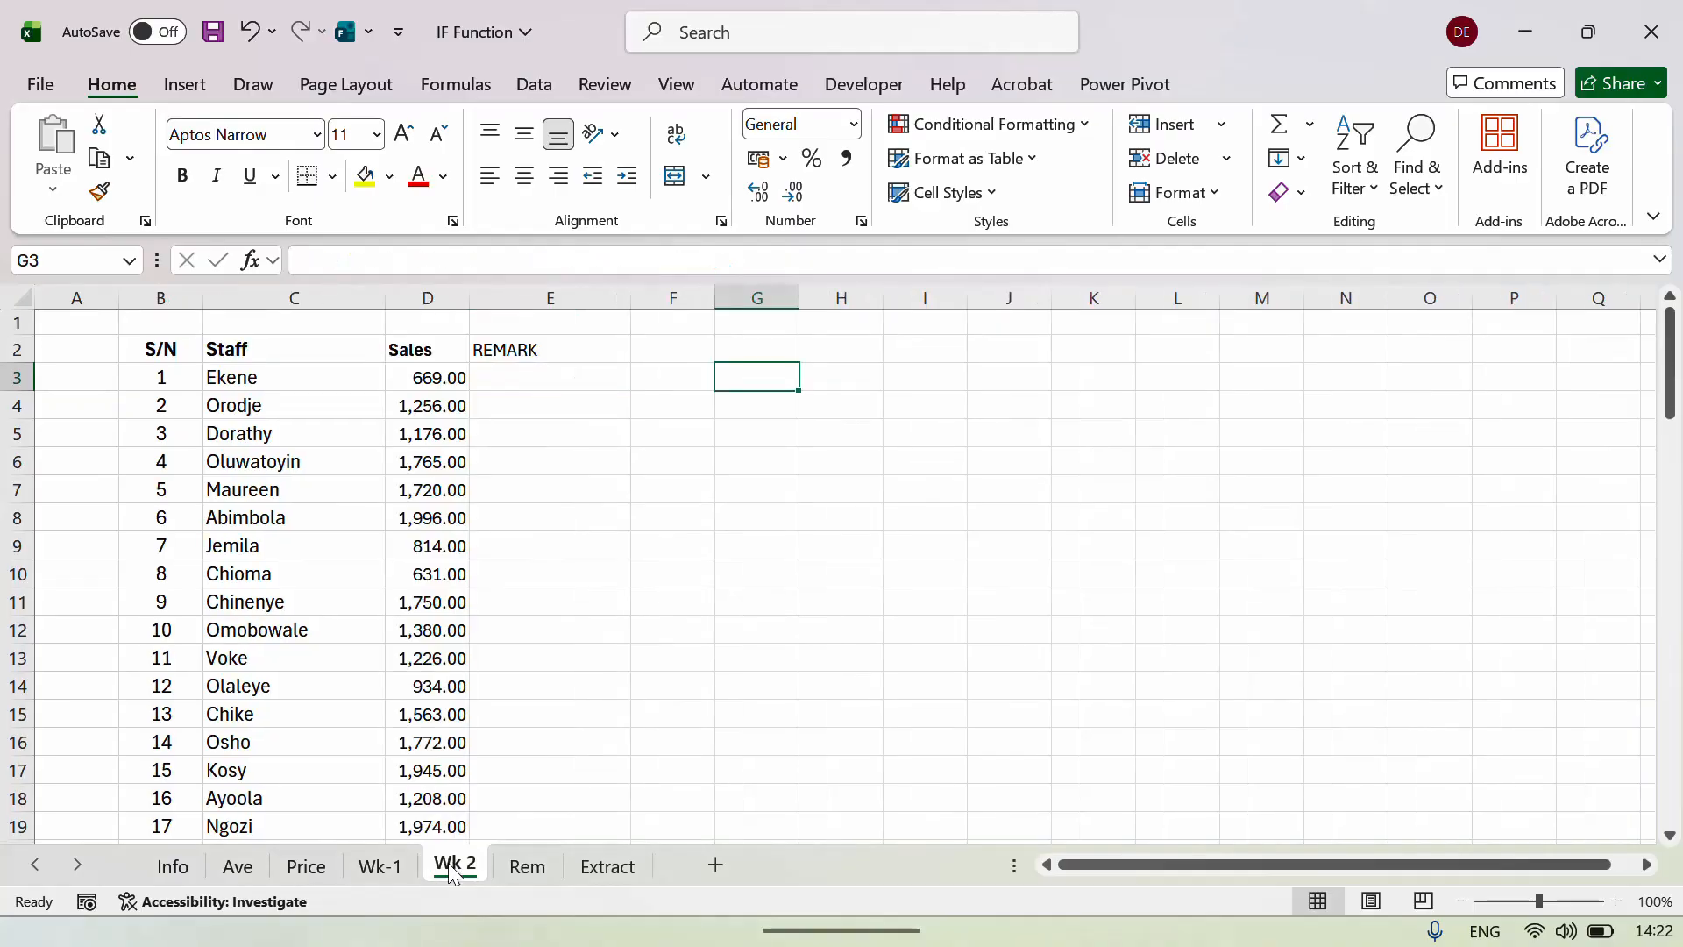
left_click(389, 864)
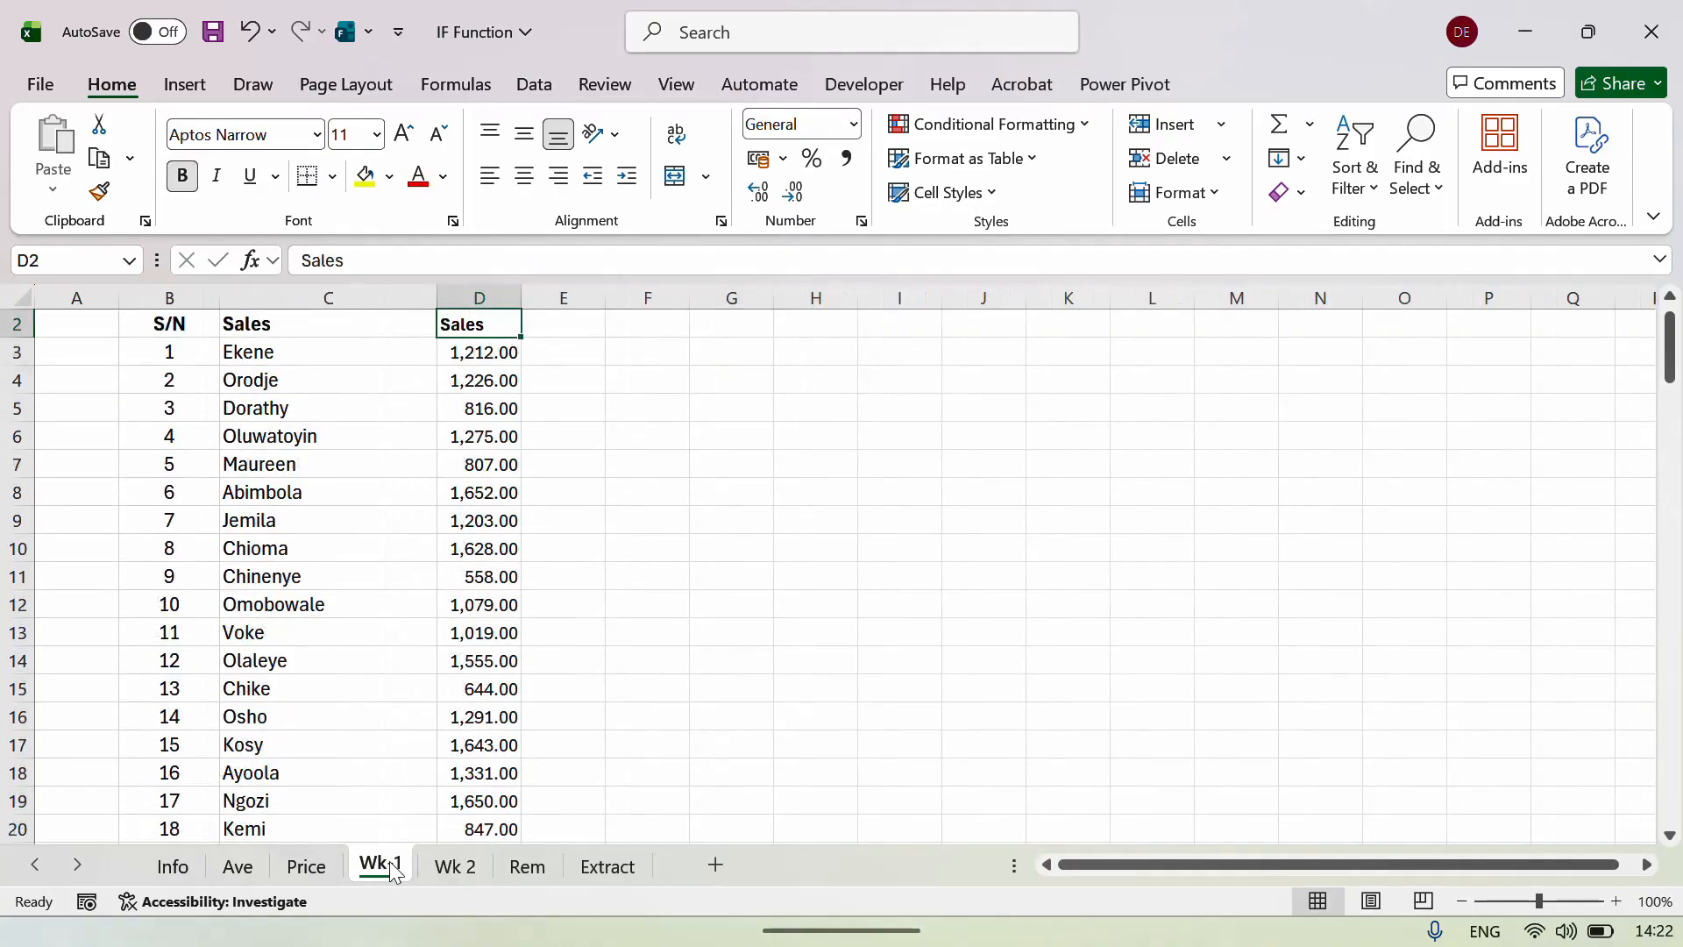
left_click(454, 866)
left_click(529, 863)
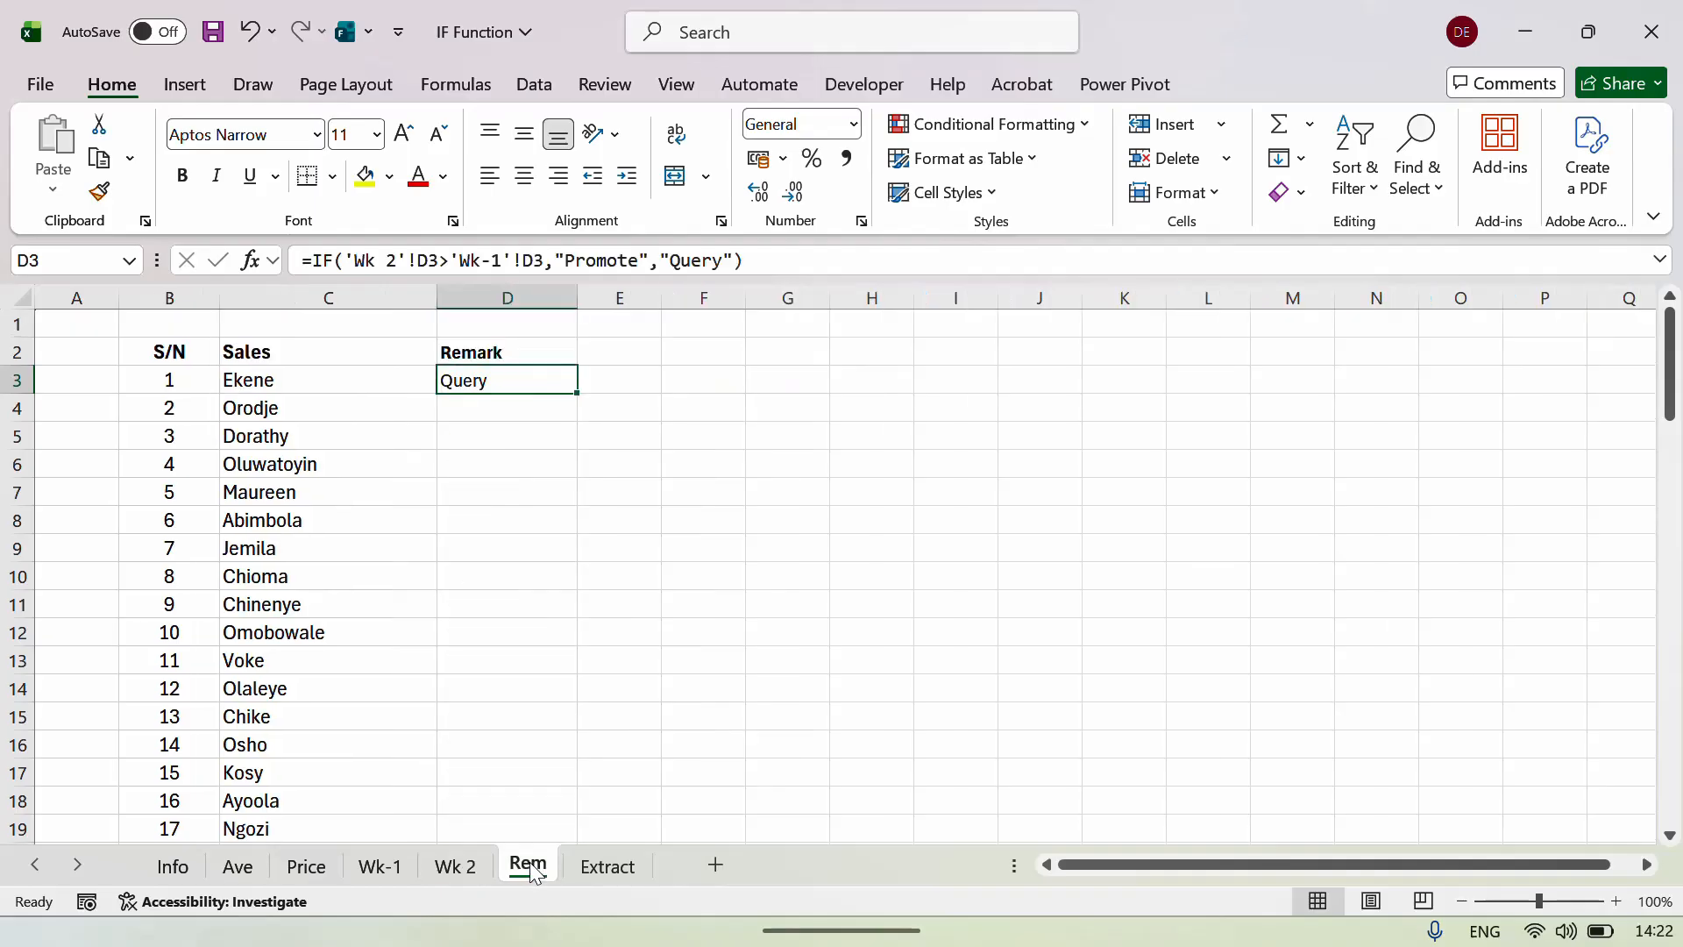
Copy the D3 remark formula down the Remark column and check the D4 and D5 results.
double_click(573, 396)
left_click(543, 436)
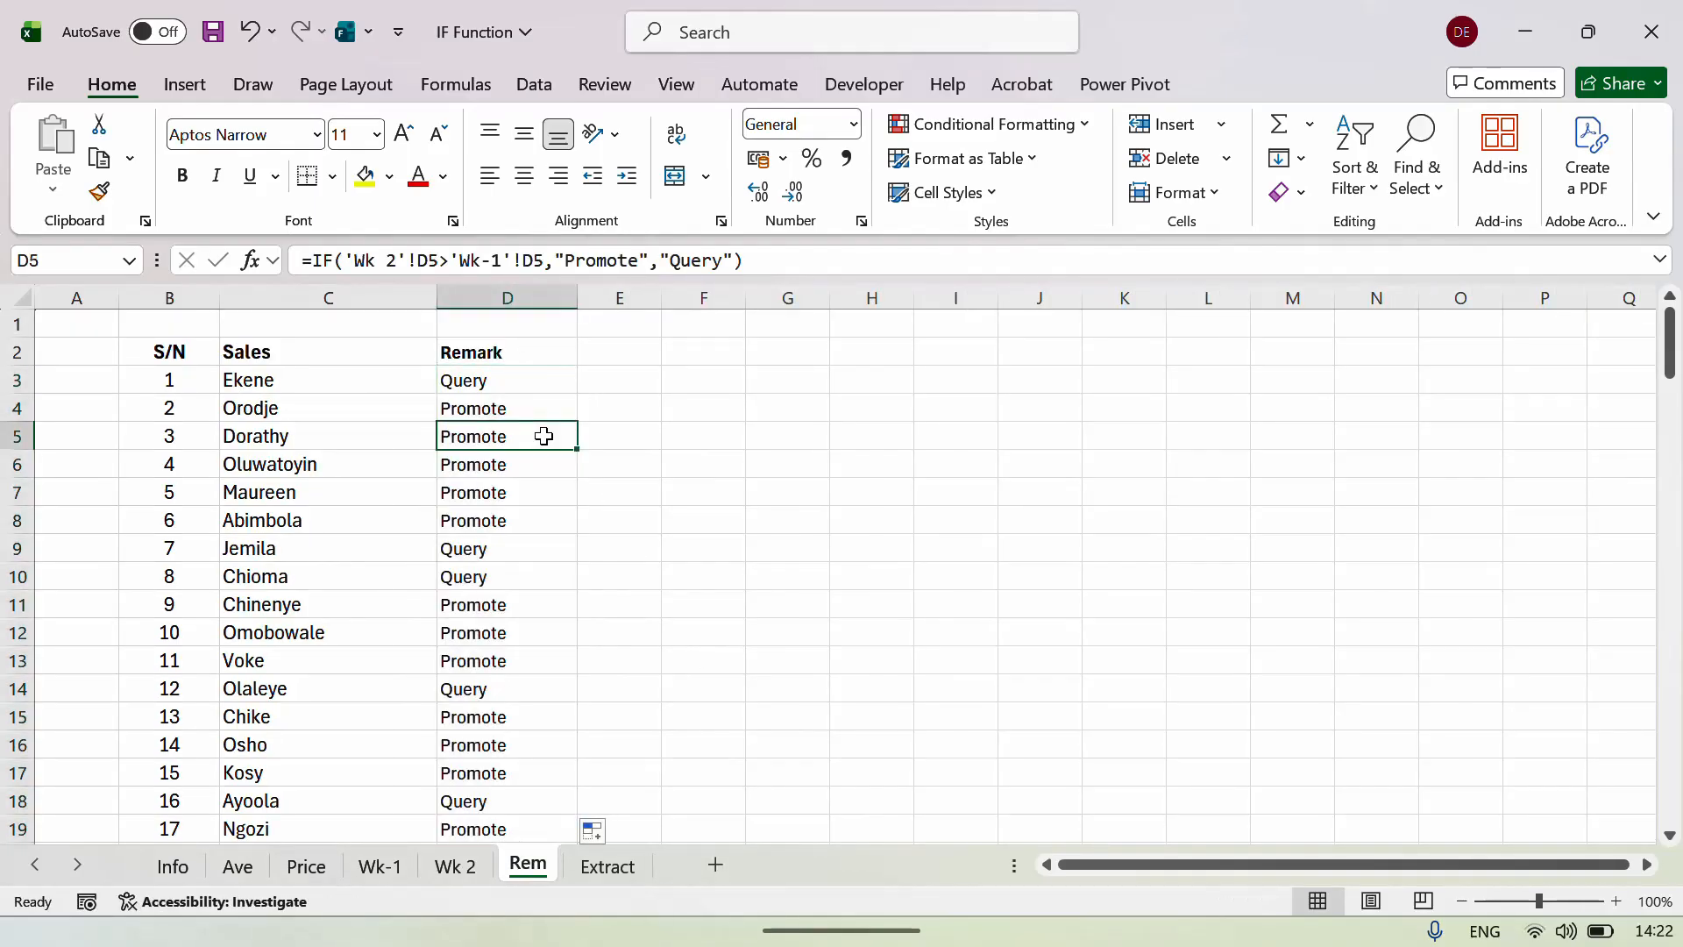
key("Down")
key("Up")
key("Up")
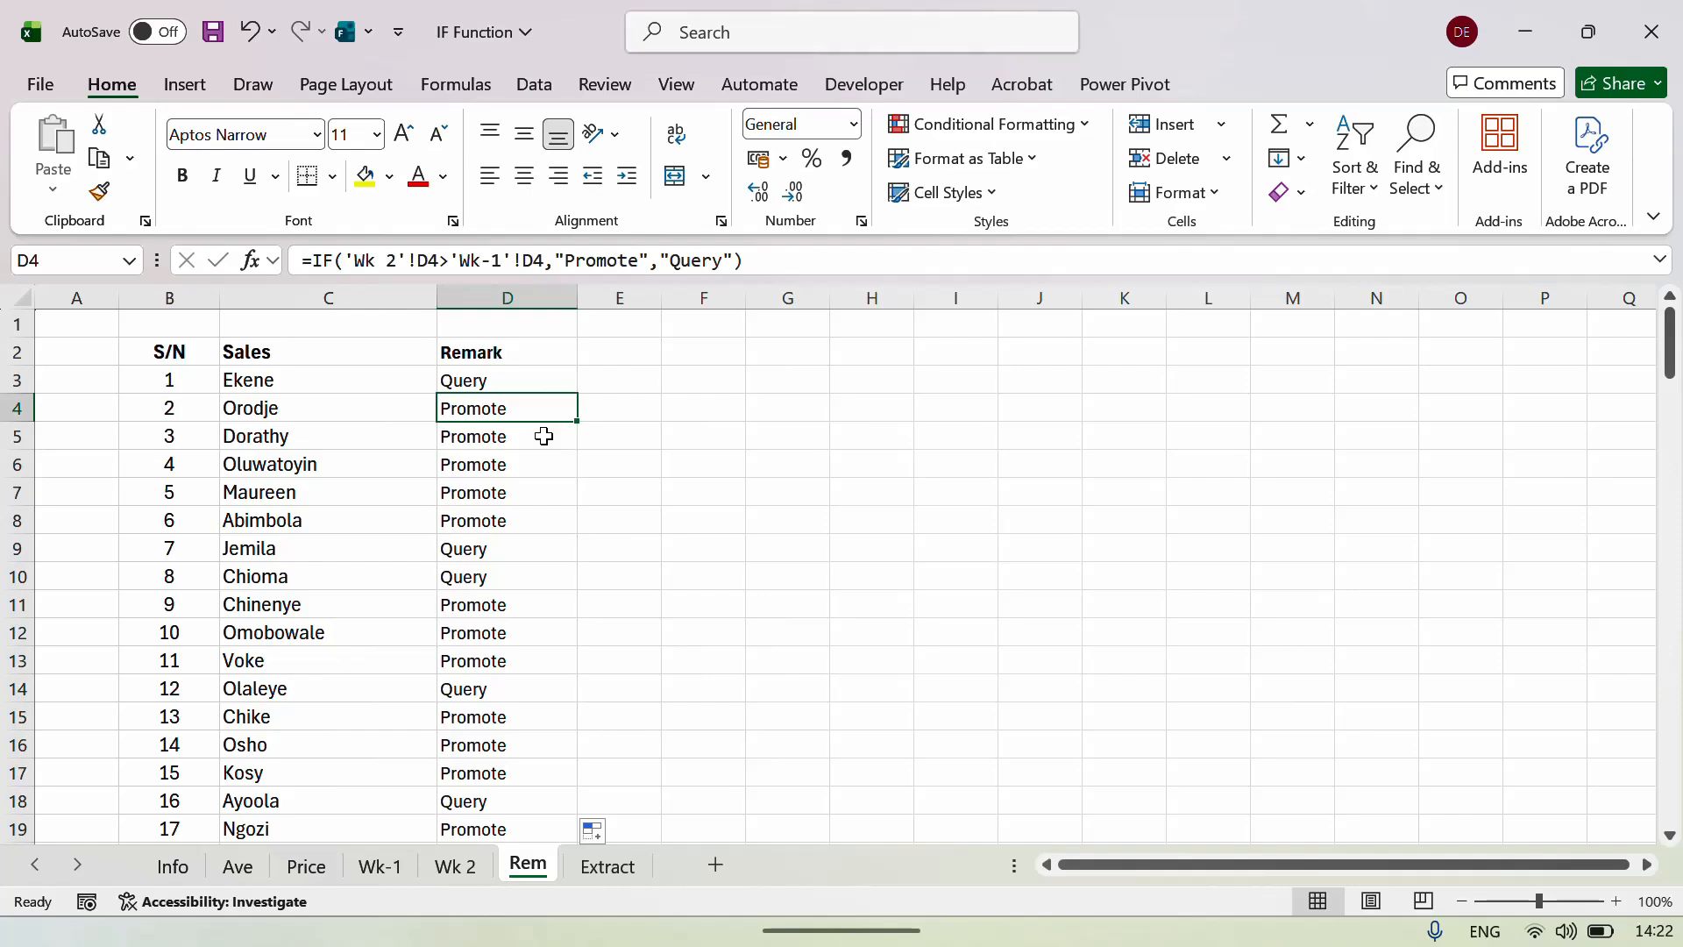
key("Up")
key("Up")
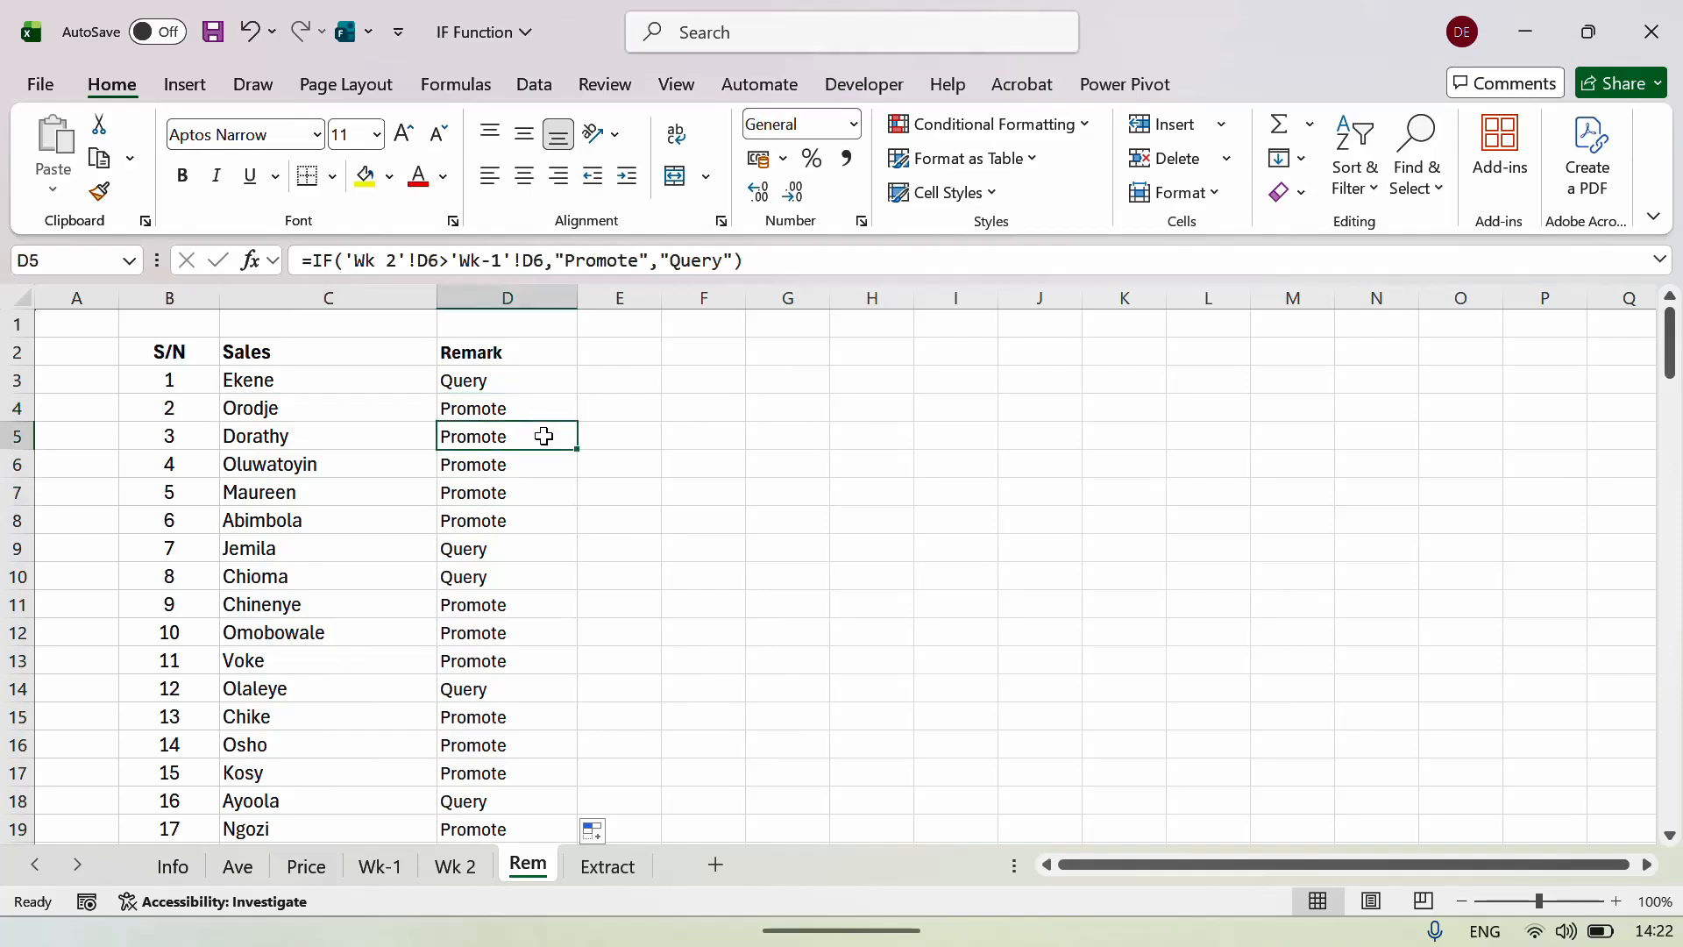
key("Left")
key("Right")
key("Down")
key("Down")
key("Down")
key("Down")
key("Down")
key("Down")
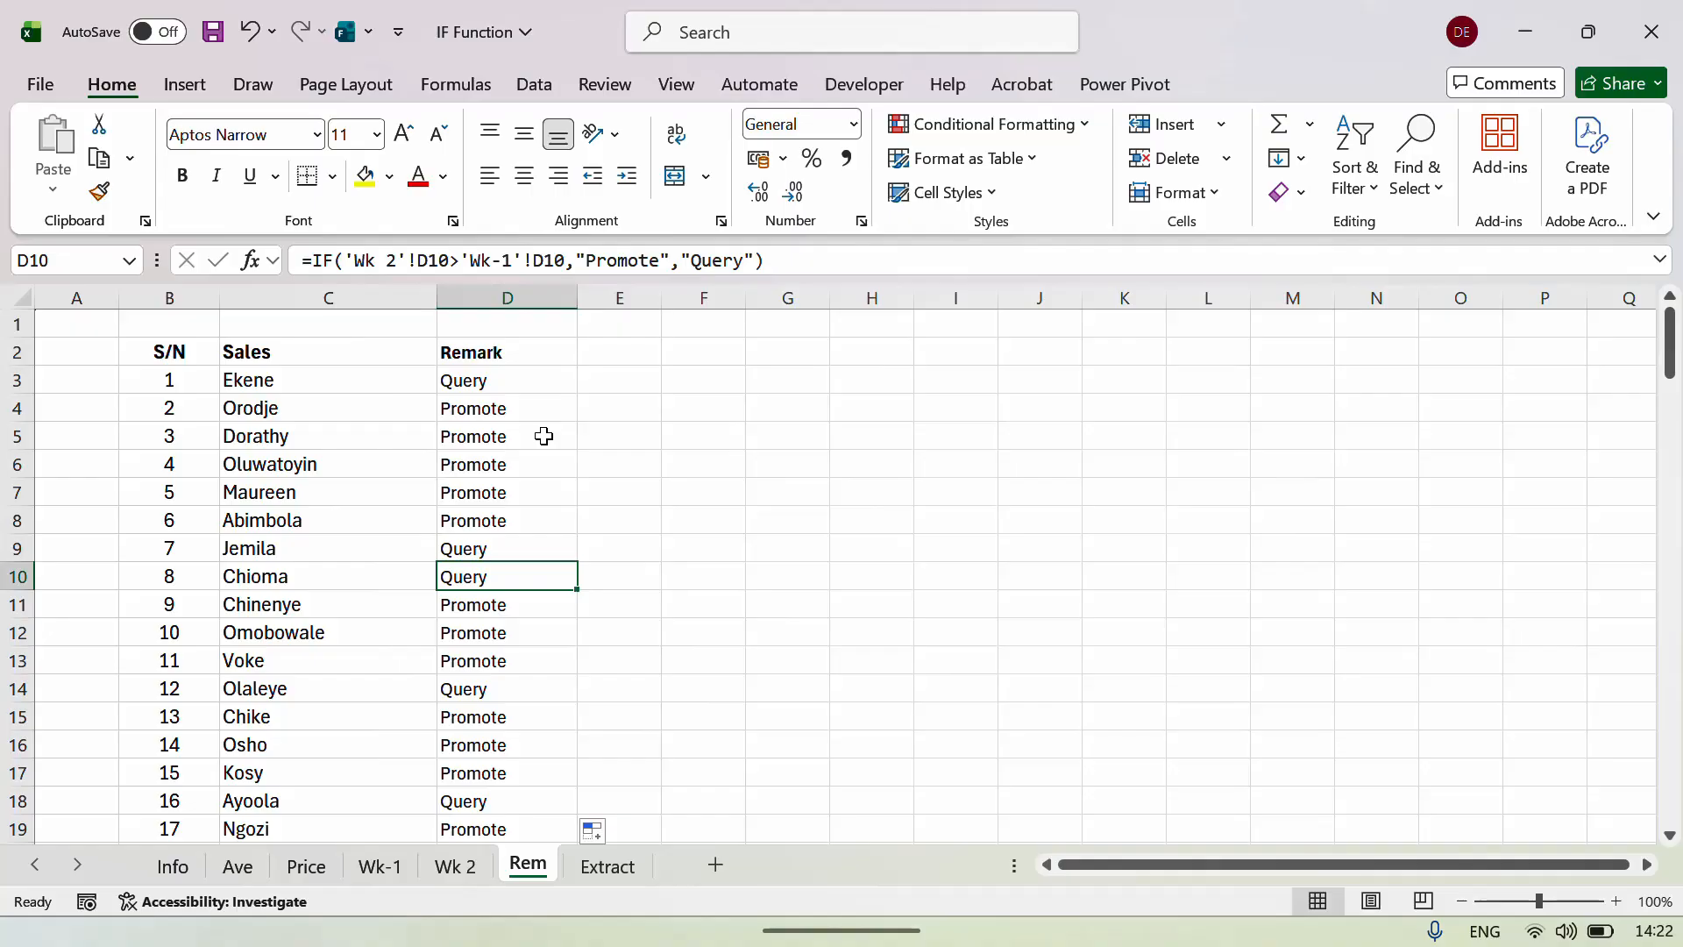
Check the Promote/Query results down to the last staff rows and back to the top.
key("Up")
key("Down")
key("Down")
key("Down")
key("Down")
key("Down")
key("Down")
key("Down")
key("Down")
key("Down")
key("Down")
key("Down")
key("Down")
key("Down")
key("Down")
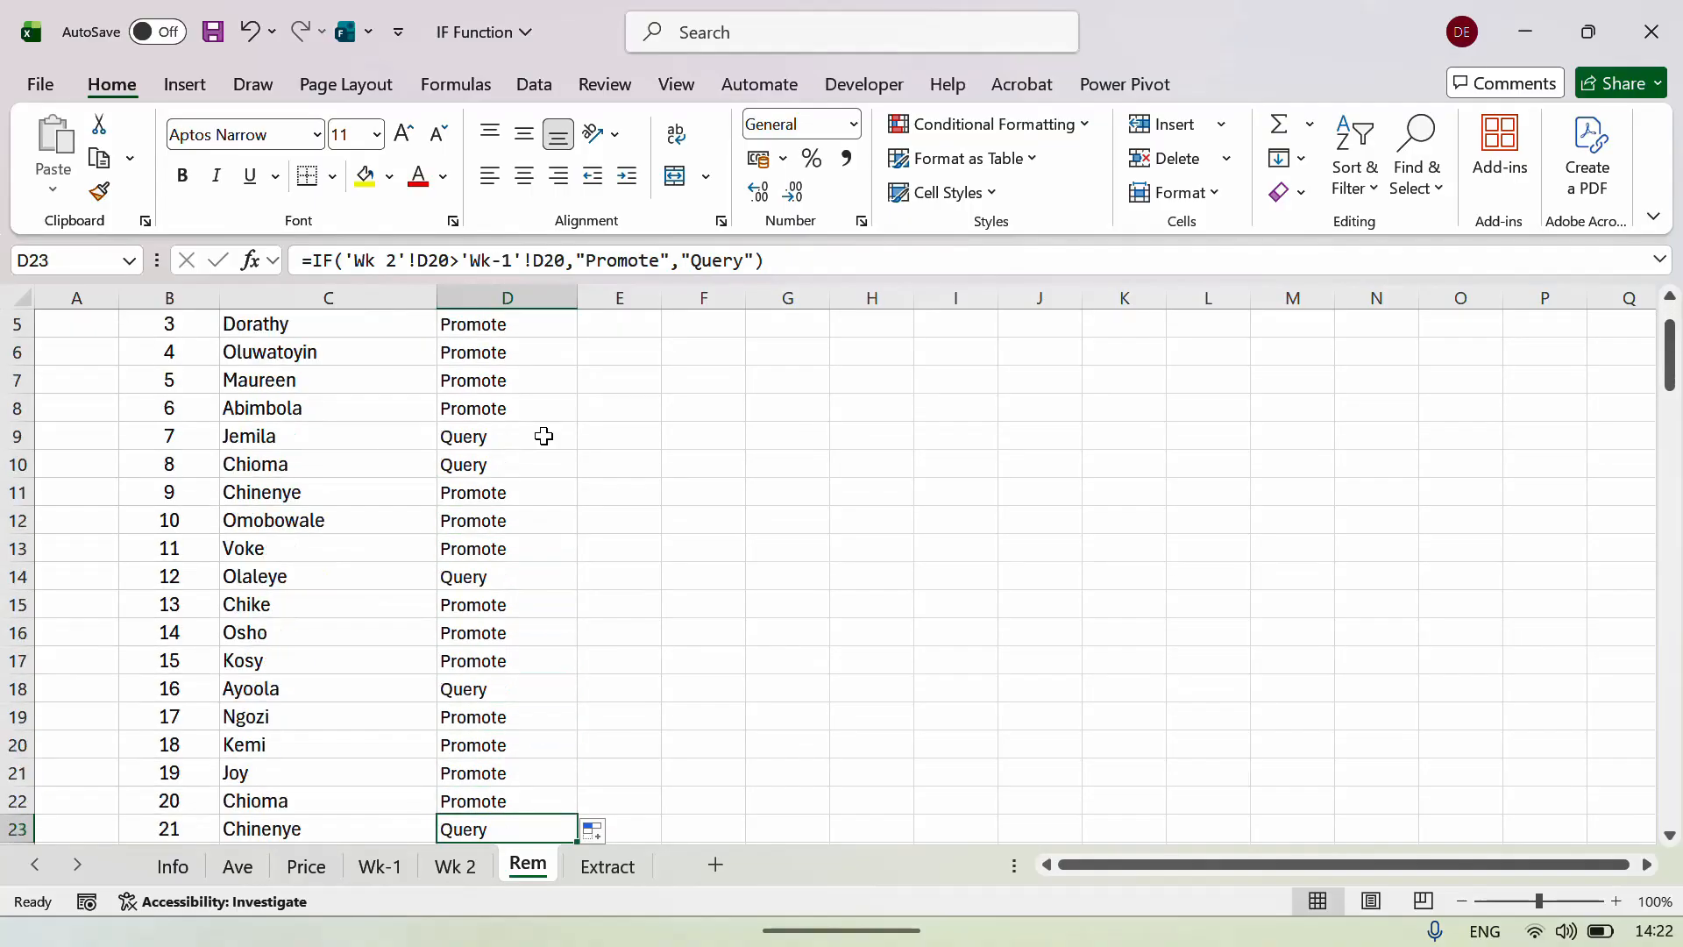
key("Down")
key("Down")
key("Down")
key("Down")
key("Down")
key("Down")
key("Down")
key("Down")
key("Down")
key("Down")
key("Down")
key("Down")
key("Down")
key("Down")
key("Down")
key("Down")
key("Down")
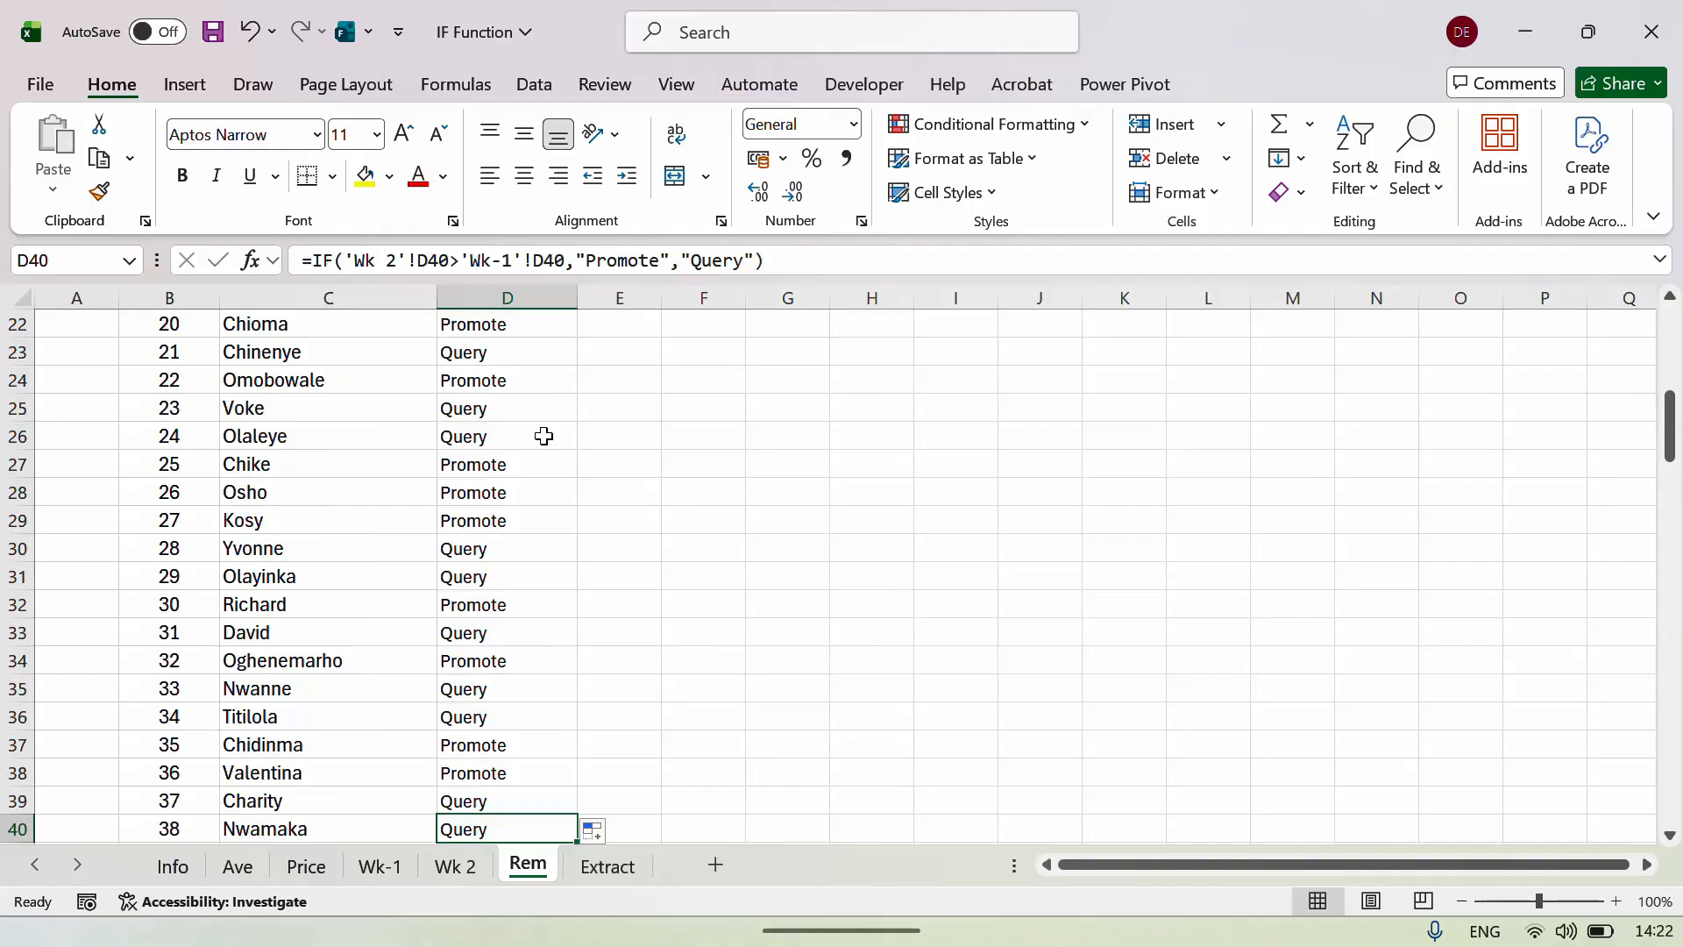
key("Up")
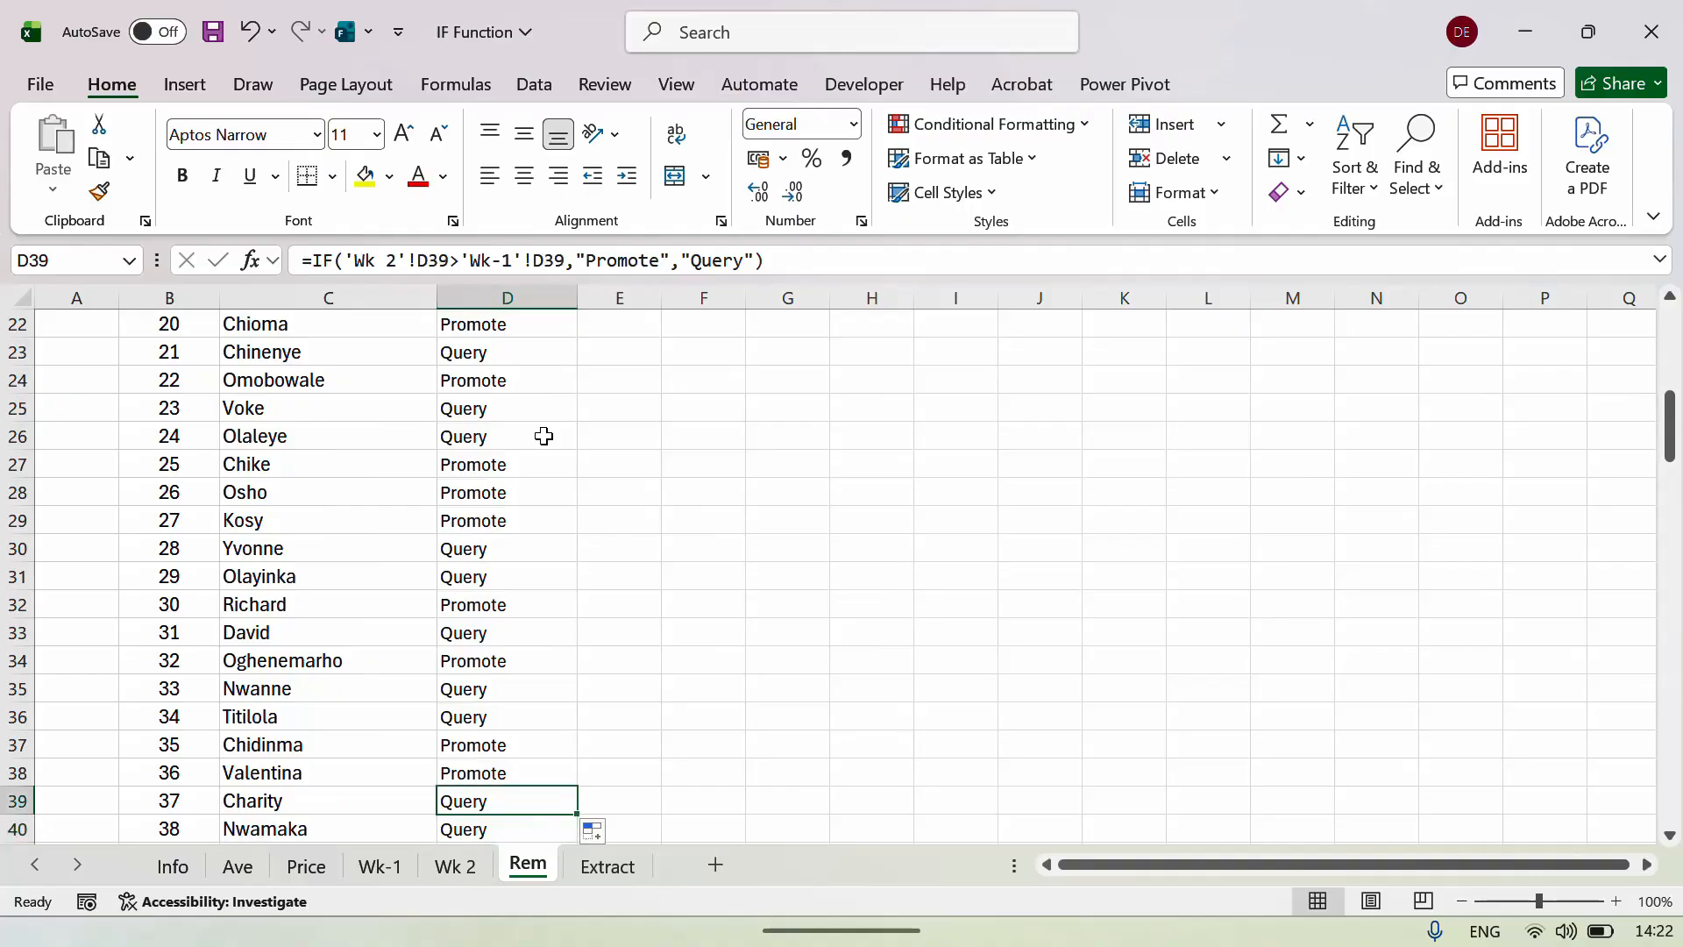
key("Up")
key("Up")
key("Up")
key("Up")
key("Up")
key("Up")
key("Up")
key("Up")
key("Up")
key("Up")
key("Up")
key("Up")
key("Up")
key("Up")
key("Up")
key("Up")
key("Up")
key("Up")
key("Up")
key("Up")
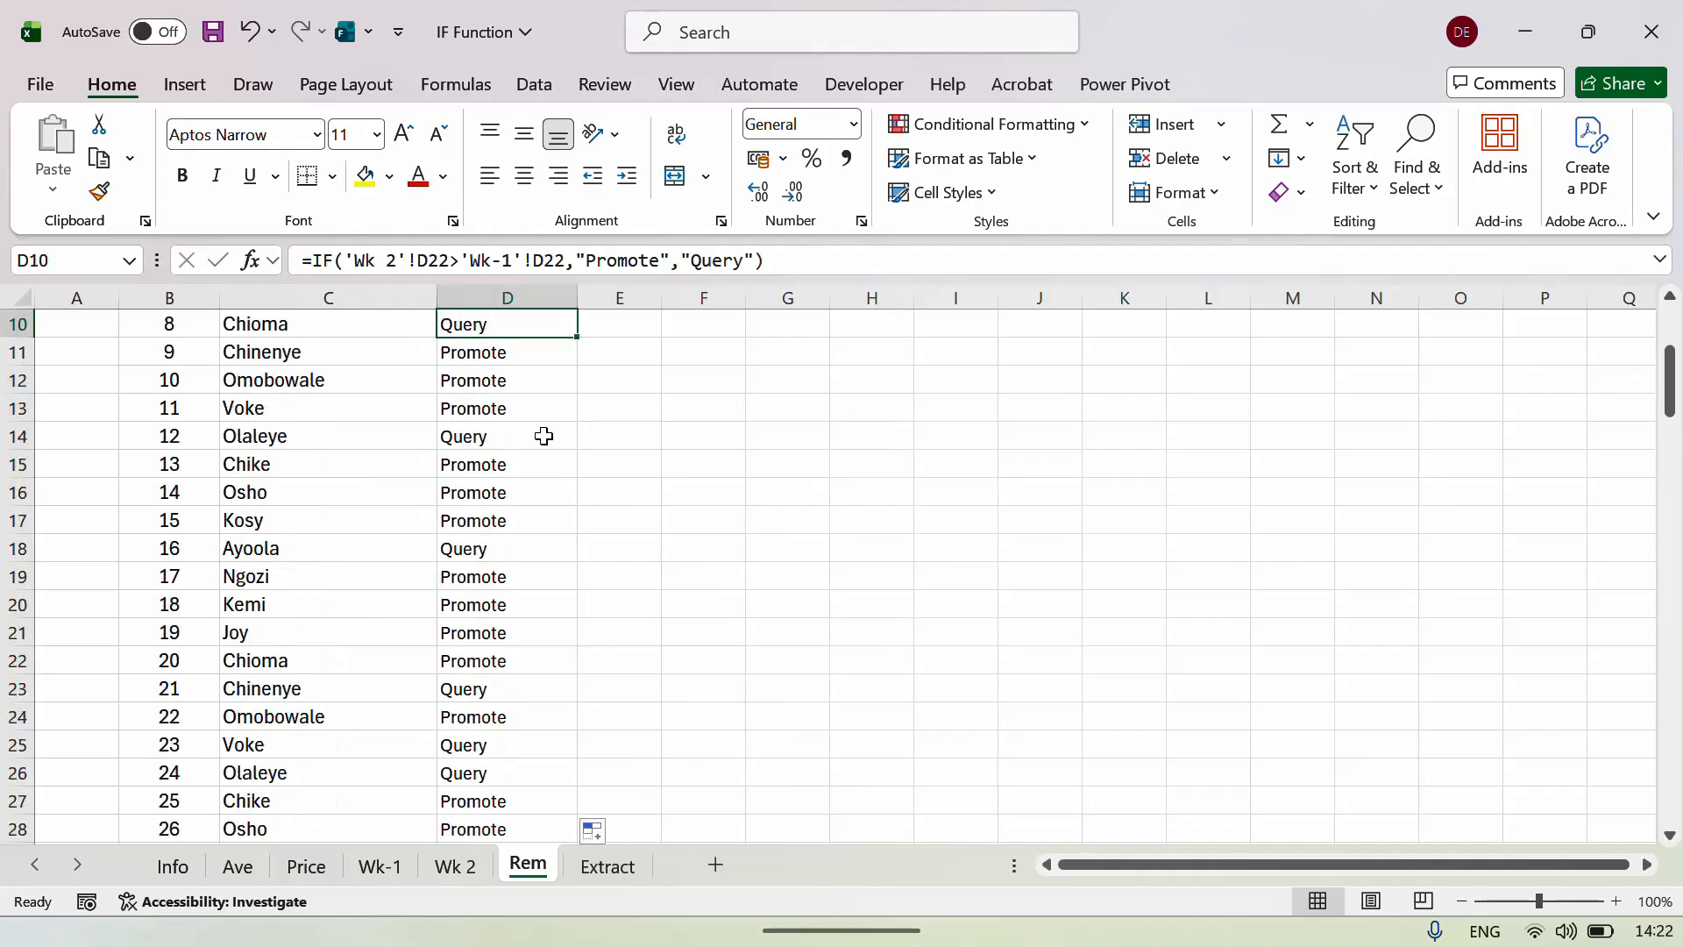
key("Down")
key("Left")
key("Left")
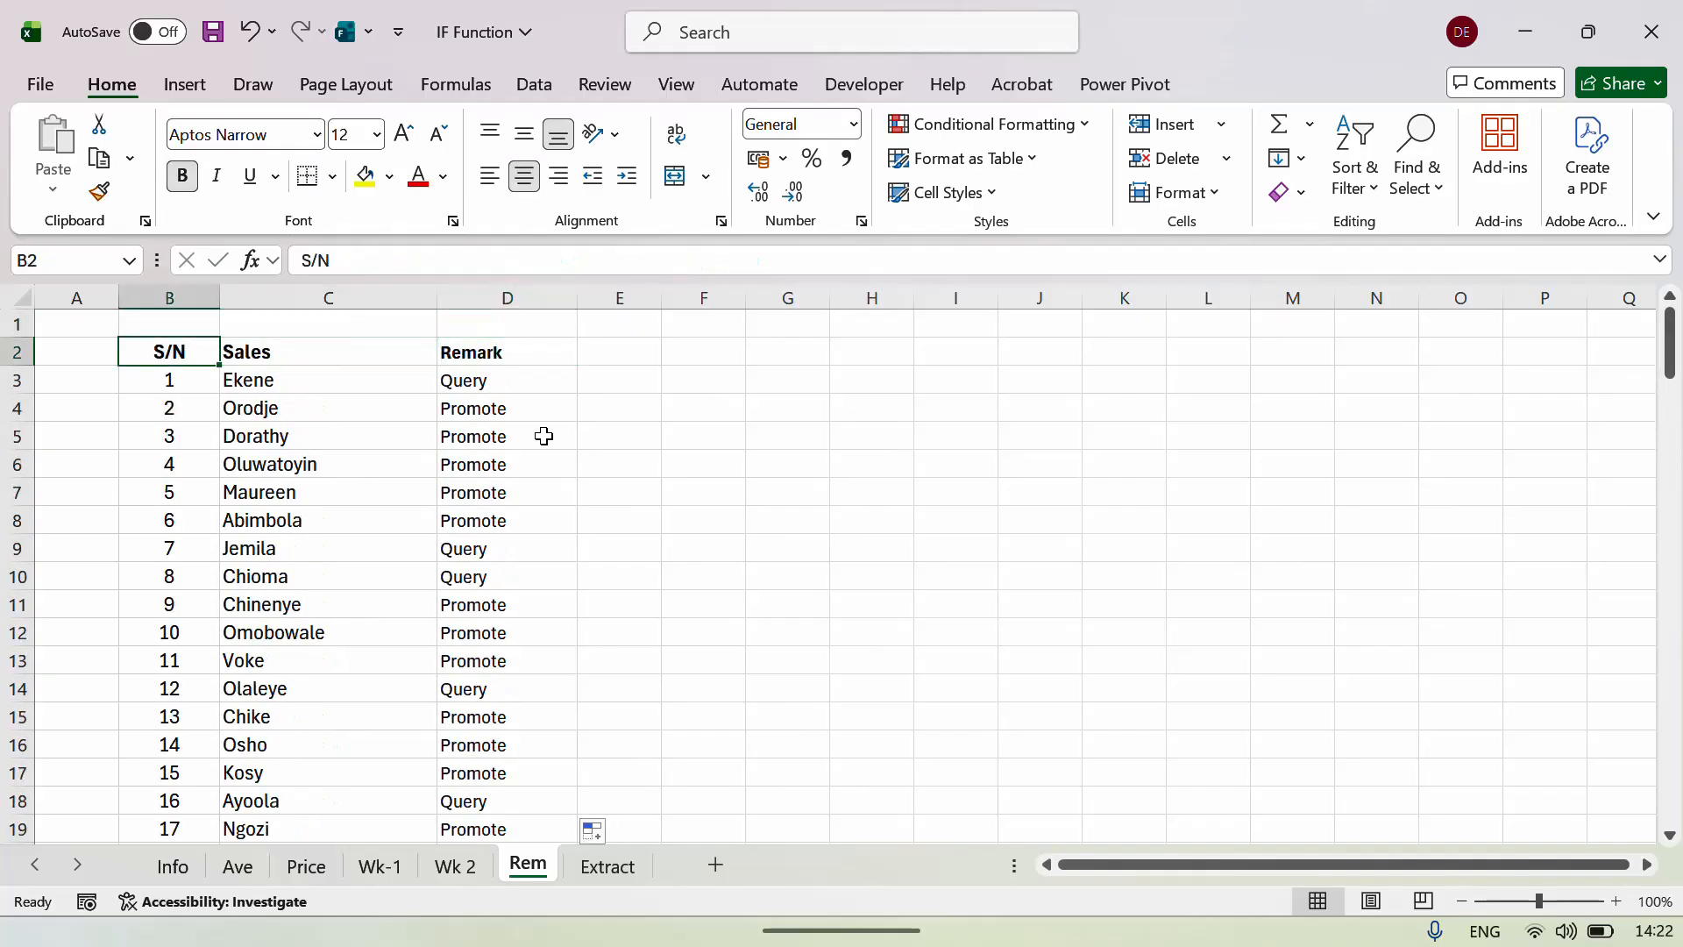
mouse_move(1367, 939)
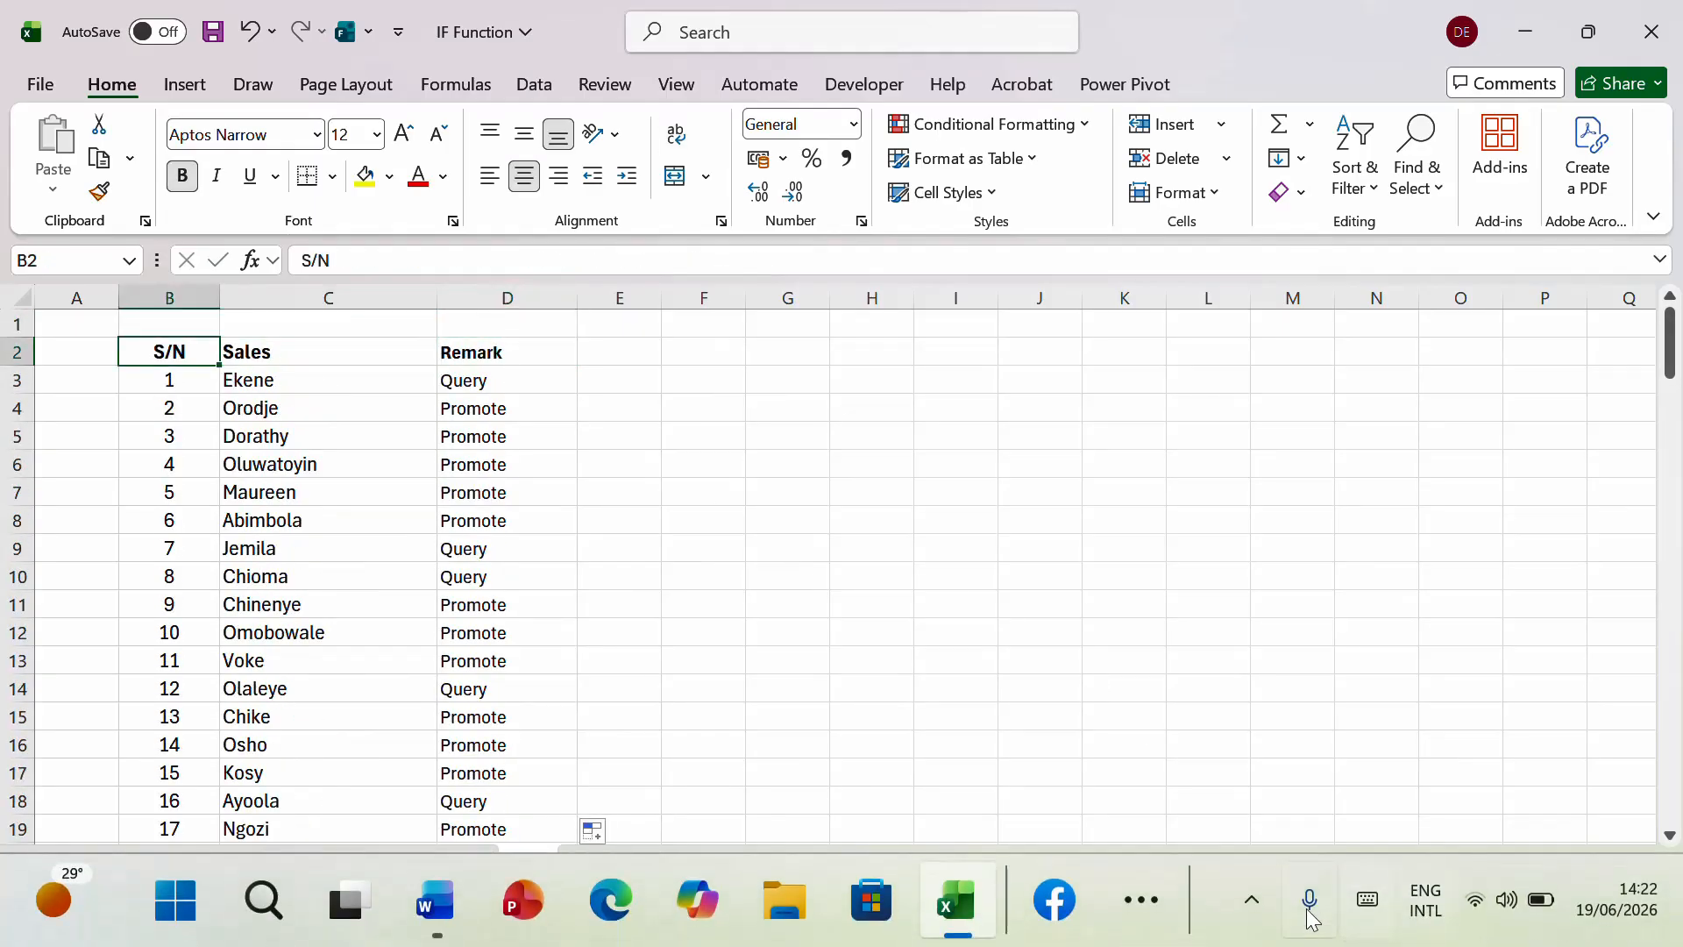
left_click(1251, 912)
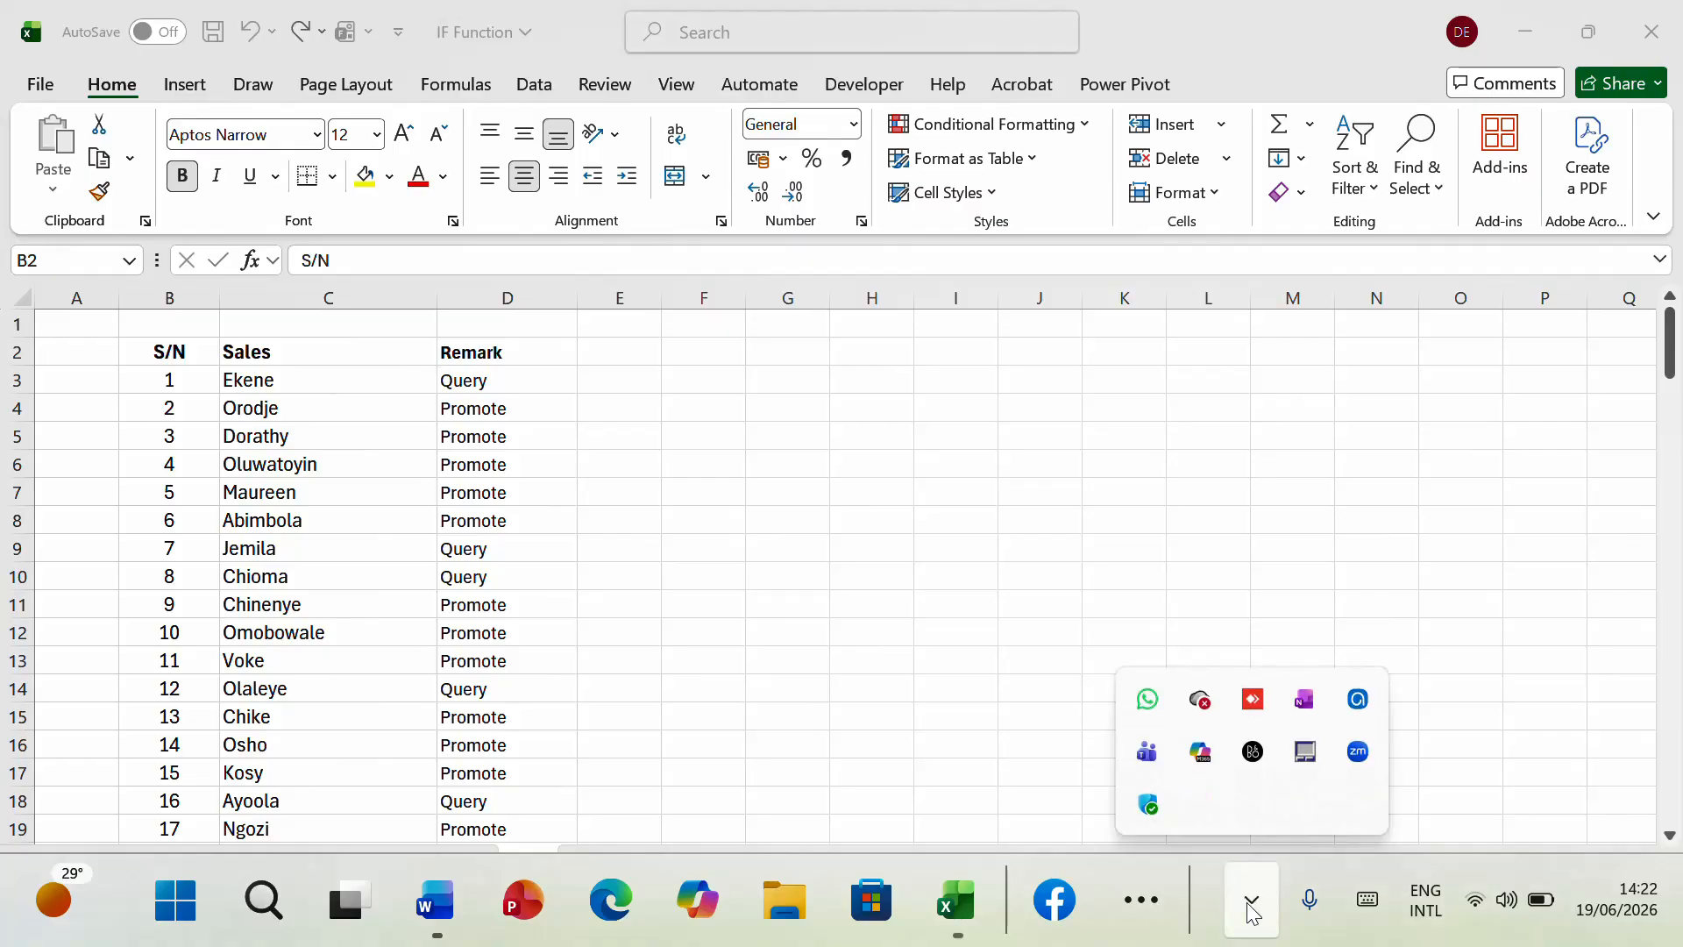
left_click(1358, 699)
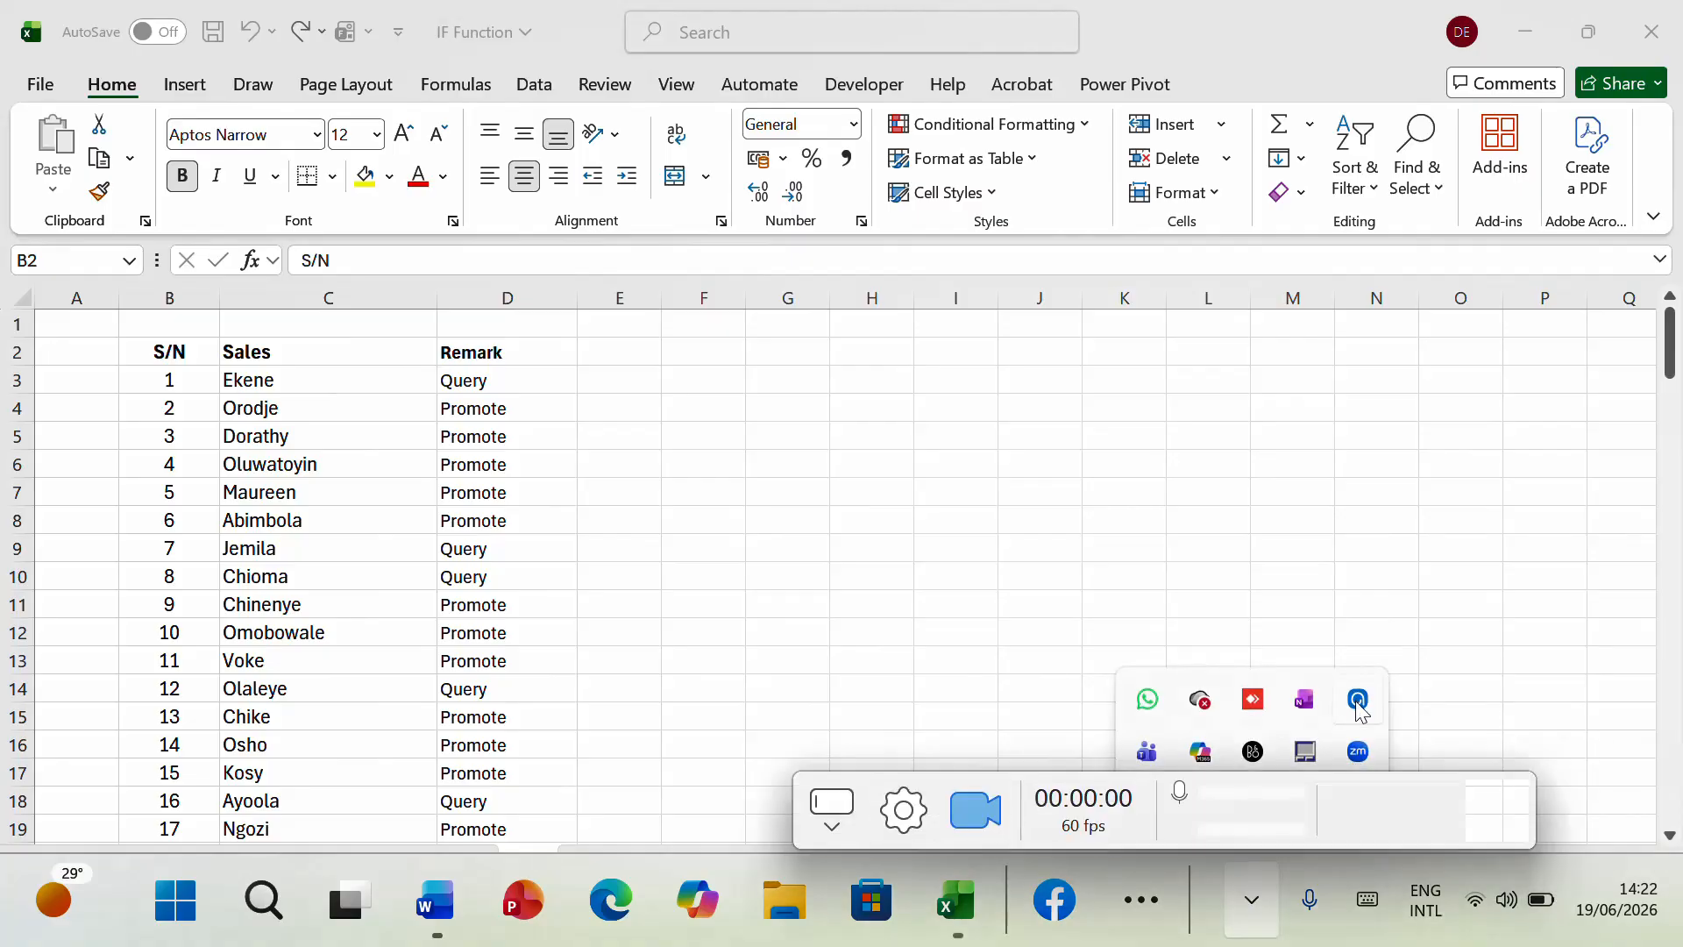